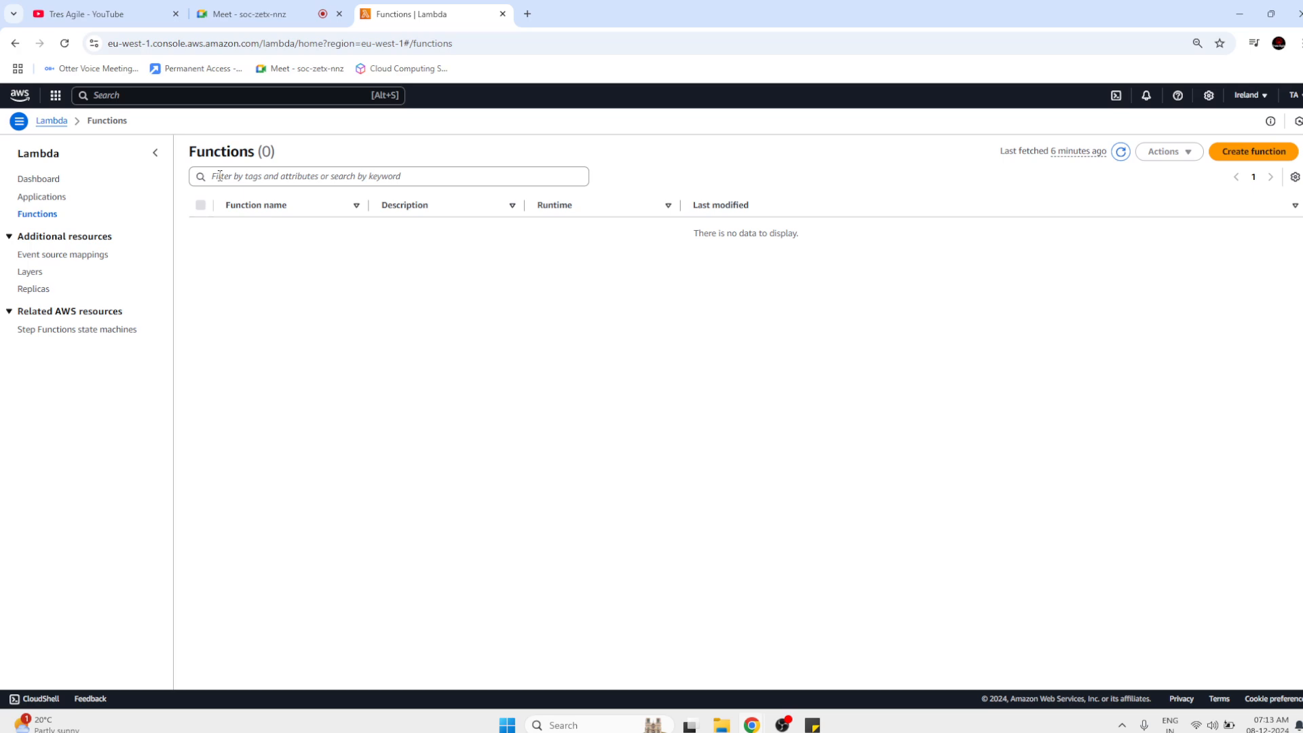
# Start creating a function in two tabs by opening the Functions list in a second tab.
pyautogui.click(1234, 164)
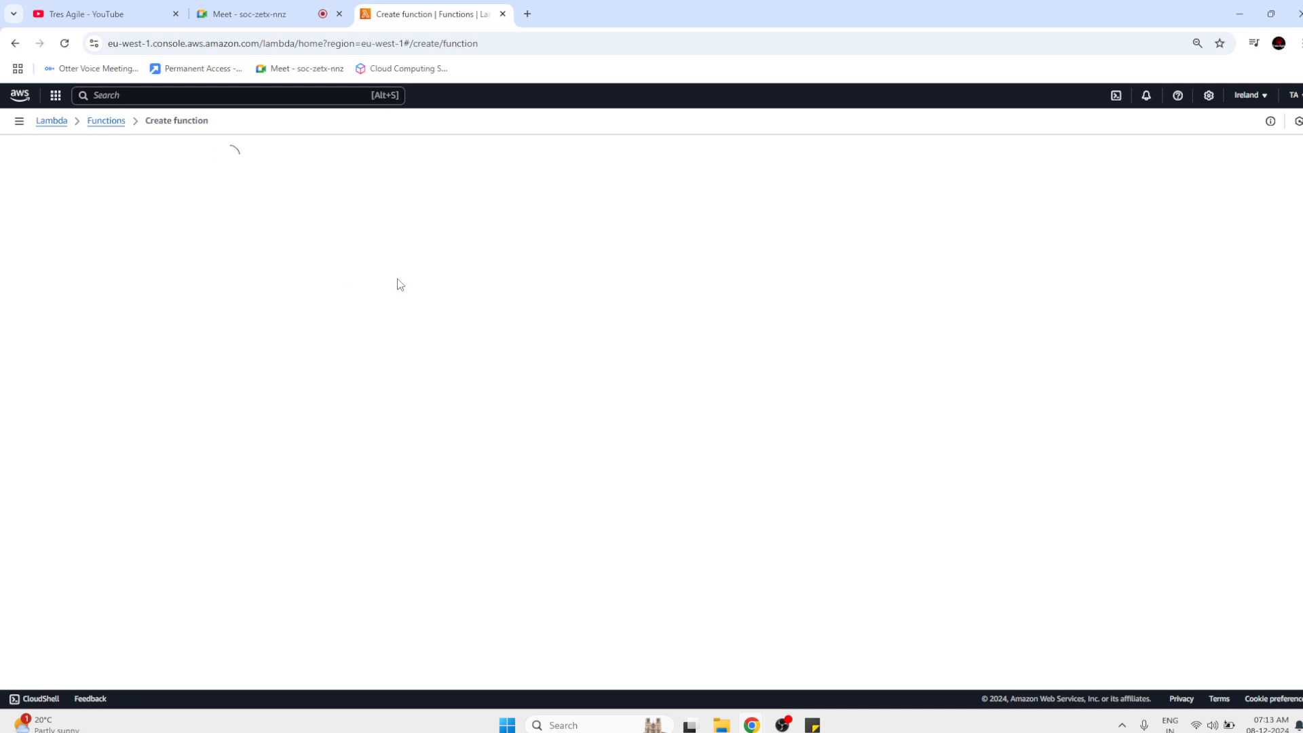
pyautogui.middleClick(115, 124)
pyautogui.click(574, 8)
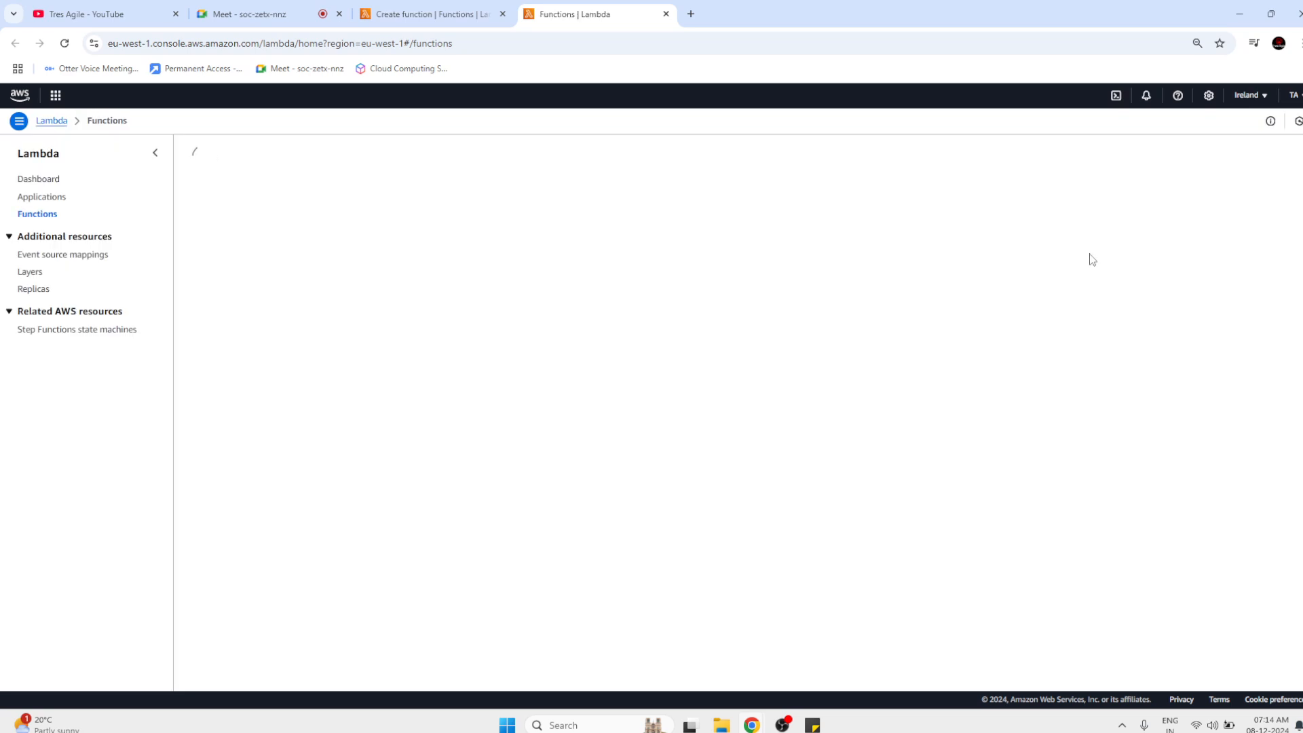
pyautogui.click(1255, 151)
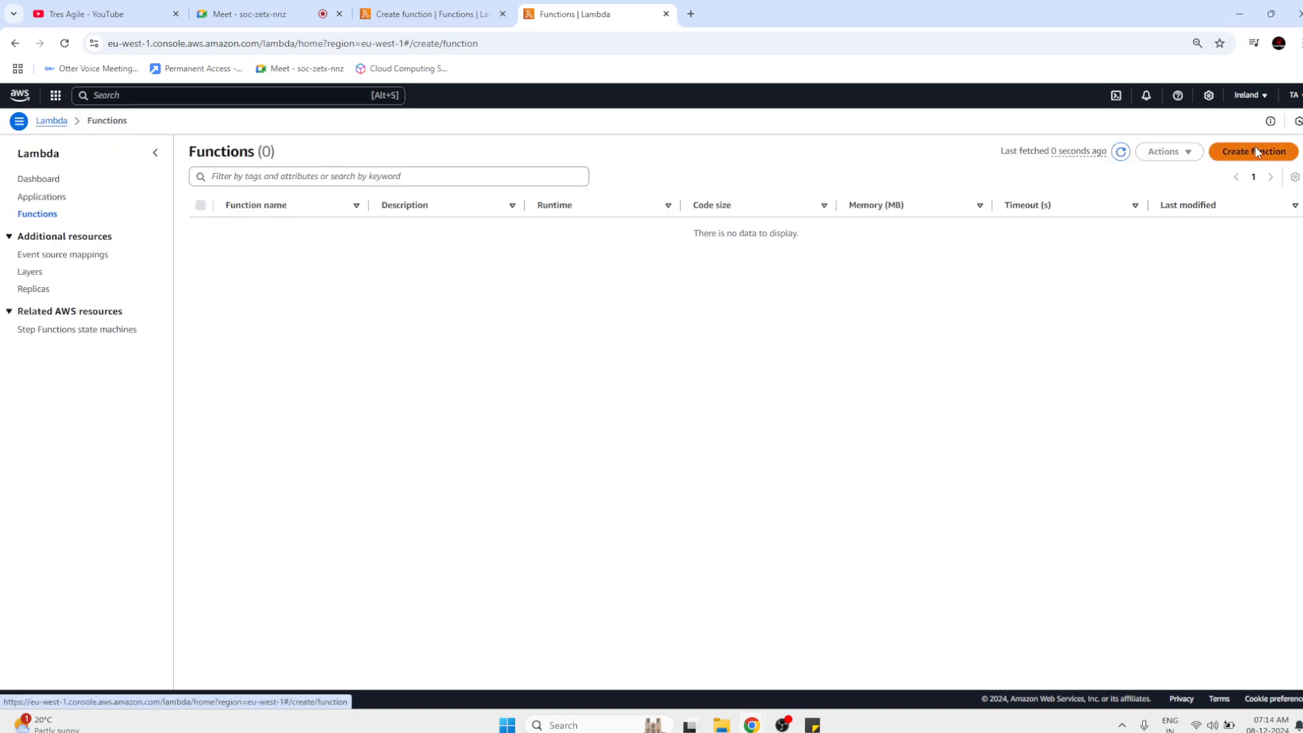
# Compare the two still-loading Create function tabs, then open a fresh browser tab.
pyautogui.click(441, 9)
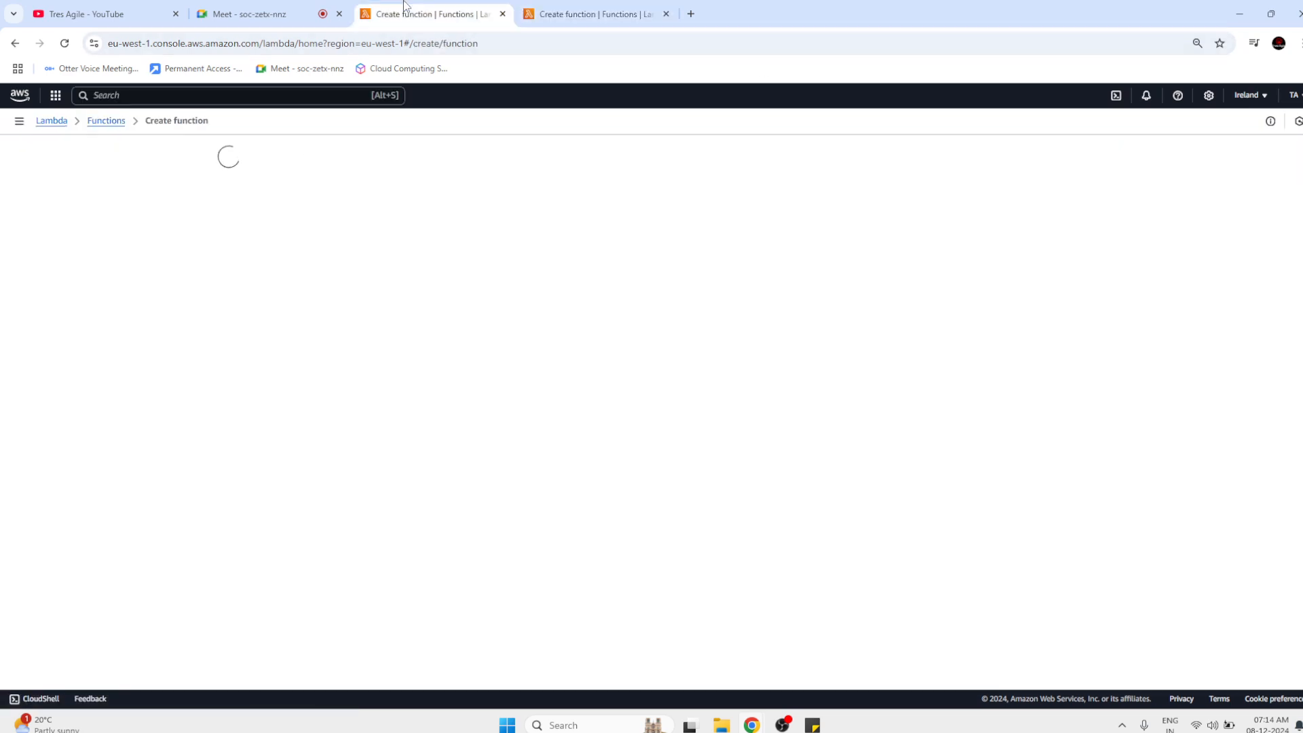
pyautogui.click(592, 5)
pyautogui.click(384, 8)
pyautogui.click(574, 8)
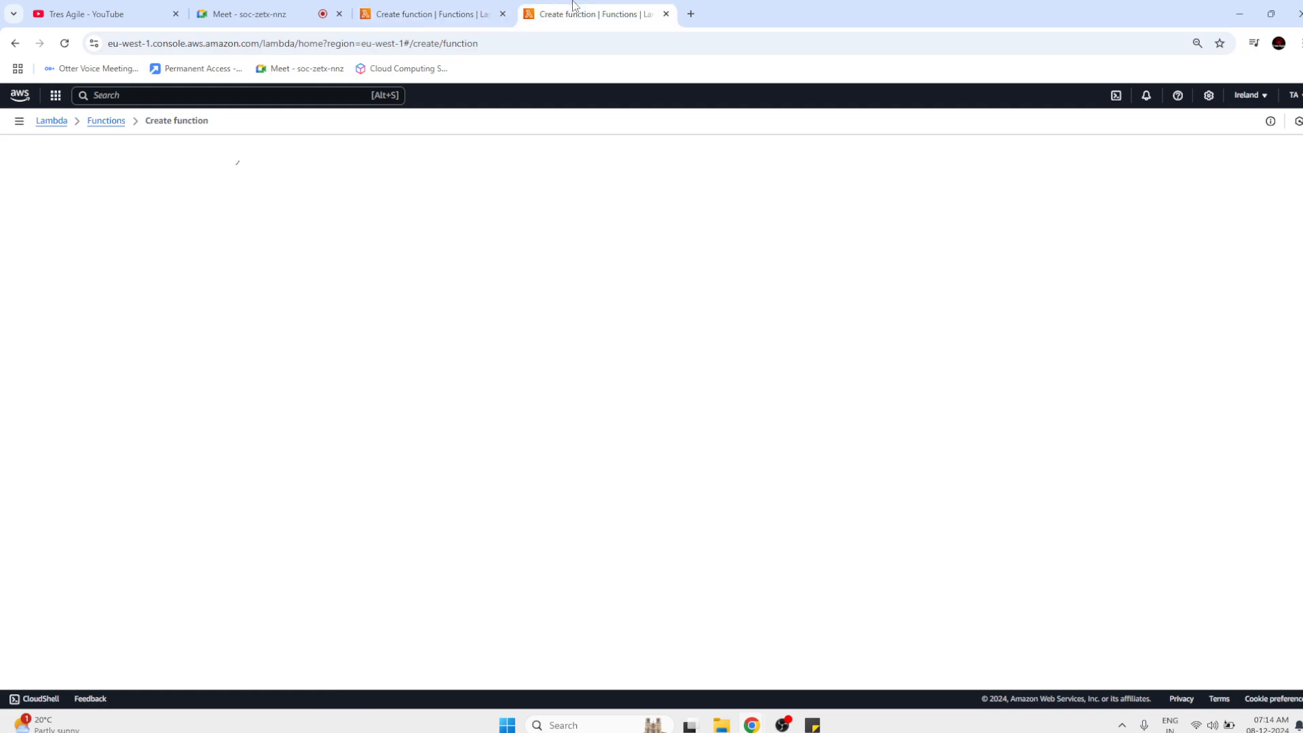
pyautogui.click(691, 14)
# Search 'spp' to reach Google's speed test suggestion and run the internet speed test.
pyautogui.write('spp')
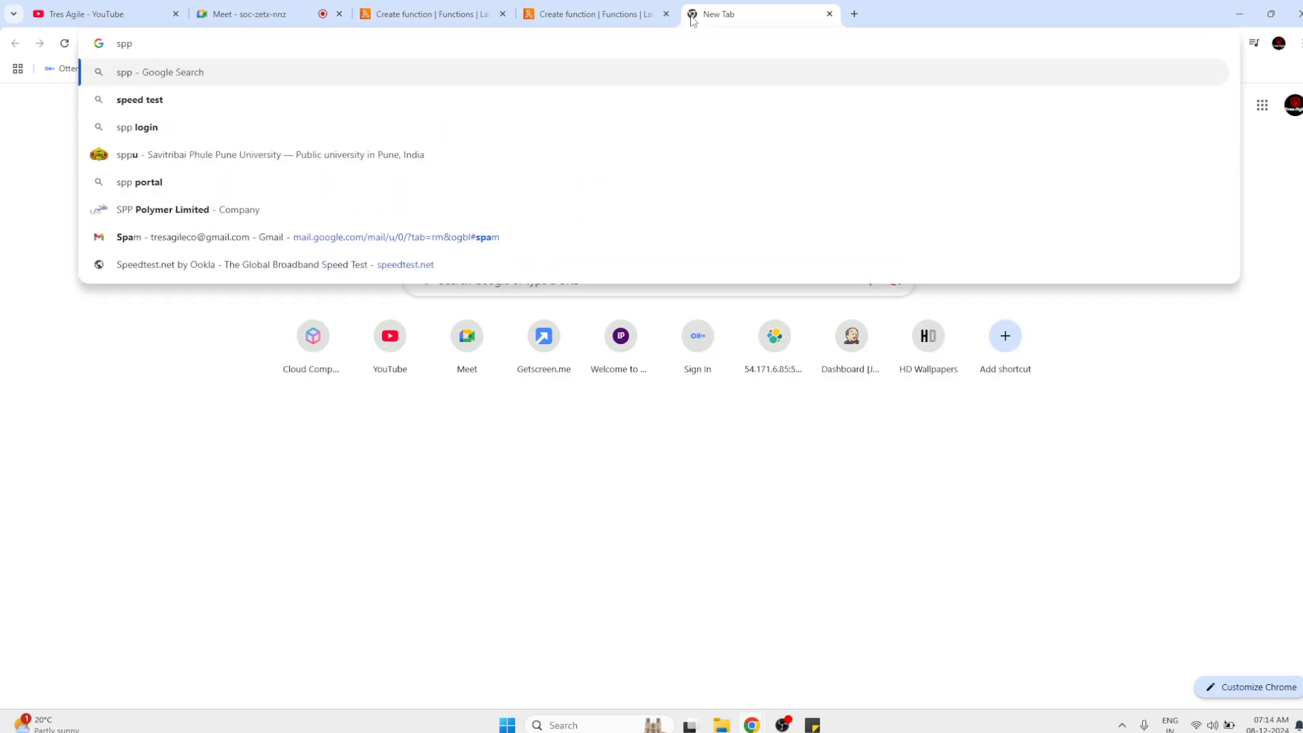
pyautogui.press('Down')
pyautogui.press('Return')
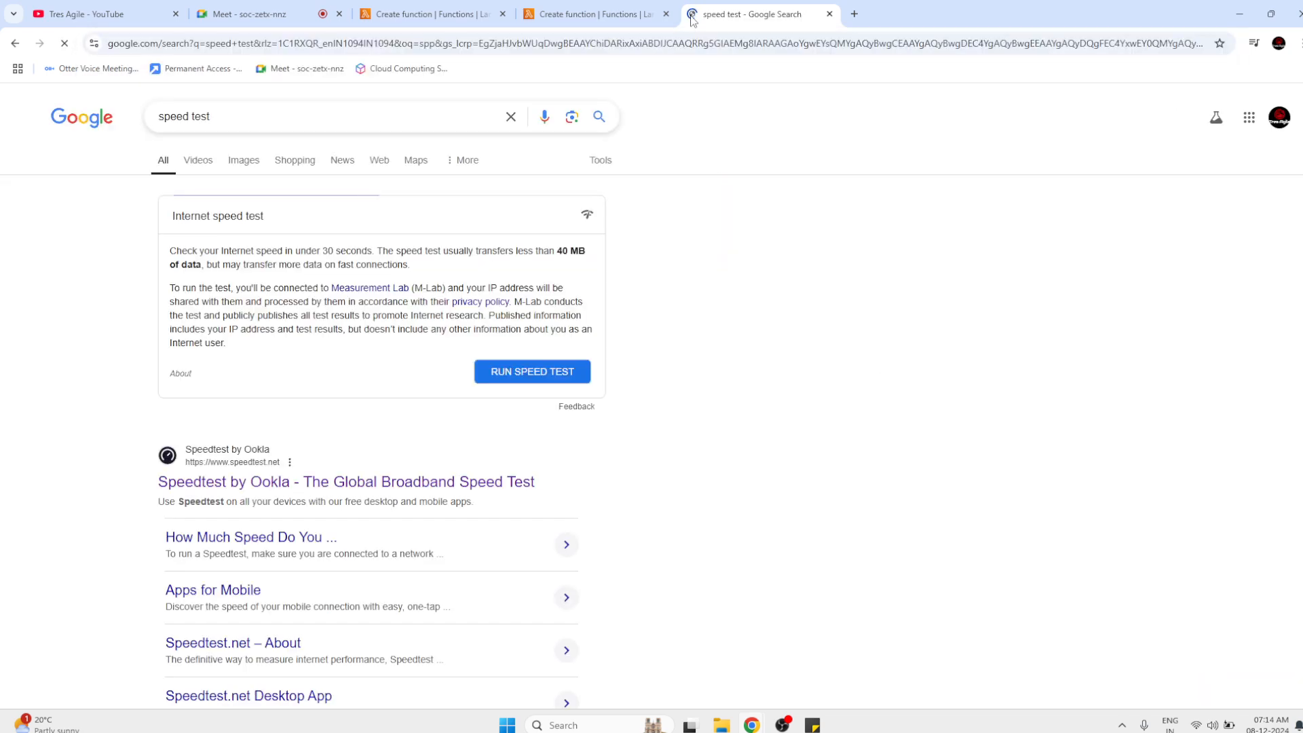
pyautogui.click(568, 374)
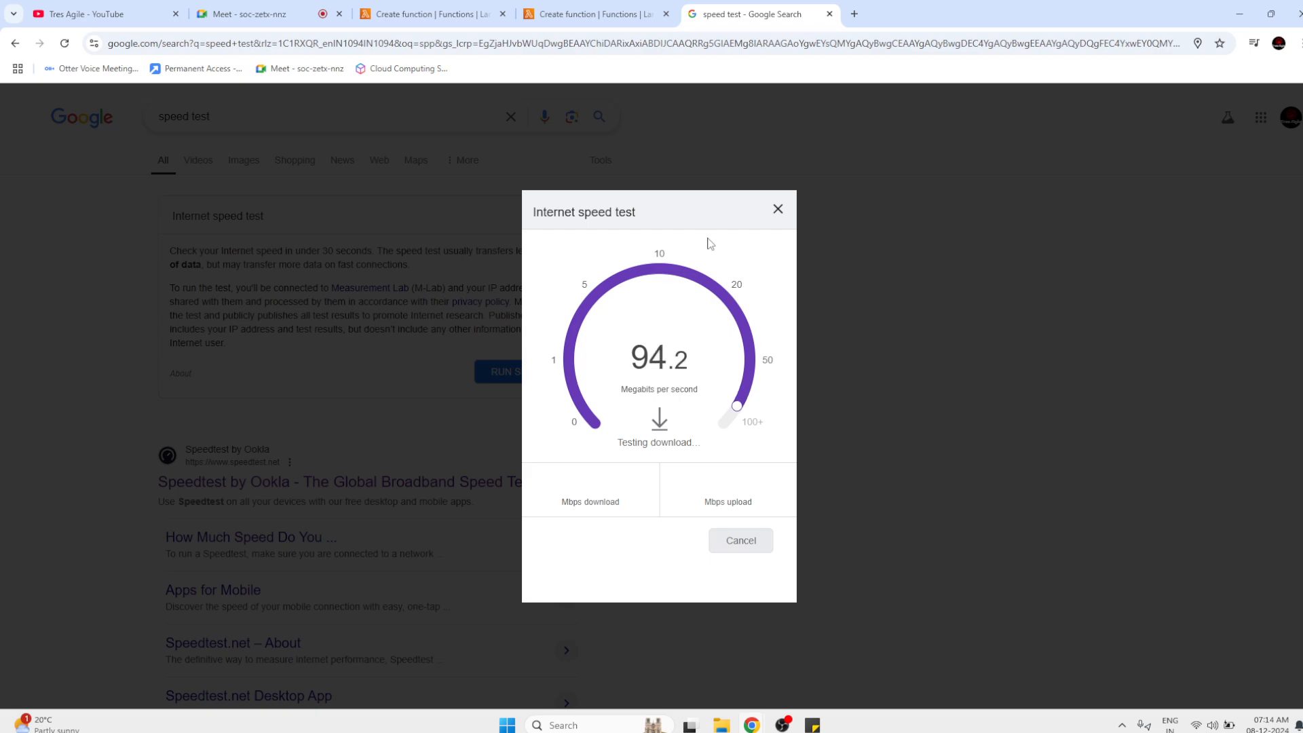
# Close the speed test tab and reload the stuck Create function page.
pyautogui.click(830, 14)
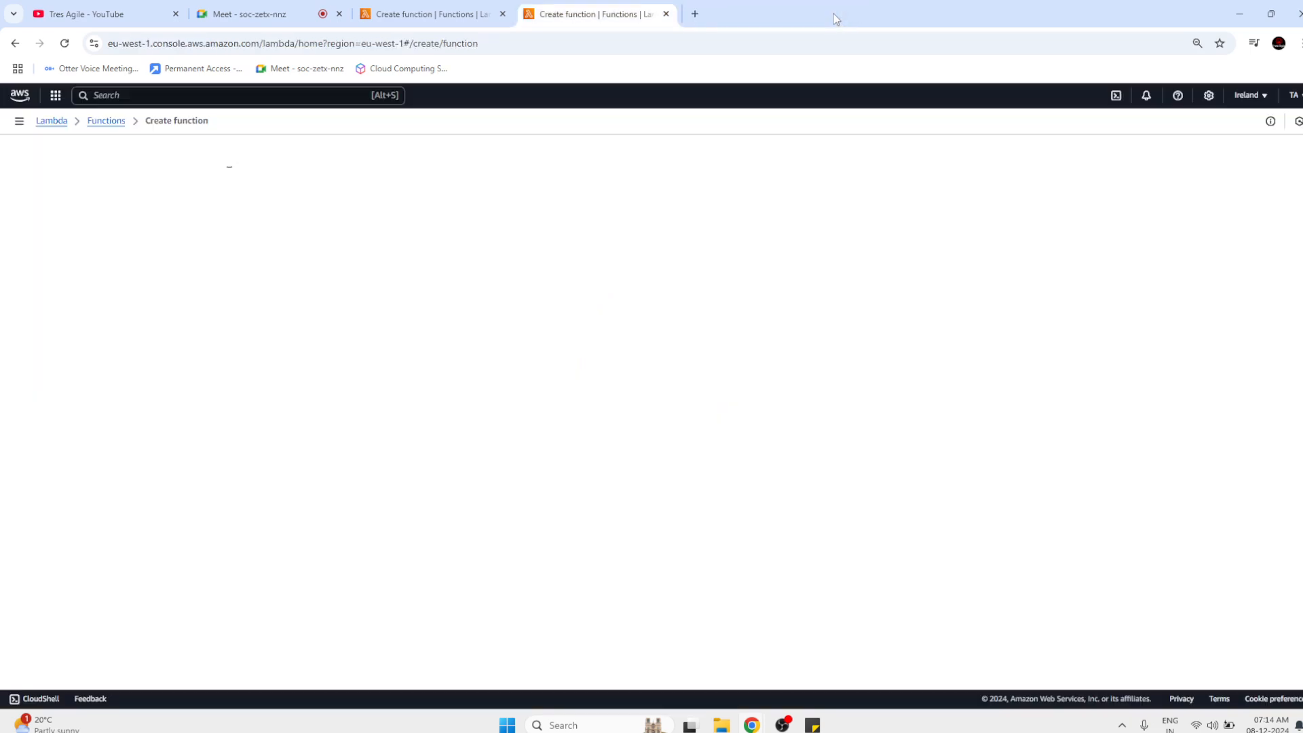
pyautogui.click(434, 13)
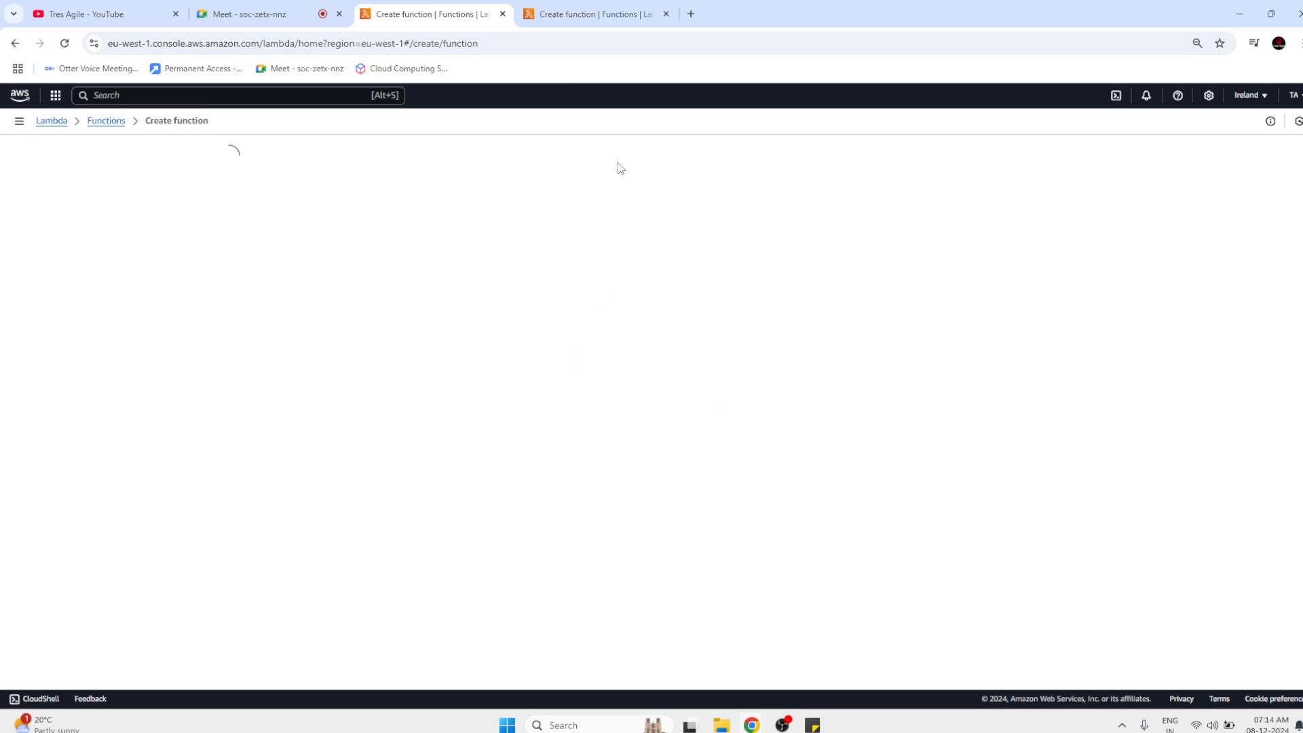
pyautogui.click(581, 16)
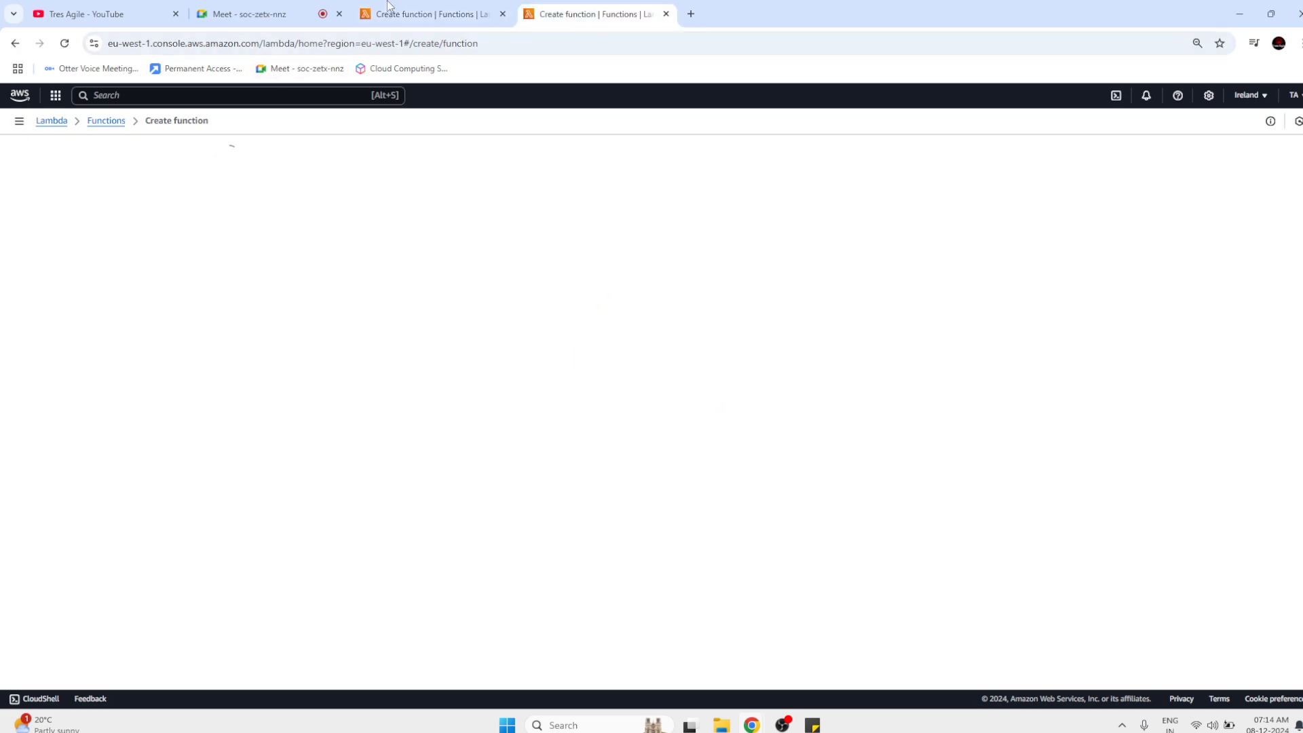
pyautogui.click(65, 43)
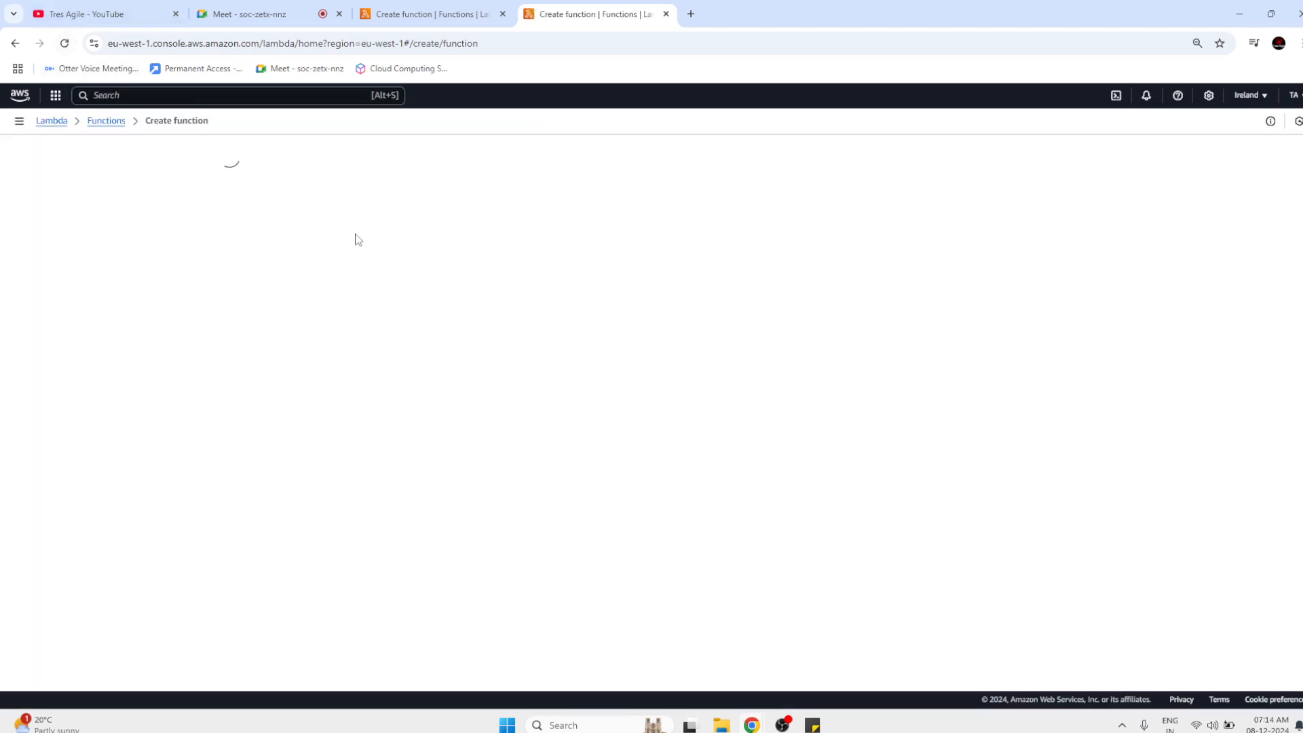
# Restart Create function from the Functions list, close the duplicate tab, and reload the remaining one.
pyautogui.click(436, 14)
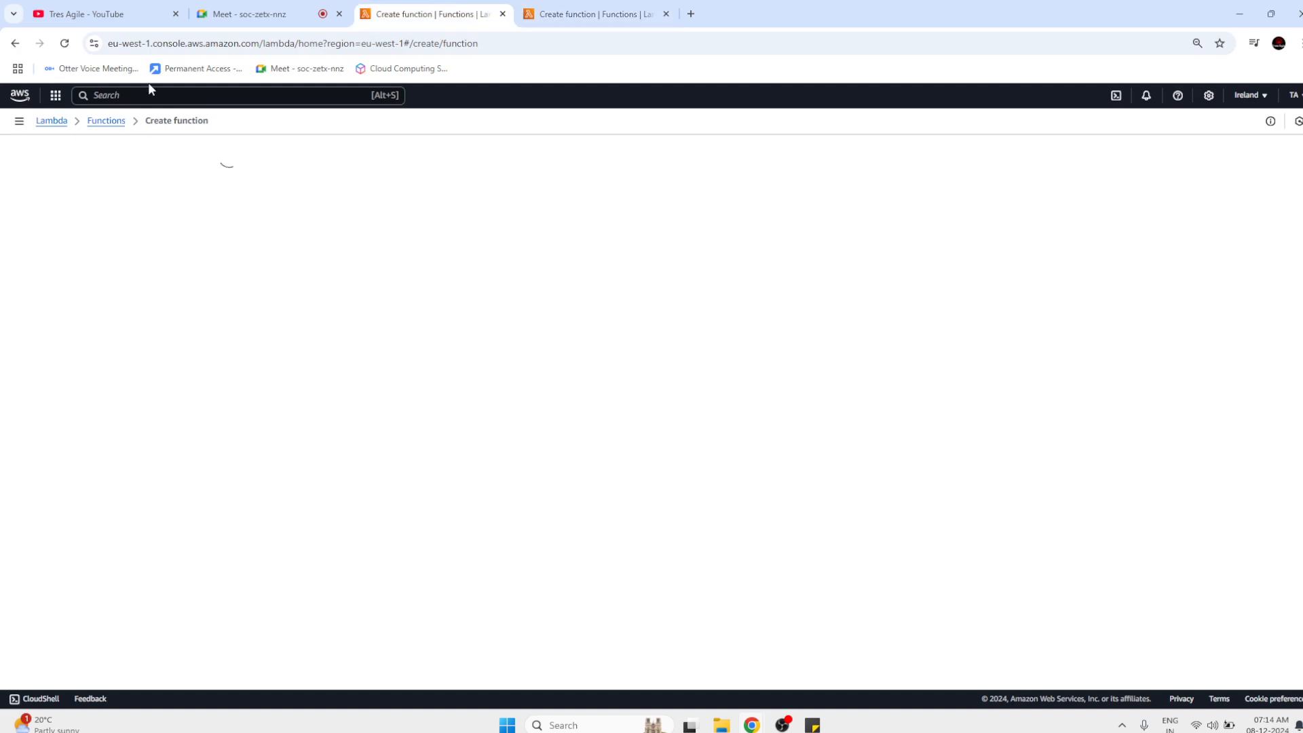
pyautogui.click(115, 129)
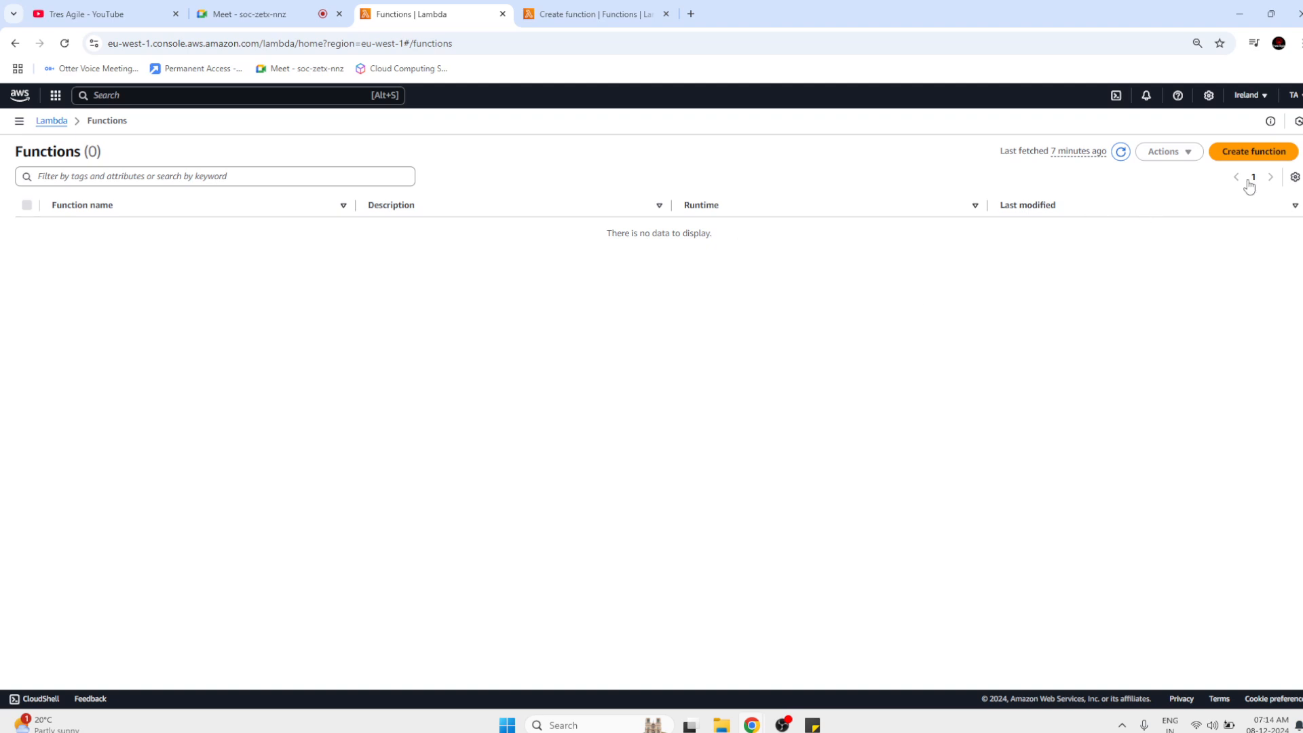
pyautogui.click(1248, 151)
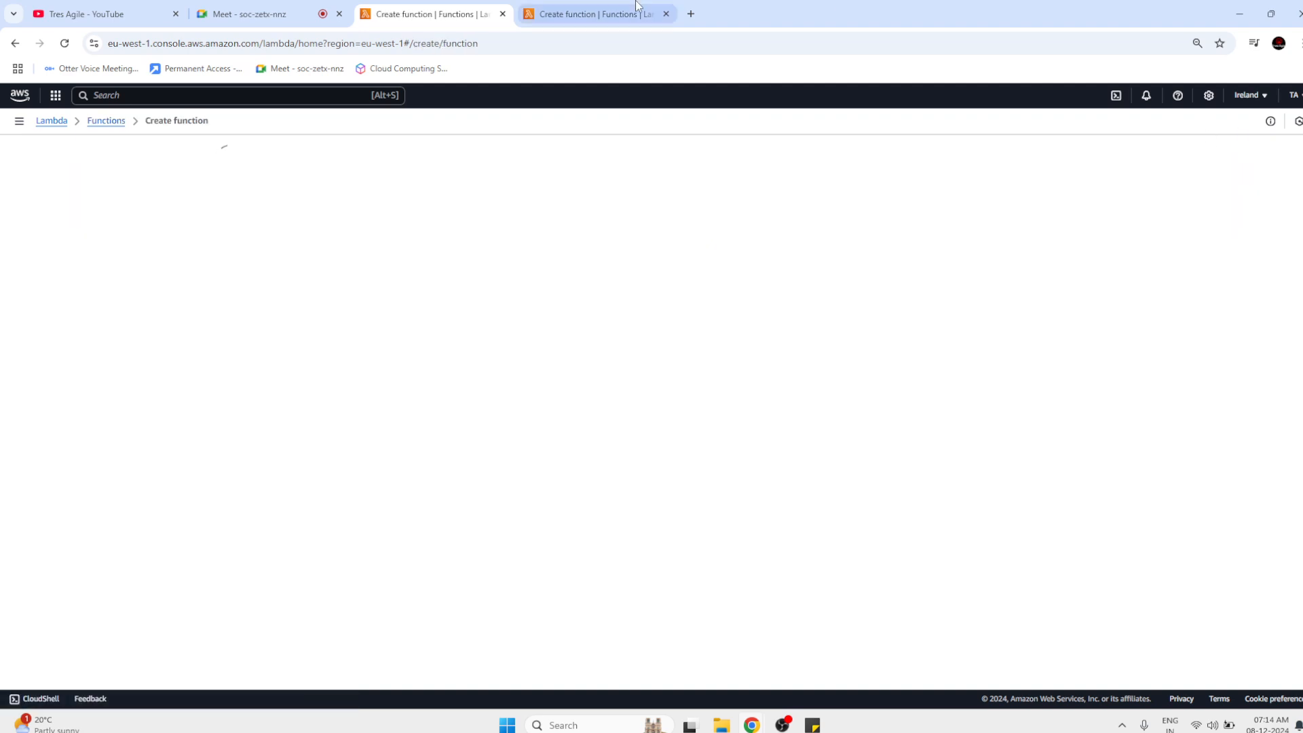
pyautogui.click(602, 5)
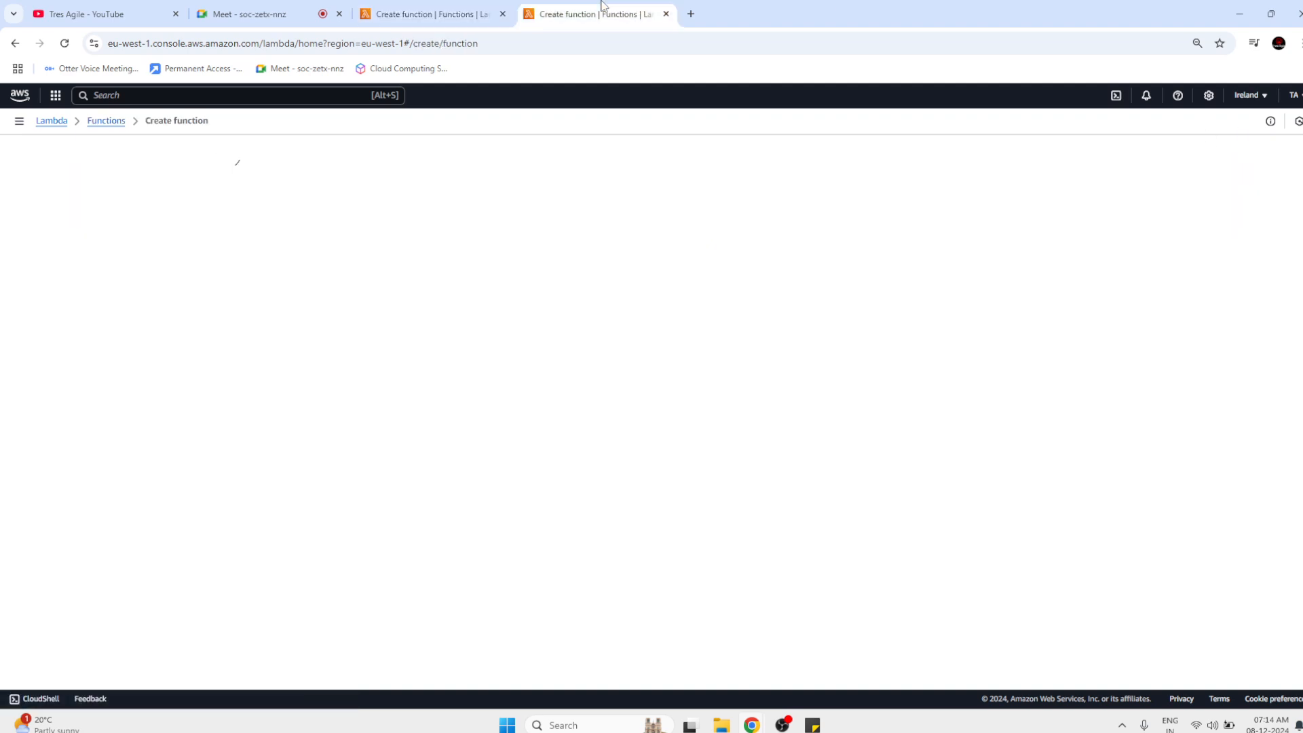
pyautogui.click(663, 14)
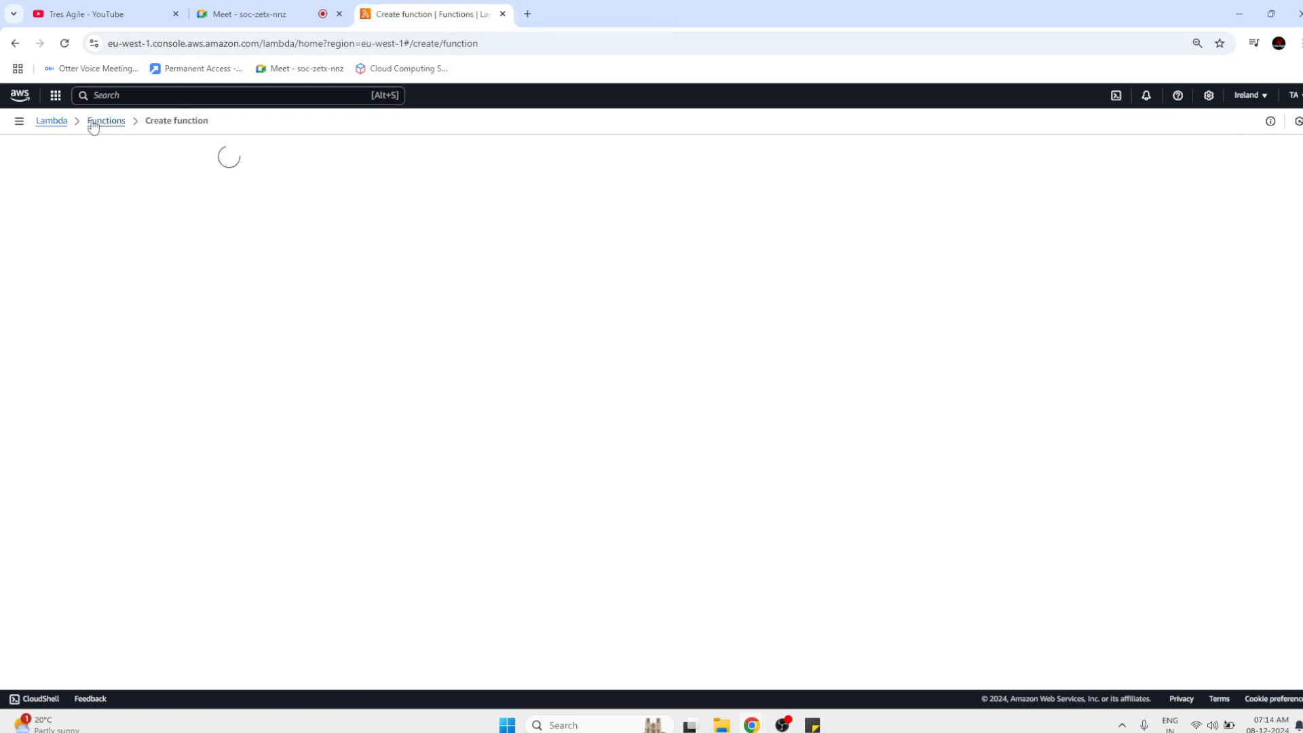
pyautogui.click(63, 44)
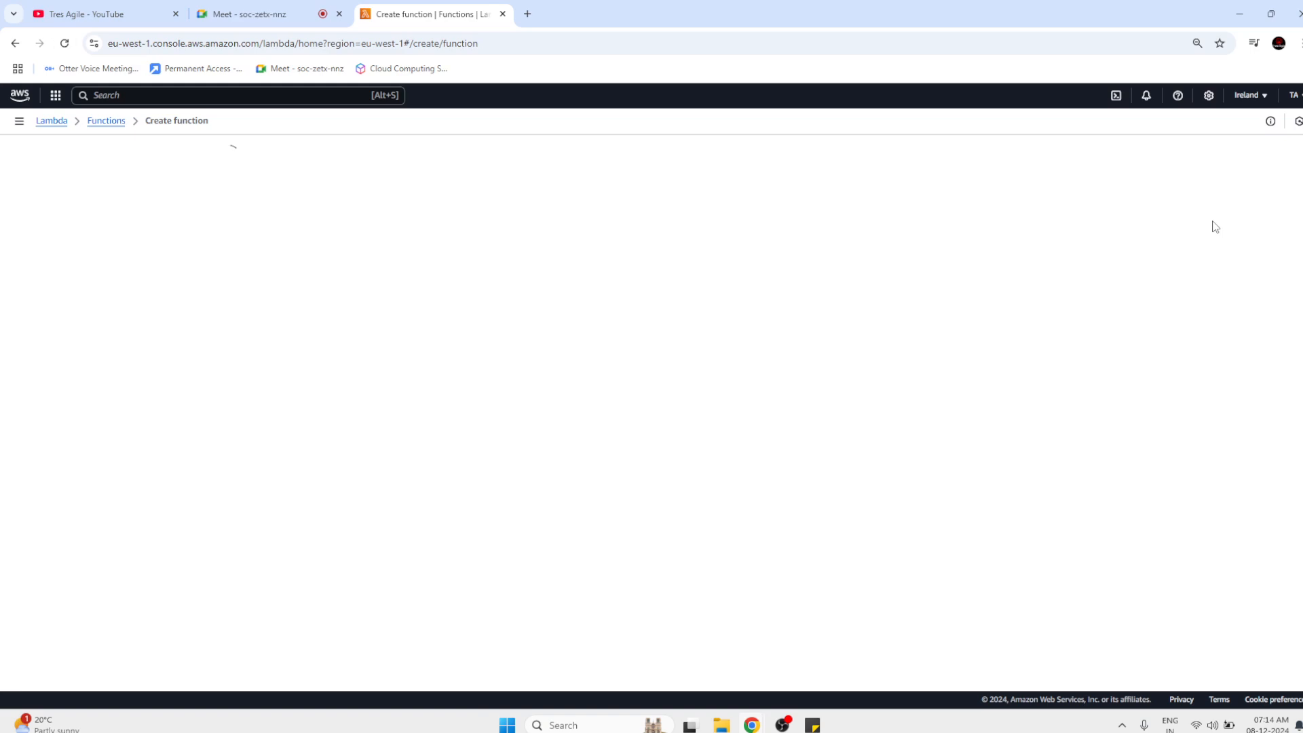
# Switch the console region to Oregon and start a new function from the Functions list.
pyautogui.click(1256, 96)
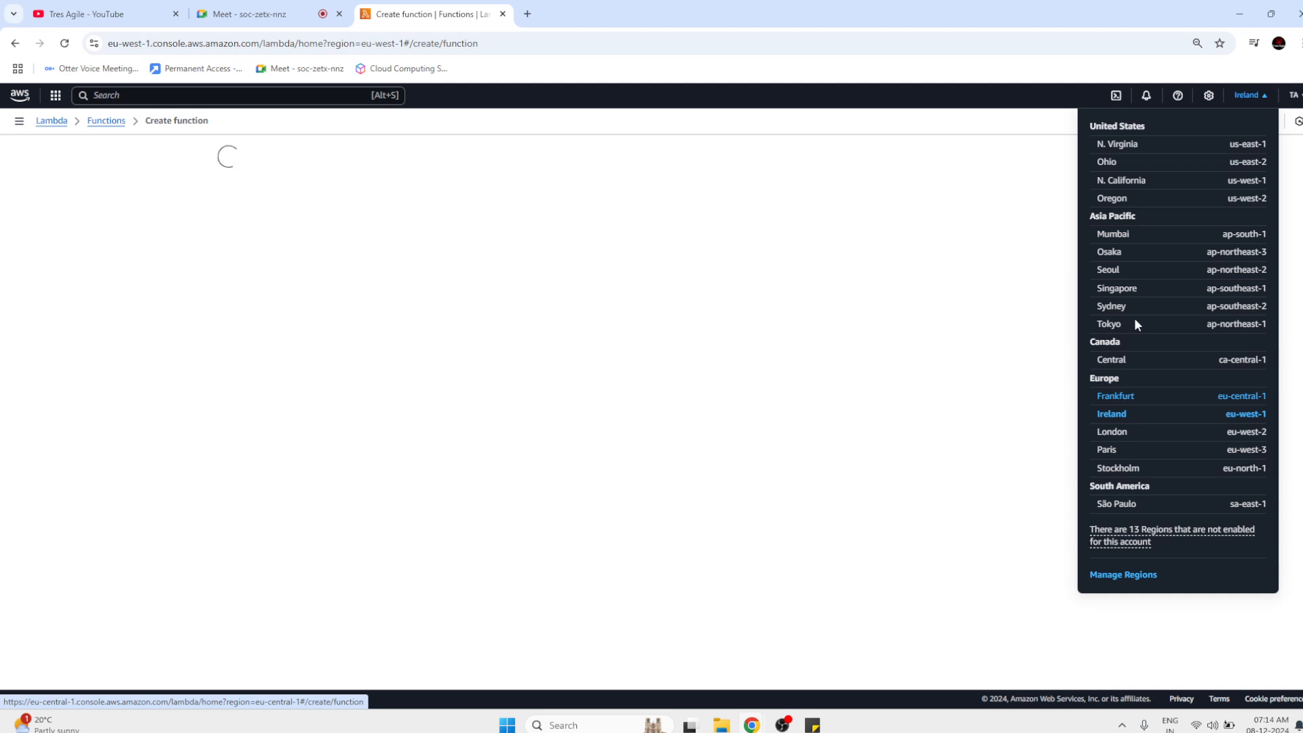
pyautogui.click(1117, 201)
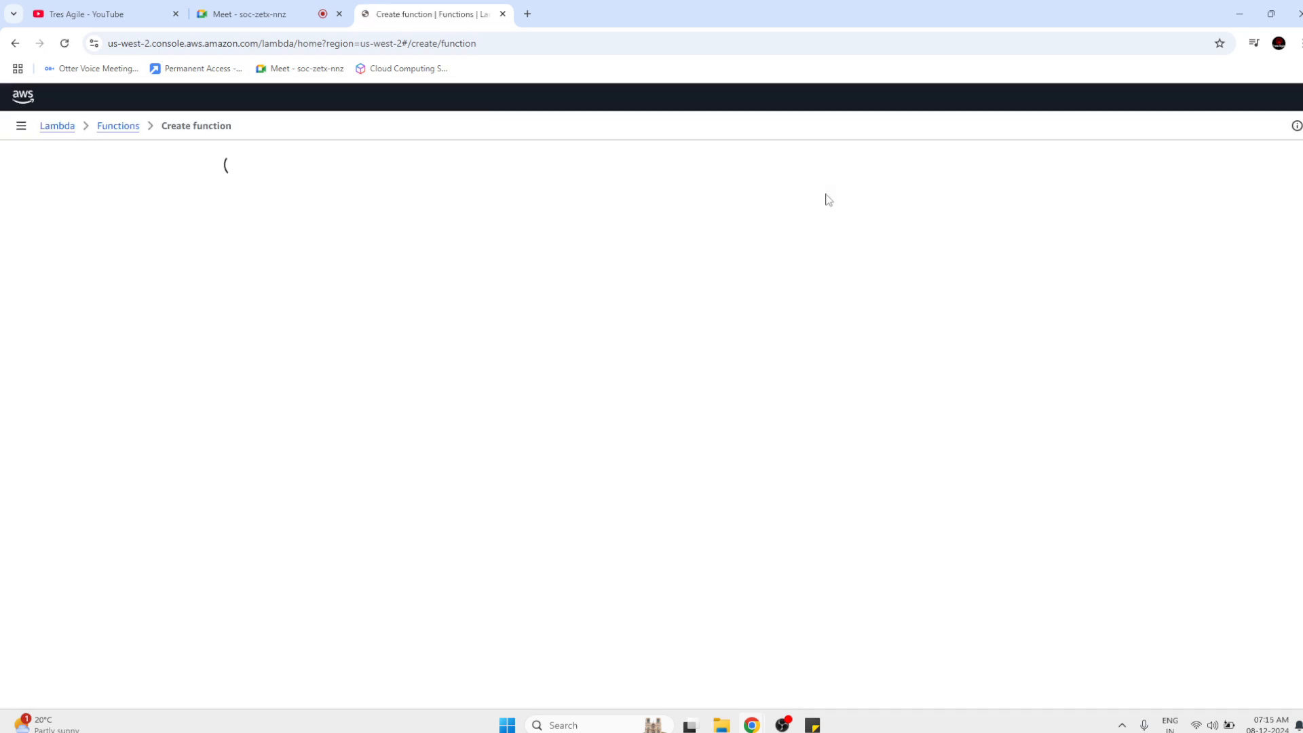
pyautogui.click(127, 130)
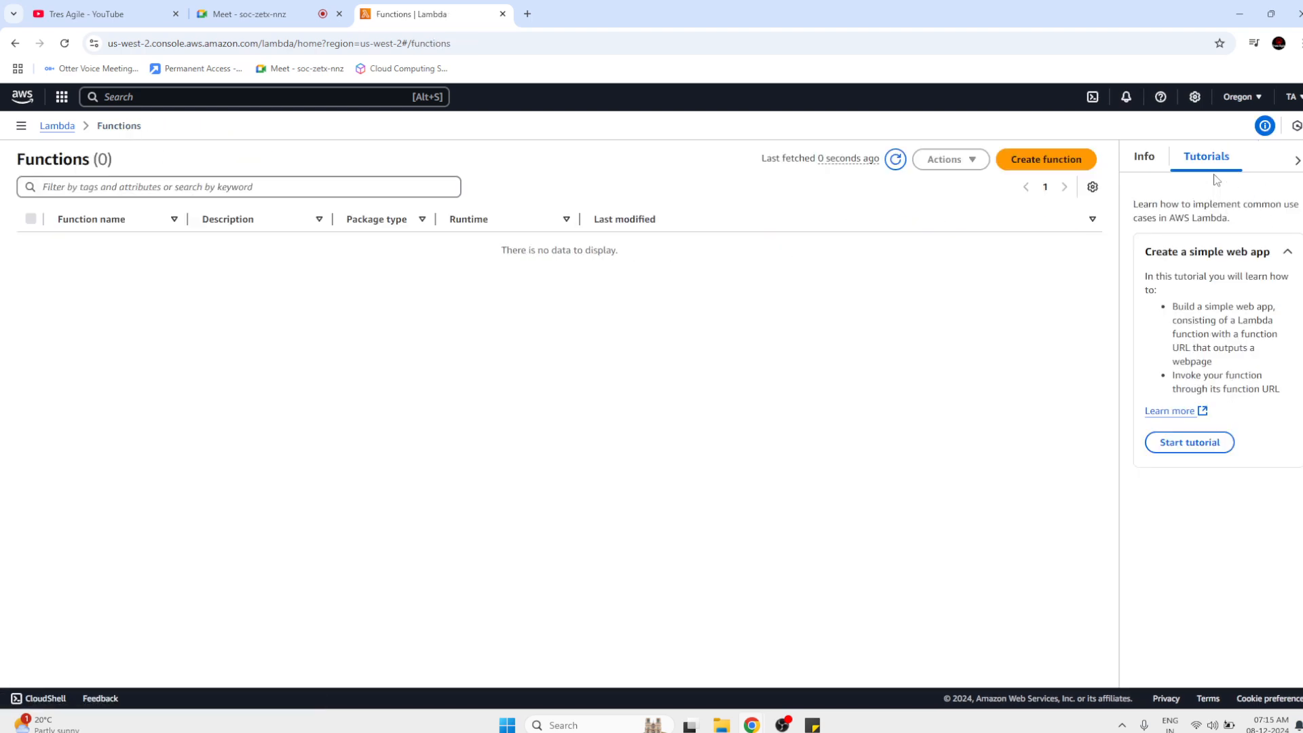
pyautogui.click(1080, 160)
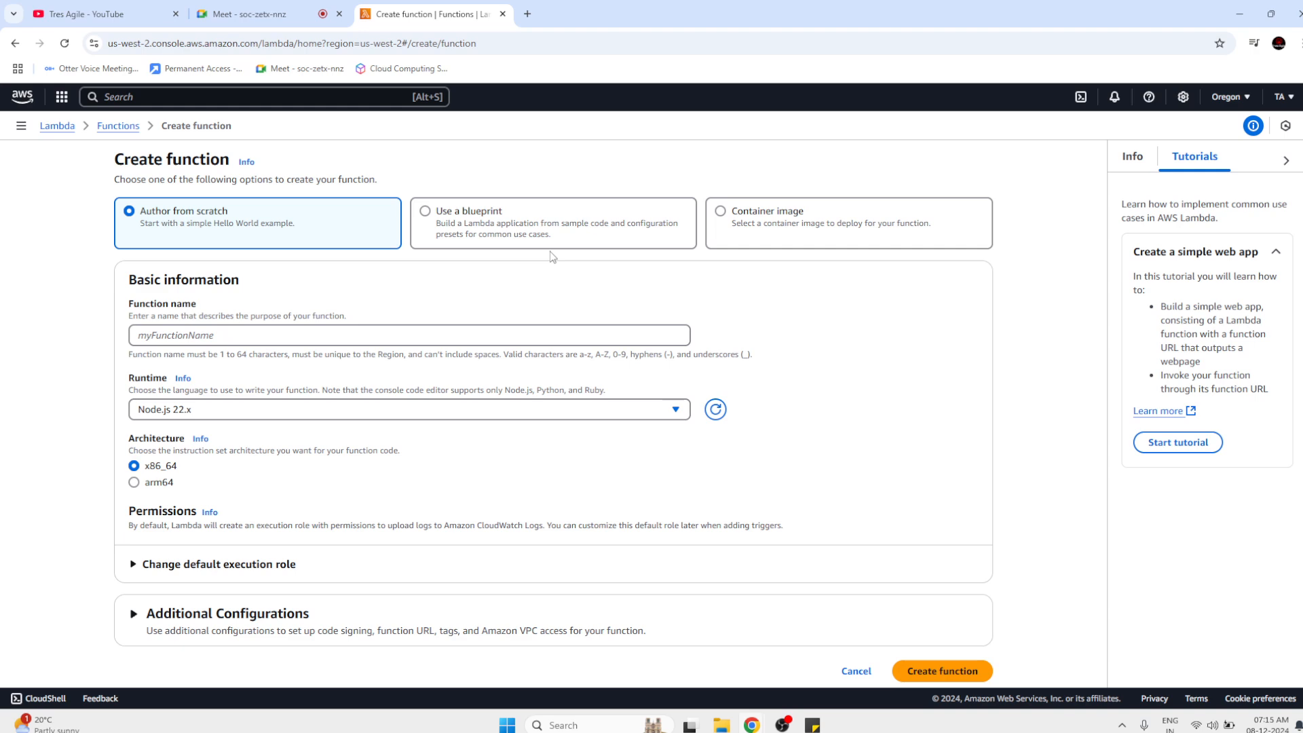
# Explore the Container image option and the runtime list, leaving Node.js 22.x selected.
pyautogui.click(729, 218)
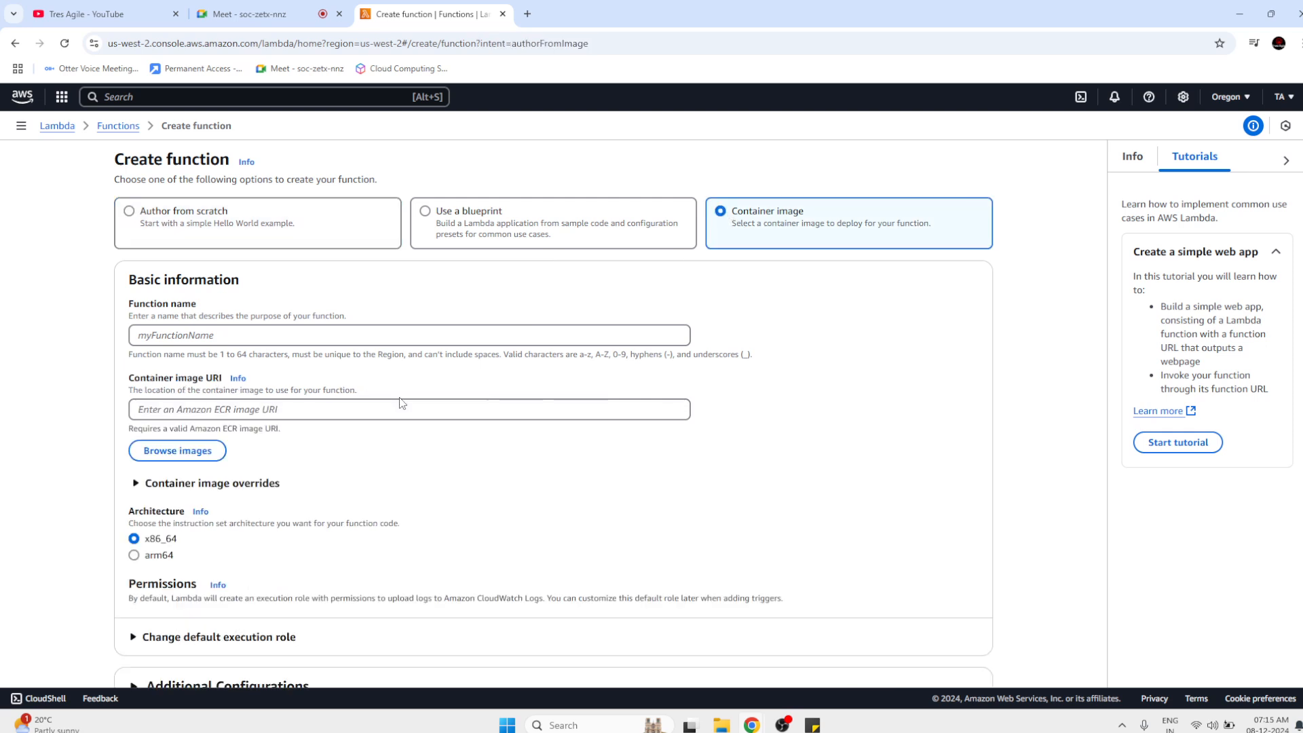
pyautogui.click(328, 409)
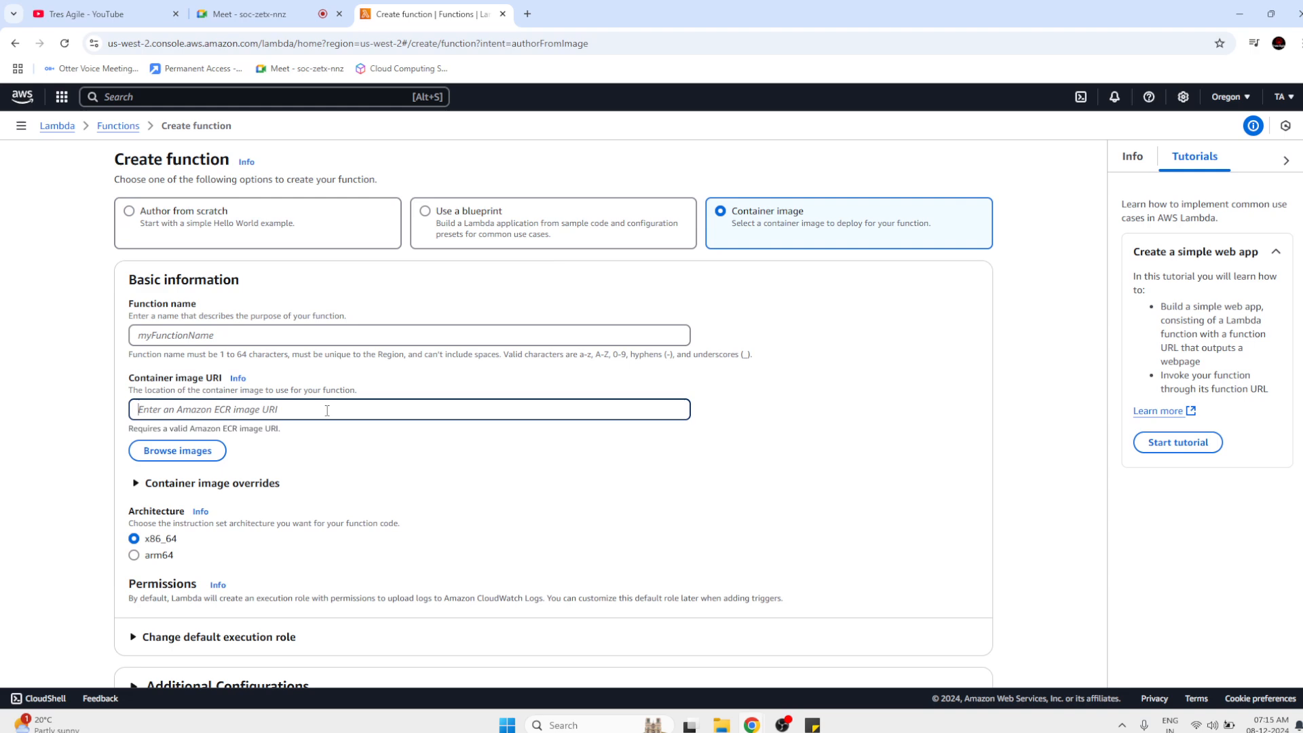
pyautogui.click(45, 404)
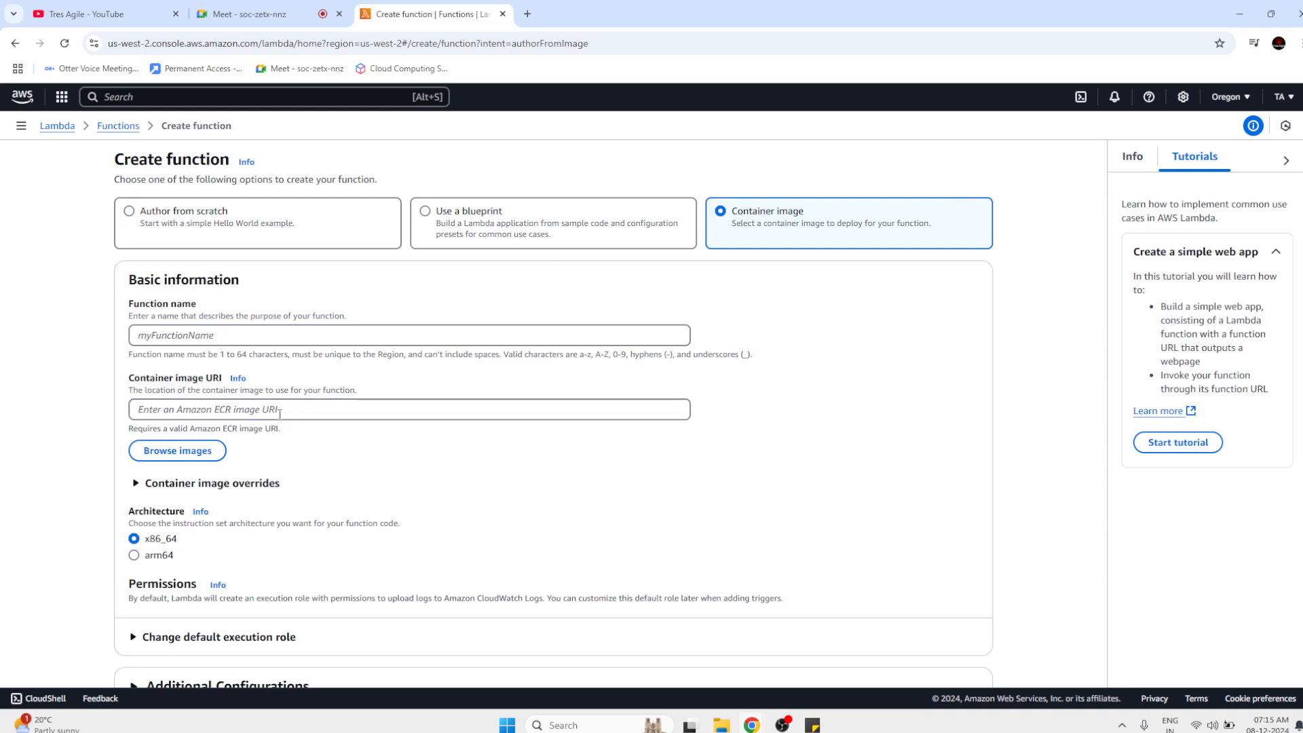
pyautogui.scroll(-1, 267, 556)
pyautogui.scroll(1, 264, 556)
pyautogui.click(182, 223)
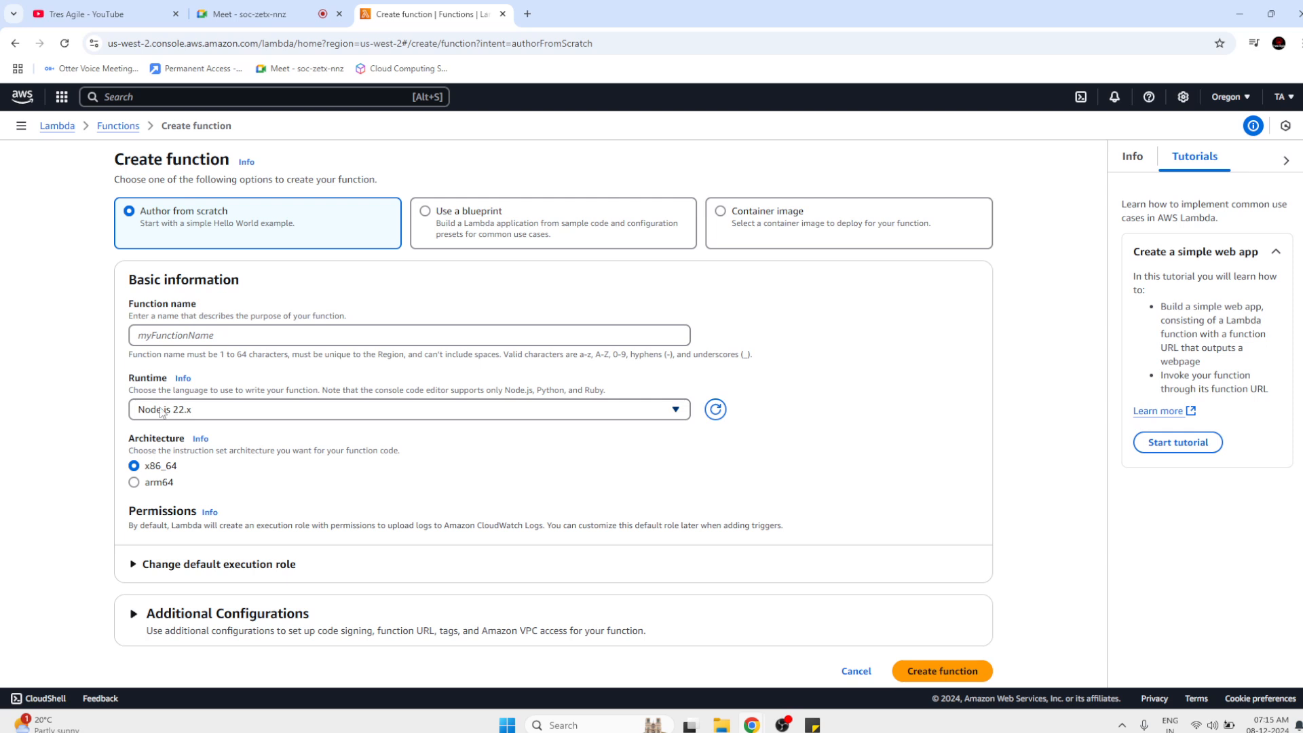
pyautogui.click(161, 412)
pyautogui.click(66, 427)
pyautogui.click(207, 412)
pyautogui.scroll(-5, 285, 332)
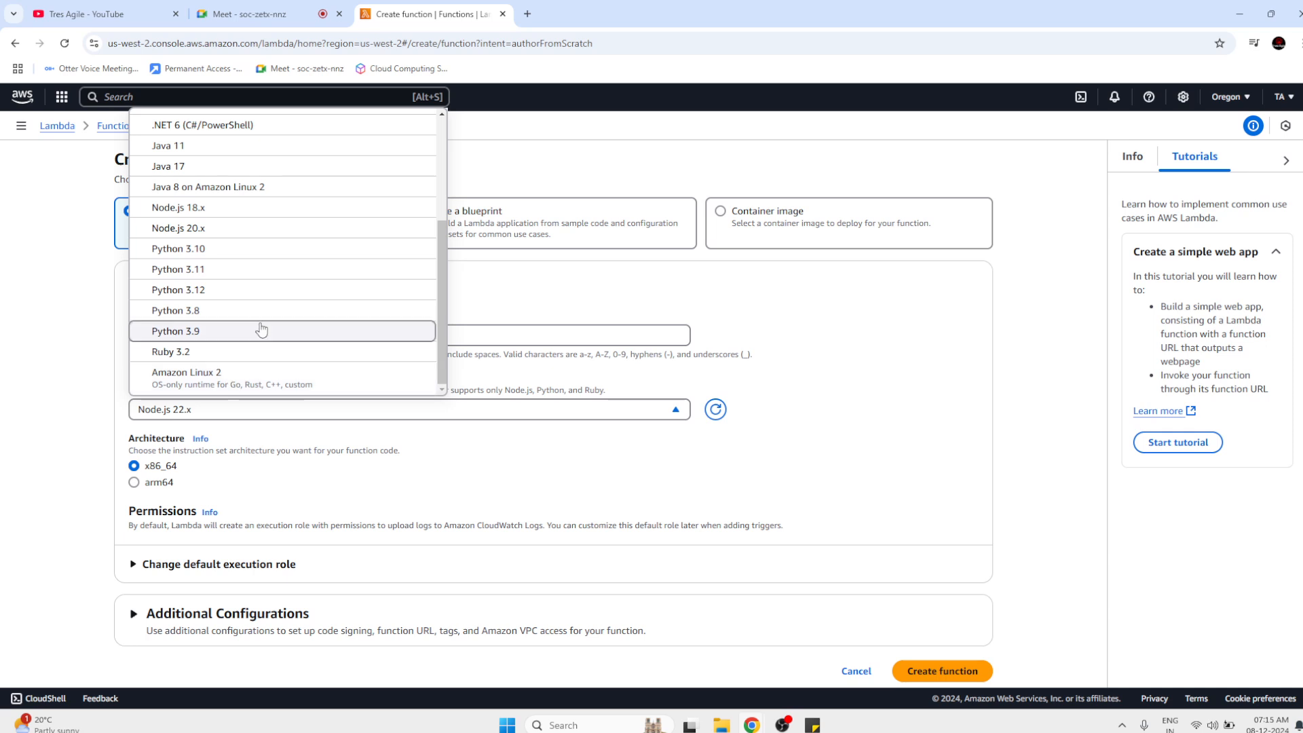
pyautogui.scroll(1, 261, 330)
pyautogui.scroll(3, 241, 299)
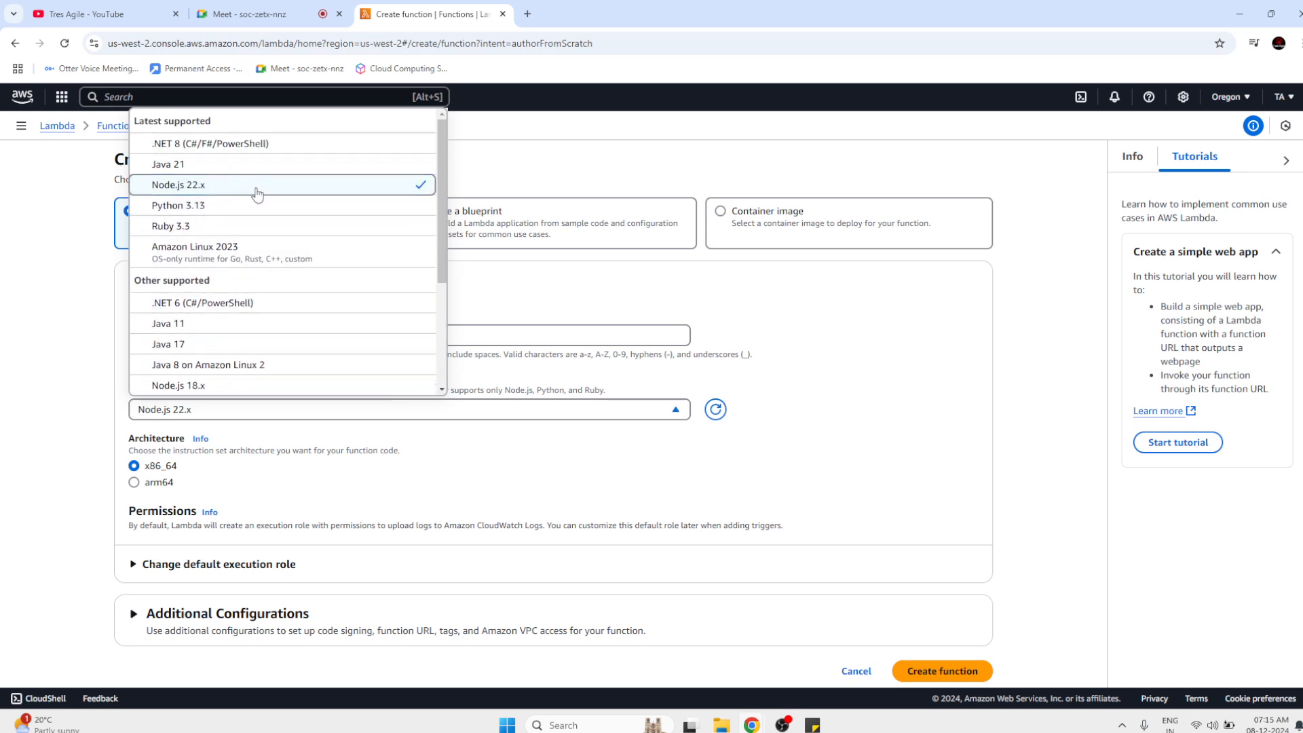
pyautogui.click(78, 435)
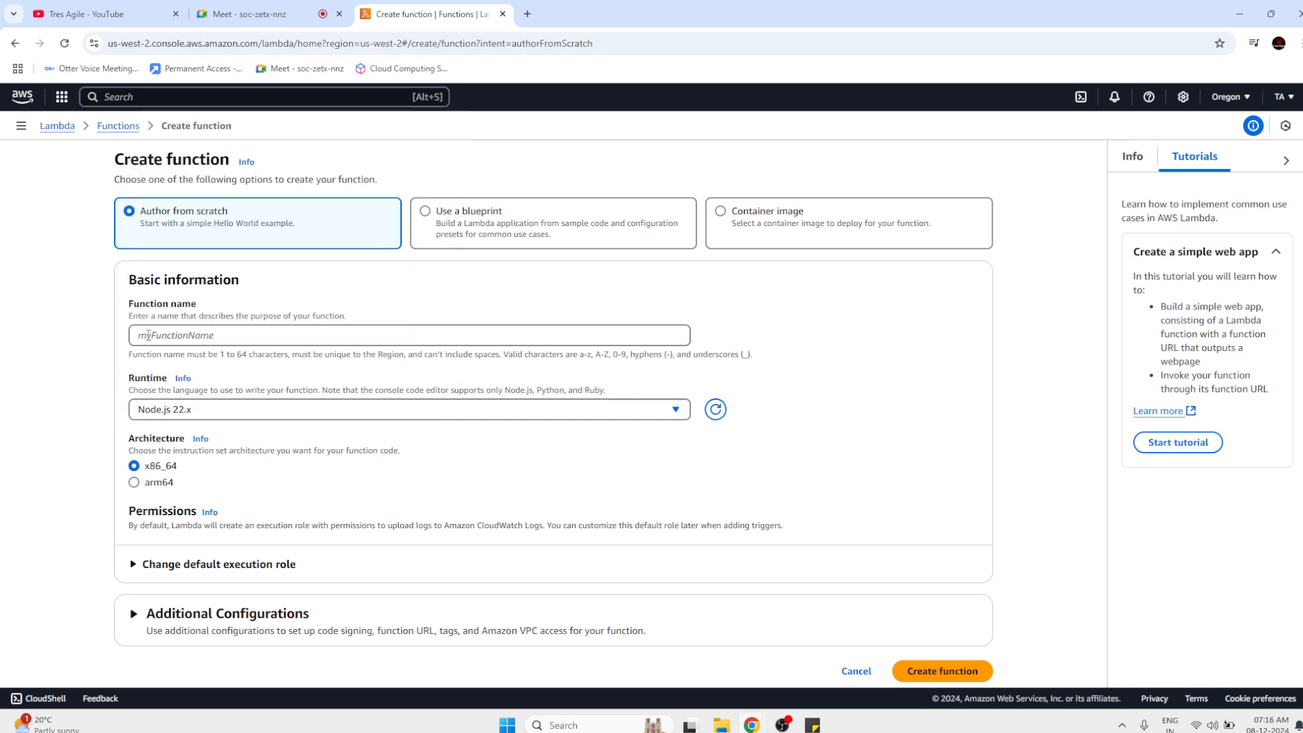
# Return to Author from scratch and choose Python 3.9 as the runtime.
pyautogui.click(723, 220)
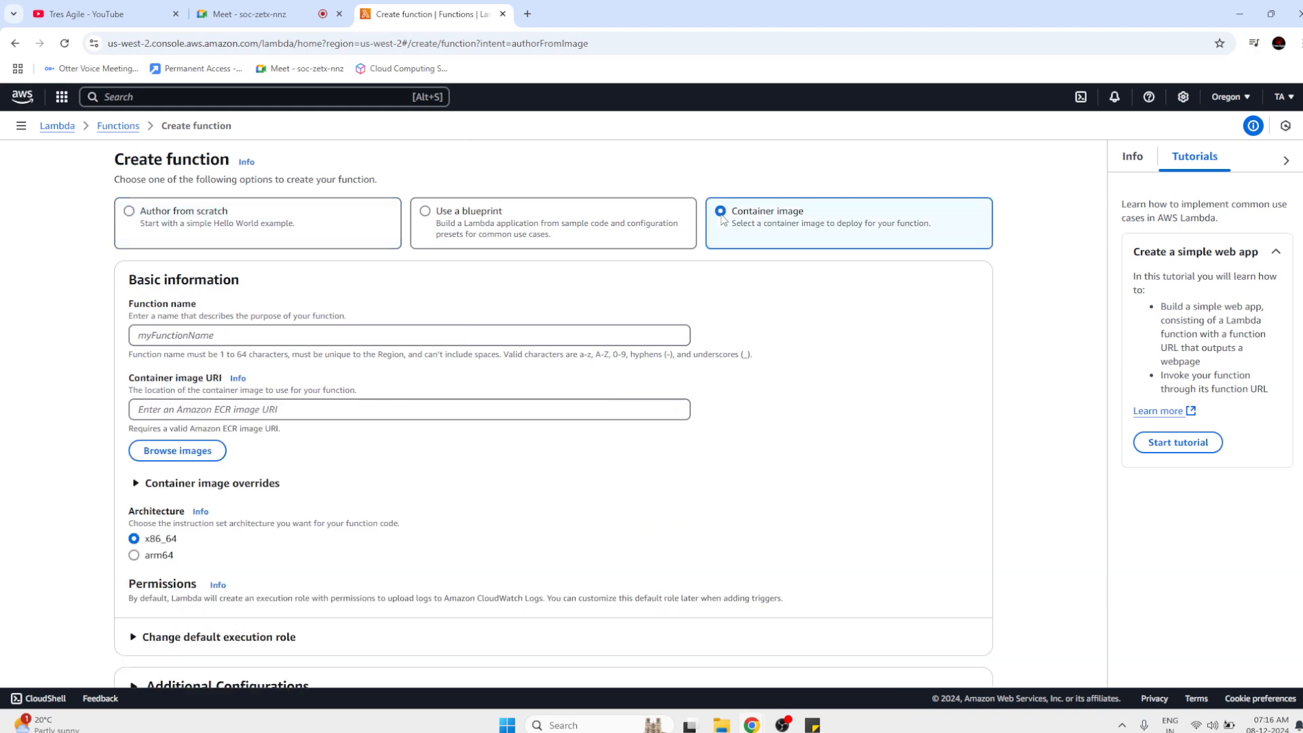
pyautogui.click(268, 409)
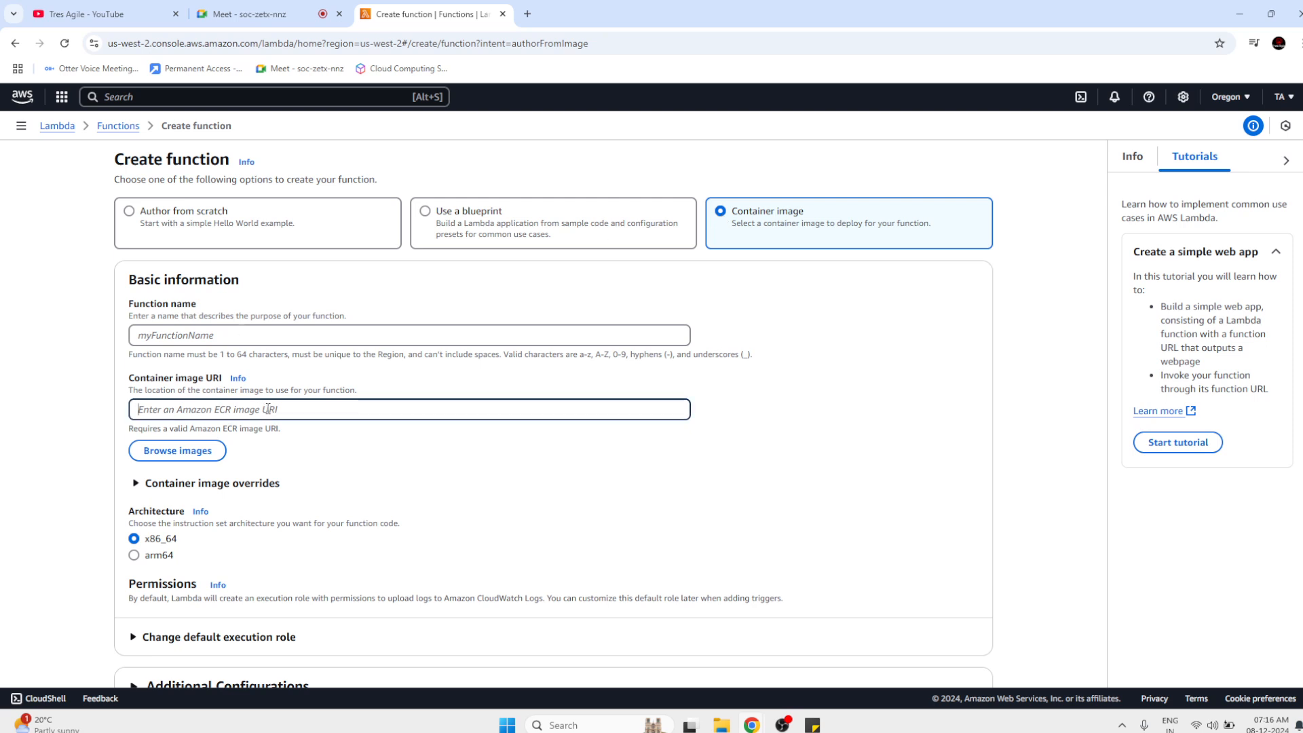
pyautogui.click(56, 440)
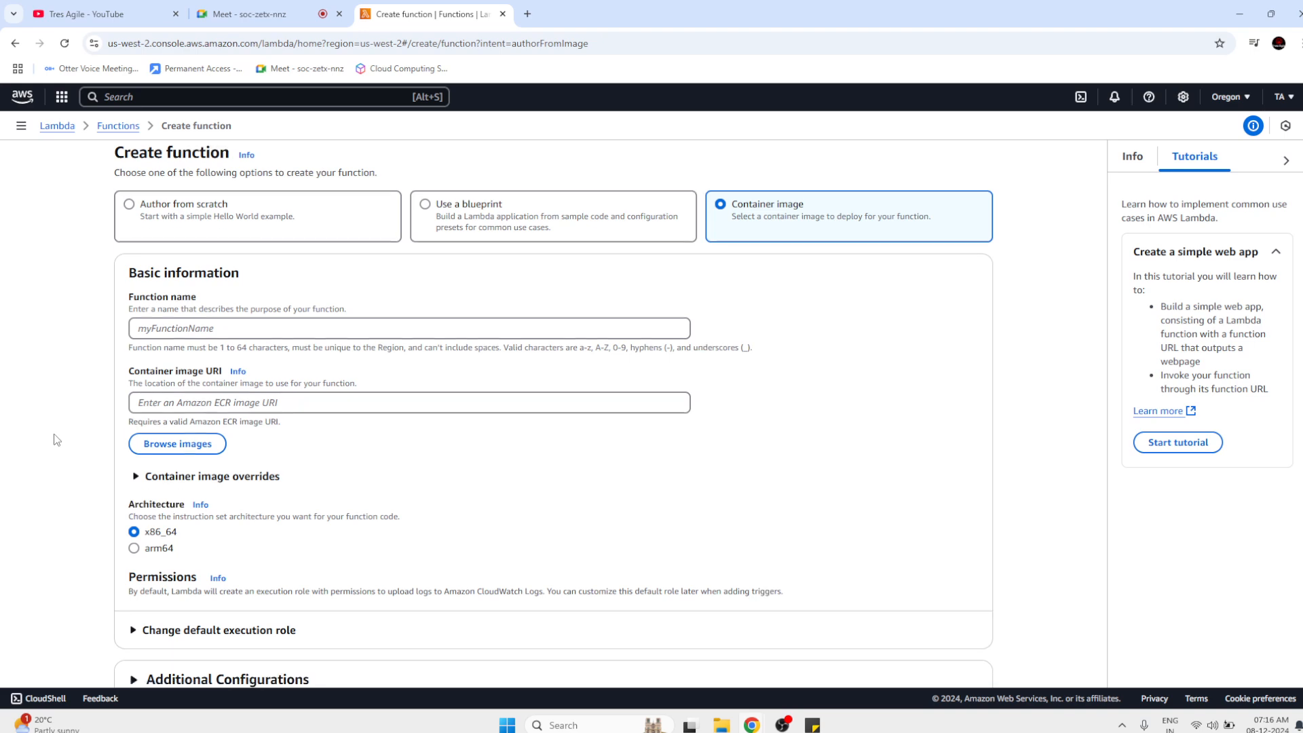
pyautogui.scroll(-2, 214, 452)
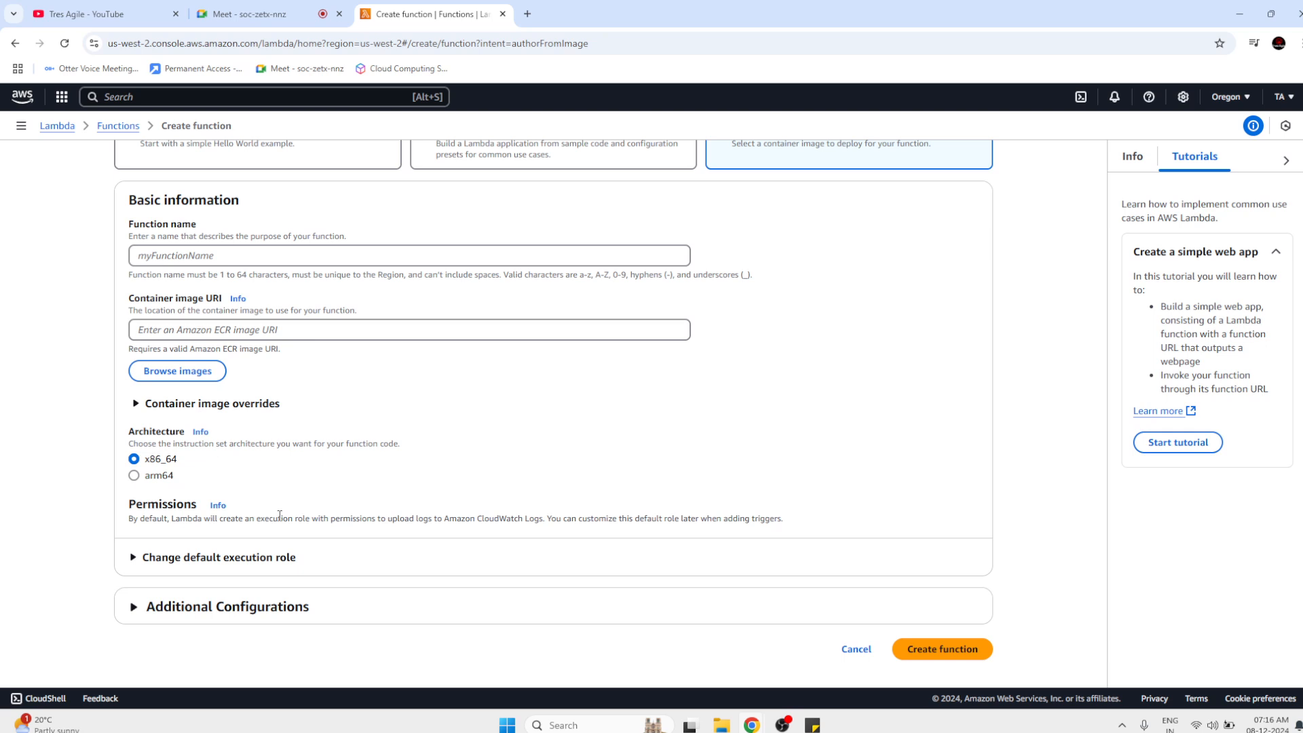
pyautogui.scroll(2, 279, 515)
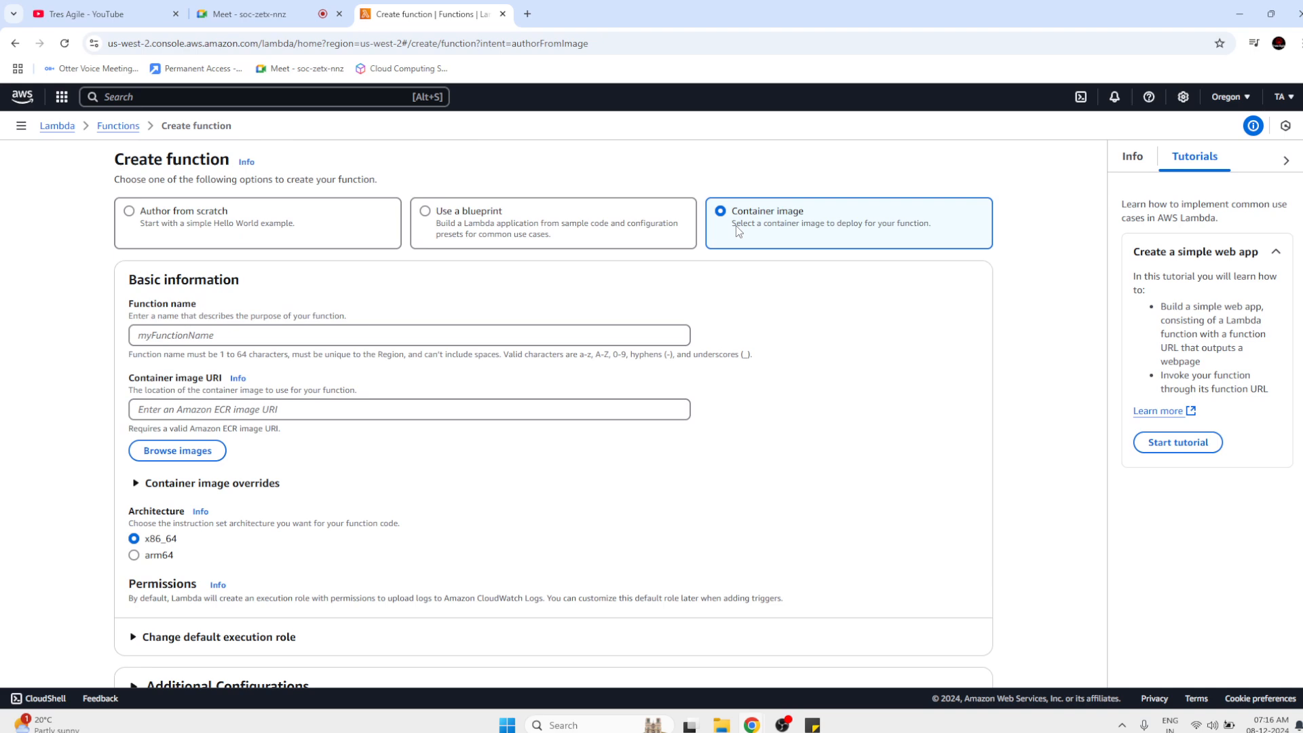
pyautogui.click(204, 219)
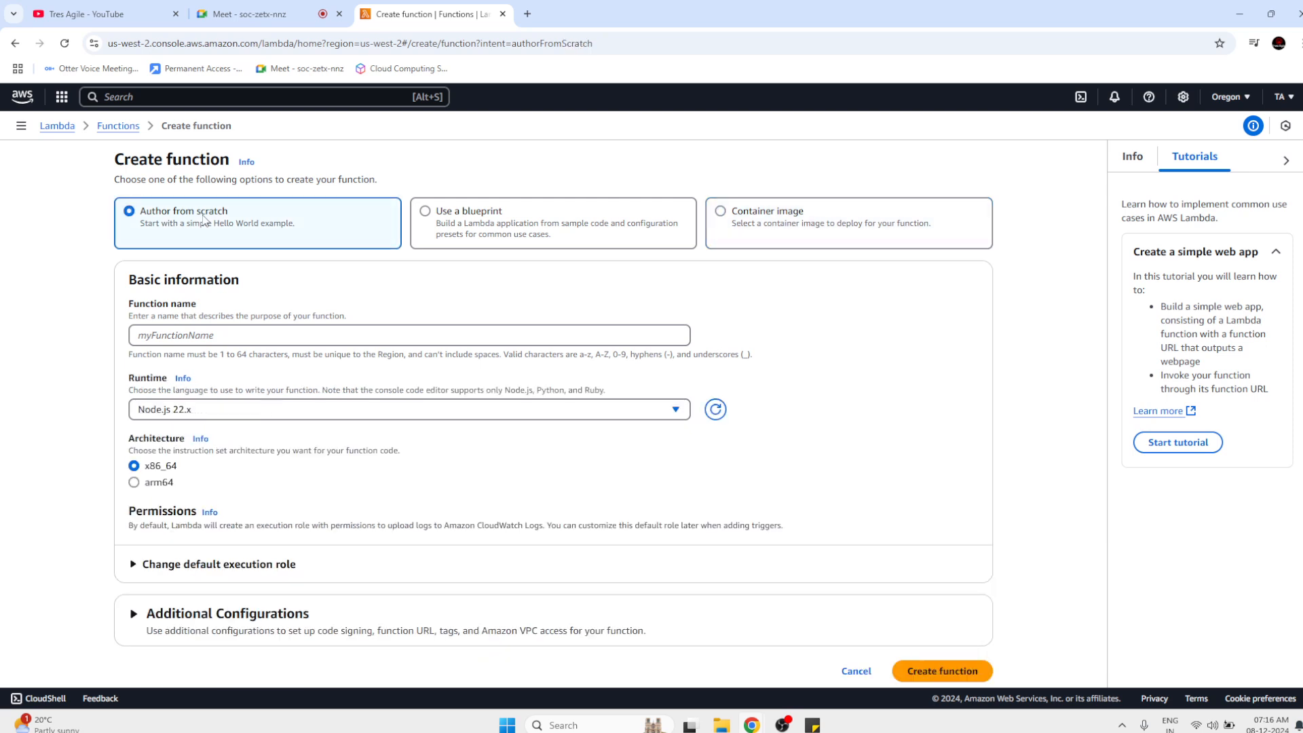
pyautogui.click(274, 410)
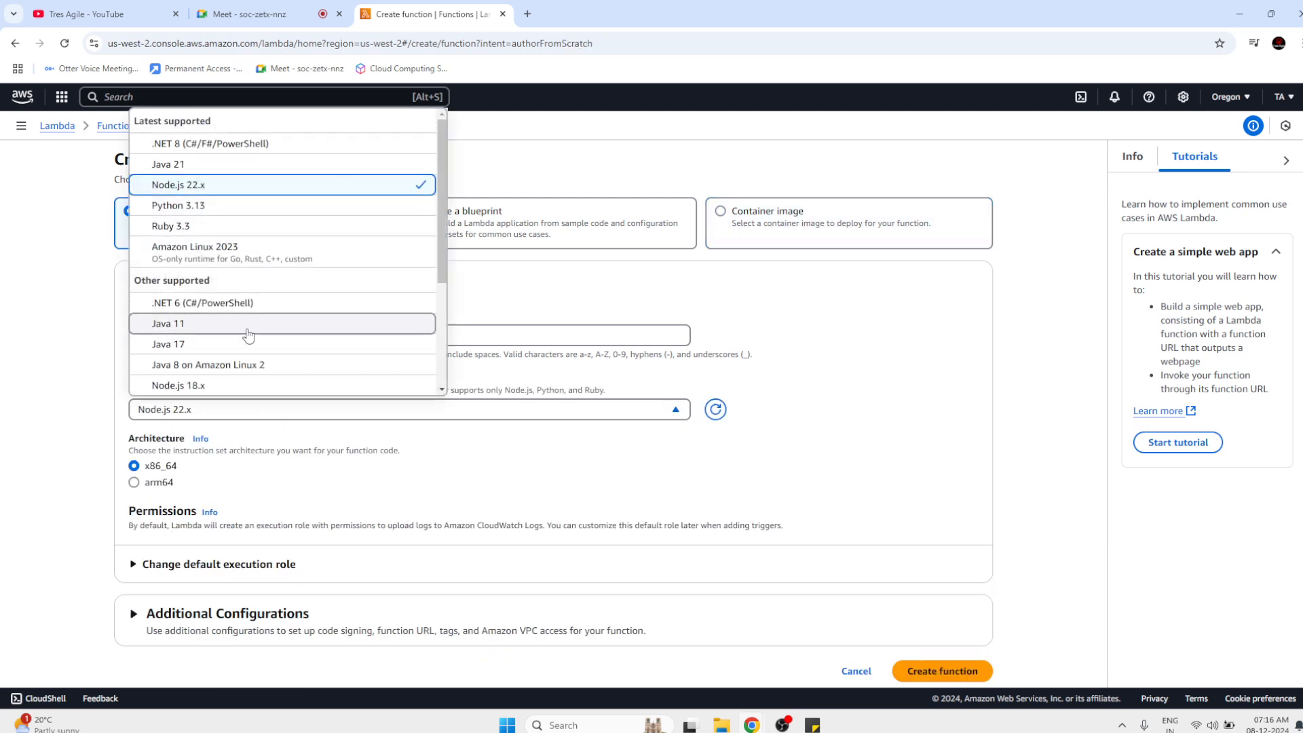
pyautogui.scroll(-3, 248, 335)
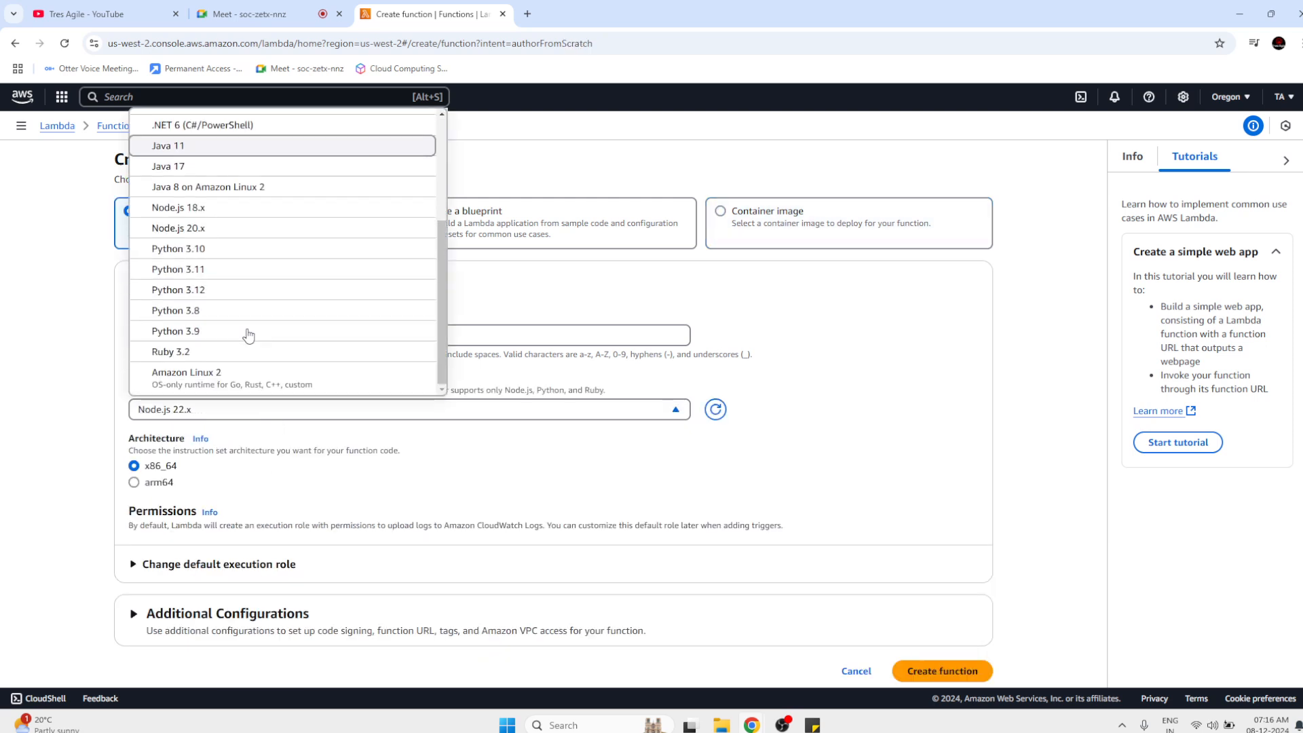
pyautogui.click(212, 331)
# Name the function demo-function and create it.
pyautogui.click(149, 333)
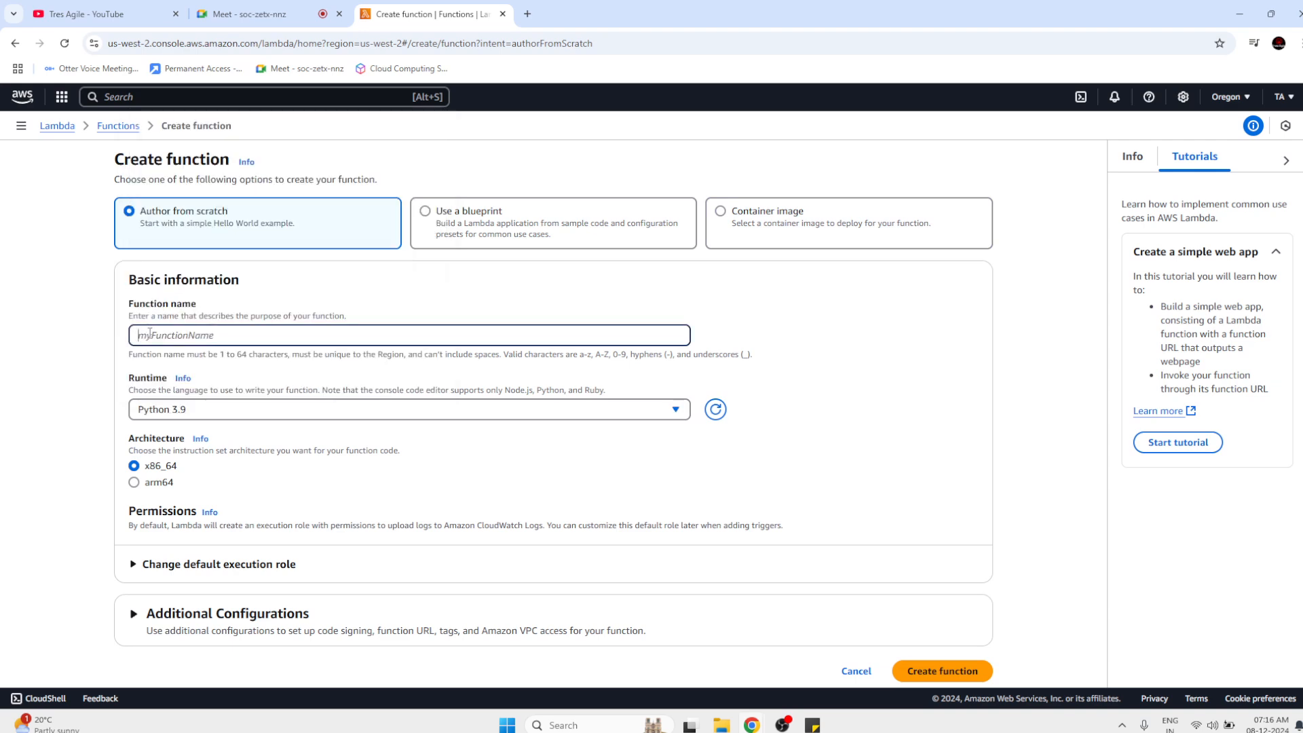
pyautogui.write('demo-function')
pyautogui.click(53, 424)
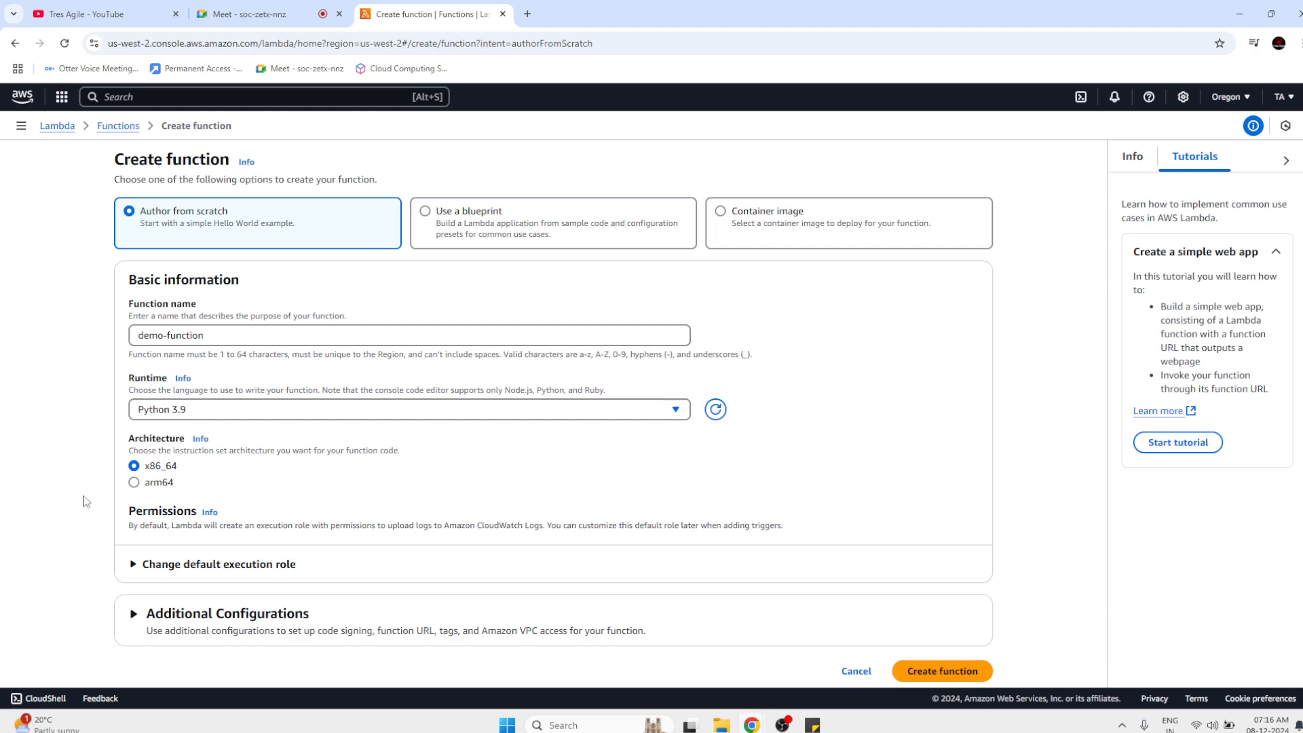
pyautogui.scroll(-1, 85, 500)
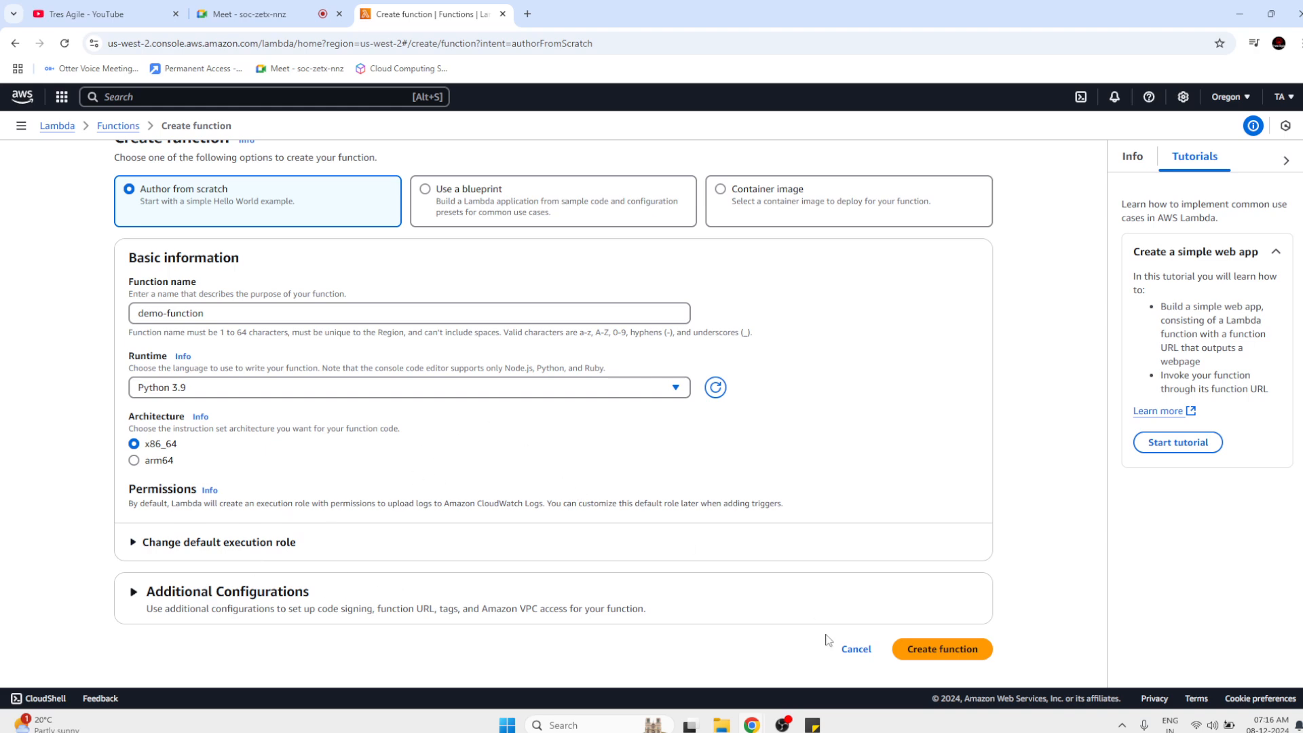
pyautogui.click(944, 646)
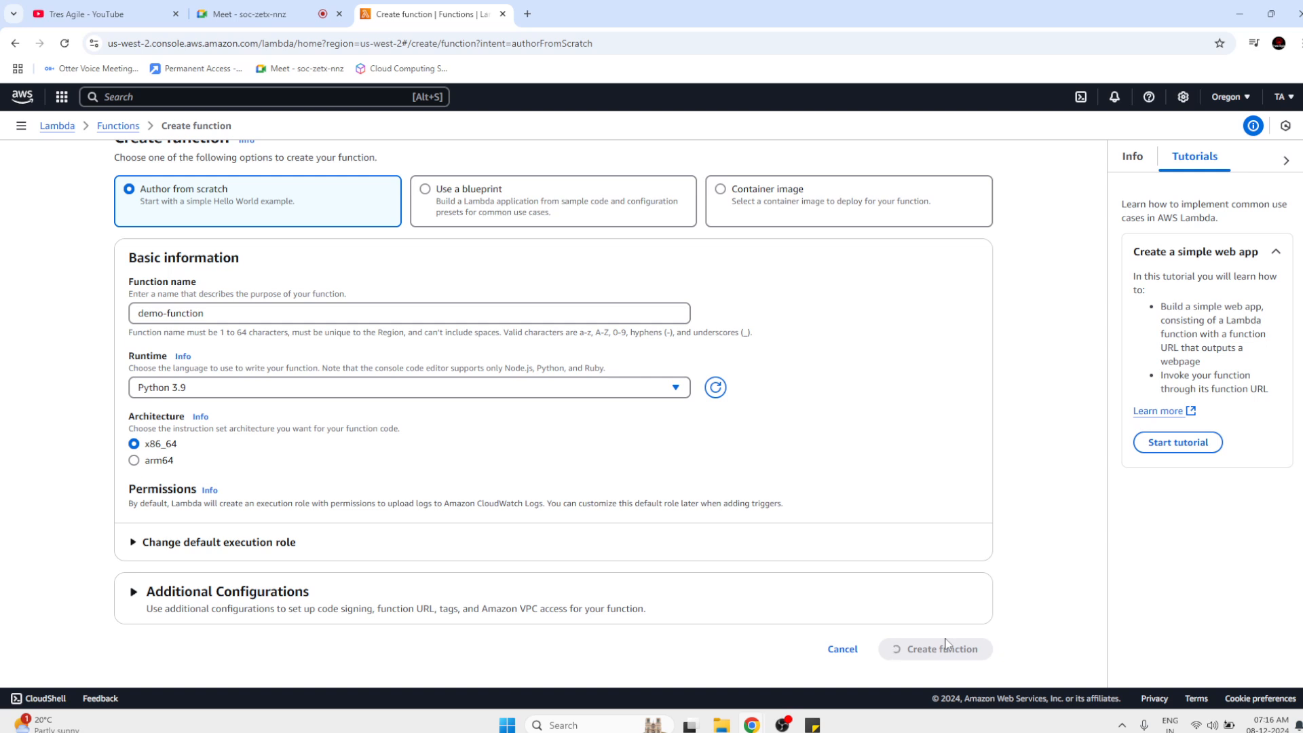
# Close the Tutorials side panel on demo-function's page.
pyautogui.scroll(1, 920, 509)
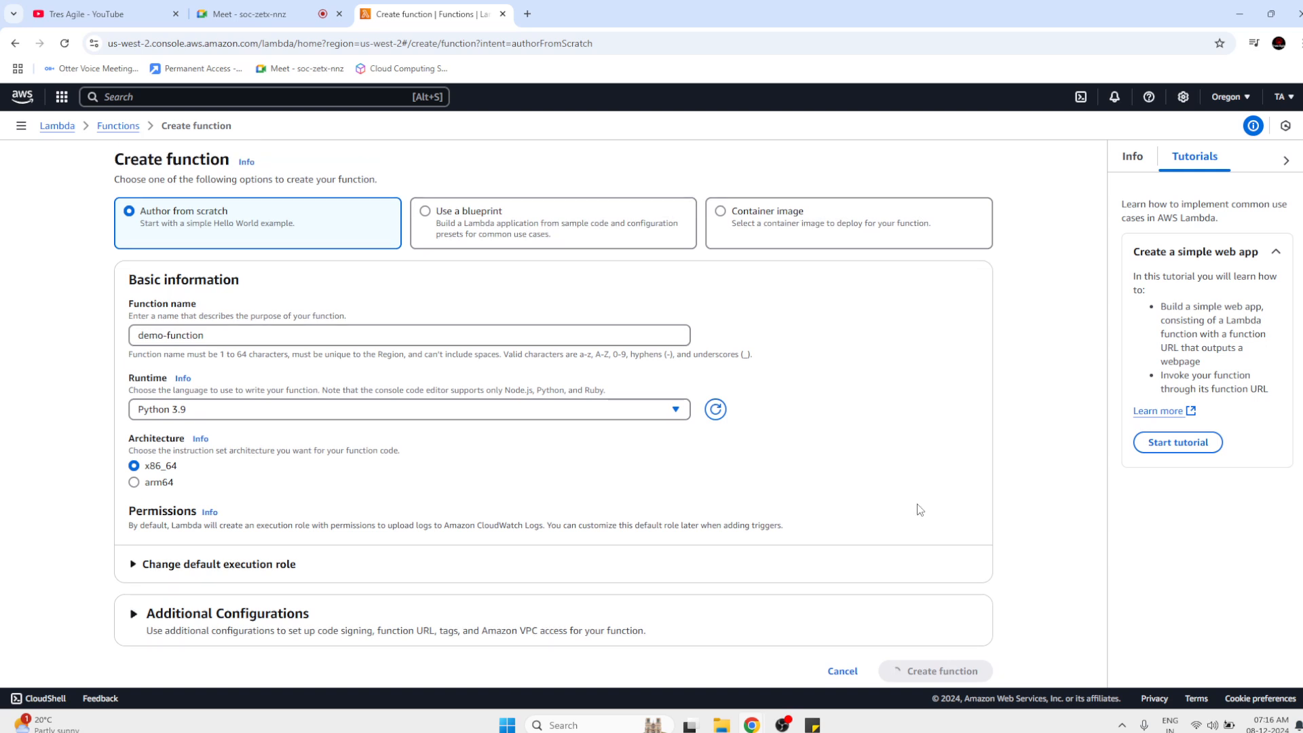
pyautogui.scroll(-1, 920, 510)
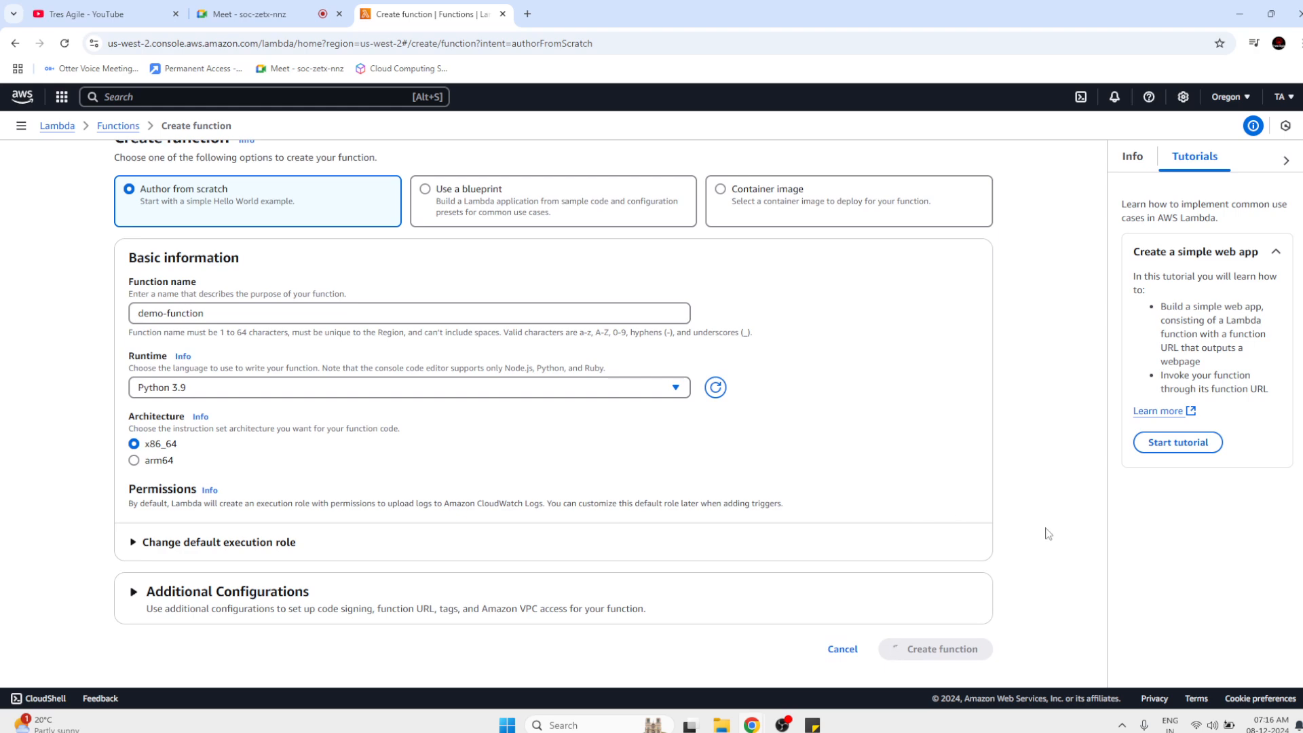
pyautogui.scroll(1, 952, 457)
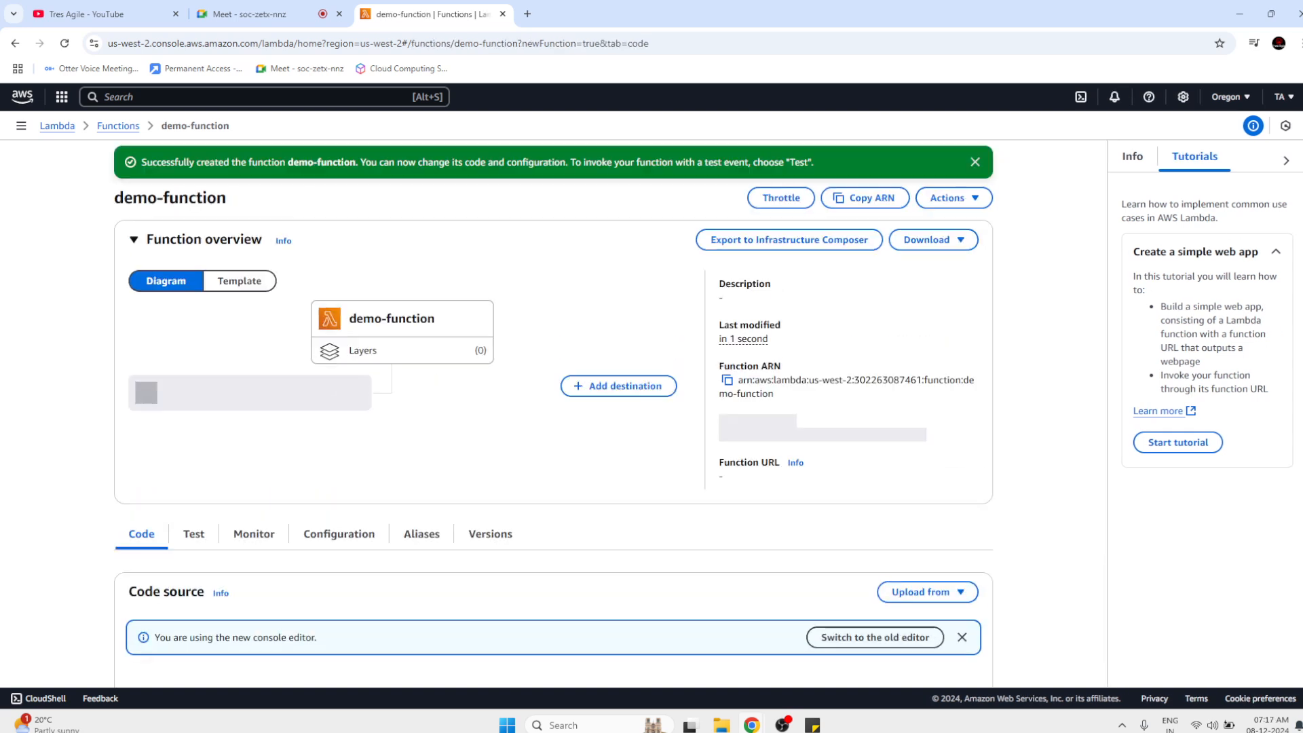
pyautogui.click(1286, 160)
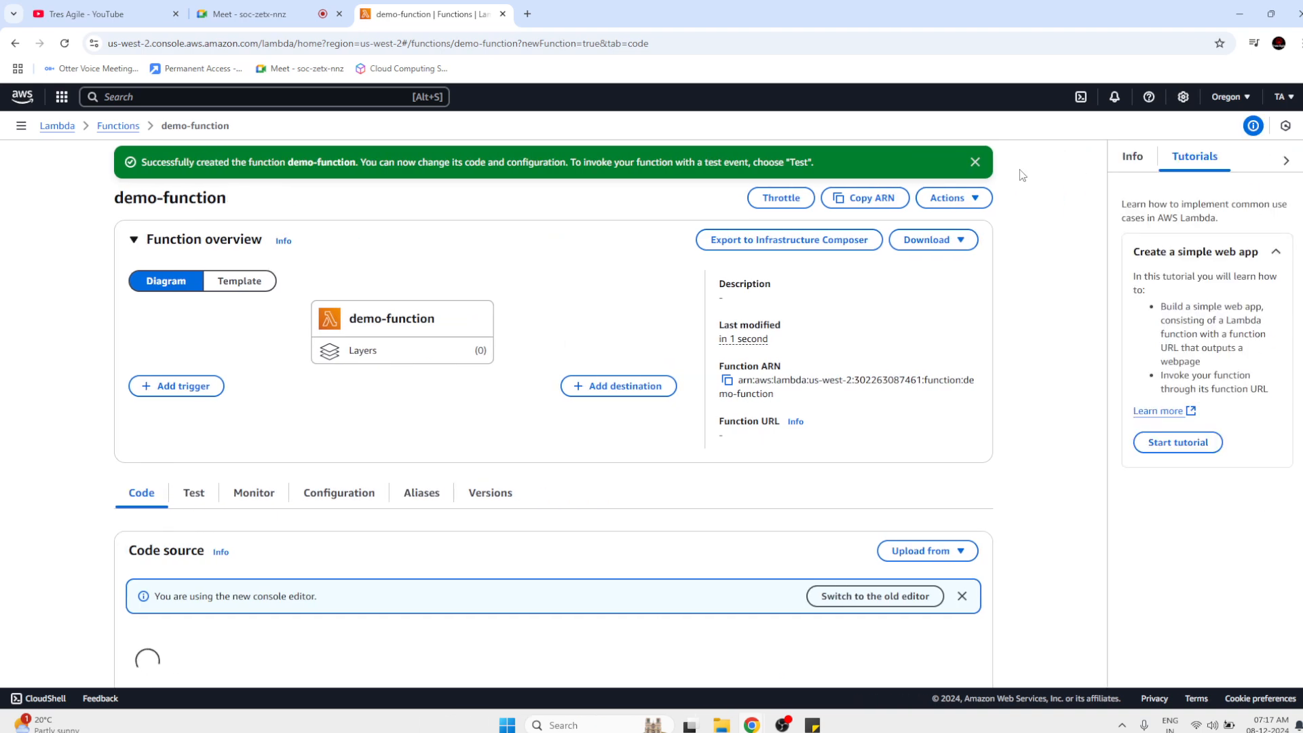
pyautogui.click(1286, 161)
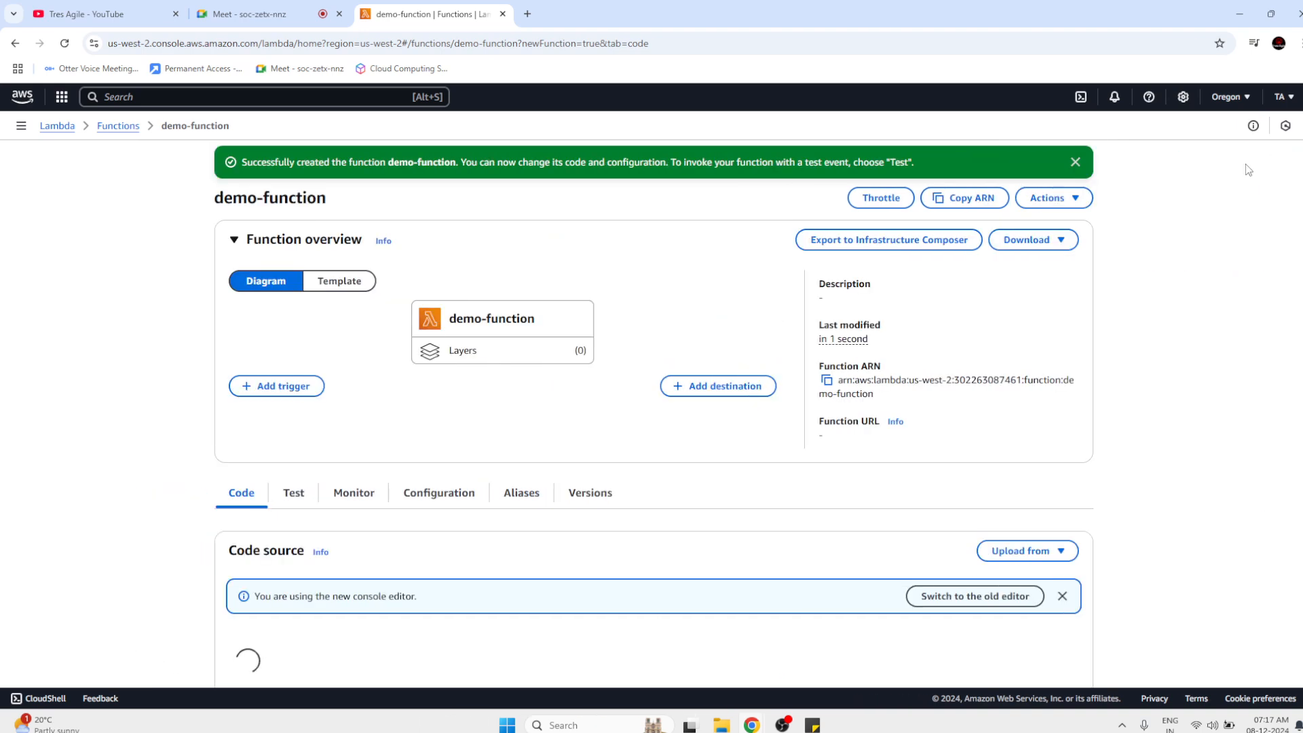
# Dismiss the function-created success banner.
pyautogui.click(1075, 162)
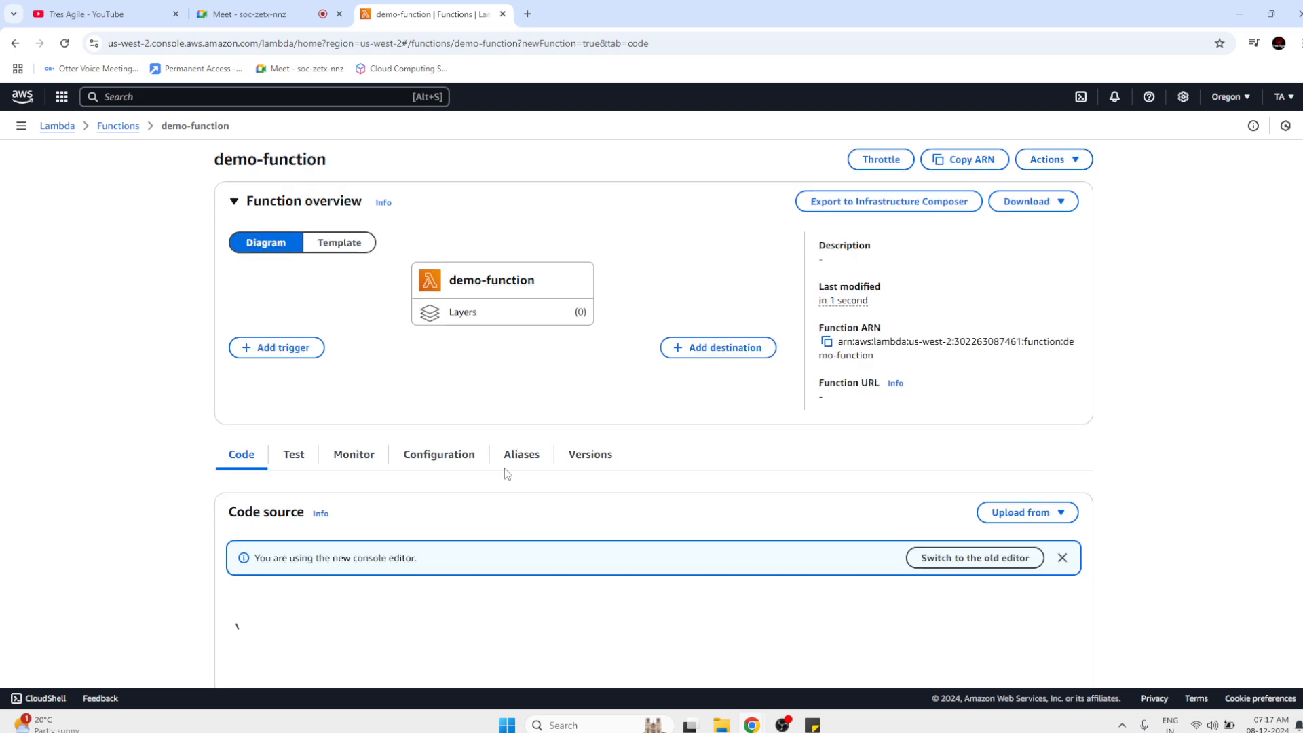
pyautogui.scroll(-5, 506, 471)
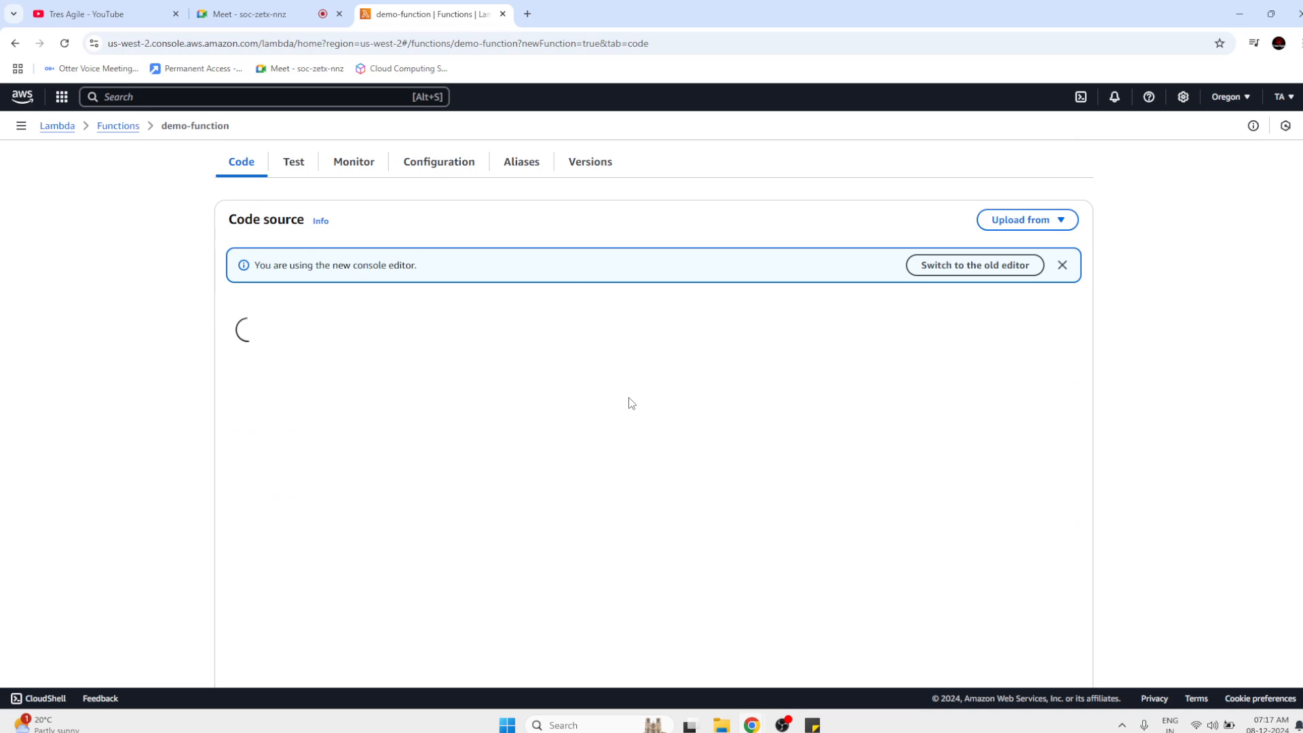
pyautogui.scroll(1, 631, 403)
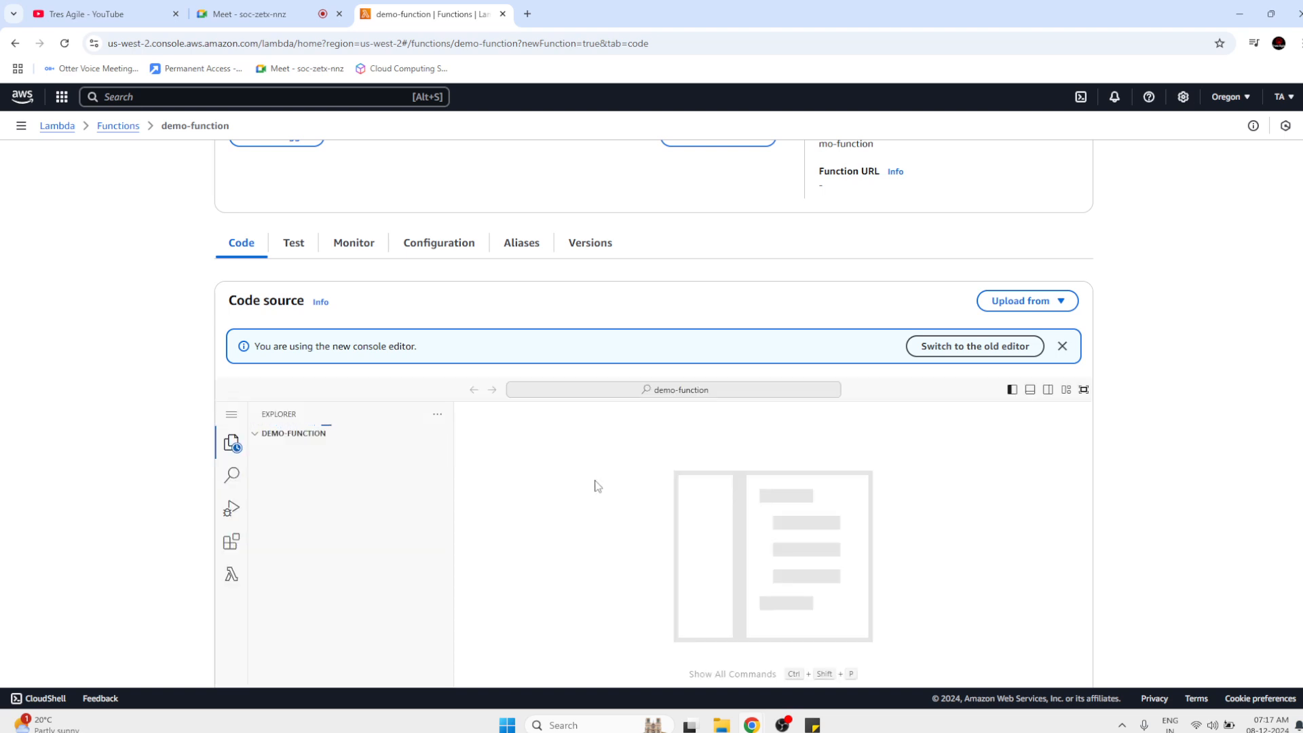
# Switch to the old code editor and review lambda_function.py's default 'Hello from Lambda!' handler.
pyautogui.click(992, 348)
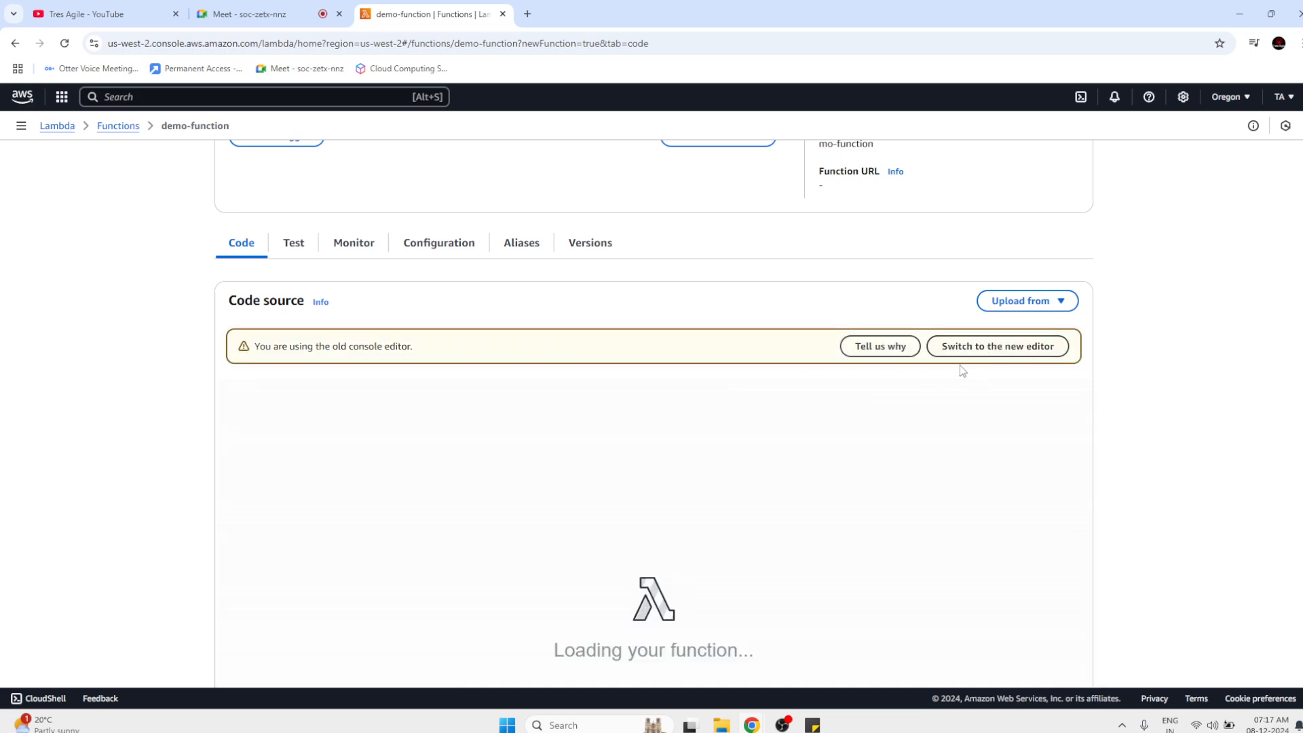
pyautogui.scroll(-2, 609, 497)
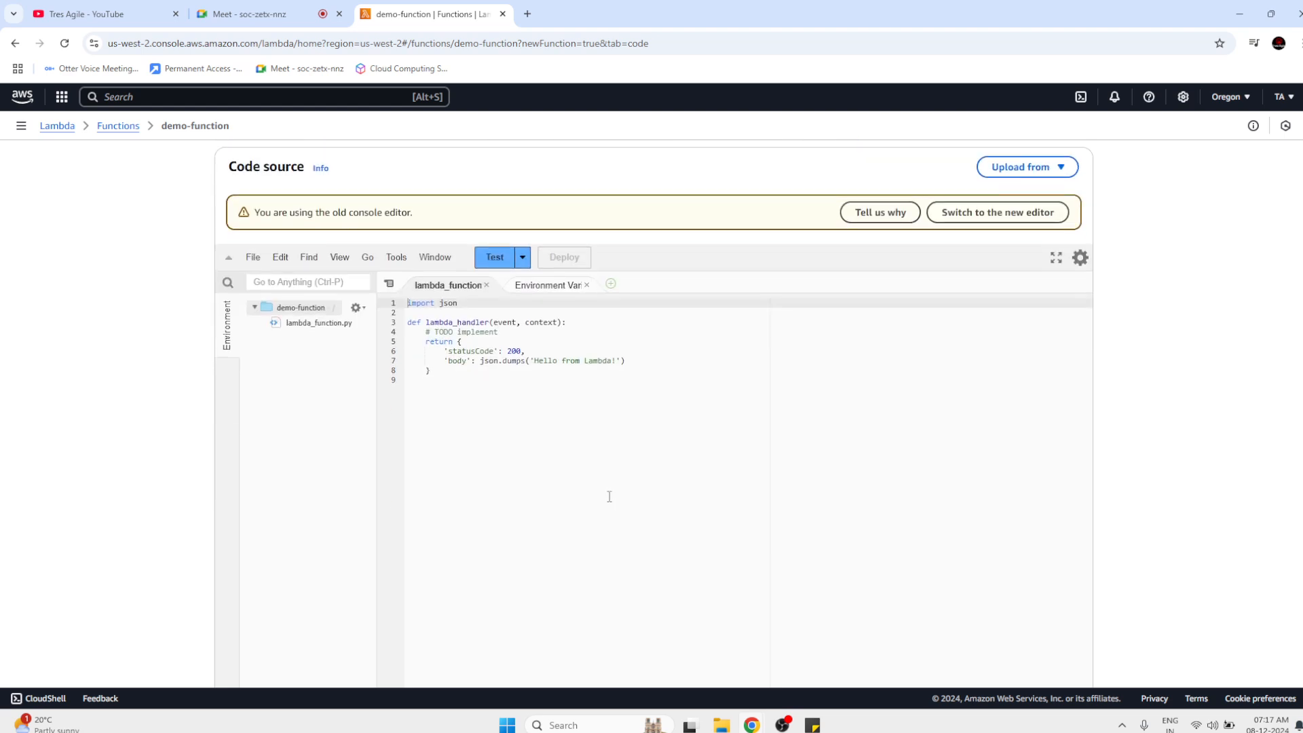
pyautogui.click(532, 396)
pyautogui.click(545, 360)
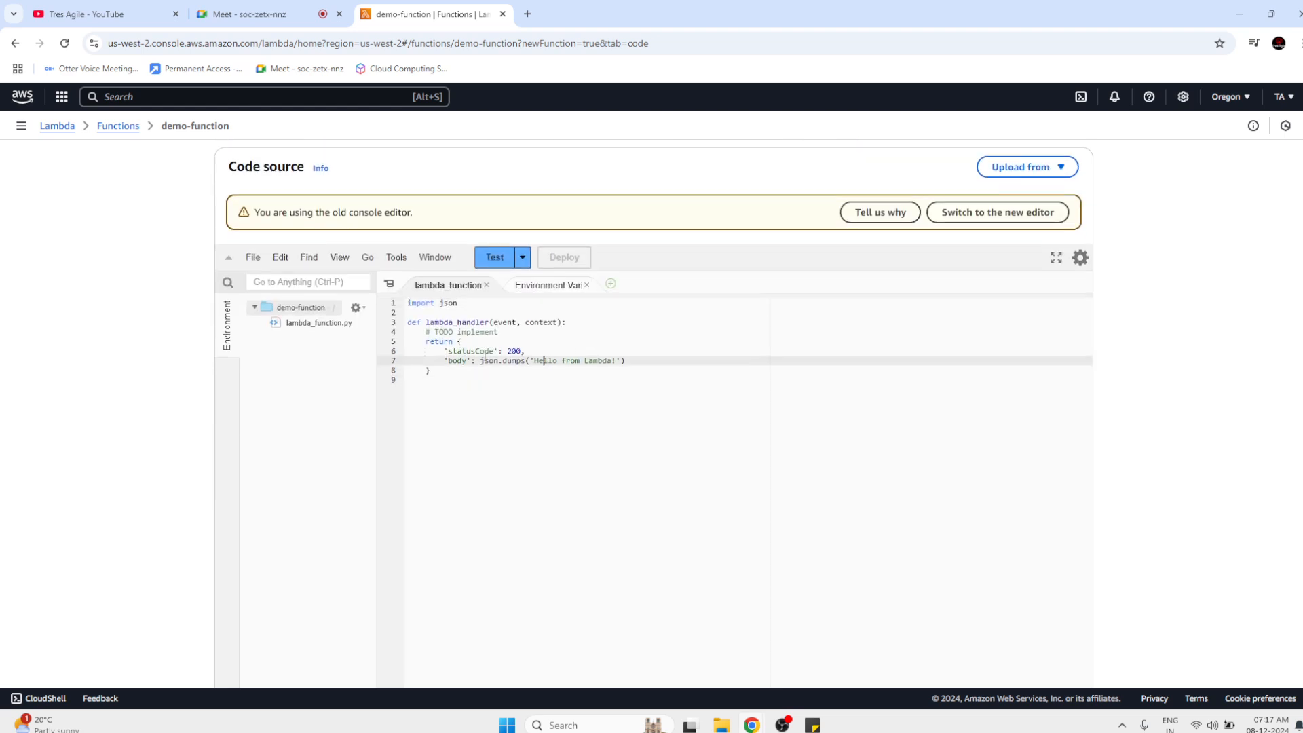
pyautogui.scroll(-5, 492, 460)
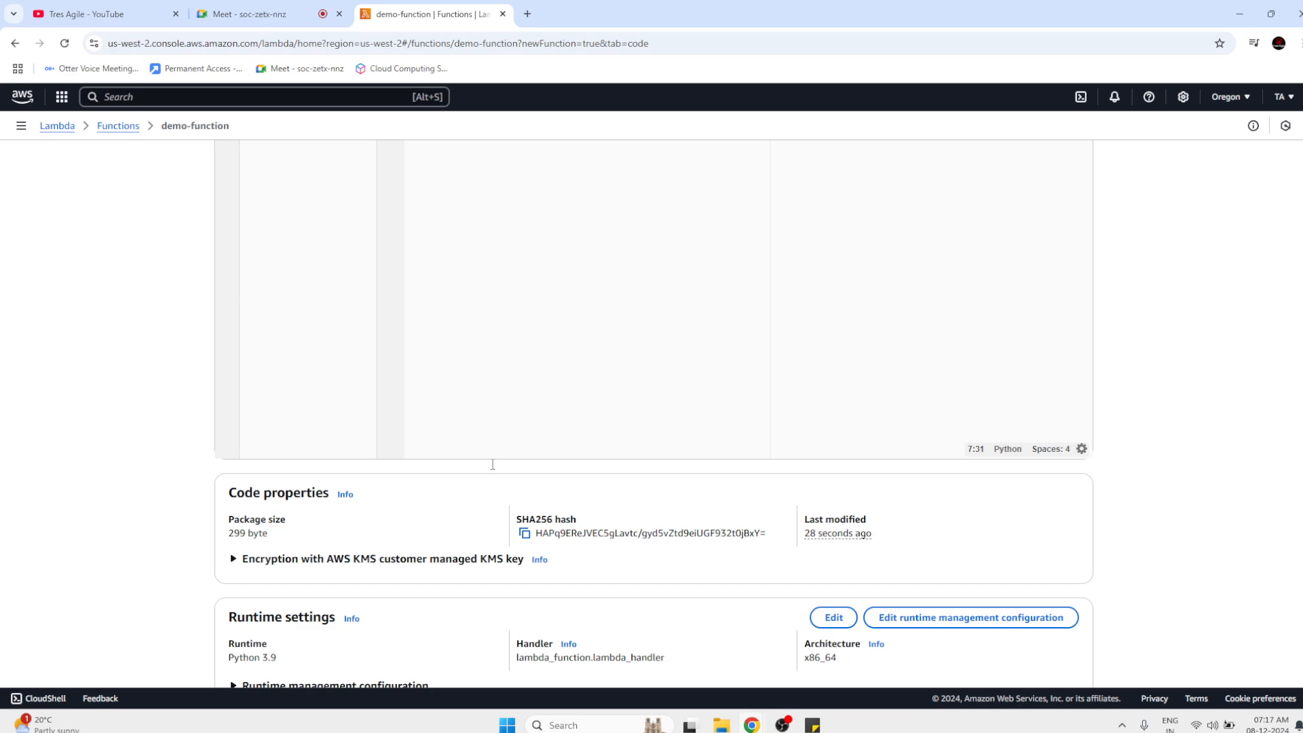
pyautogui.scroll(-2, 492, 465)
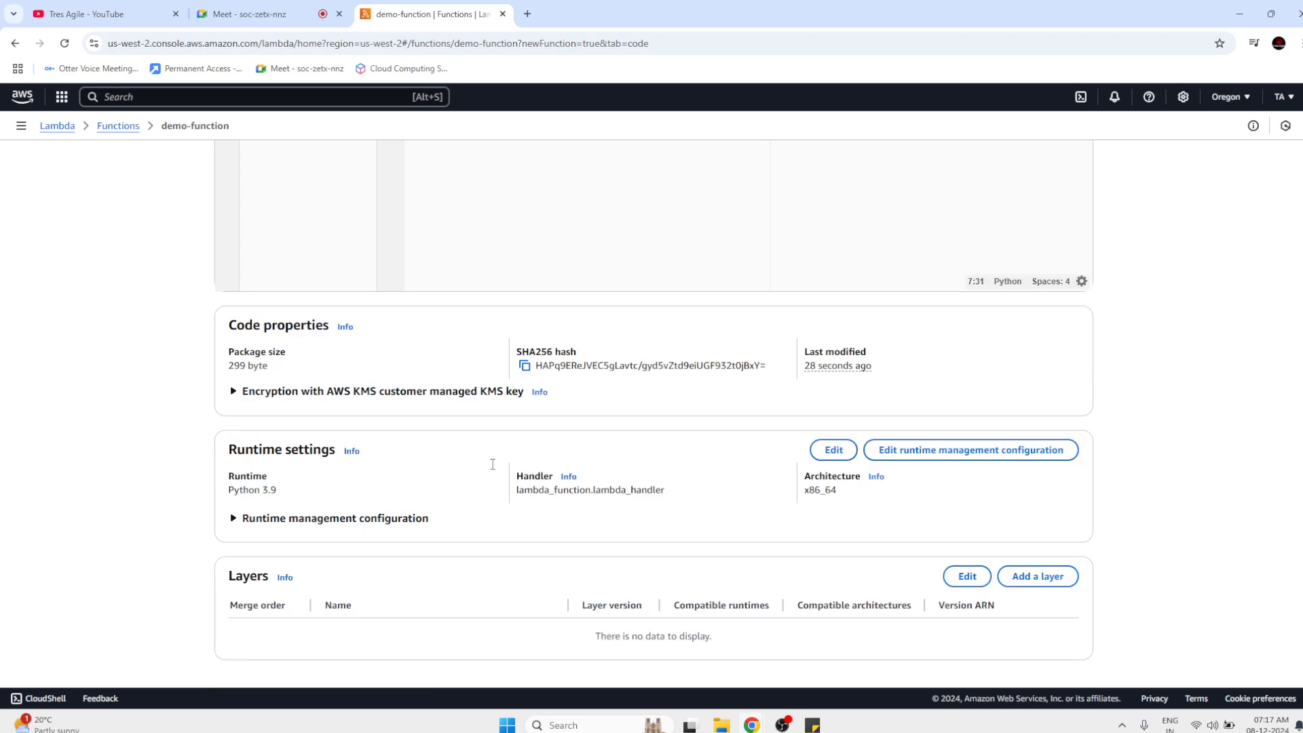
pyautogui.scroll(10, 493, 465)
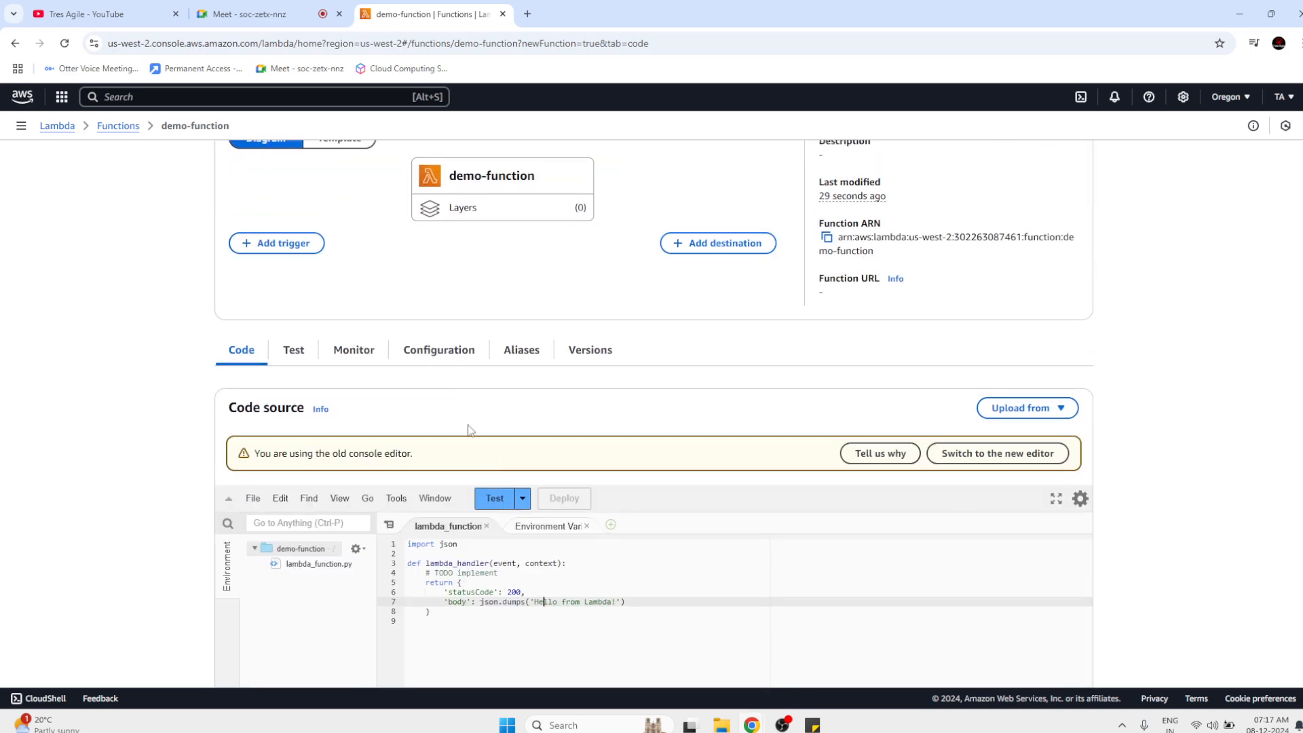
pyautogui.click(429, 363)
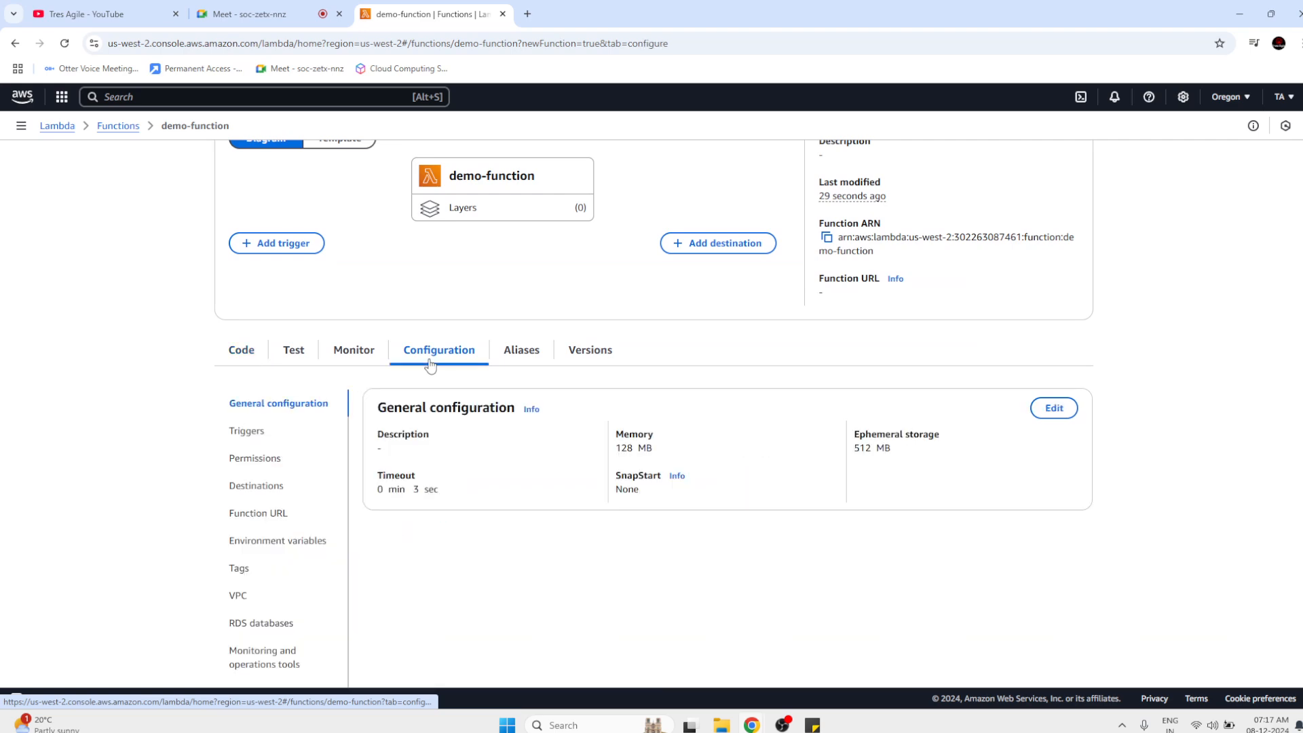
pyautogui.scroll(-2, 260, 516)
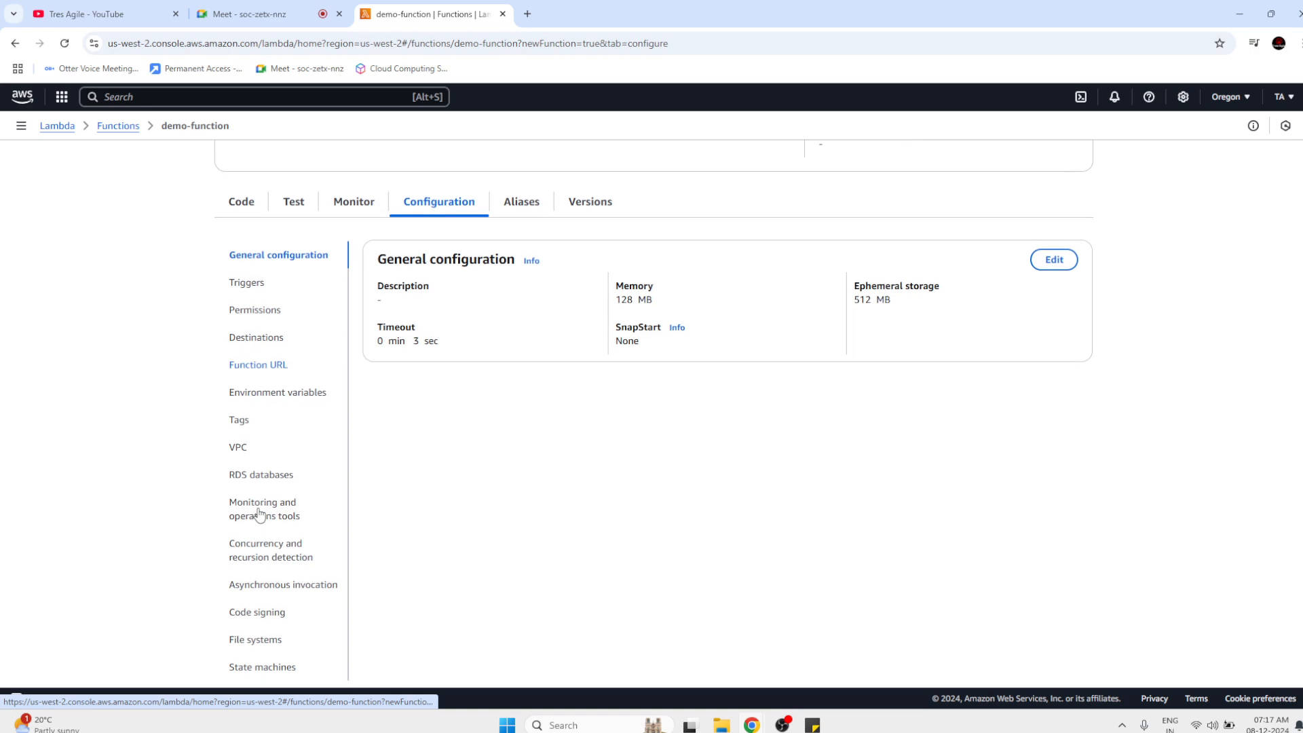
pyautogui.scroll(-1, 259, 516)
pyautogui.scroll(4, 259, 516)
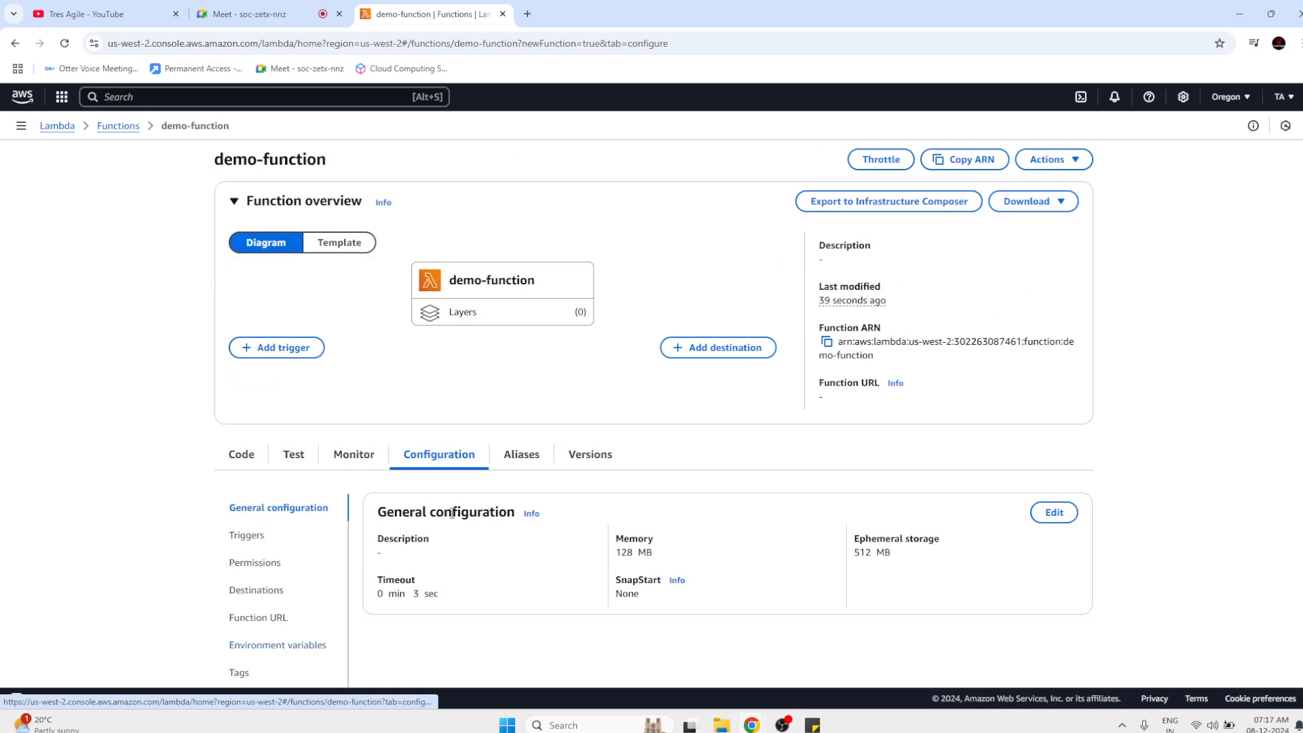
pyautogui.scroll(-2, 451, 512)
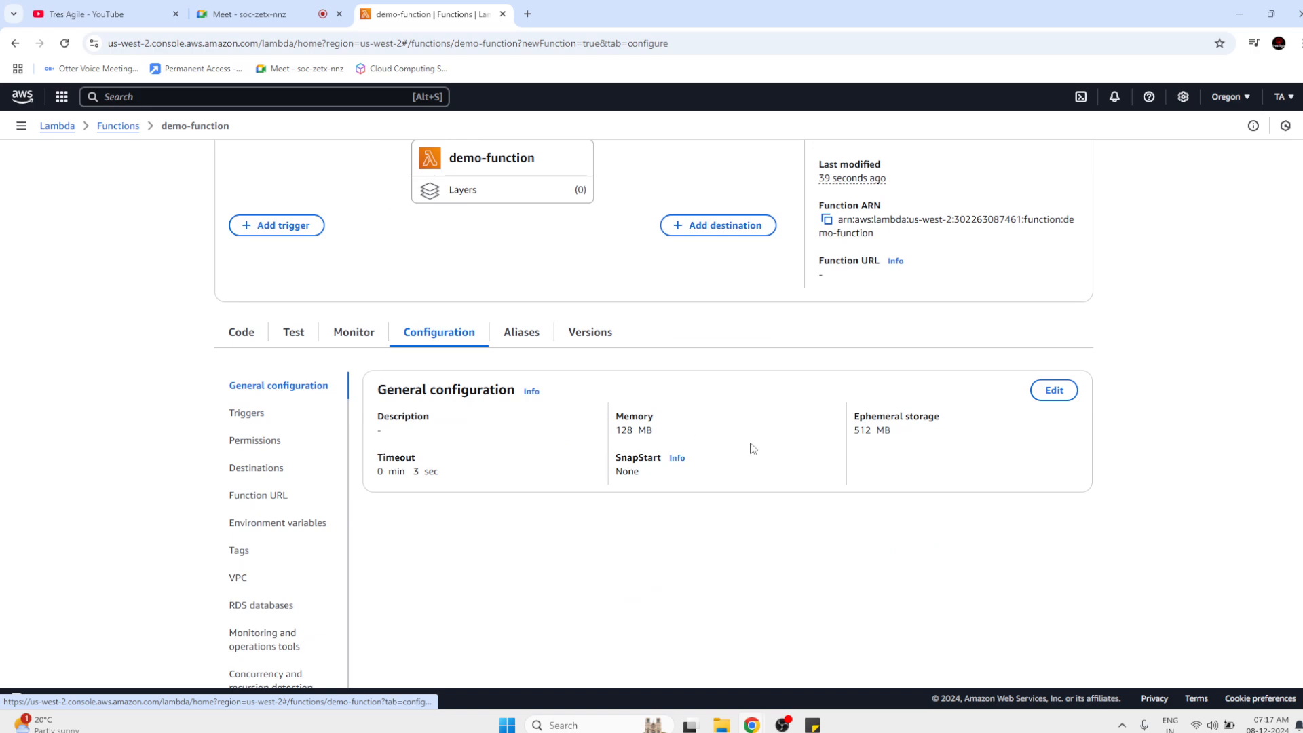
pyautogui.click(1050, 394)
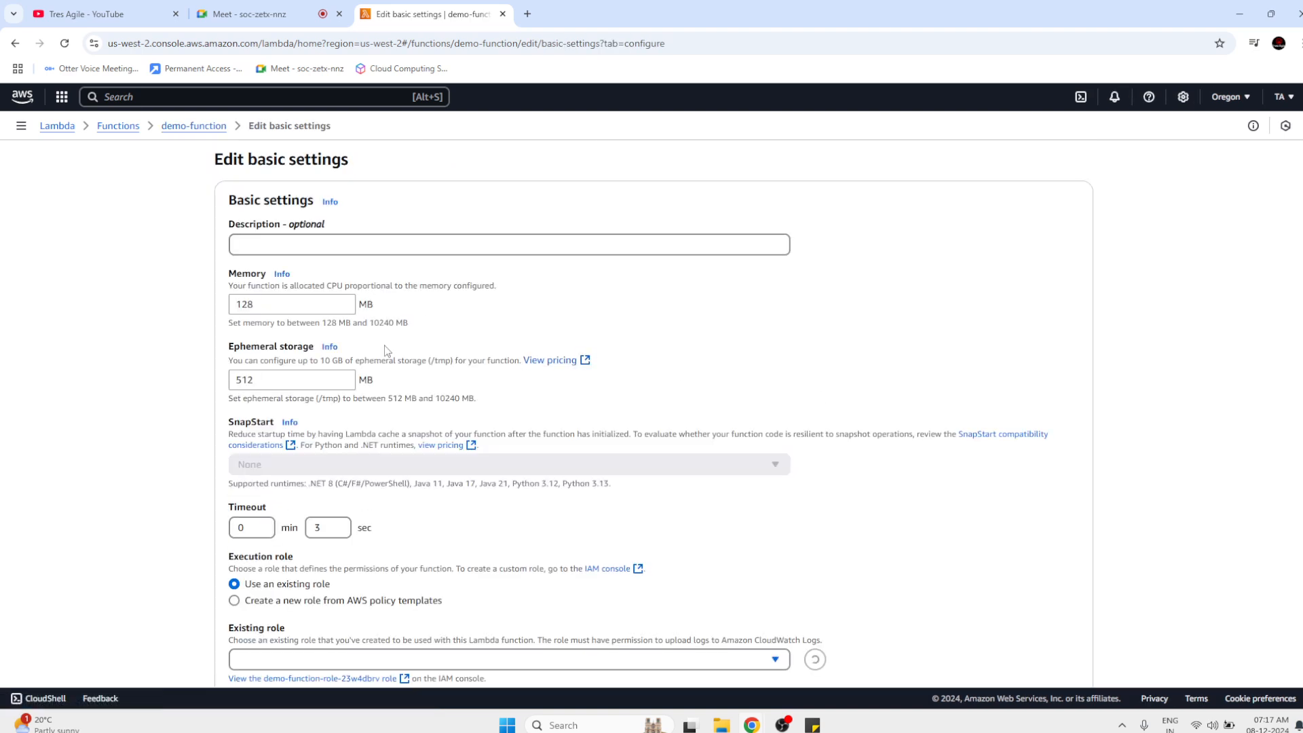
pyautogui.doubleClick(381, 323)
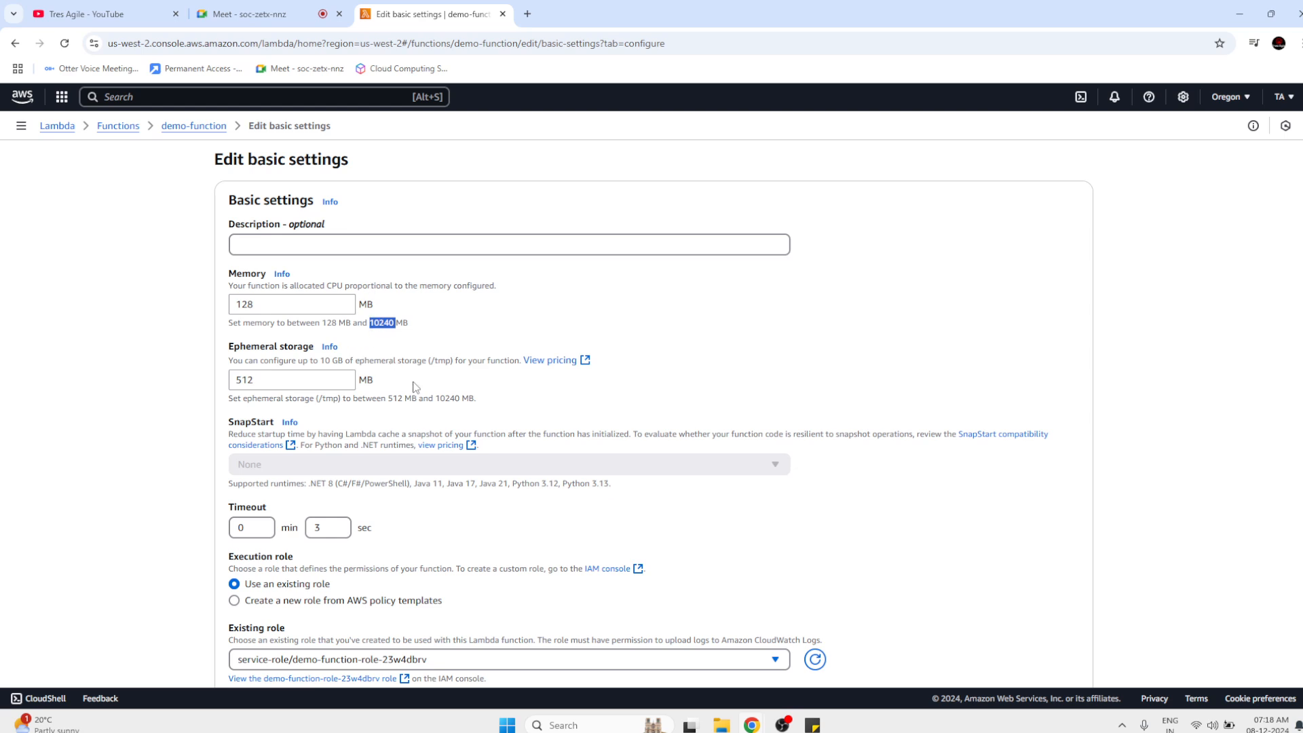
pyautogui.click(131, 398)
pyautogui.scroll(-2, 131, 399)
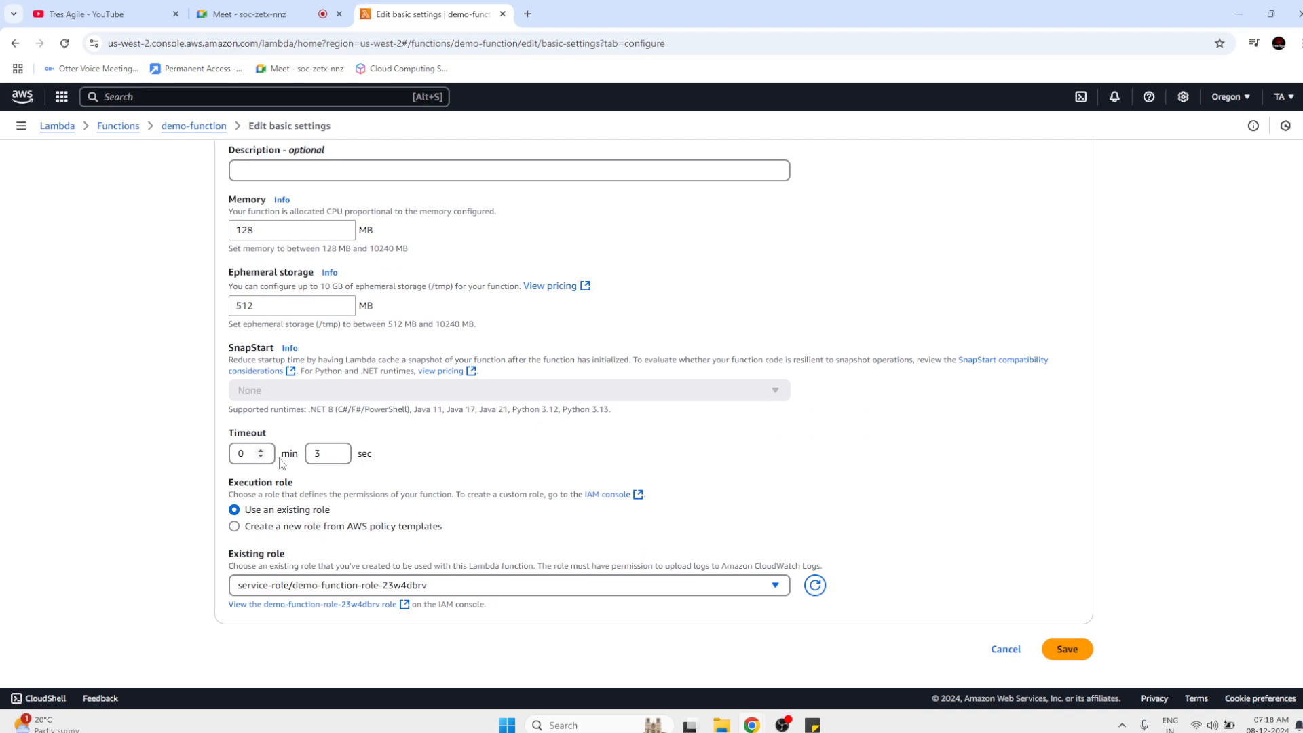
pyautogui.click(253, 461)
# Set the function timeout to 15 min 0 sec.
pyautogui.press('Up')
pyautogui.click(321, 454)
pyautogui.press('BackSpace')
pyautogui.write('0')
pyautogui.click(149, 478)
pyautogui.click(242, 456)
pyautogui.write('6')
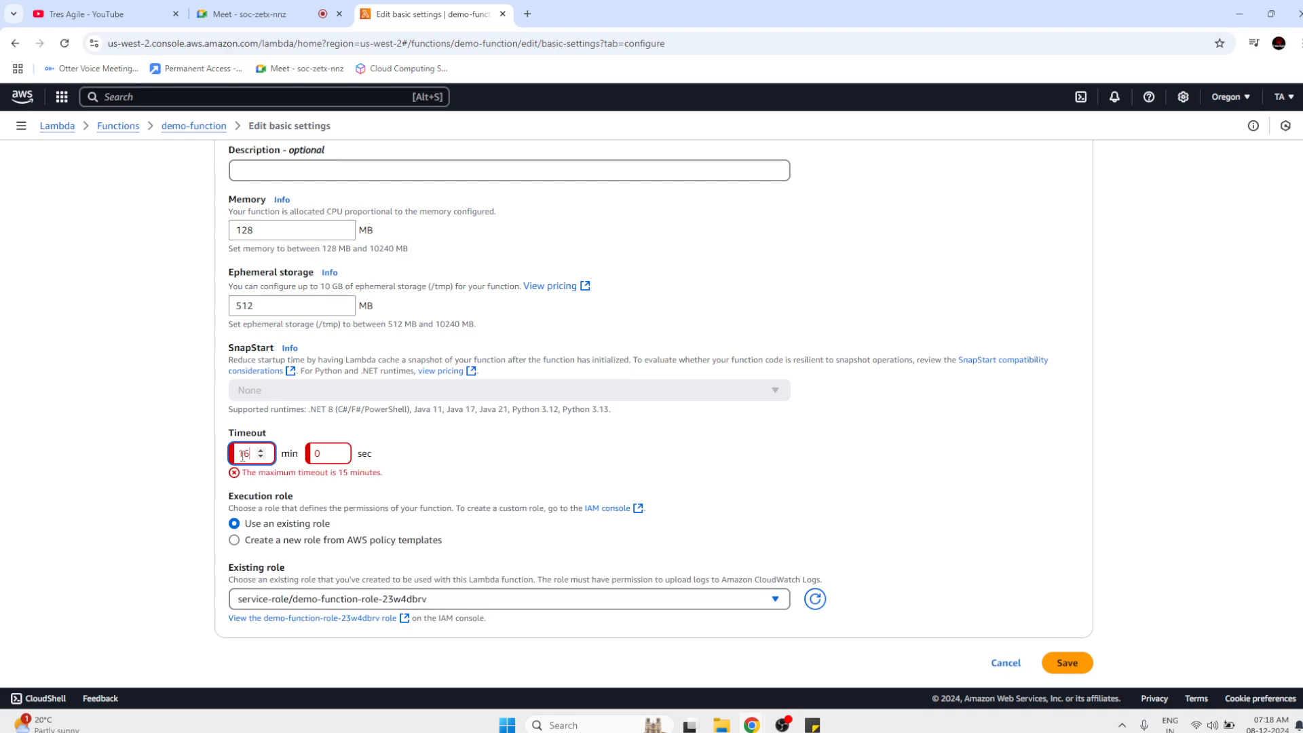
pyautogui.press('BackSpace')
pyautogui.write('5')
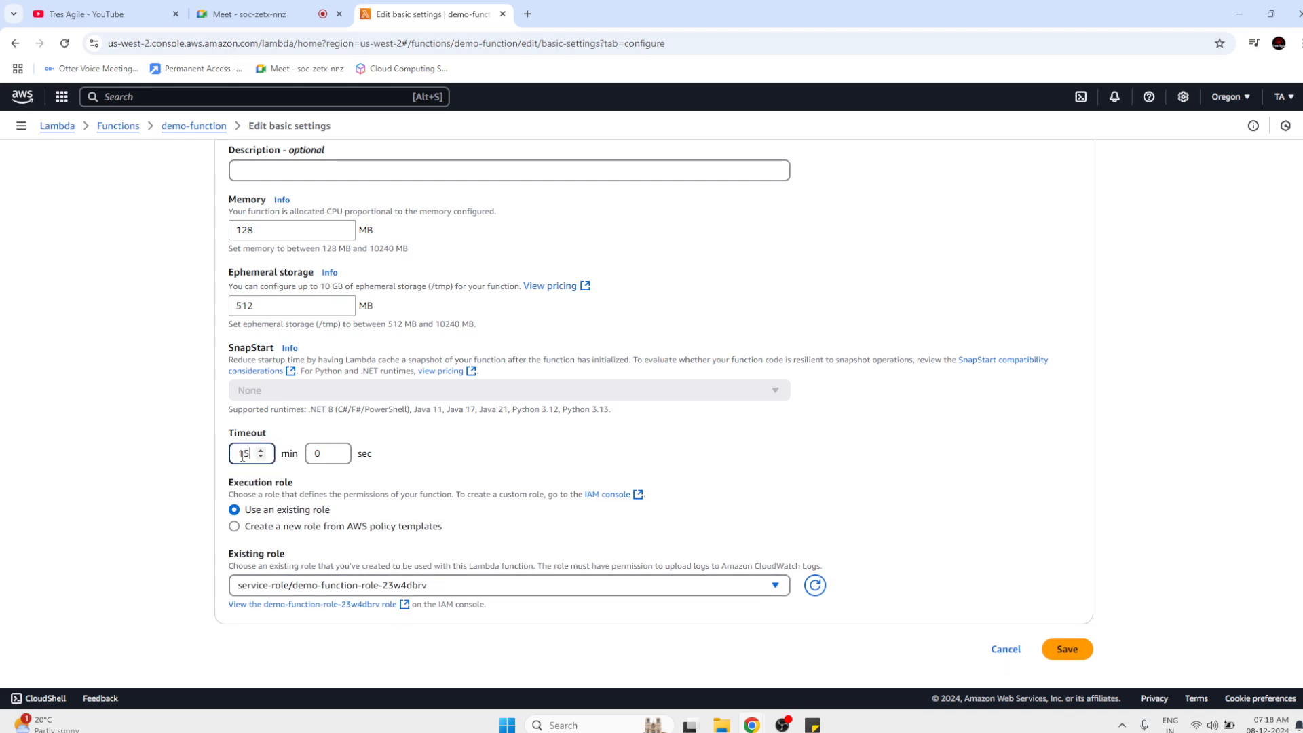
pyautogui.click(177, 498)
# Keep the existing execution role and save the basic settings.
pyautogui.click(657, 584)
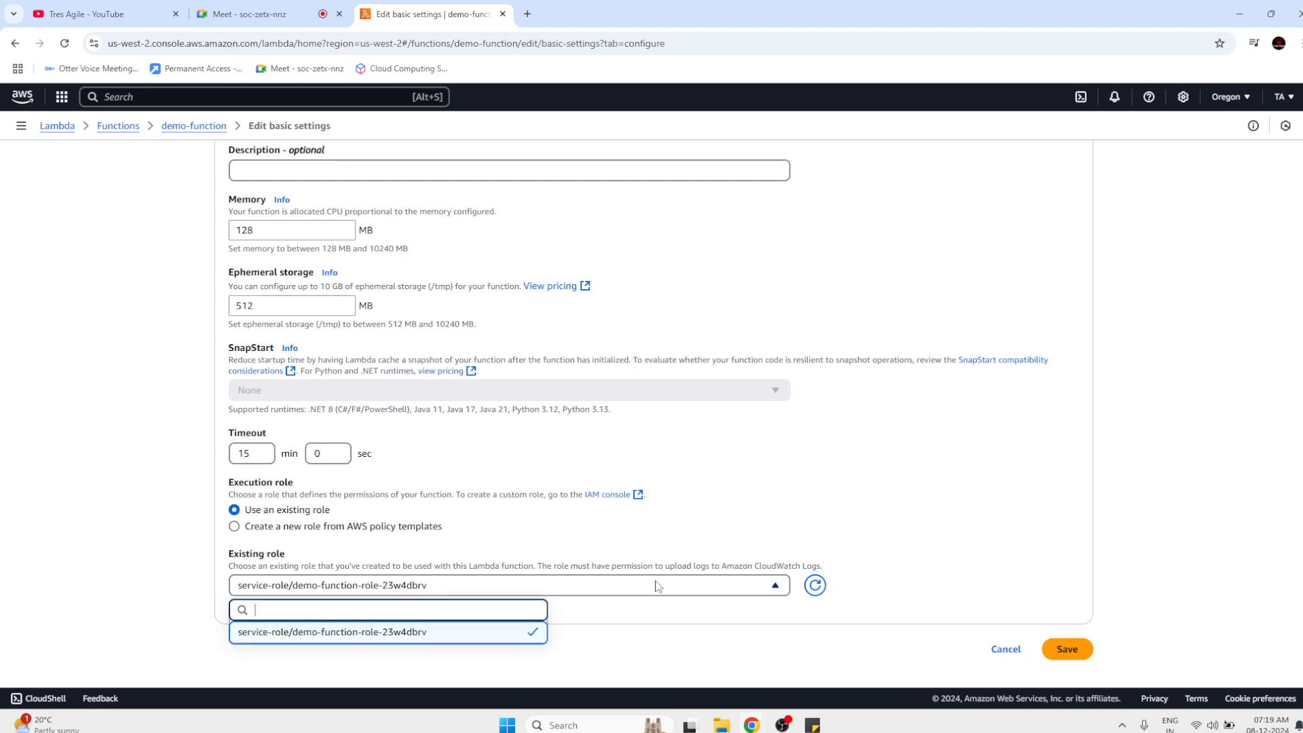
pyautogui.click(666, 639)
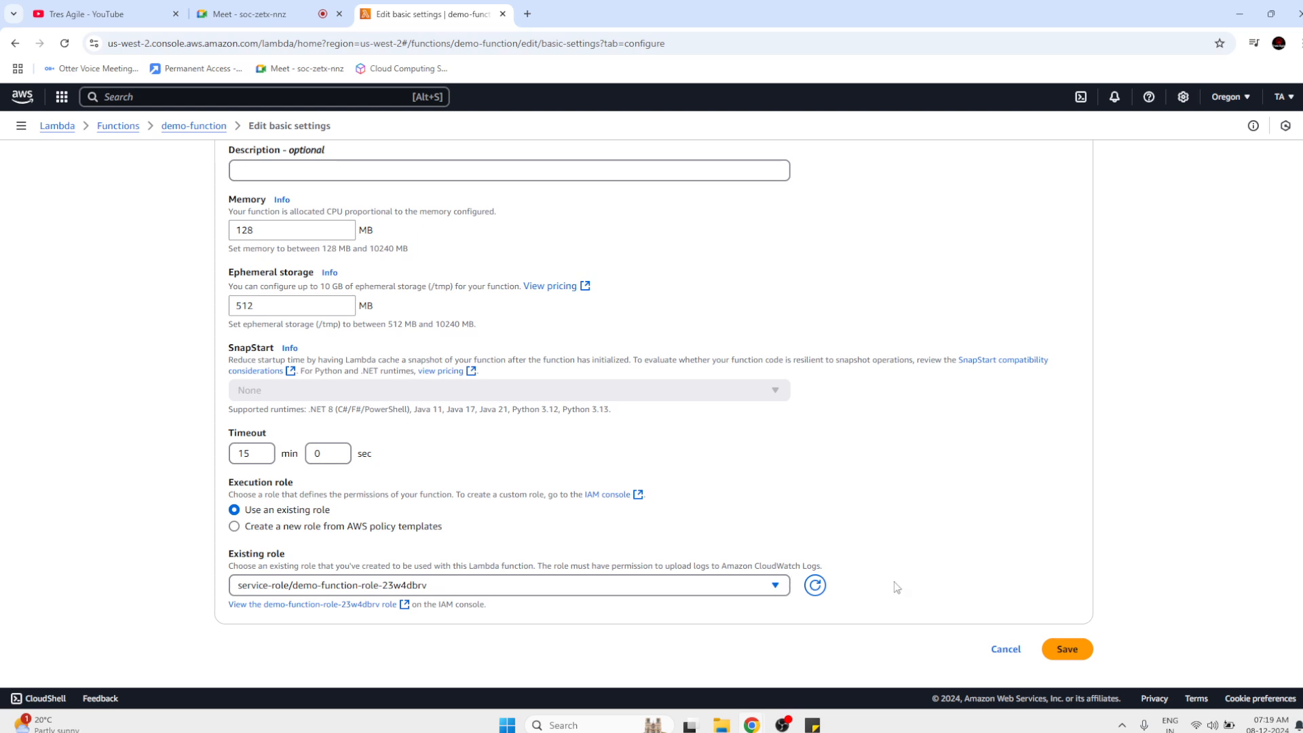
pyautogui.click(1078, 653)
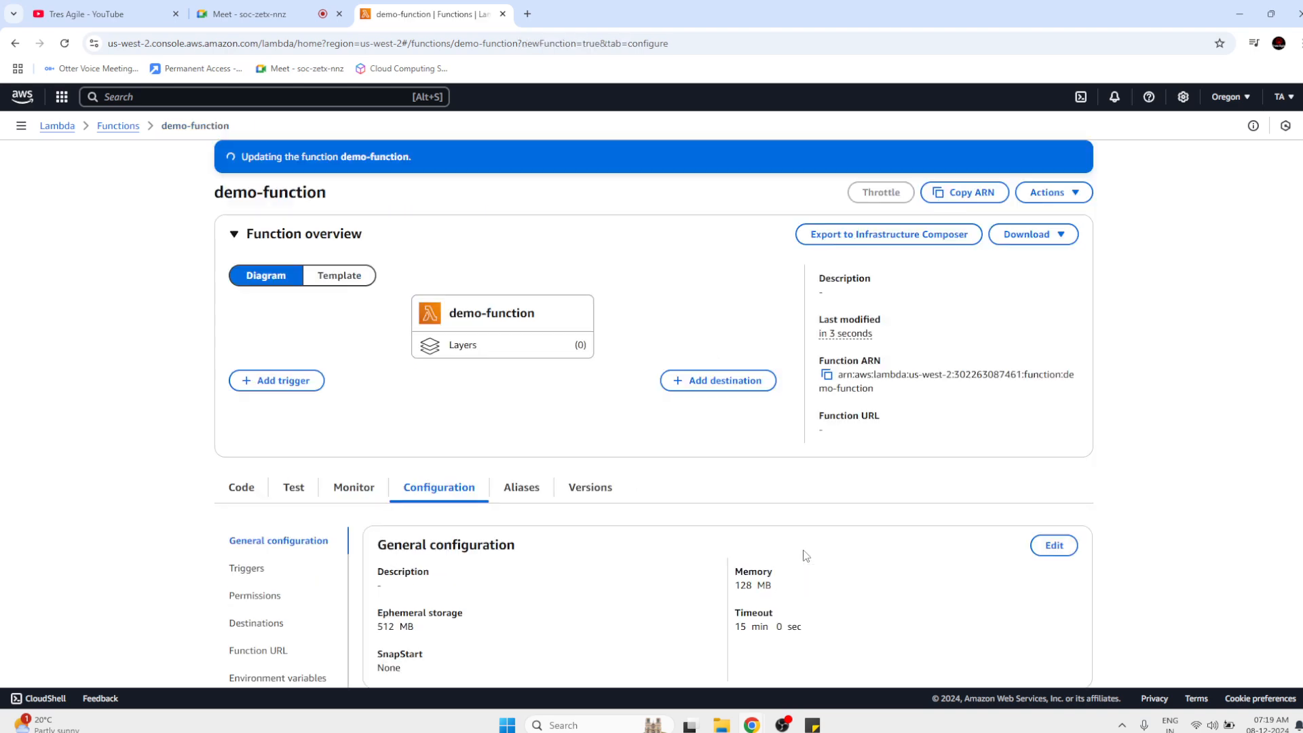
# Open demo-function's Triggers settings, which list no triggers.
pyautogui.scroll(-2, 690, 585)
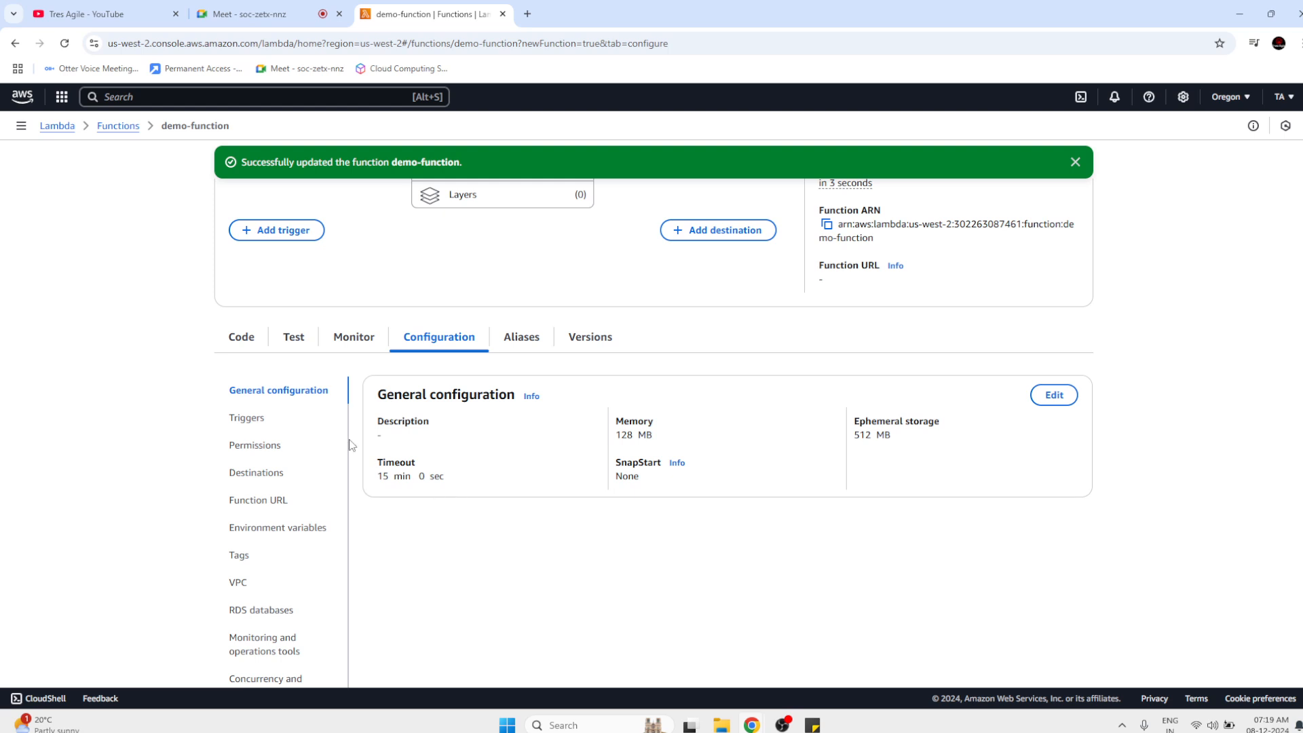
pyautogui.click(304, 426)
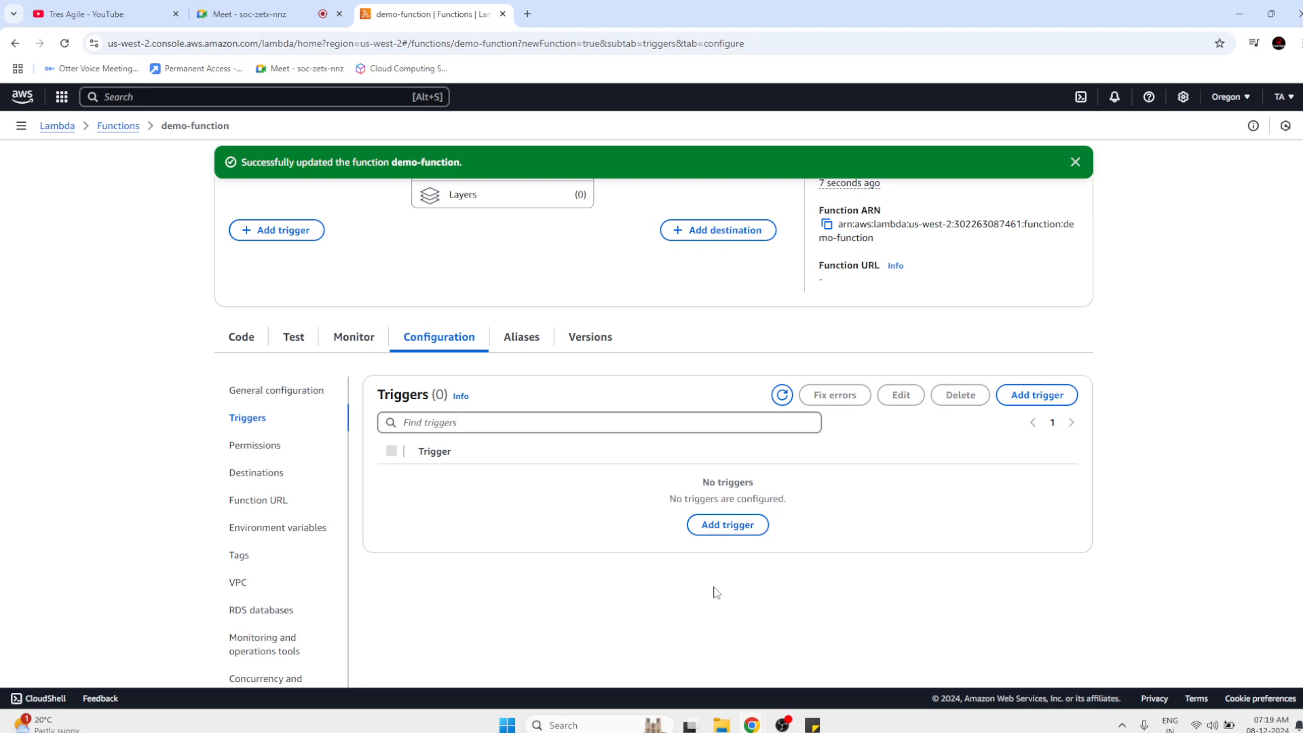
pyautogui.scroll(-2, 717, 592)
# Begin adding a trigger, browse the source list, then cancel without adding one.
pyautogui.click(718, 370)
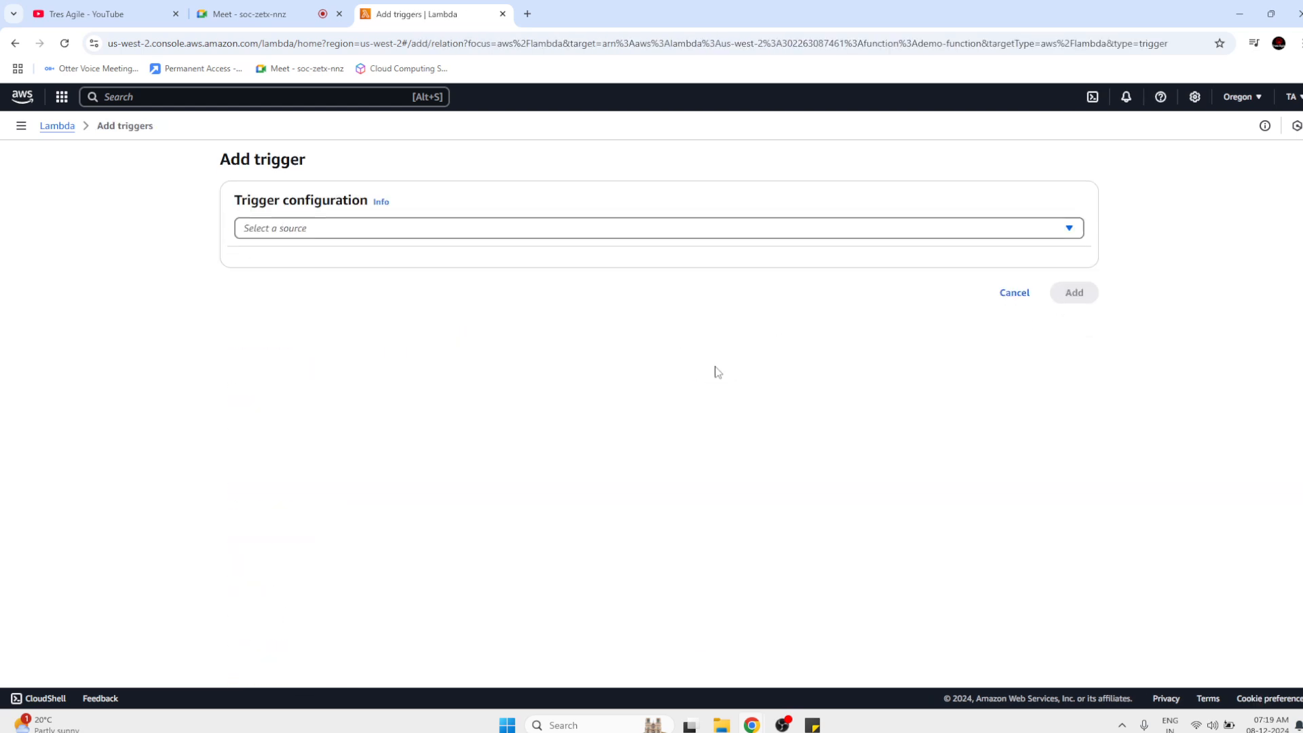
pyautogui.click(897, 236)
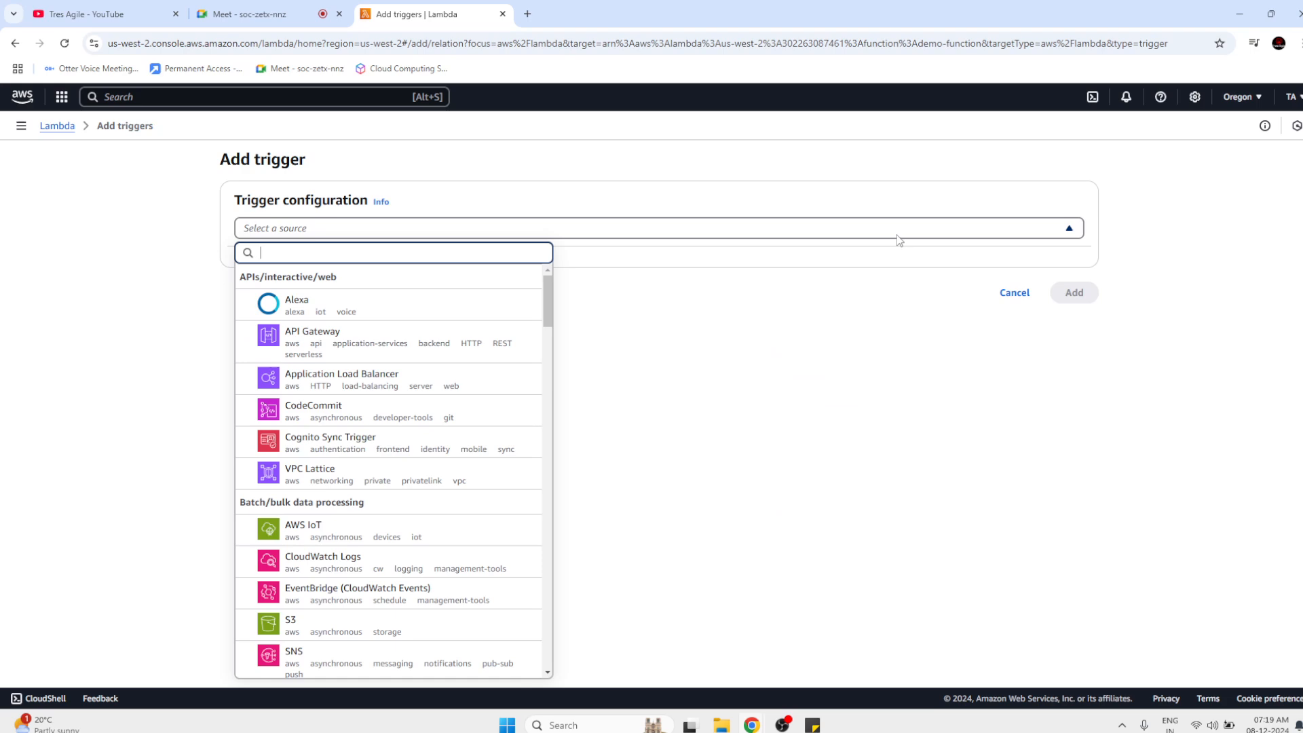
pyautogui.rightClick(1018, 290)
pyautogui.rightClick(994, 288)
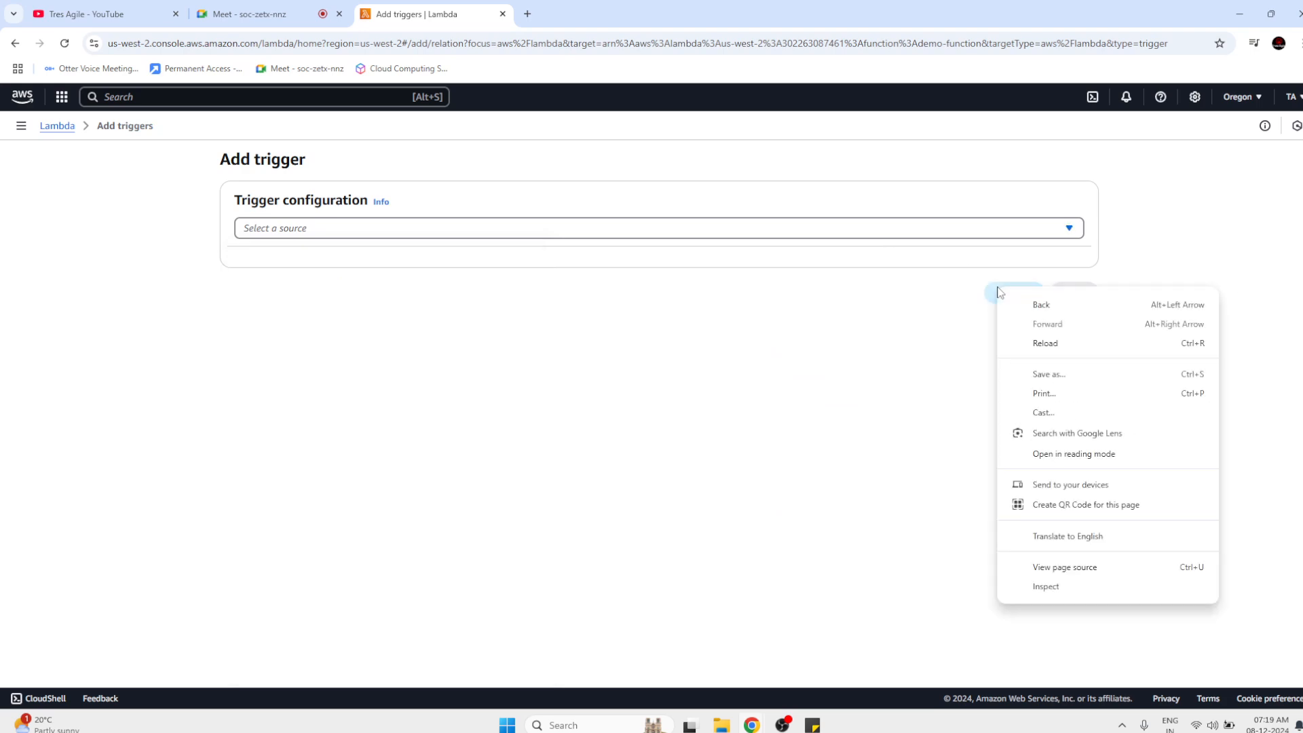
pyautogui.click(1000, 292)
pyautogui.click(999, 292)
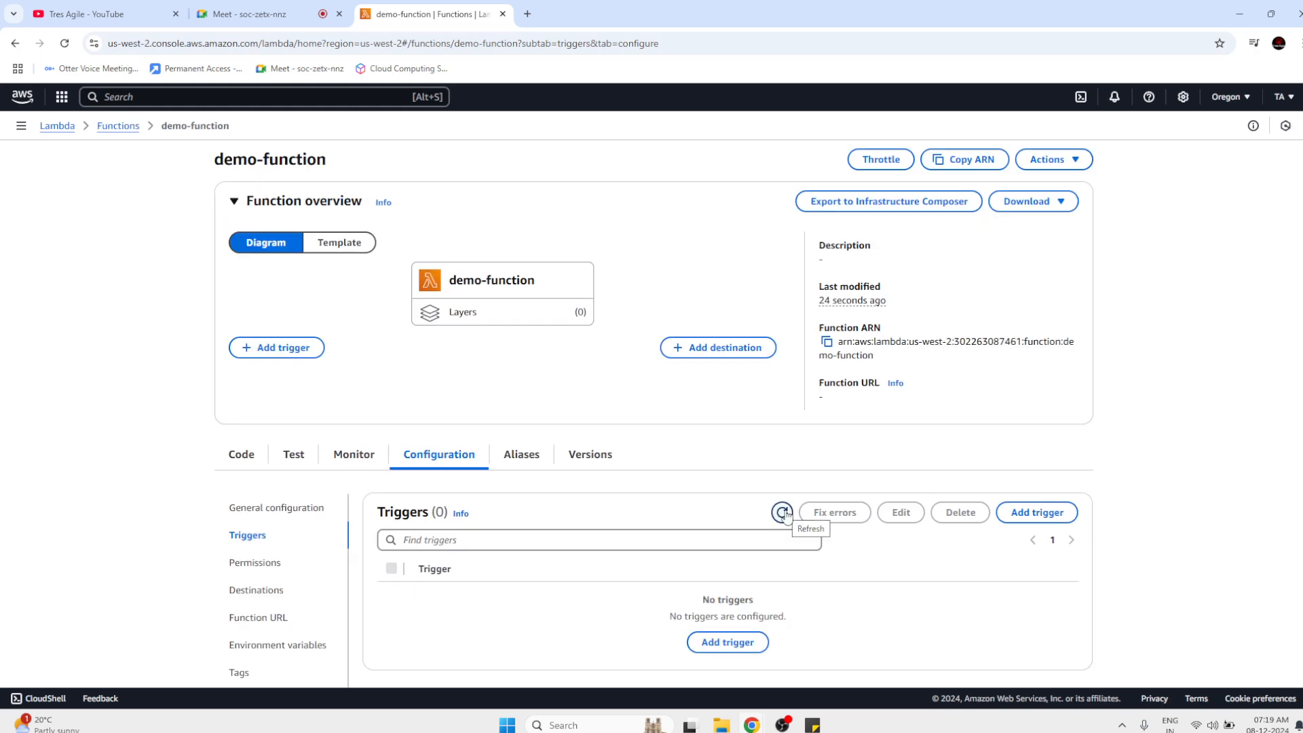
pyautogui.scroll(-3, 786, 513)
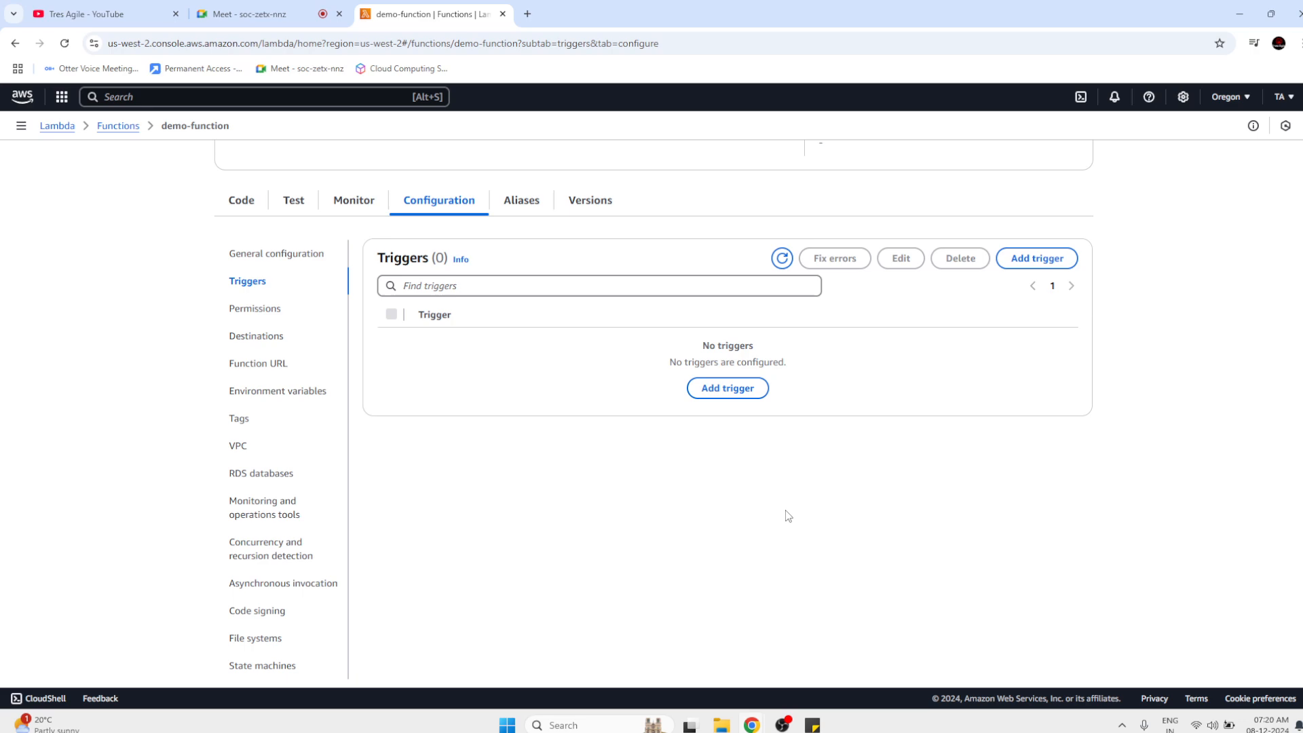
# Search the console for EventBridge and open Amazon EventBridge in a new tab.
pyautogui.click(334, 99)
pyautogui.write('ee')
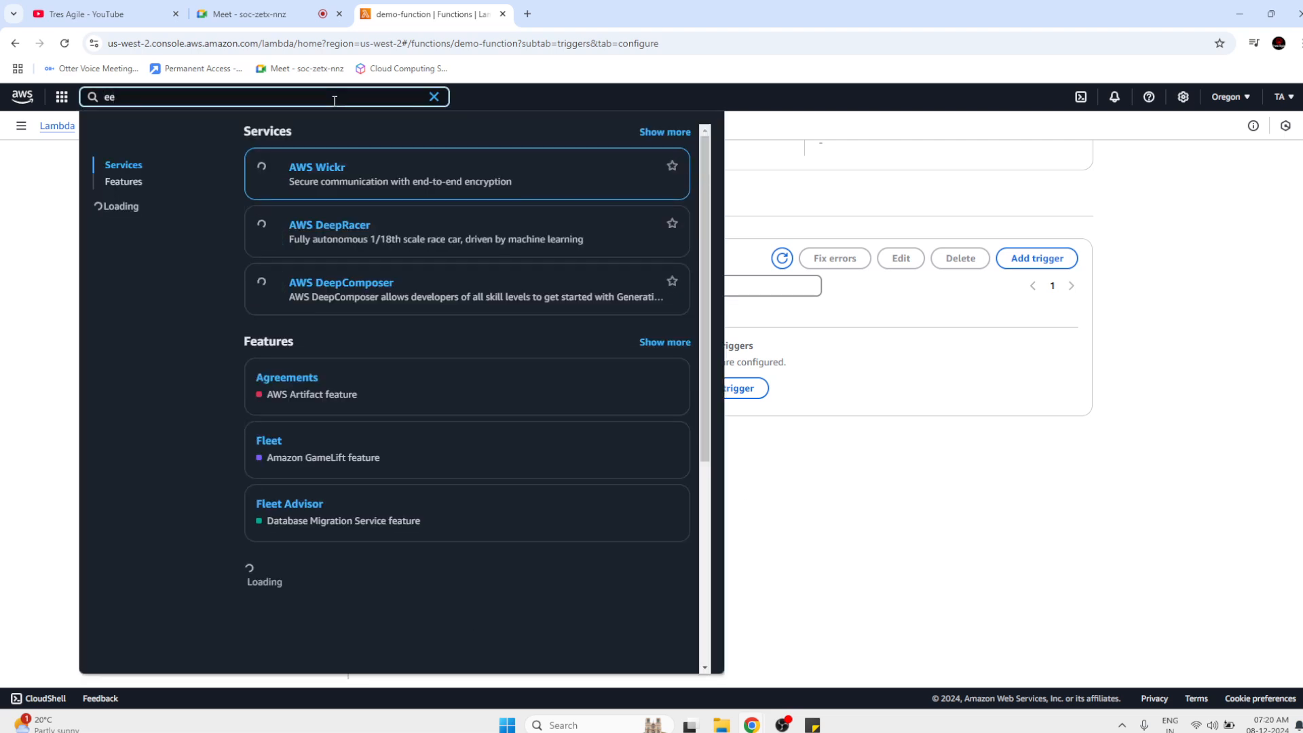
pyautogui.press('BackSpace')
pyautogui.write('vS')
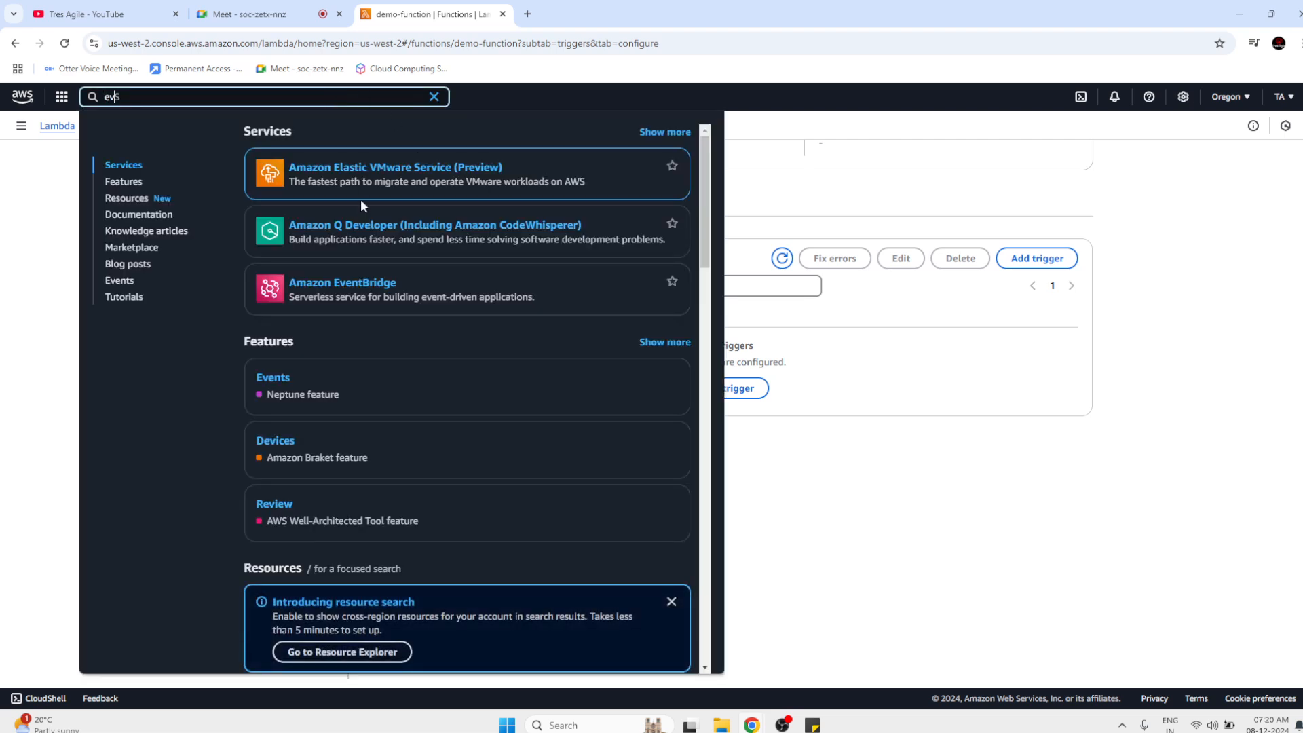
pyautogui.keyDown('ctrl'); pyautogui.click(357, 285); pyautogui.keyUp('ctrl')
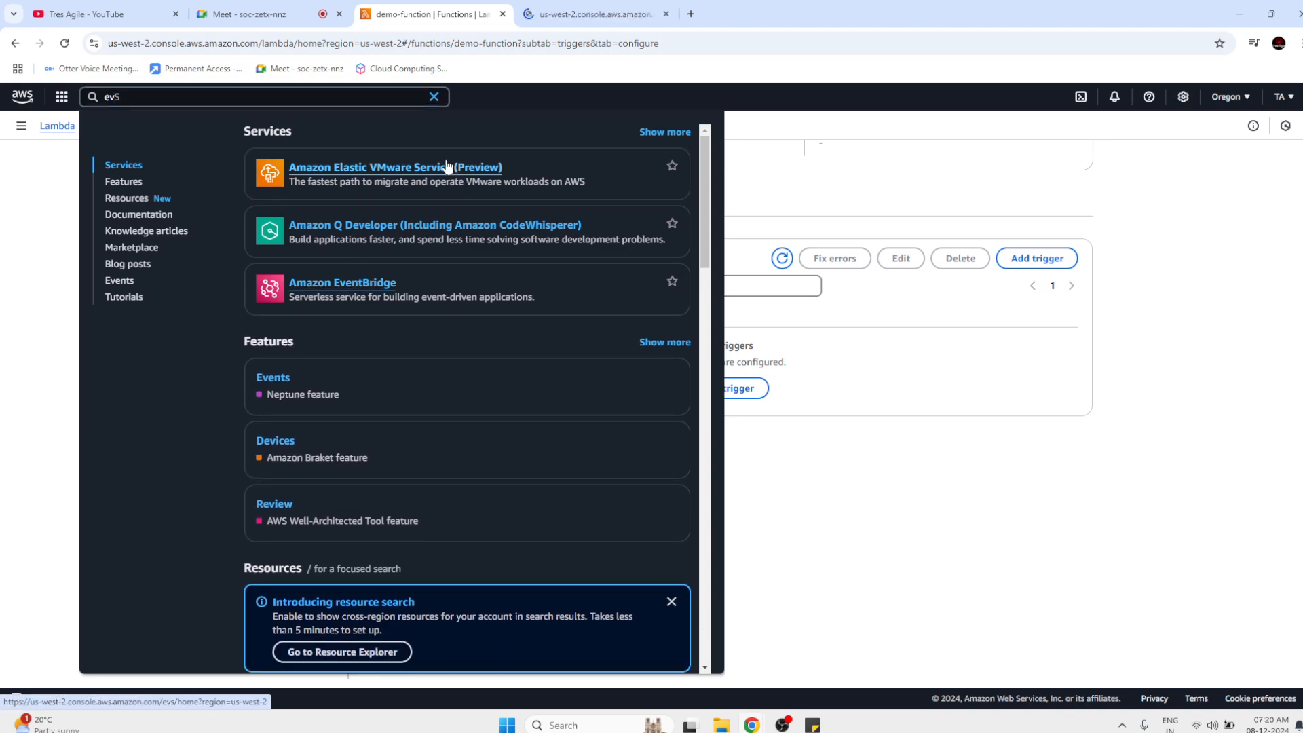
pyautogui.click(434, 96)
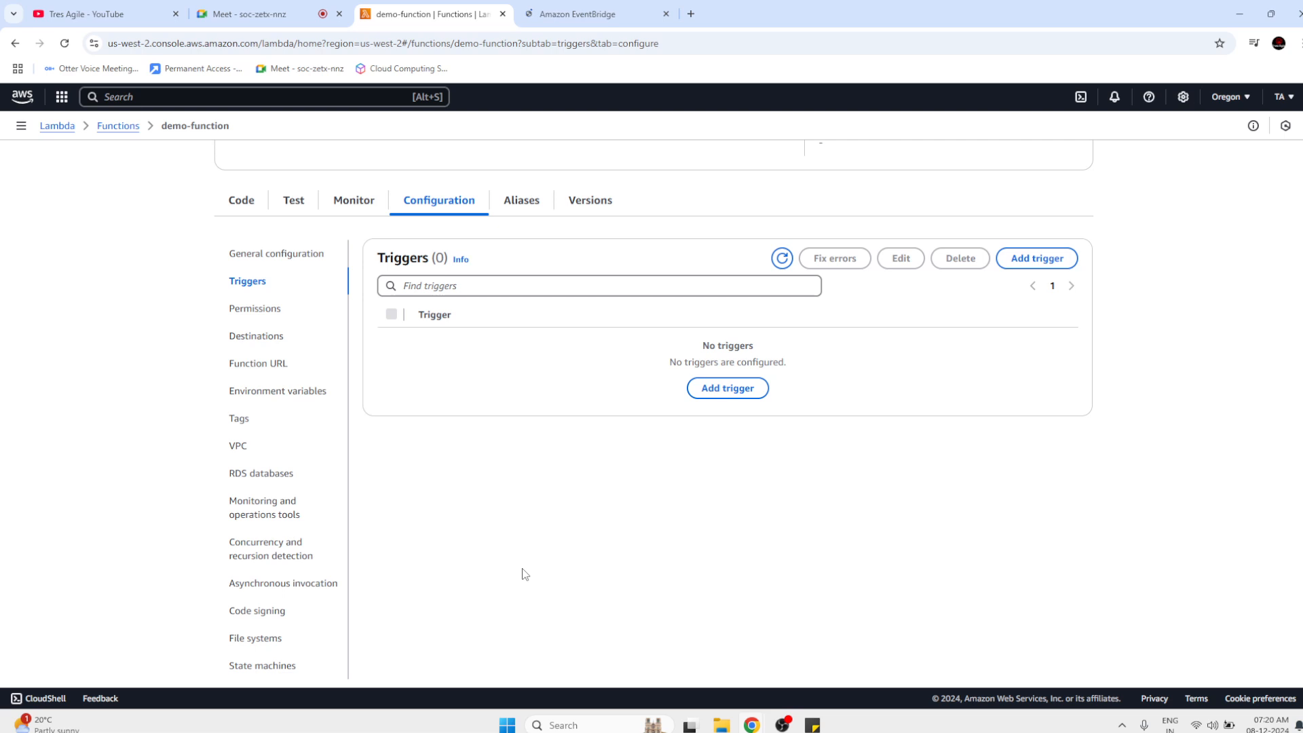
# Review the role's CloudWatch Logs permissions by action and resource, then check environment variables (none).
pyautogui.click(278, 310)
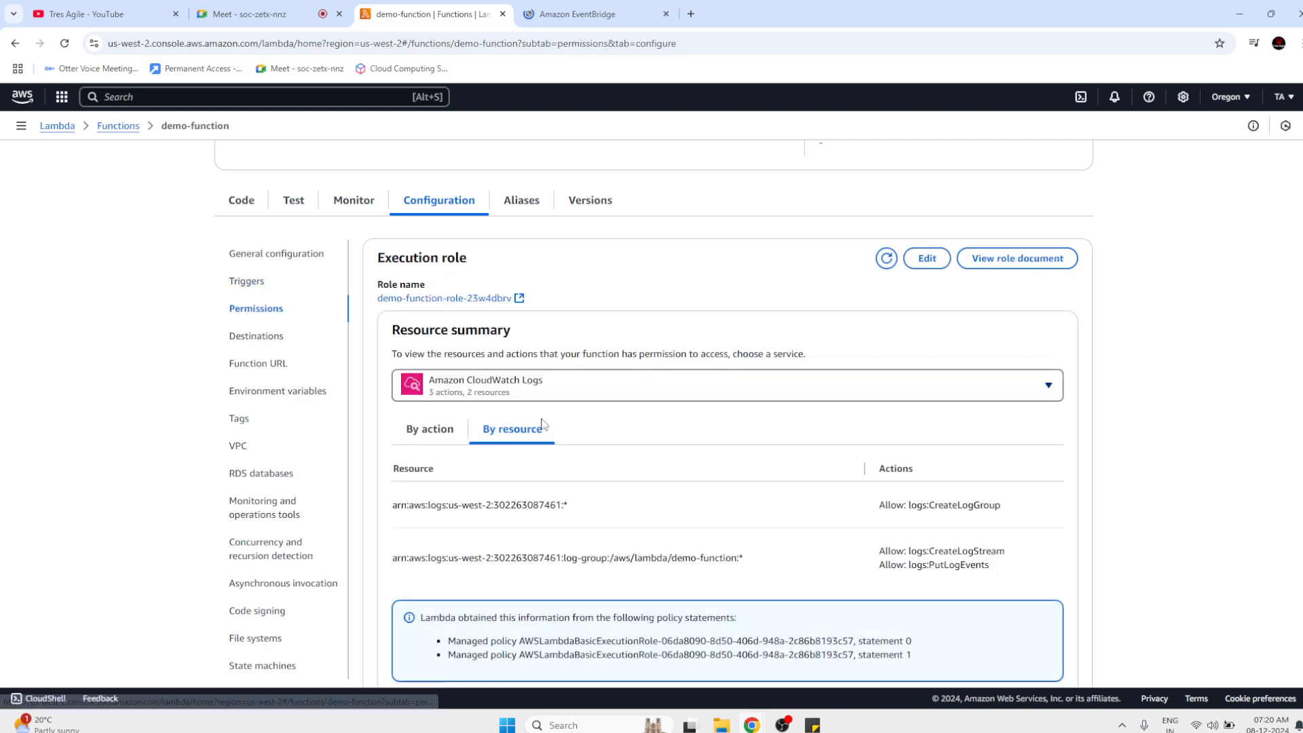
pyautogui.scroll(-1, 536, 442)
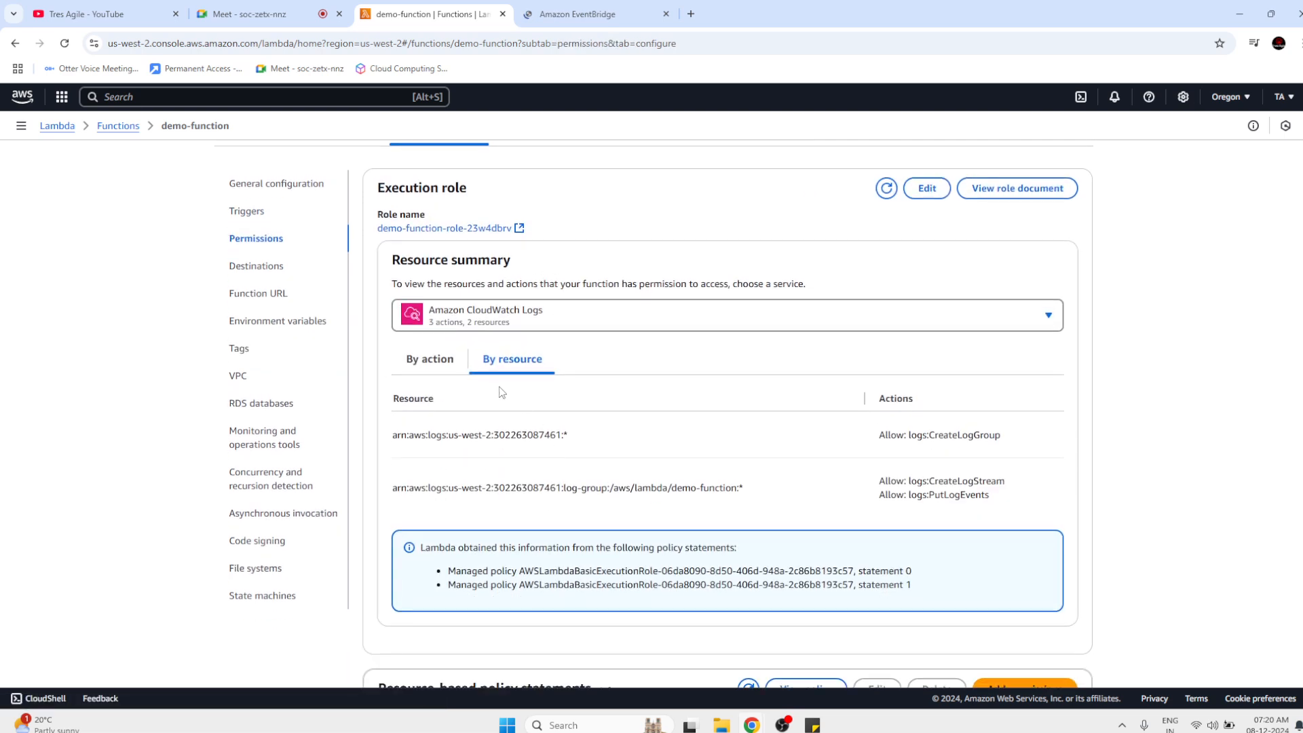
pyautogui.click(446, 372)
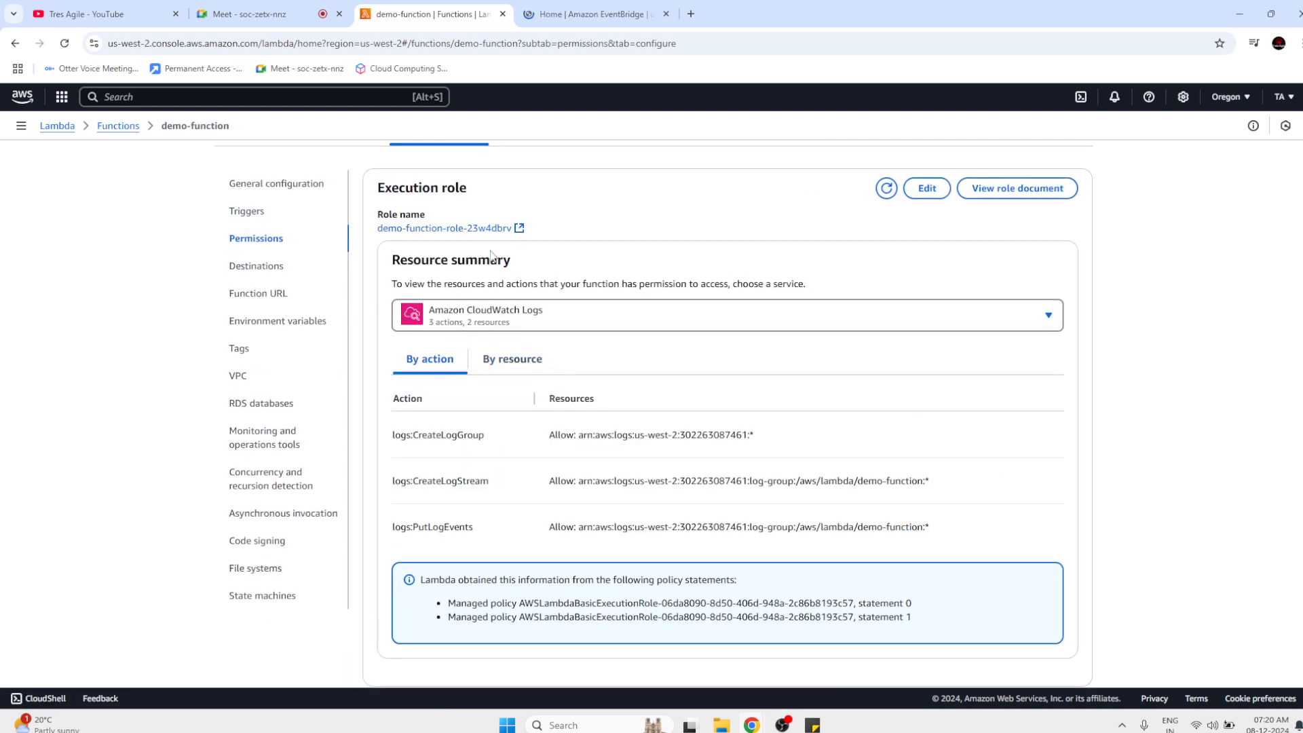
pyautogui.click(512, 360)
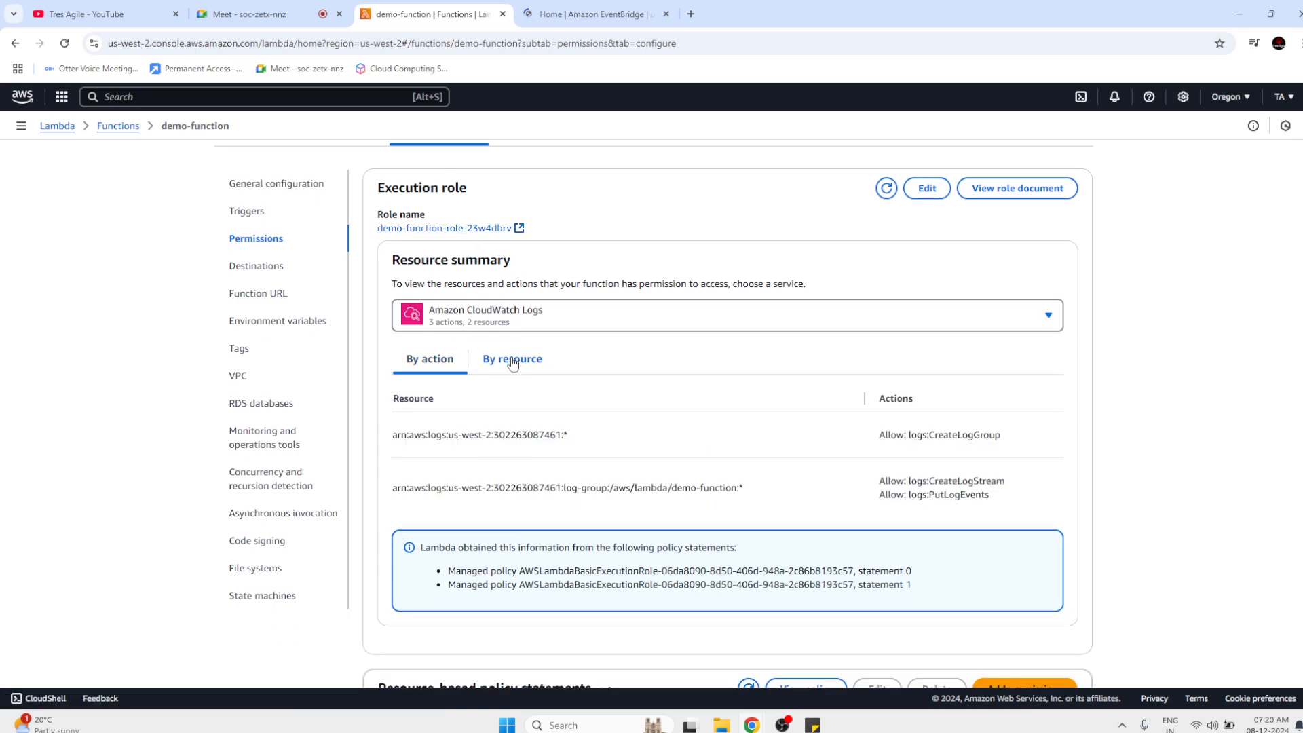
pyautogui.click(438, 369)
pyautogui.scroll(-3, 515, 528)
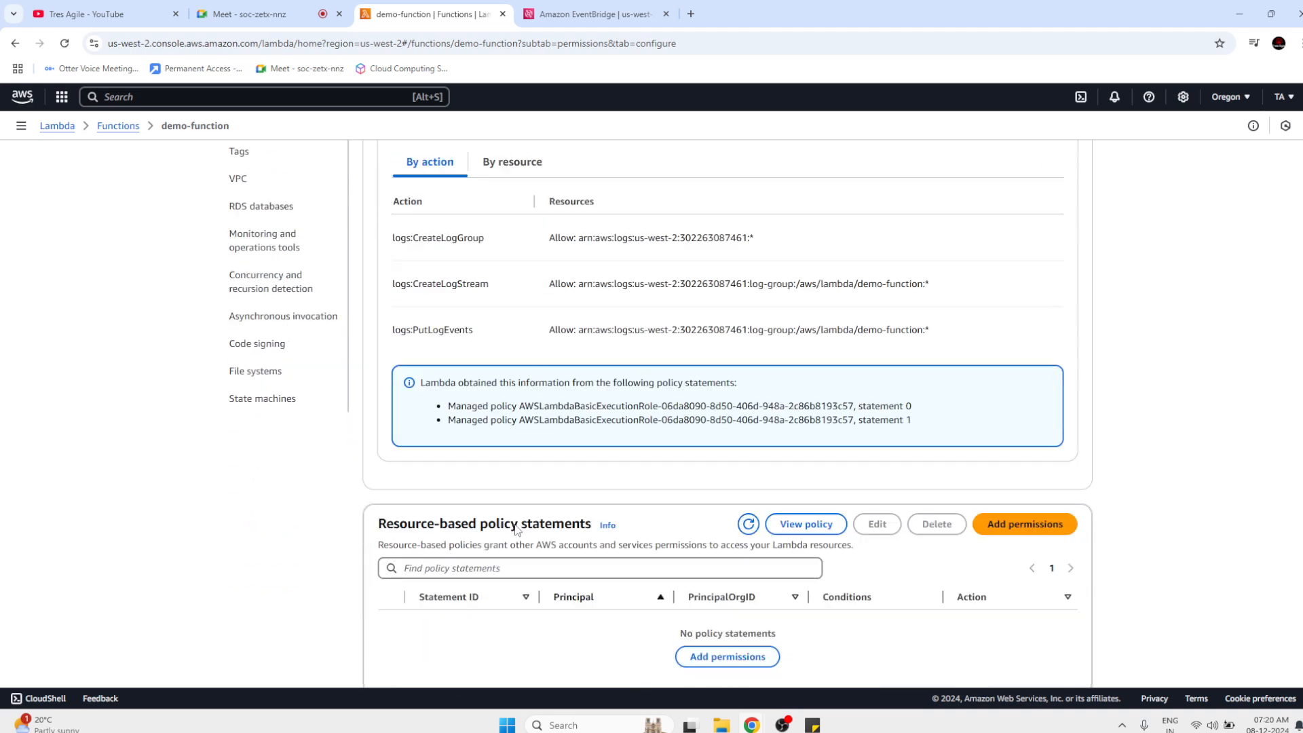
pyautogui.scroll(4, 516, 524)
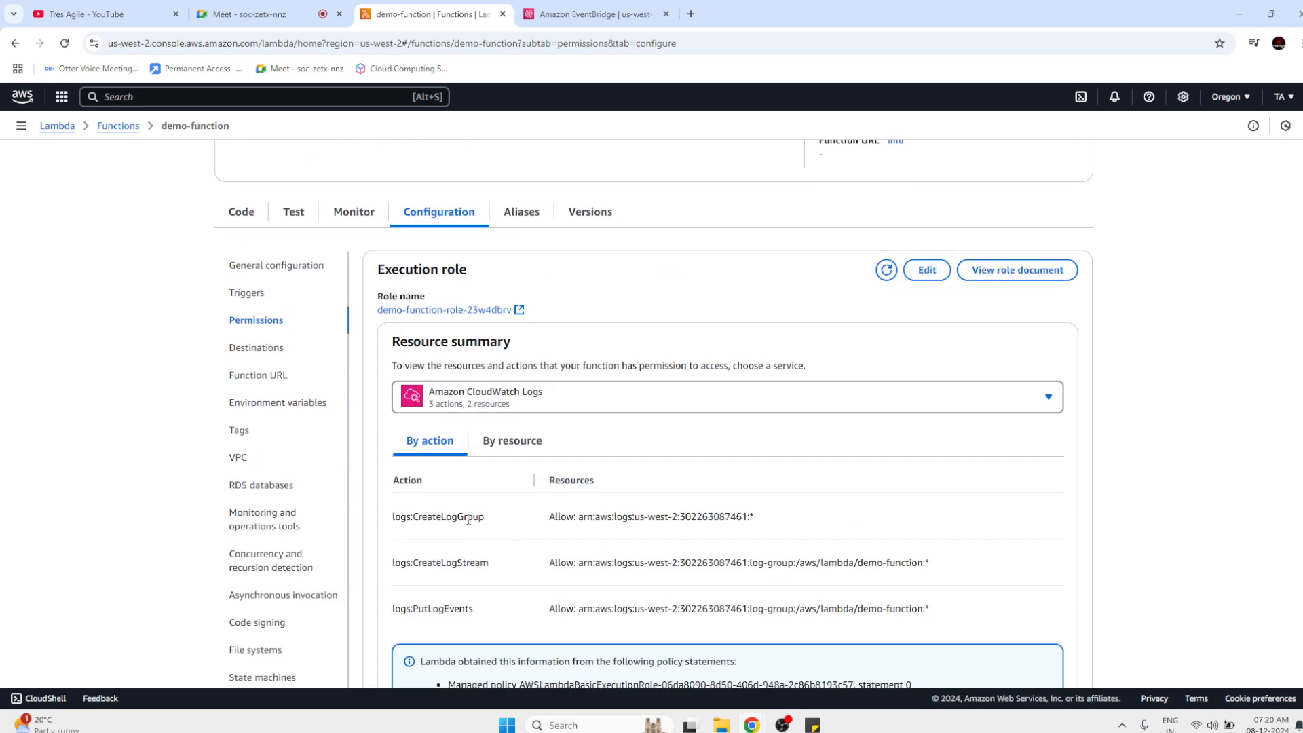
pyautogui.click(520, 451)
pyautogui.click(452, 450)
pyautogui.click(283, 405)
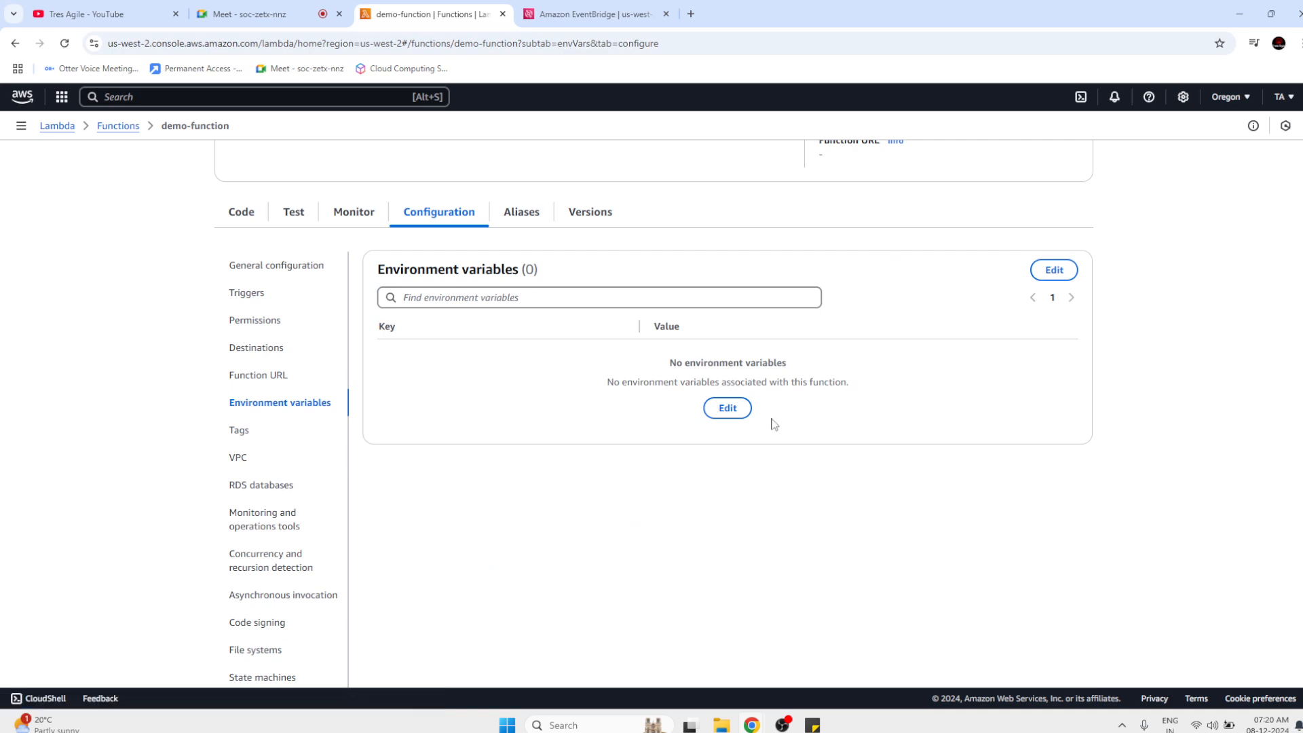
# Add and save a NAME environment variable with a value, then view the Function URL settings.
pyautogui.click(726, 408)
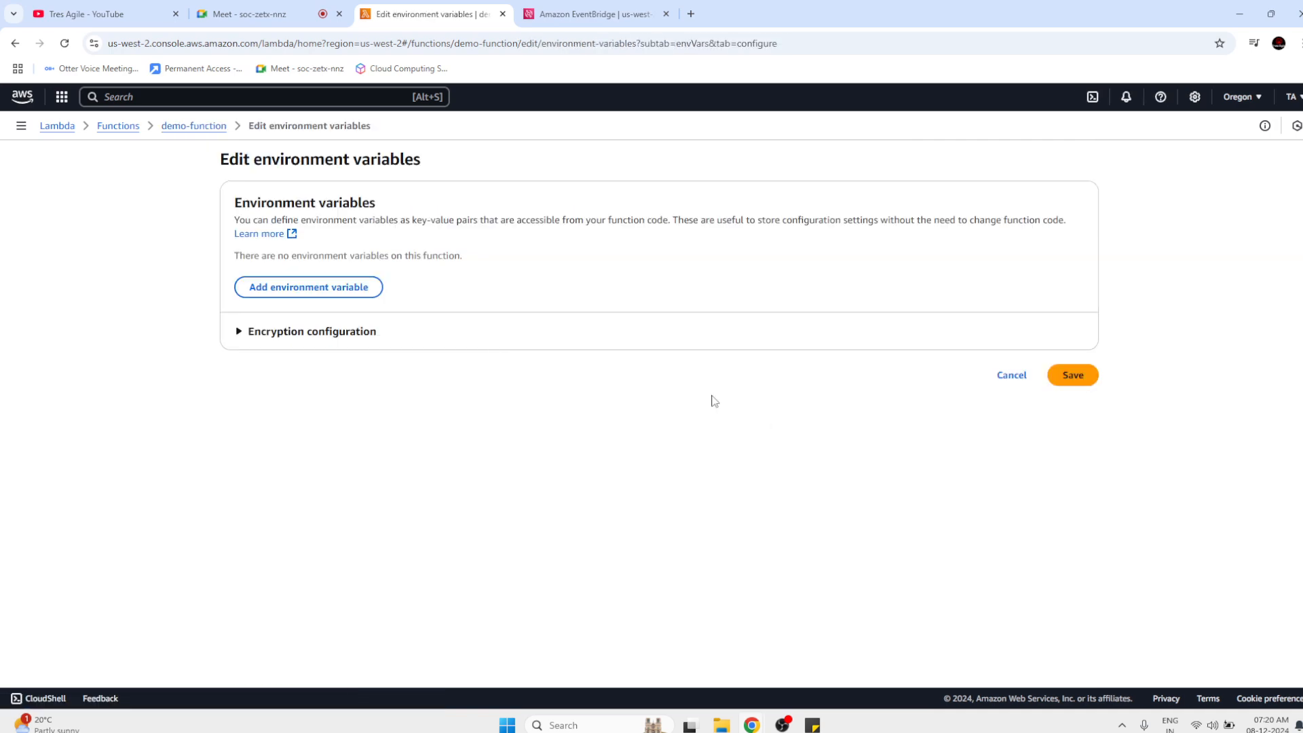
pyautogui.click(307, 292)
pyautogui.click(356, 274)
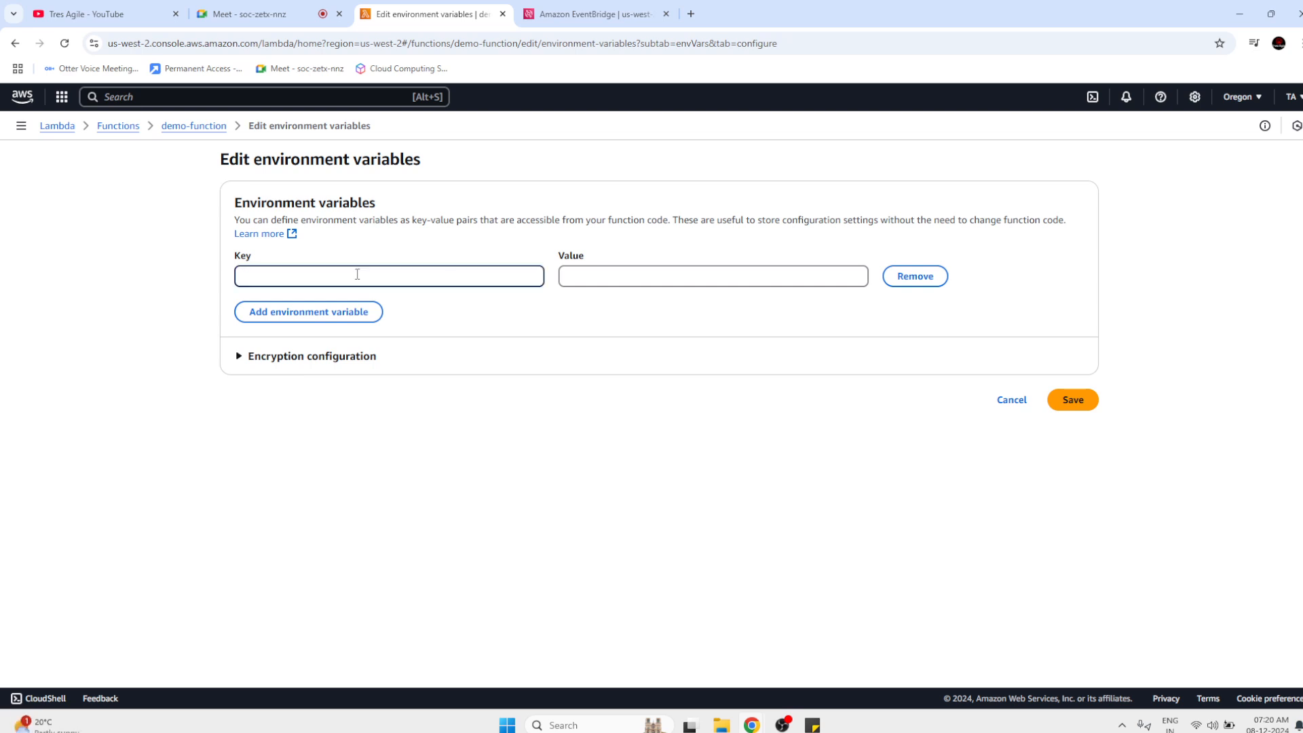
pyautogui.write('NAME')
pyautogui.press('Tab')
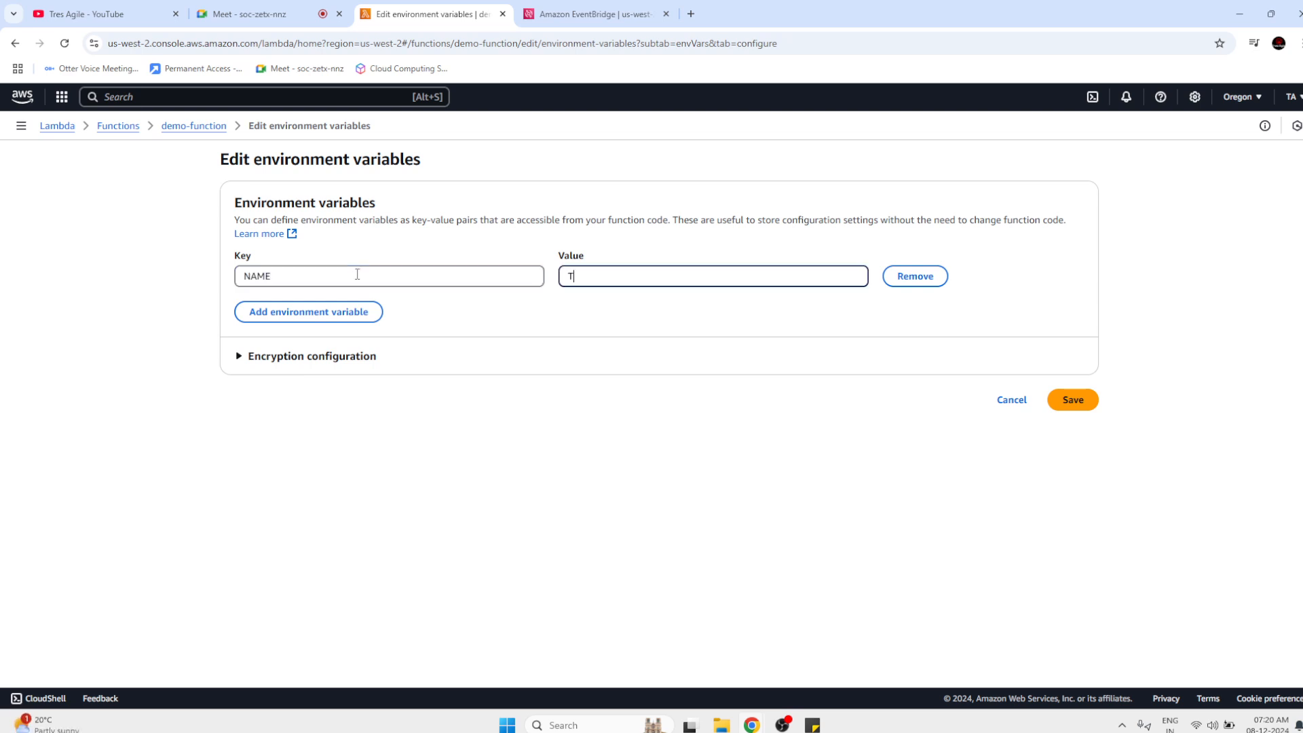
pyautogui.write('TA')
pyautogui.click(1067, 404)
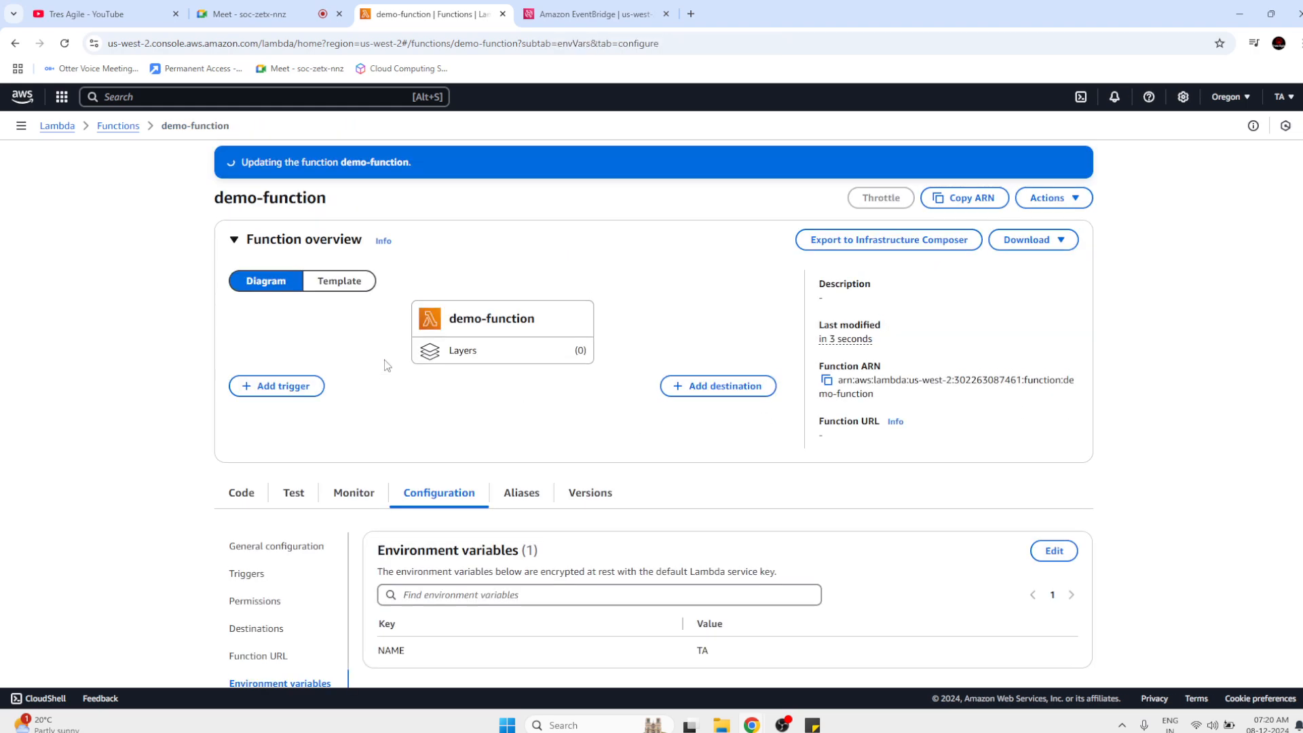
pyautogui.scroll(-3, 473, 481)
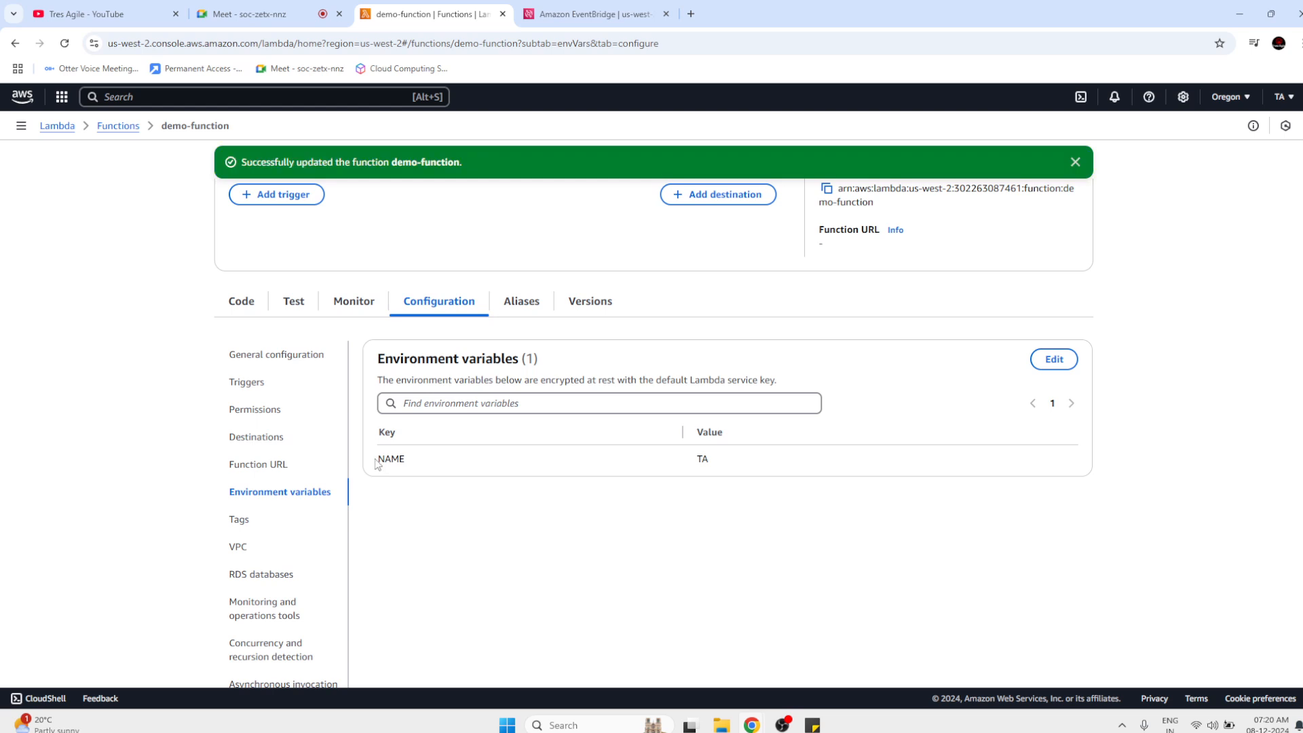
pyautogui.click(271, 465)
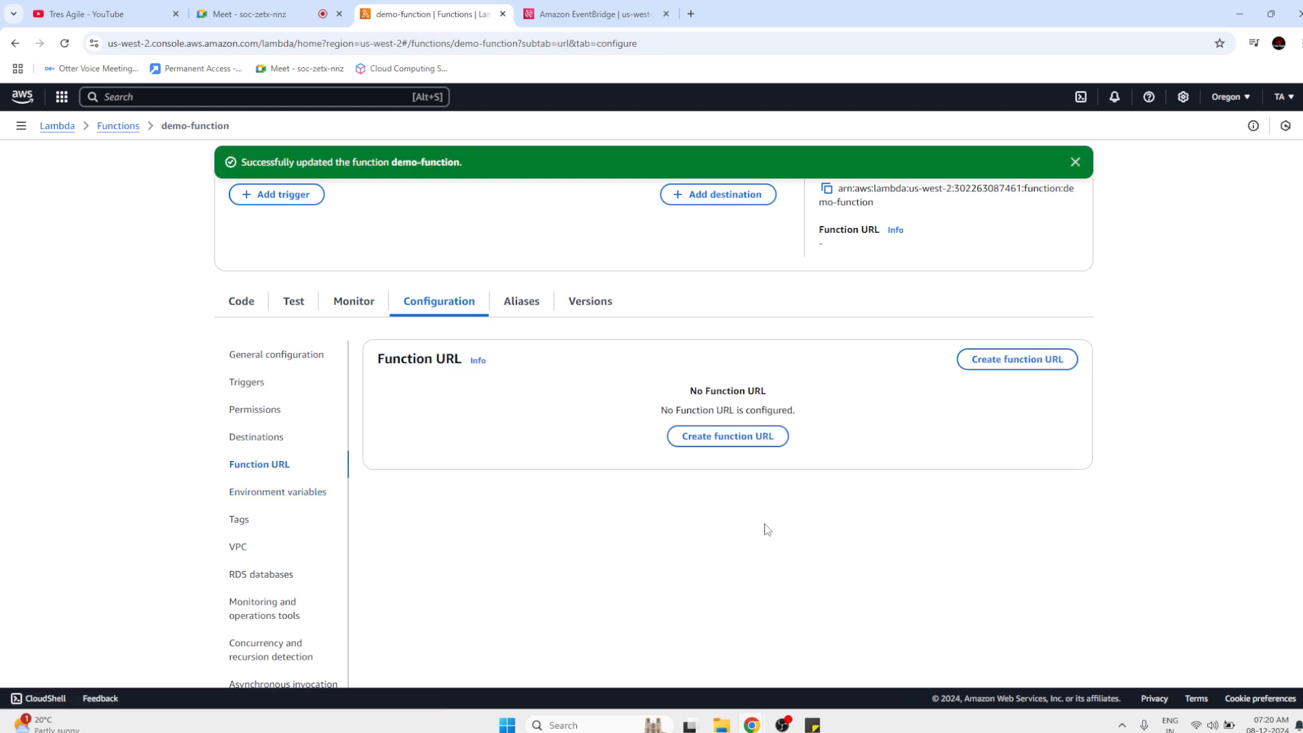
# Begin creating a function URL, then cancel so no URL is configured.
pyautogui.click(720, 437)
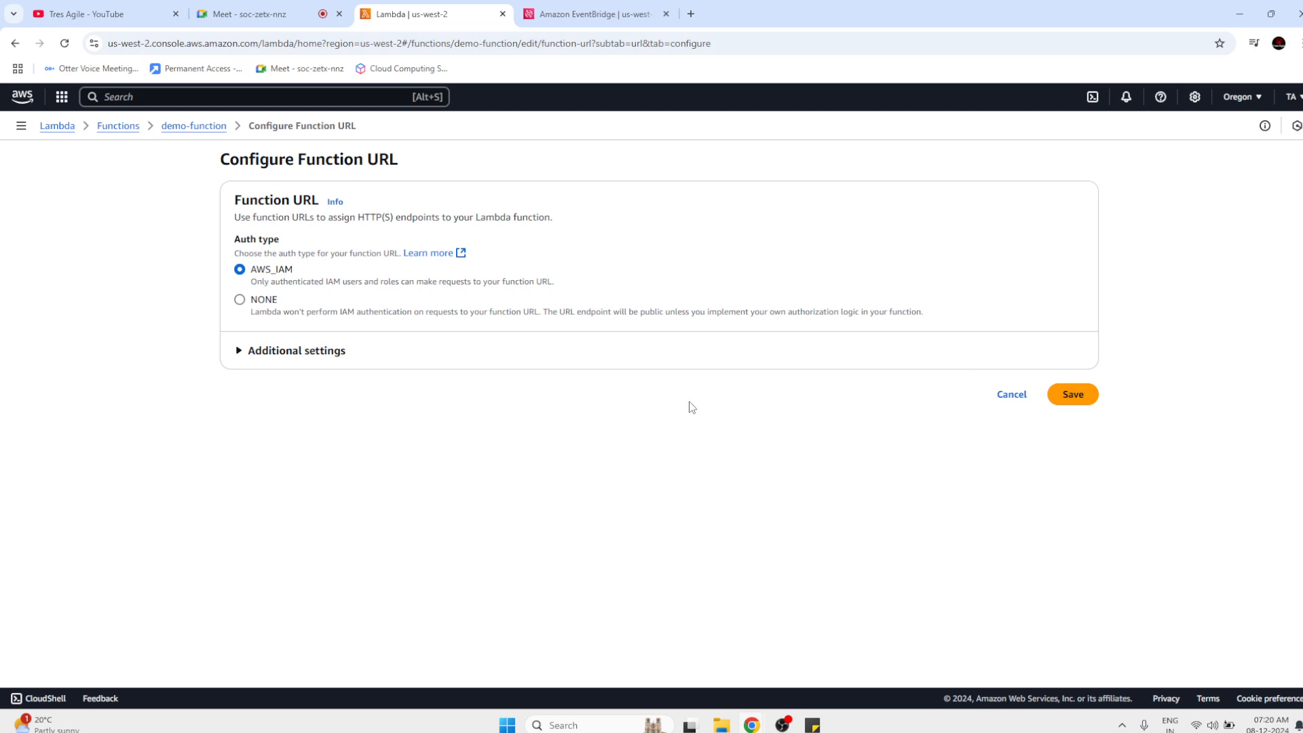
pyautogui.click(1015, 403)
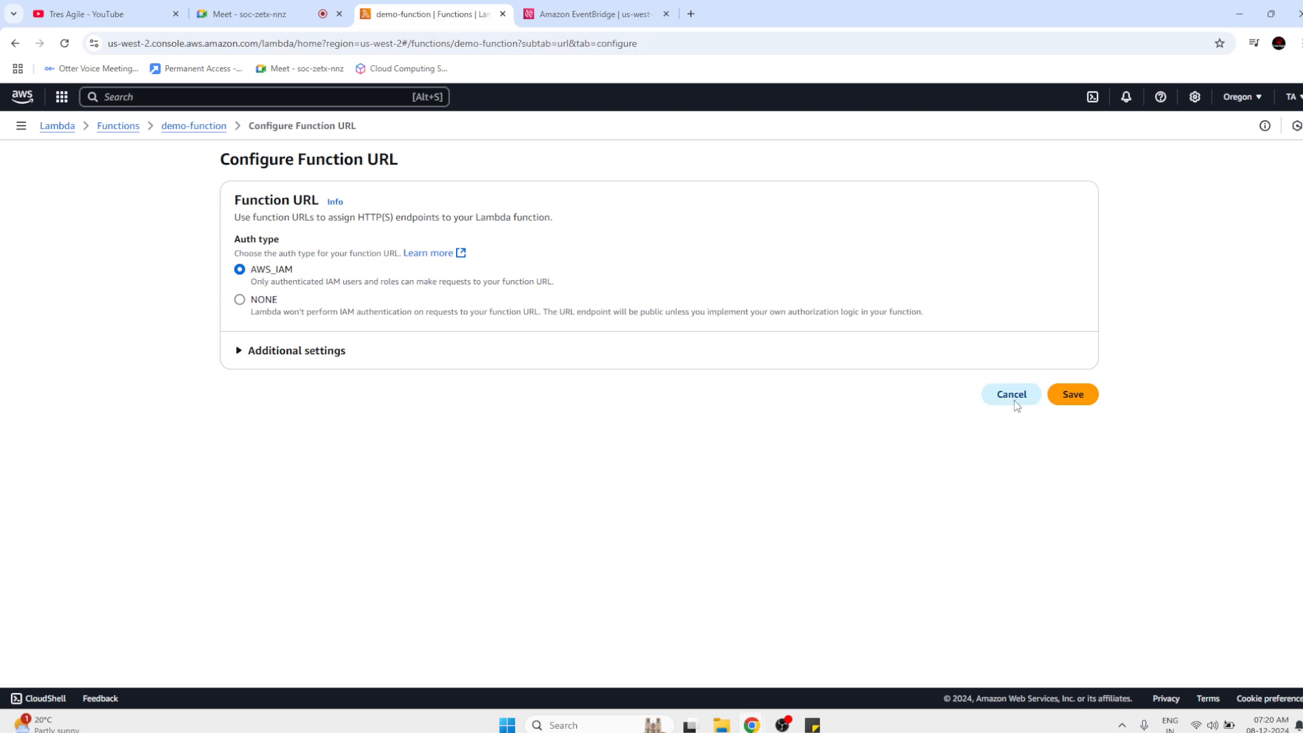
# Compare the VPC and RDS database settings: no VPC attached, 0 connected databases.
pyautogui.scroll(-2, 196, 576)
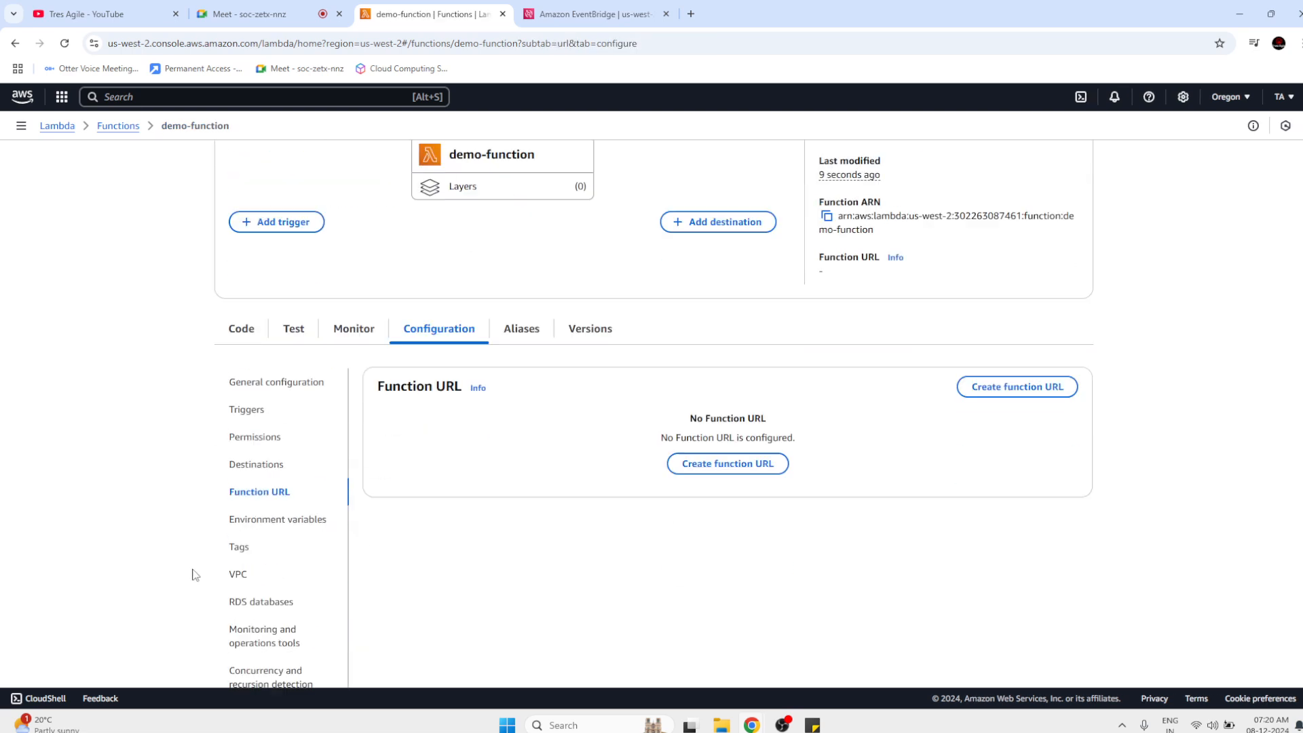
pyautogui.scroll(-2, 196, 576)
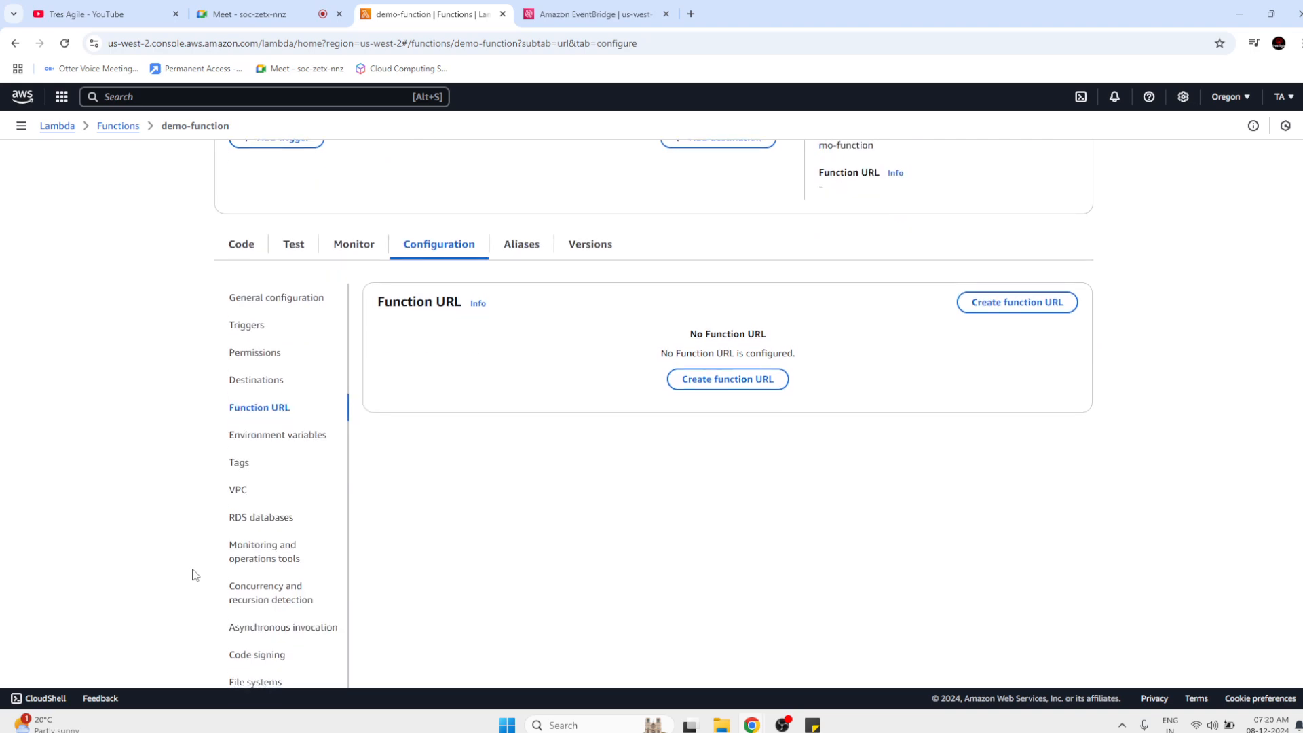
pyautogui.scroll(-1, 195, 576)
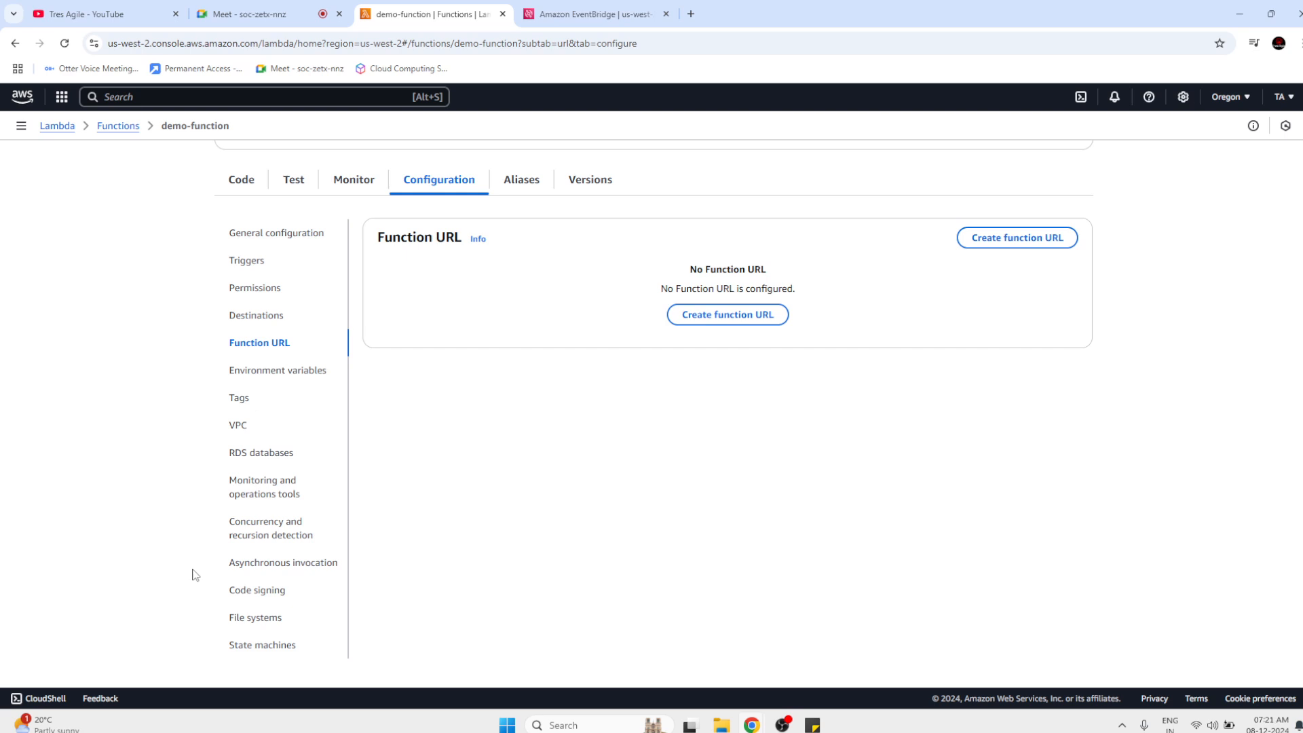
pyautogui.click(242, 429)
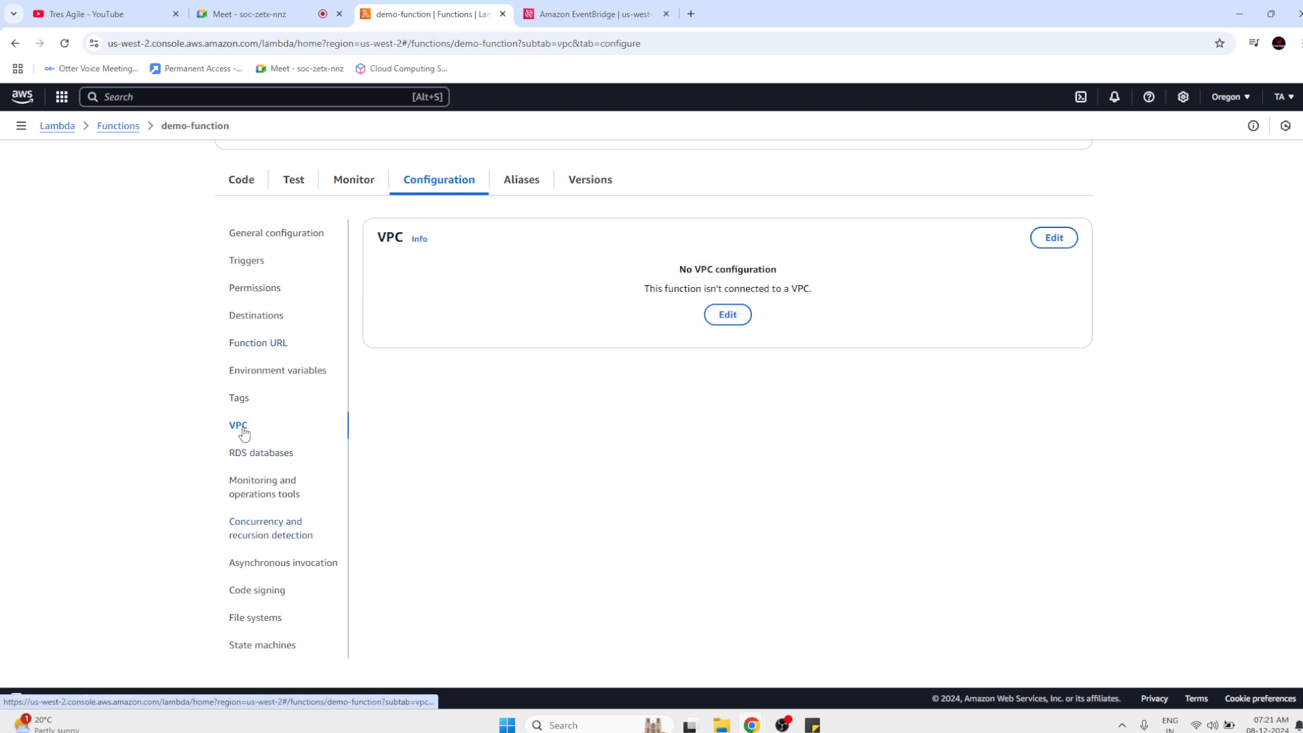
pyautogui.click(274, 459)
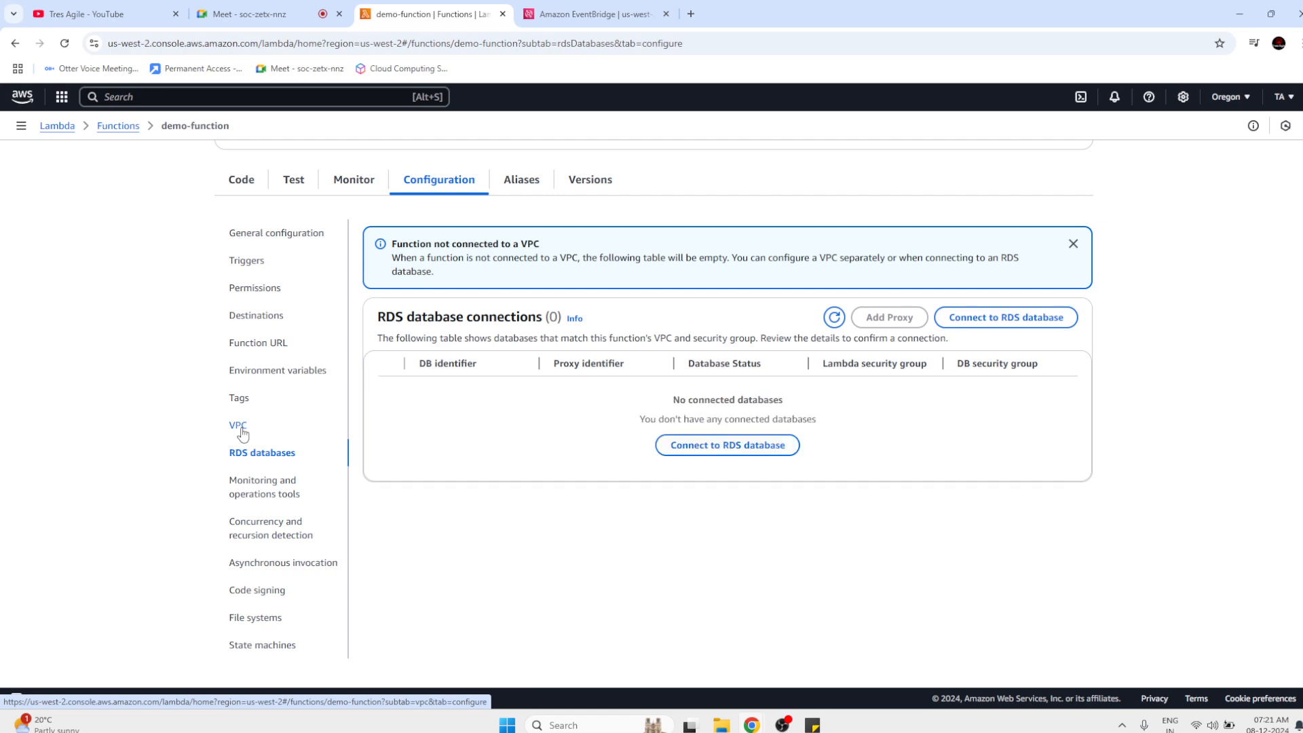
pyautogui.click(242, 433)
pyautogui.click(256, 459)
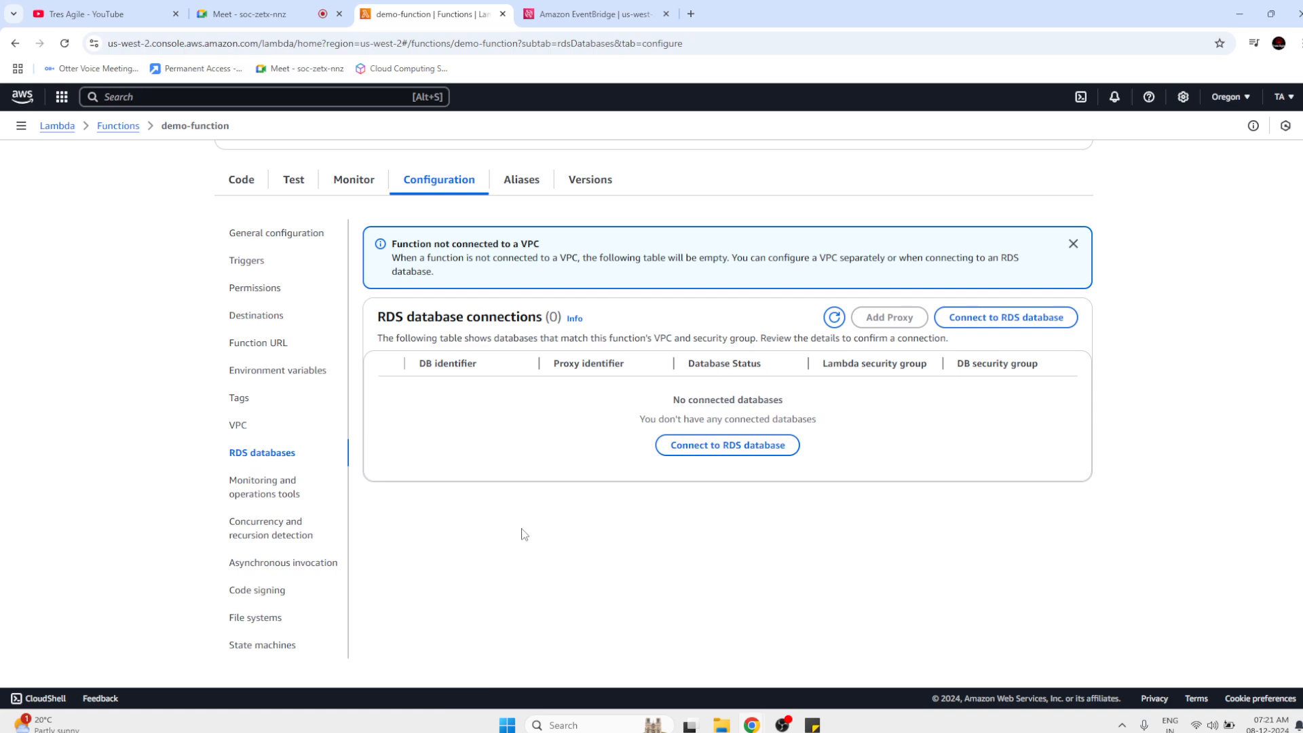
# Review concurrency (unreserved account concurrency 10) and asynchronous invocation settings, then the Versions tab.
pyautogui.click(281, 537)
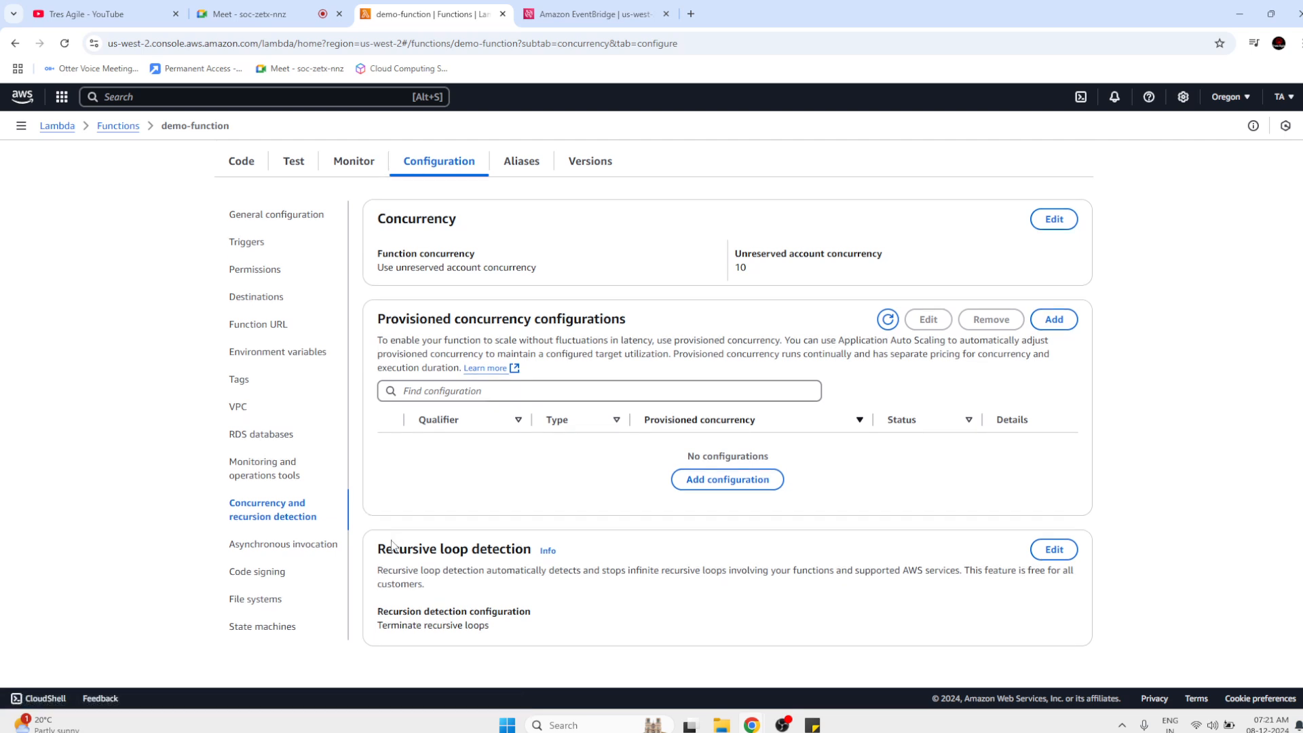
pyautogui.click(312, 553)
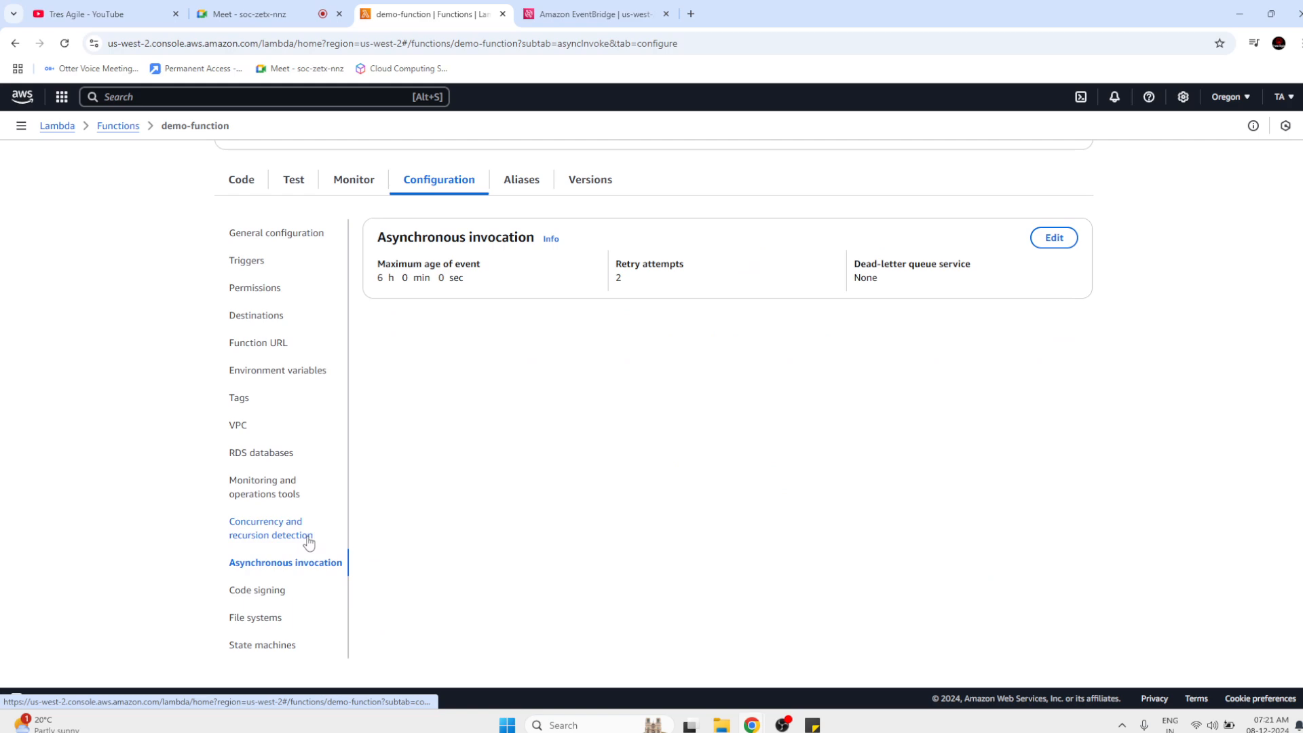
pyautogui.click(294, 526)
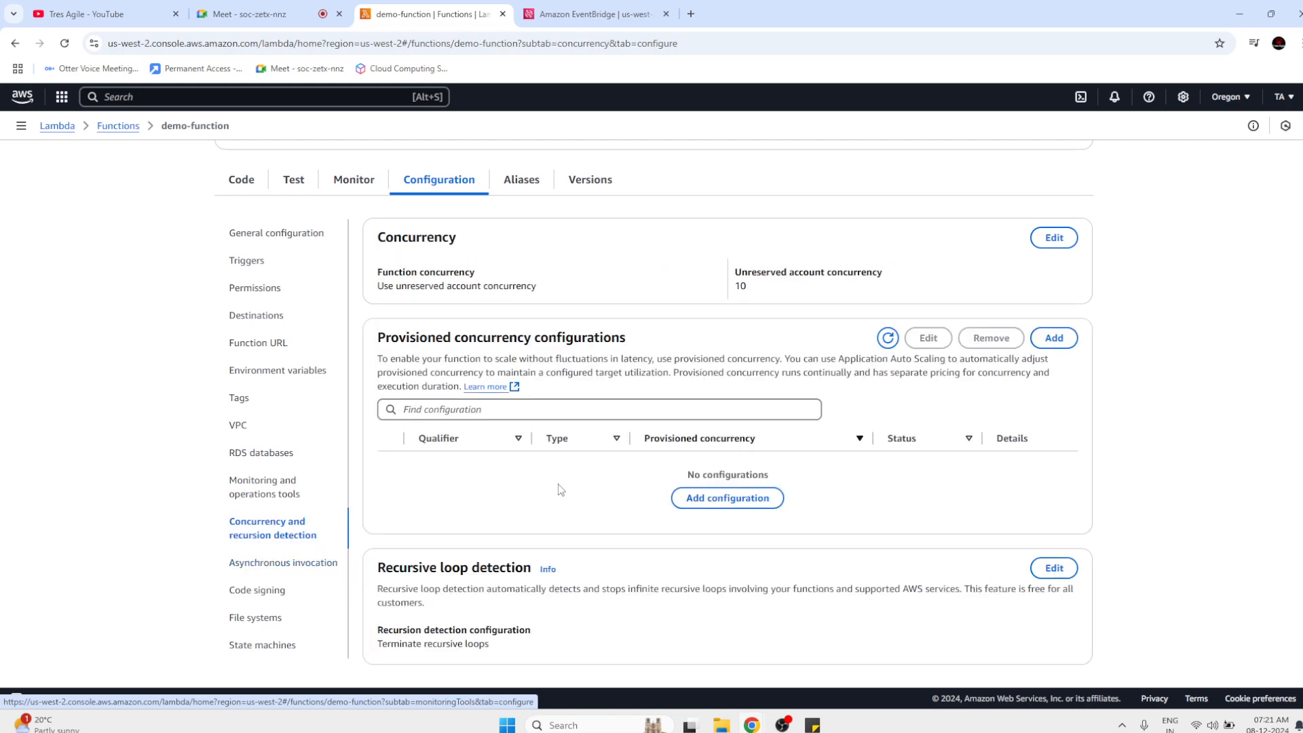
pyautogui.scroll(2, 523, 349)
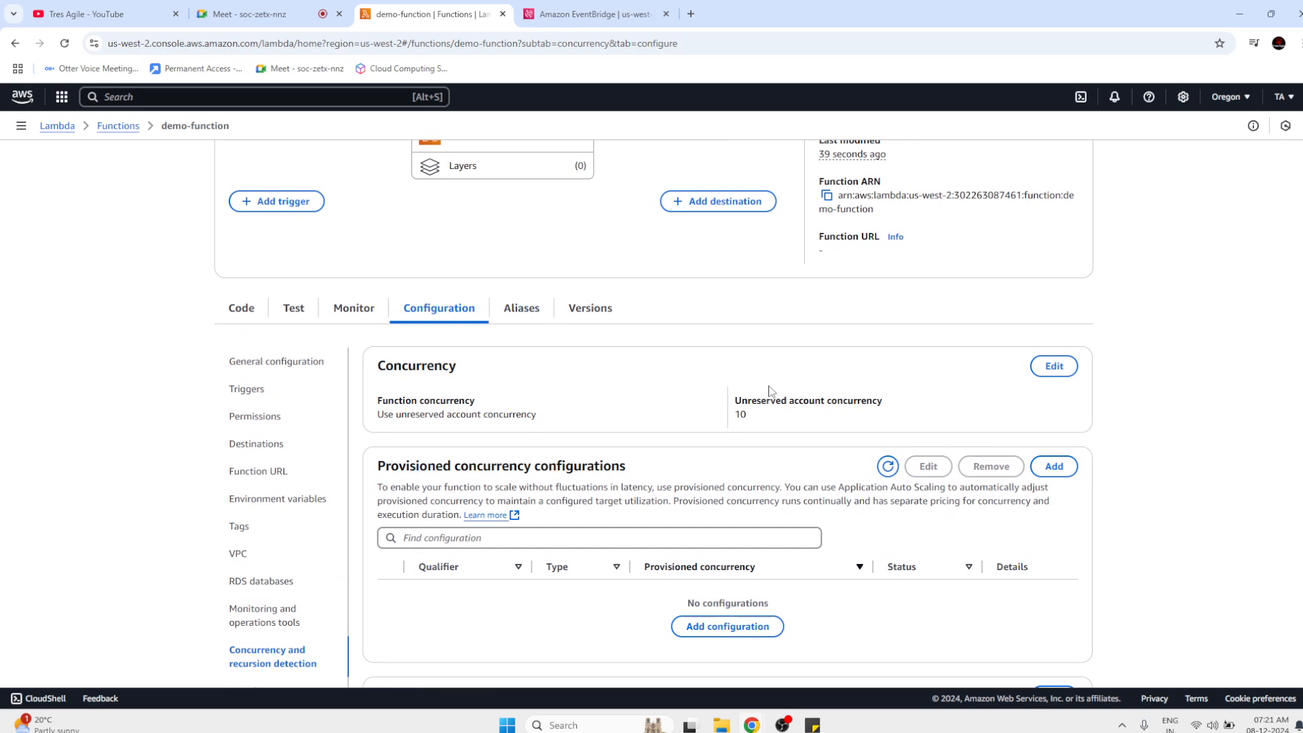
pyautogui.scroll(-1, 771, 390)
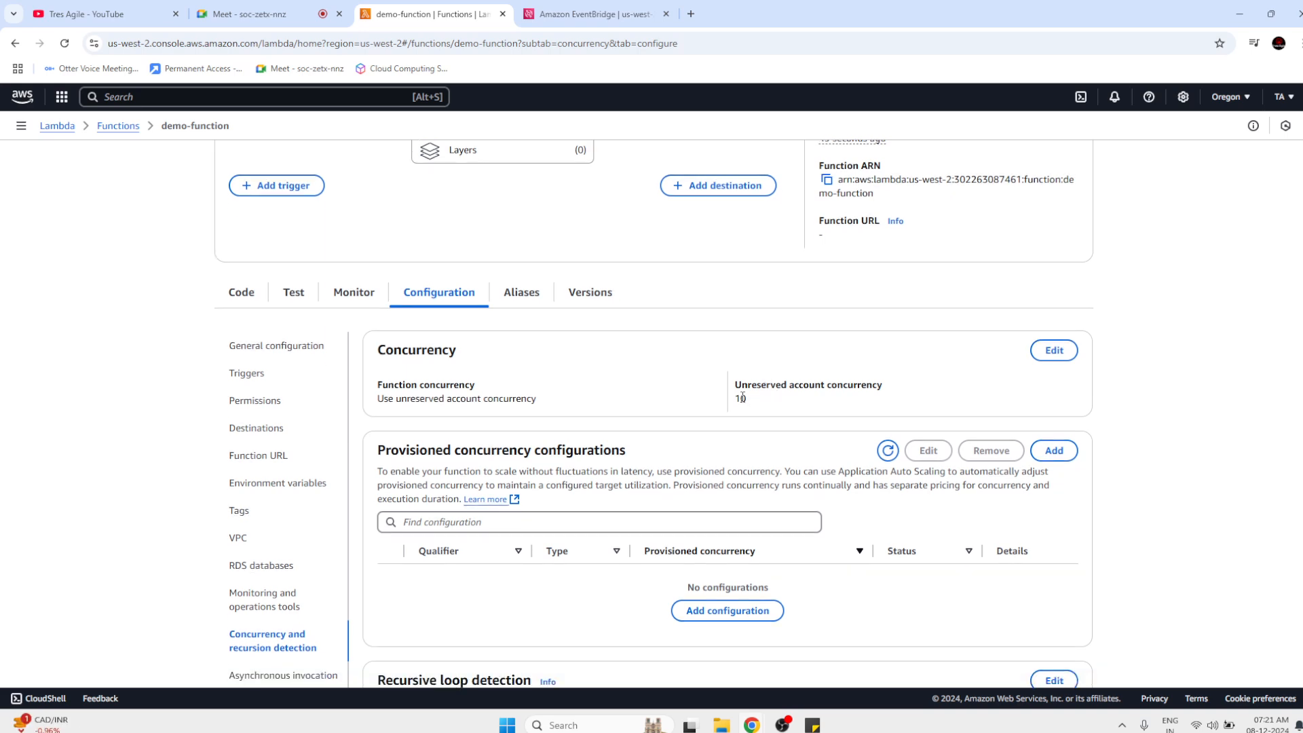
pyautogui.scroll(-2, 612, 399)
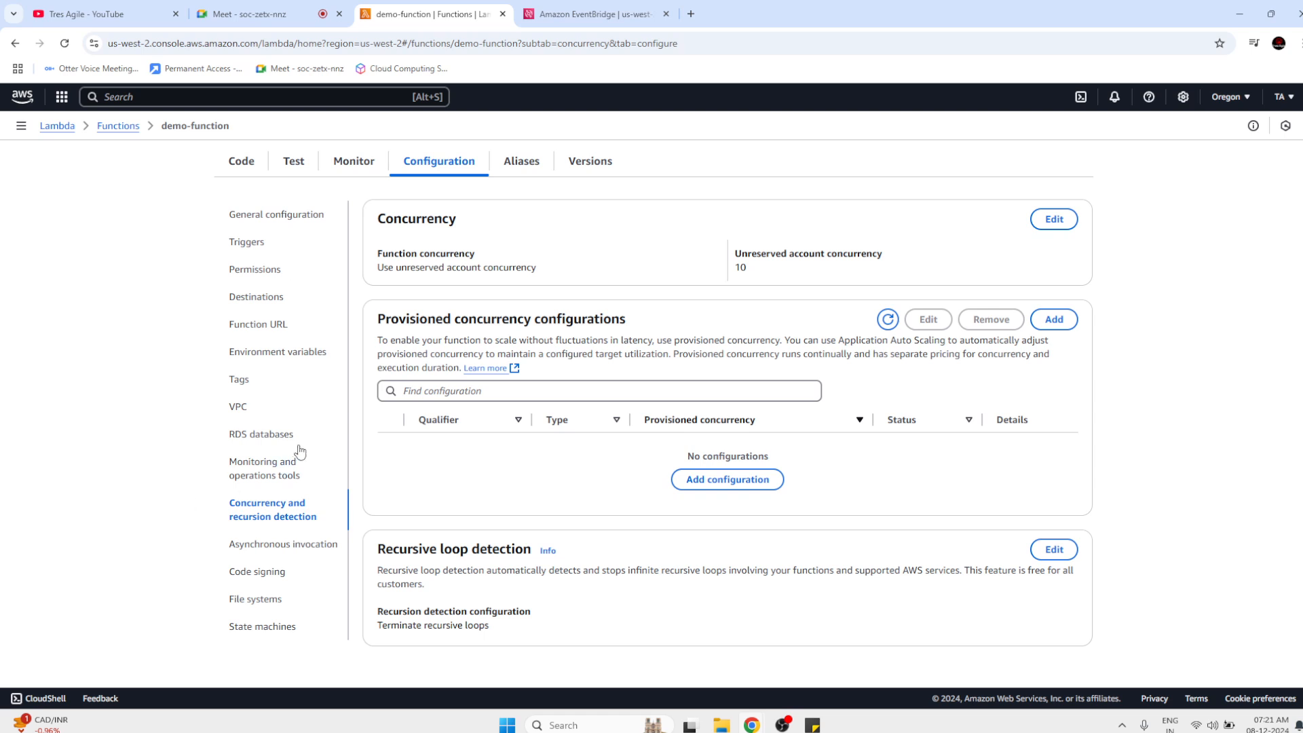
pyautogui.scroll(3, 354, 445)
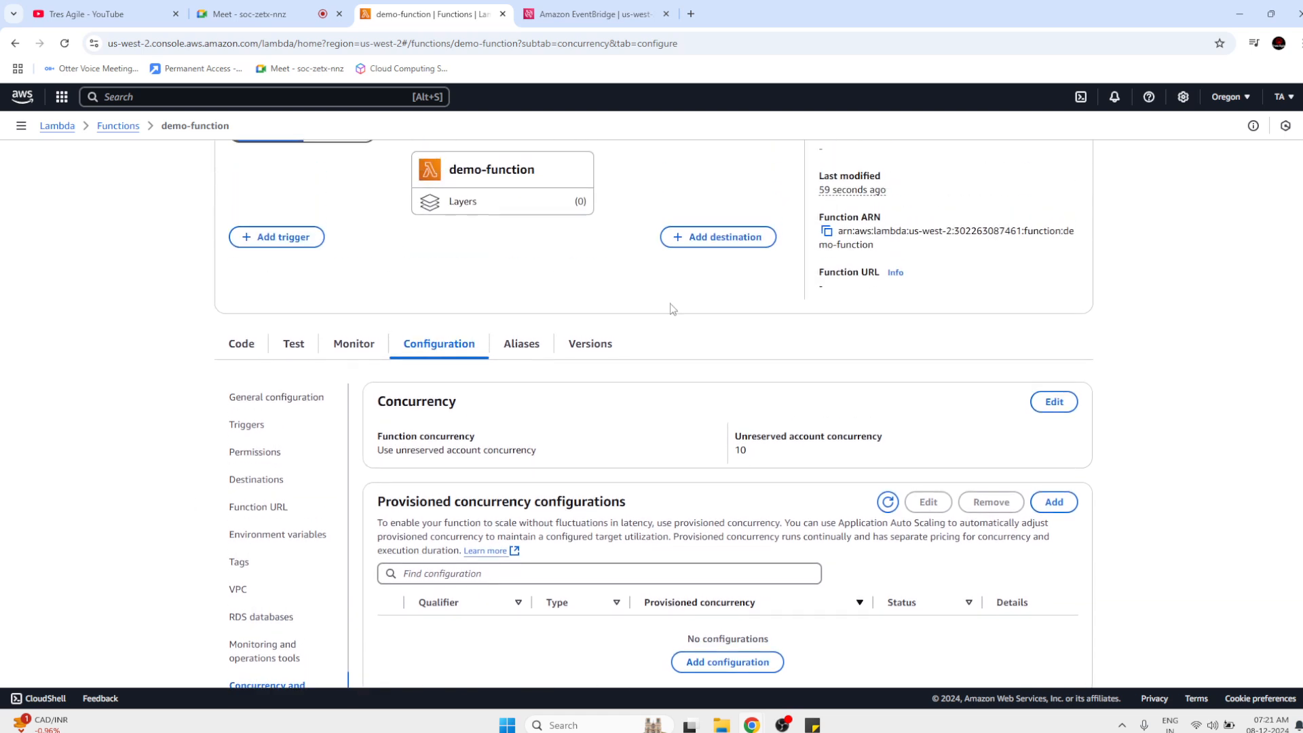
pyautogui.click(592, 344)
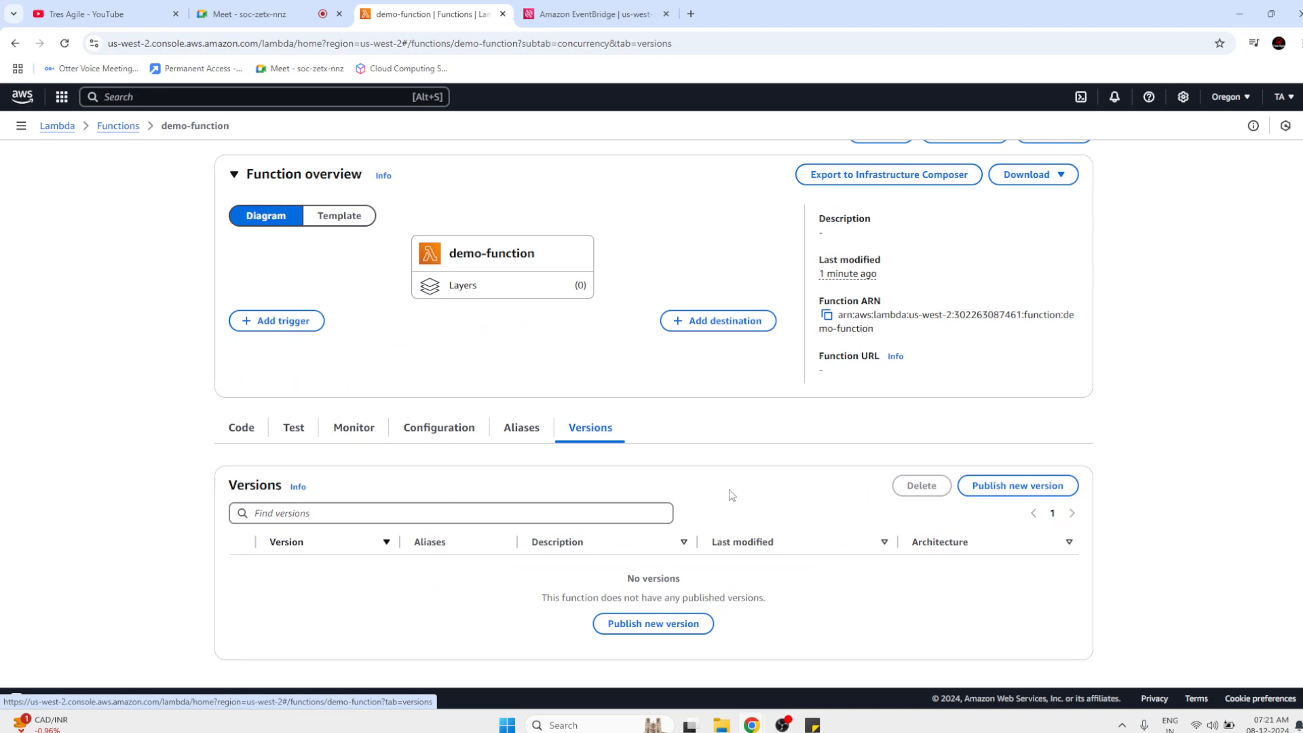
# Check the Aliases tab (no aliases) and the test event form, then return to the code.
pyautogui.click(519, 440)
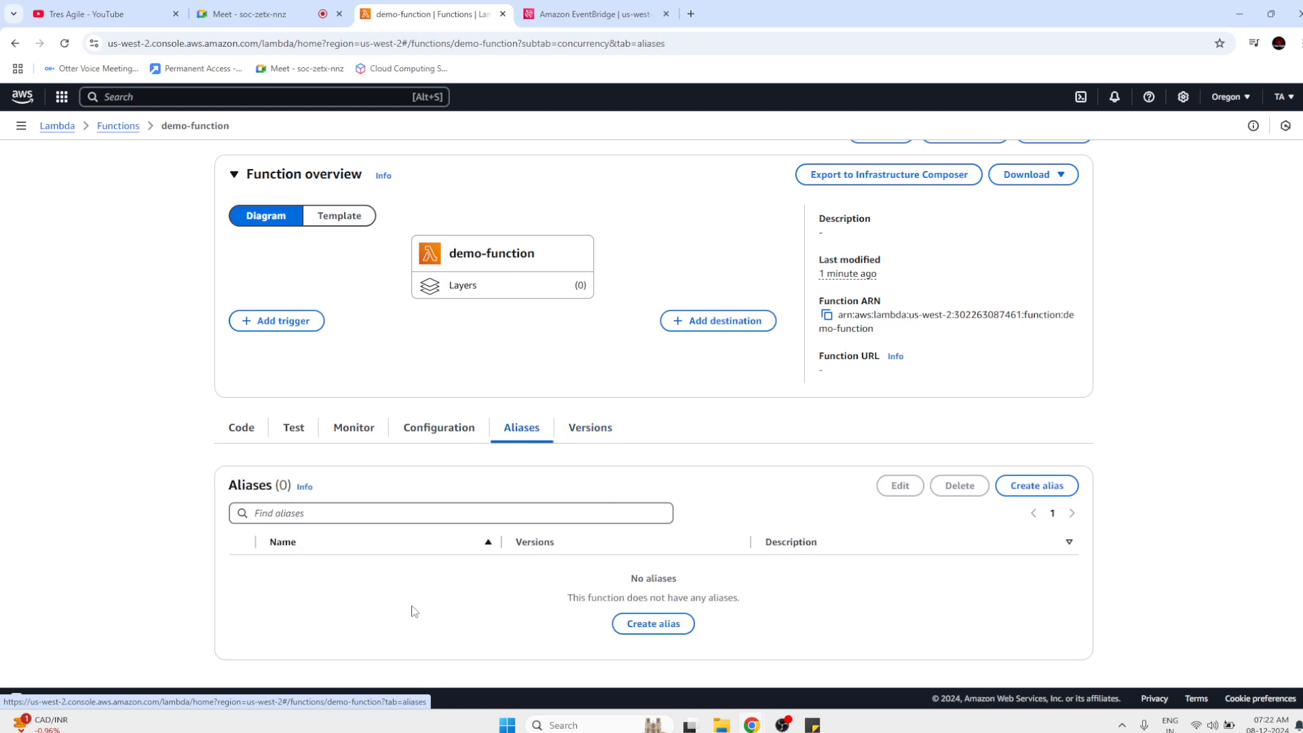
pyautogui.click(286, 441)
pyautogui.scroll(-2, 414, 509)
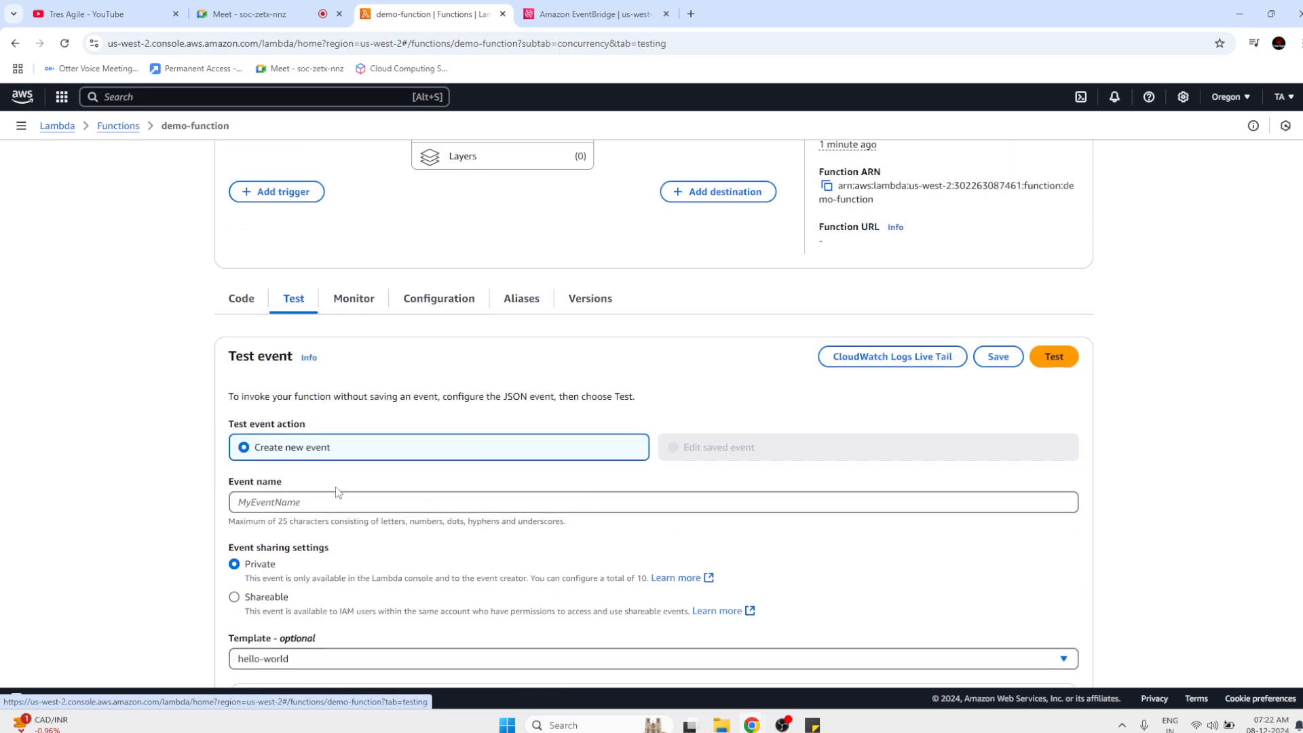
pyautogui.click(237, 310)
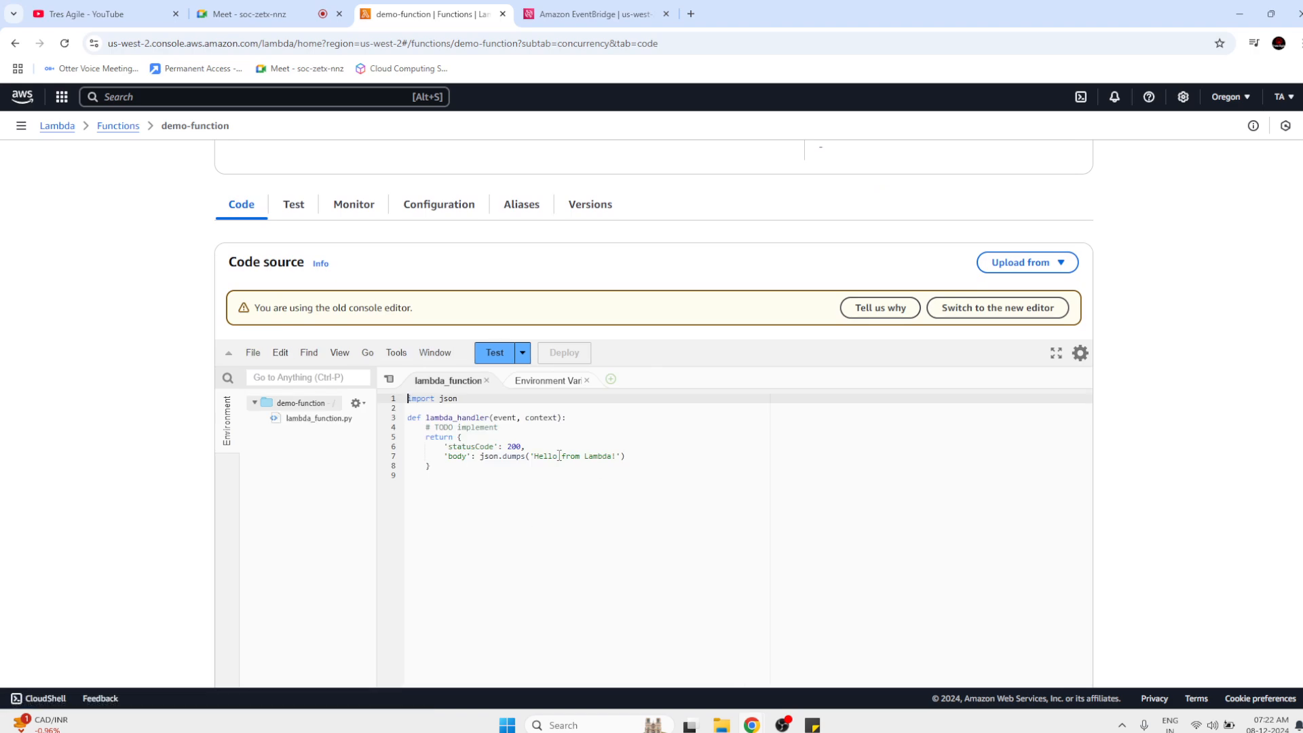
# Run a test and confirm it returns statusCode 200 with 'Hello from Lambda!'.
pyautogui.moveTo(489, 456); pyautogui.dragTo(669, 485)
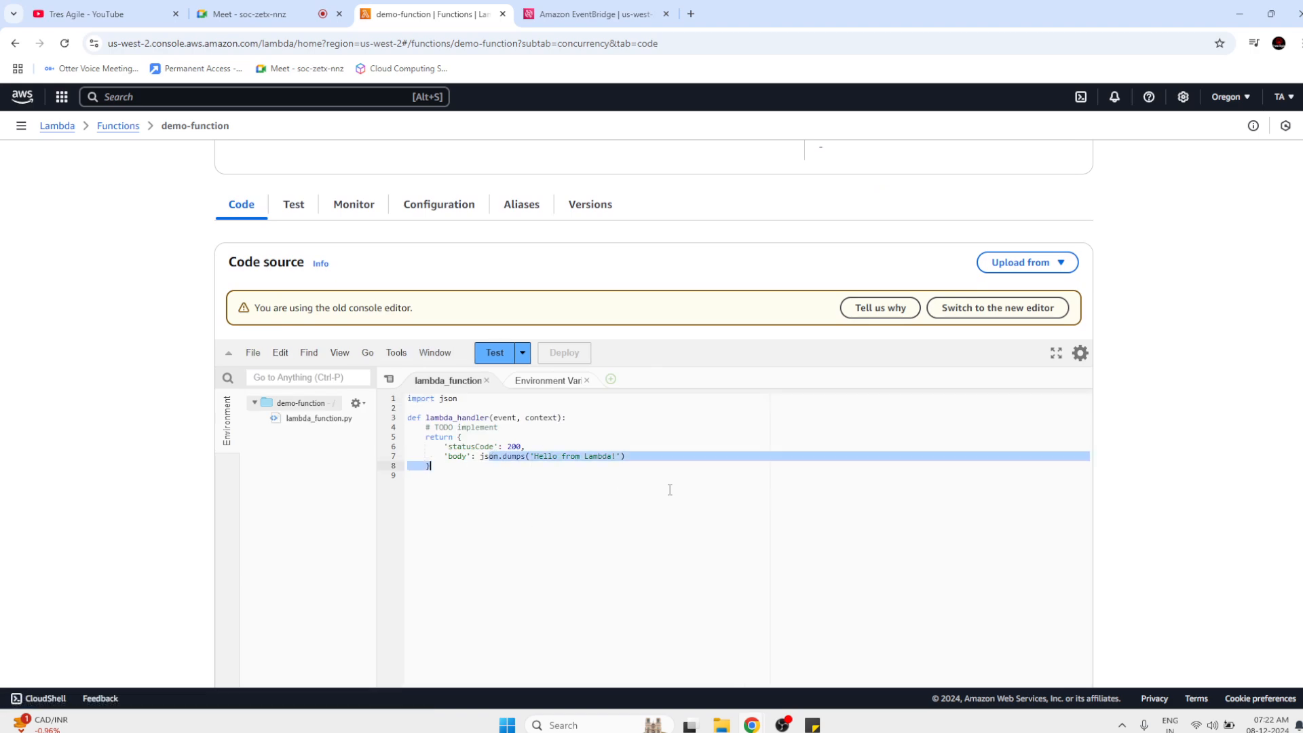
pyautogui.click(496, 358)
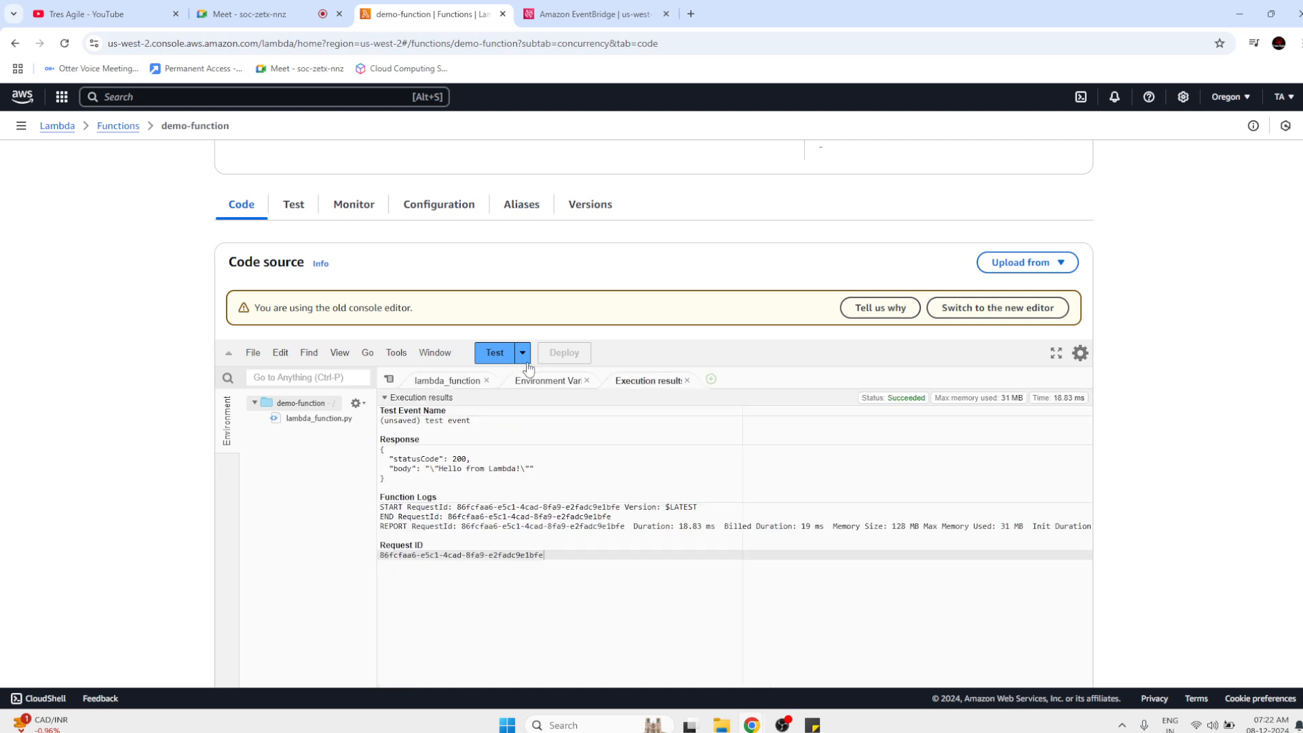
pyautogui.moveTo(439, 469); pyautogui.dragTo(534, 467)
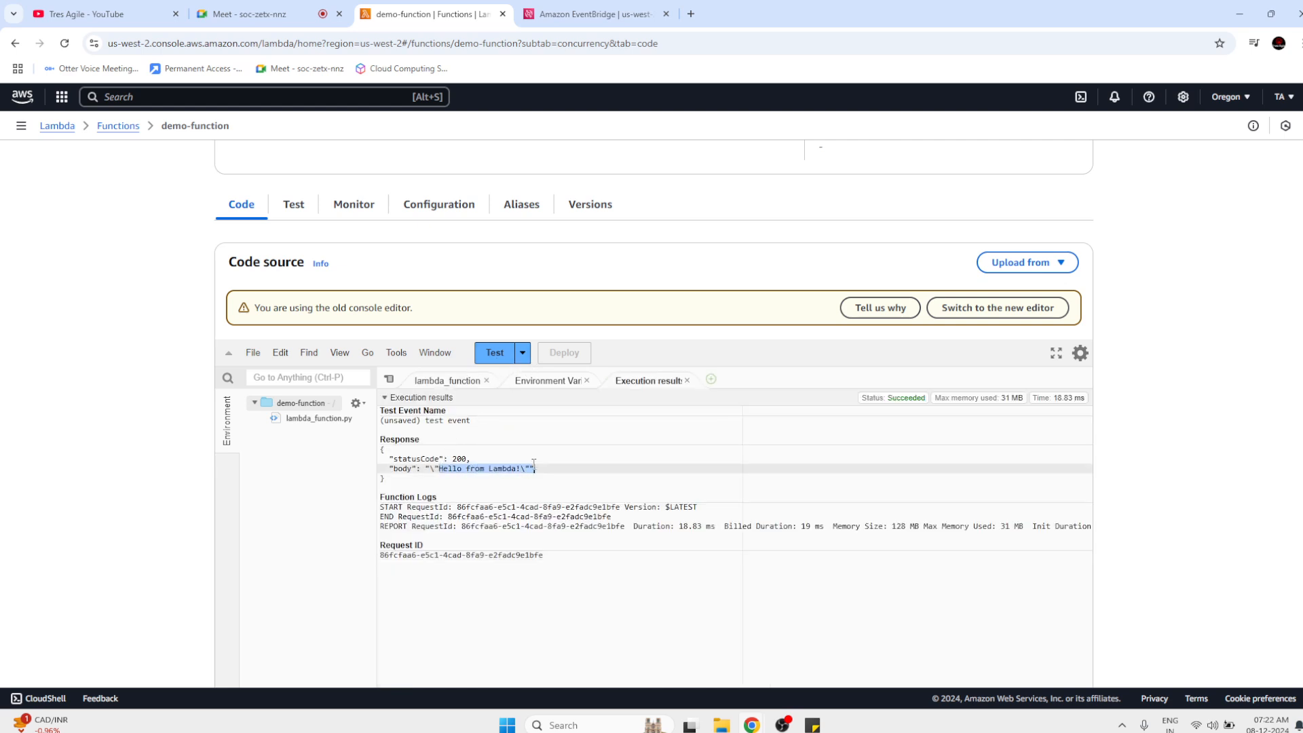
pyautogui.click(479, 378)
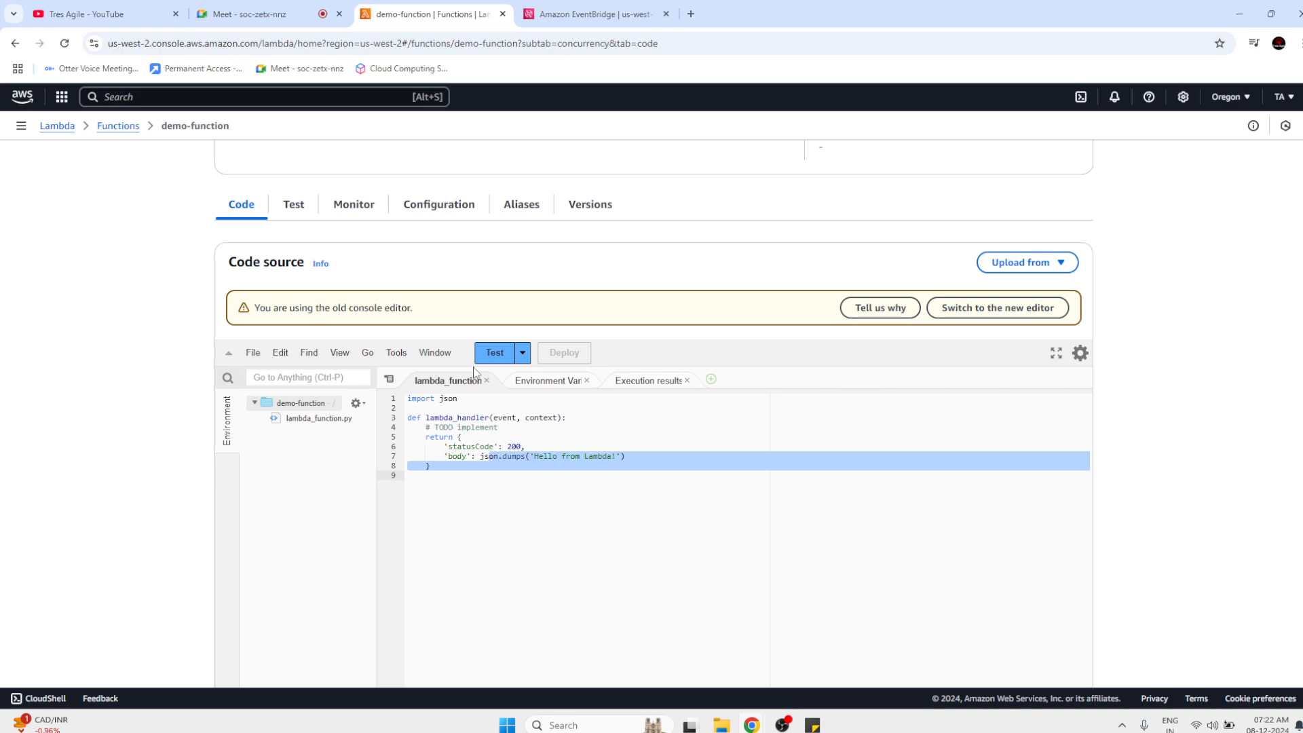
# Inspect the hello-world test event JSON, then go back to lambda_function.py.
pyautogui.click(296, 209)
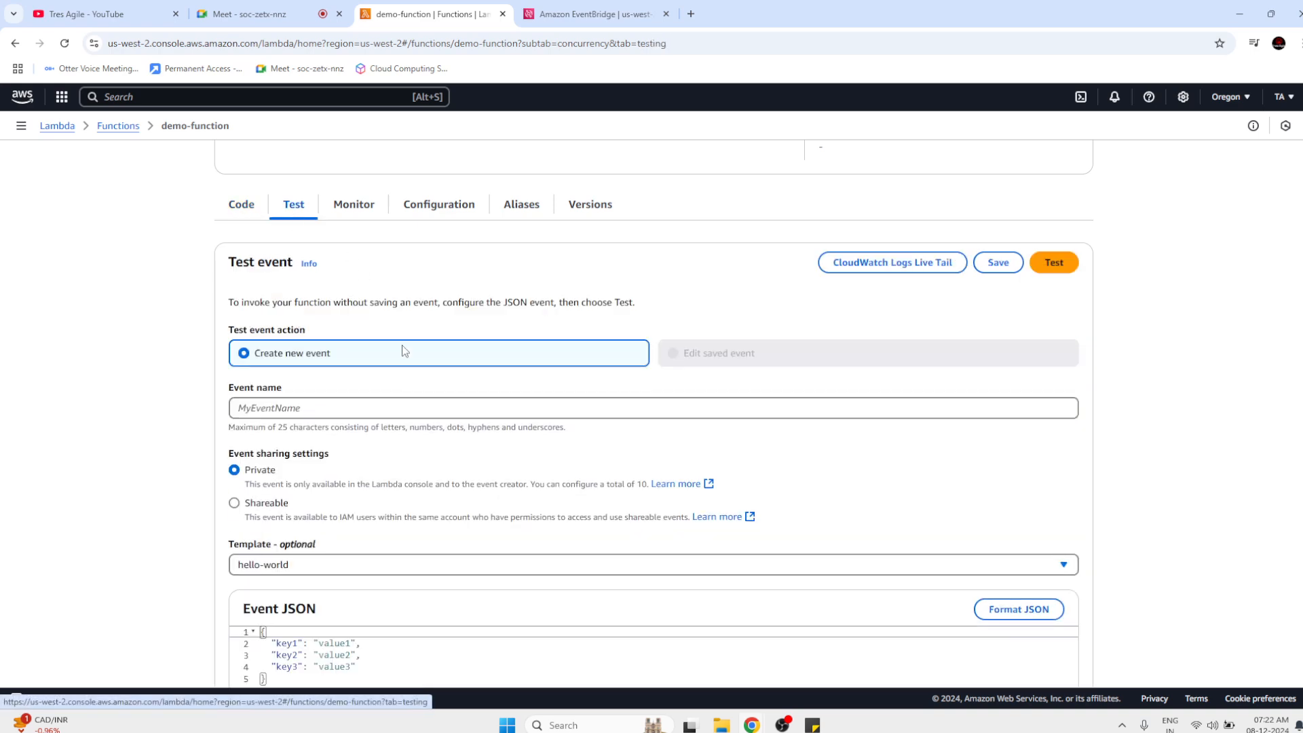
pyautogui.scroll(-4, 452, 457)
pyautogui.click(318, 461)
pyautogui.hotkey('ctrl', 'a')
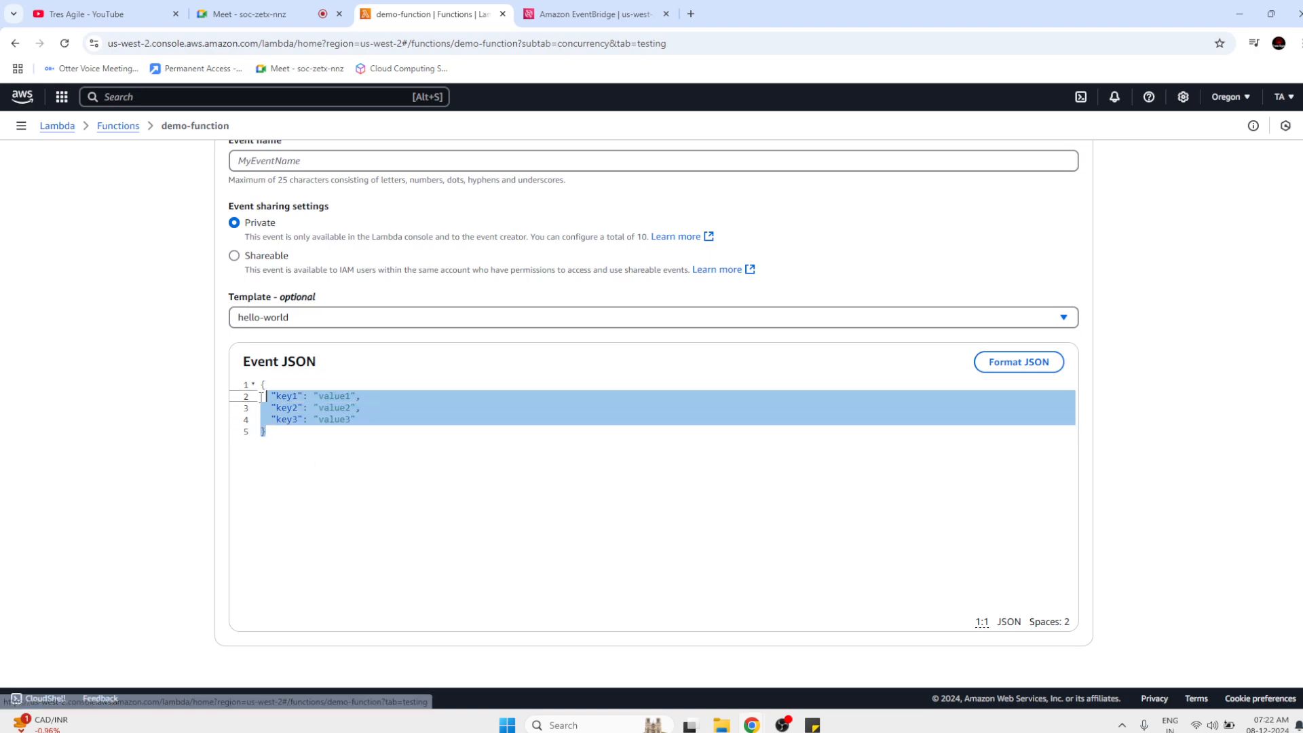
pyautogui.click(372, 467)
pyautogui.scroll(5, 373, 466)
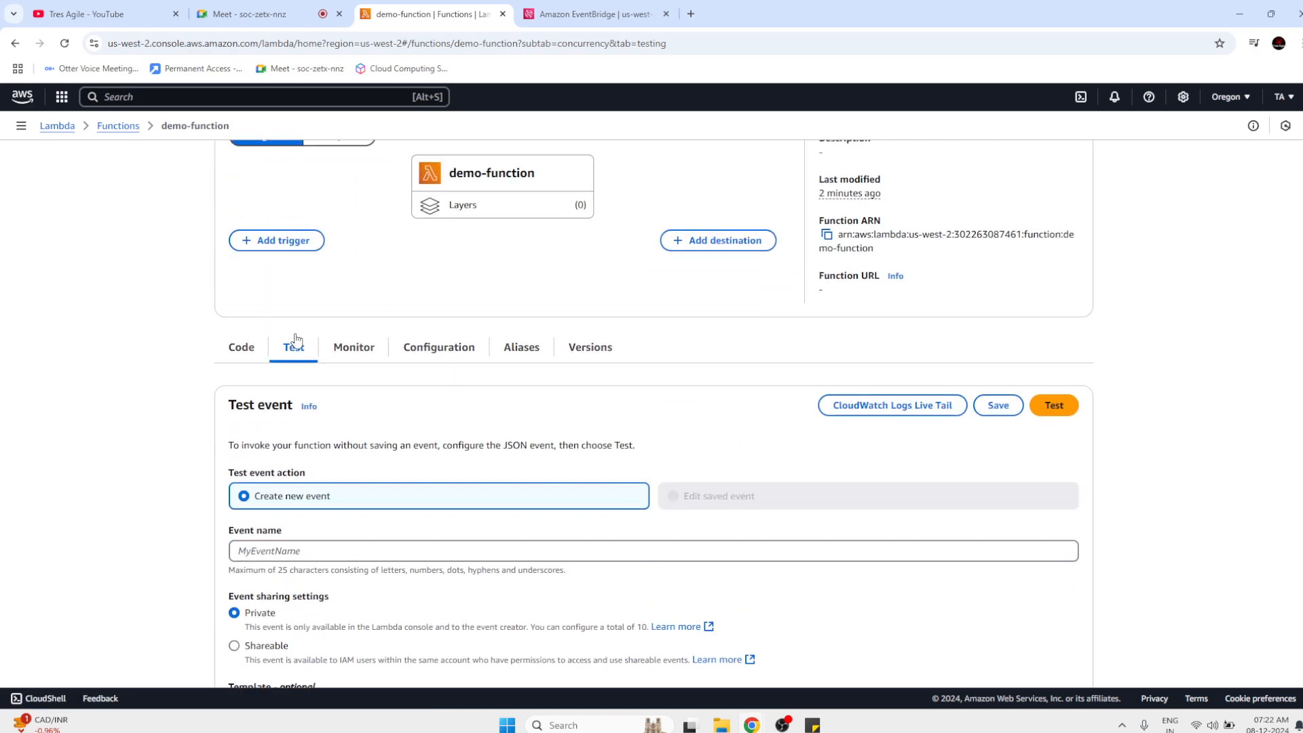
pyautogui.click(248, 359)
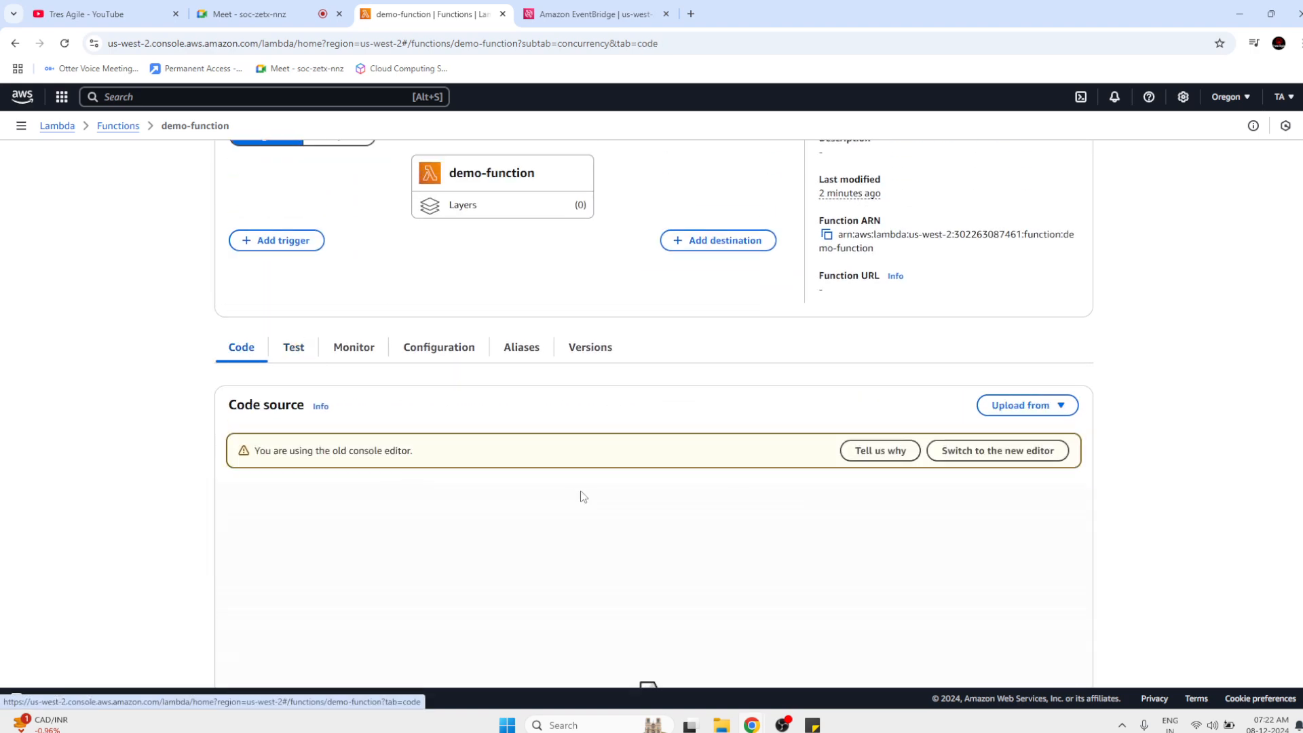
pyautogui.scroll(-3, 452, 588)
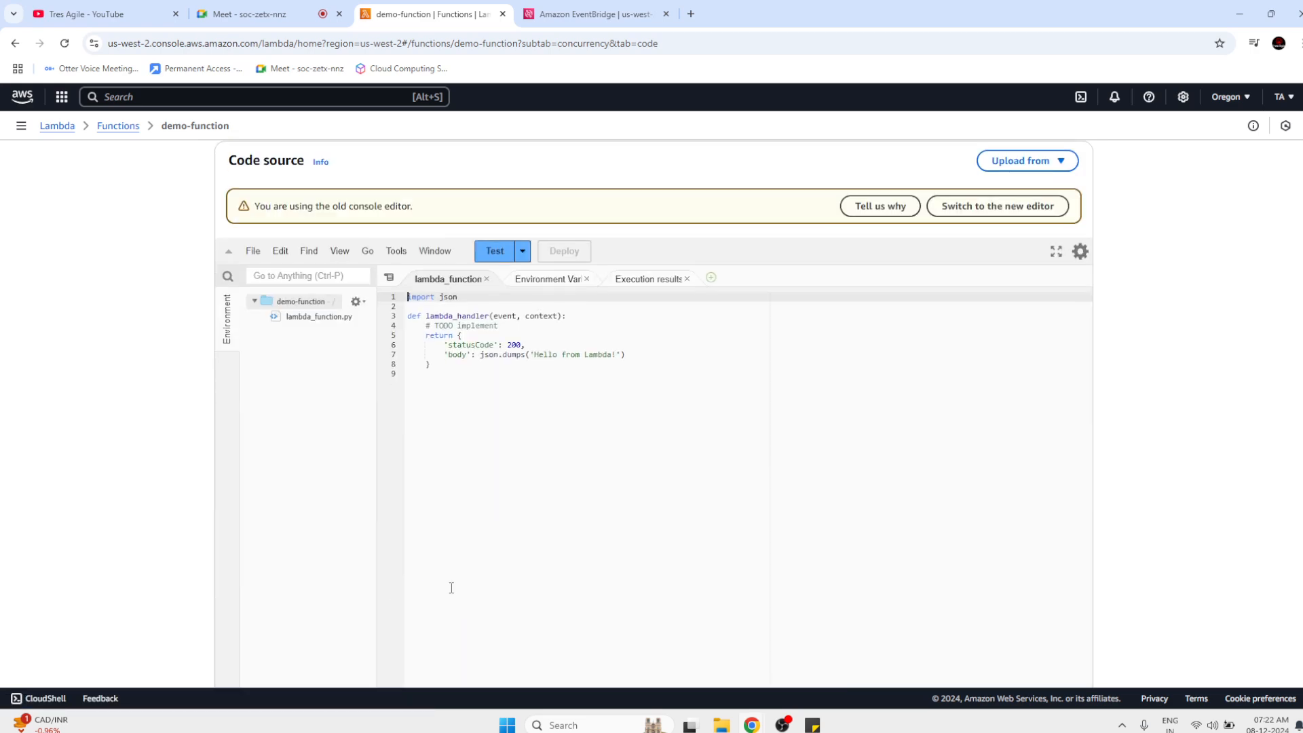
# Change the greeting from Lambda to 'Hello from AWS!' and deploy the code.
pyautogui.click(479, 373)
pyautogui.doubleClick(594, 353)
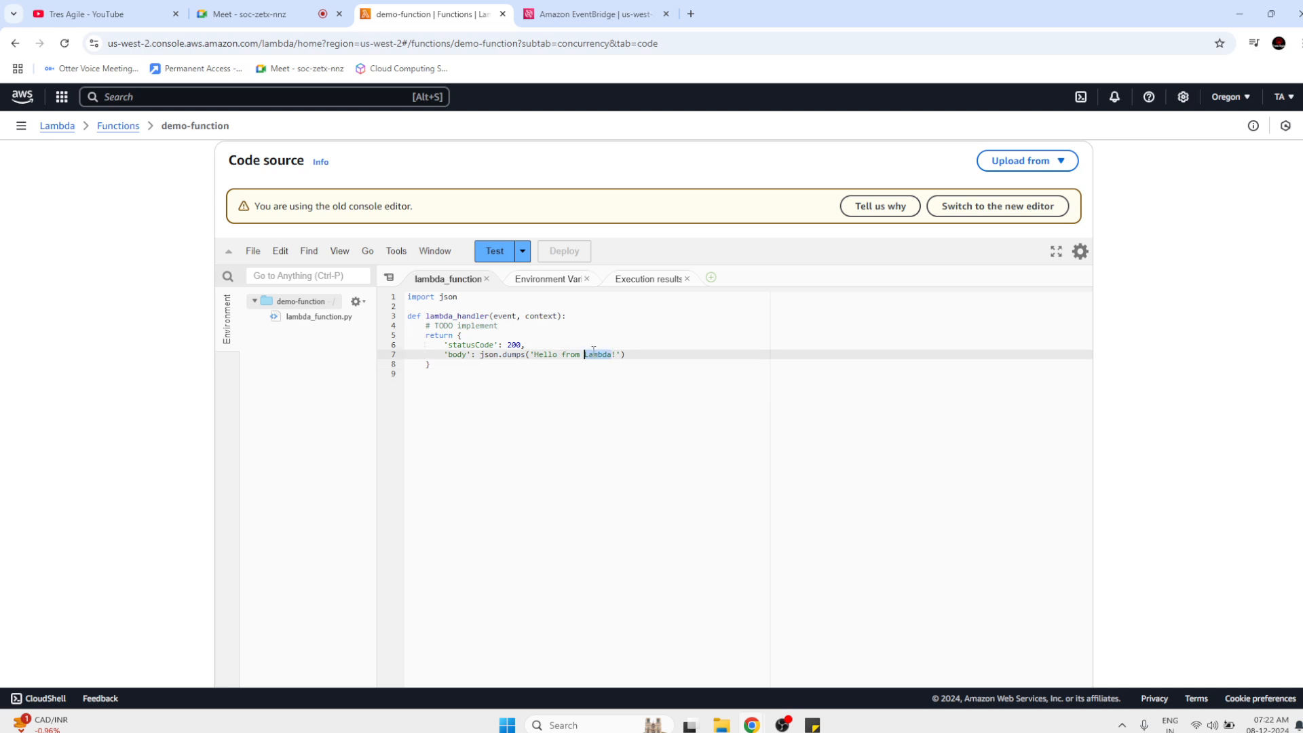
pyautogui.write('AWS')
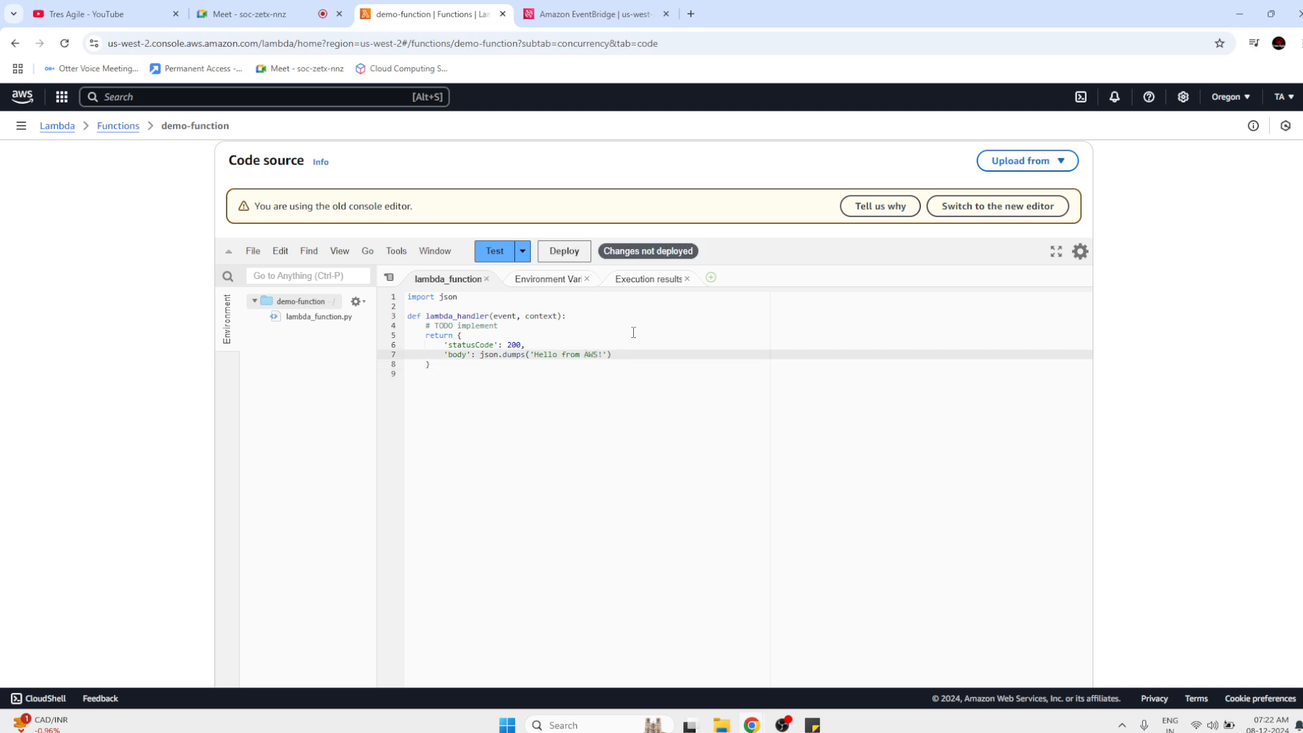
pyautogui.write('!')
pyautogui.click(572, 258)
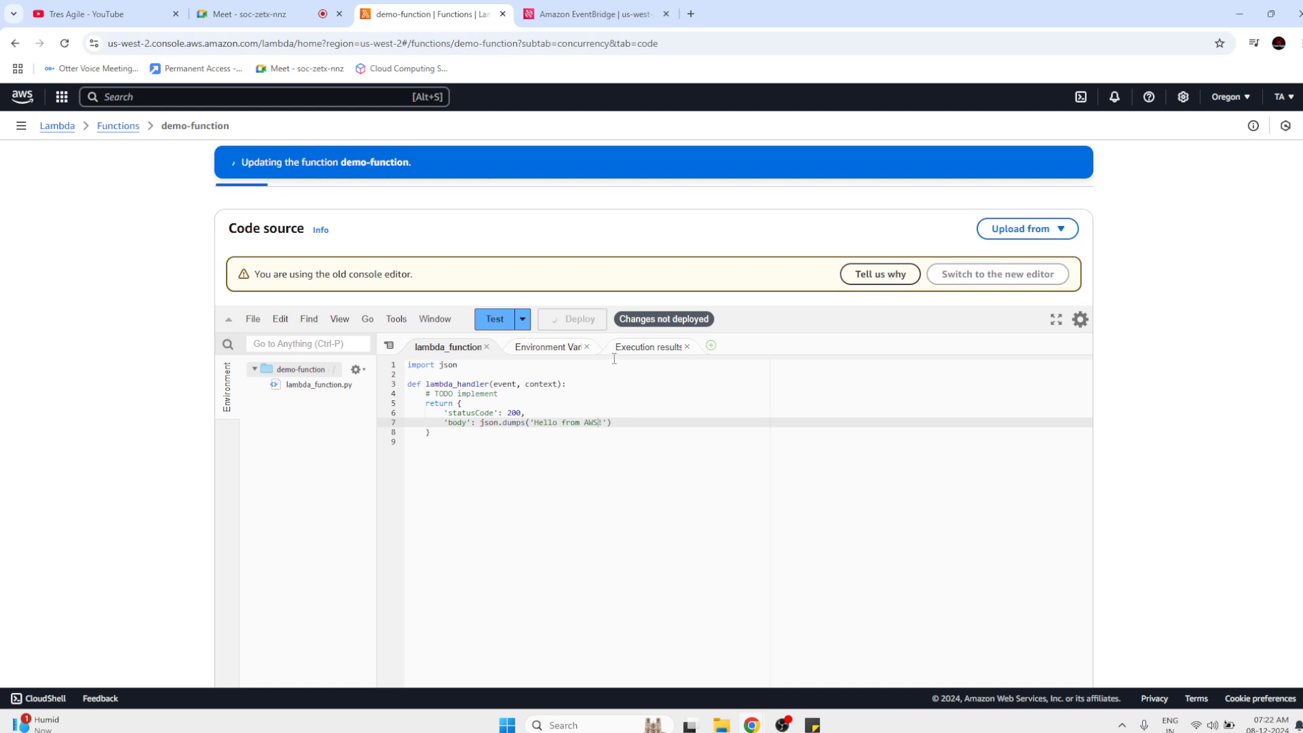
# Run a test and confirm the body 'Hello from AWS!' with statusCode 200.
pyautogui.click(505, 319)
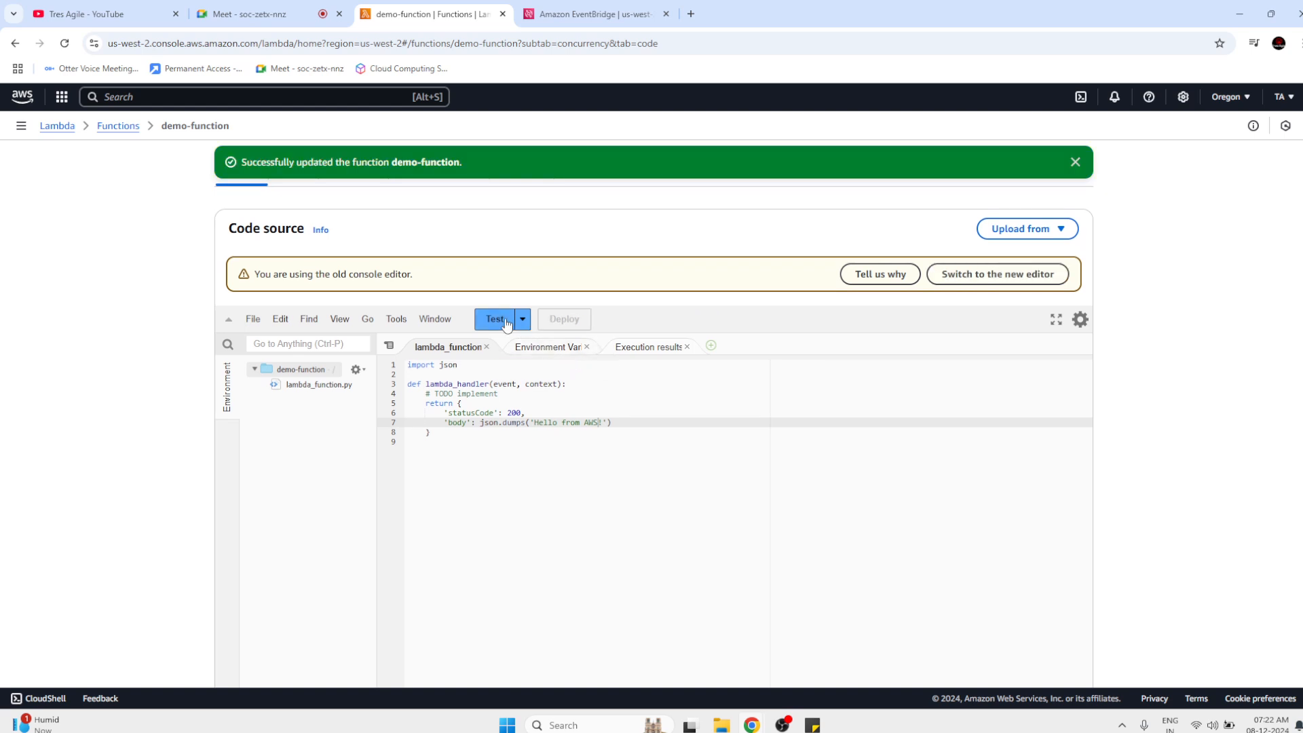
pyautogui.tripleClick(499, 435)
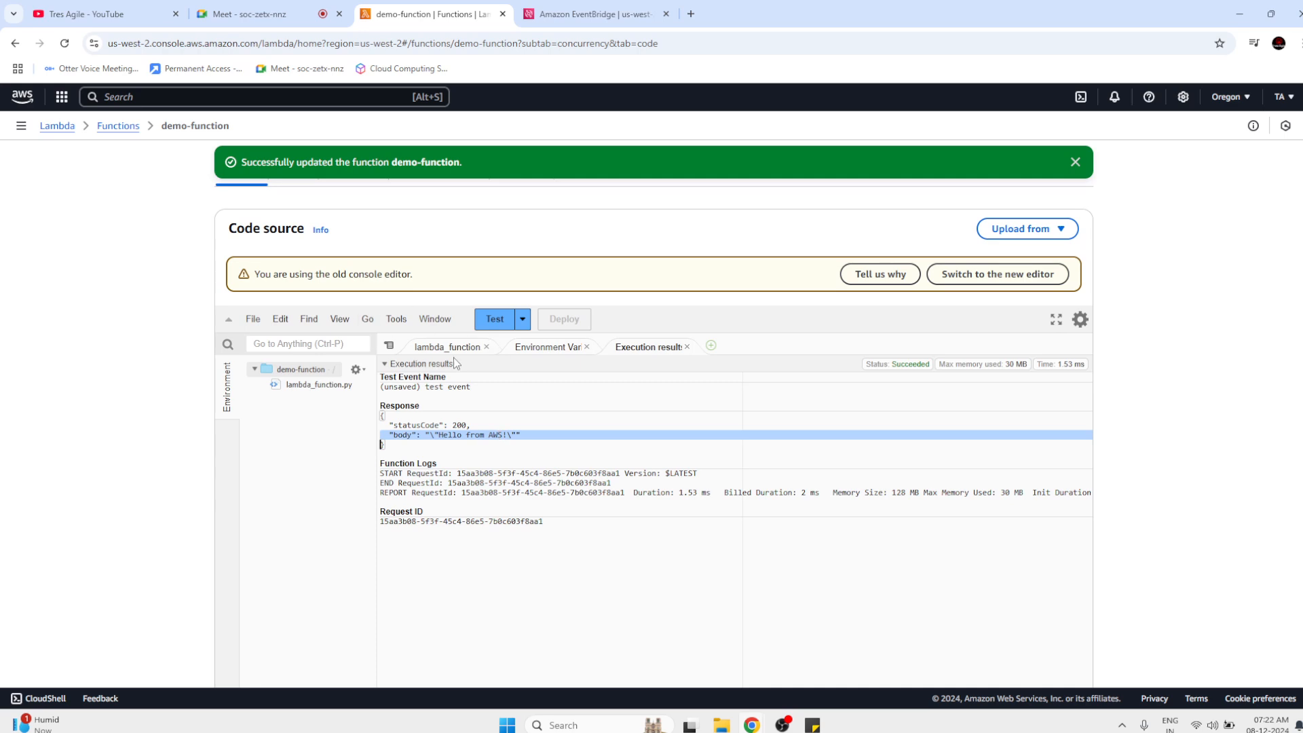
pyautogui.scroll(1, 337, 271)
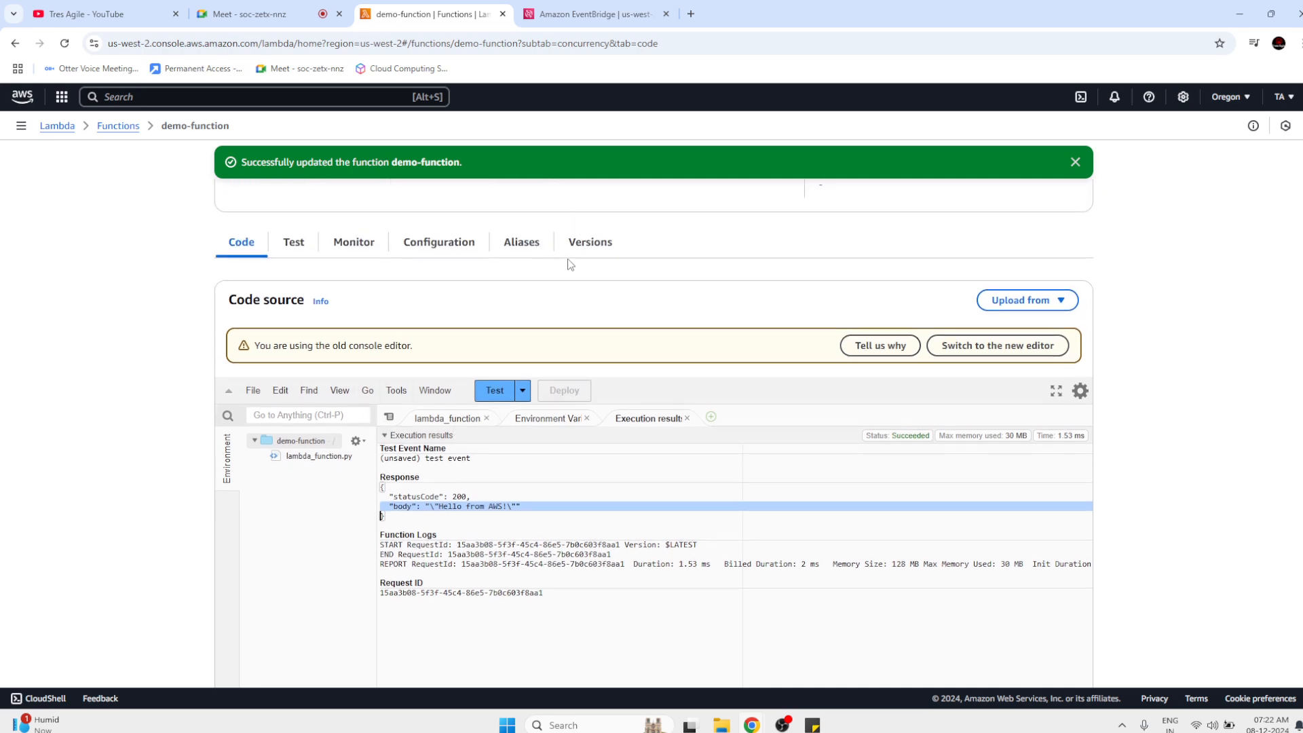
# Start publishing a new version but cancel, then reopen lambda_function.py in the editor.
pyautogui.click(585, 260)
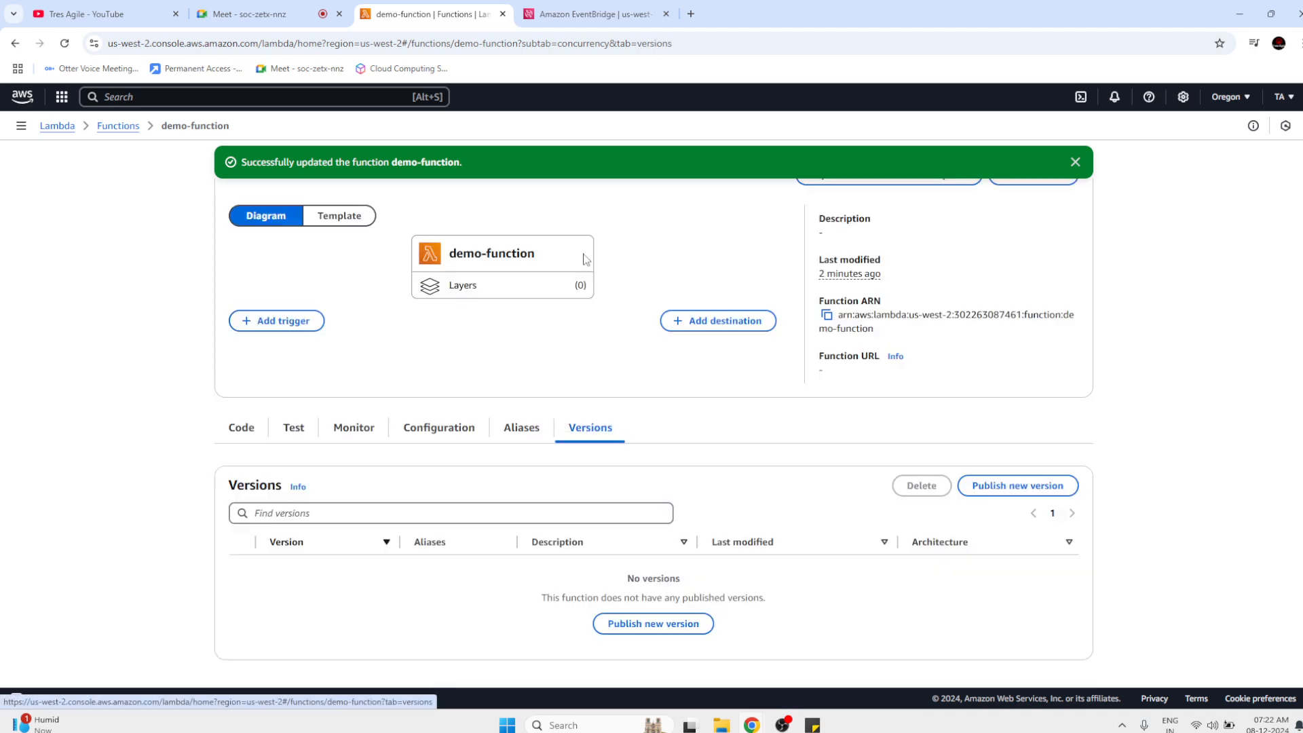
pyautogui.click(617, 638)
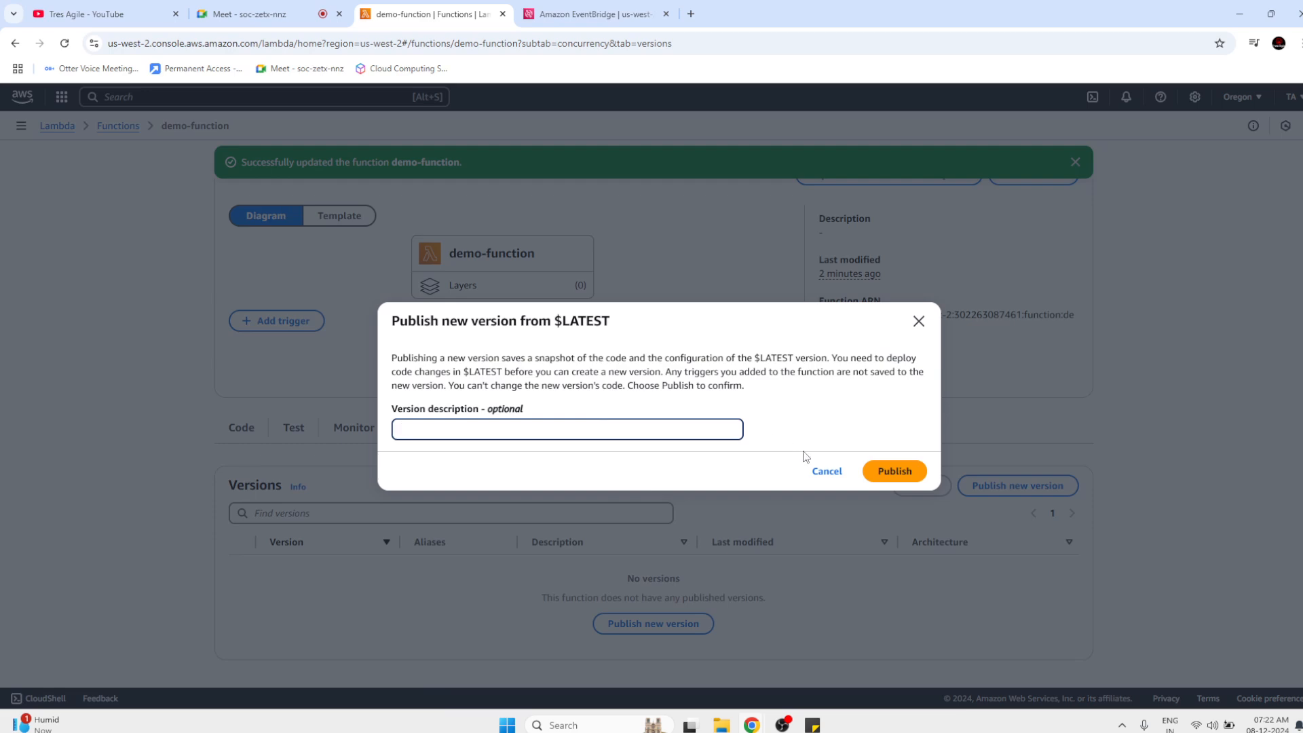
pyautogui.click(826, 471)
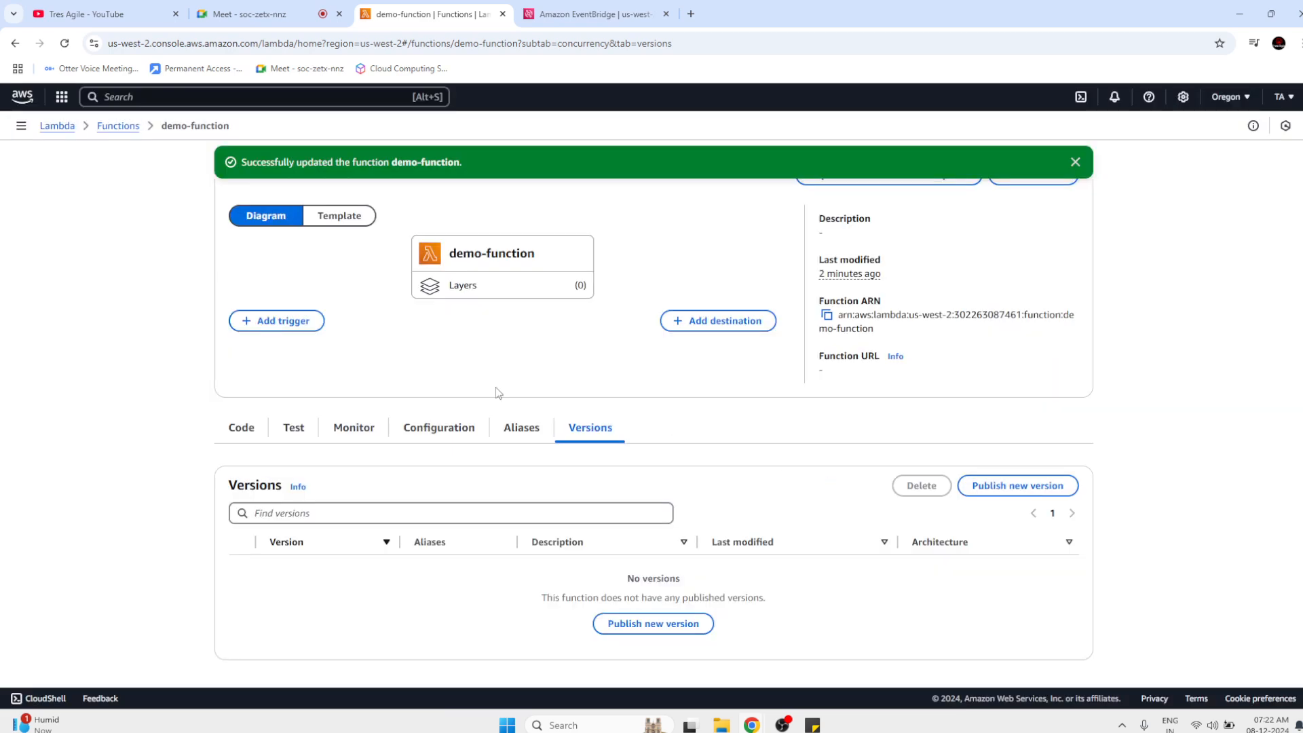
pyautogui.click(242, 429)
pyautogui.scroll(-3, 553, 561)
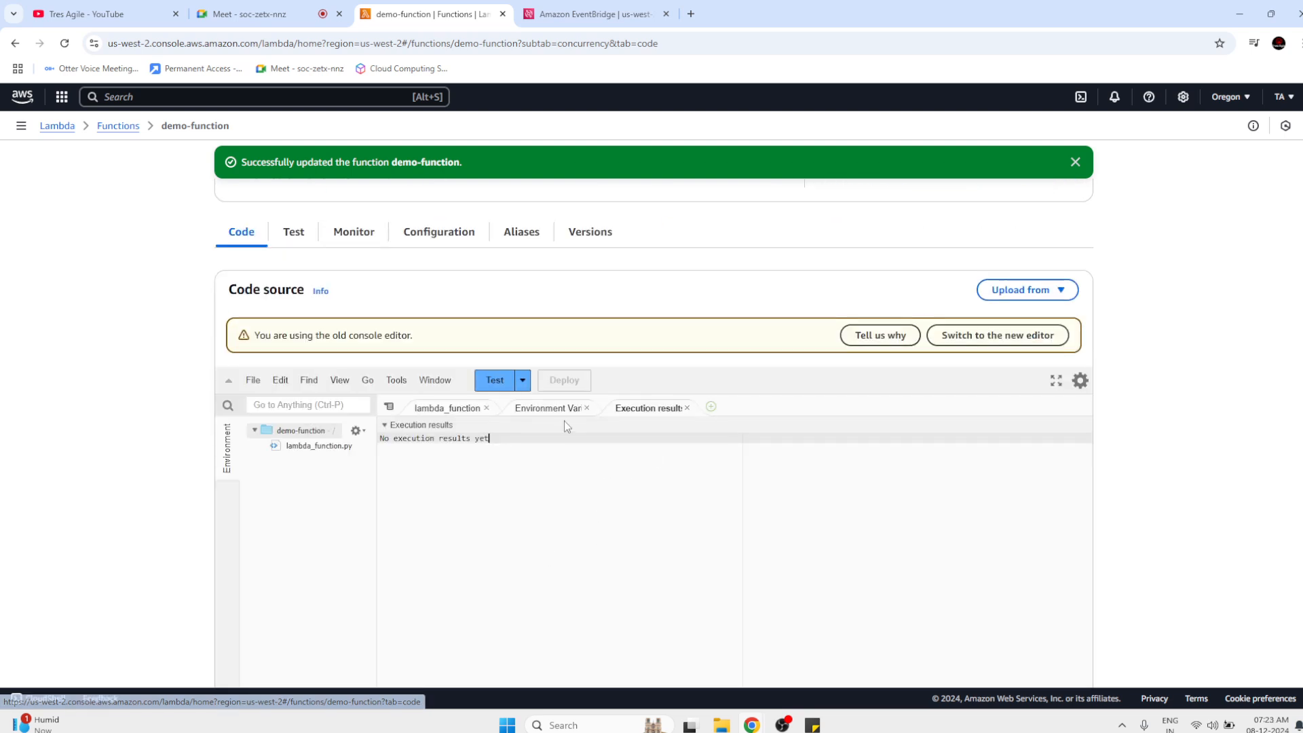
pyautogui.click(425, 413)
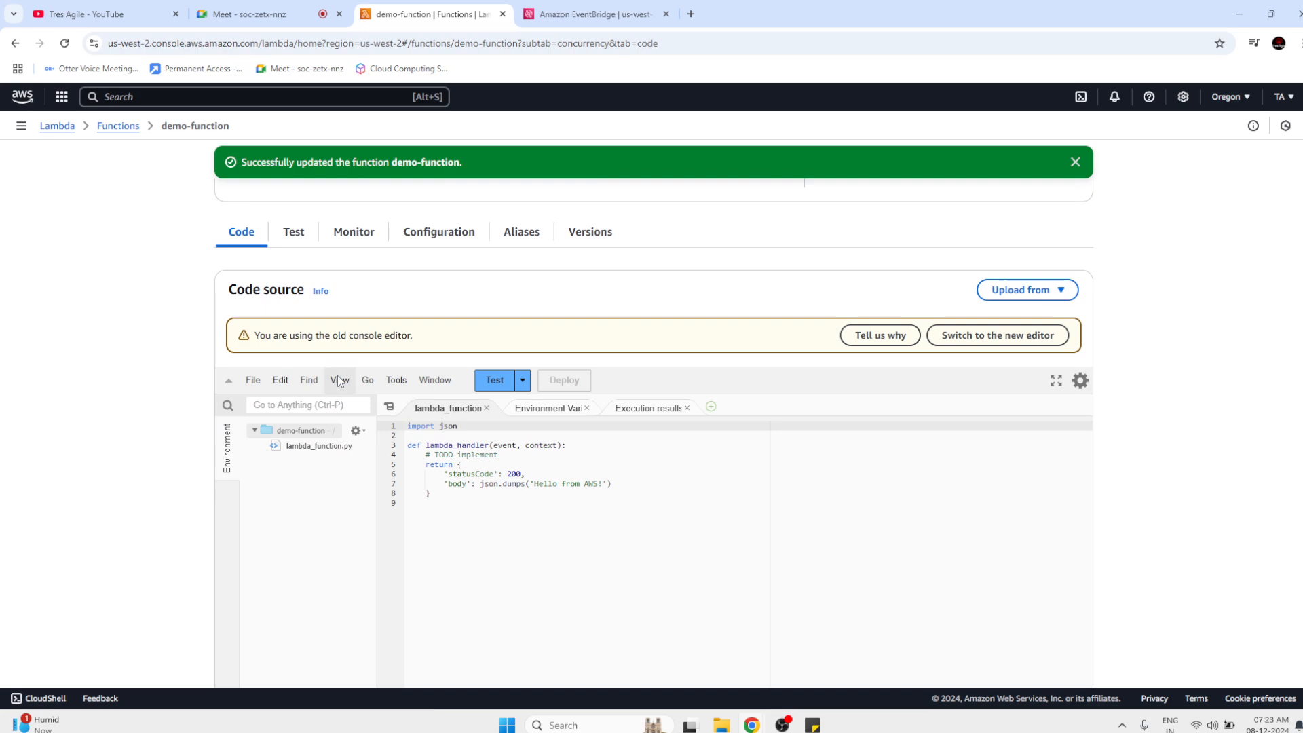
# Check the NAME variable's value under Configuration > Environment variables.
pyautogui.click(455, 239)
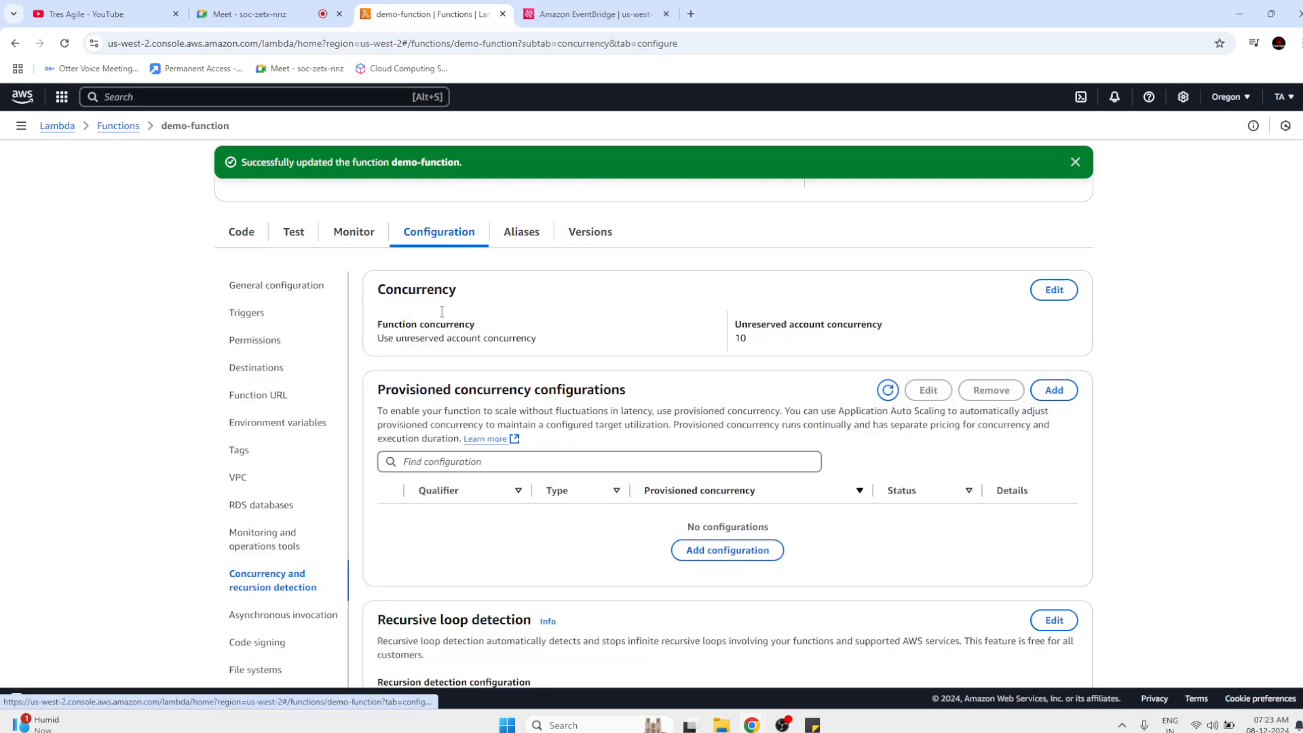
pyautogui.click(311, 424)
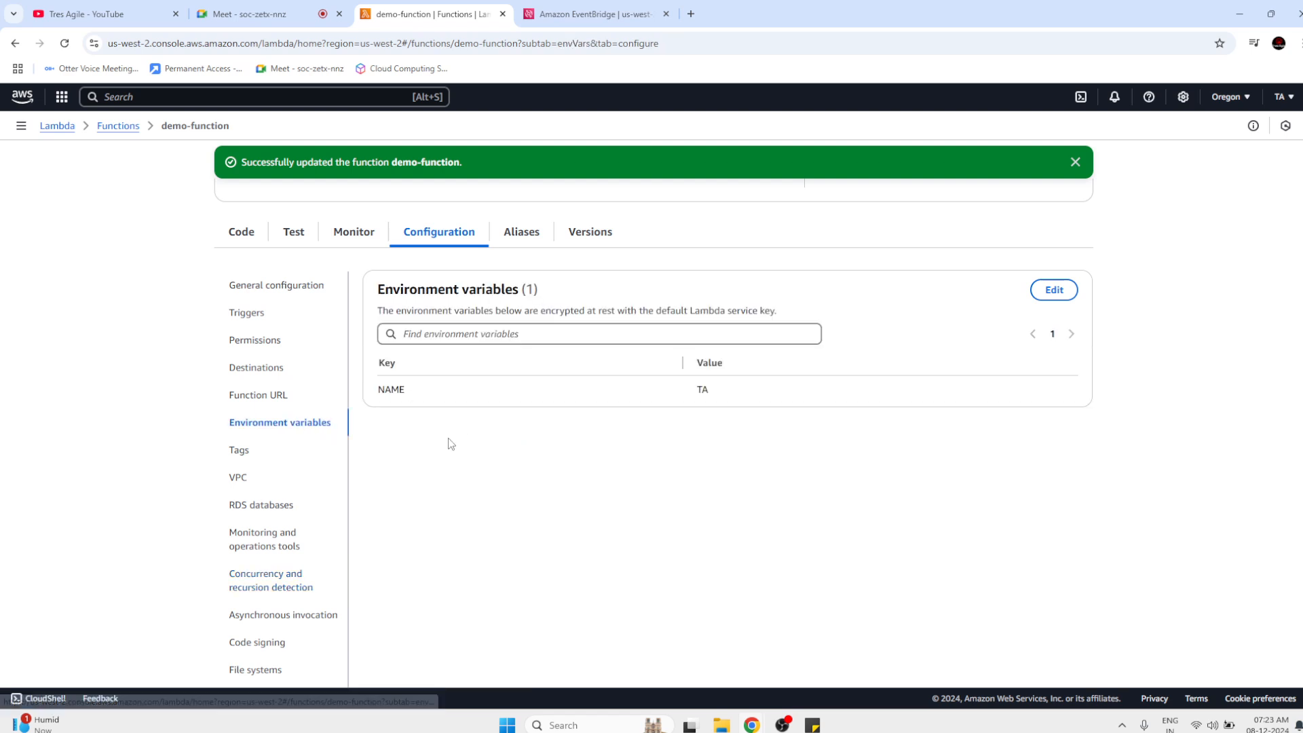
pyautogui.doubleClick(703, 391)
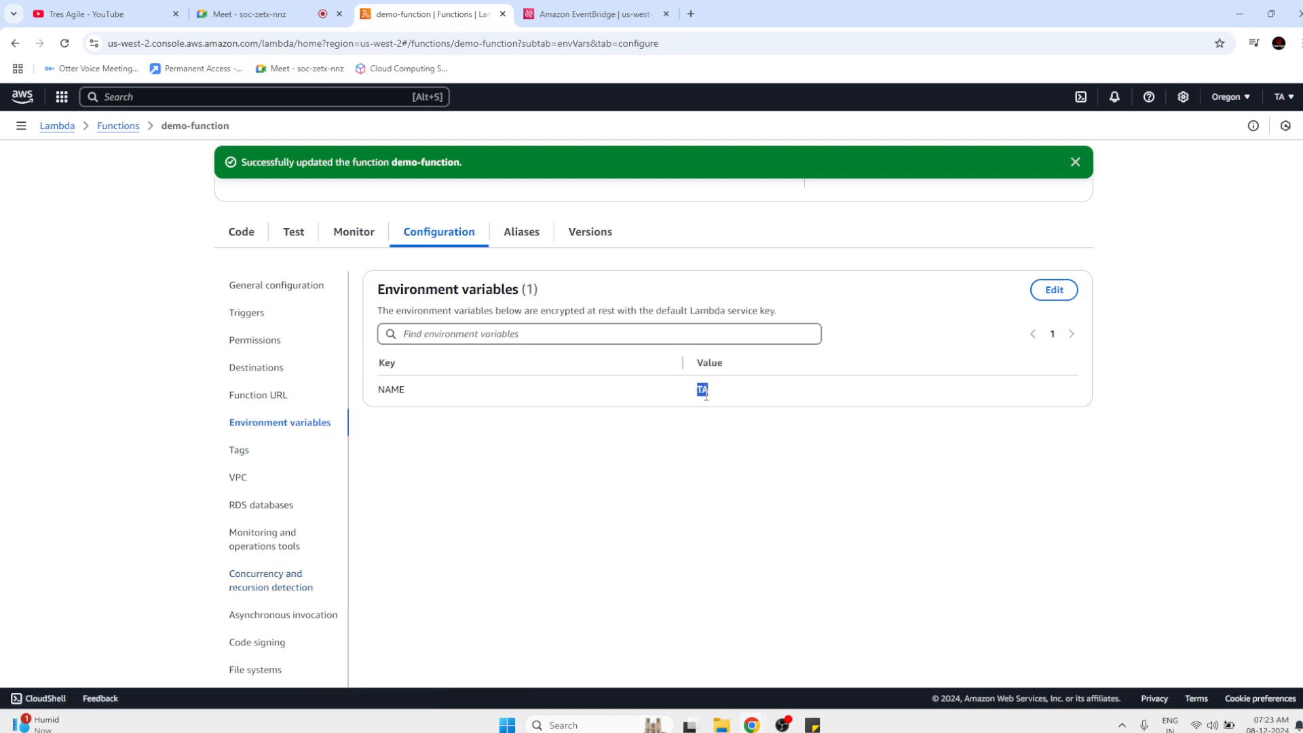
# Replace AWS on line 7 with $NAME so the greeting reads 'Hello from $NAME!'.
pyautogui.click(252, 233)
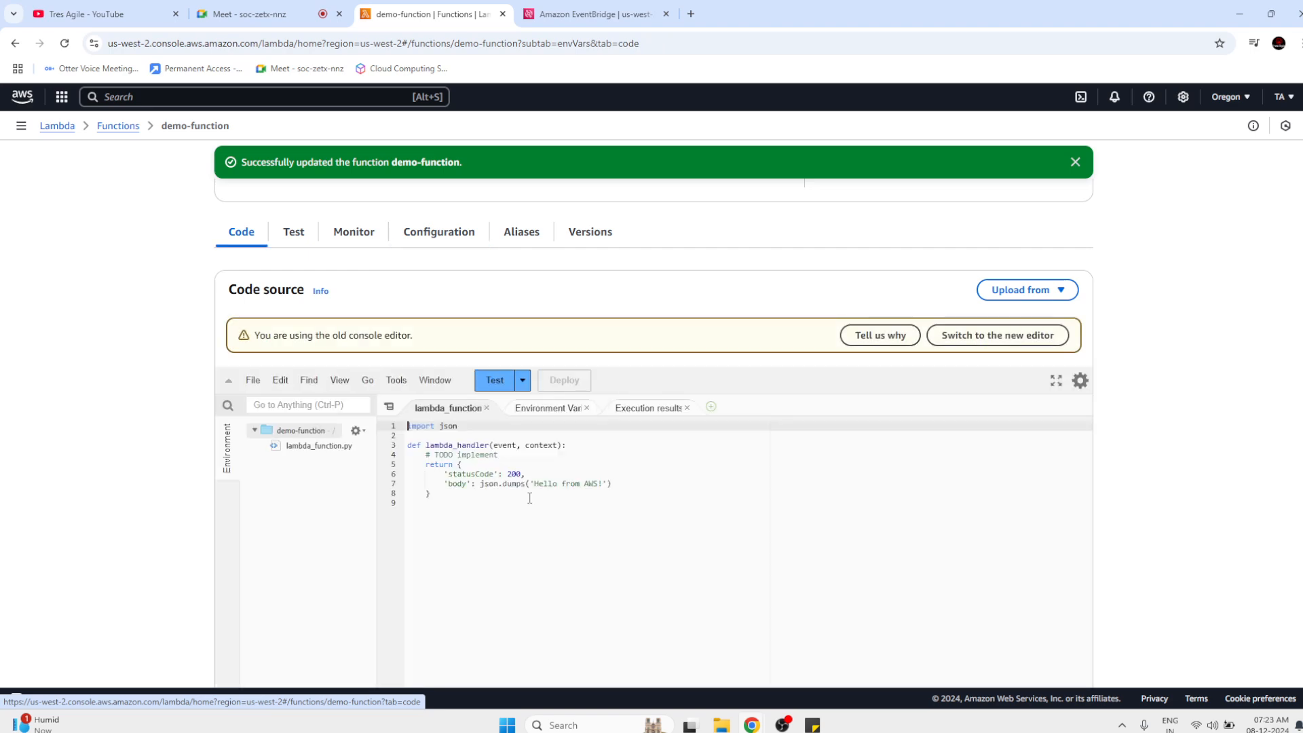
pyautogui.doubleClick(593, 483)
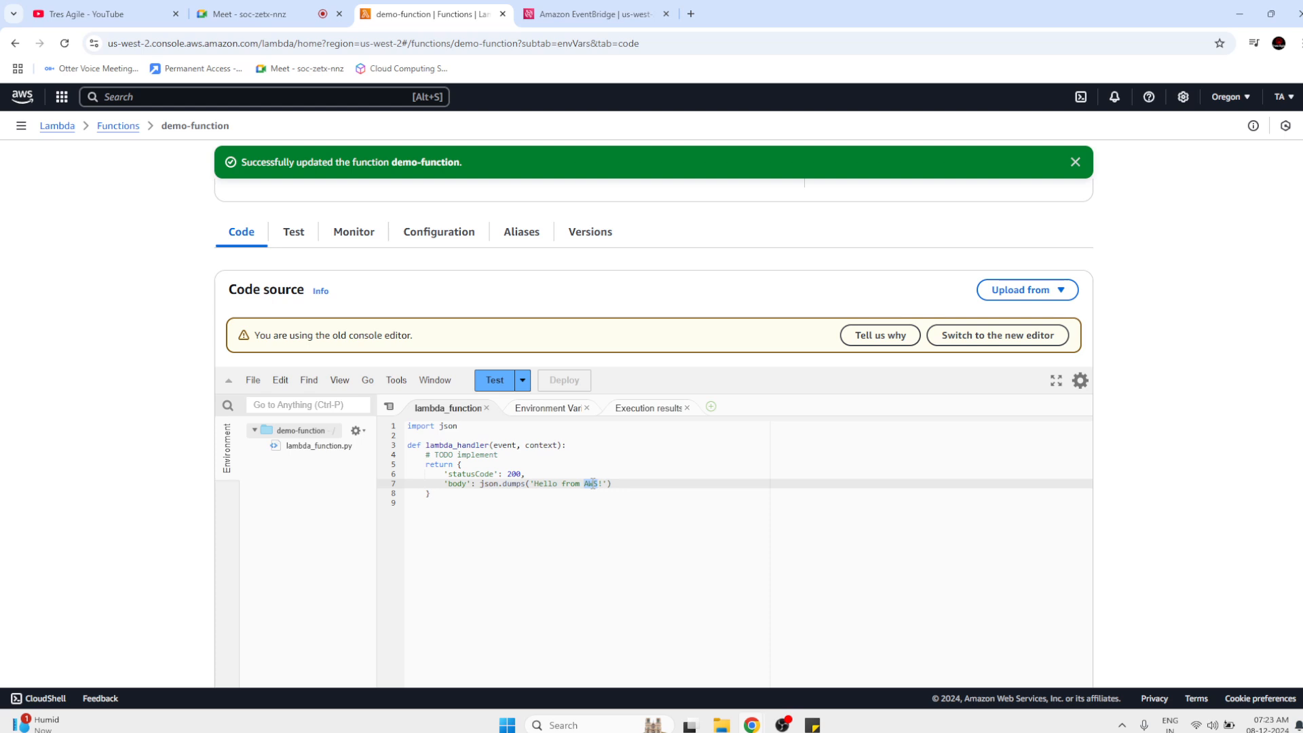
pyautogui.write('$NAME')
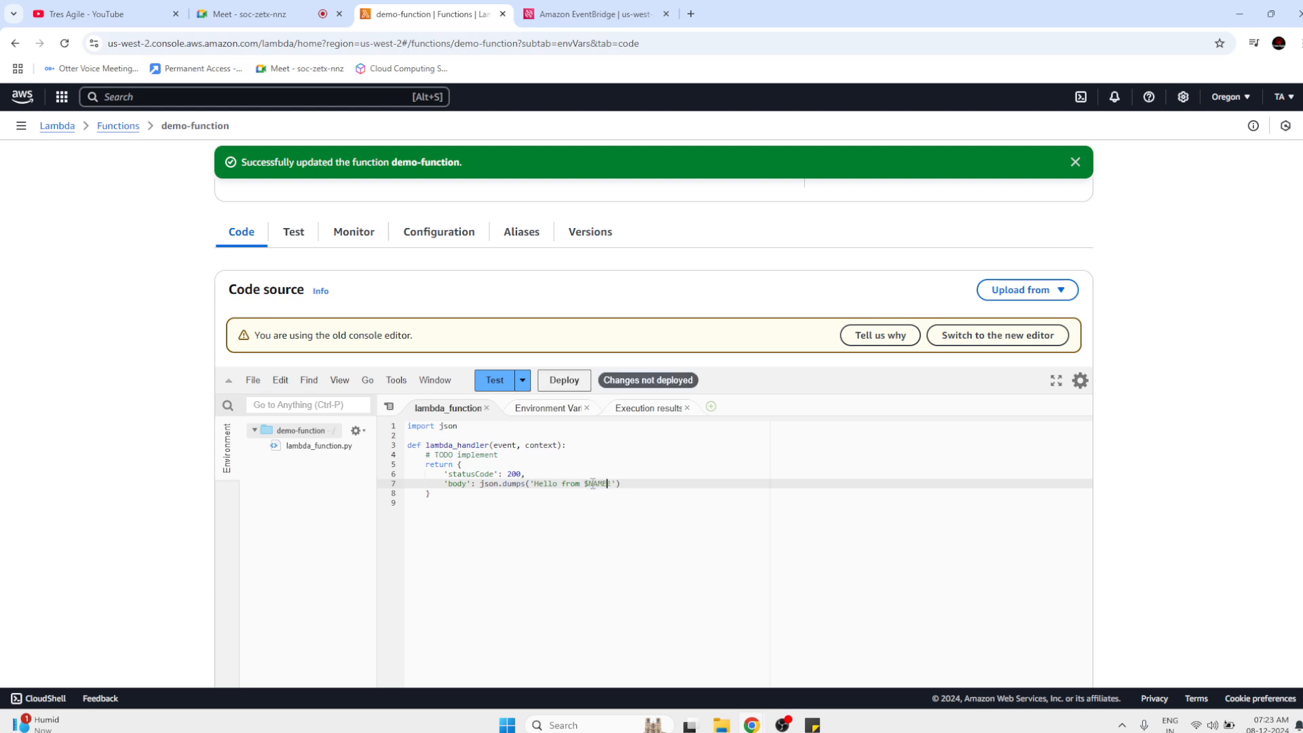
pyautogui.click(620, 525)
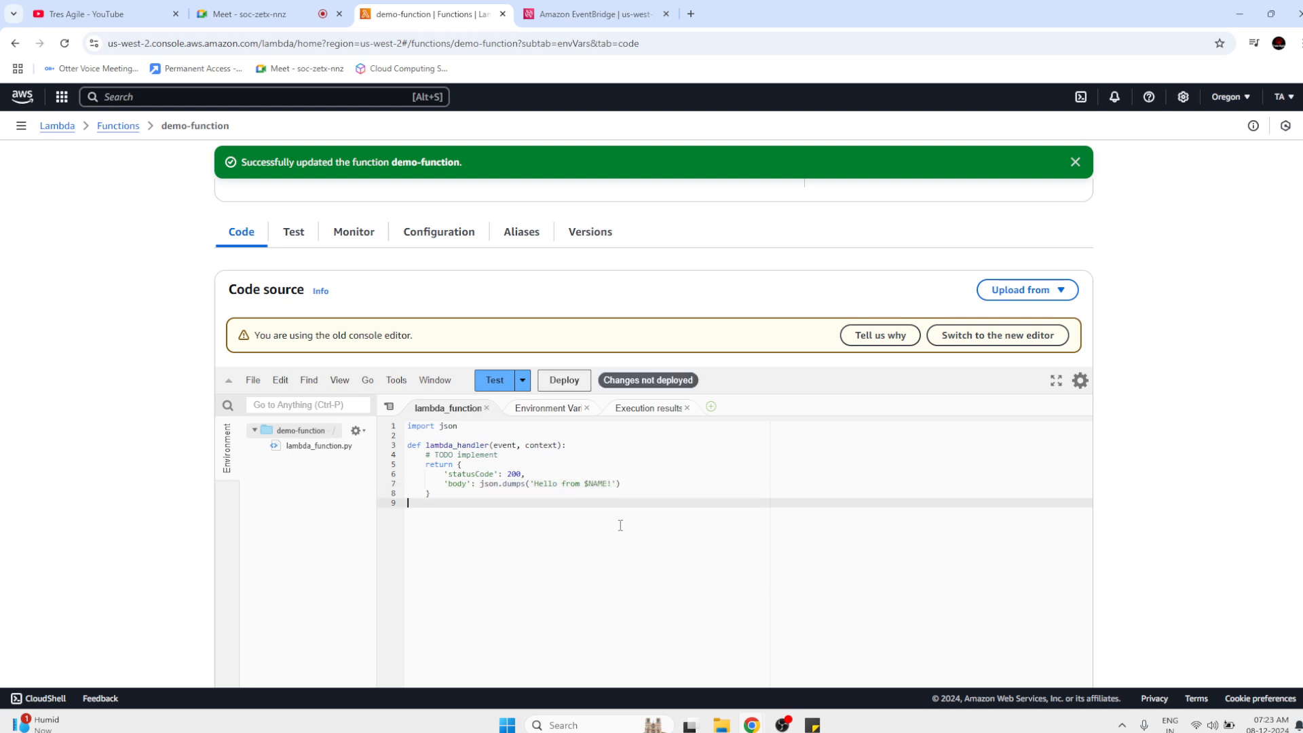
# Deploy and test the 'Hello from $NAME!' version of the handler.
pyautogui.click(562, 378)
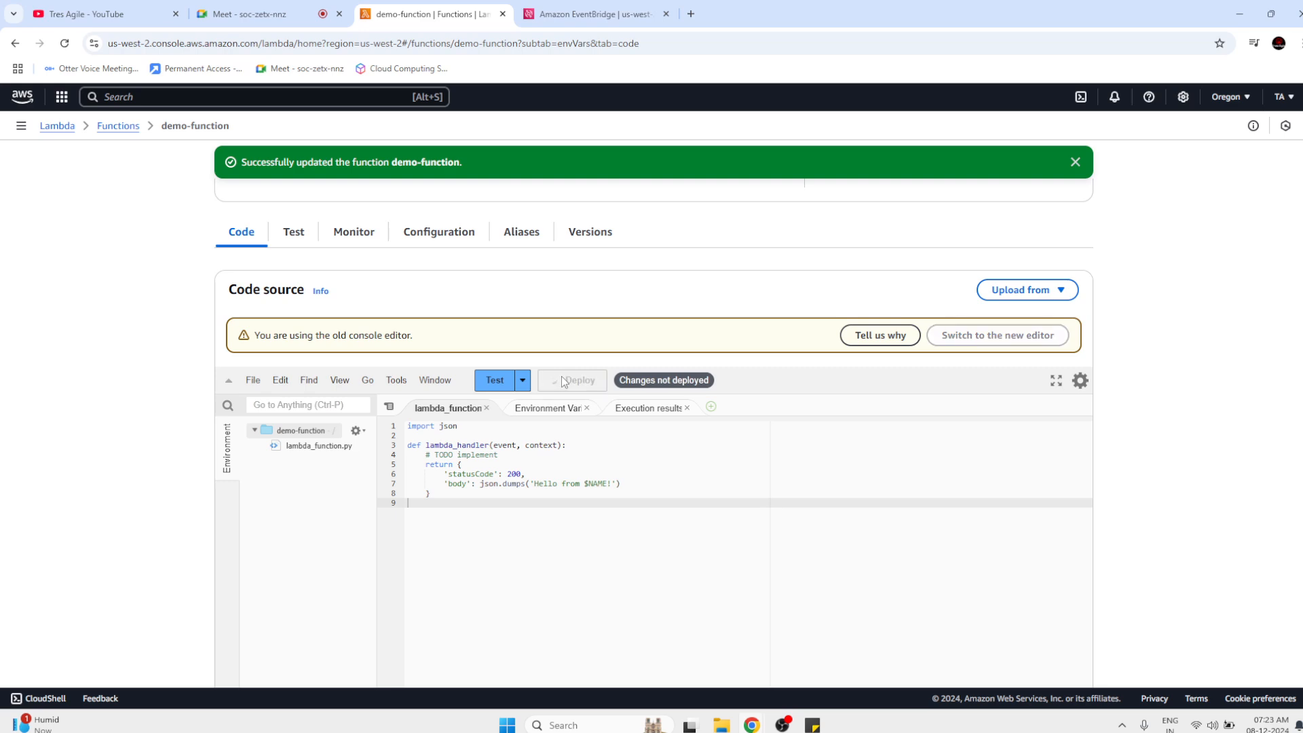
pyautogui.click(485, 384)
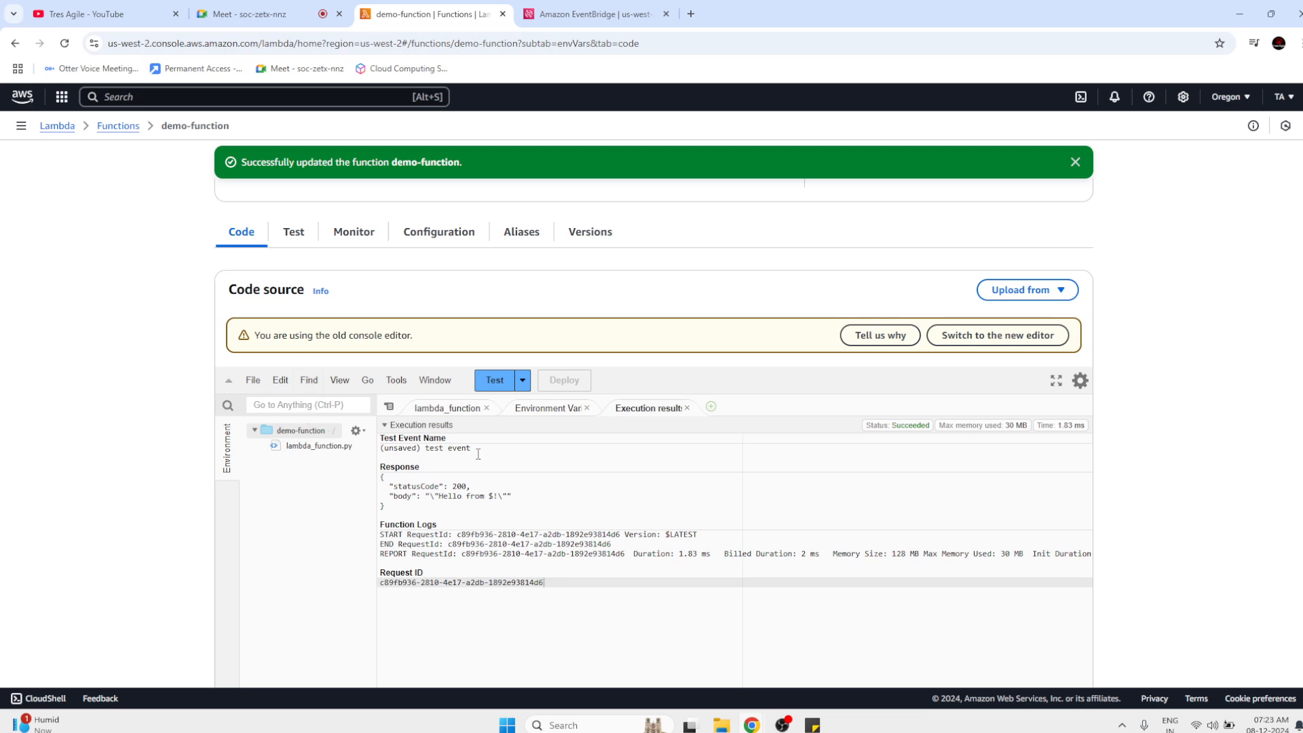
pyautogui.click(442, 408)
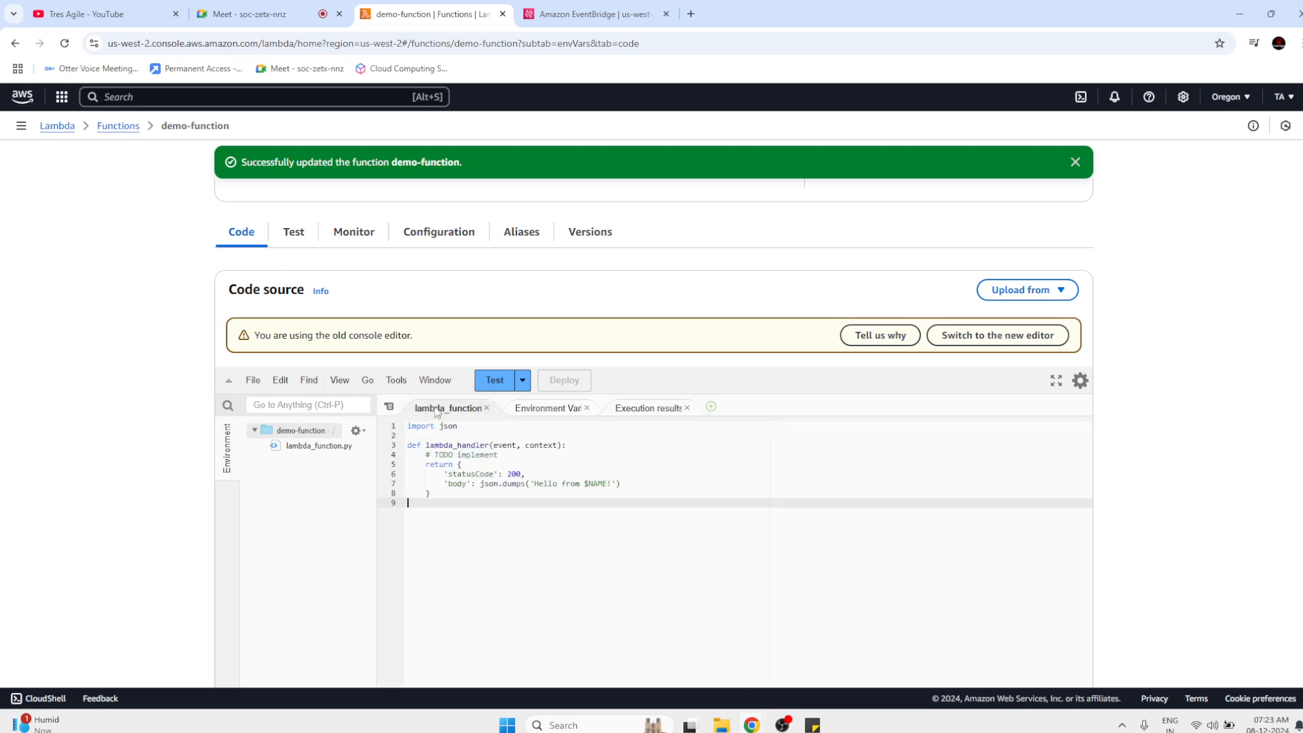
# Change $NAME to ${NAME}, redeploy and test; the response still shows ${NAME} literally.
pyautogui.click(589, 483)
pyautogui.write('{')
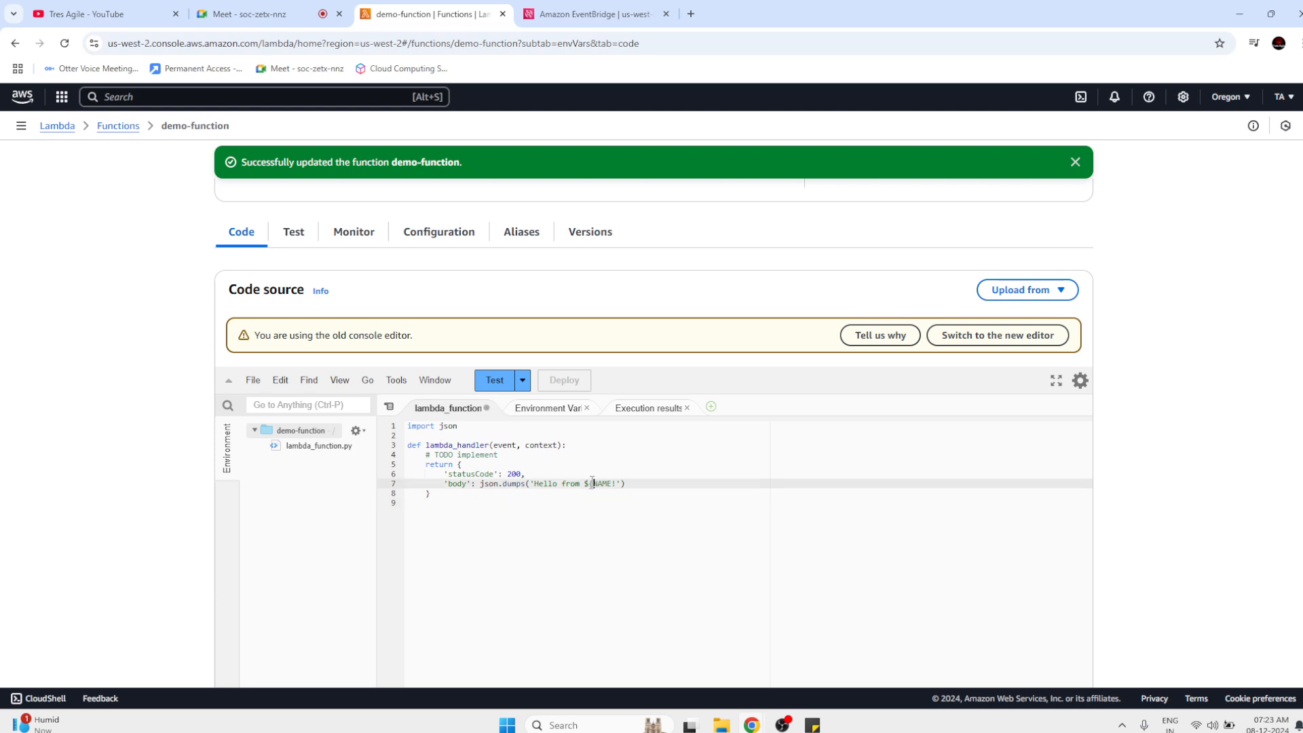
pyautogui.press('Right')
pyautogui.press('Right')
pyautogui.press('Right')
pyautogui.write('}')
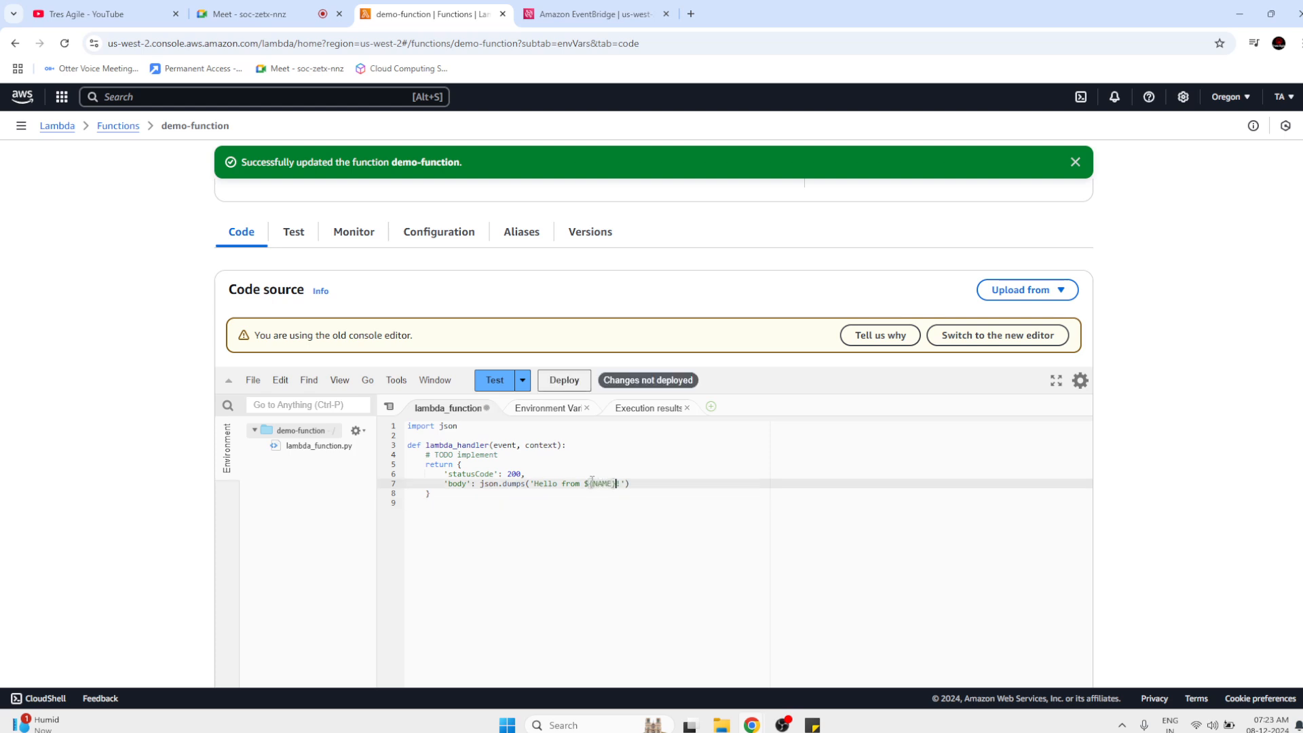
pyautogui.click(572, 379)
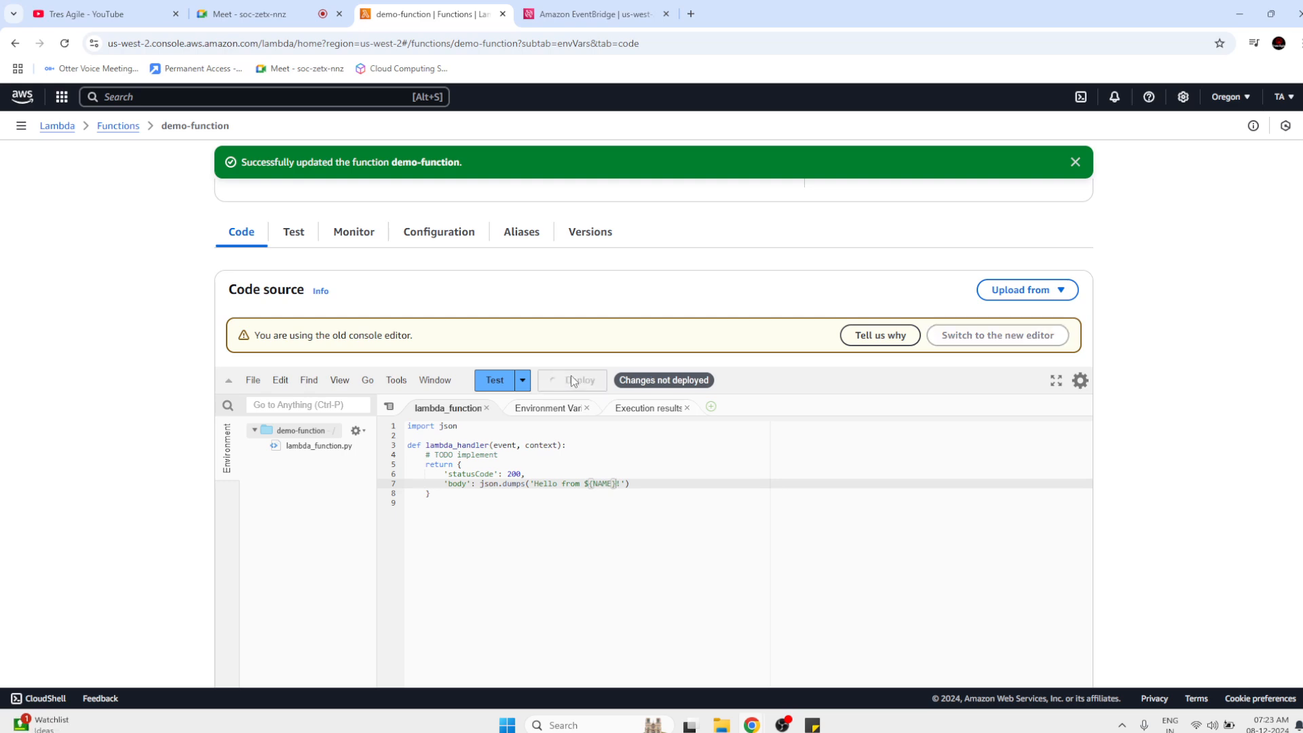
pyautogui.click(500, 385)
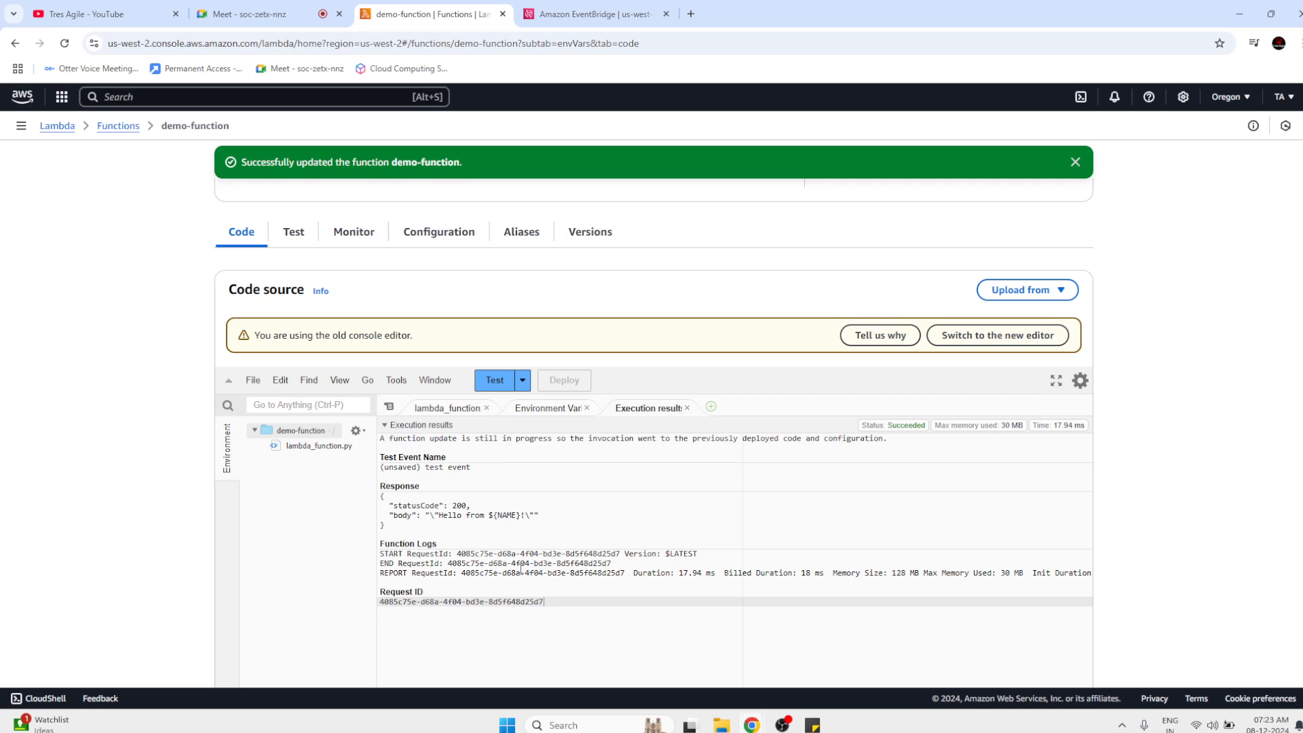
pyautogui.click(419, 410)
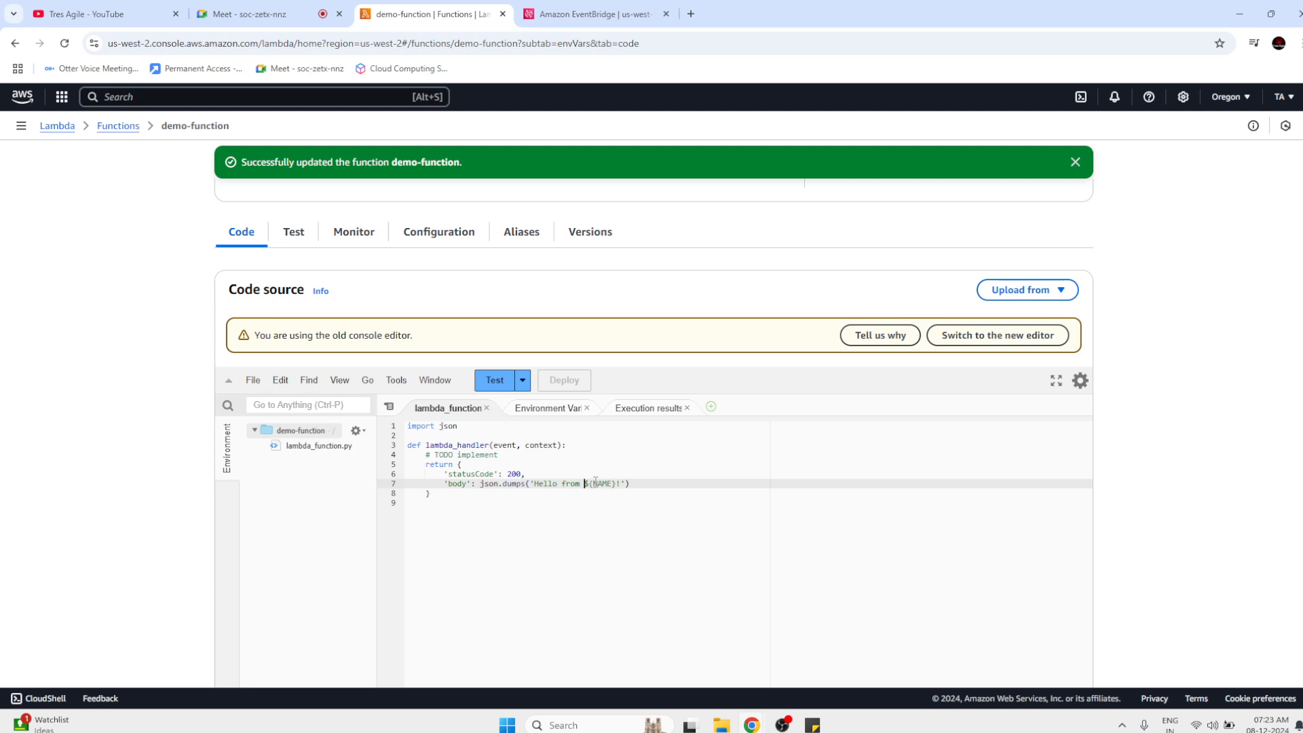
# Change line 7 to return 'Hello from env.${NAME}!', deploy and test it, then view environment variables.
pyautogui.click(585, 483)
pyautogui.write('env.')
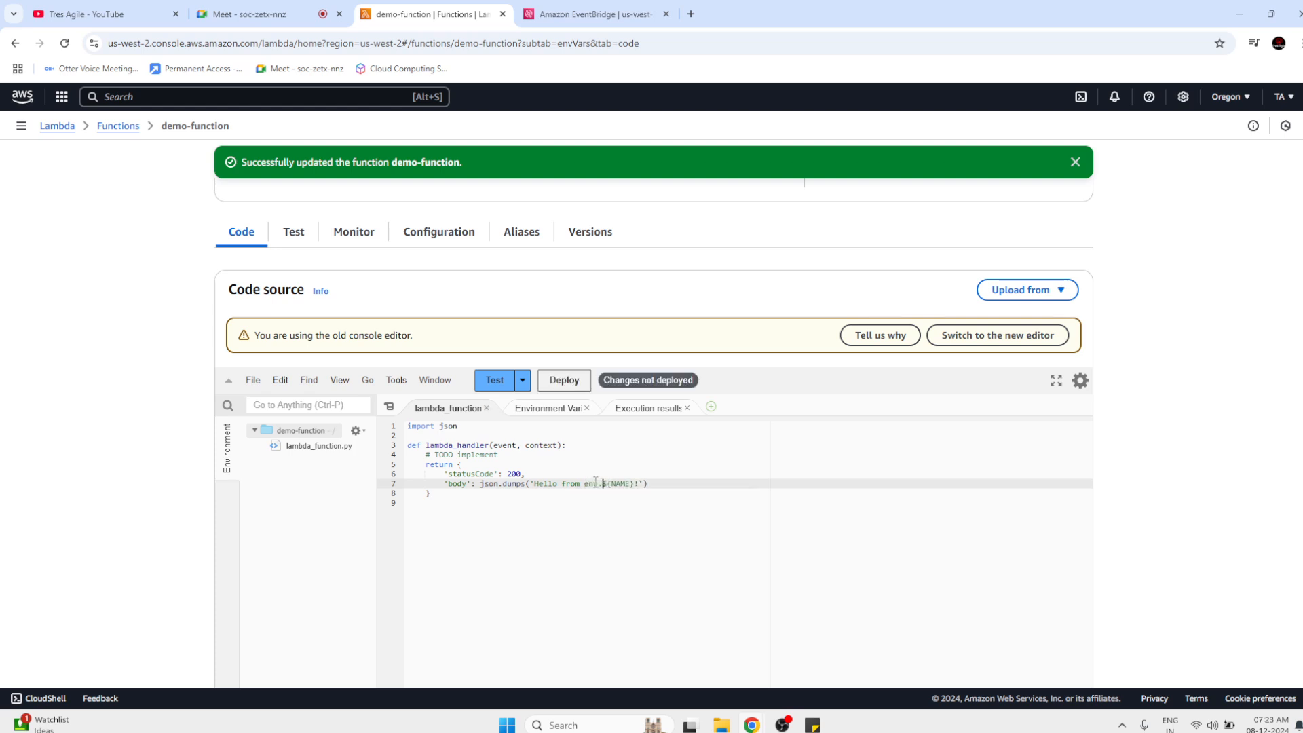
pyautogui.click(572, 385)
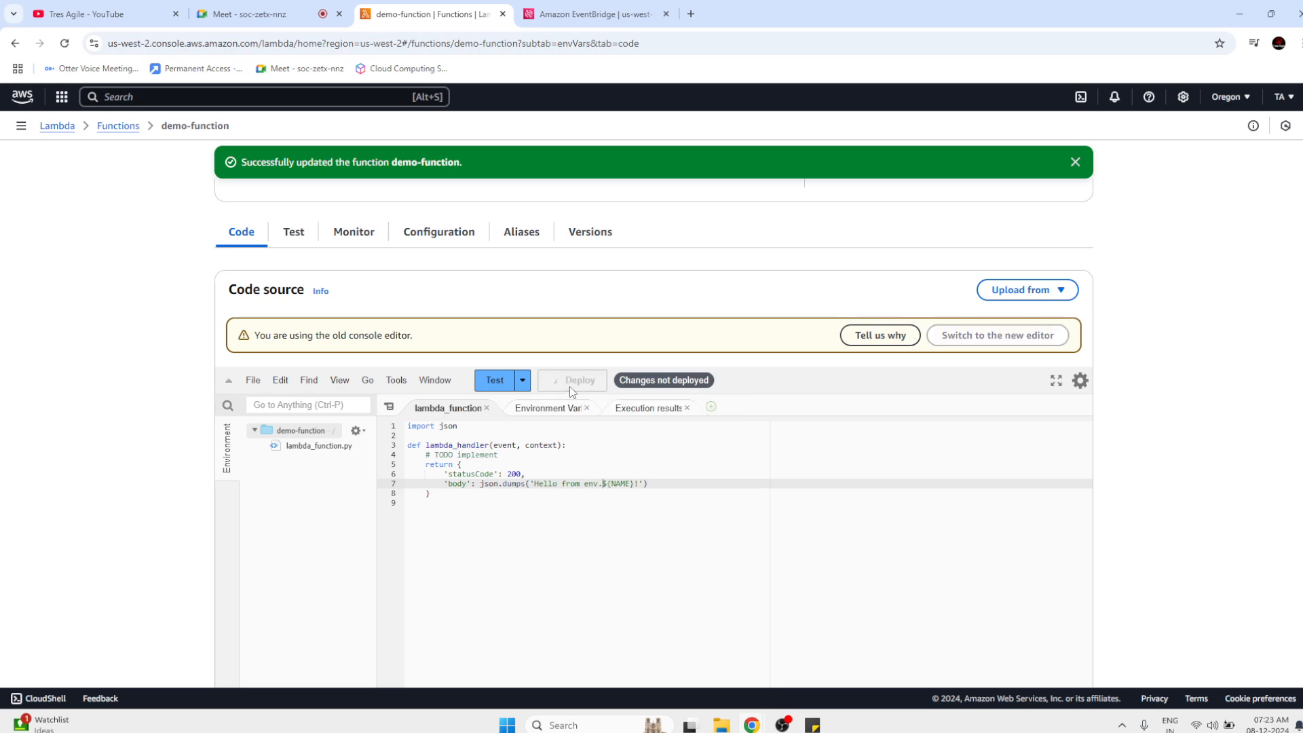
pyautogui.click(489, 386)
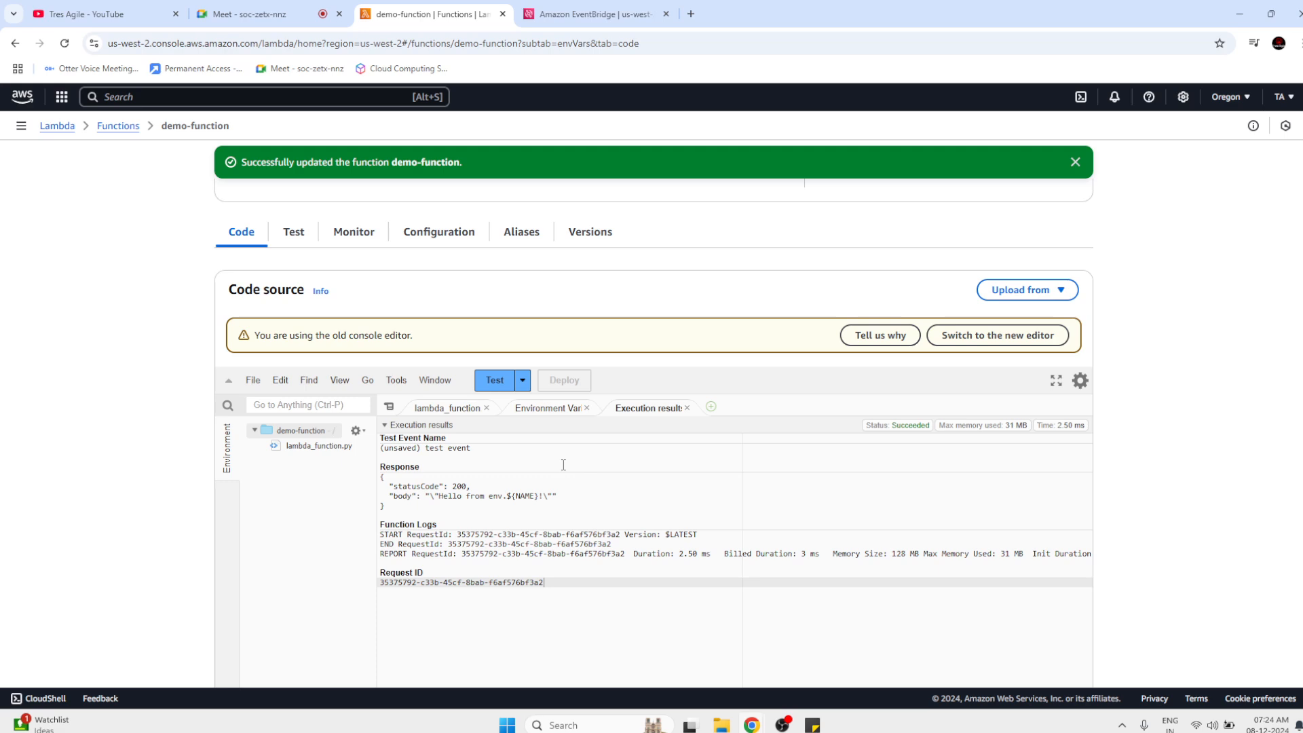
pyautogui.click(428, 237)
# Return from the environment variables to demo-function's Python code editor.
pyautogui.moveTo(412, 389); pyautogui.dragTo(375, 389)
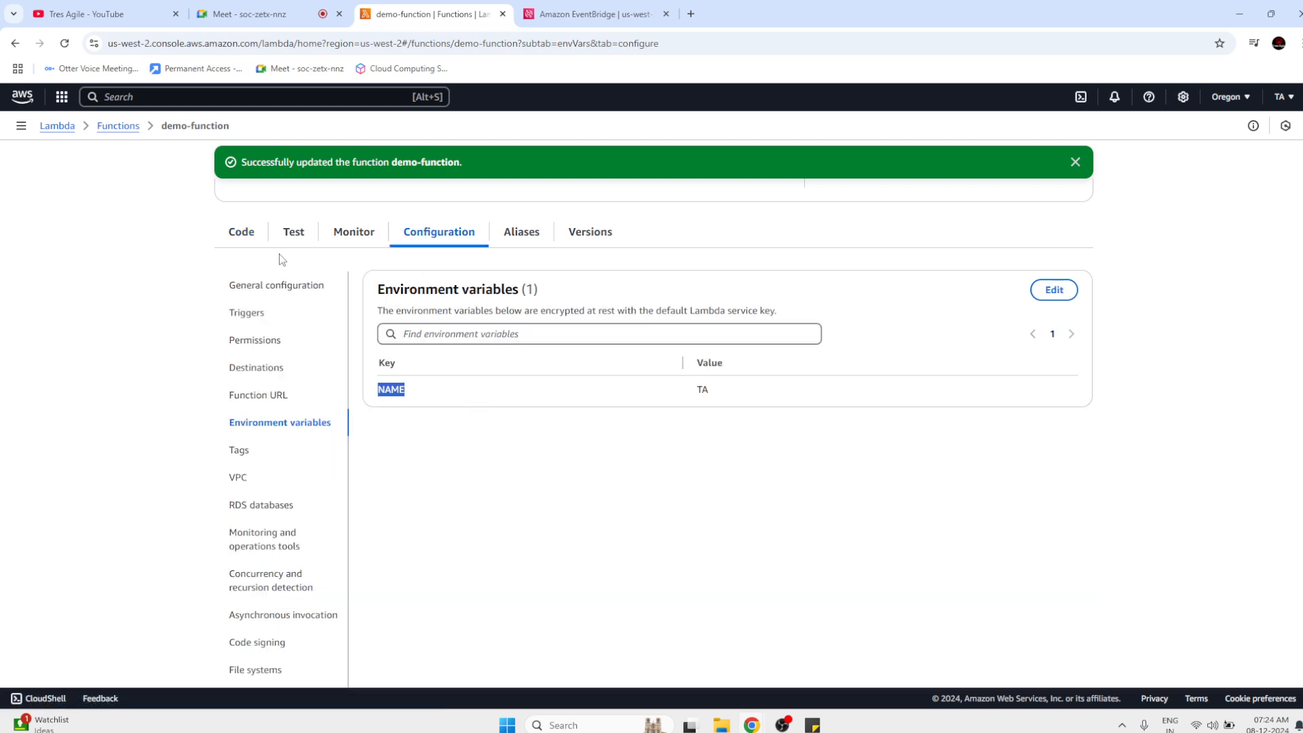
pyautogui.click(238, 231)
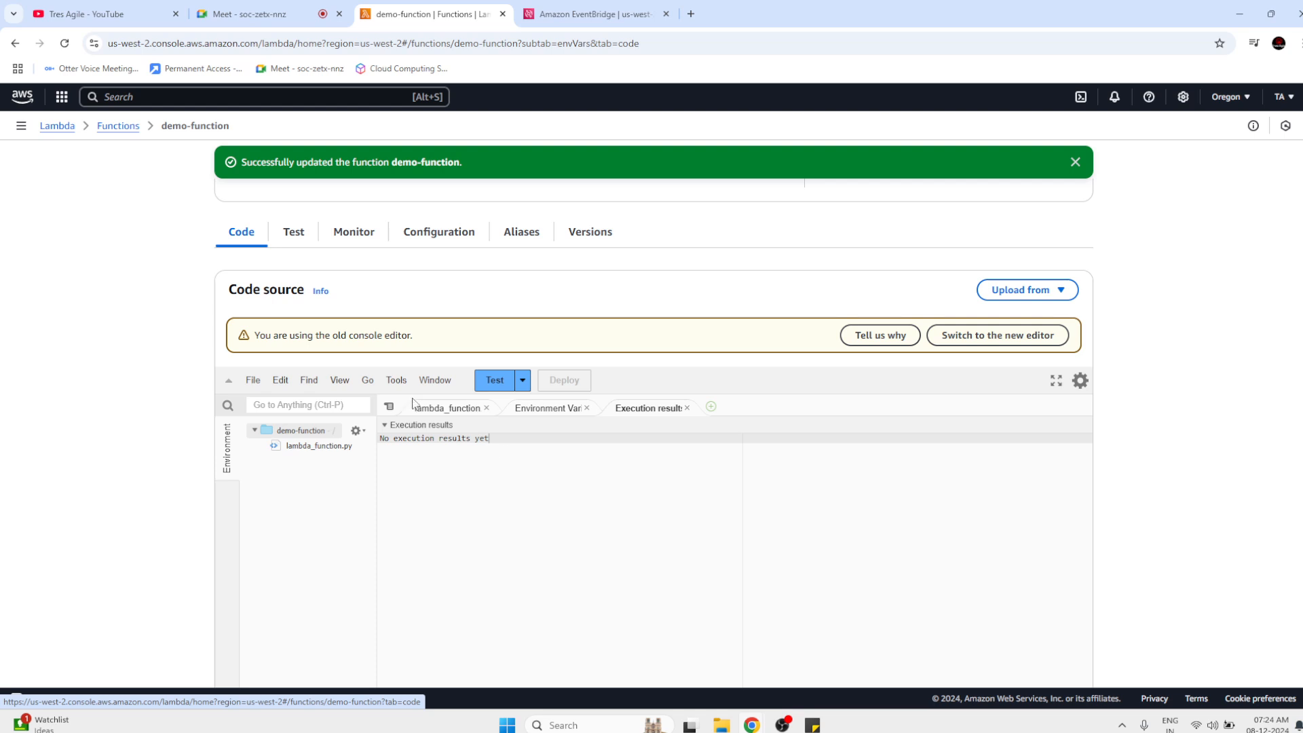
pyautogui.click(438, 406)
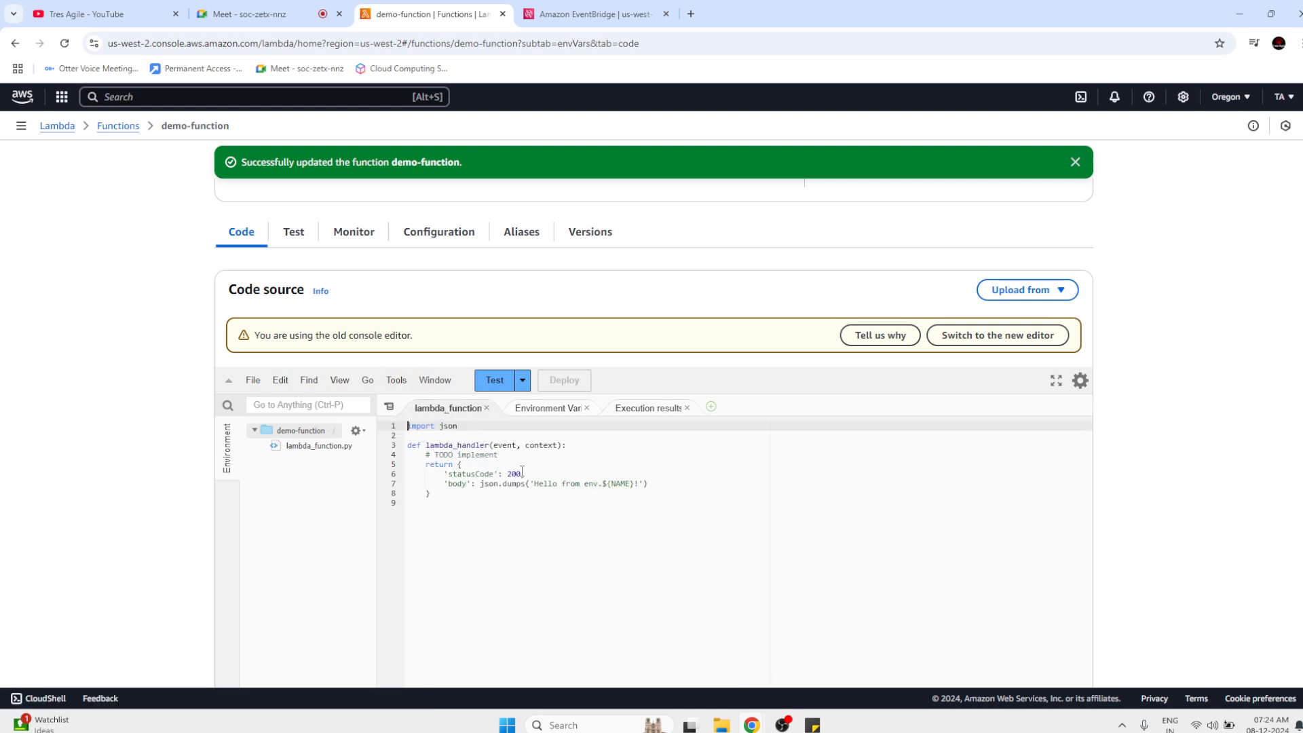
pyautogui.click(620, 485)
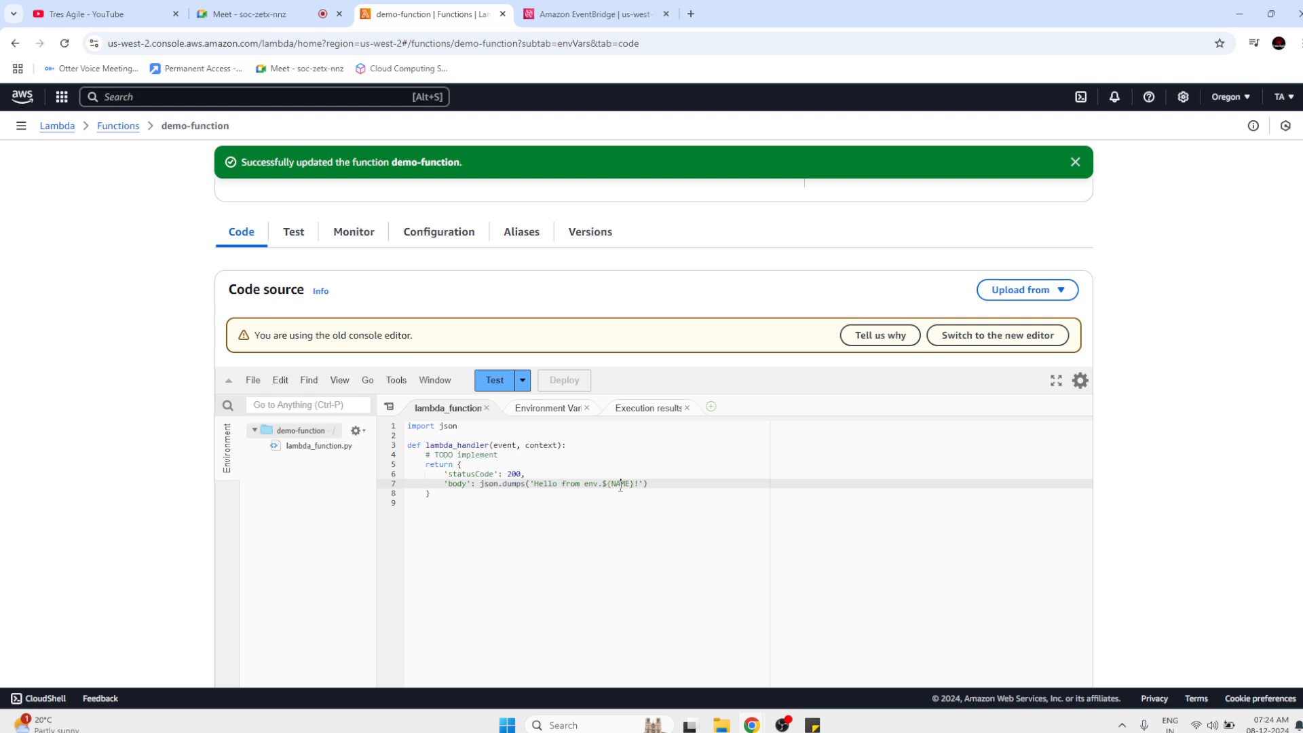
# Add an 'import os' line below the json import and save.
pyautogui.click(485, 428)
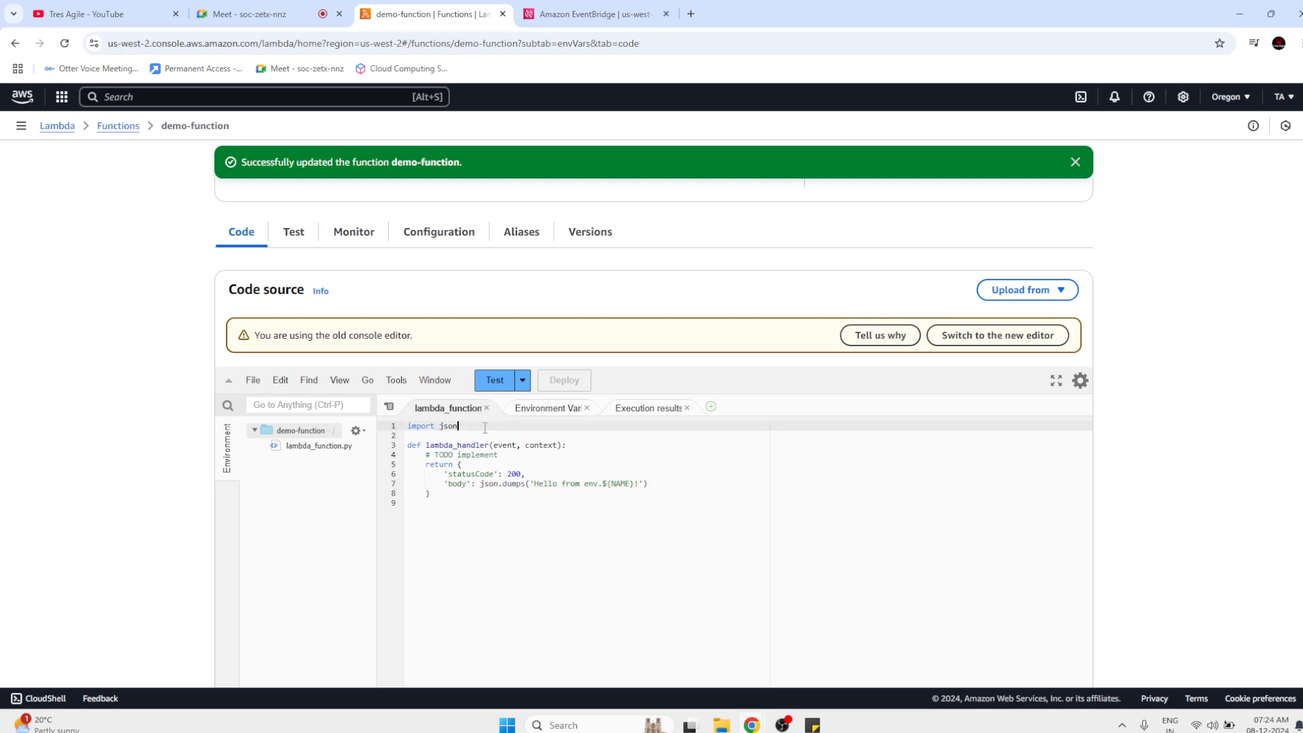
pyautogui.write("'")
pyautogui.press('BackSpace')
pyautogui.press('Return')
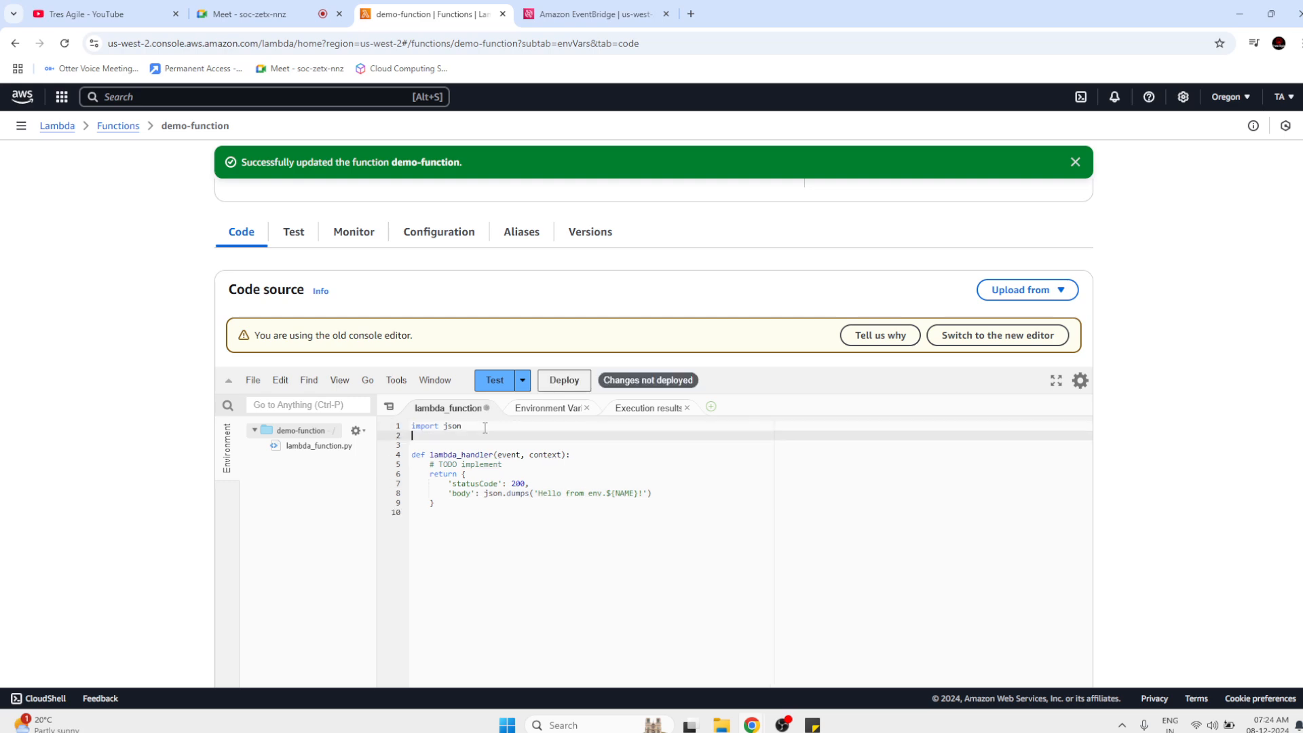
pyautogui.write('import os')
pyautogui.hotkey('ctrl', 's')
# Rewrite line 8's placeholder as os.gegtenv('NAME') in the returned greeting.
pyautogui.click(620, 491)
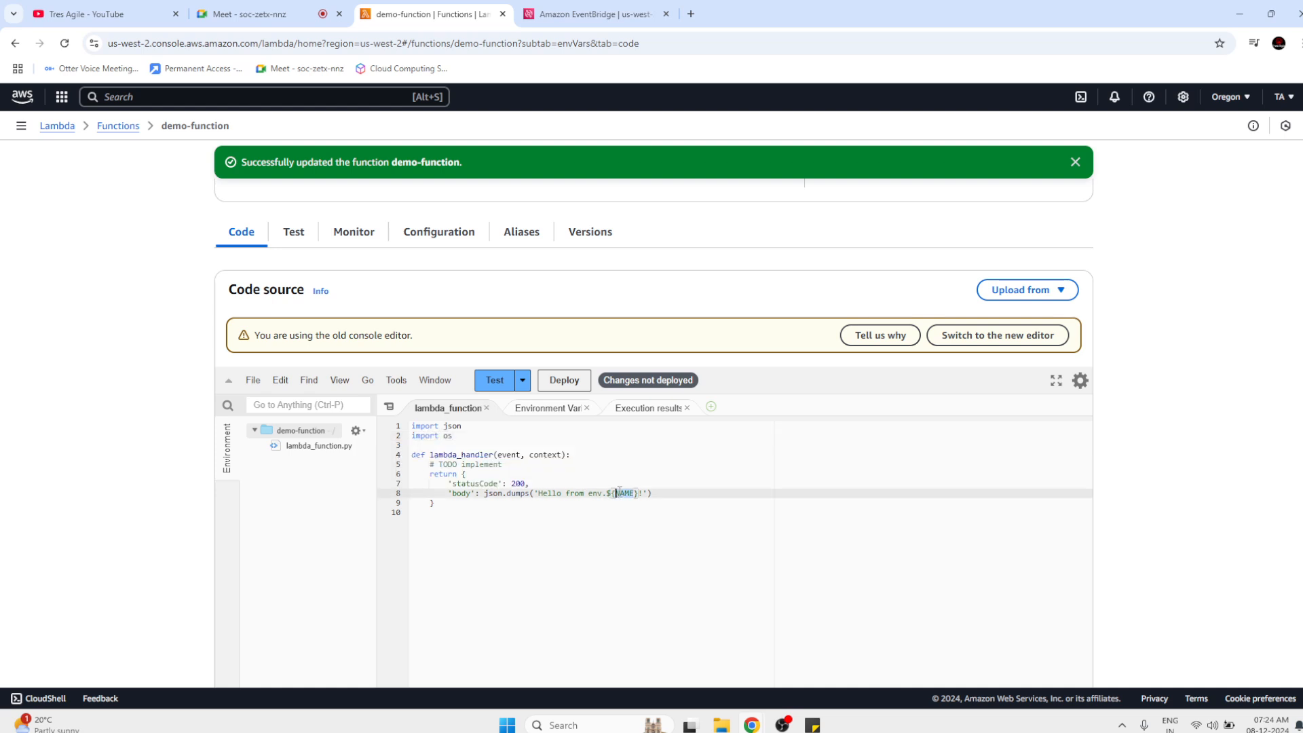
pyautogui.press('Left')
pyautogui.press('Left')
pyautogui.press('Left')
pyautogui.press('Right')
pyautogui.press('BackSpace')
pyautogui.press('BackSpace')
pyautogui.press('BackSpace')
pyautogui.press('BackSpace')
pyautogui.press('BackSpace')
pyautogui.press('BackSpace')
pyautogui.write('os.gegtenv')
pyautogui.write("('")
pyautogui.press('Right')
pyautogui.press('Right')
pyautogui.press('Delete')
pyautogui.press('Delete')
pyautogui.write("')")
pyautogui.click(631, 558)
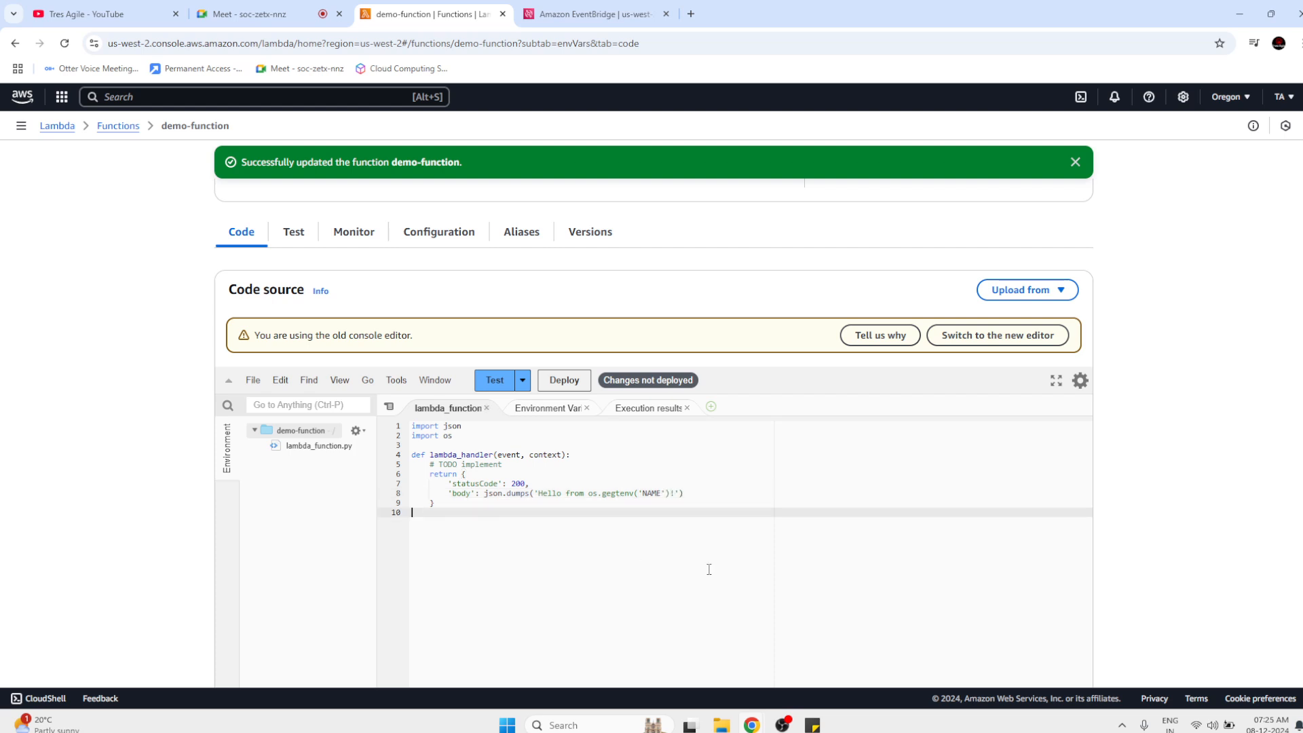
# Correct the gegtenv typo to getenv and deploy the updated code.
pyautogui.click(617, 493)
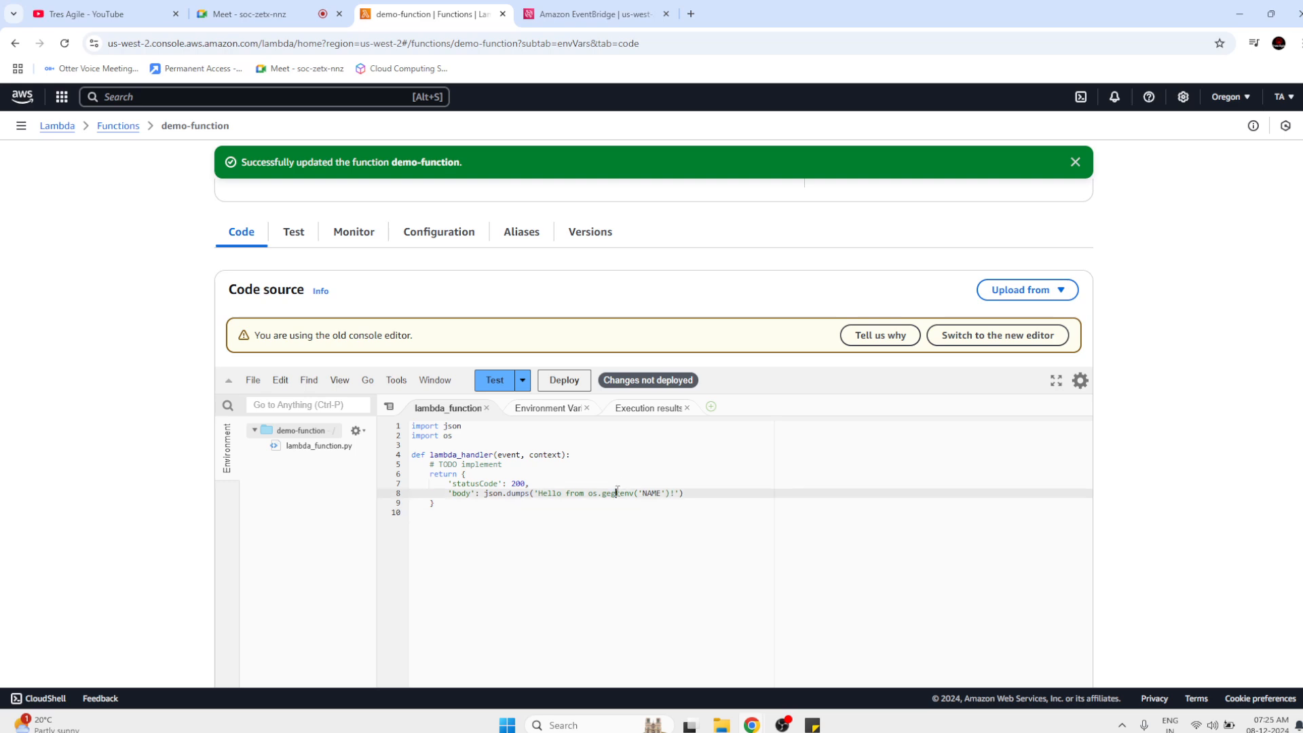
pyautogui.press('BackSpace')
pyautogui.click(671, 511)
pyautogui.click(575, 387)
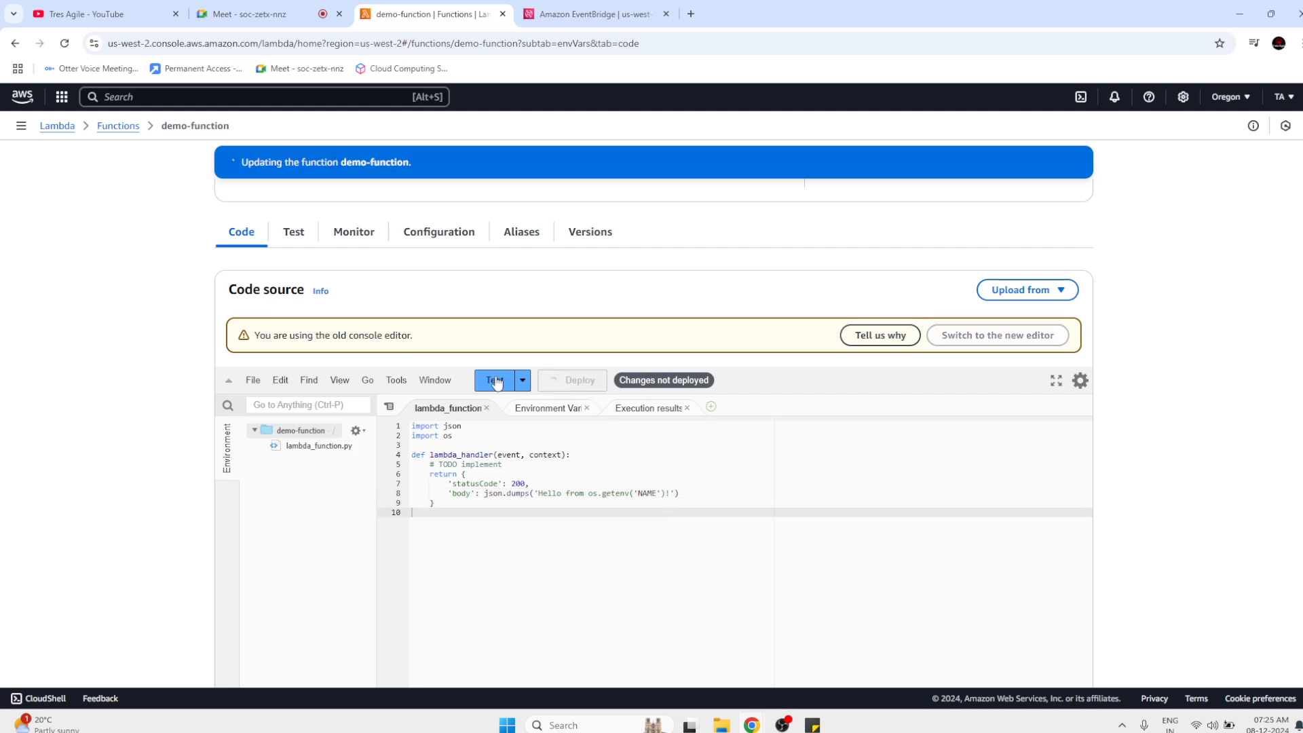
# Test demo-function, see the line-8 syntax error, inspect the getenv call, then switch to Meet.
pyautogui.click(494, 380)
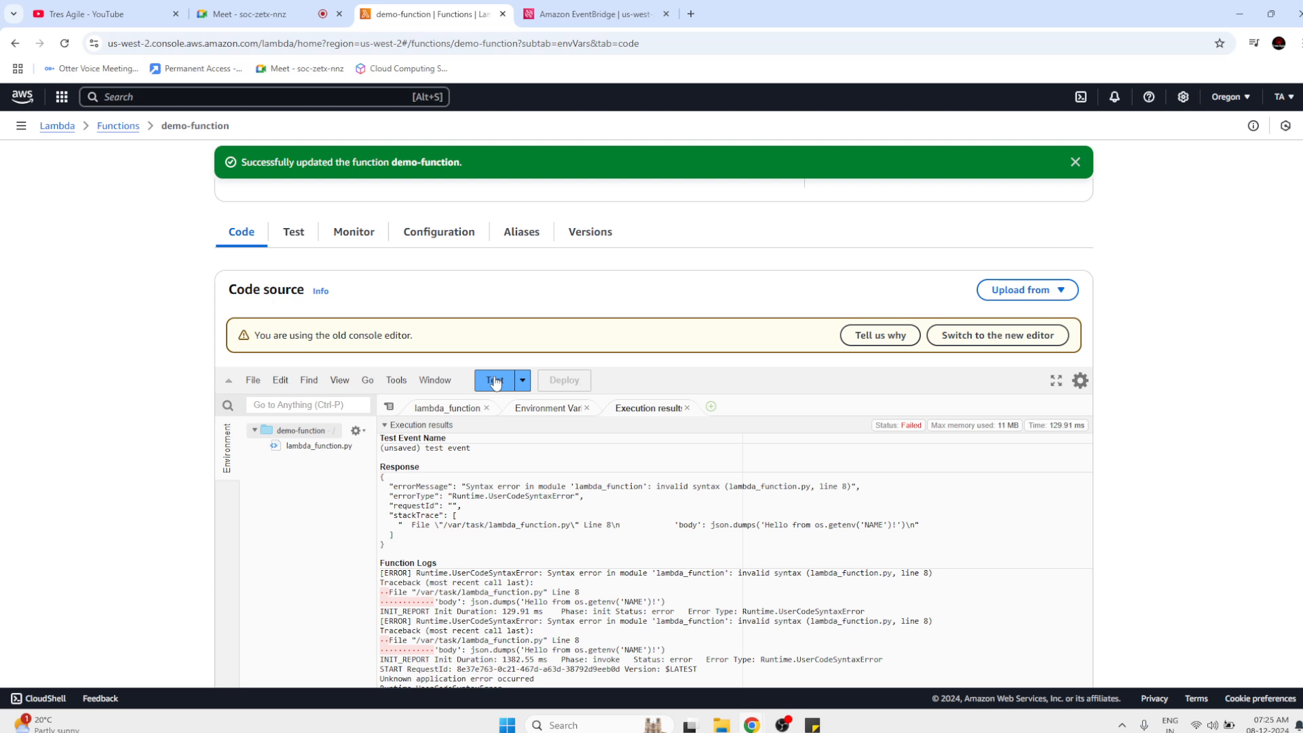
pyautogui.click(452, 409)
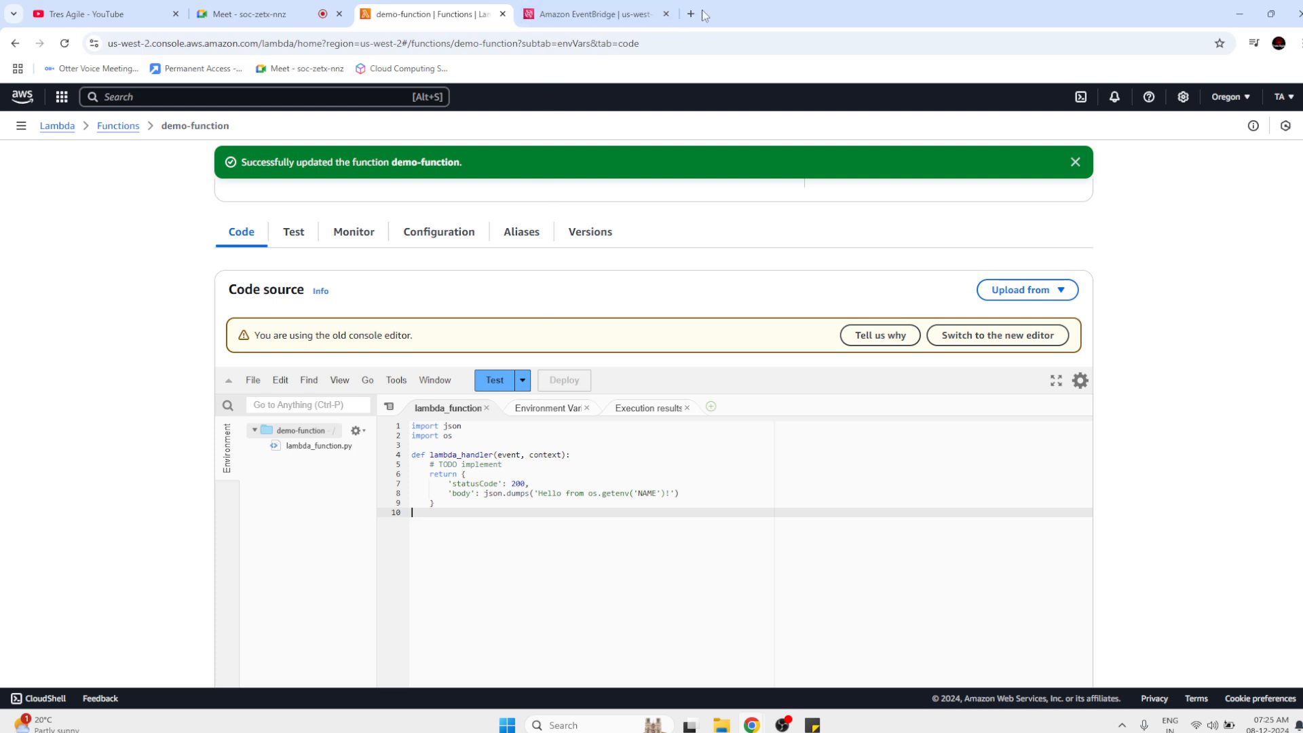
pyautogui.doubleClick(651, 495)
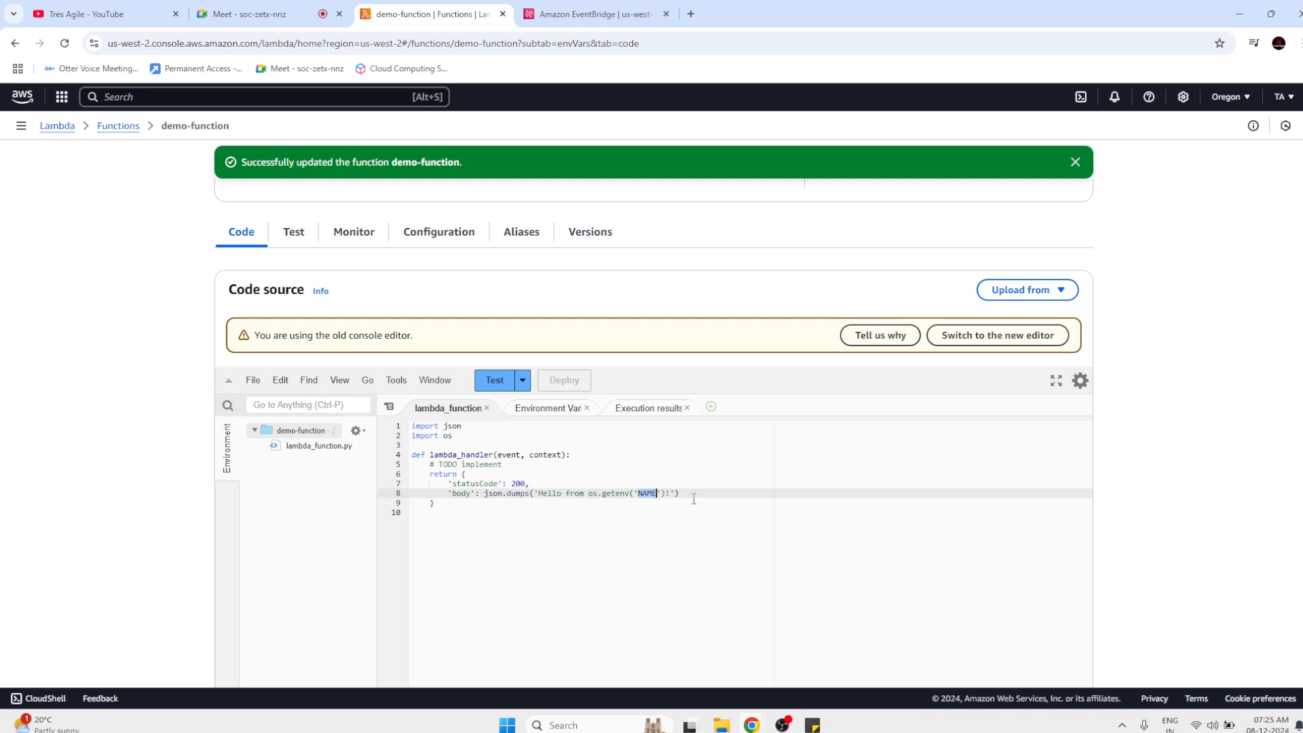
pyautogui.press('Left')
pyautogui.press('Left')
pyautogui.press('Left')
pyautogui.press('Left')
pyautogui.press('Left')
pyautogui.click(263, 8)
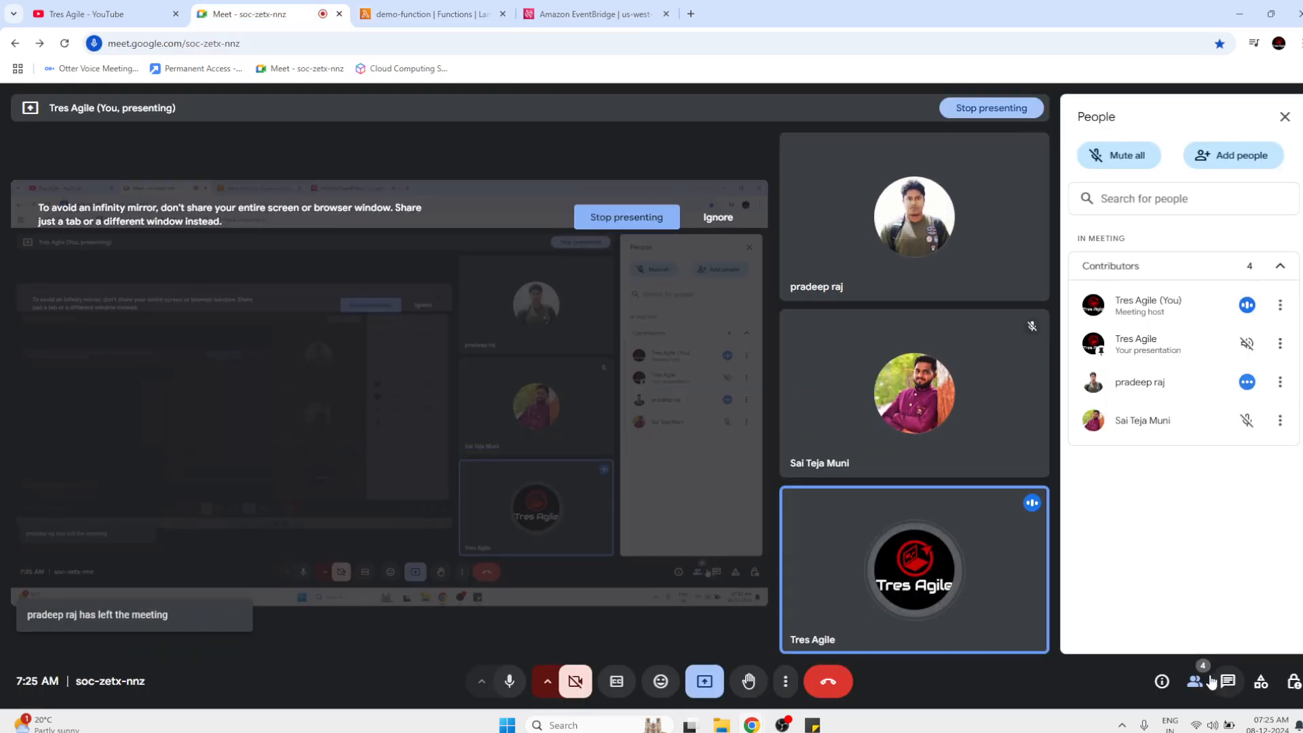
# Open the Meet in-call messages panel, then return to demo-function's code in the Lambda tab.
pyautogui.click(1227, 681)
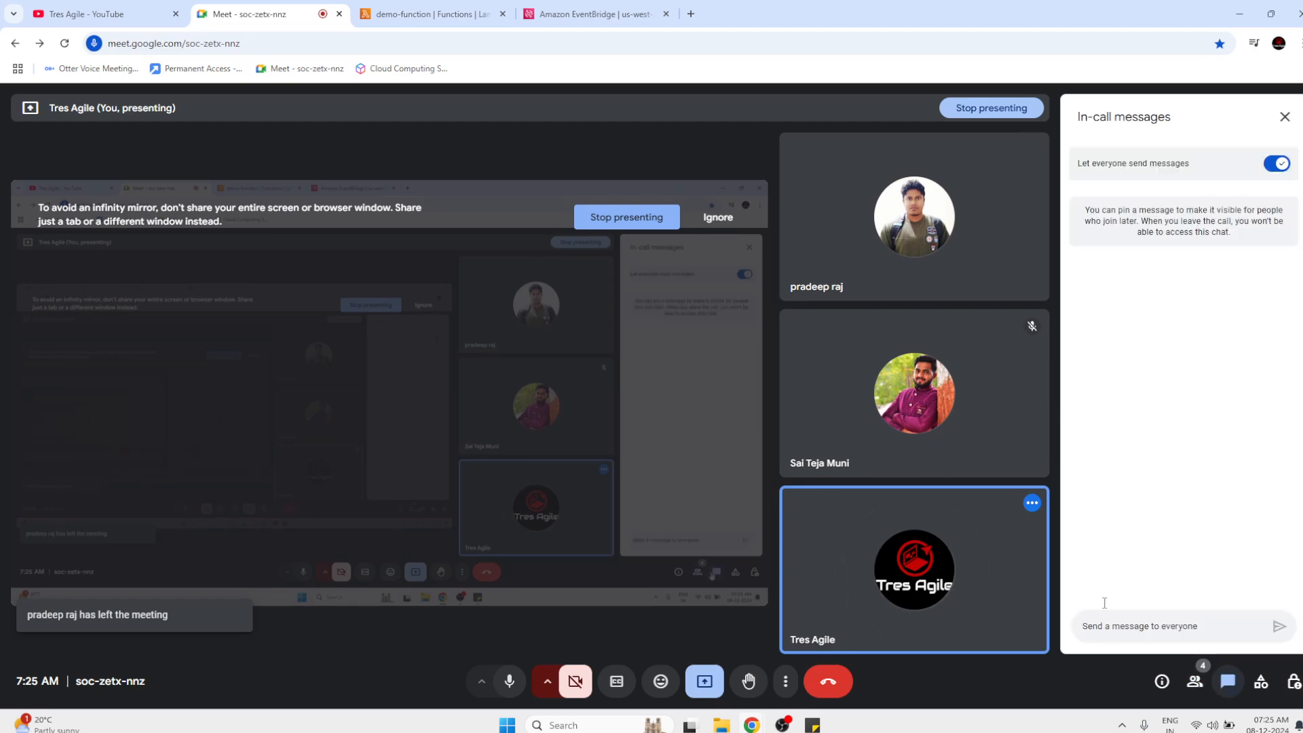
pyautogui.click(435, 12)
pyautogui.click(590, 12)
pyautogui.click(467, 7)
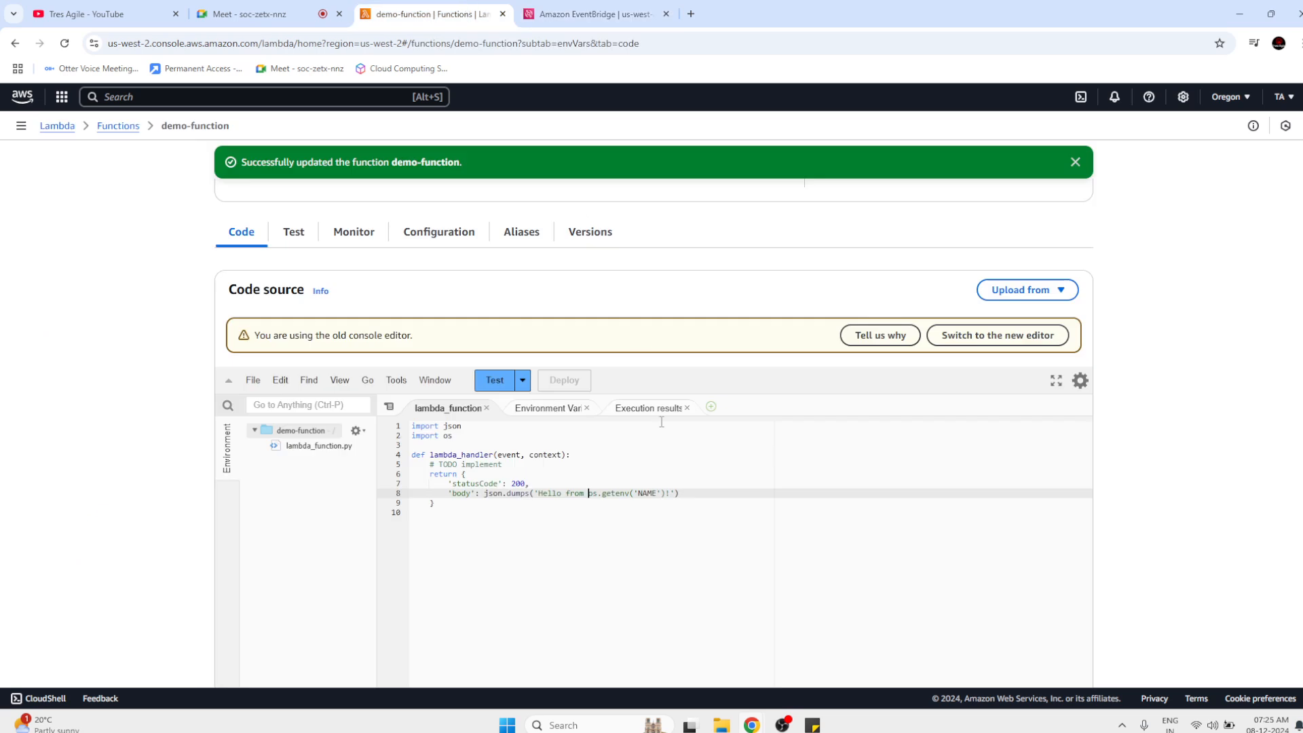
pyautogui.click(615, 503)
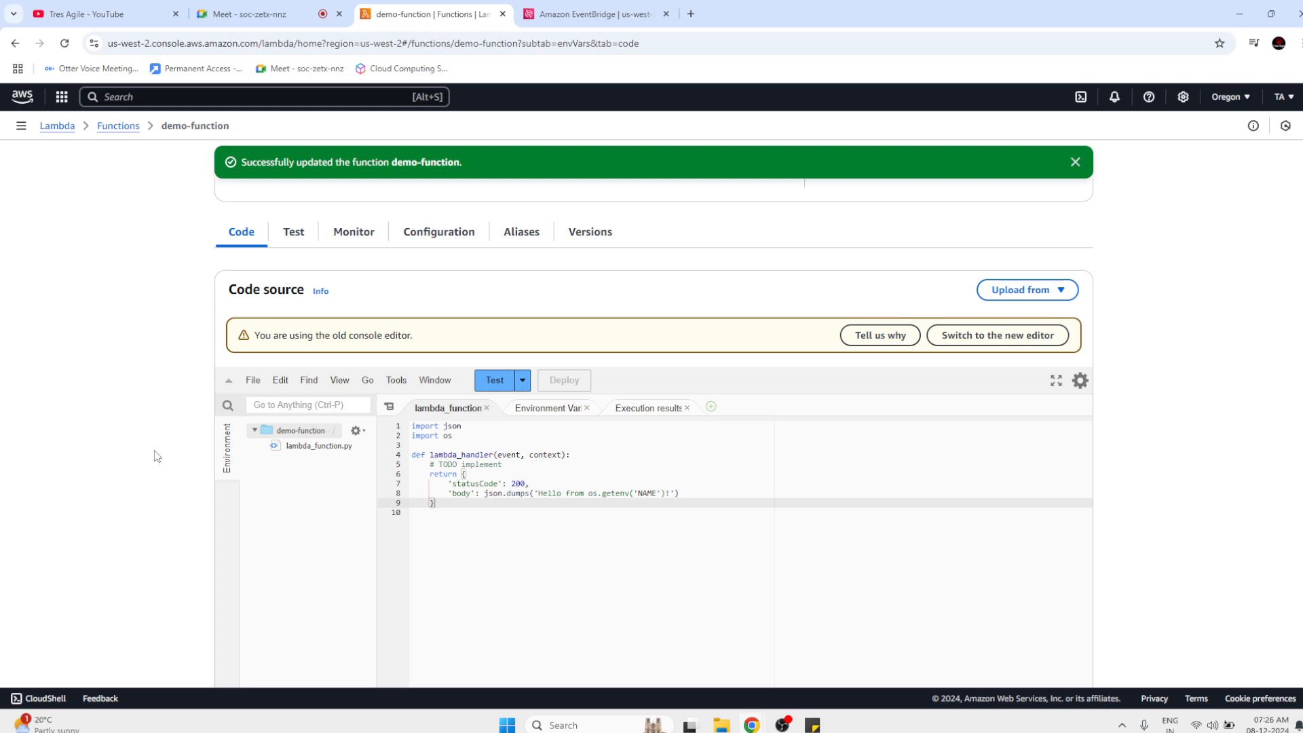
pyautogui.click(278, 9)
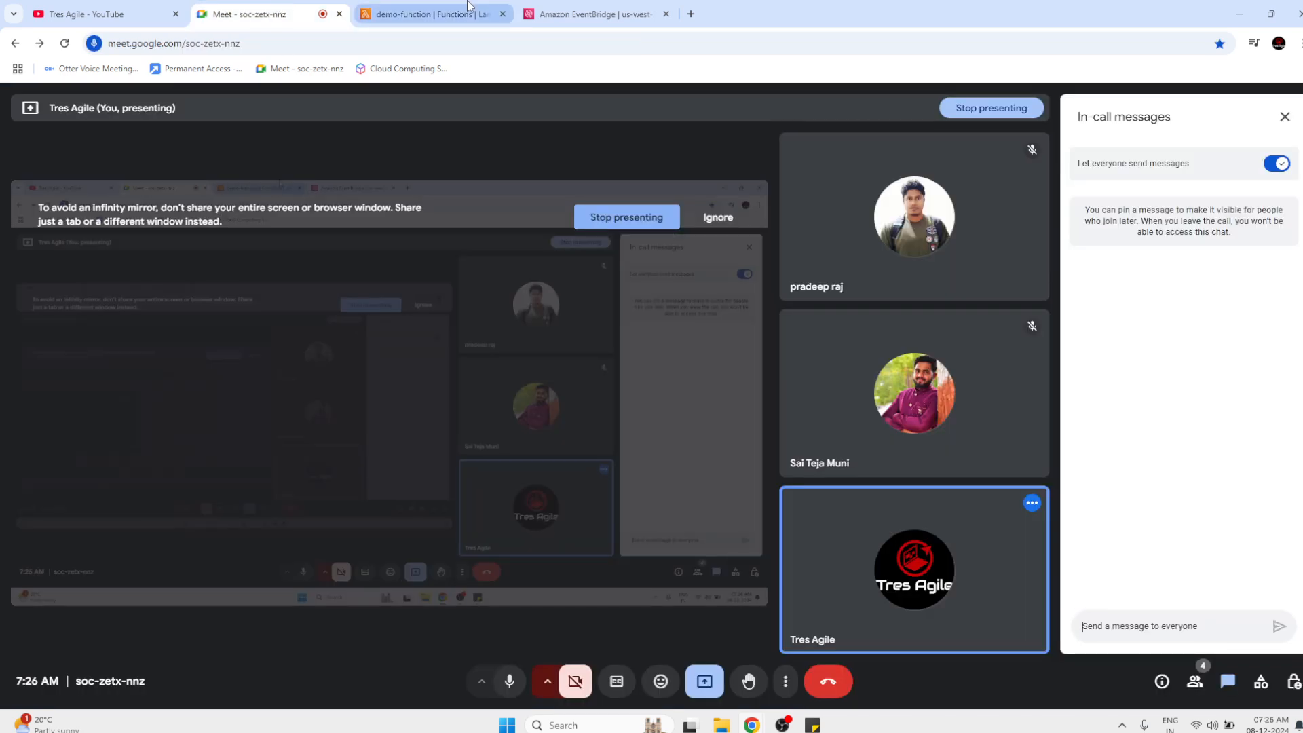
pyautogui.click(467, 8)
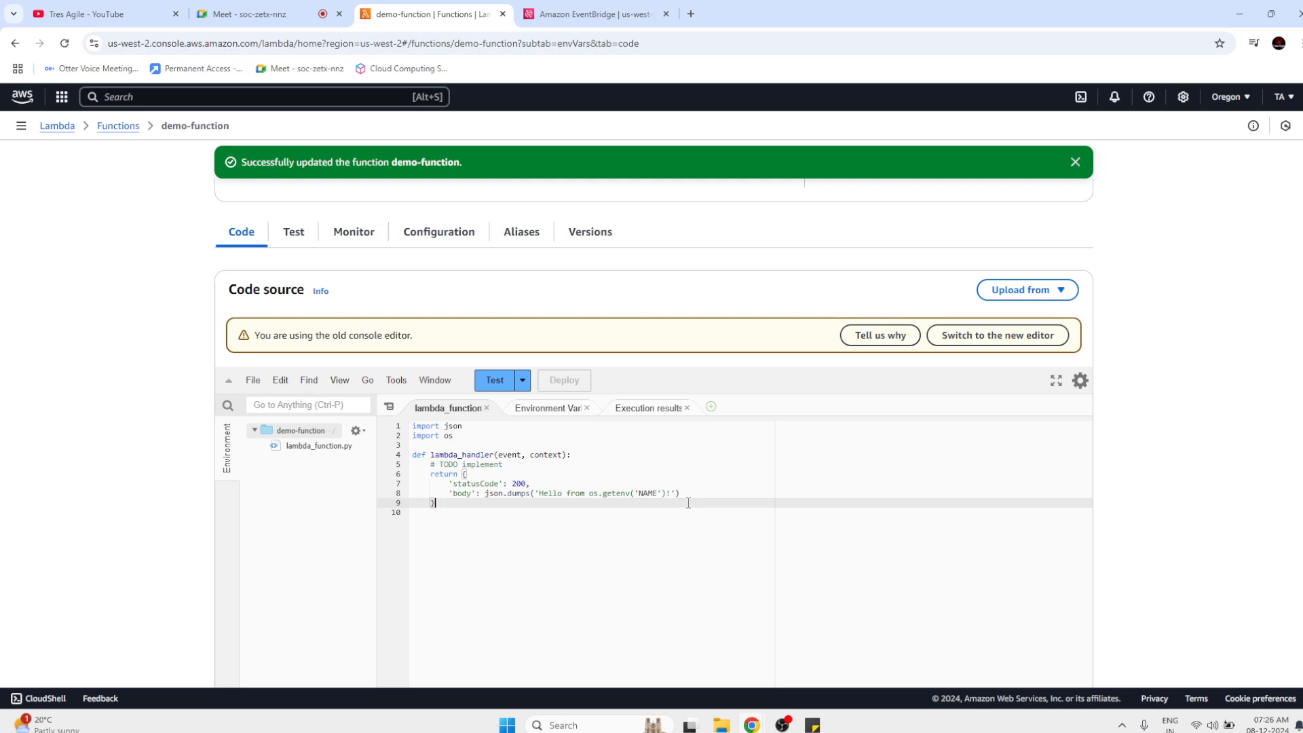
# Close the quote after 'Hello from' on line 8, drop the stray quote, redeploy and retest.
pyautogui.click(587, 493)
pyautogui.write("'")
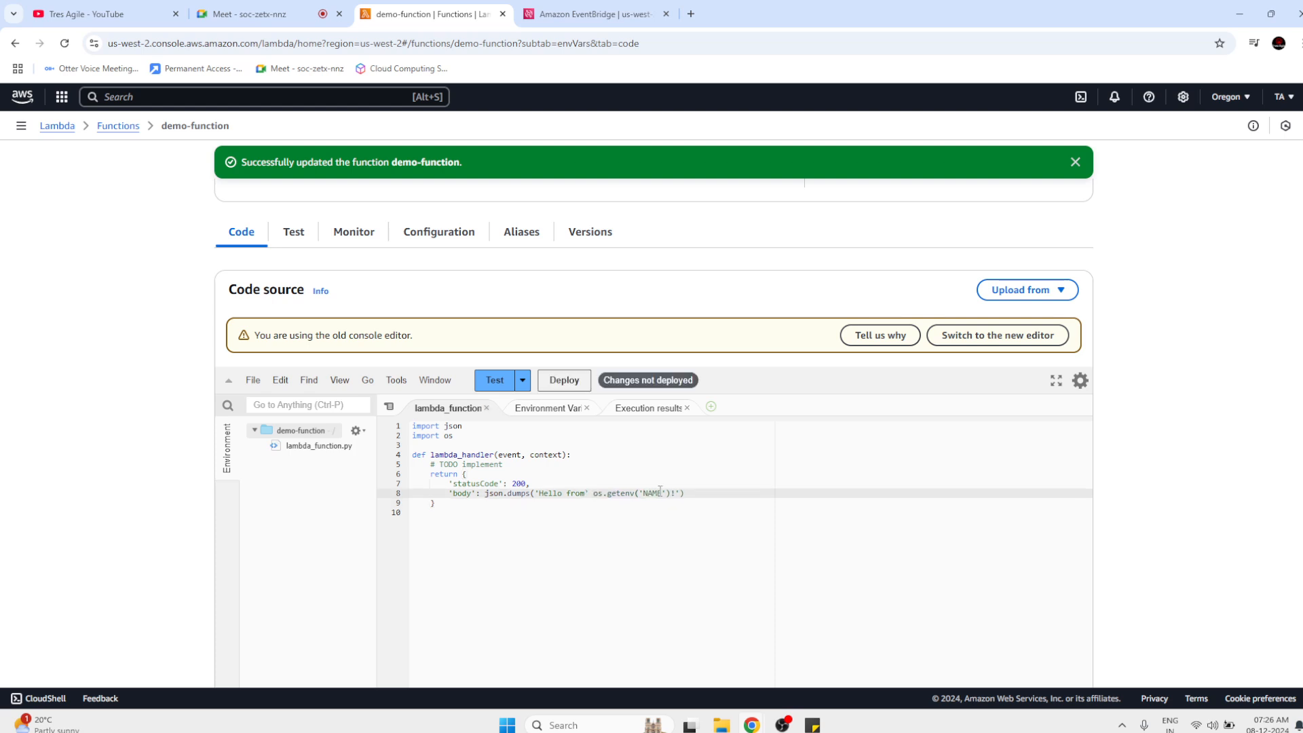
pyautogui.click(681, 493)
pyautogui.press('BackSpace')
pyautogui.click(582, 515)
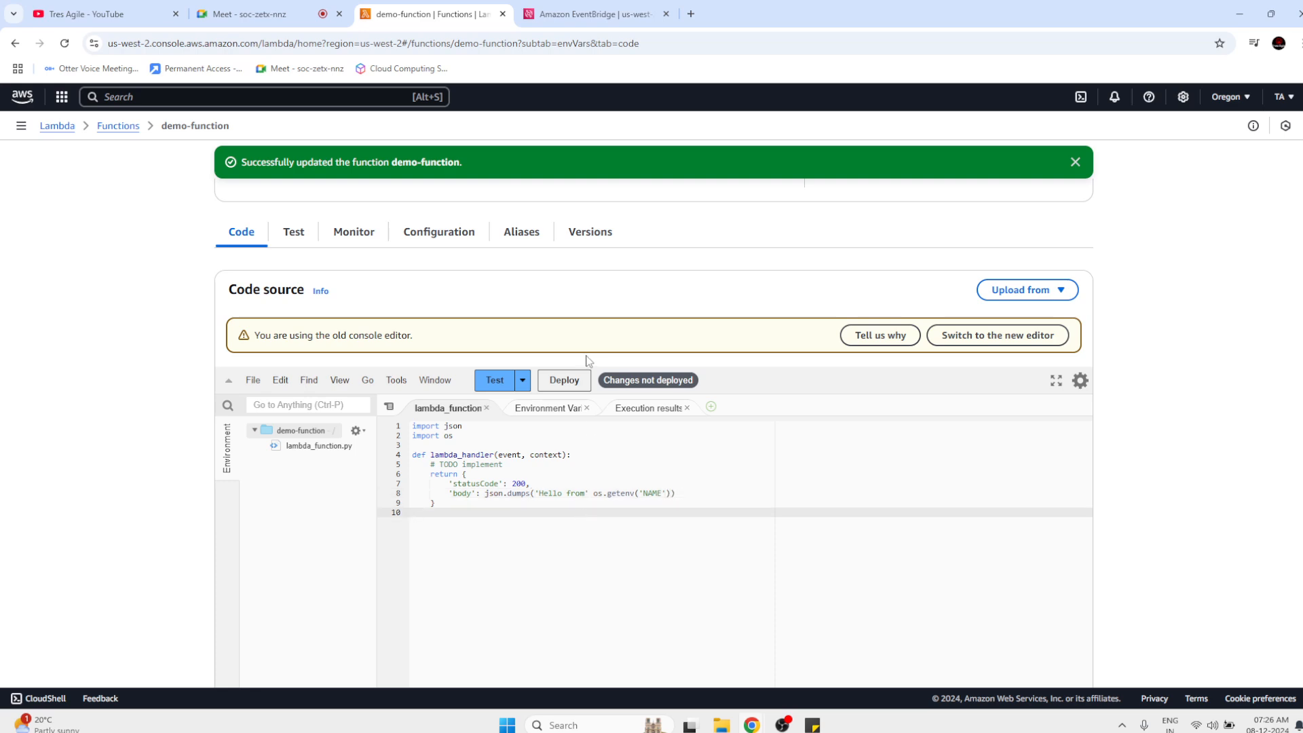
pyautogui.click(571, 381)
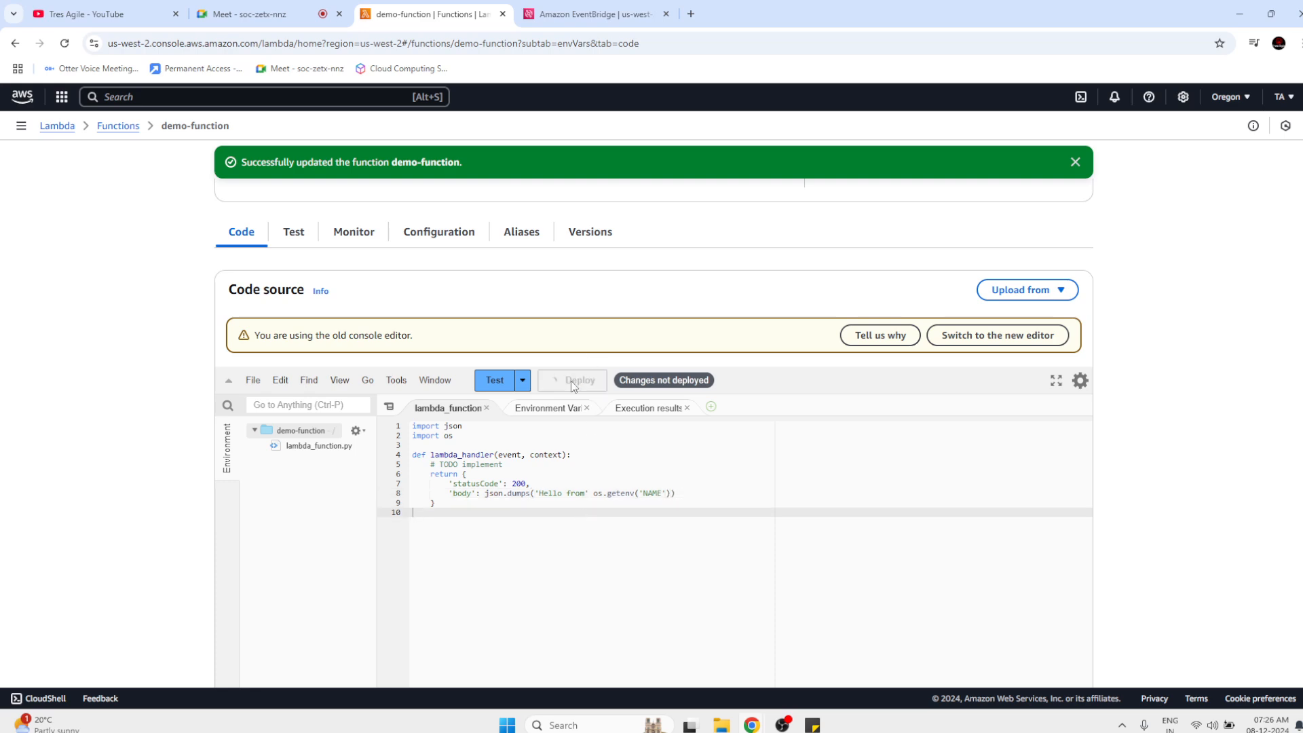
pyautogui.click(499, 385)
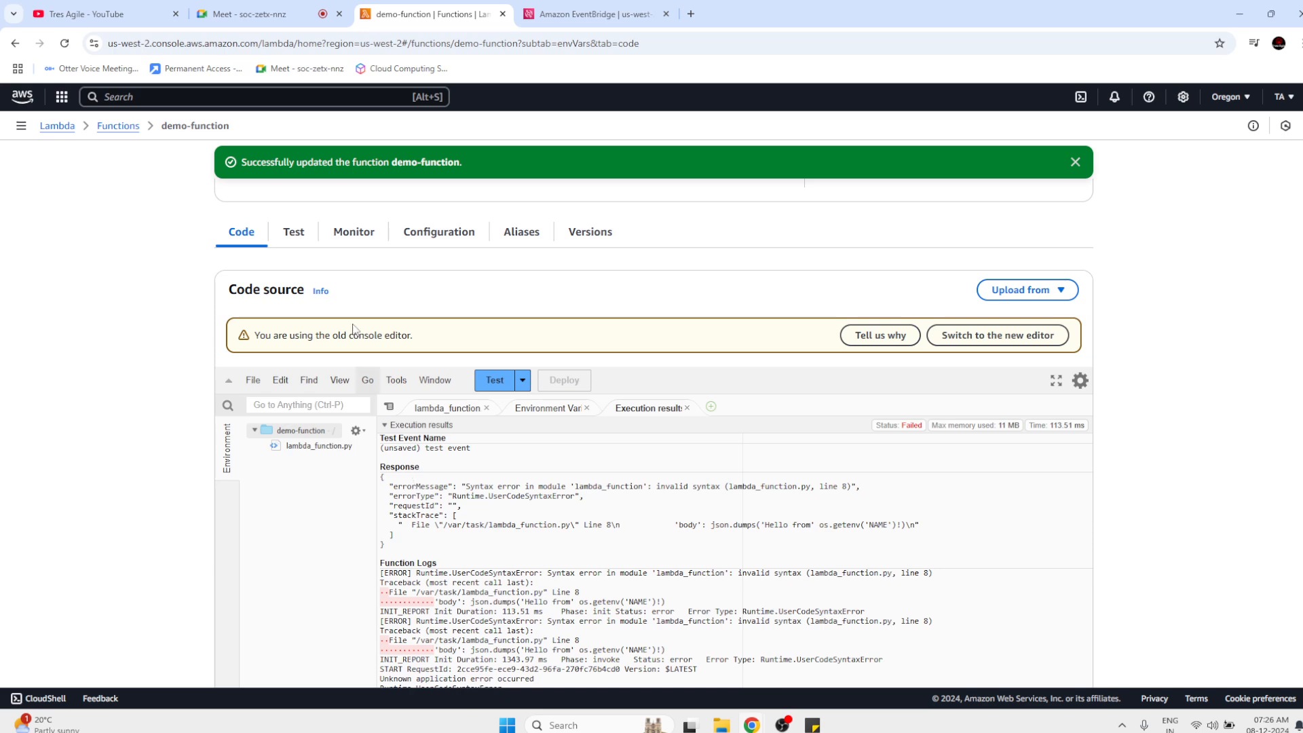
# Select the suggested code fix in the Meet chat and return to Lambda.
pyautogui.click(251, 9)
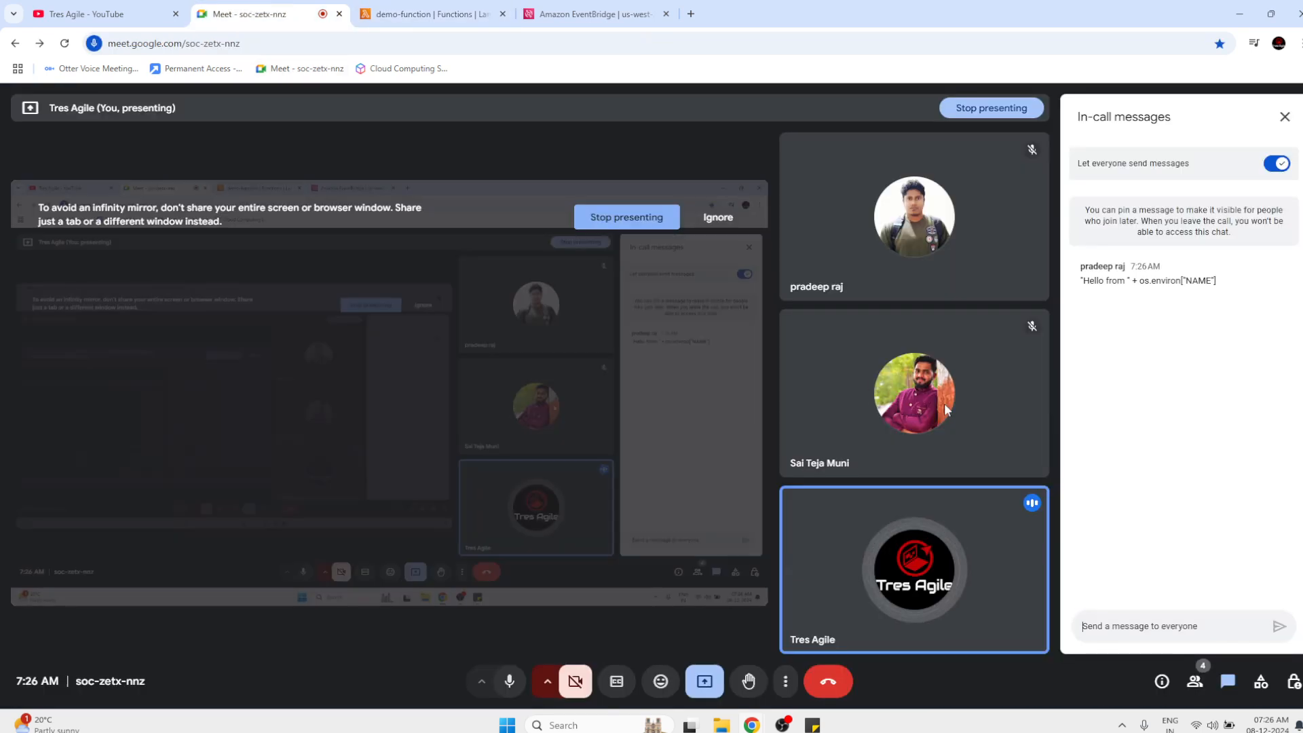
pyautogui.tripleClick(1113, 280)
pyautogui.hotkey('ctrl', 'c')
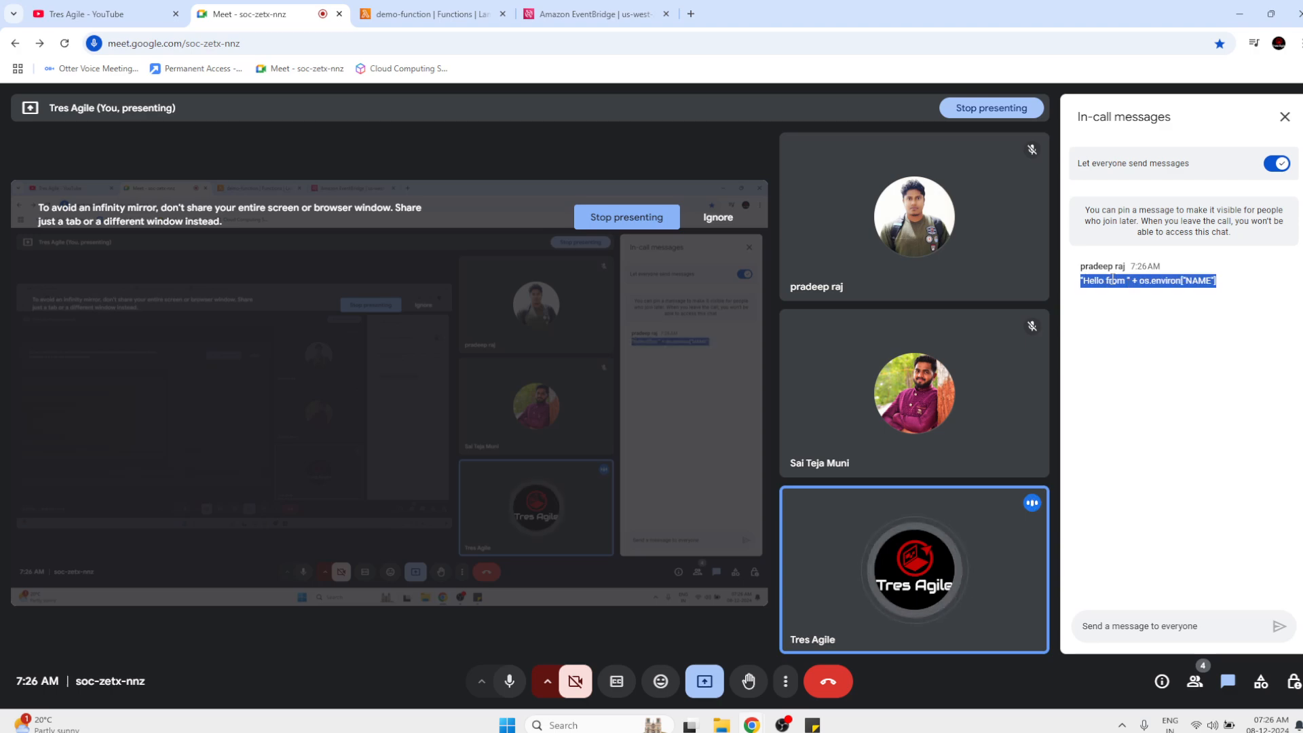
pyautogui.click(428, 13)
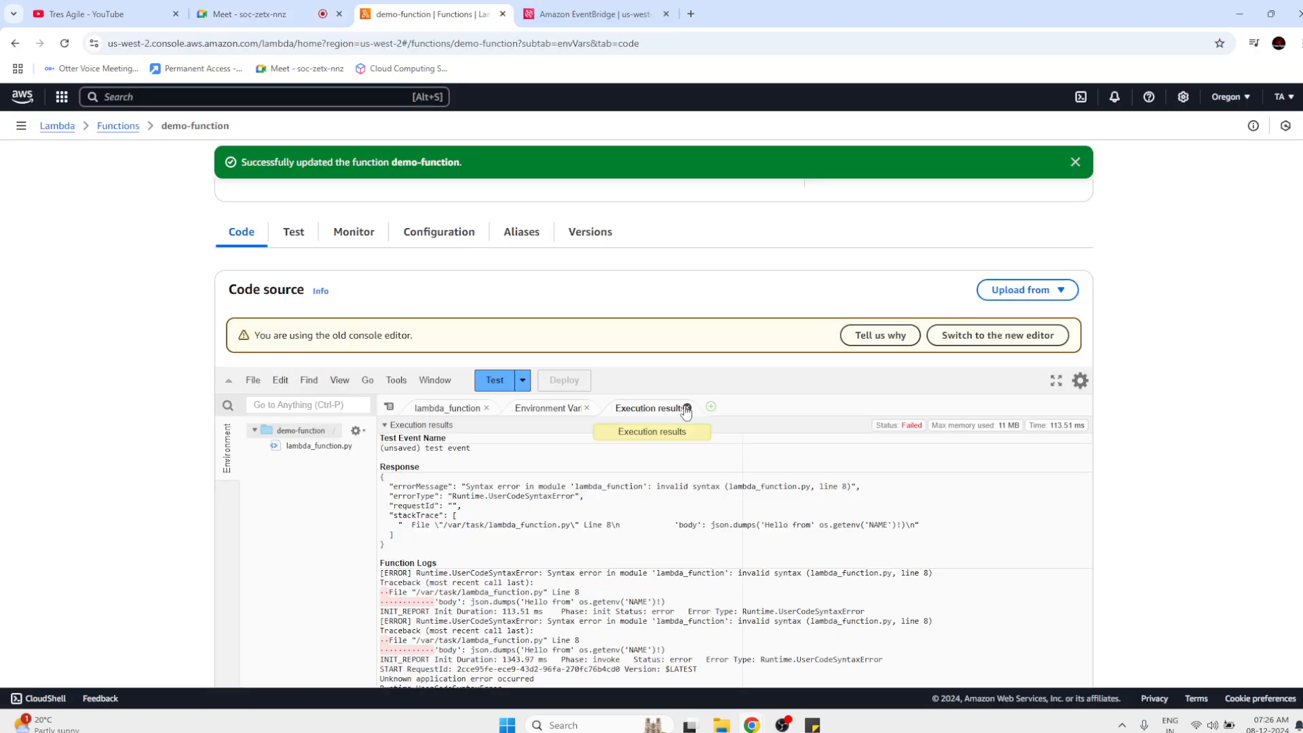
# Paste "Hello from " + os.environ["NAME"] as line 8's body, deploy, and confirm a successful test.
pyautogui.click(441, 408)
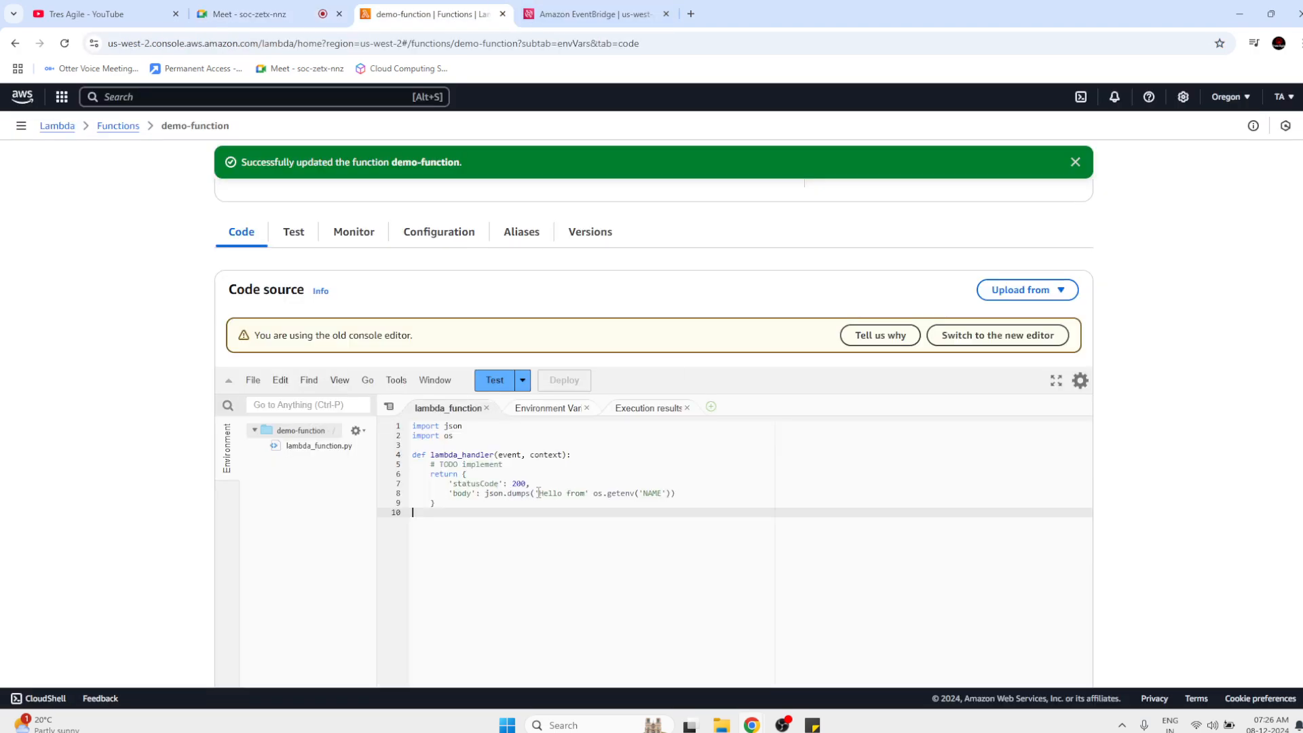
pyautogui.moveTo(536, 493); pyautogui.dragTo(670, 496)
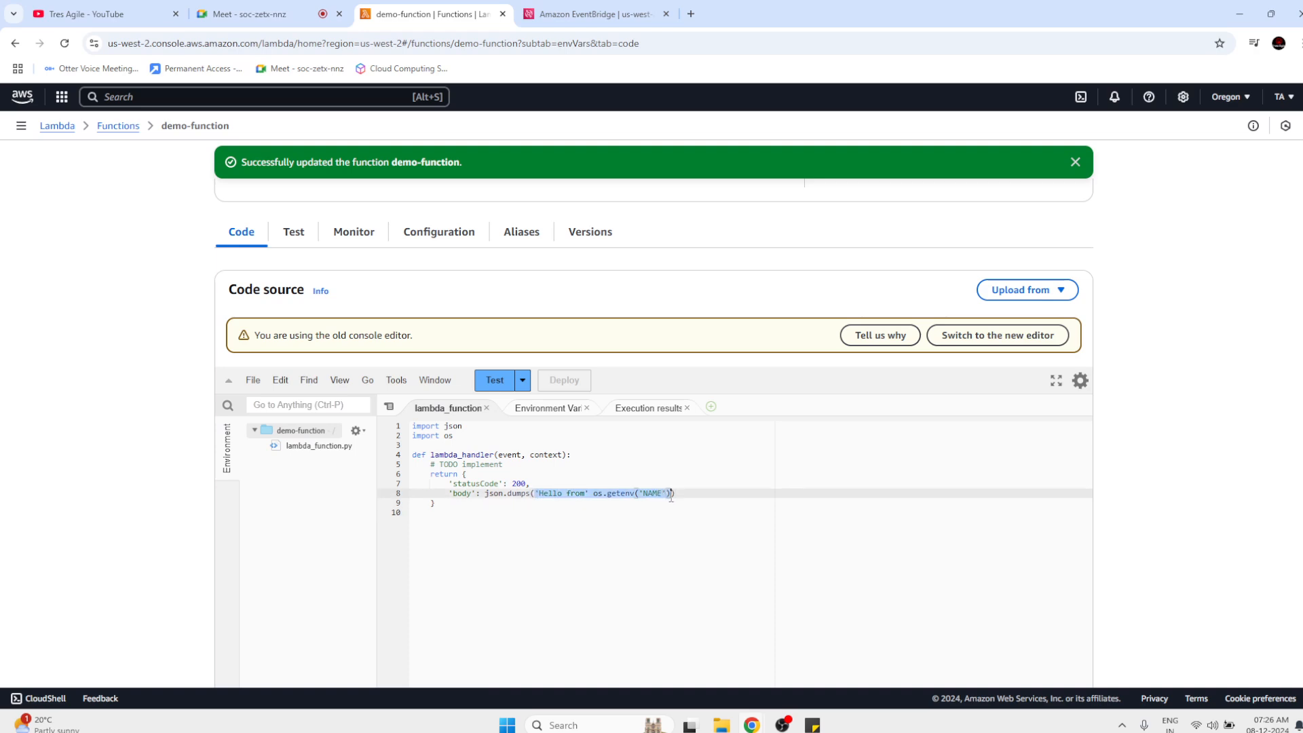
pyautogui.hotkey('ctrl', 'v')
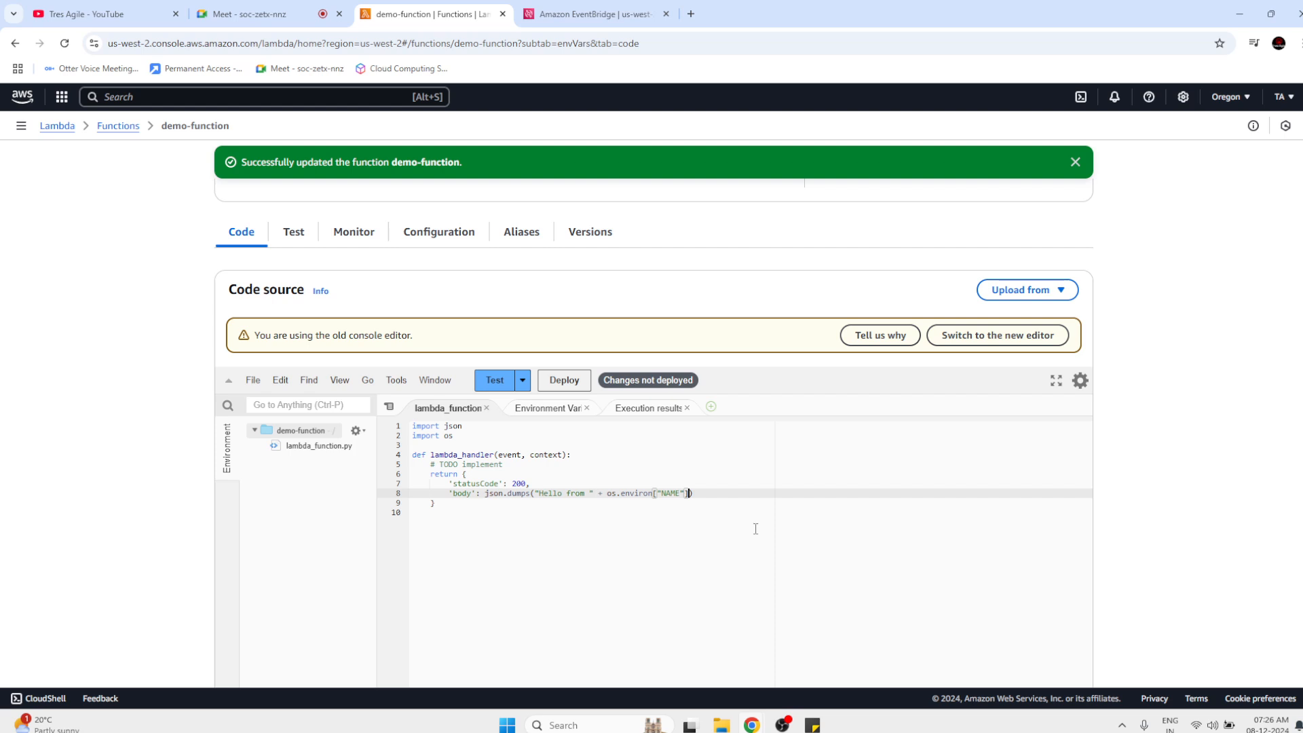
pyautogui.click(756, 528)
pyautogui.click(557, 380)
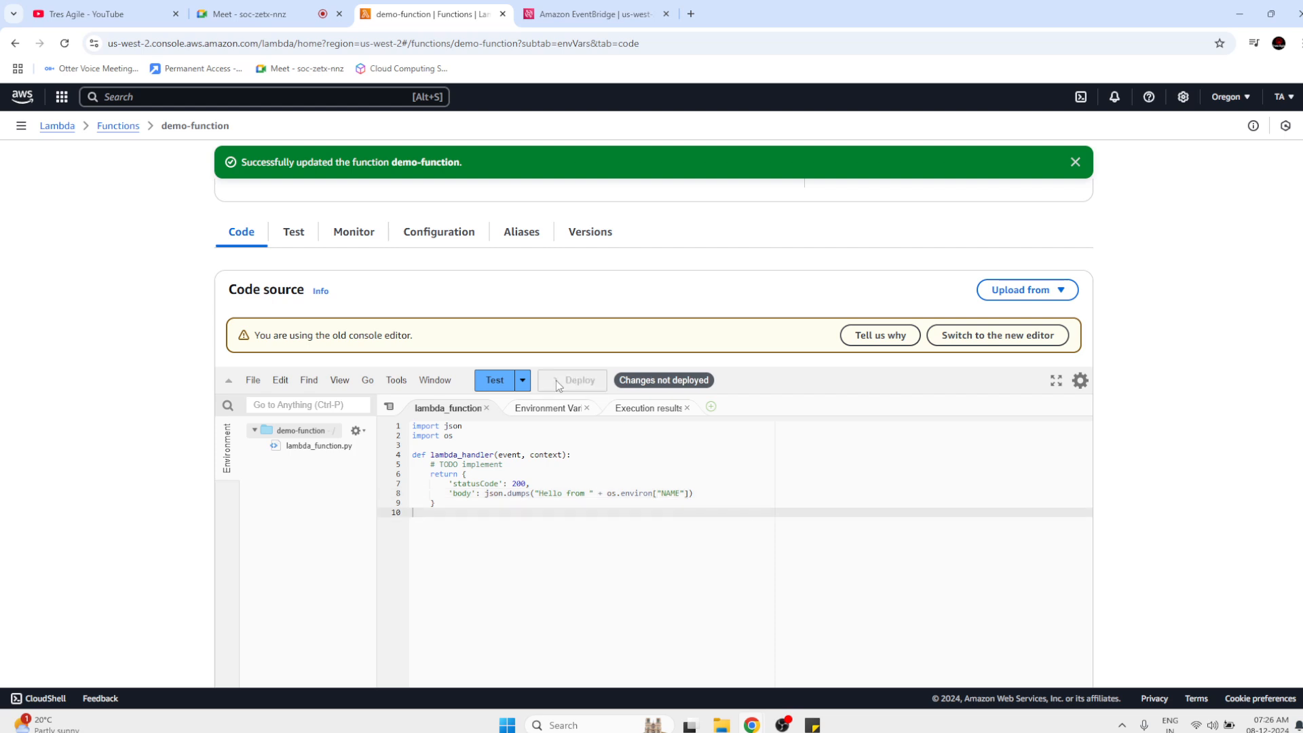
pyautogui.click(493, 379)
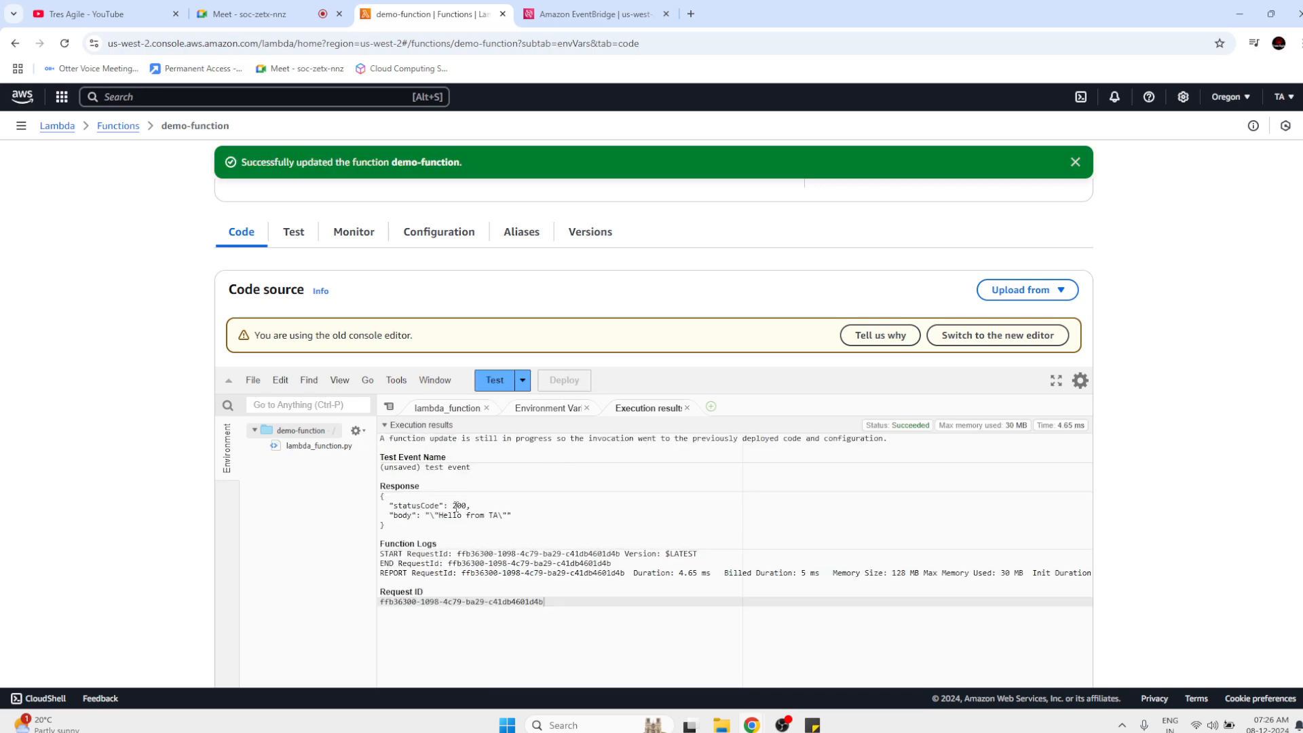
pyautogui.doubleClick(494, 515)
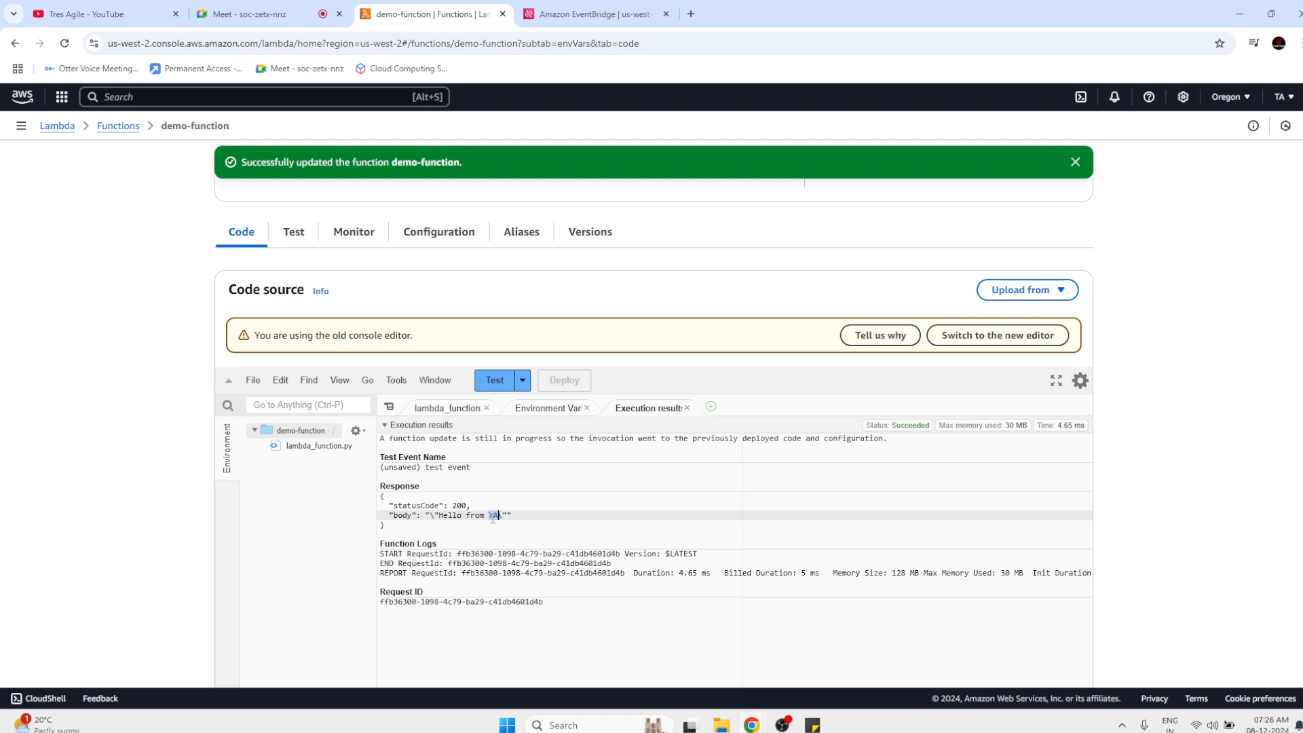
pyautogui.click(462, 406)
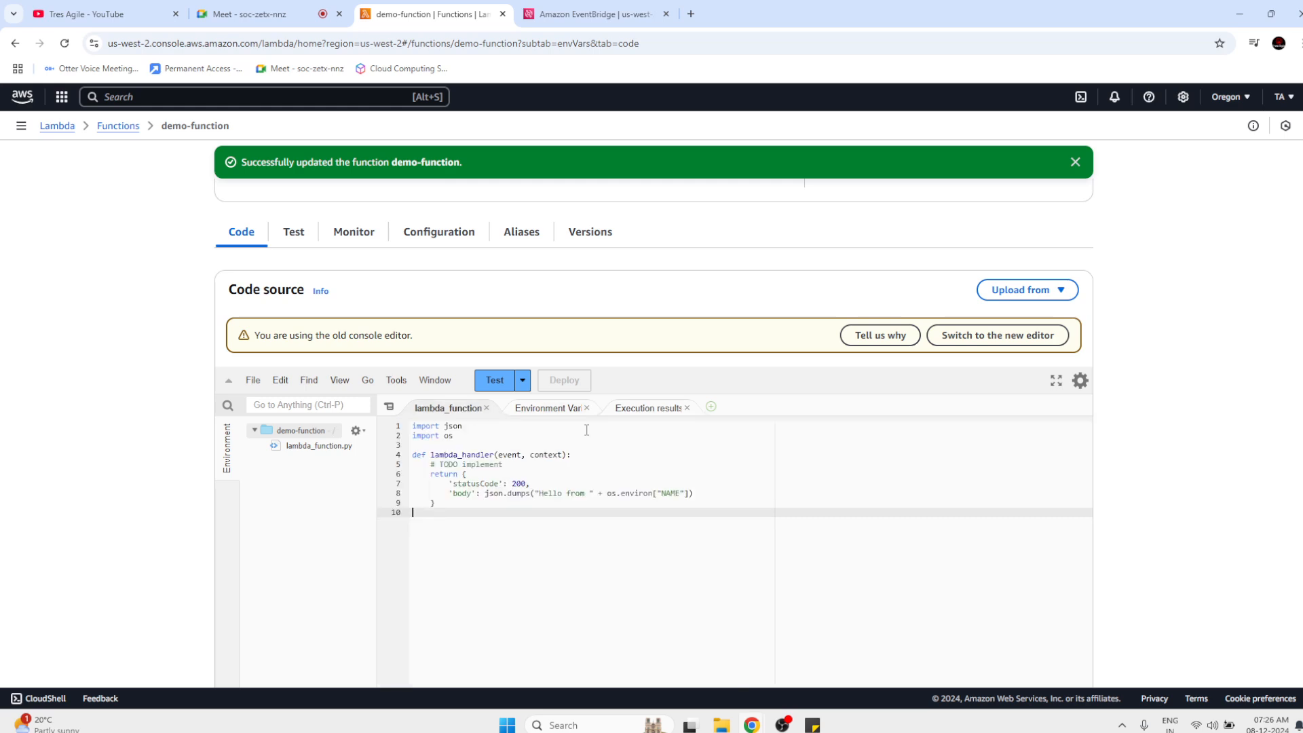
pyautogui.click(623, 492)
pyautogui.moveTo(621, 435); pyautogui.dragTo(621, 587)
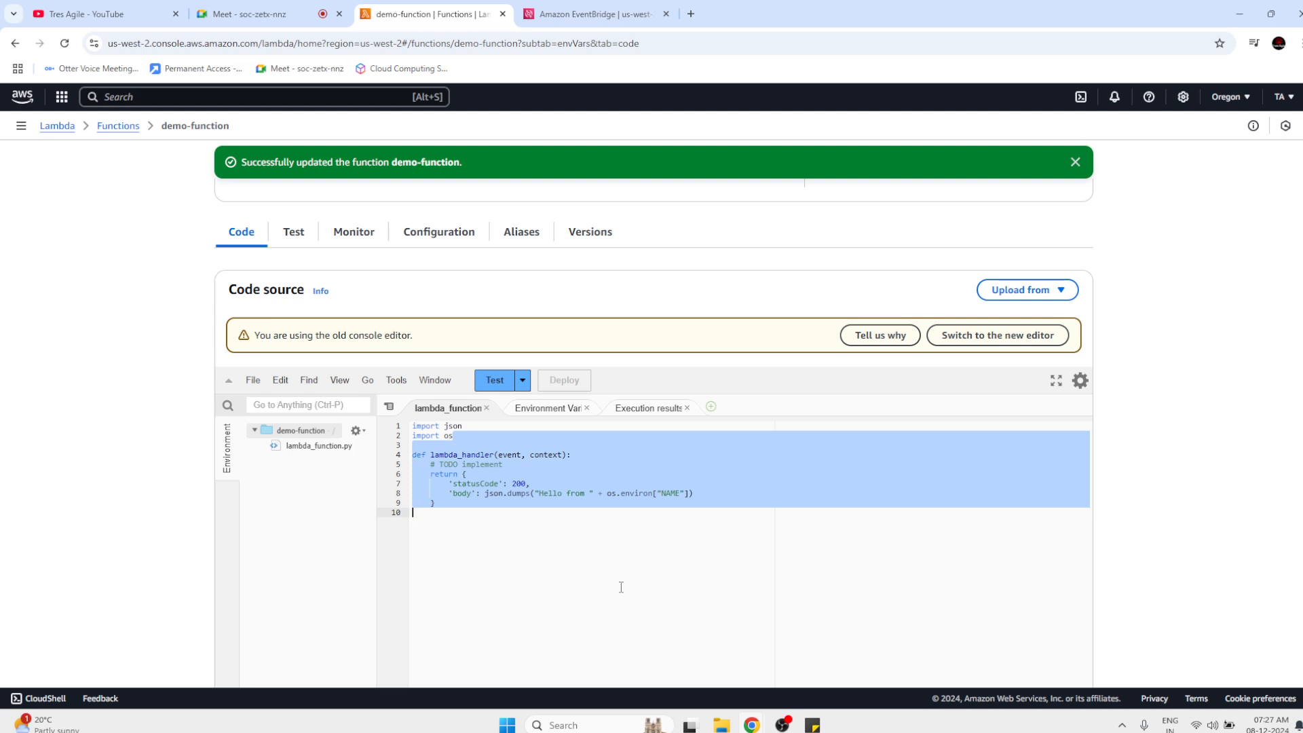
pyautogui.click(621, 587)
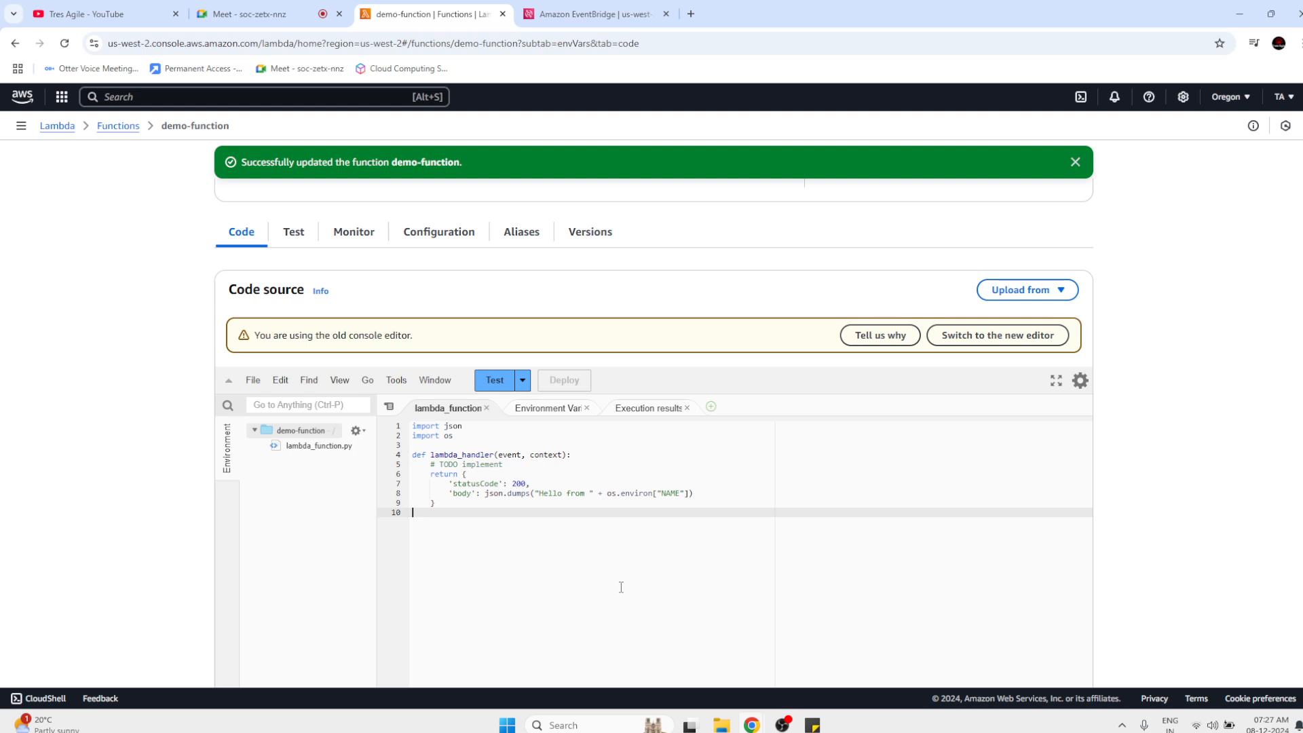
pyautogui.tripleClick(535, 456)
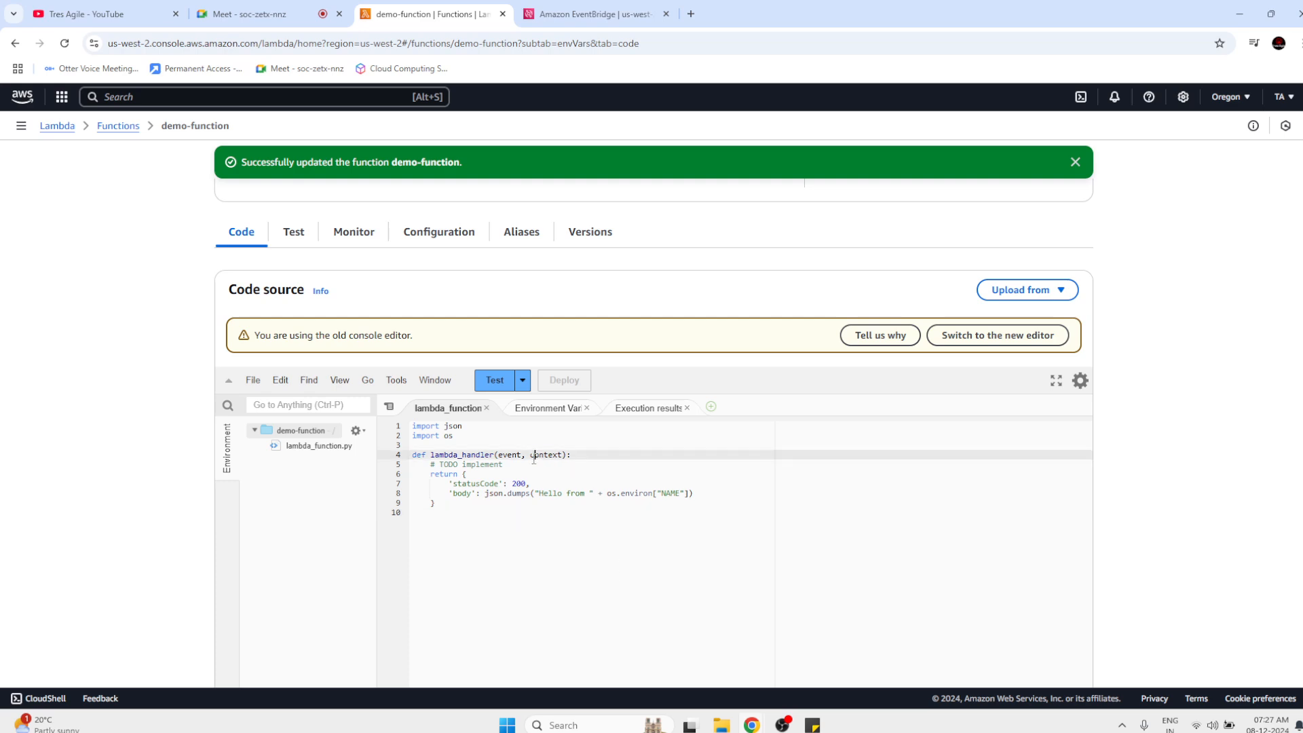
pyautogui.click(632, 516)
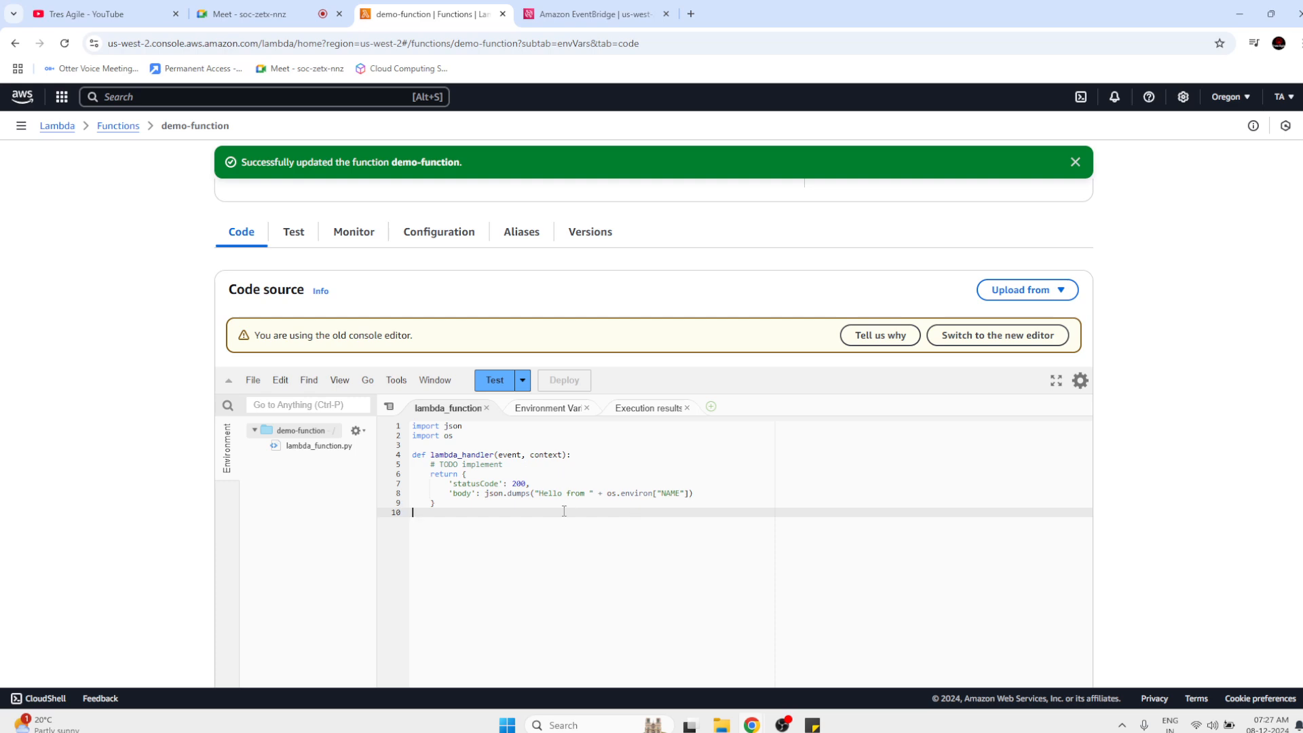
pyautogui.click(587, 13)
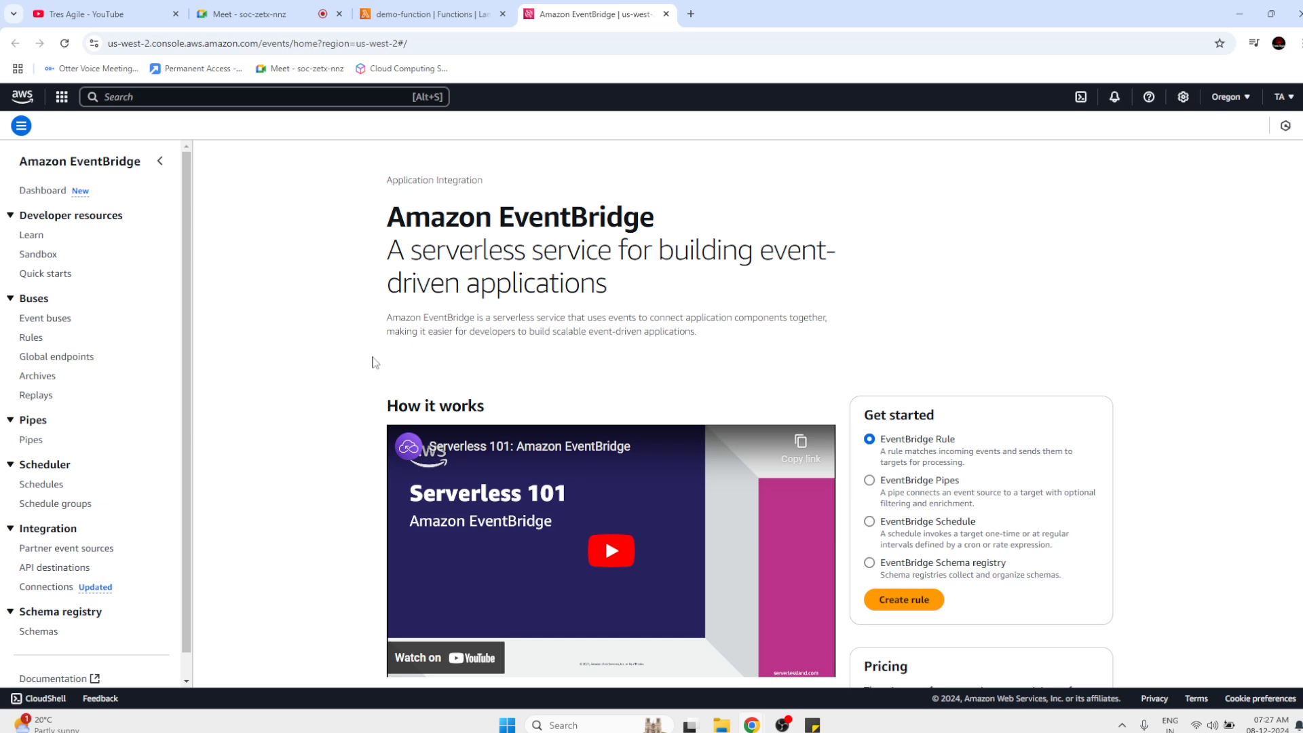
pyautogui.click(428, 13)
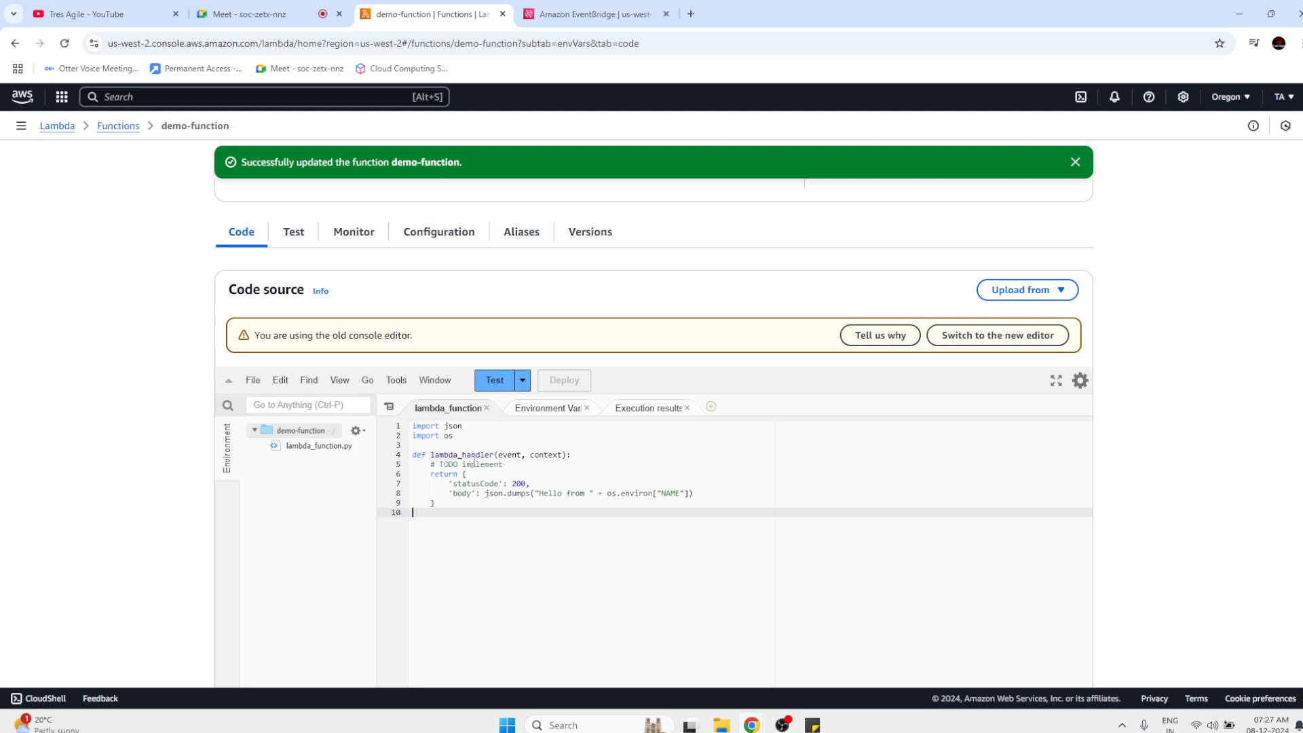
pyautogui.scroll(-2, 474, 460)
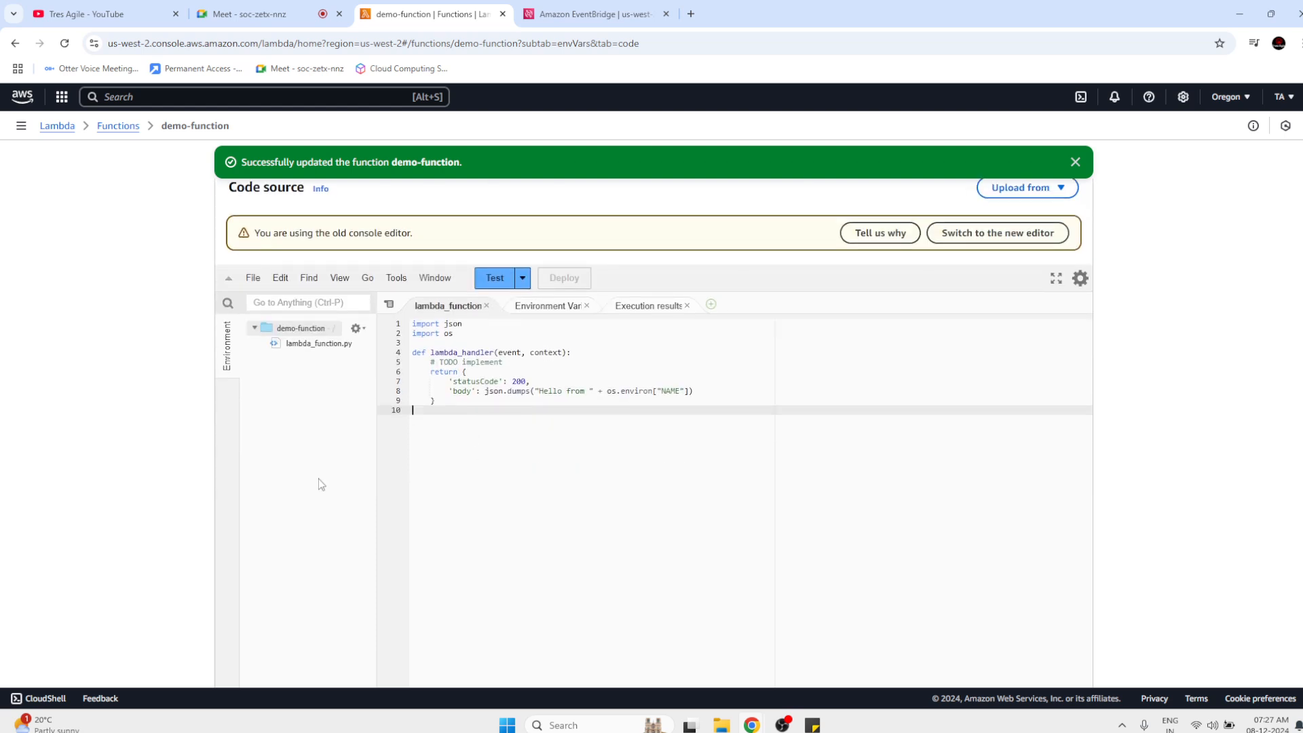
pyautogui.click(320, 481)
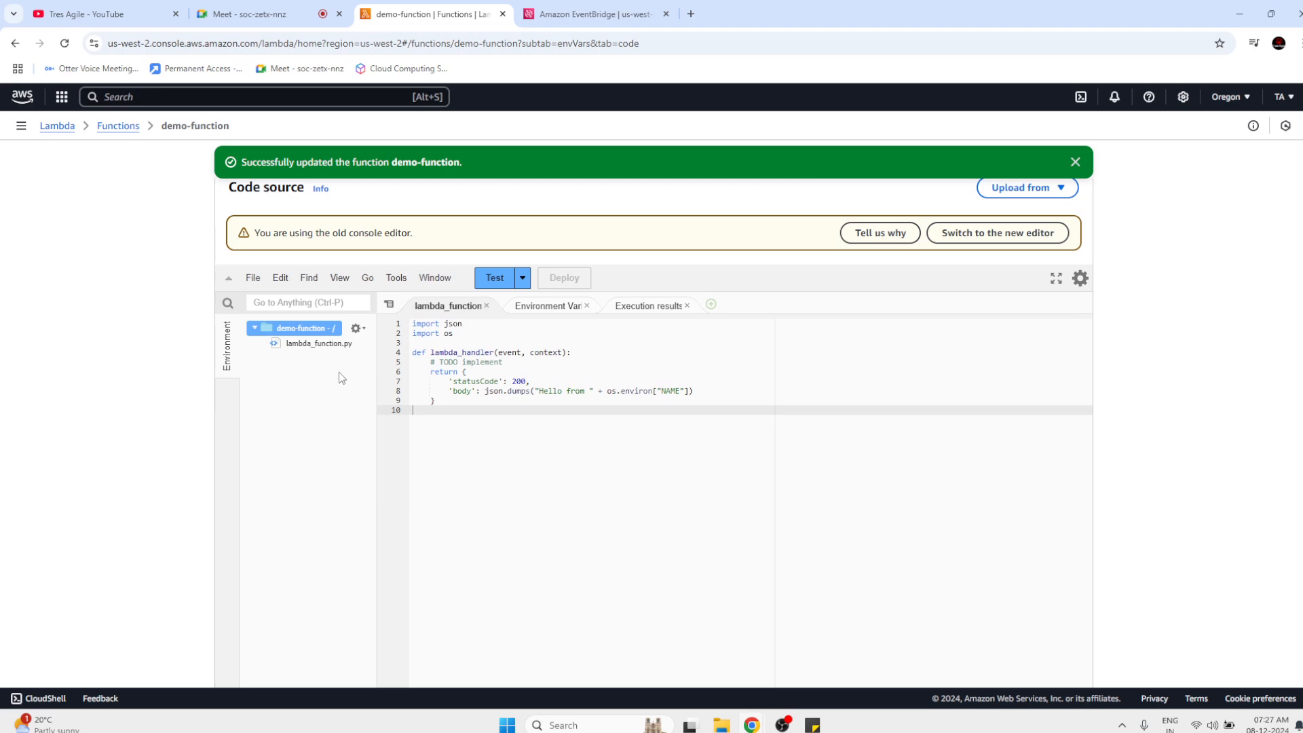
pyautogui.click(327, 346)
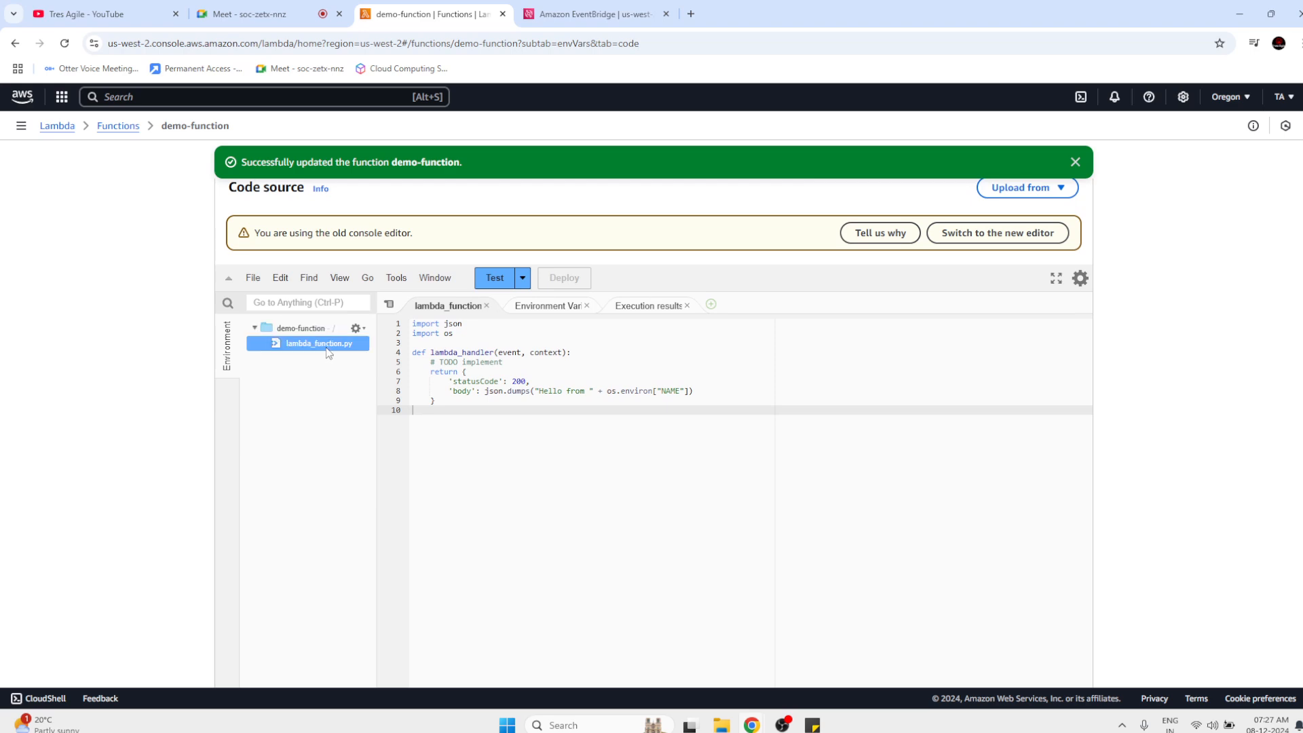
pyautogui.click(301, 329)
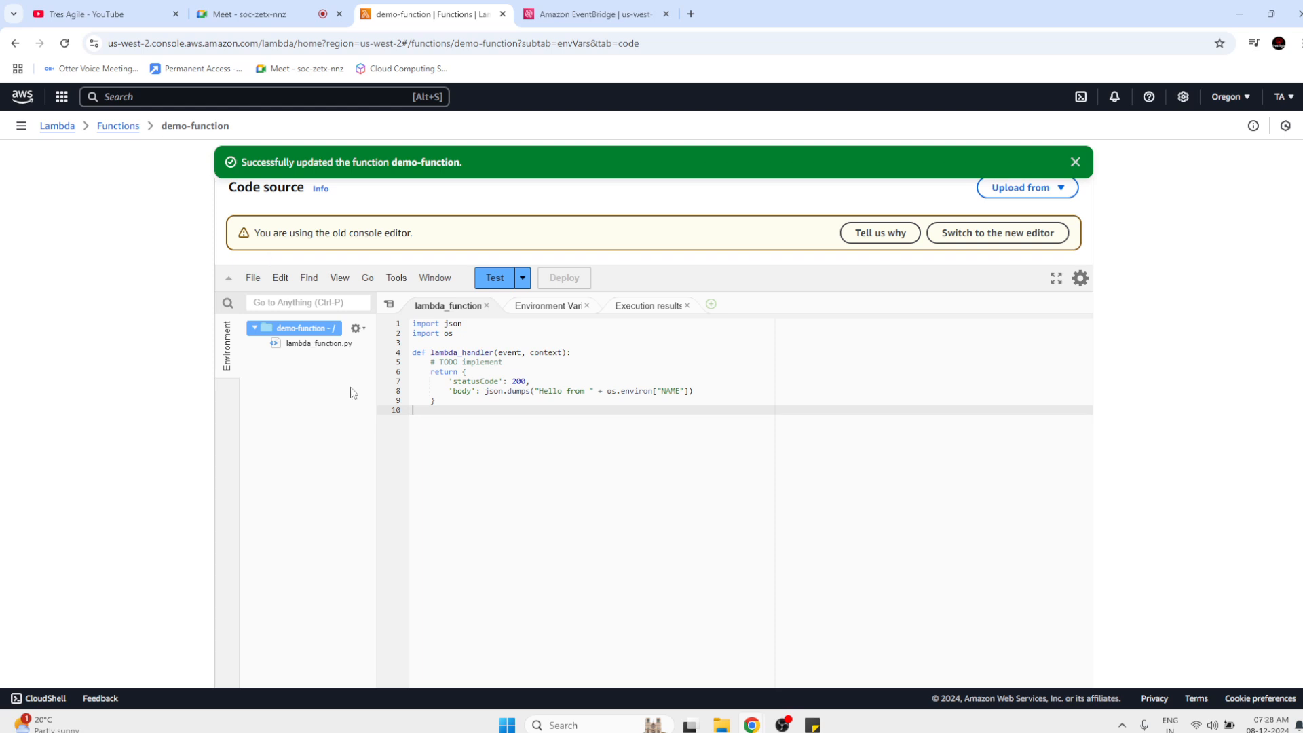
pyautogui.click(321, 344)
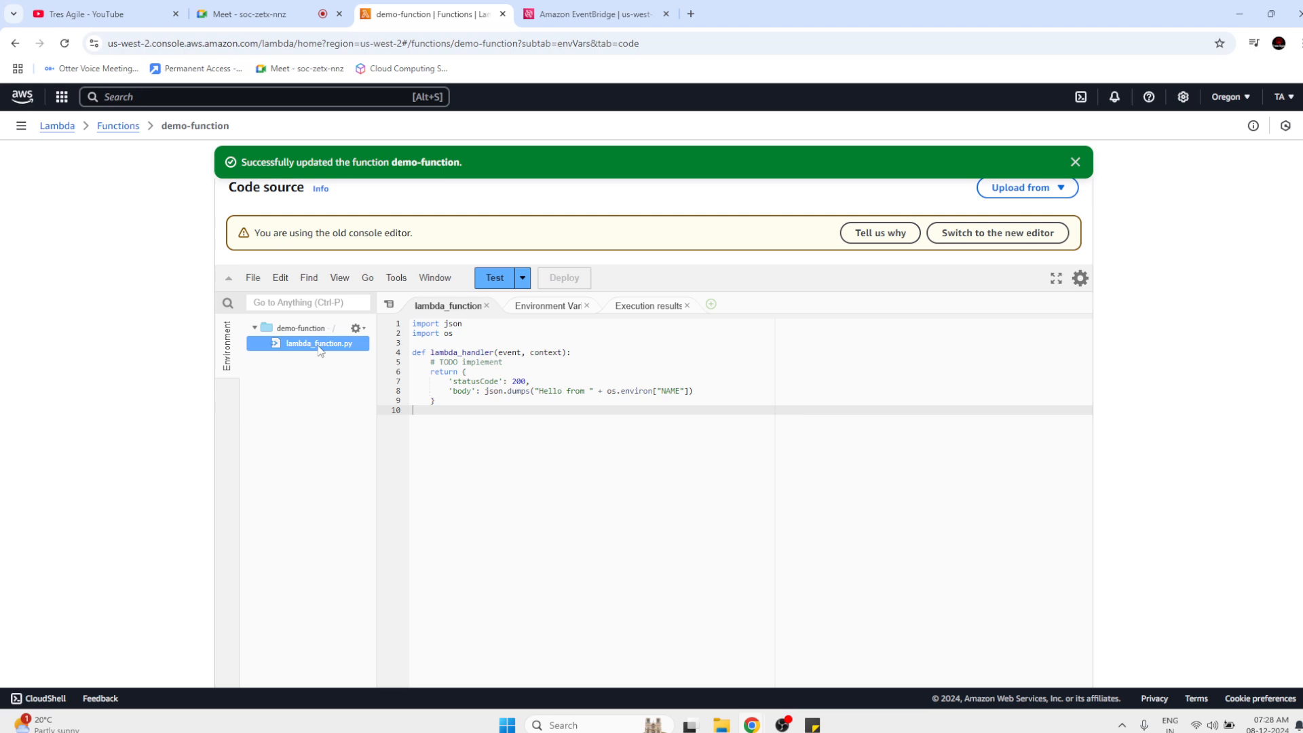
pyautogui.rightClick(319, 350)
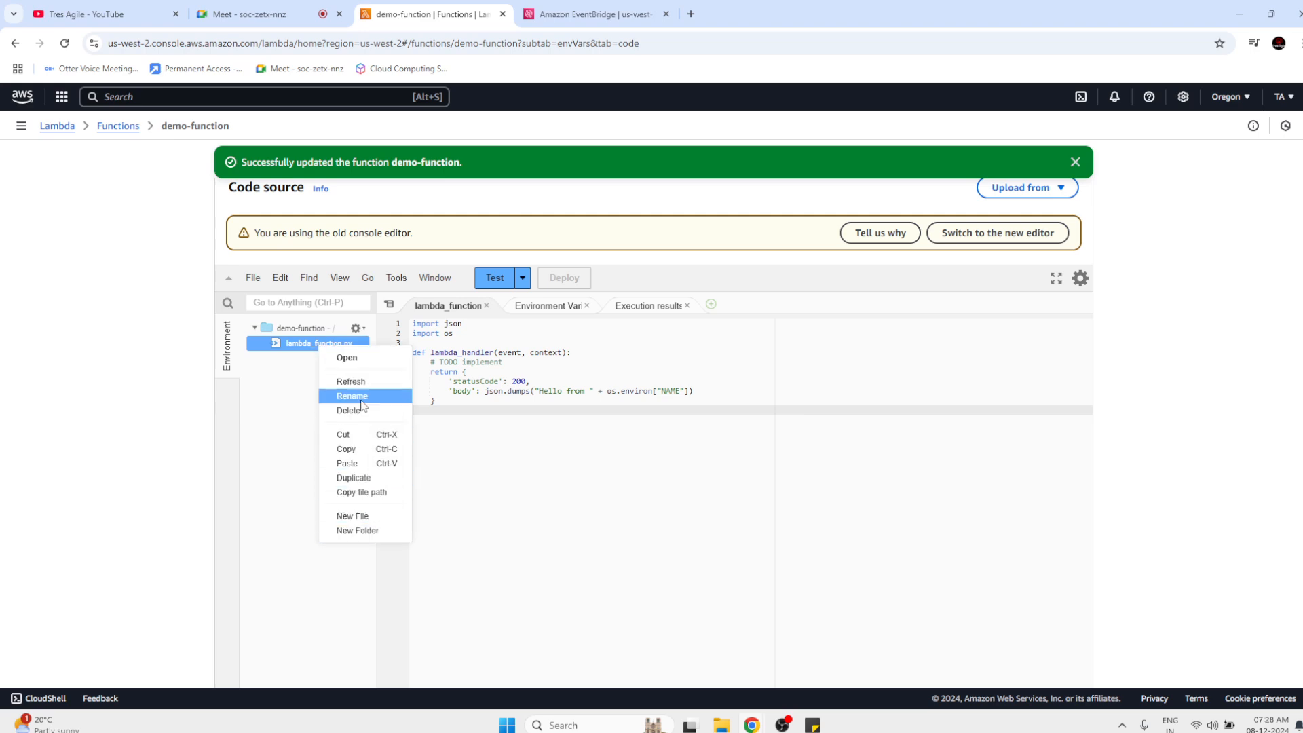
pyautogui.click(656, 541)
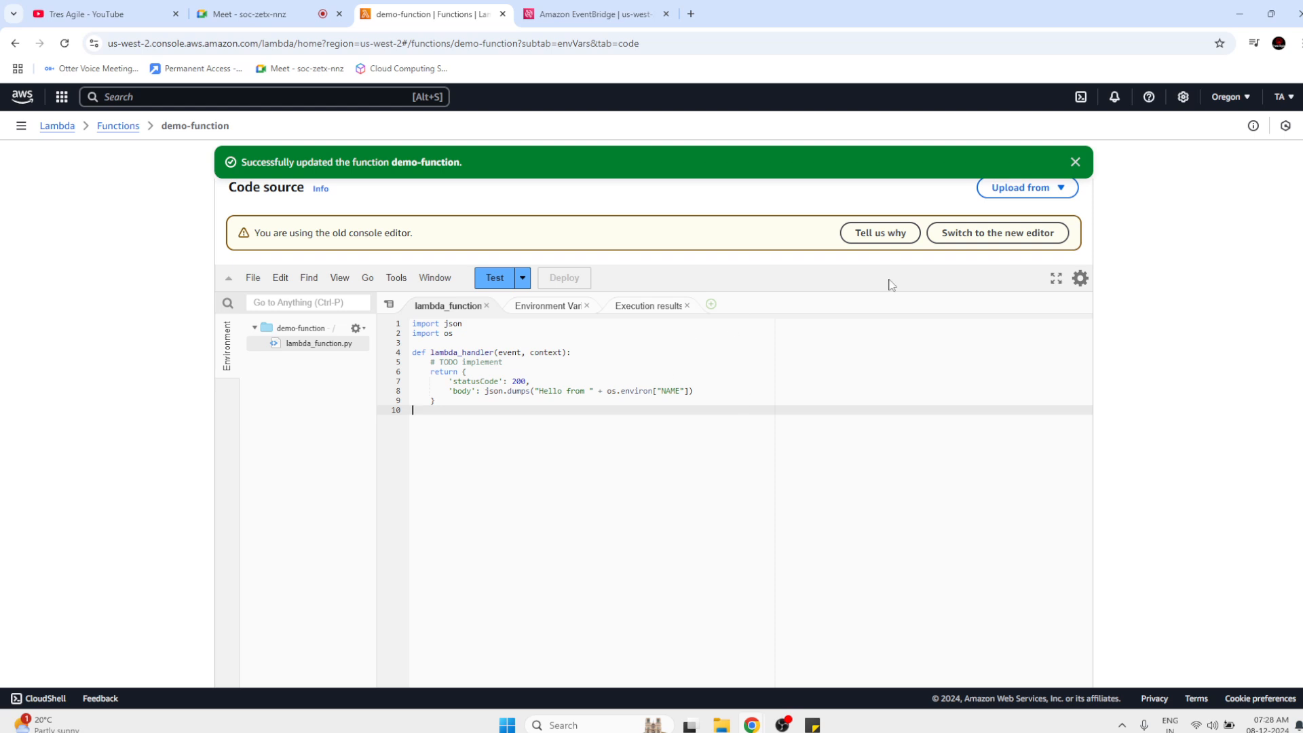
# Dismiss the function-updated banner and cancel an upload from an Amazon S3 location.
pyautogui.click(1076, 163)
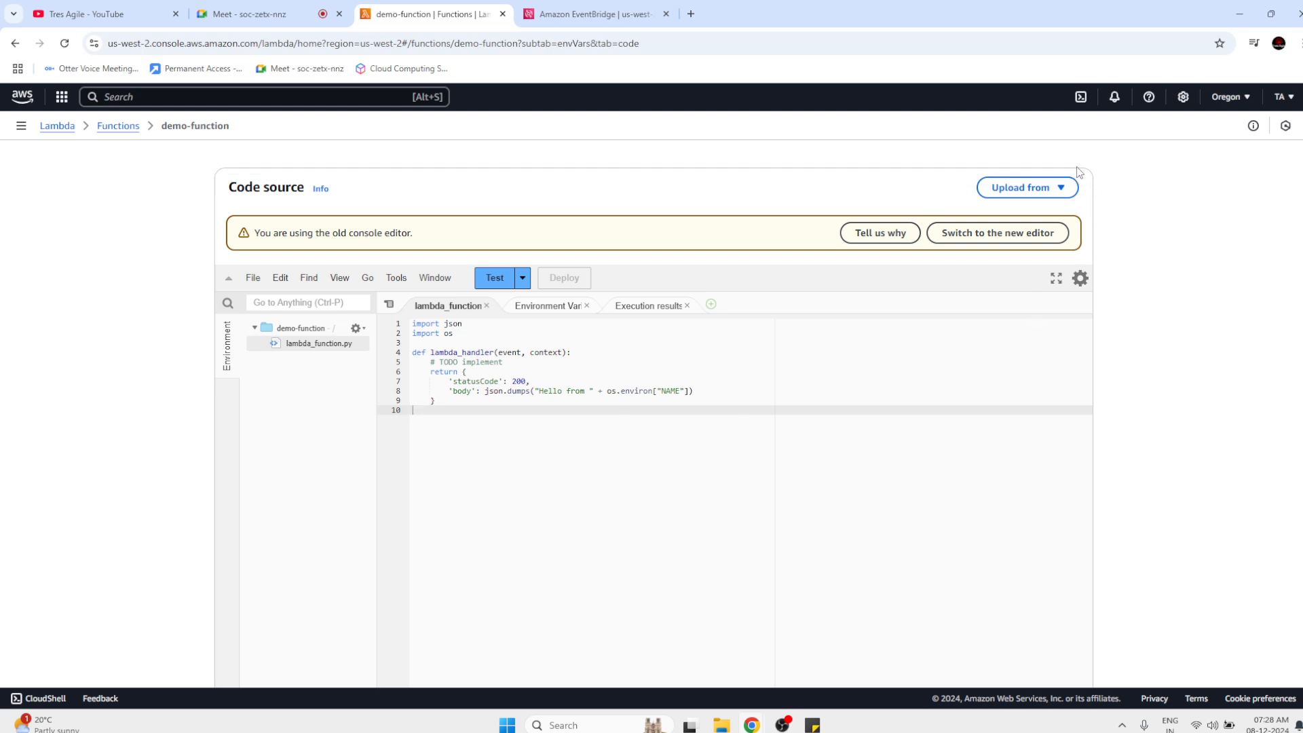
pyautogui.click(1052, 188)
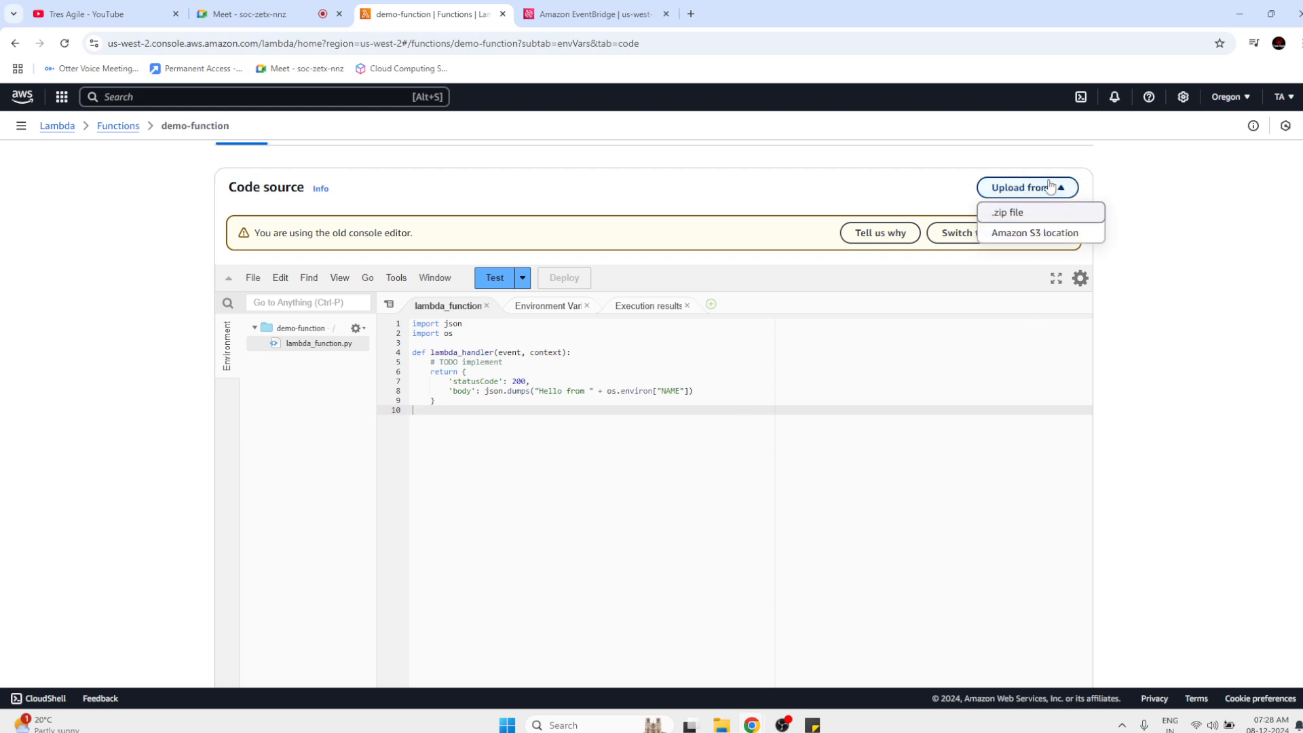
pyautogui.click(1048, 237)
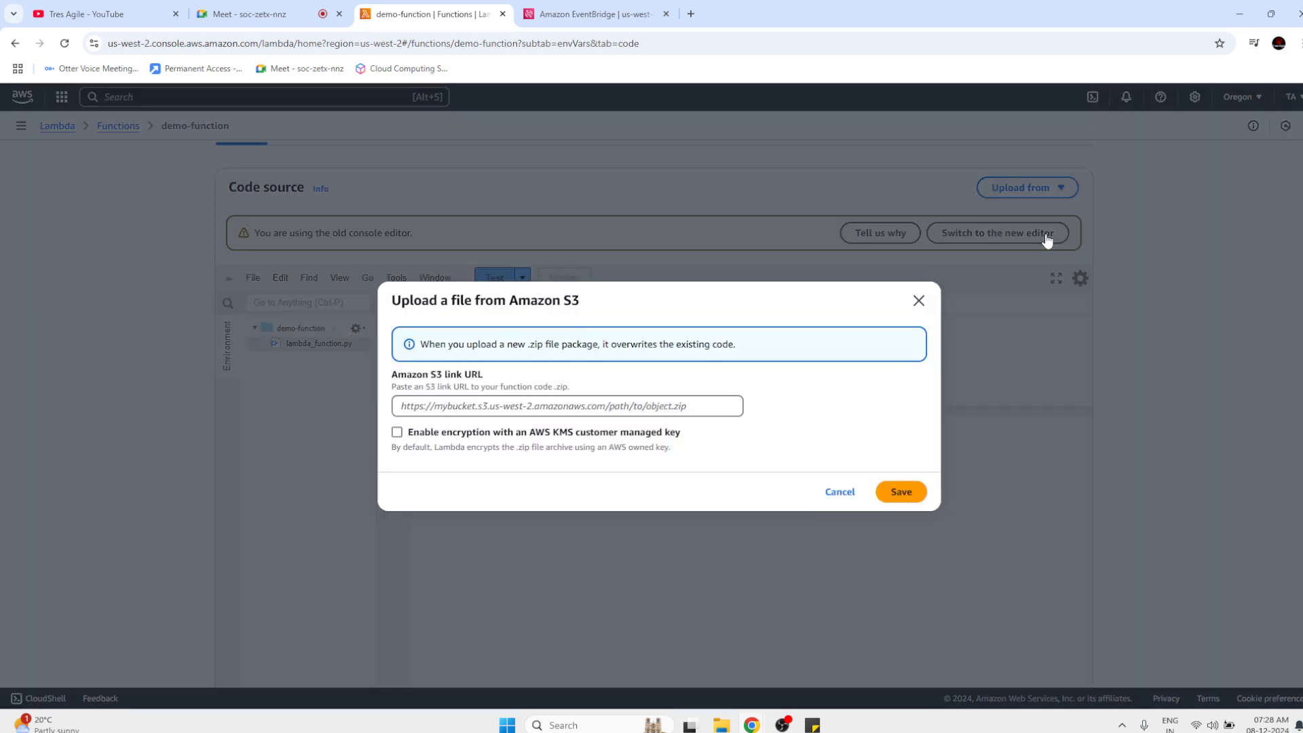
pyautogui.click(622, 405)
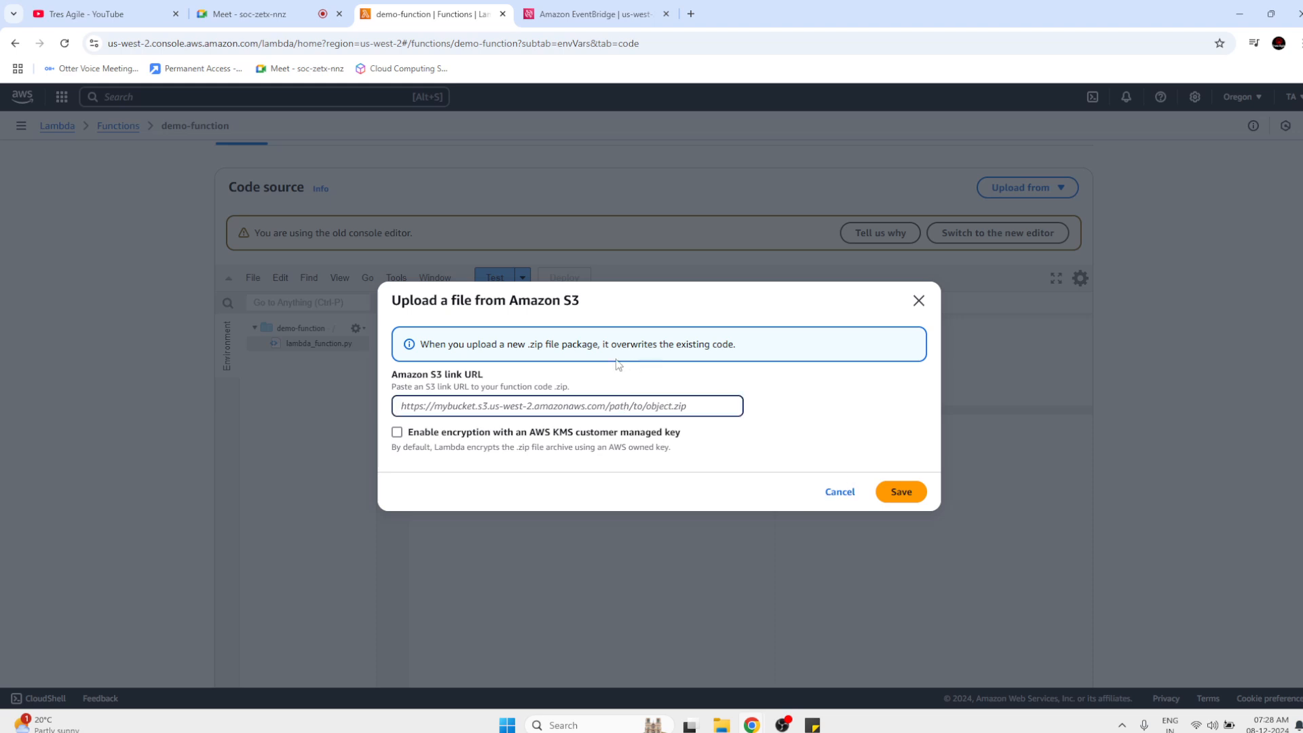
pyautogui.click(832, 490)
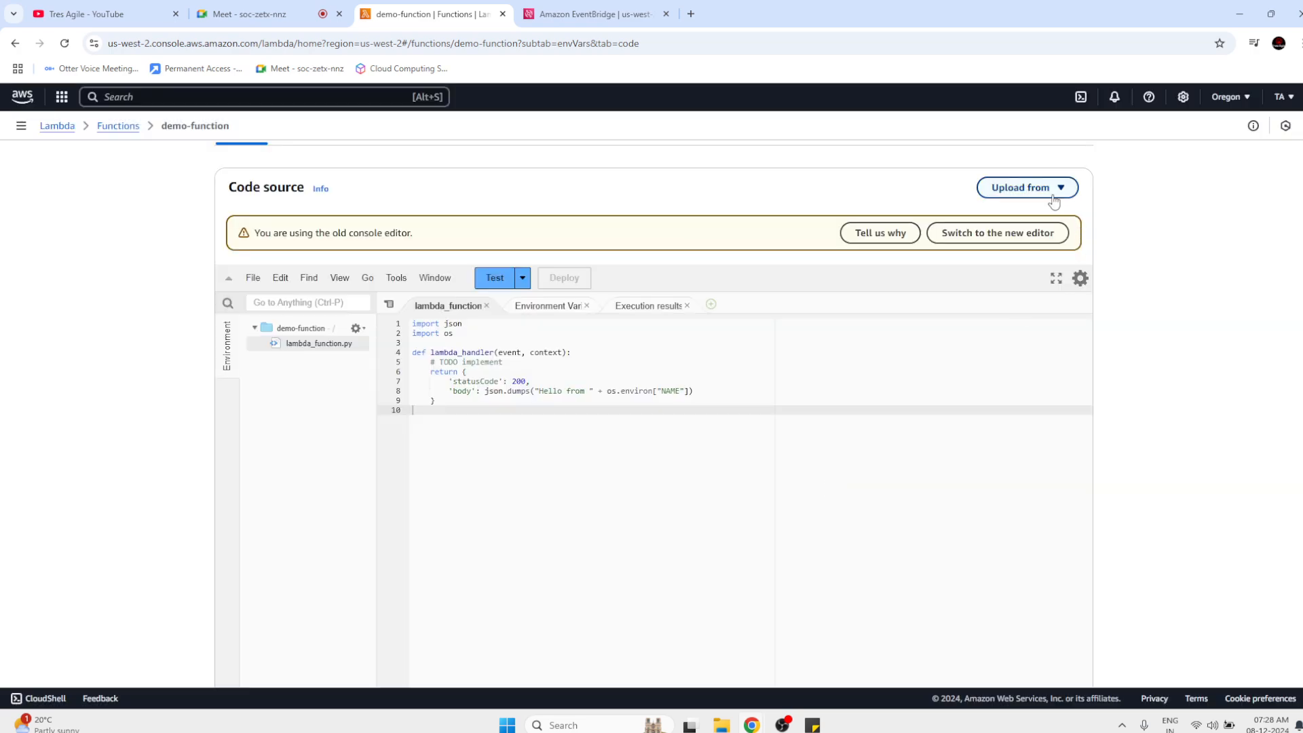
# Start a .zip file upload, close the file browser, and cancel it, leaving code unchanged.
pyautogui.click(1014, 192)
pyautogui.click(1018, 223)
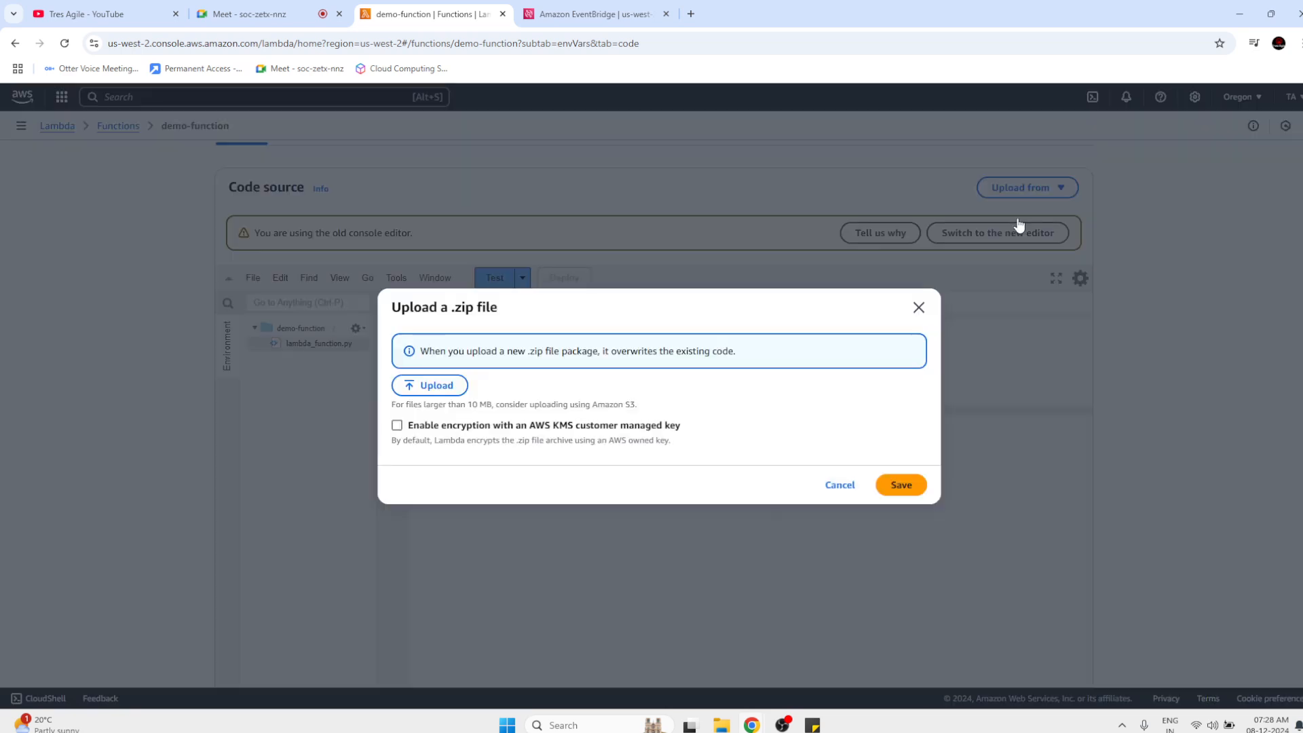
pyautogui.click(438, 385)
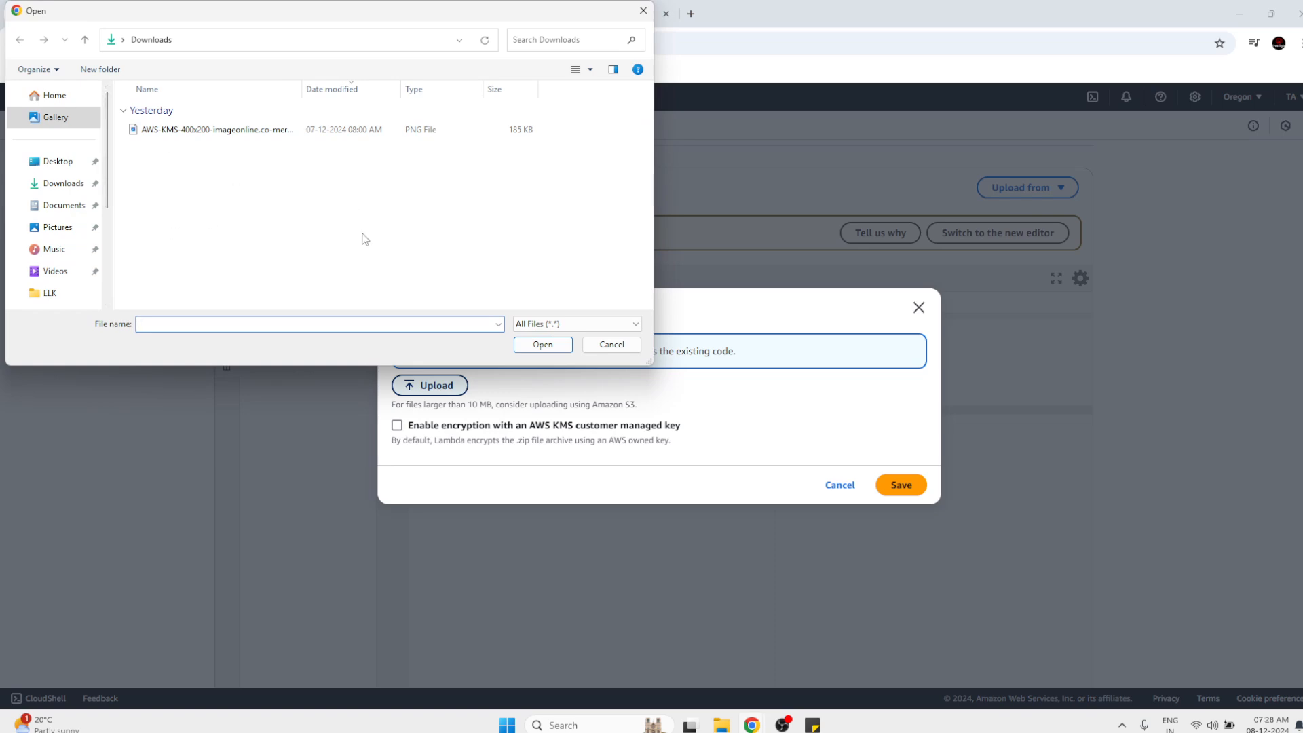
pyautogui.click(621, 347)
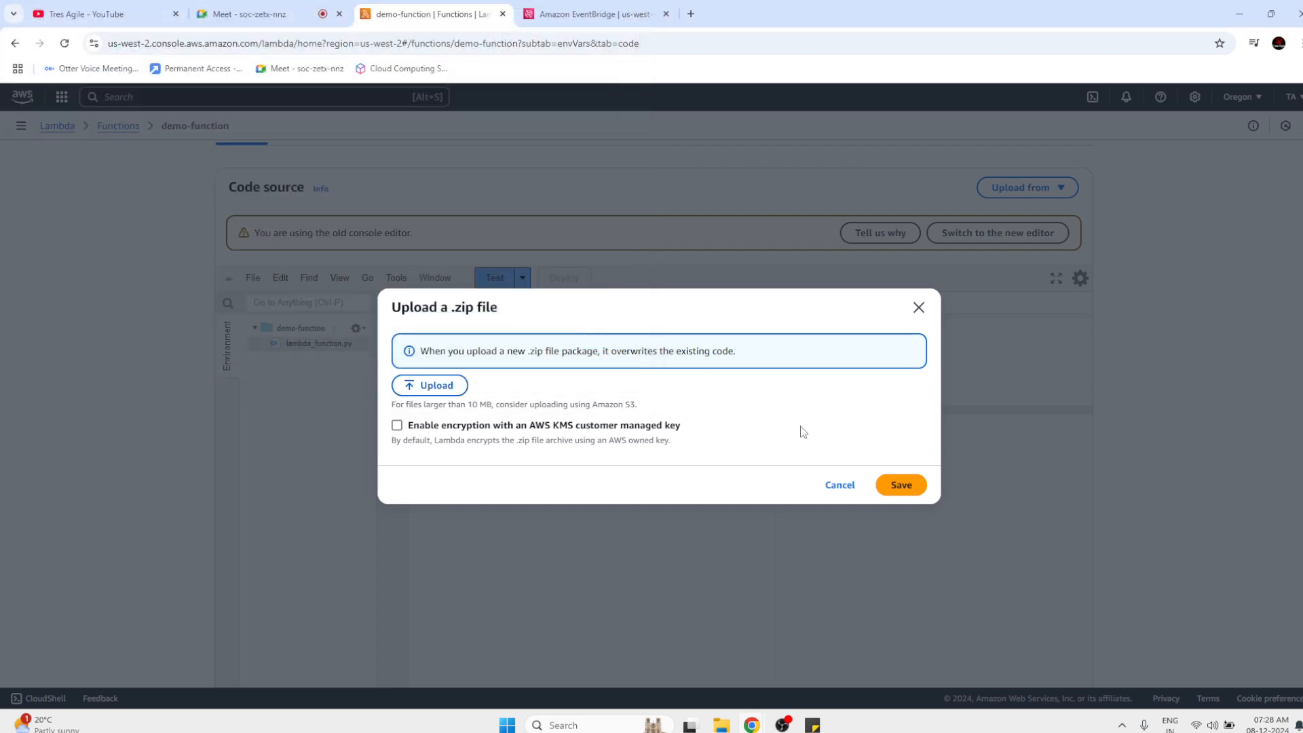
pyautogui.click(837, 485)
pyautogui.click(1023, 189)
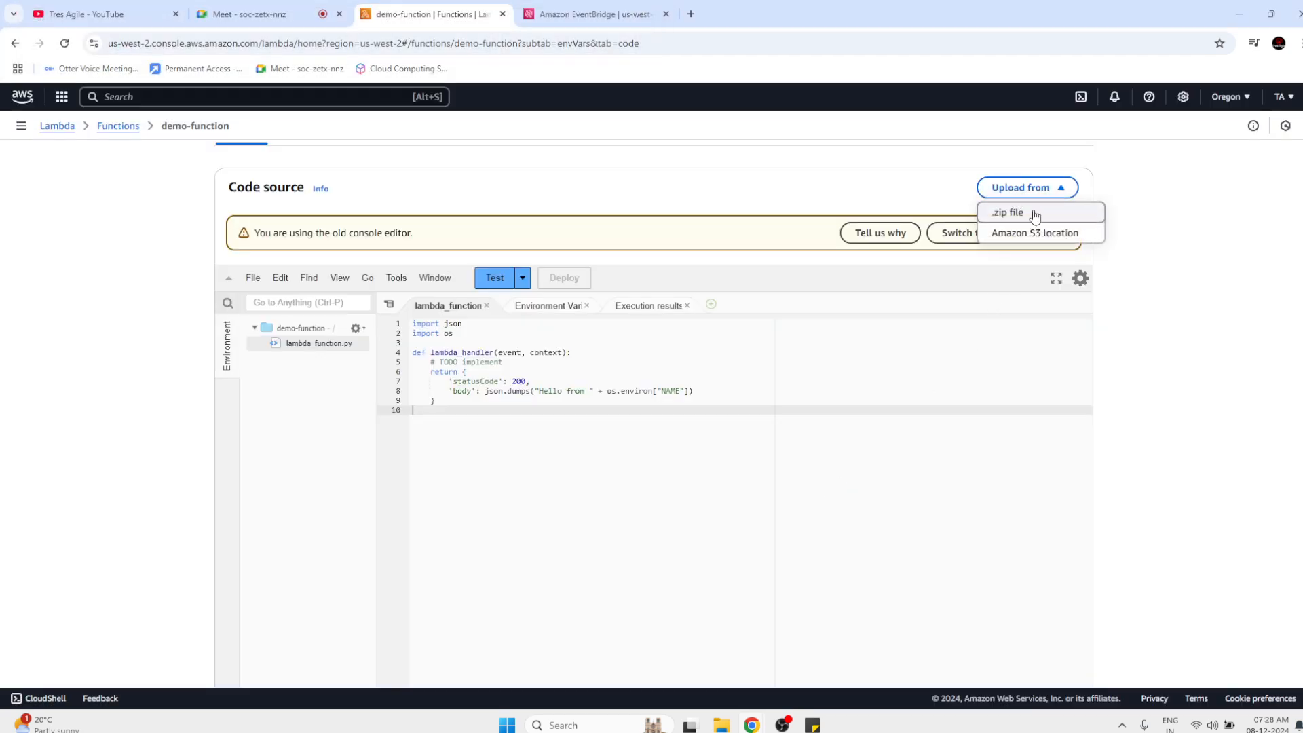
pyautogui.click(1118, 293)
# Review the function overview and handler lines 5–9, then run a test invocation of demo-function.
pyautogui.scroll(2, 843, 380)
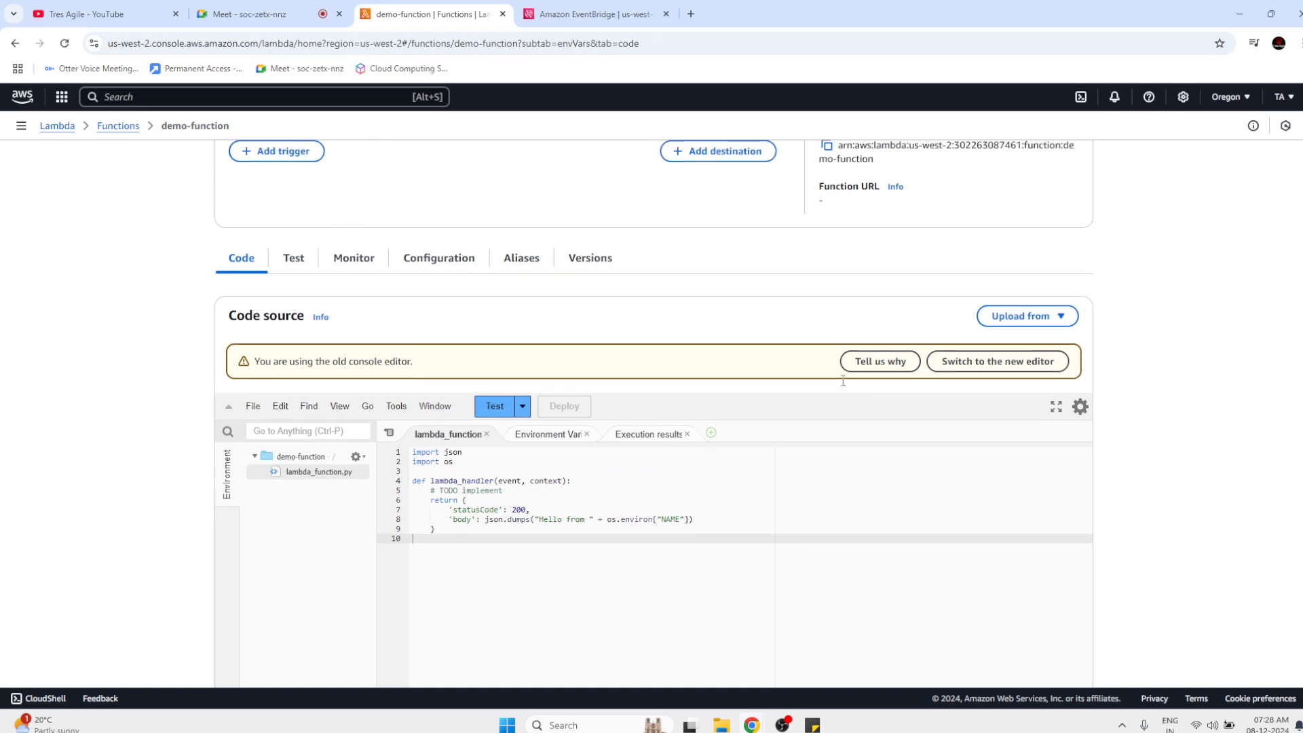
pyautogui.scroll(3, 17, 558)
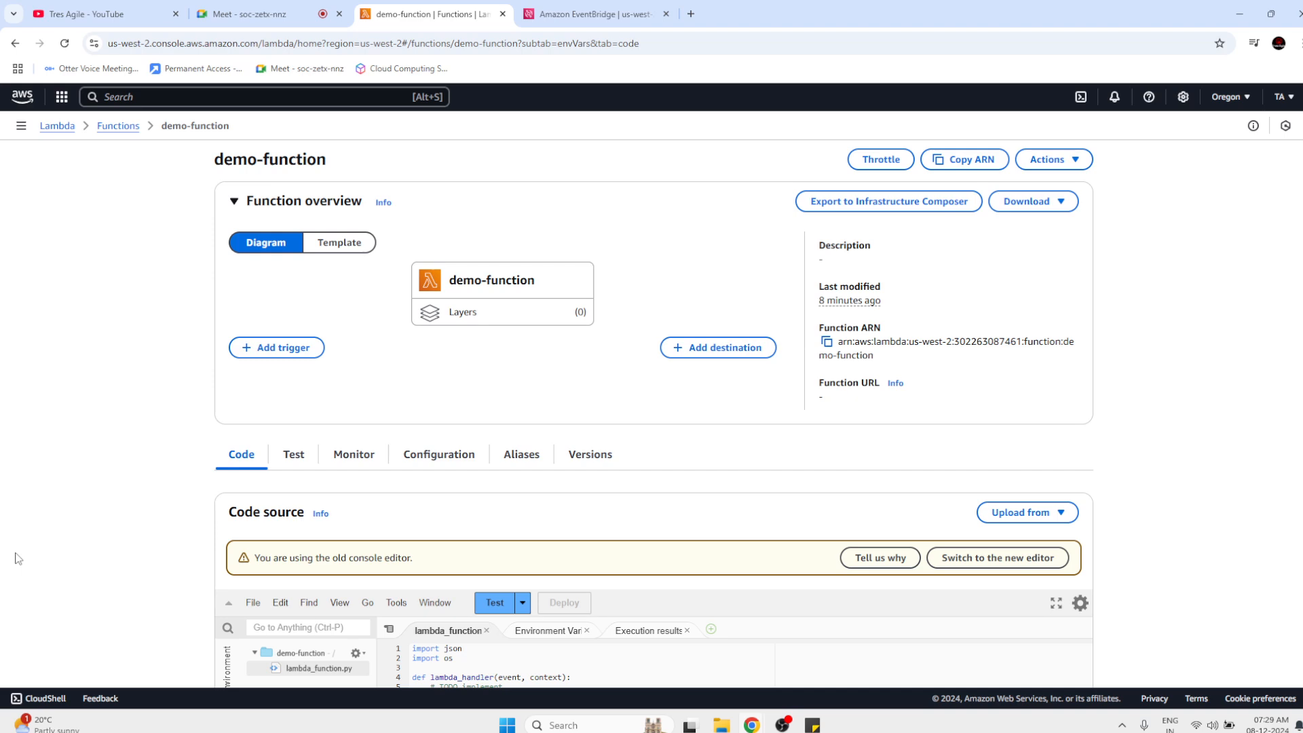
pyautogui.scroll(-5, 17, 558)
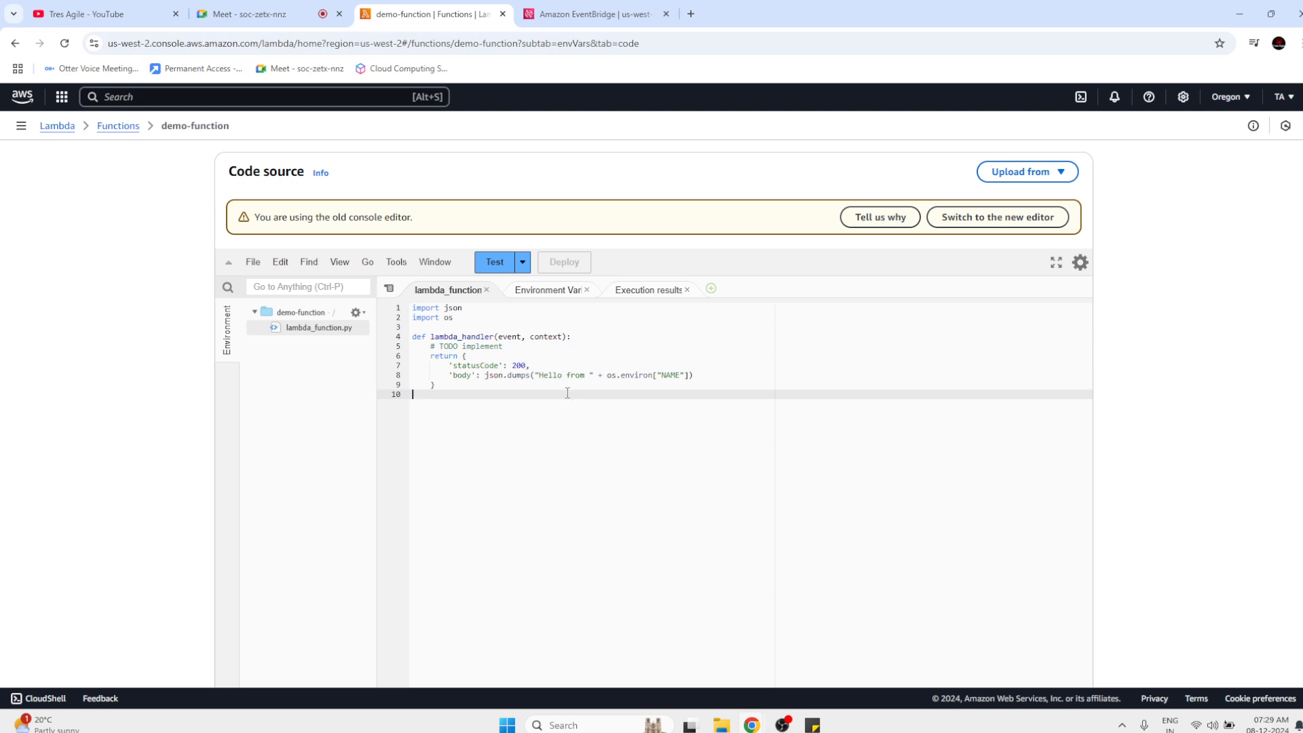
pyautogui.moveTo(462, 347); pyautogui.dragTo(552, 390)
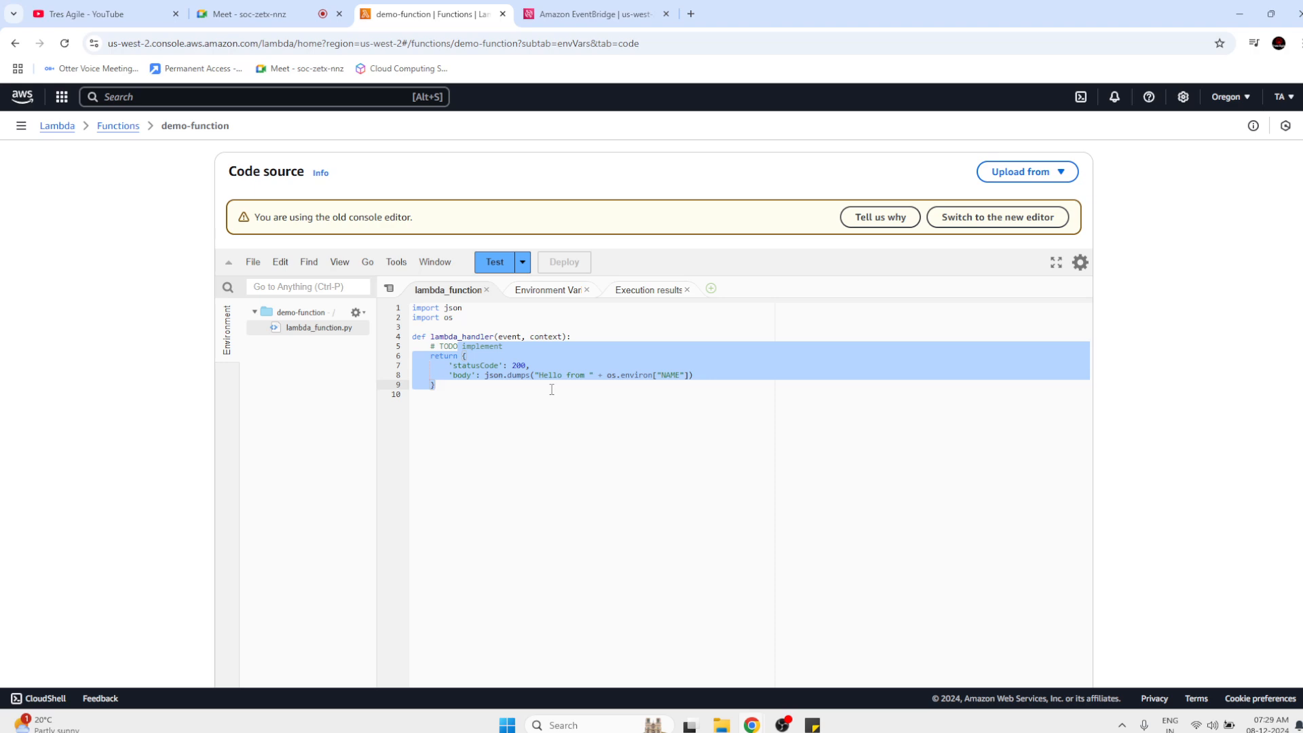
pyautogui.click(526, 376)
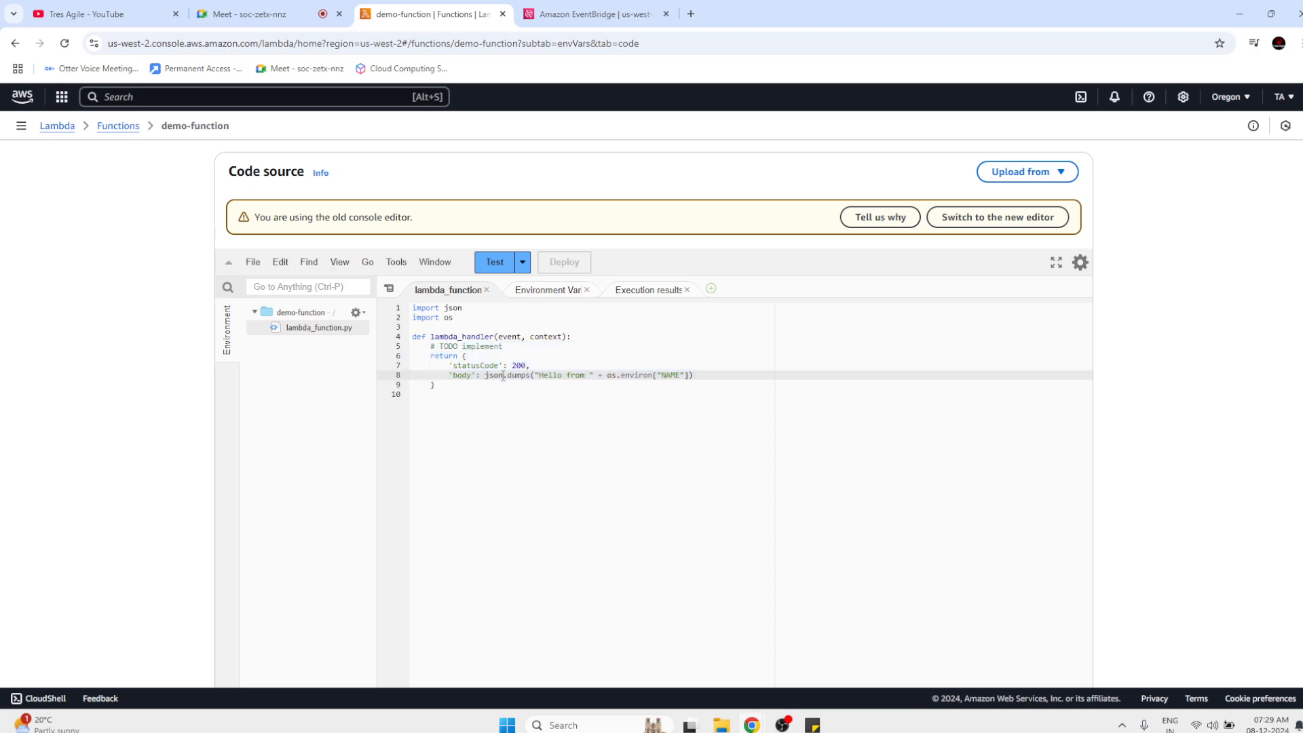
pyautogui.scroll(1, 524, 380)
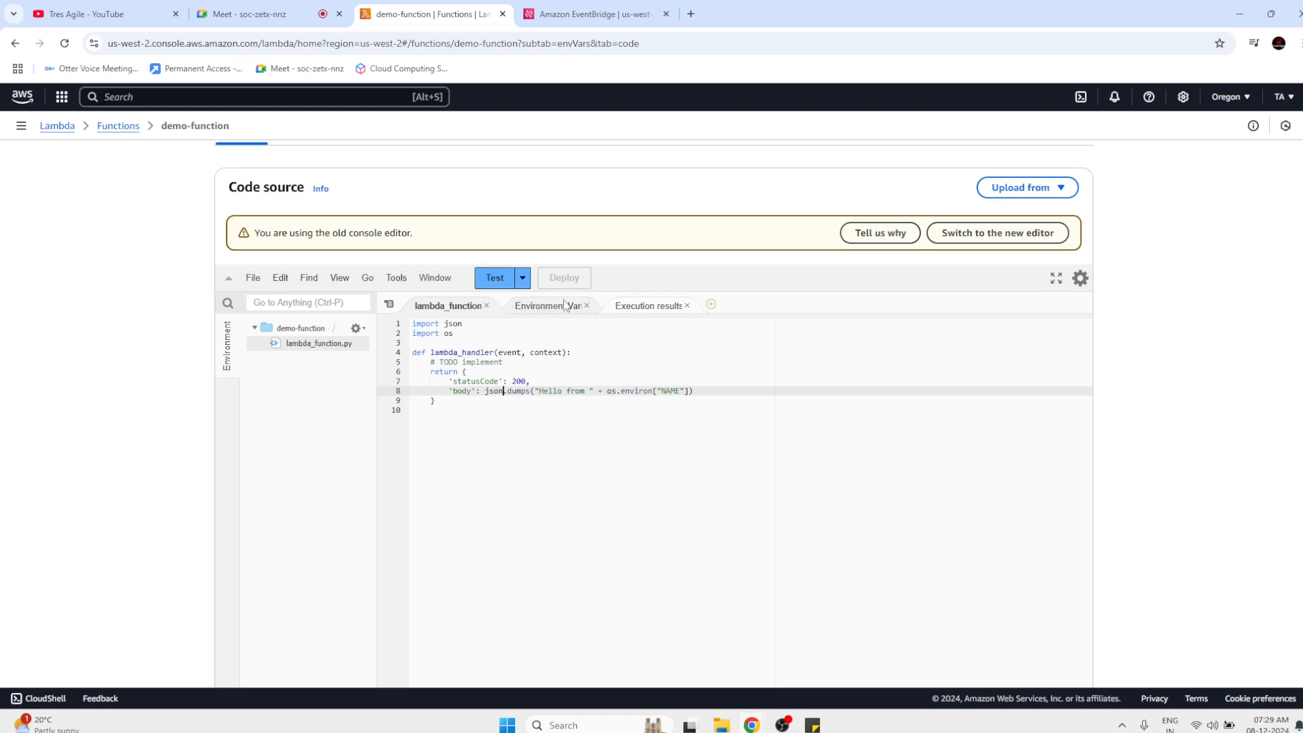
pyautogui.click(498, 284)
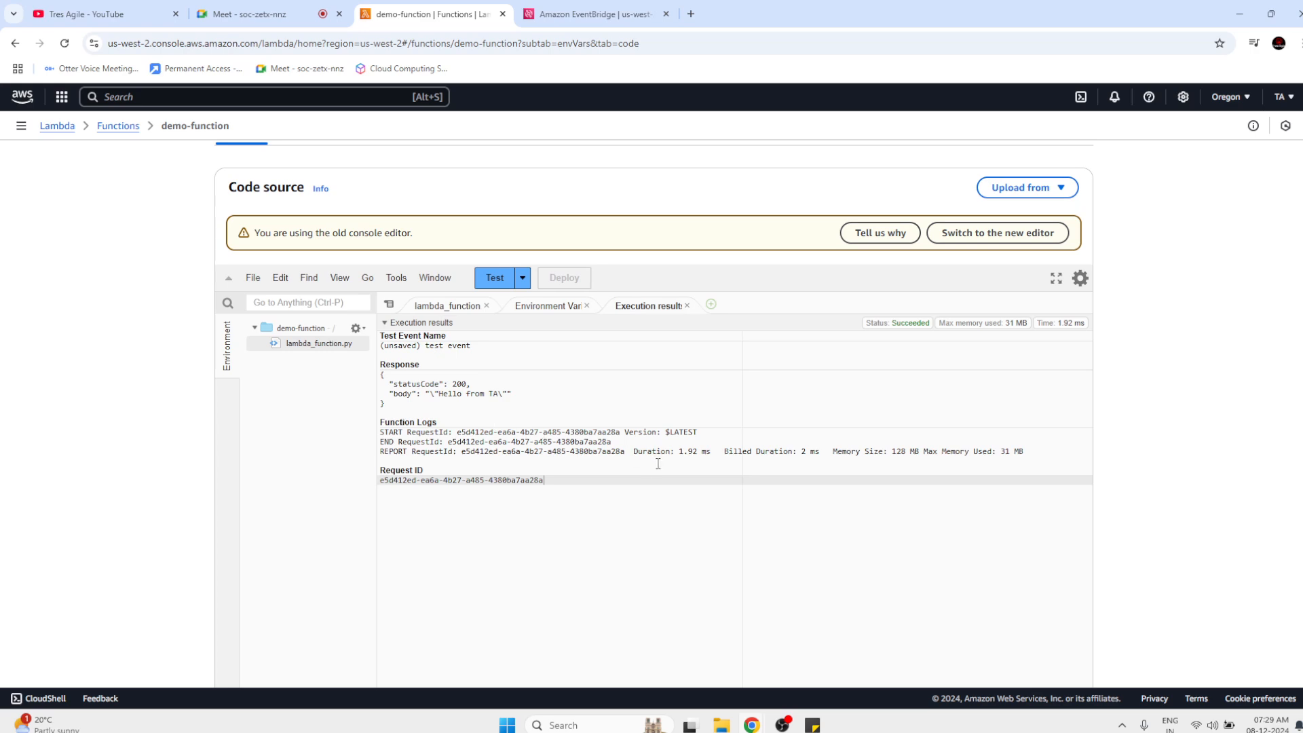
# Note the 1.92 ms duration, close Environment Var and Execution results tabs, then go to EventBridge.
pyautogui.moveTo(663, 453); pyautogui.dragTo(702, 451)
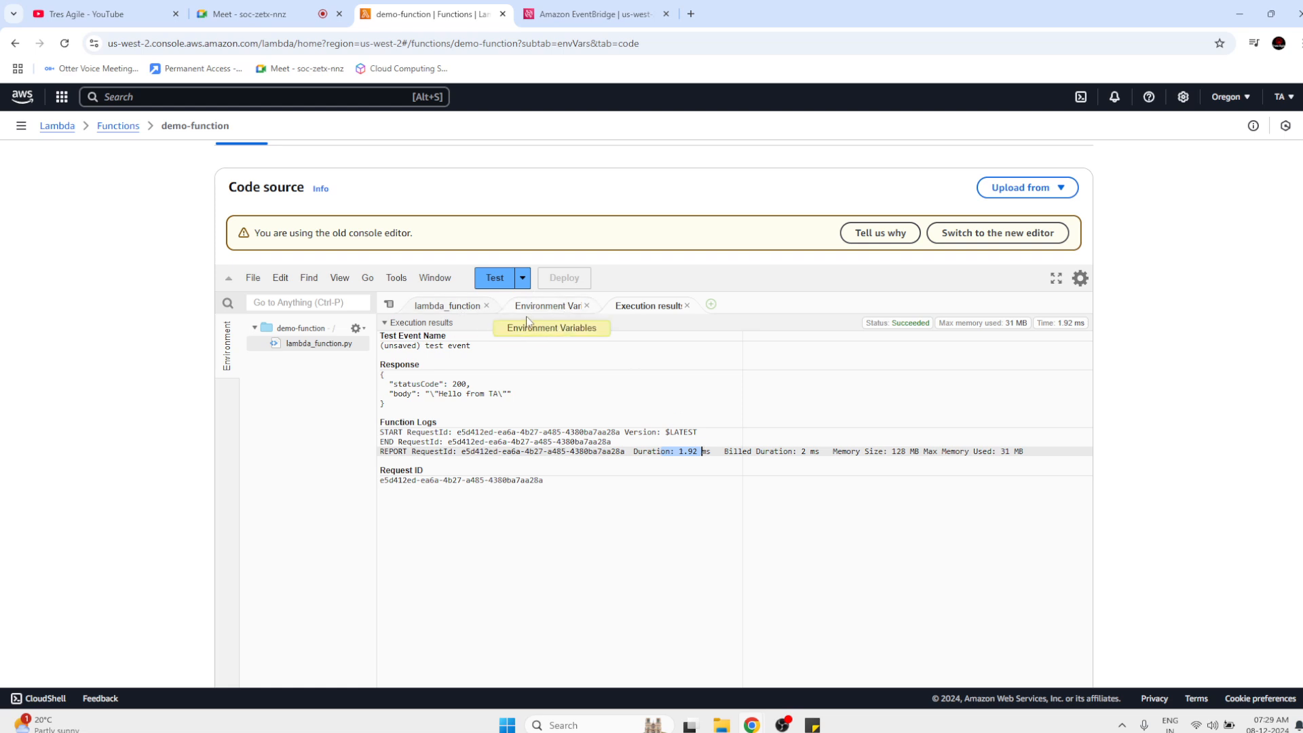
pyautogui.click(587, 305)
pyautogui.click(587, 306)
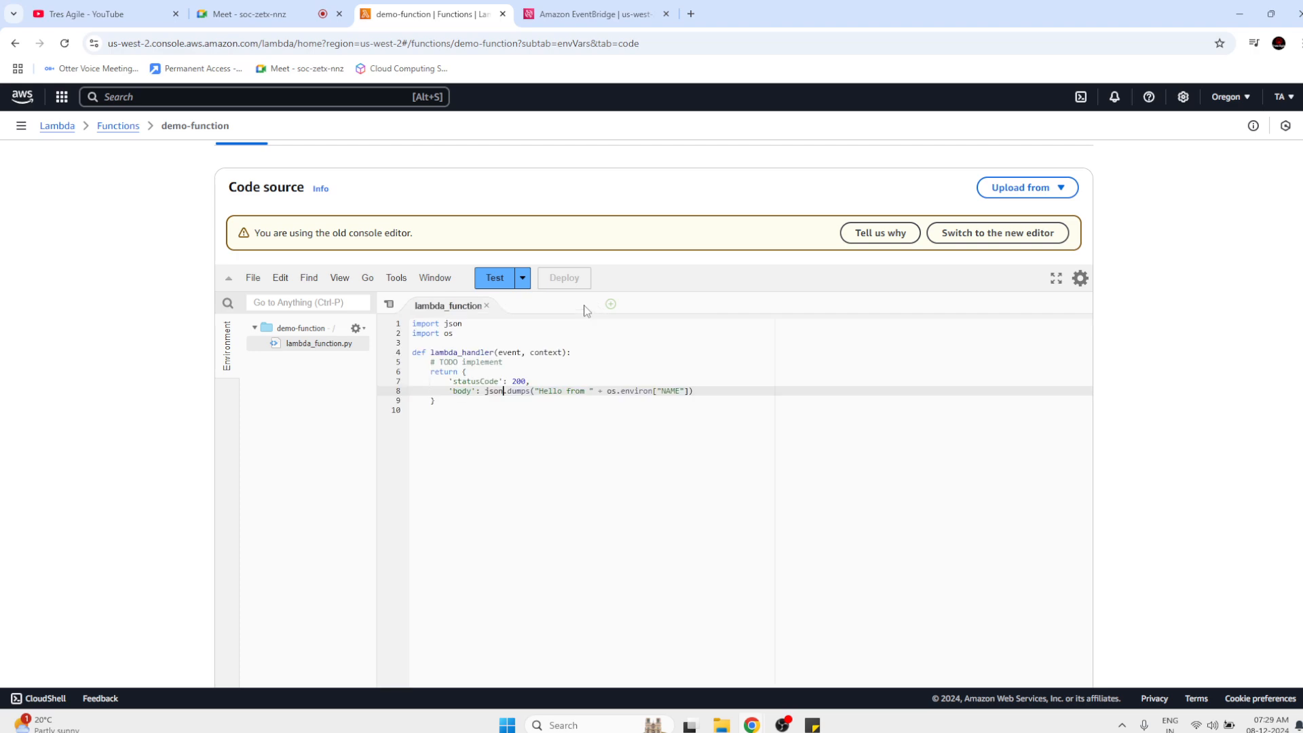
pyautogui.click(521, 364)
pyautogui.scroll(1, 521, 363)
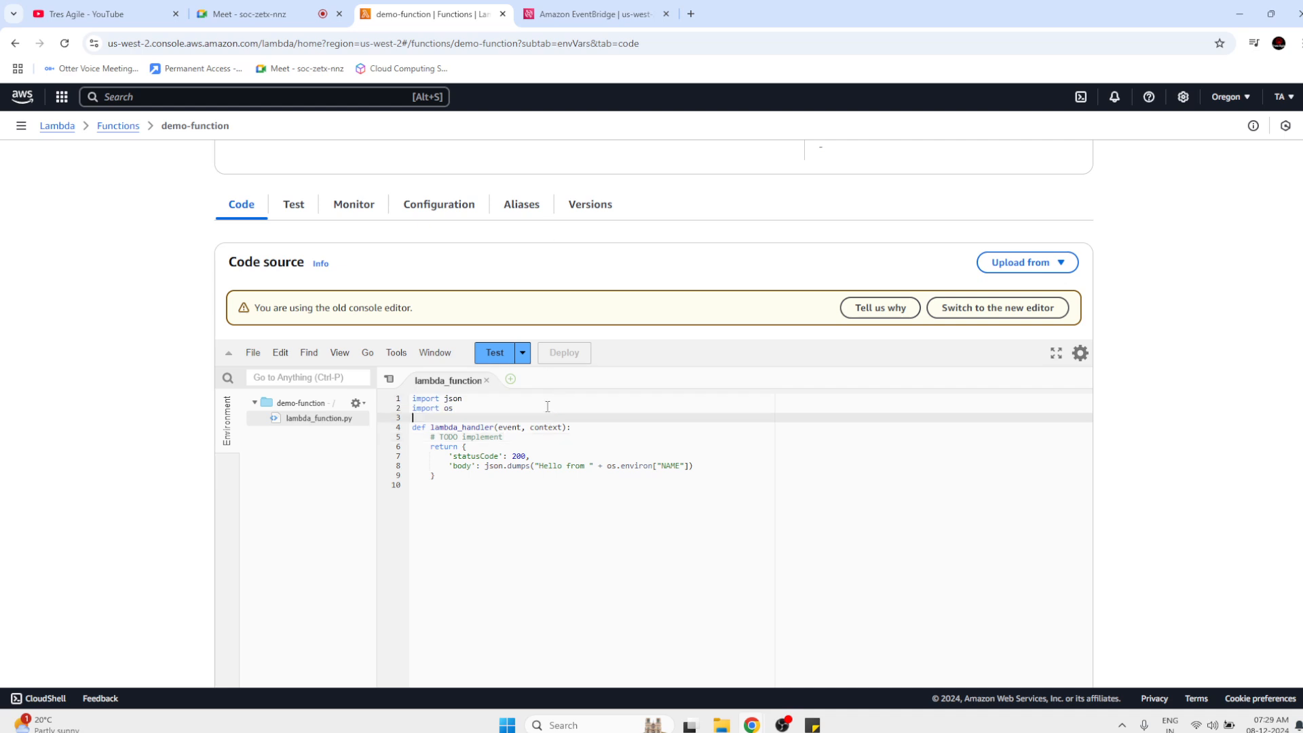
pyautogui.click(590, 14)
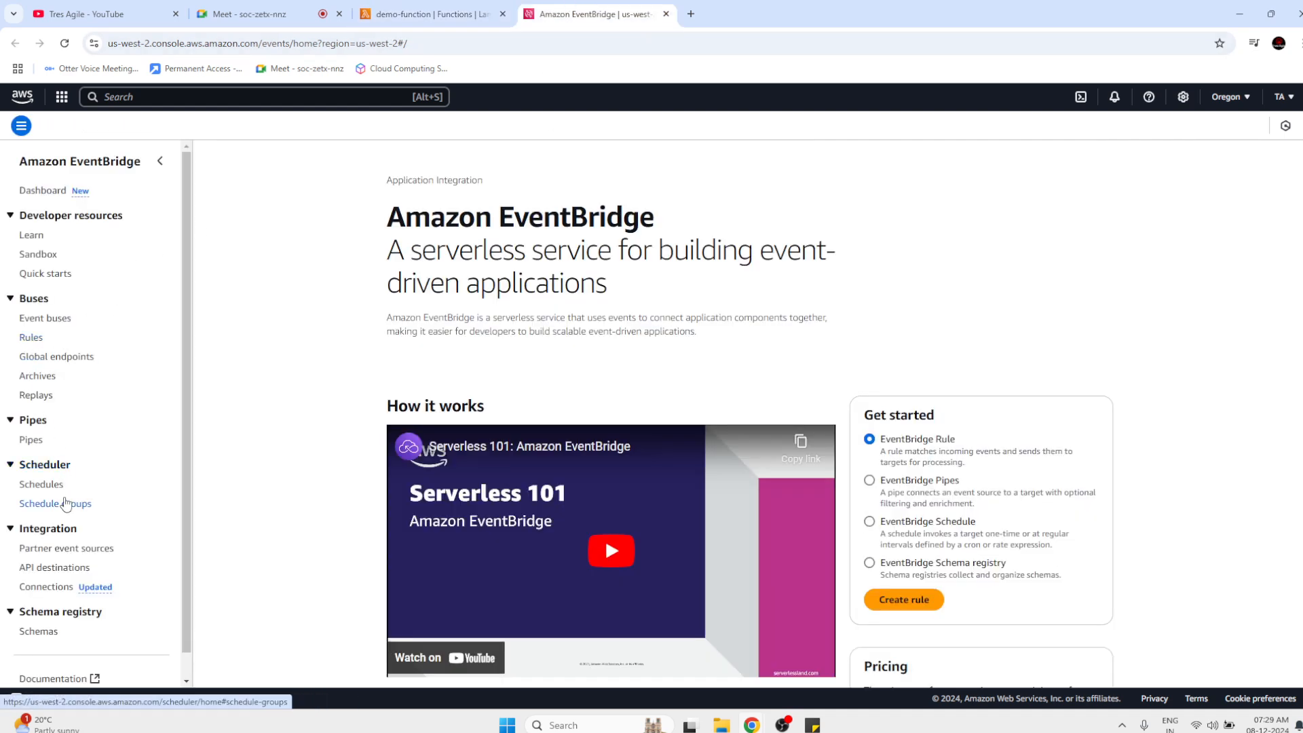
# Start a new EventBridge Scheduler schedule named lambda-trigger.
pyautogui.click(56, 490)
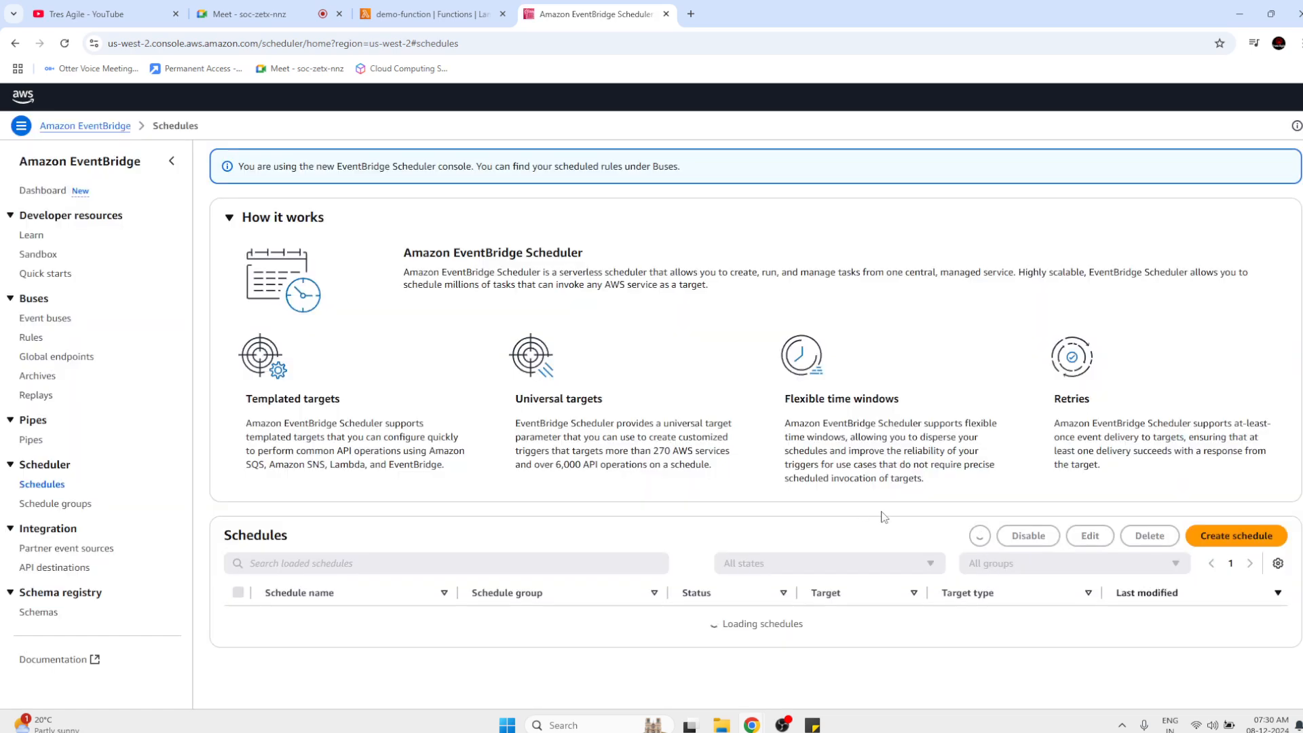
pyautogui.click(1232, 541)
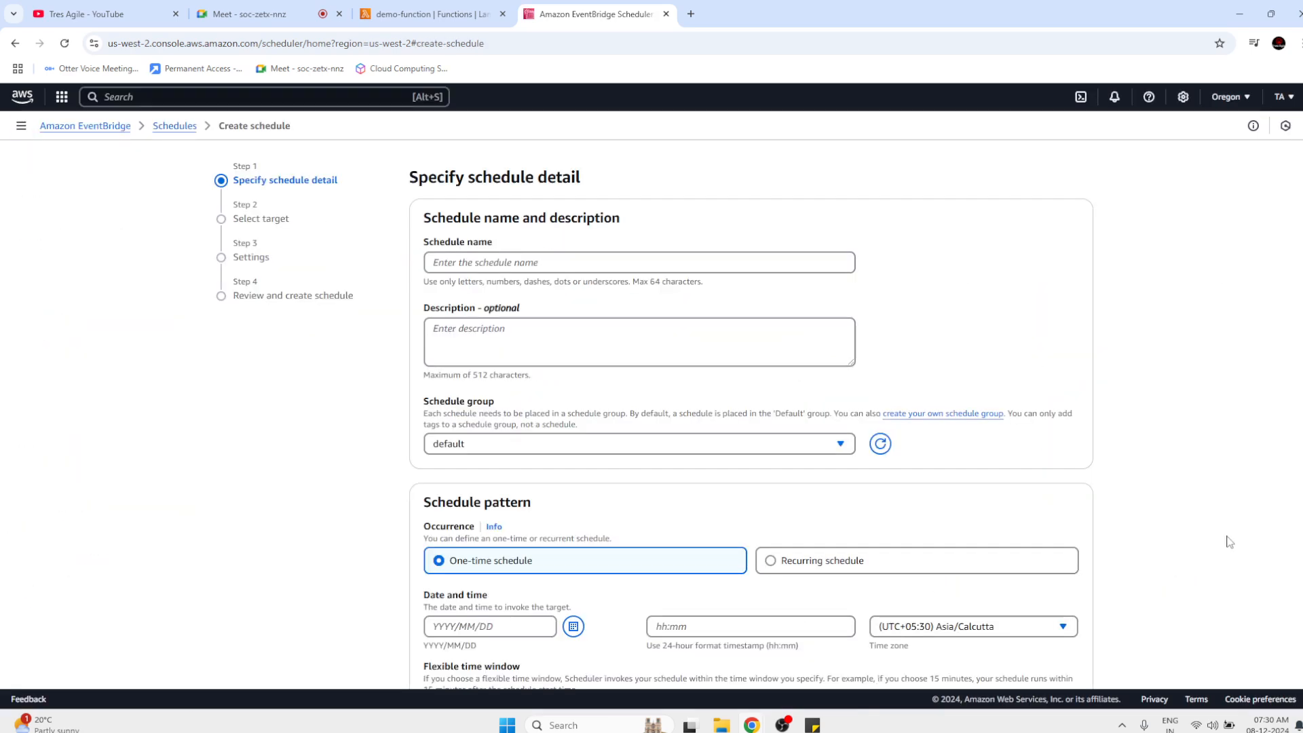
pyautogui.click(763, 259)
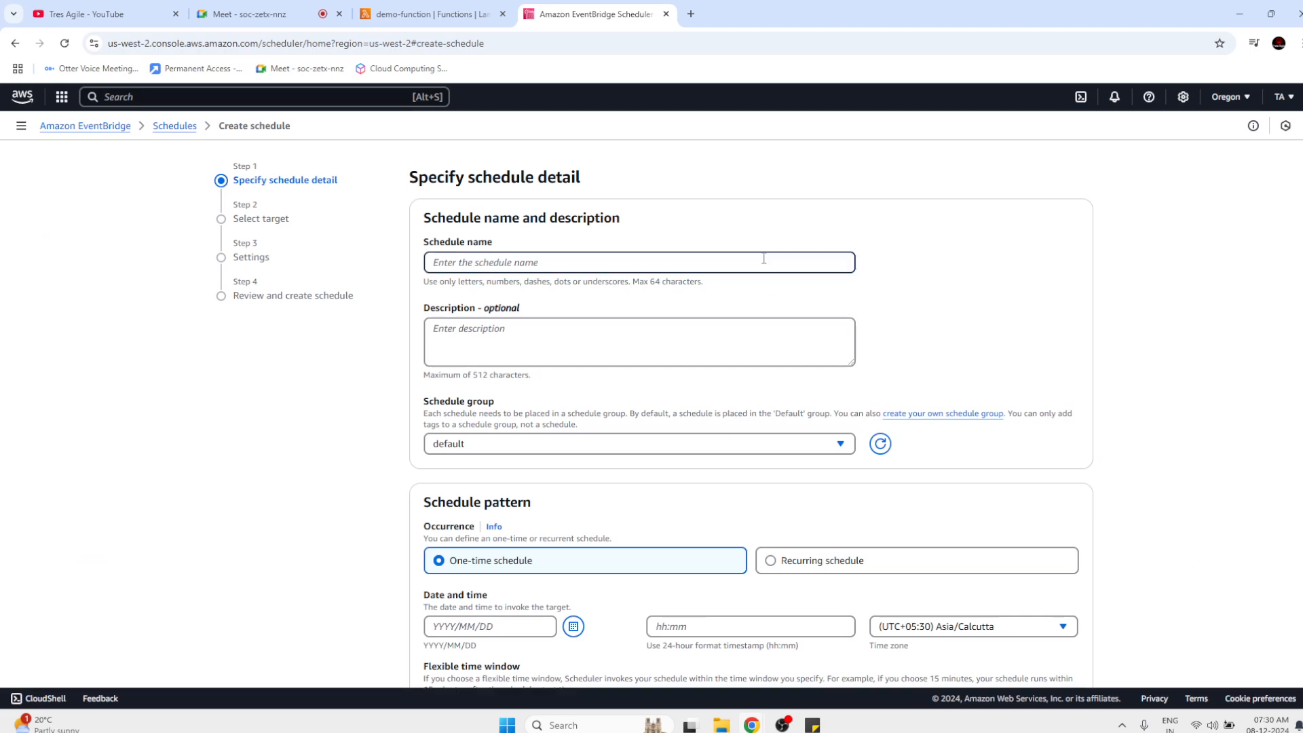
pyautogui.write('ambda-trigger')
# Make it a one-time schedule running on 2024/12/08 at 07:32.
pyautogui.scroll(-2, 553, 309)
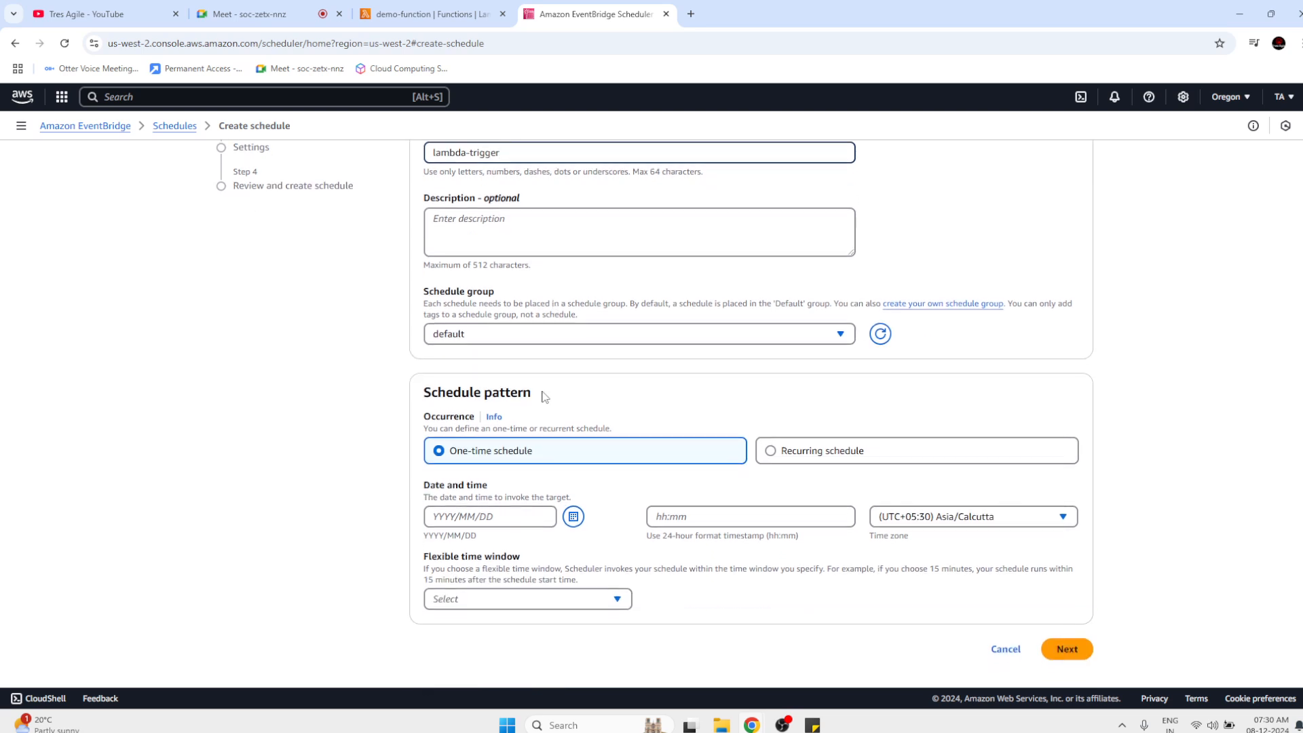
pyautogui.click(788, 456)
pyautogui.scroll(-2, 665, 458)
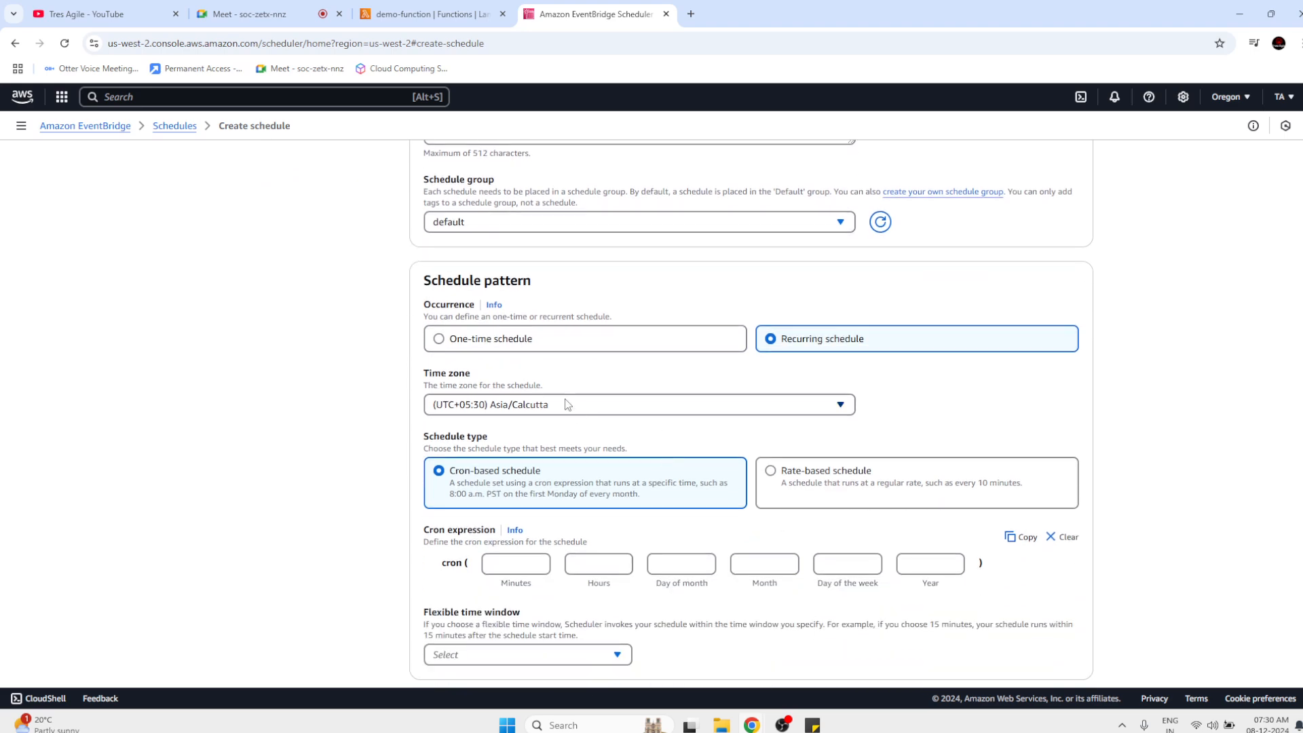
pyautogui.click(524, 343)
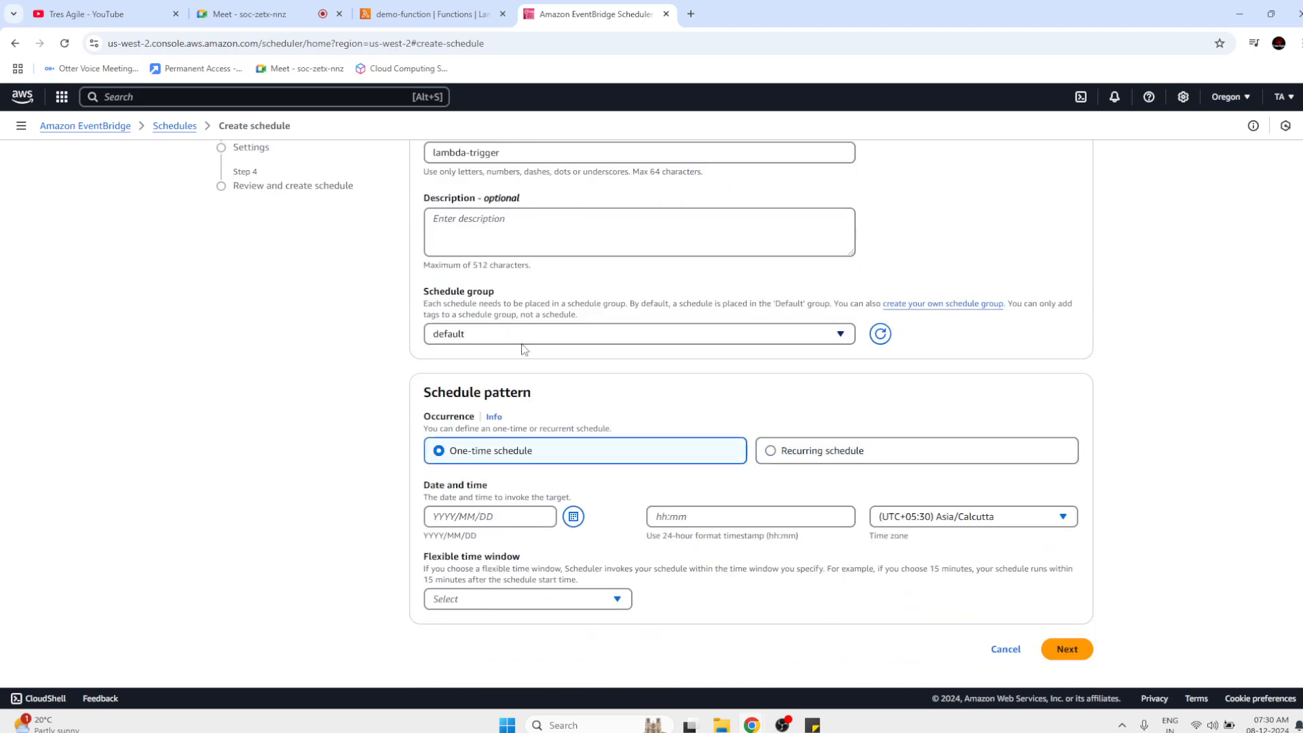
pyautogui.click(516, 514)
pyautogui.click(576, 519)
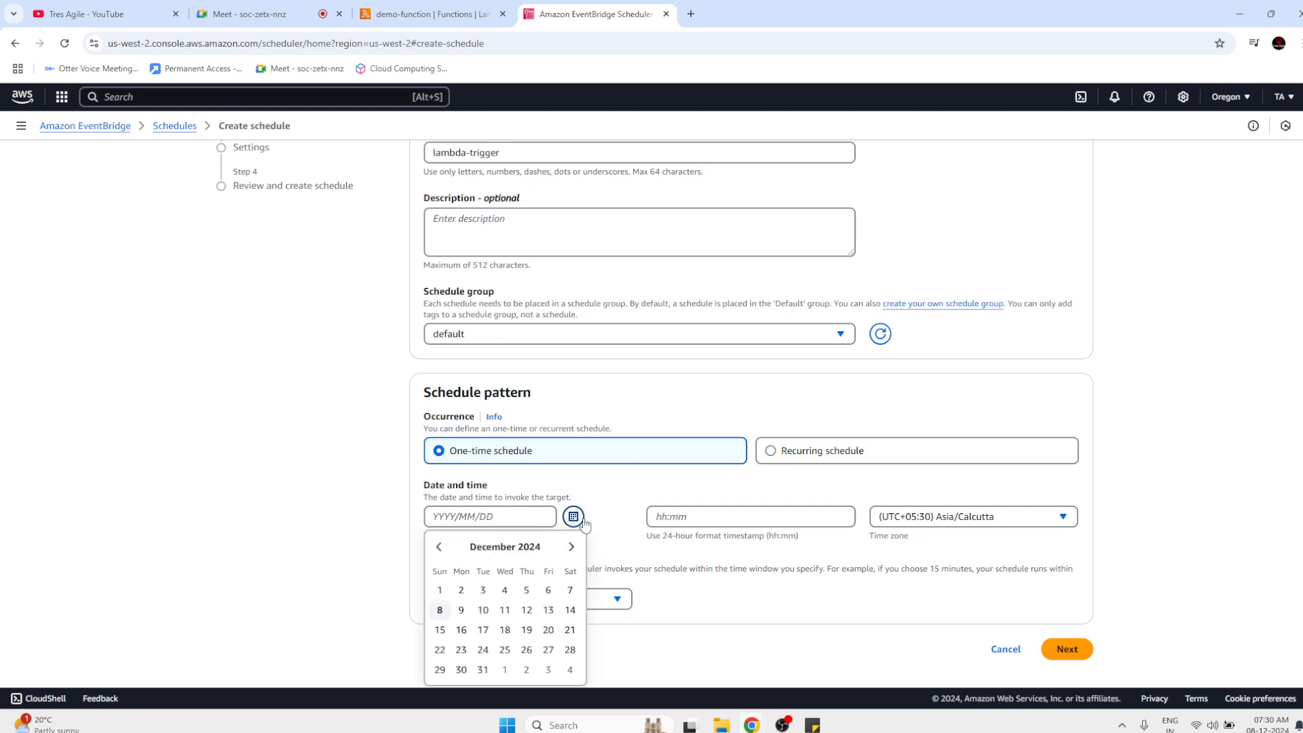
pyautogui.click(440, 609)
pyautogui.click(726, 521)
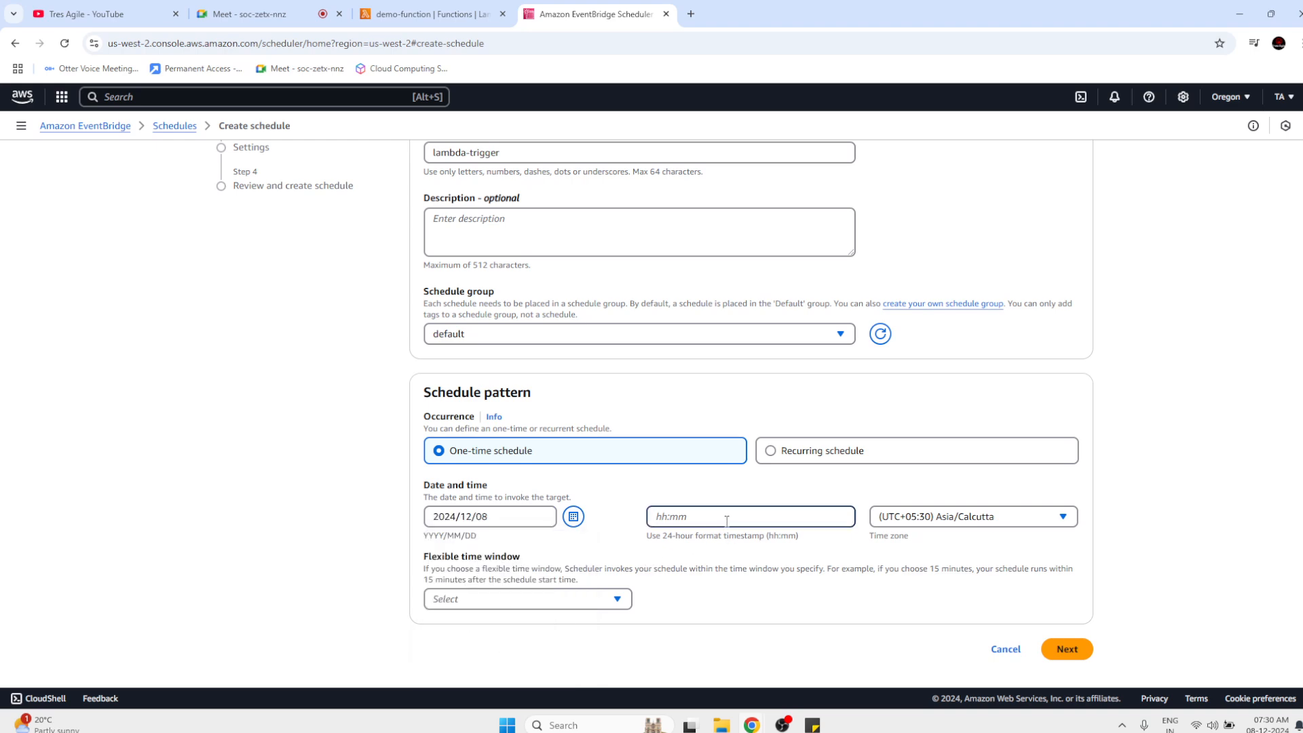
pyautogui.write('07:32')
pyautogui.click(813, 568)
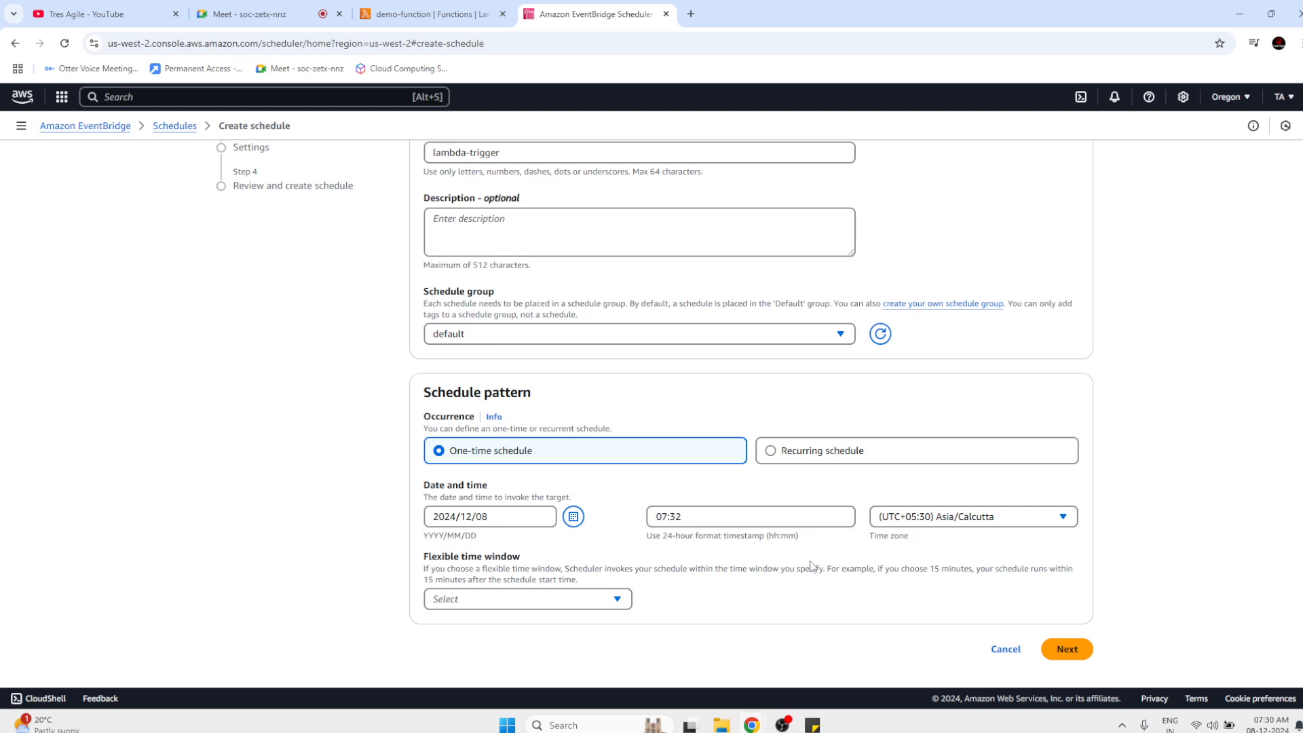
# Set a 5-minute flexible time window and continue to target selection.
pyautogui.click(565, 599)
pyautogui.click(495, 457)
pyautogui.click(1066, 650)
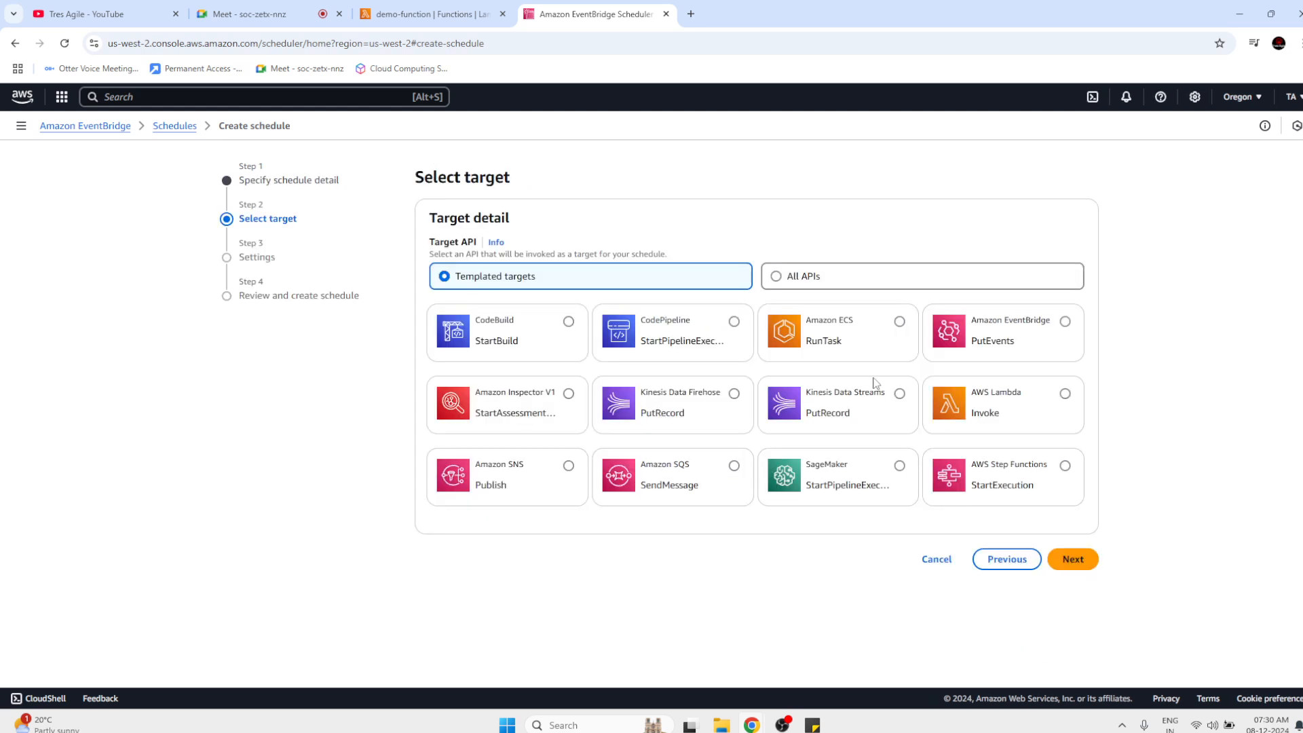
# Point the schedule's target at demo-function with the AWS Lambda Invoke template, then continue to optional settings.
pyautogui.click(1065, 394)
pyautogui.scroll(-6, 814, 374)
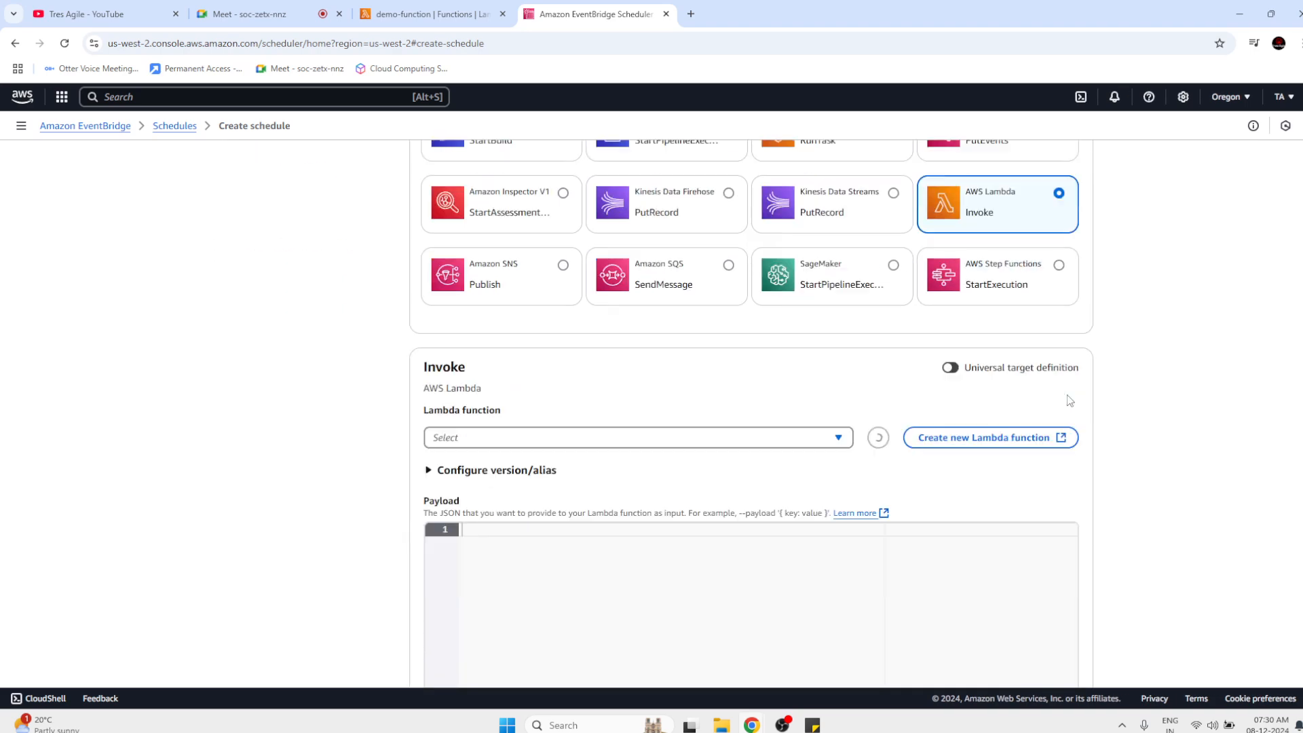
pyautogui.click(579, 197)
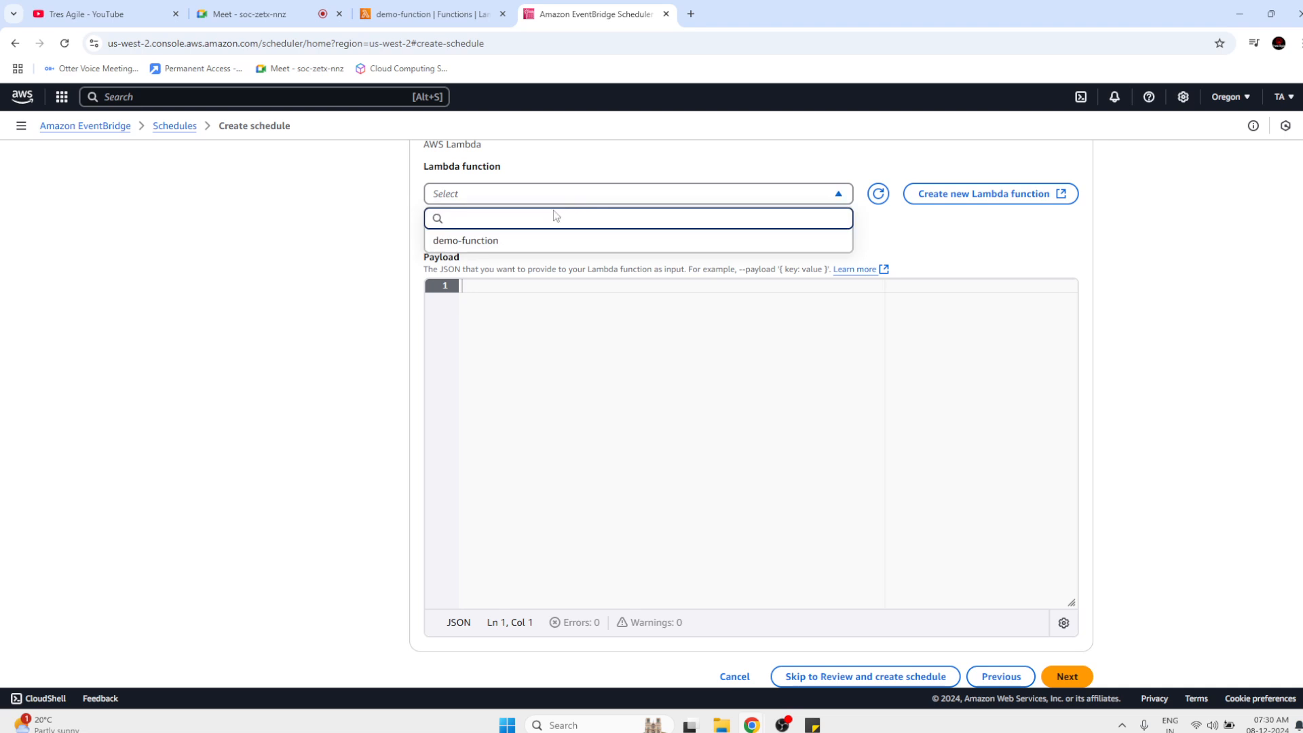
pyautogui.click(533, 242)
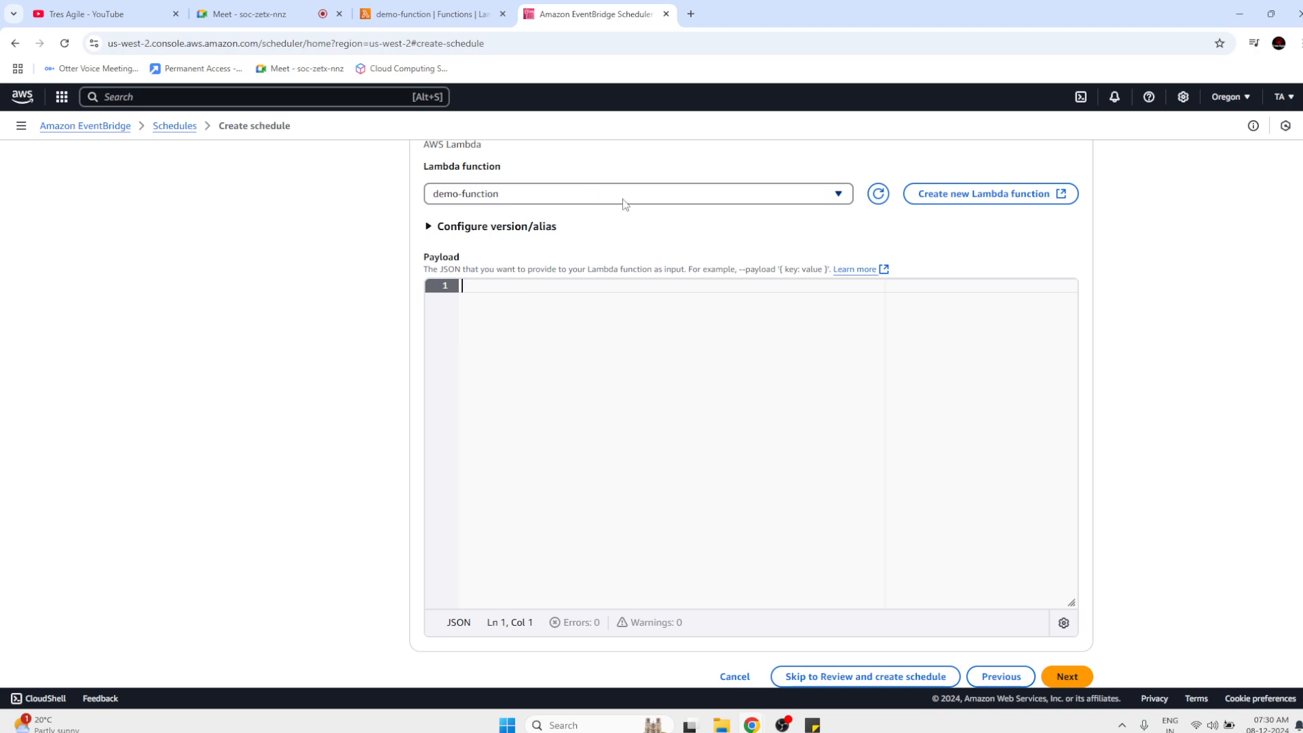
pyautogui.click(1067, 677)
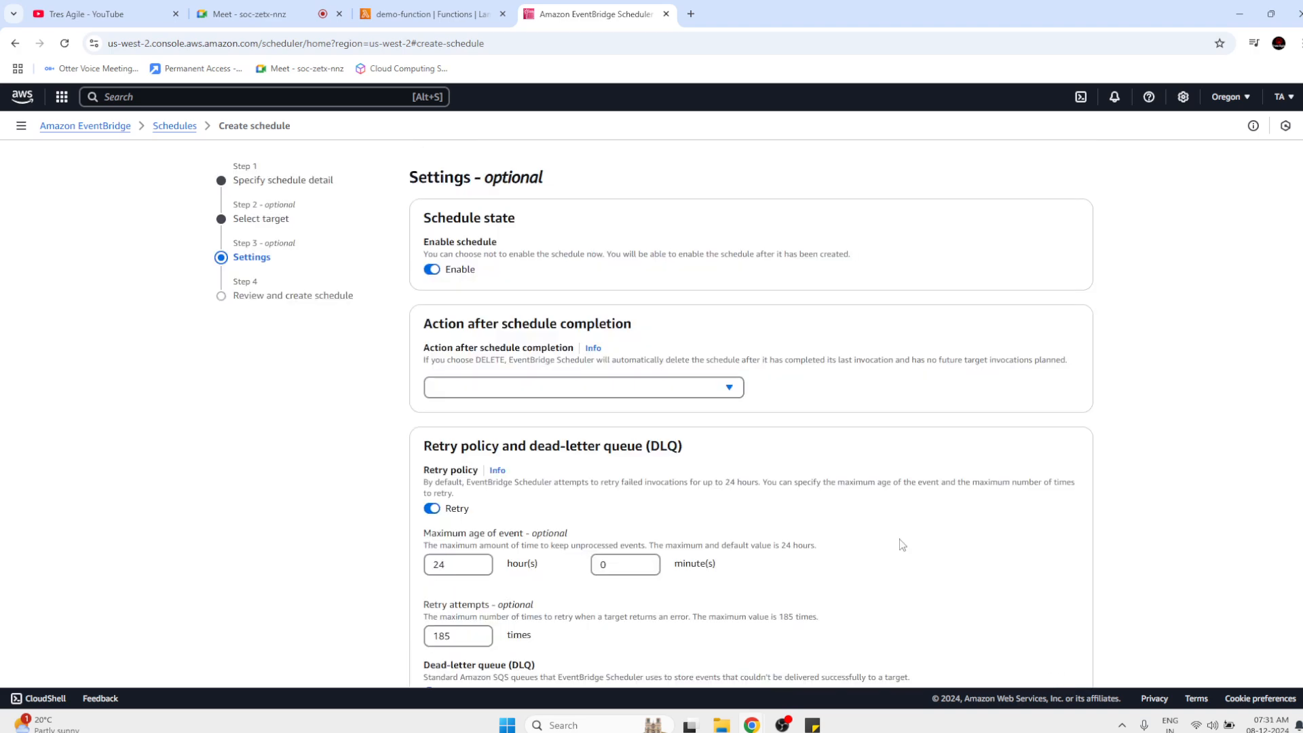
pyautogui.scroll(-6, 902, 545)
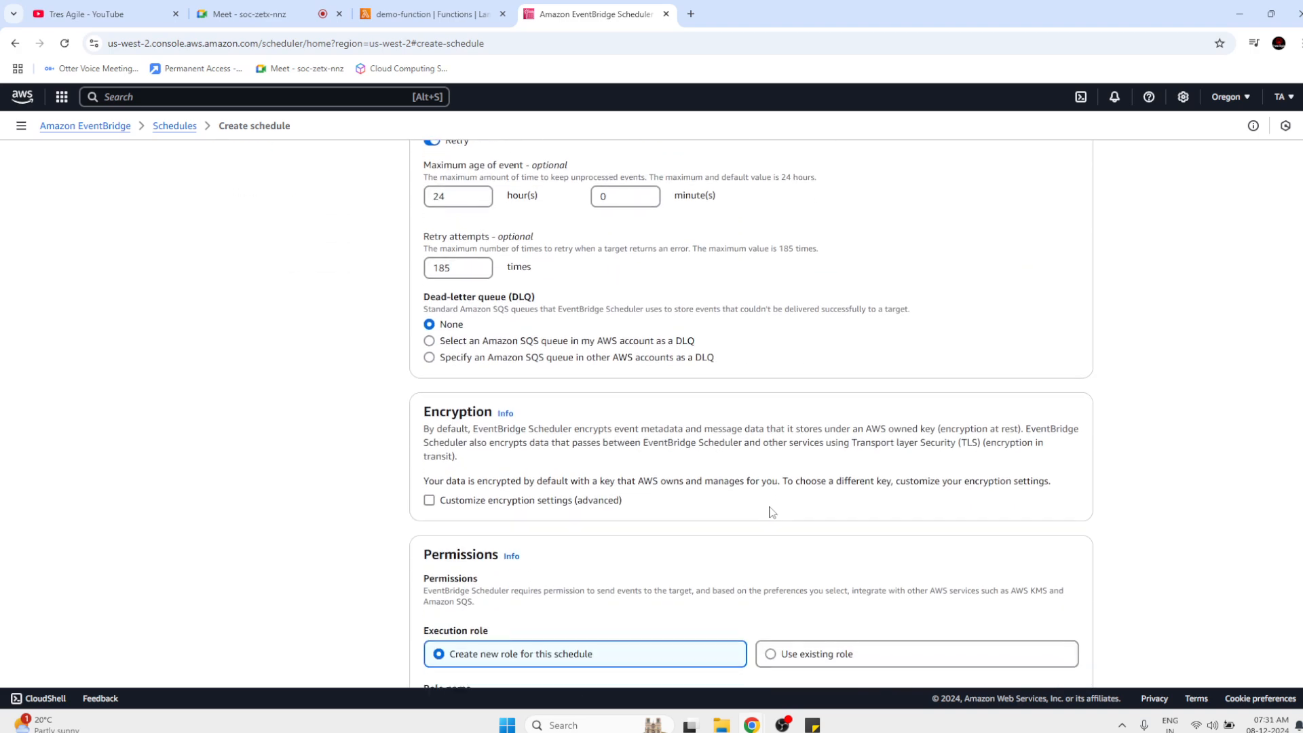
# Review and create the lambda-trigger schedule, then return to the demo-function Lambda tab.
pyautogui.click(1072, 653)
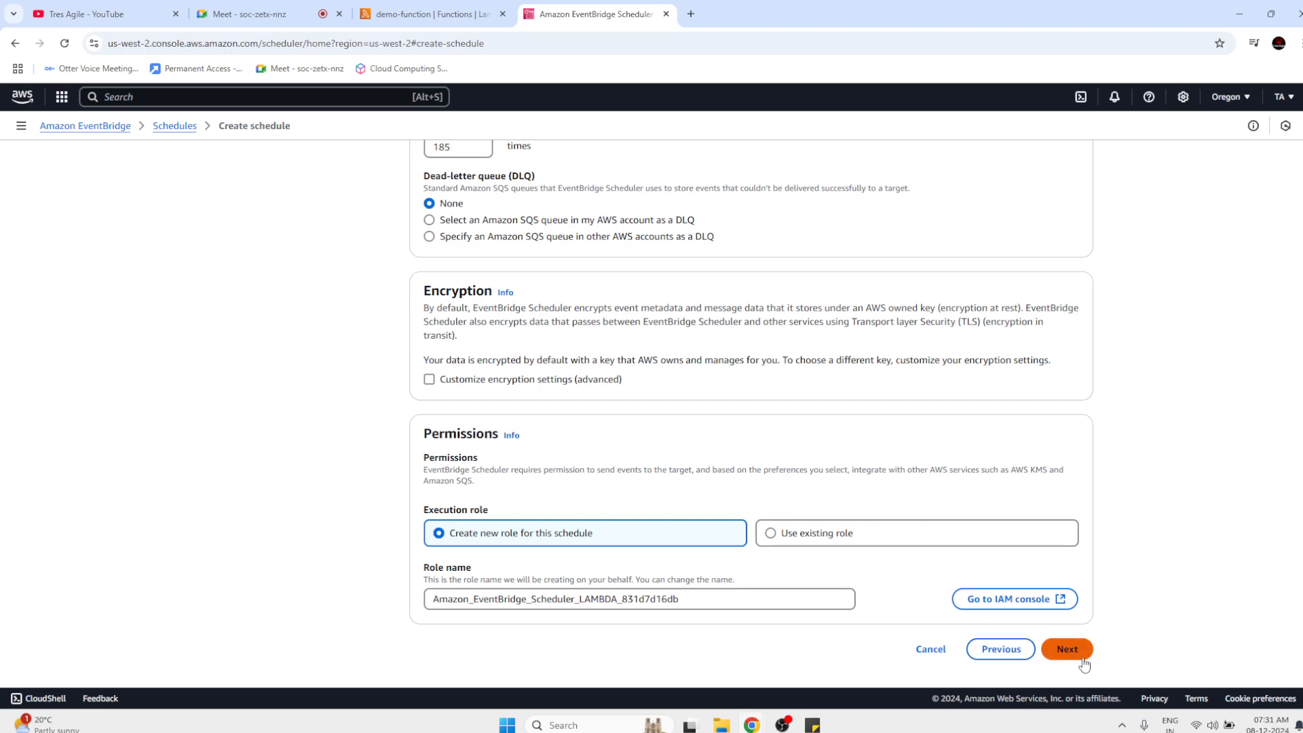
pyautogui.scroll(-6, 995, 590)
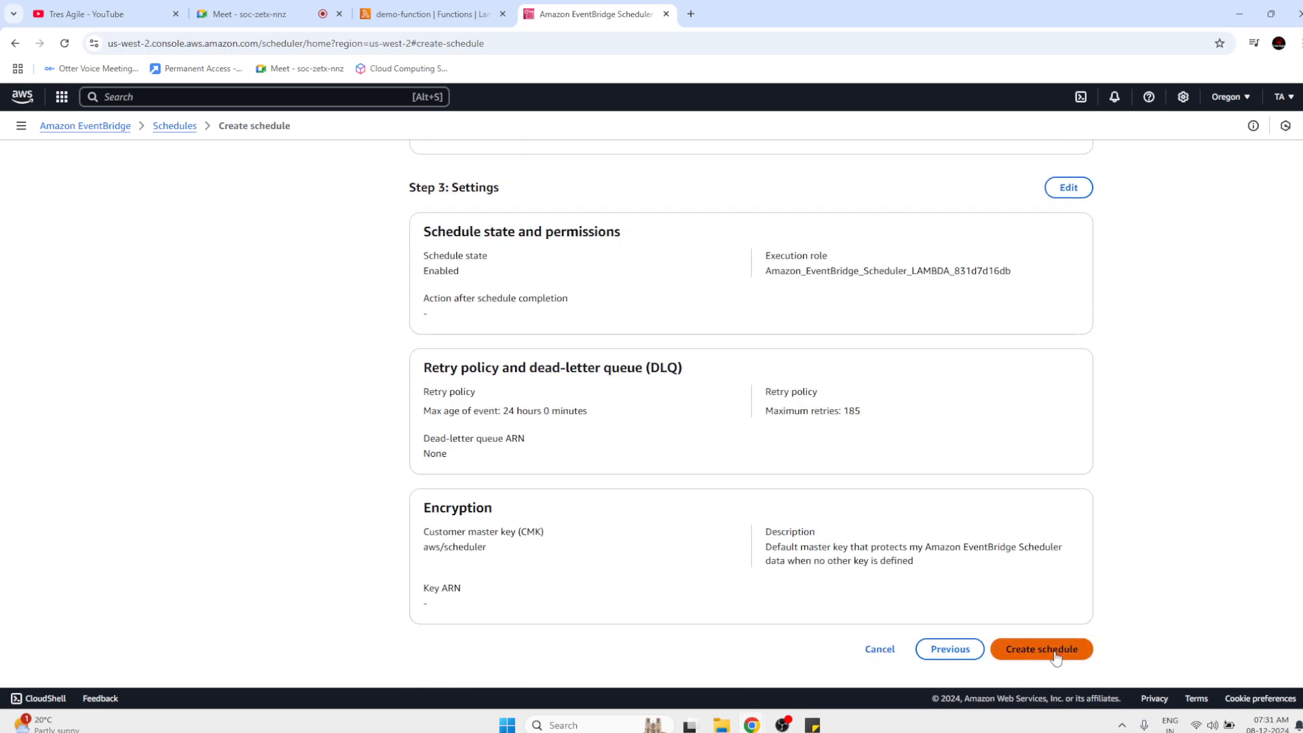
pyautogui.click(1054, 650)
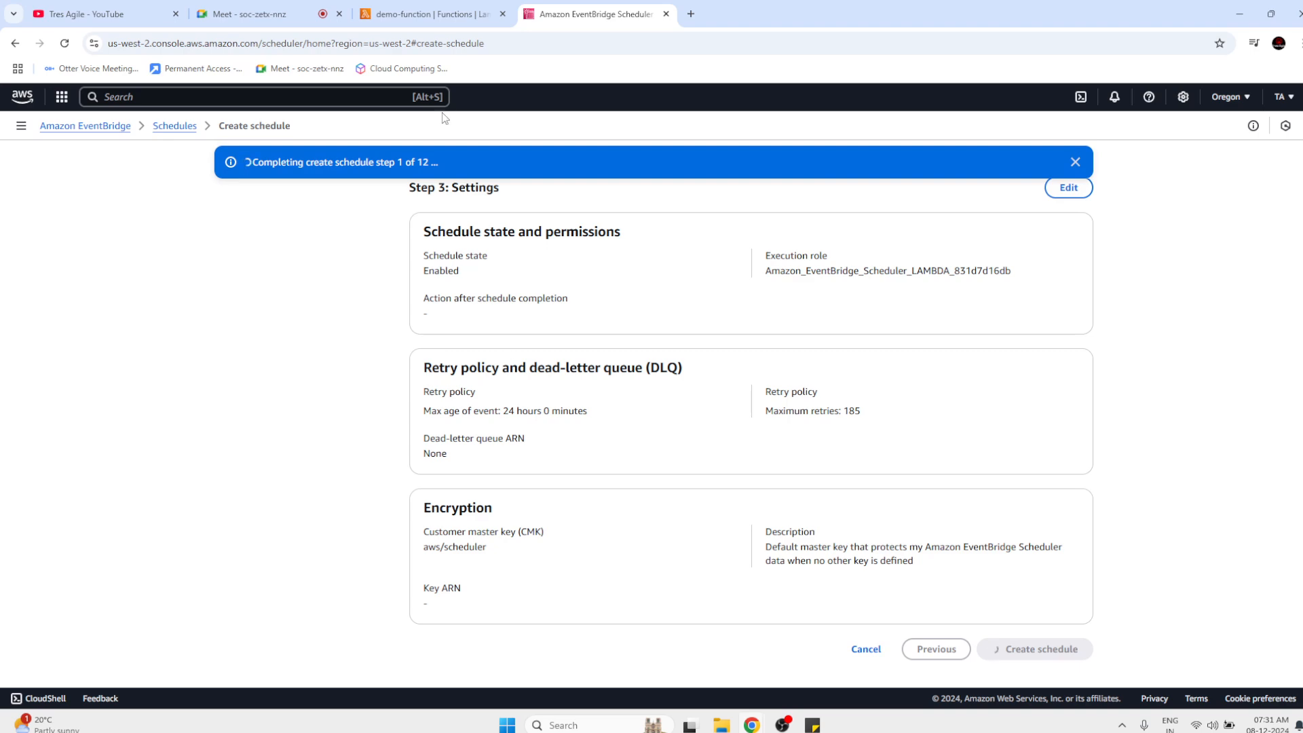
pyautogui.click(420, 11)
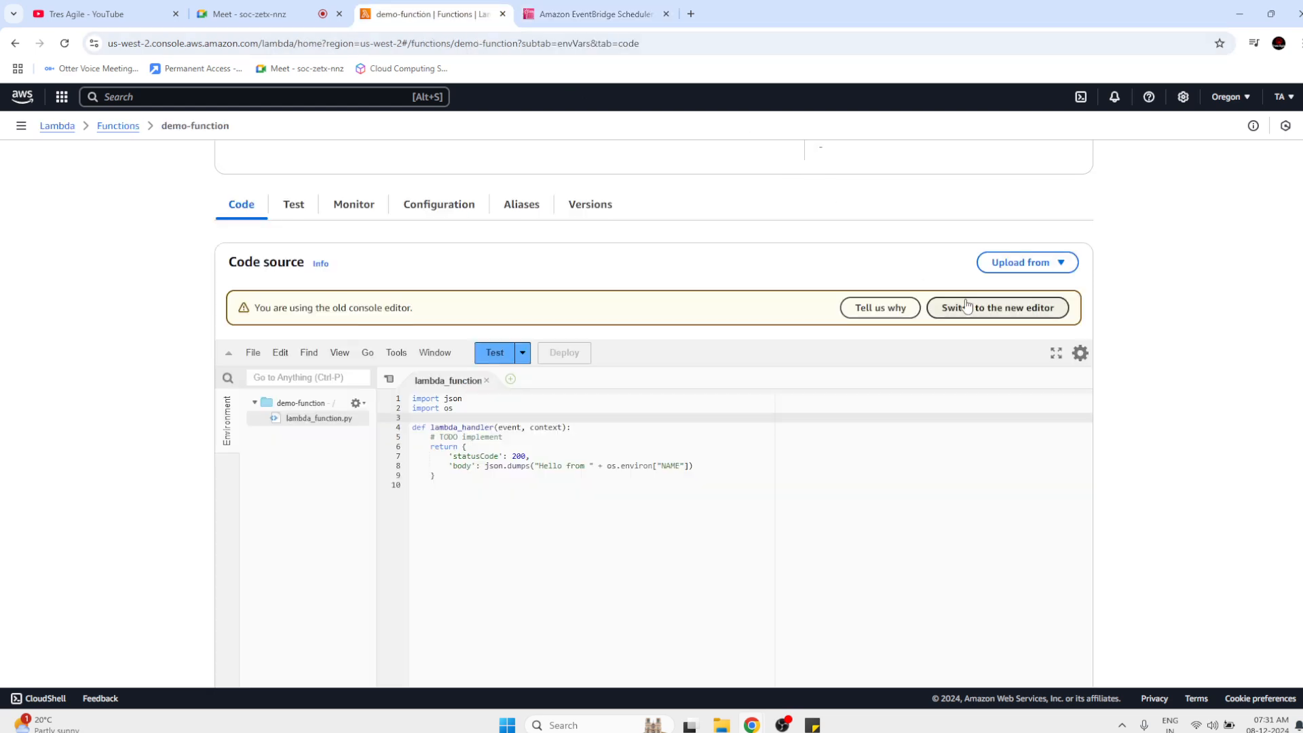
# Switch demo-function's code to the new editor, dismissing the editor notice and what's-new toast.
pyautogui.click(986, 315)
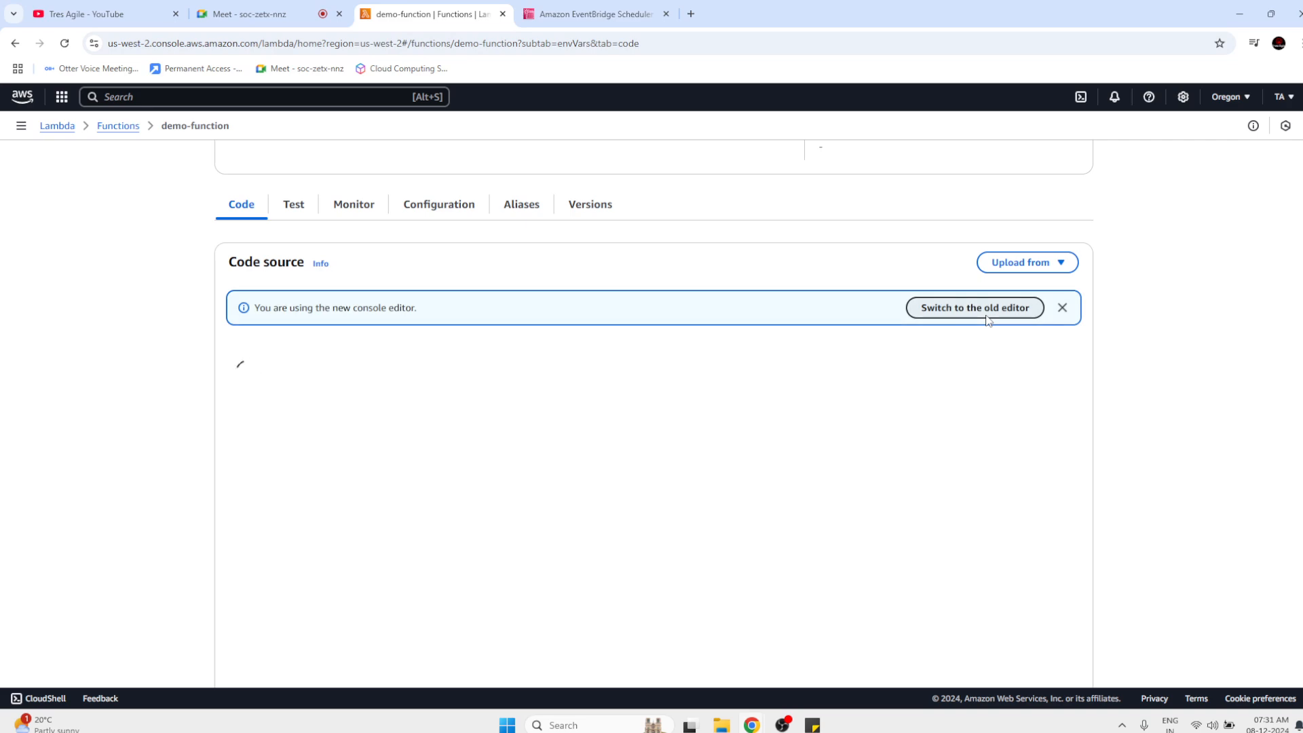
pyautogui.click(1063, 312)
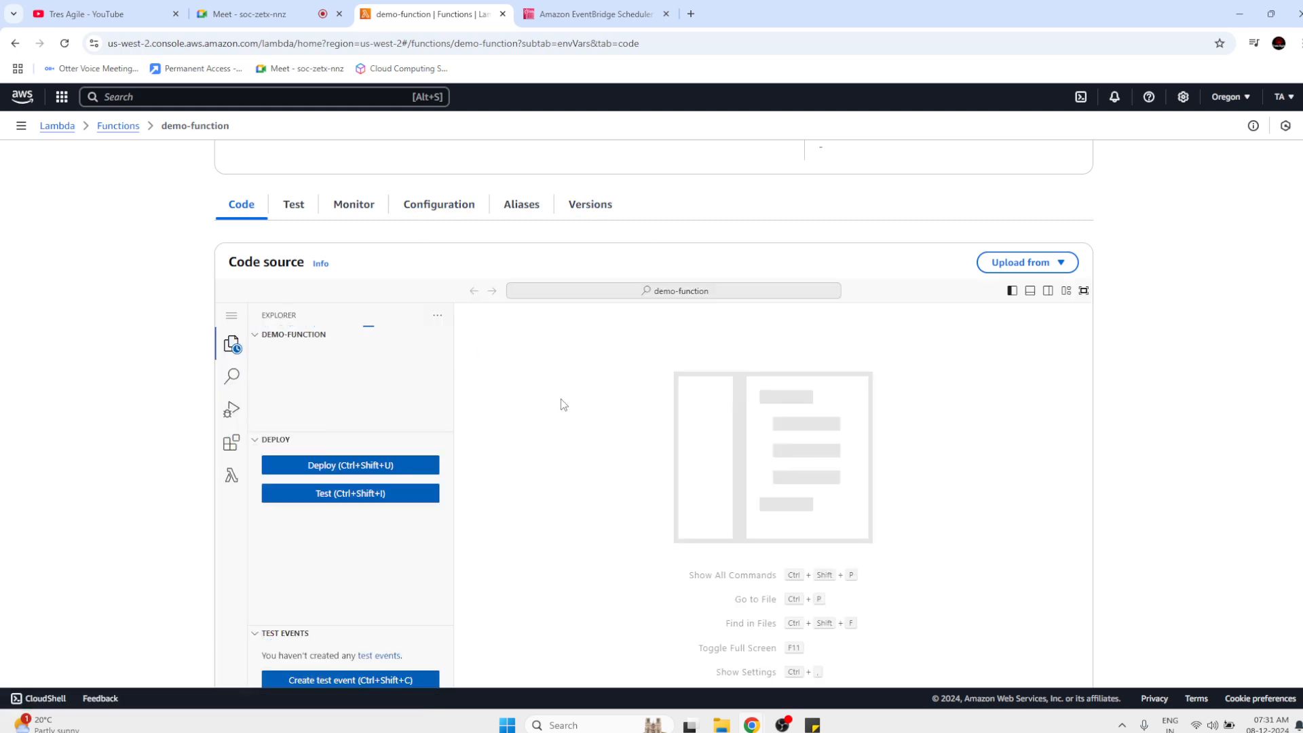
pyautogui.scroll(2, 562, 399)
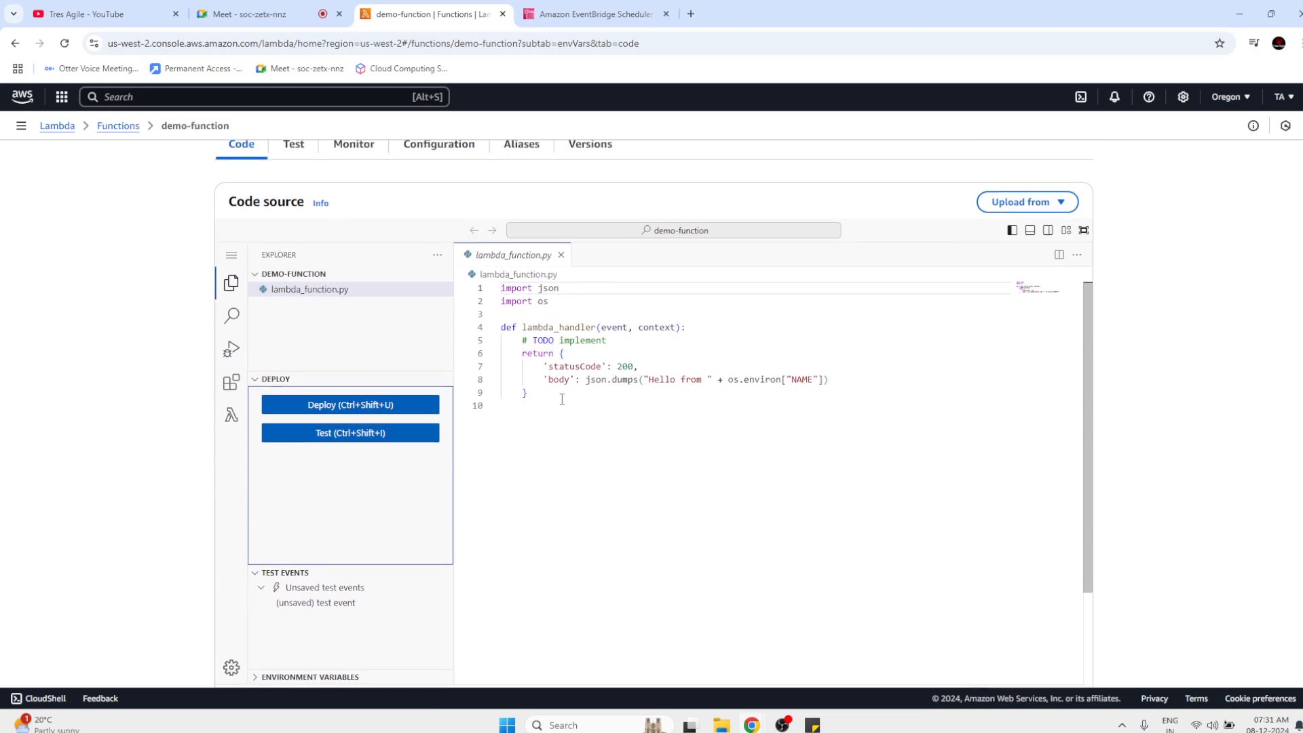
pyautogui.click(640, 406)
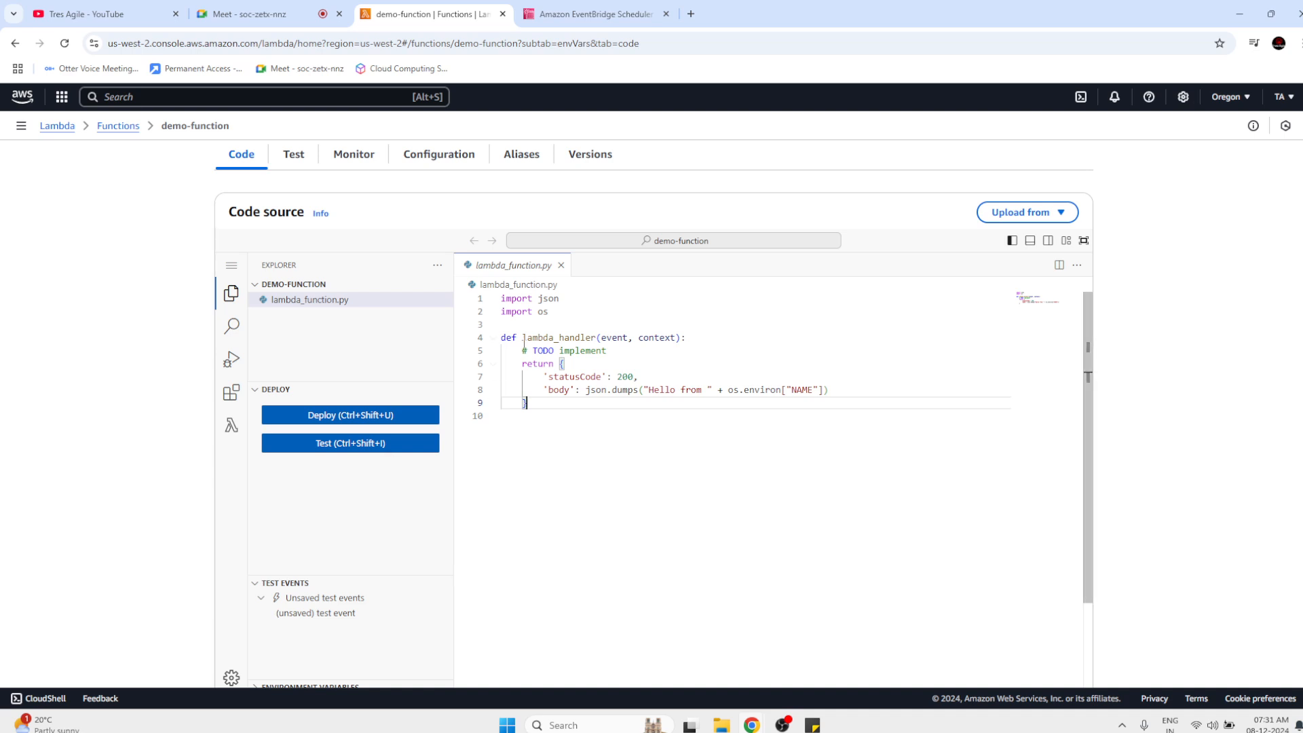
pyautogui.scroll(-2, 649, 341)
pyautogui.scroll(-3, 648, 341)
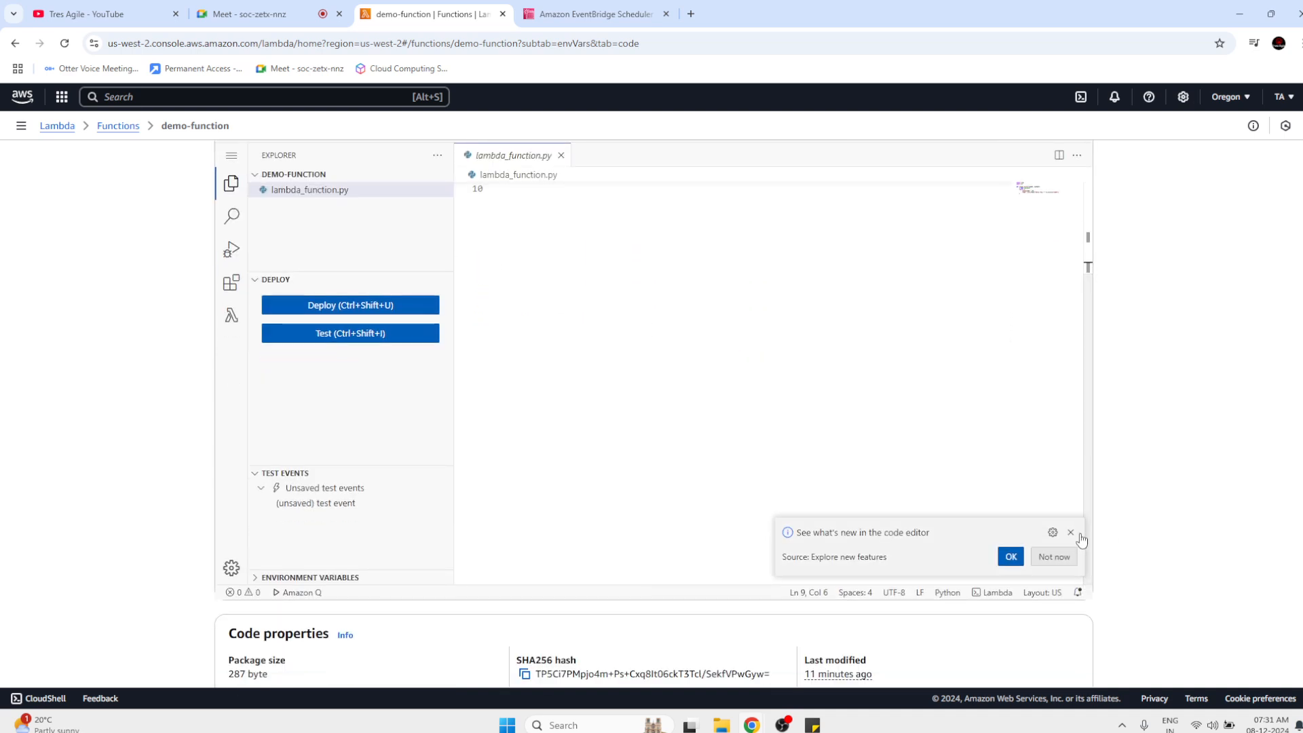
pyautogui.click(1055, 556)
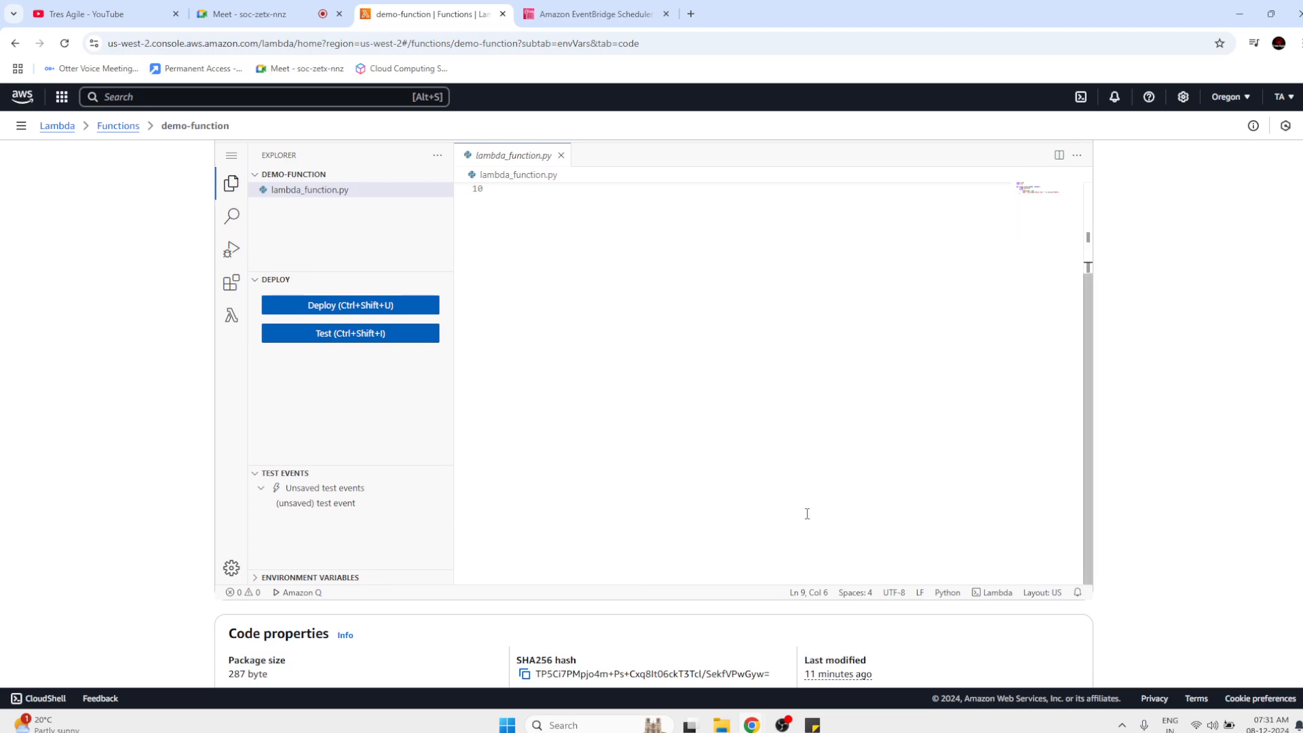
pyautogui.scroll(5, 726, 512)
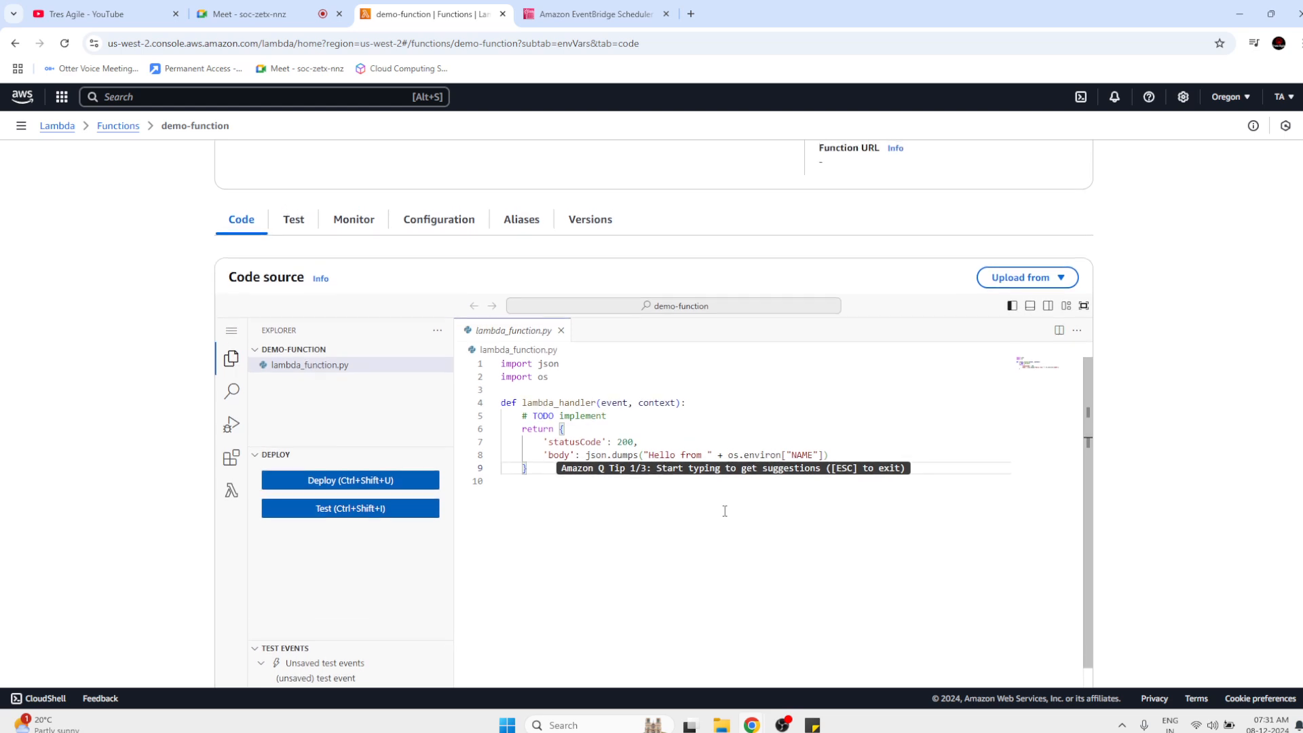
pyautogui.click(655, 428)
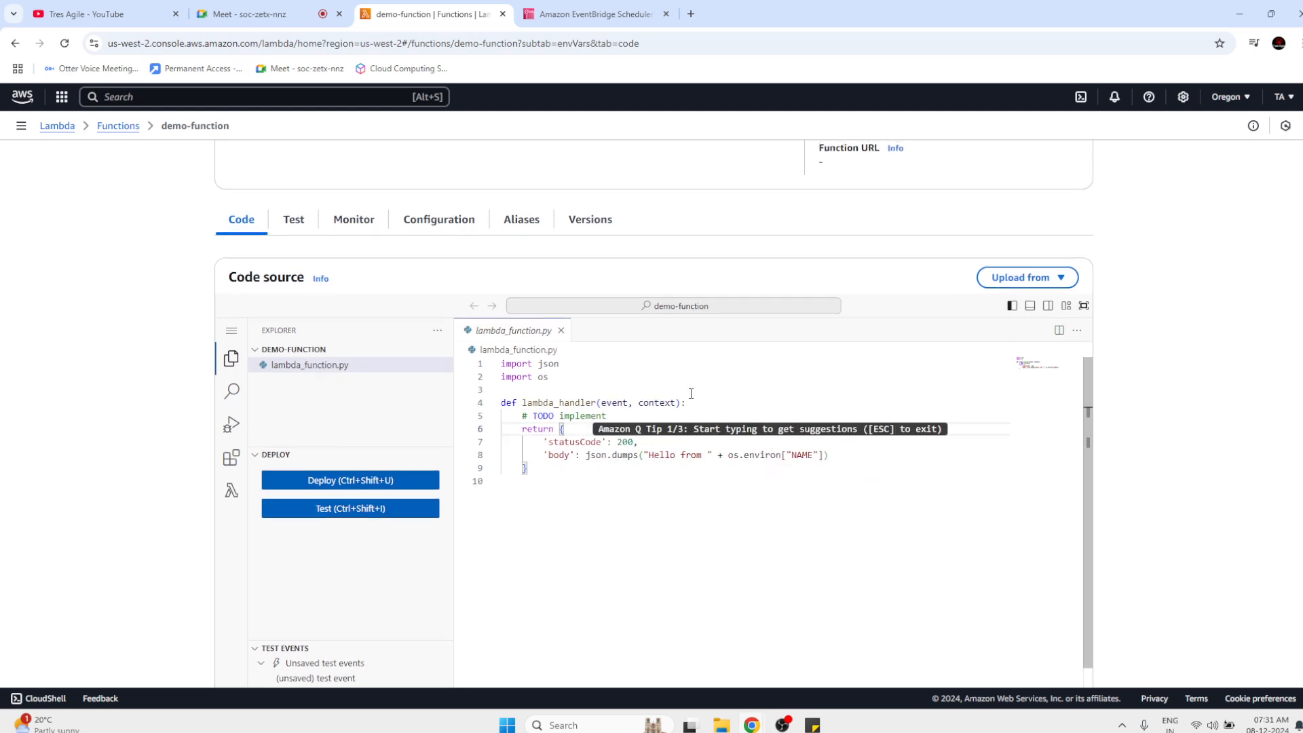
pyautogui.click(404, 386)
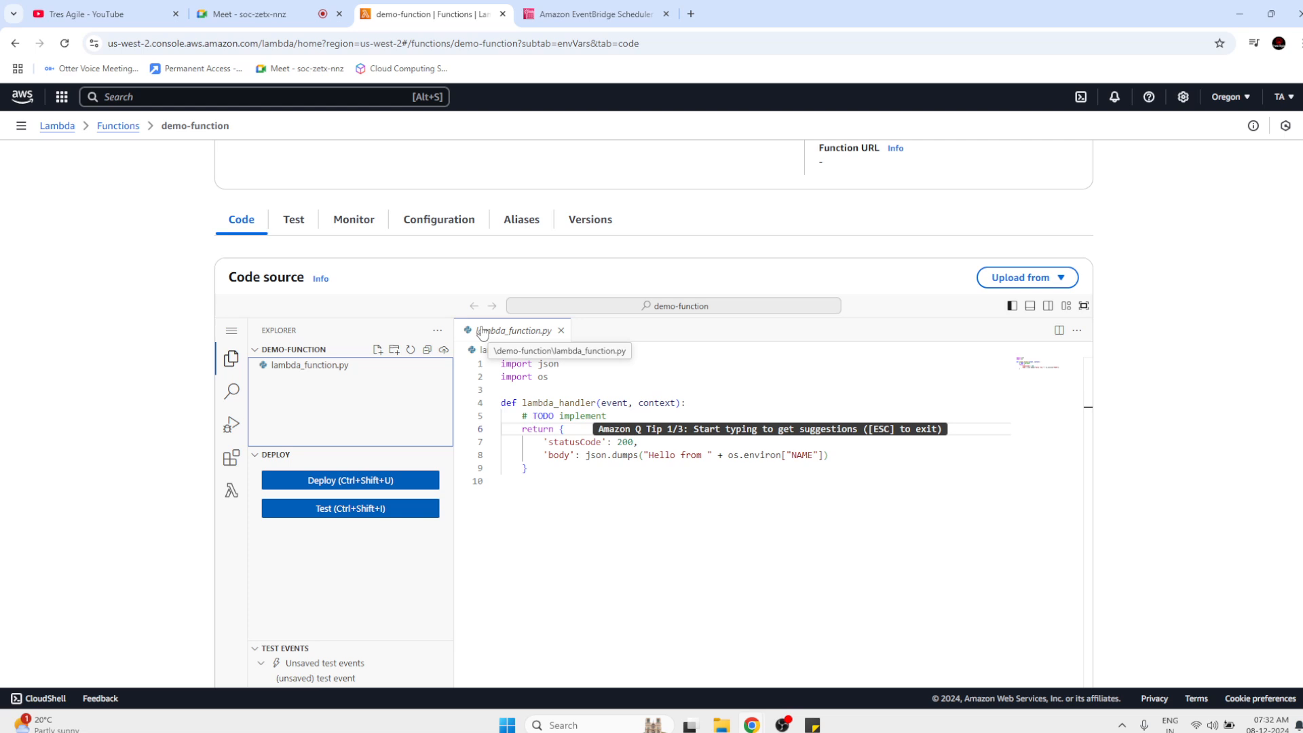
# Search 'ec2', open the EC2 dashboard in a new tab, view it, then close it.
pyautogui.click(340, 91)
pyautogui.write('ec2')
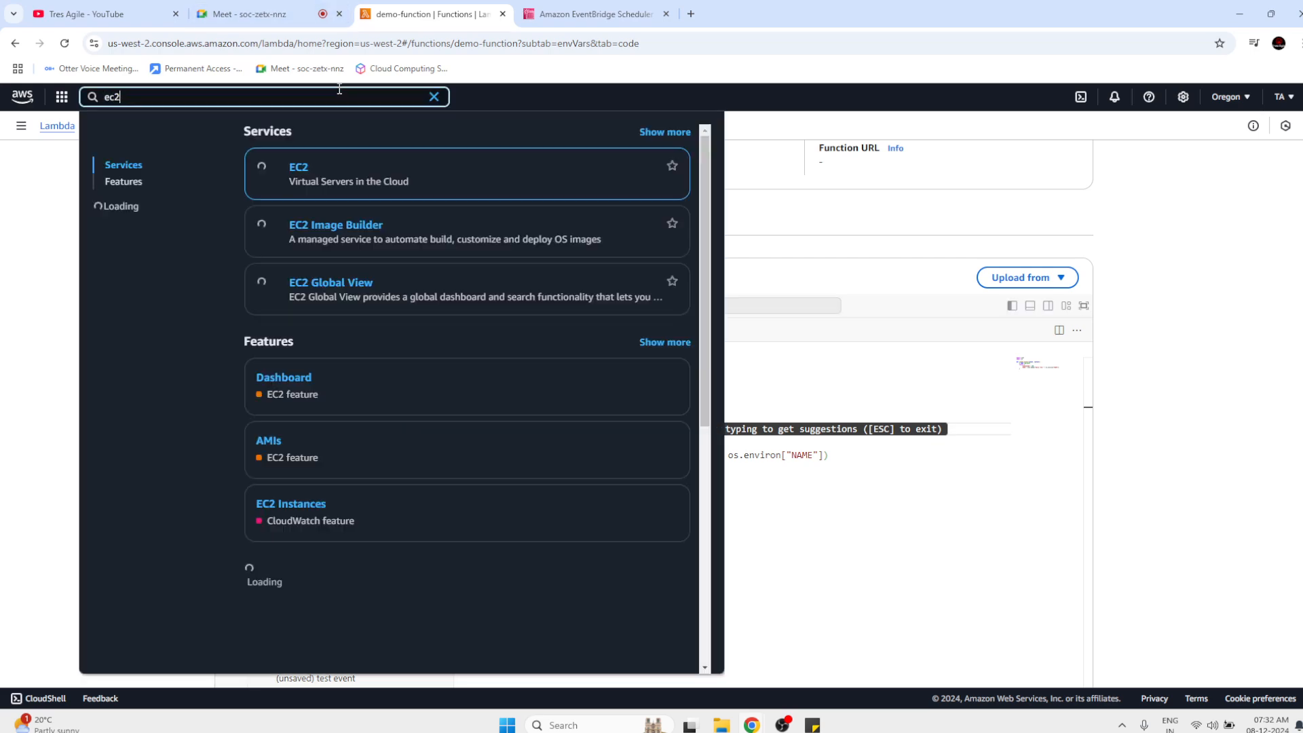
pyautogui.middleClick(307, 169)
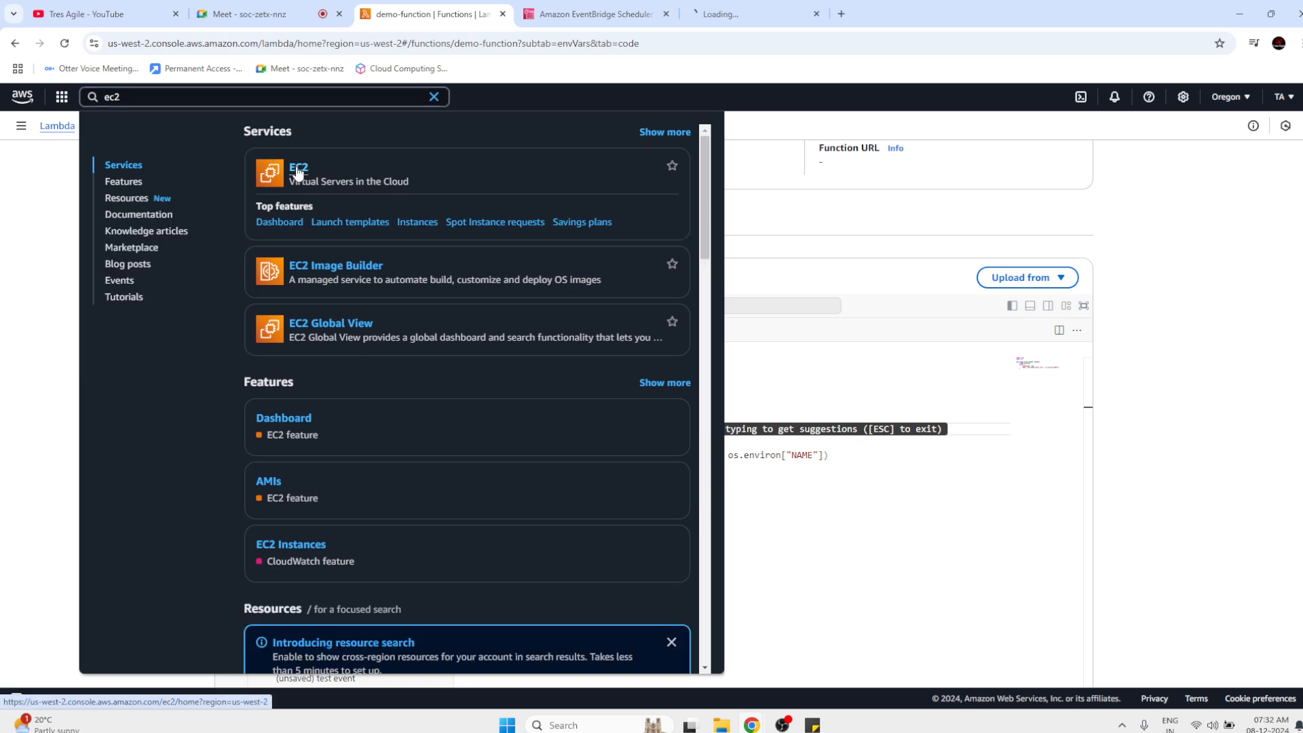
pyautogui.click(433, 98)
pyautogui.click(723, 8)
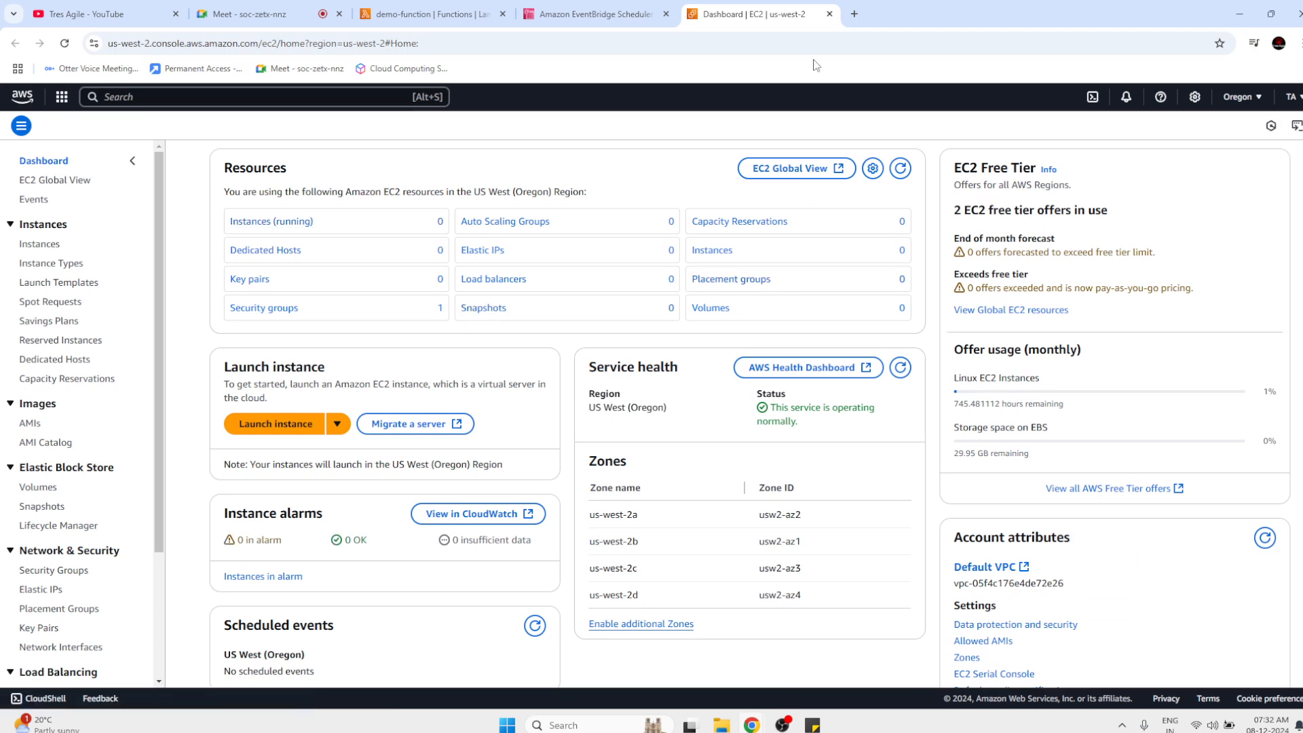
pyautogui.click(830, 14)
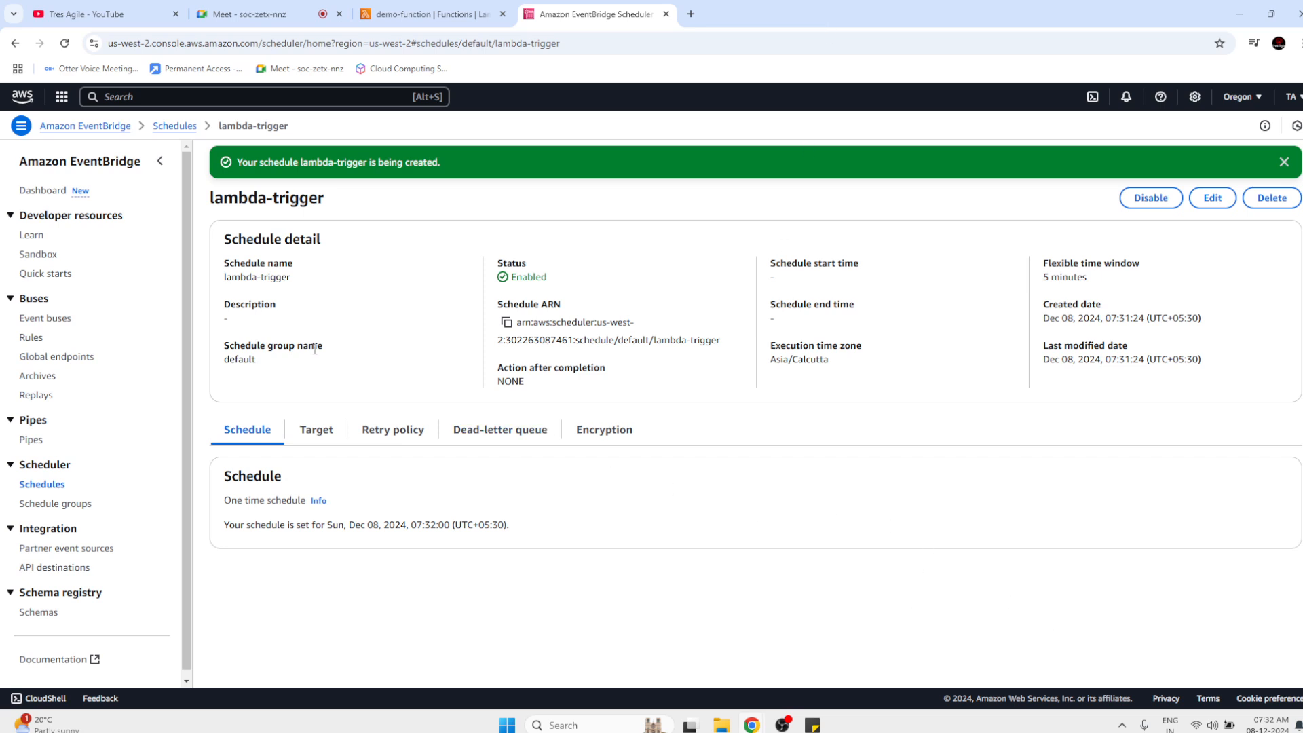
# Confirm the schedule targets demo-function, then open the function's Monitor view and CloudWatch log group.
pyautogui.click(304, 432)
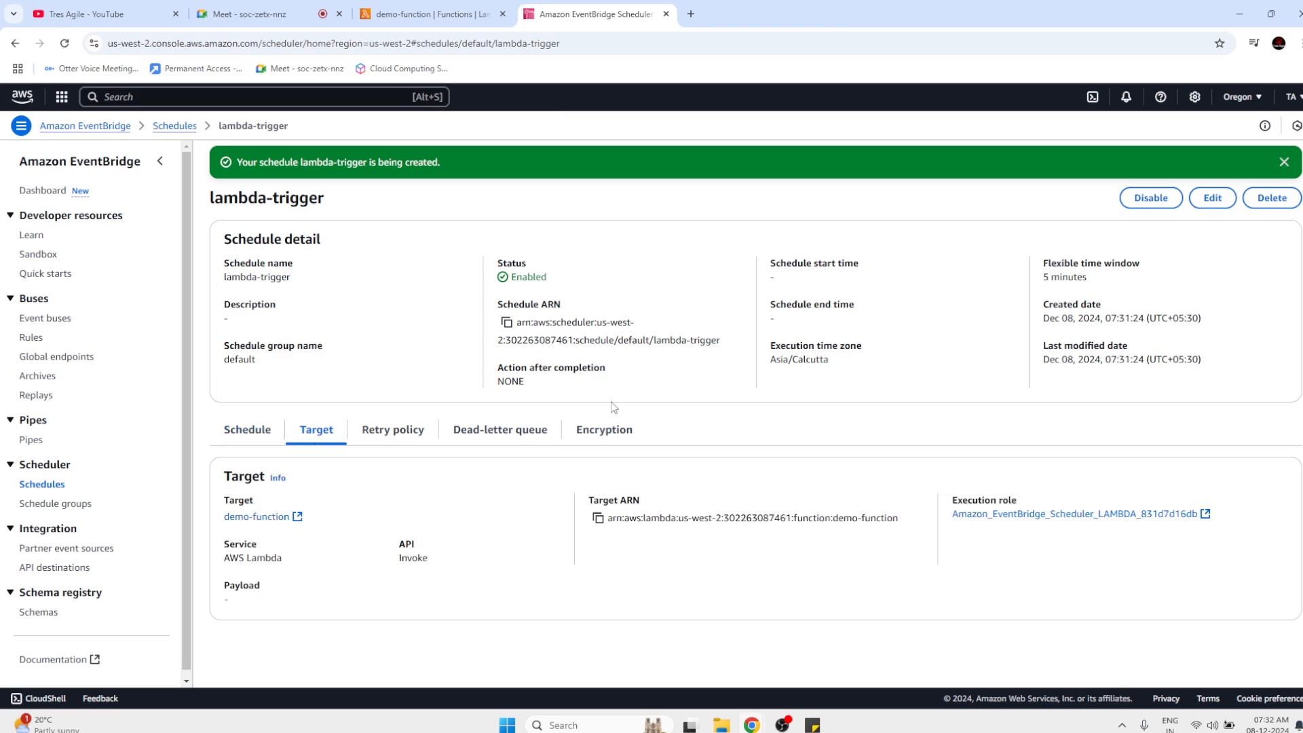
pyautogui.click(450, 8)
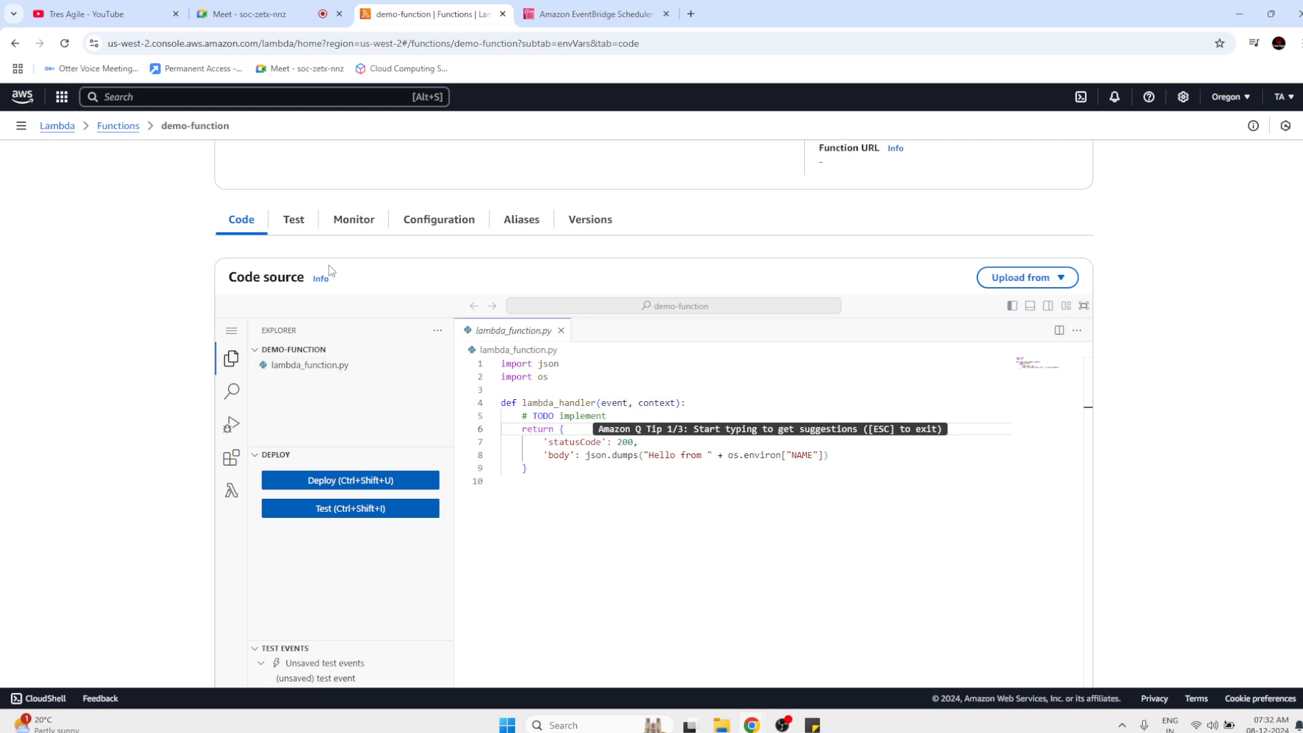
pyautogui.click(301, 230)
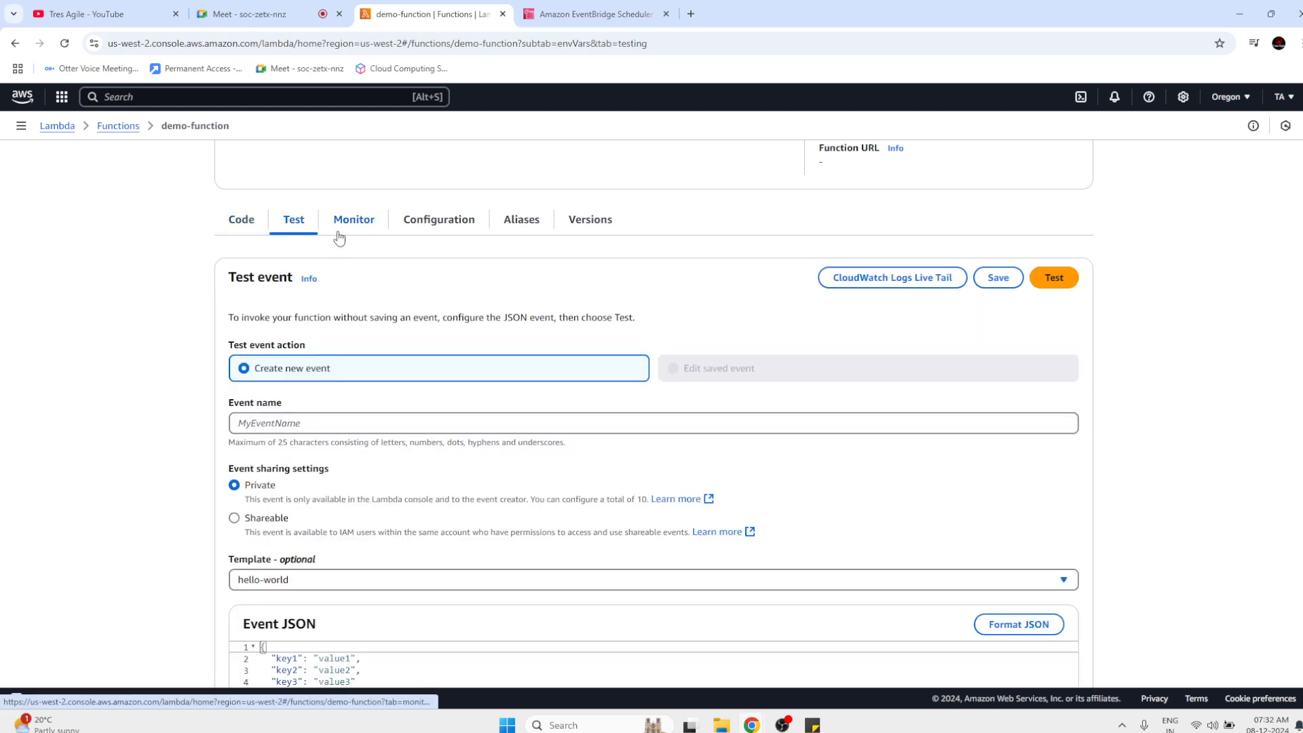
pyautogui.click(338, 234)
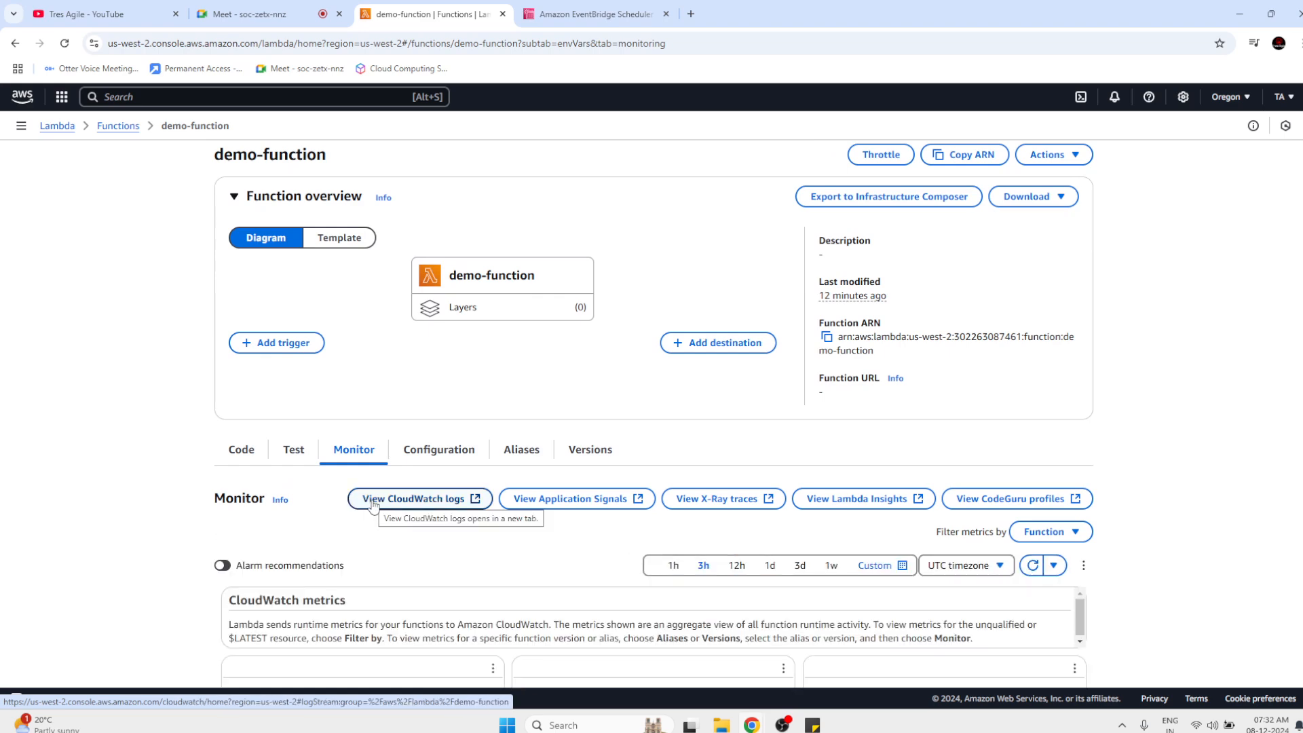
pyautogui.scroll(-5, 373, 506)
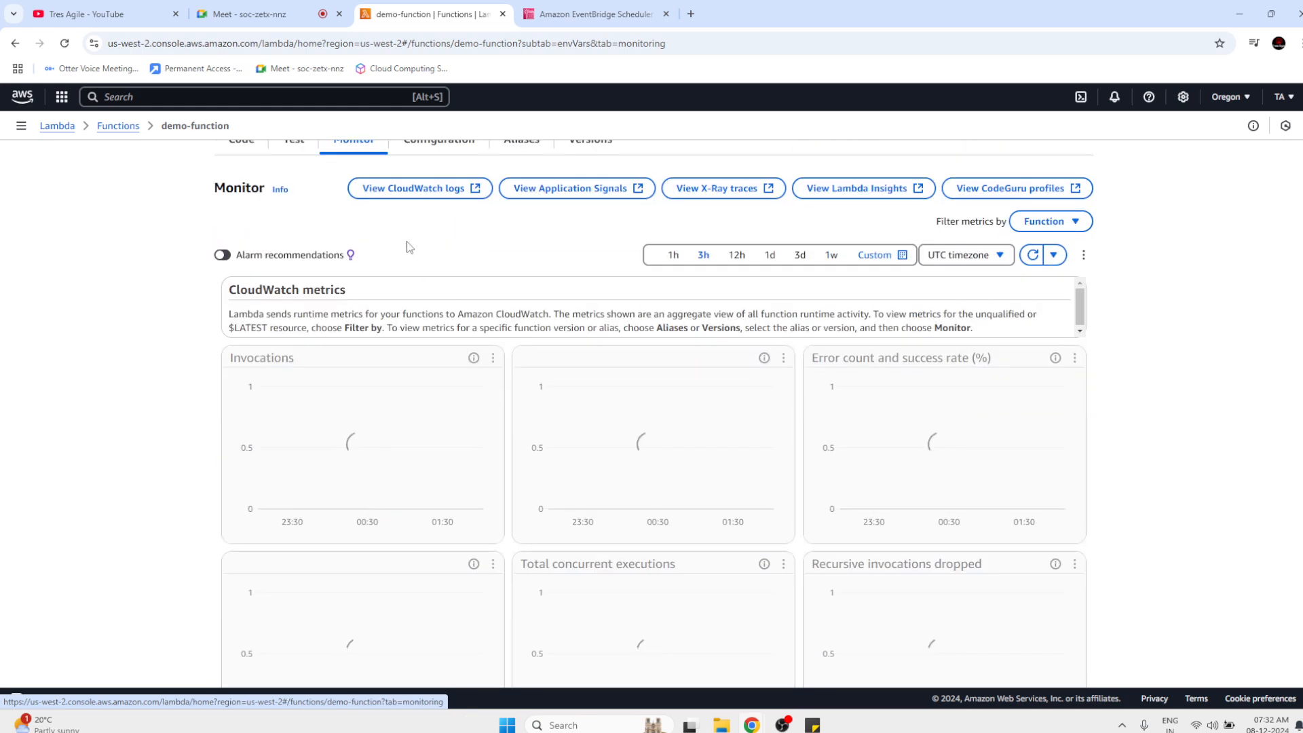
pyautogui.click(404, 198)
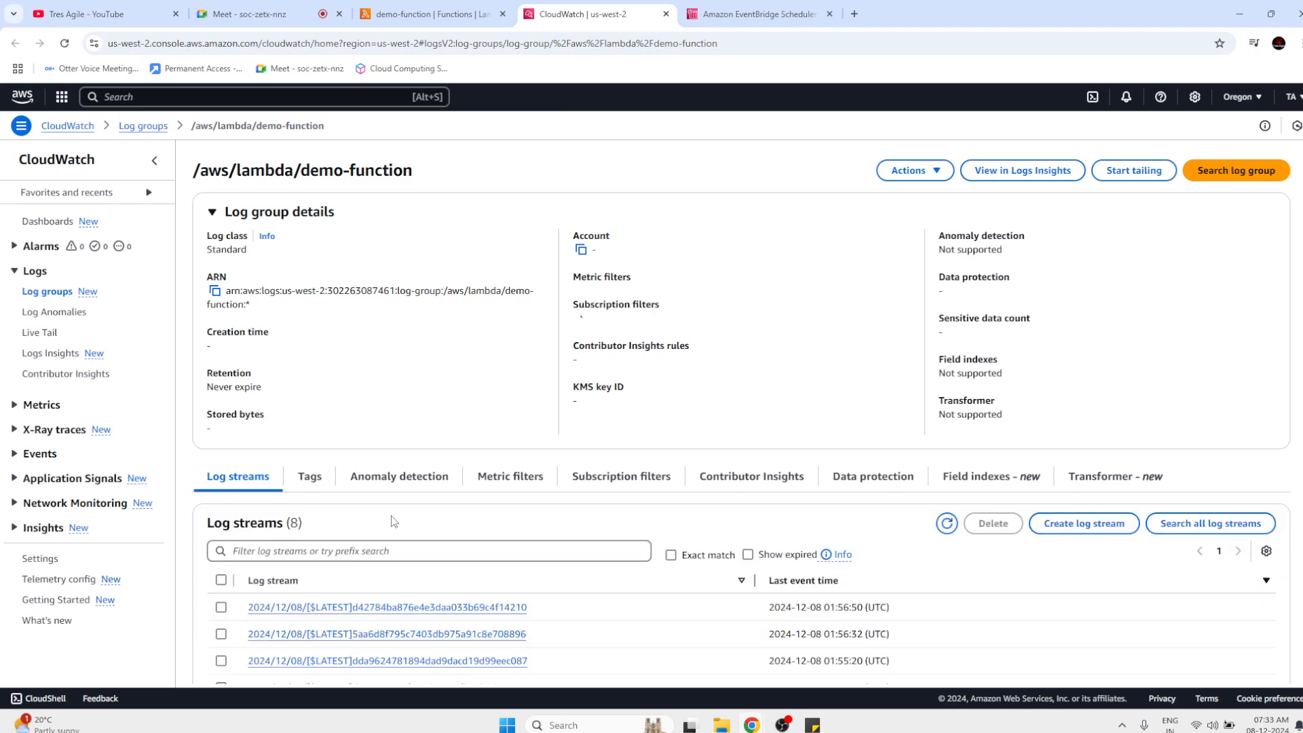
# Look up the current UTC time with a 'utc time now' web search in a new tab.
pyautogui.scroll(-3, 391, 515)
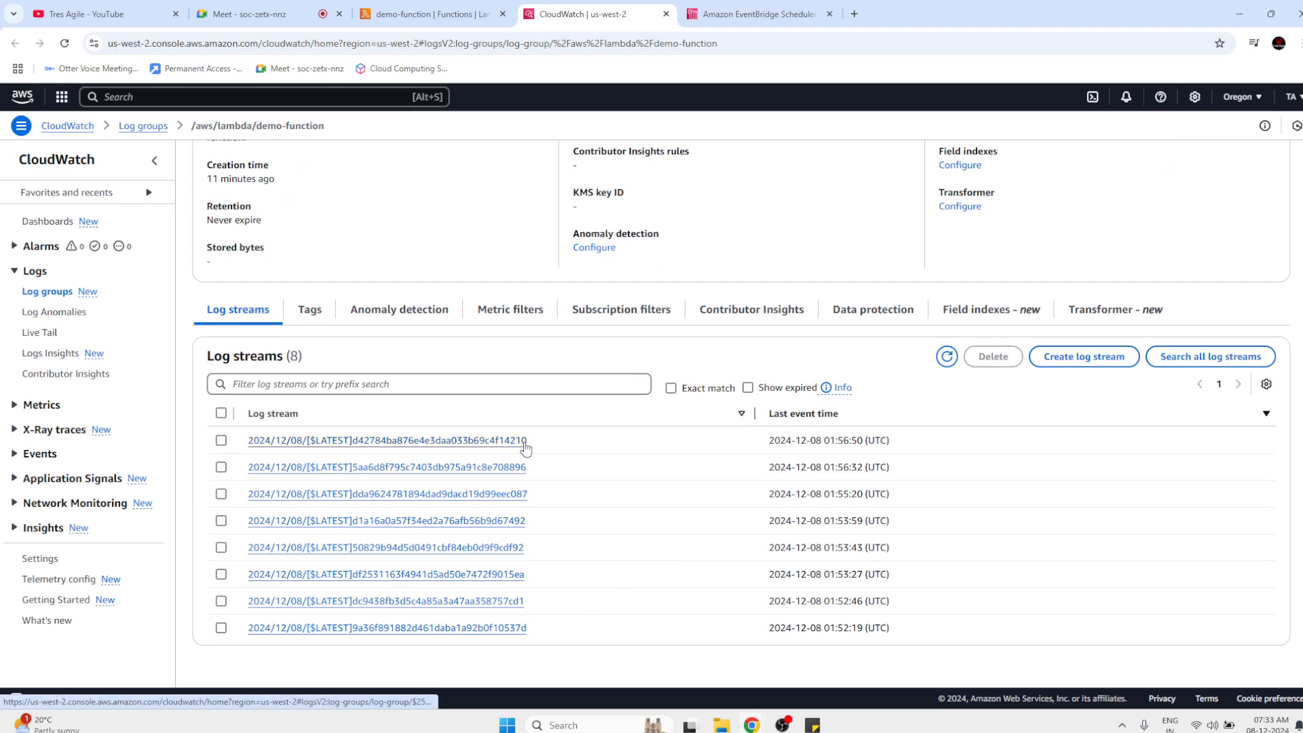
pyautogui.click(855, 15)
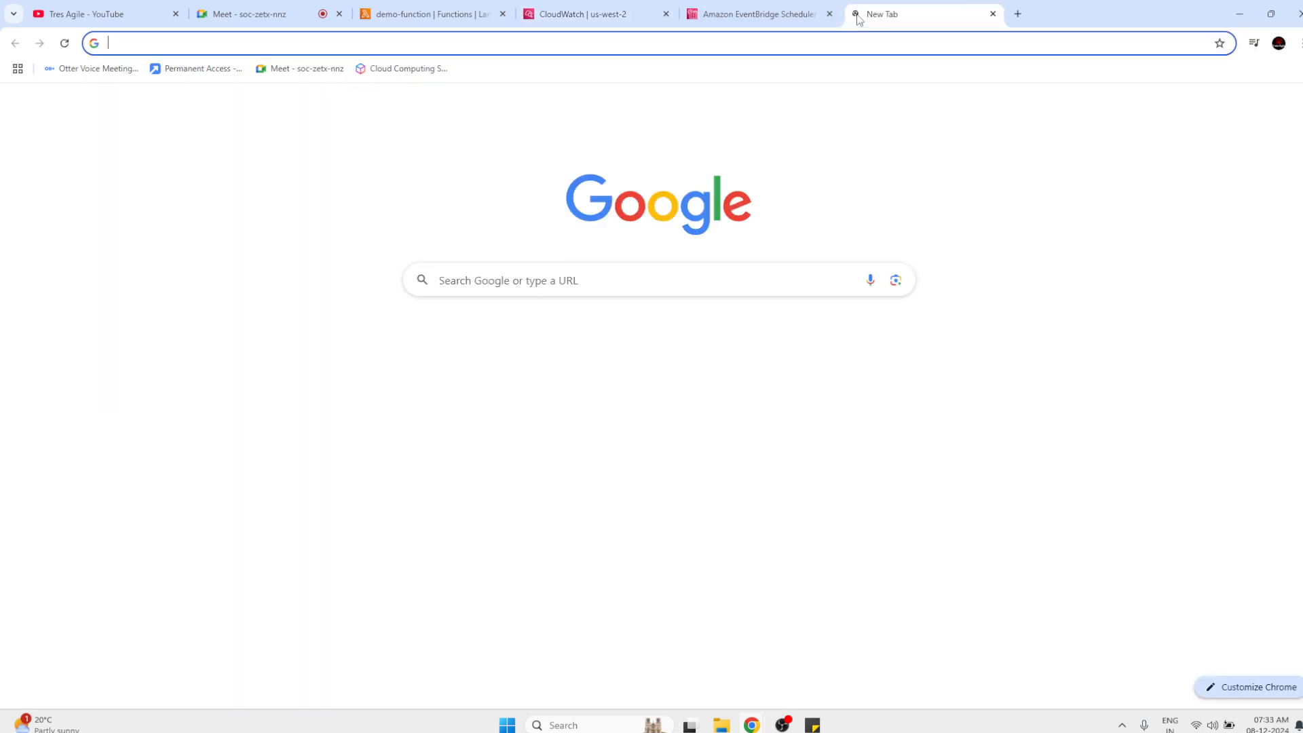
pyautogui.write('utc ti')
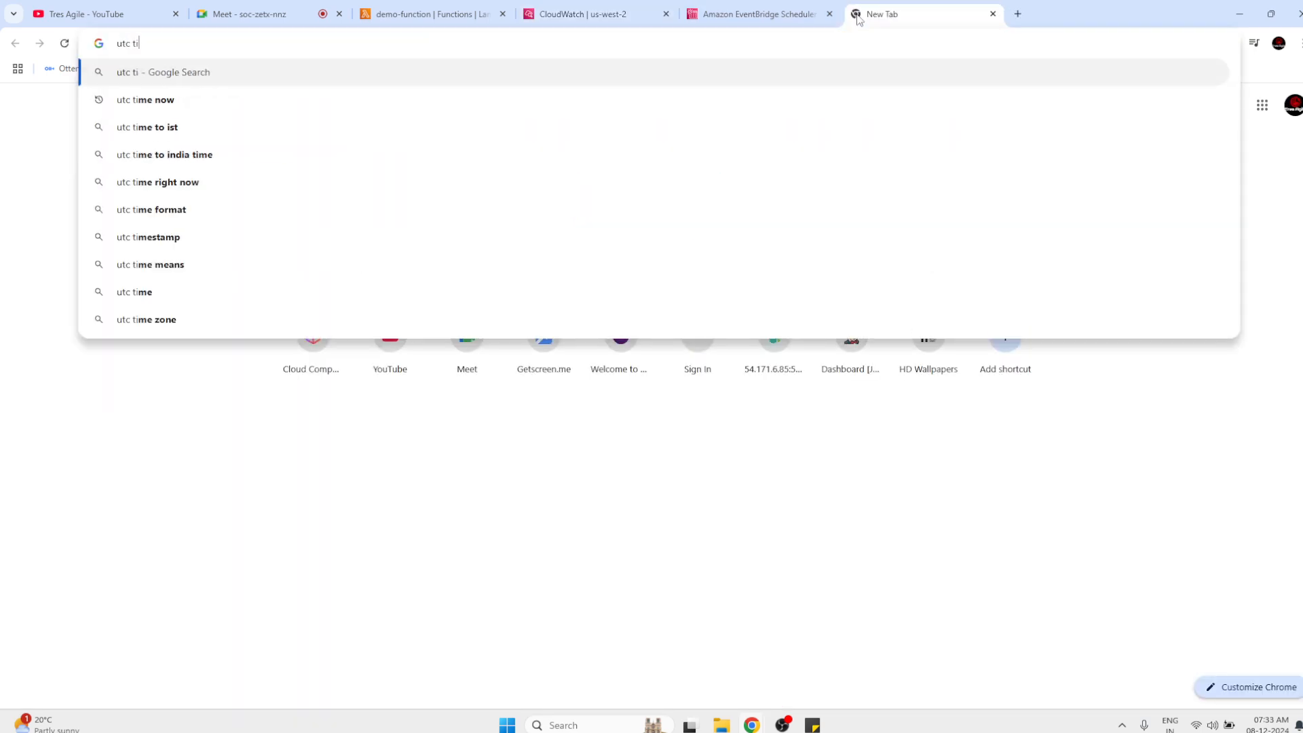
pyautogui.press('Down')
pyautogui.press('Return')
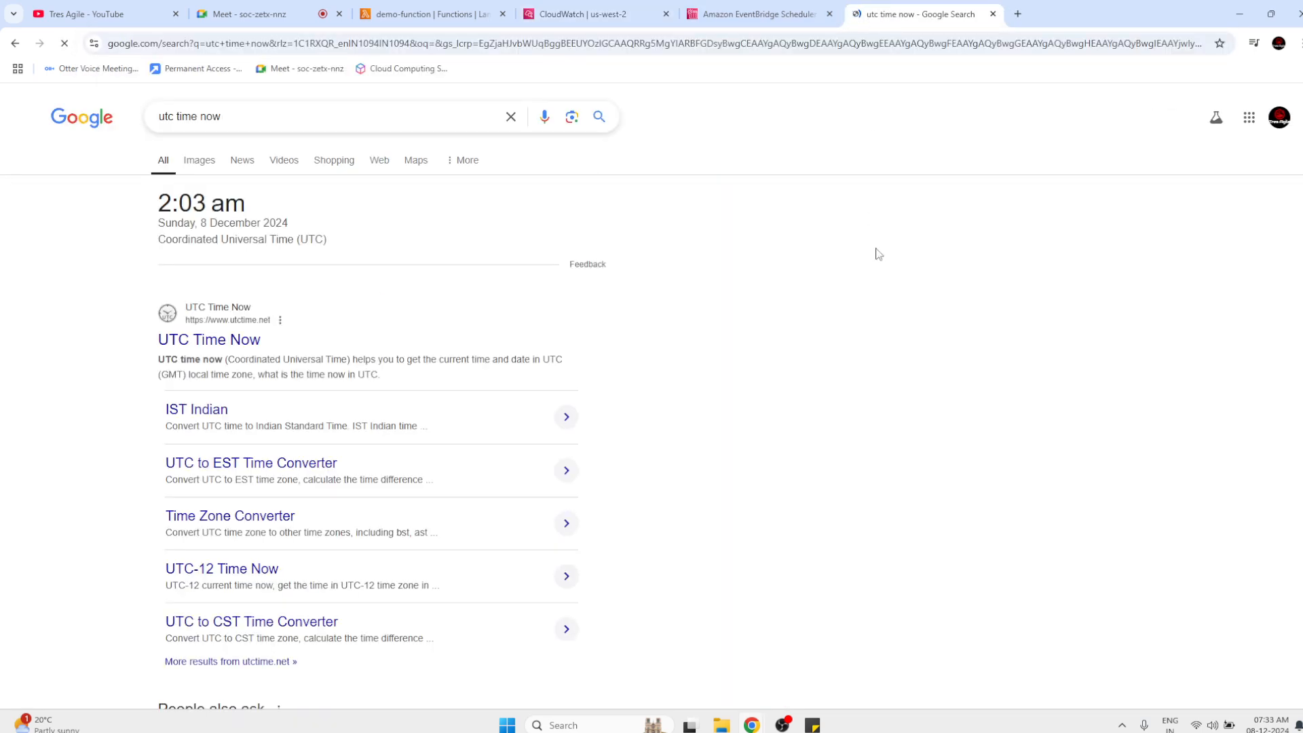
# Refresh the demo-function log streams and open the newest stream.
pyautogui.click(992, 14)
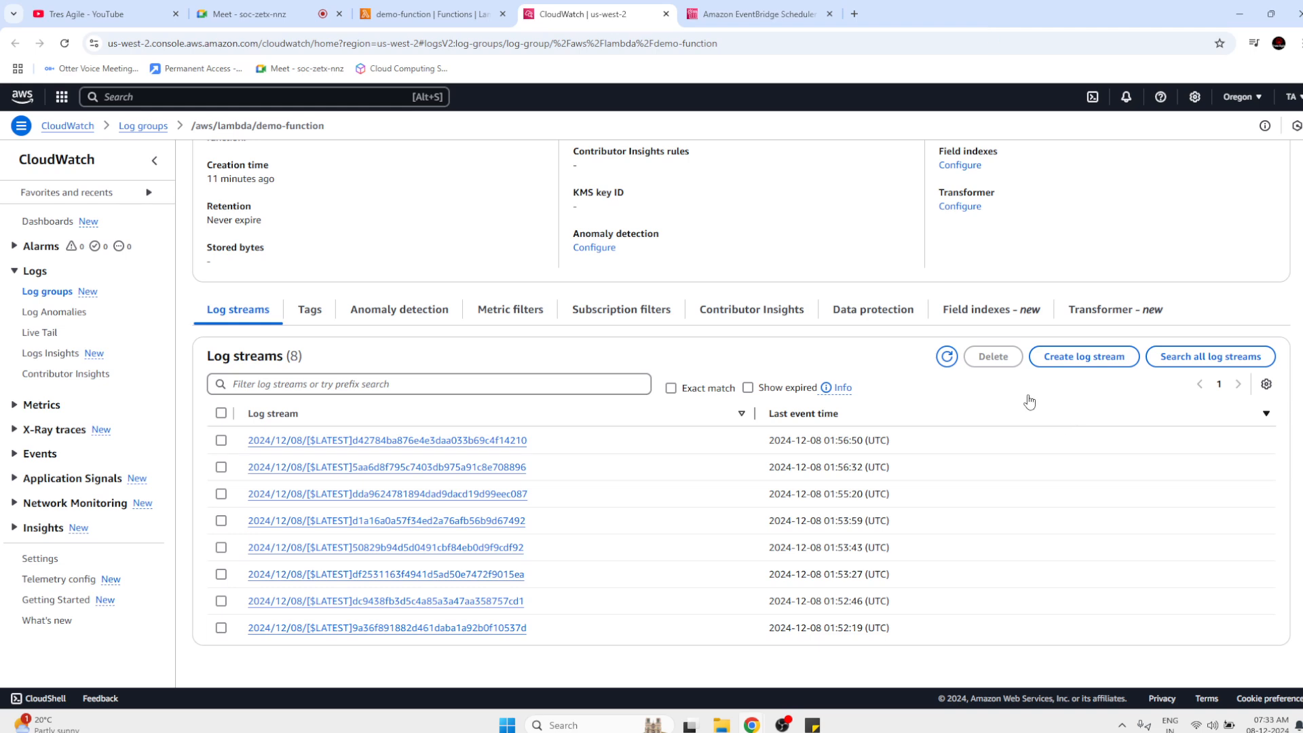
pyautogui.click(947, 356)
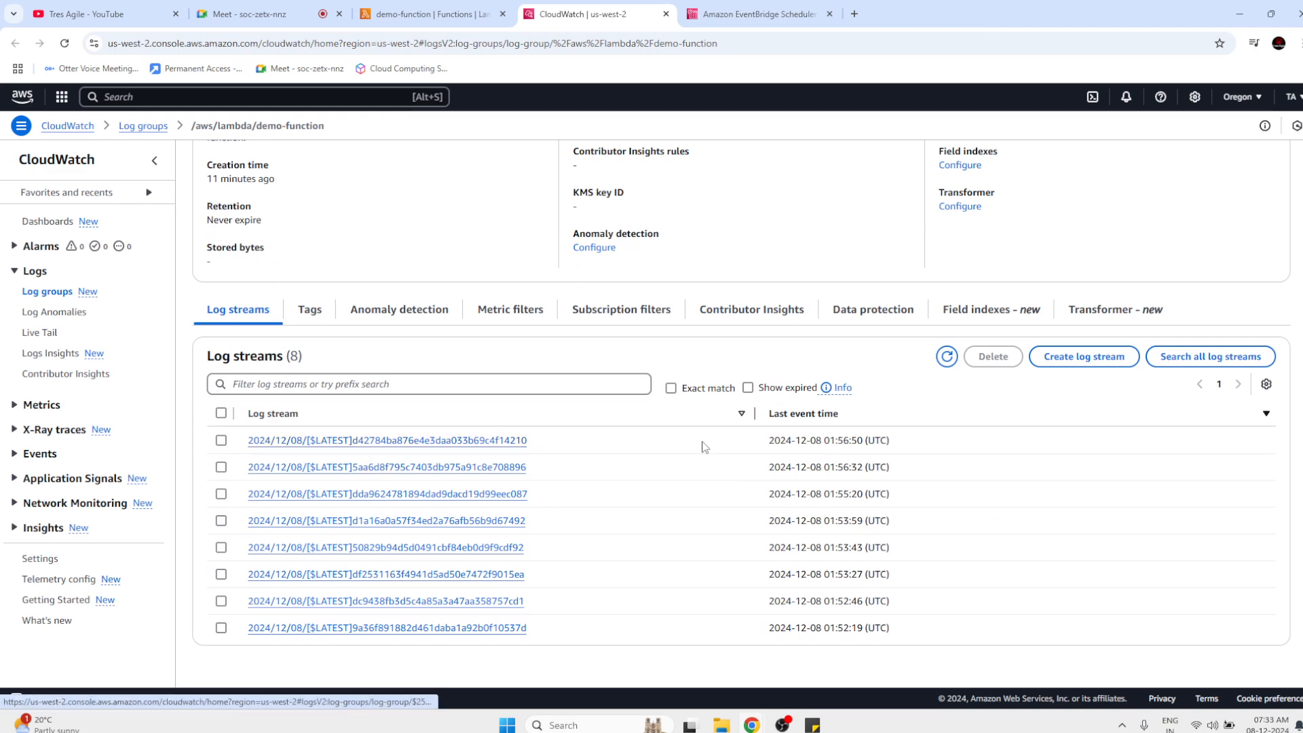
pyautogui.click(416, 442)
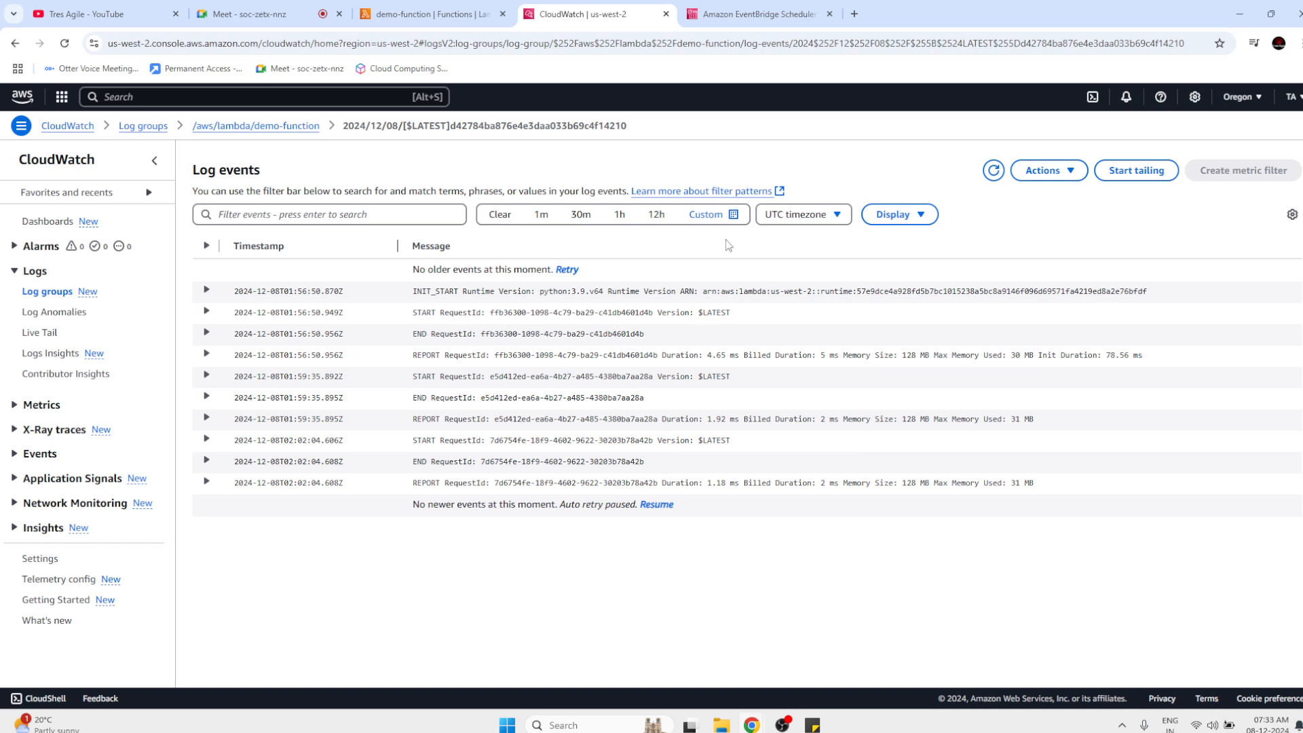
# Review demo-function's monitoring graphs, close the CloudWatch logs tab, and show the function's code.
pyautogui.click(435, 13)
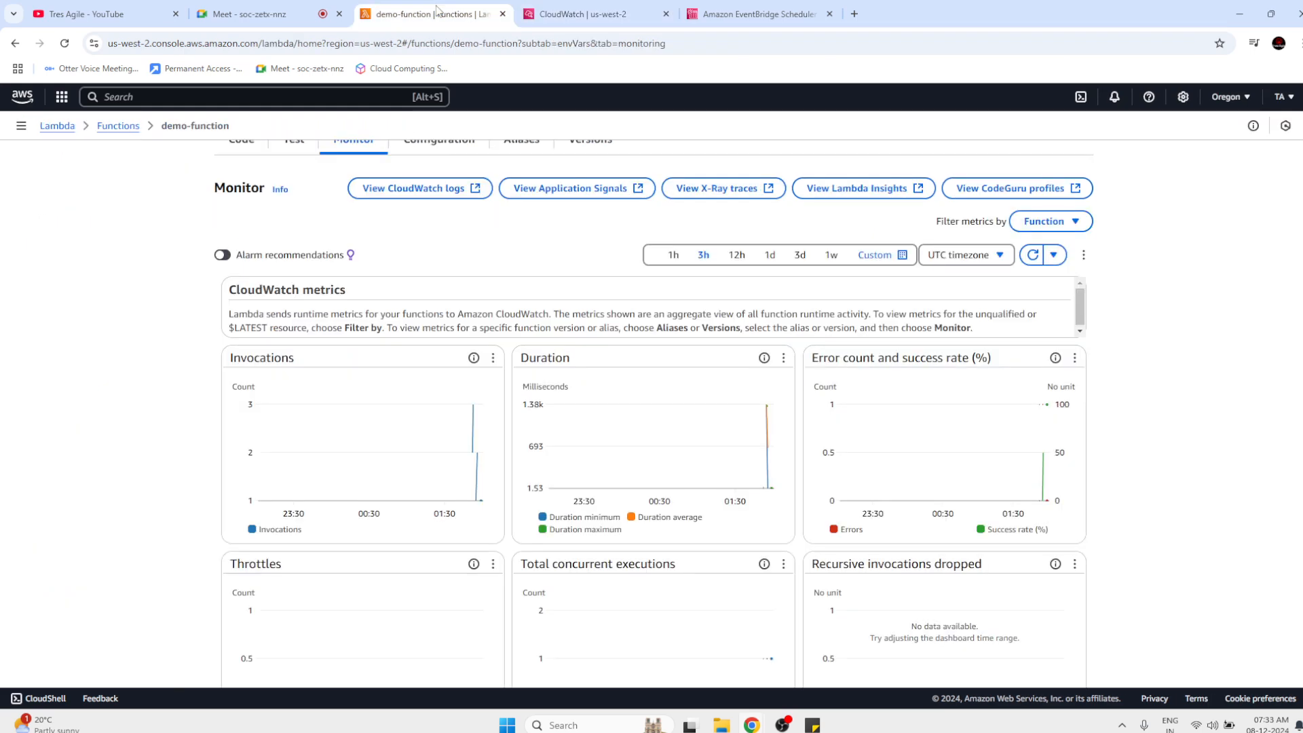
pyautogui.click(666, 13)
pyautogui.scroll(5, 677, 251)
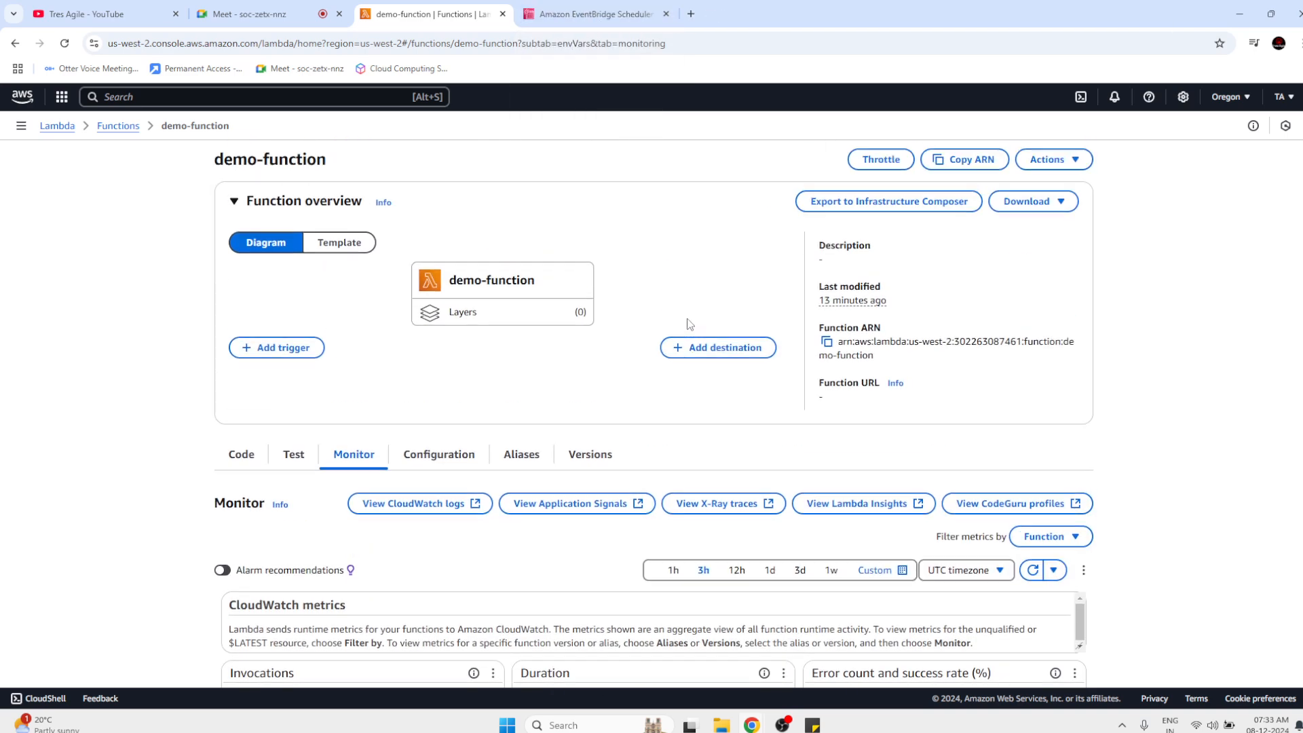
pyautogui.click(253, 461)
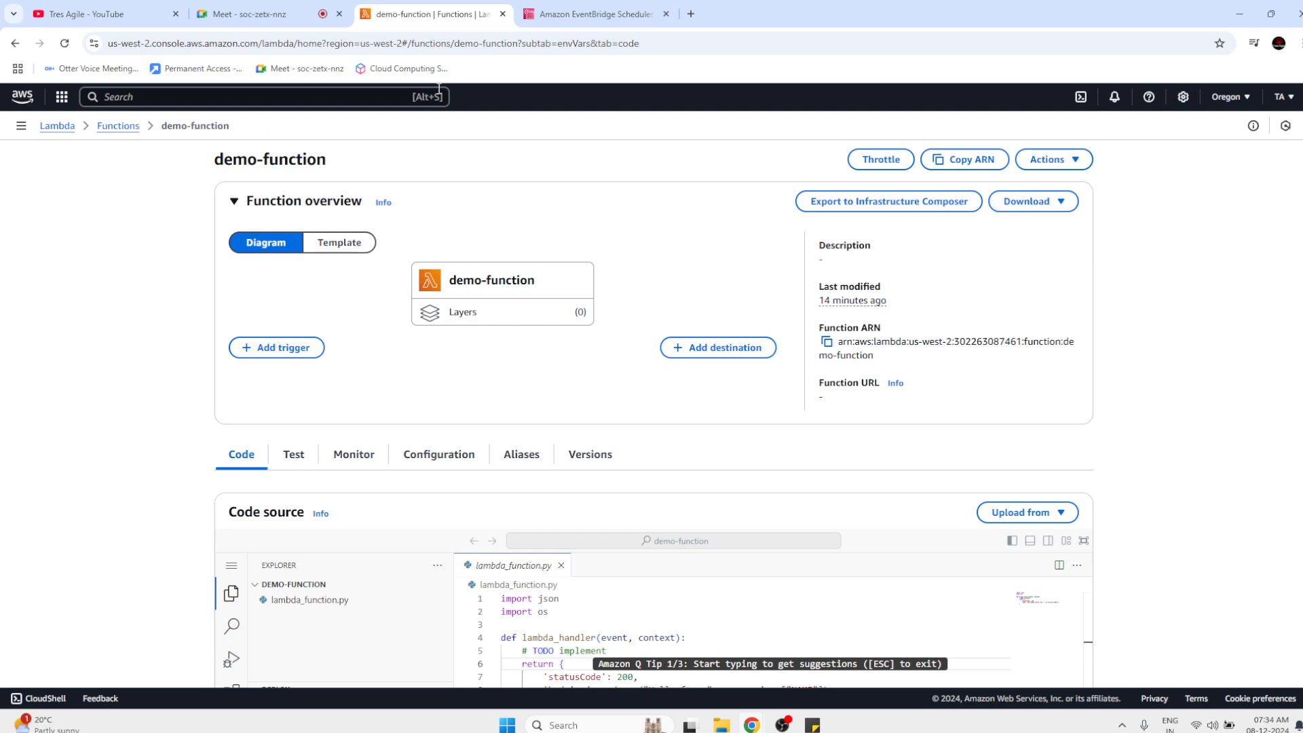
# Delete the lambda-trigger schedule, confirming the dialog, and return to the now-empty Schedules list.
pyautogui.click(611, 5)
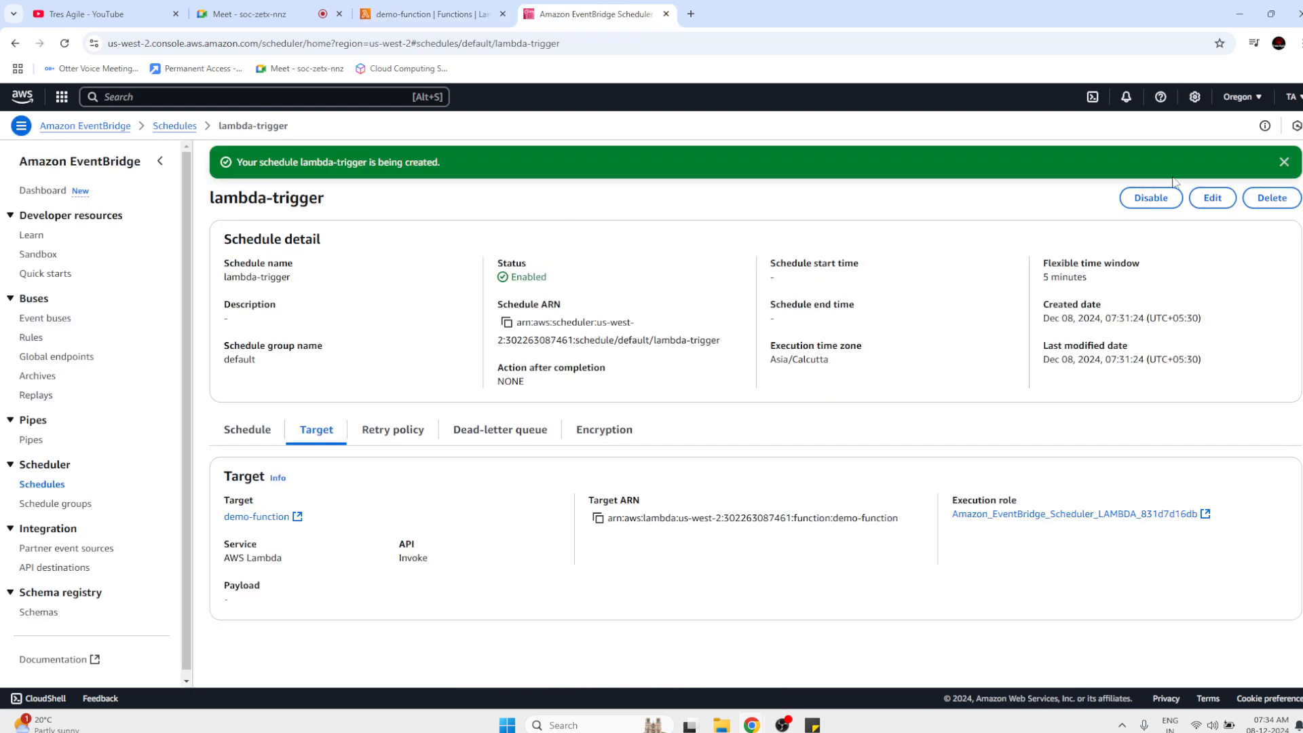
pyautogui.click(1261, 203)
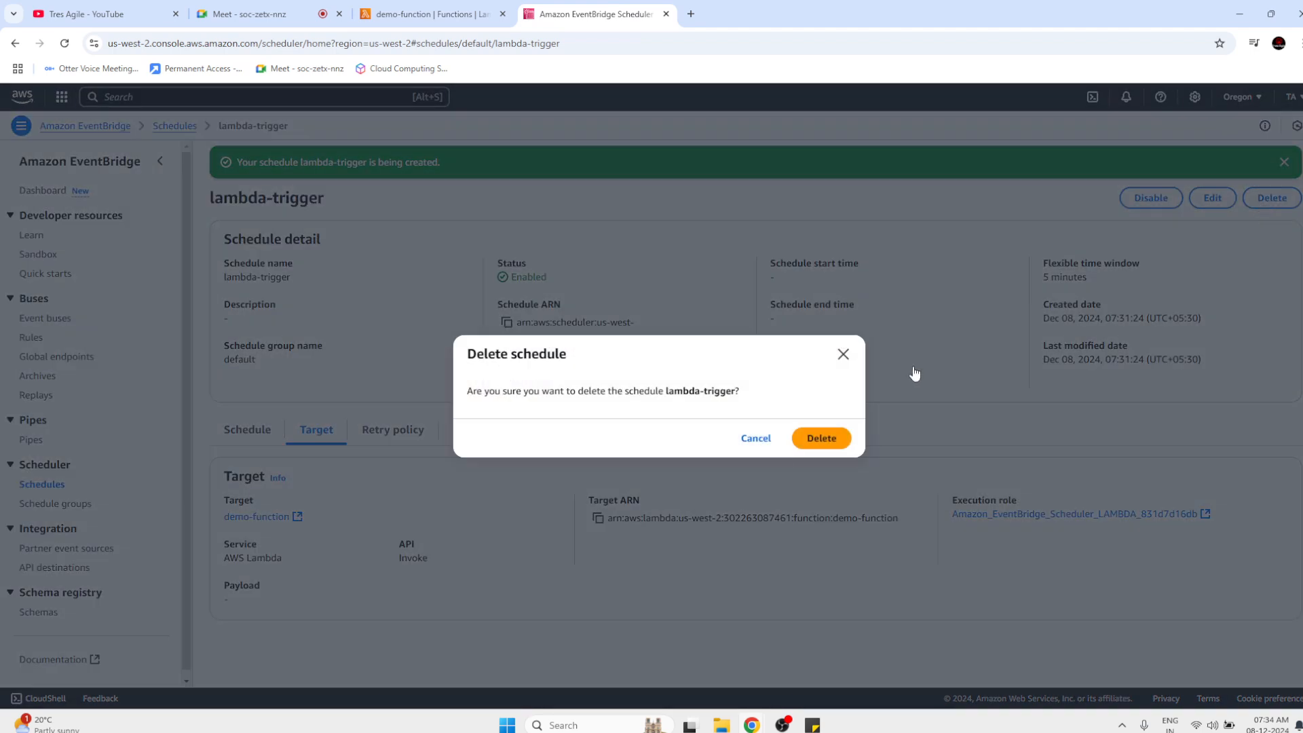
pyautogui.click(837, 437)
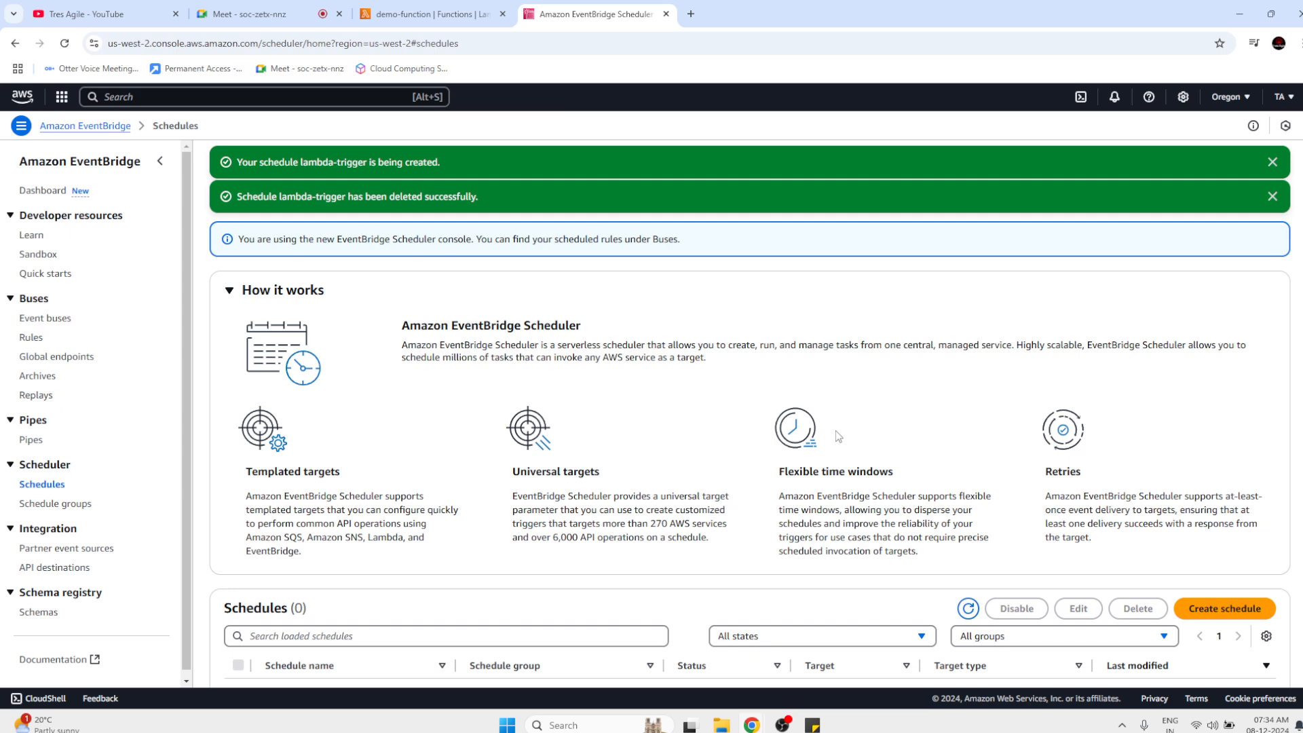
pyautogui.click(427, 14)
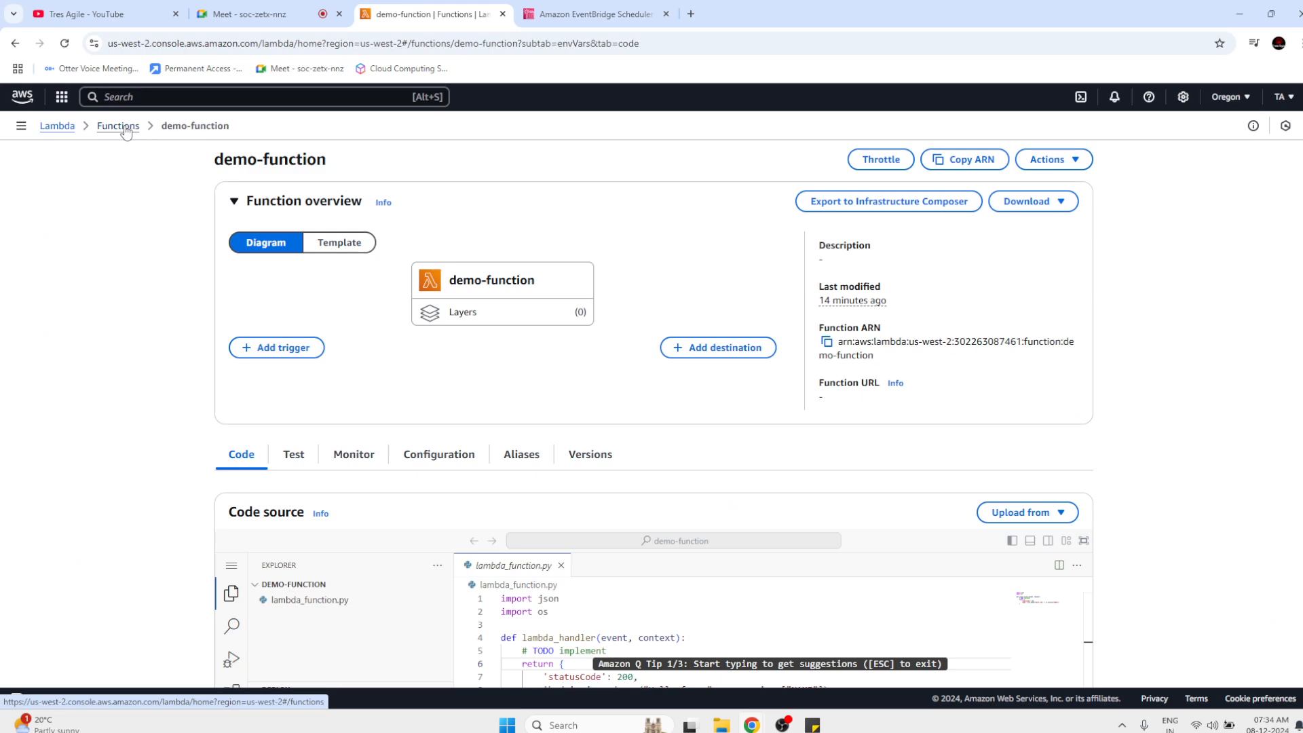
pyautogui.click(591, 14)
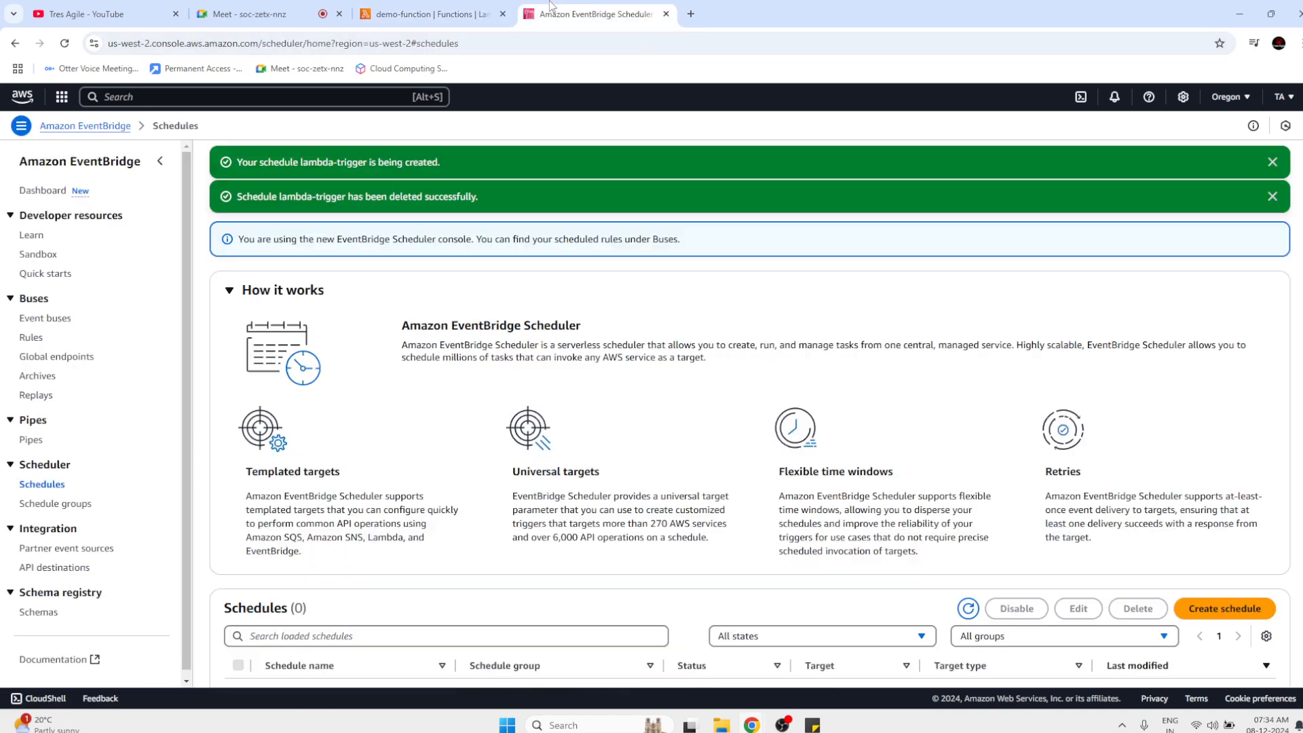
# Open Secrets Manager via a 'sec' service search and view its empty Secrets list.
pyautogui.click(346, 99)
pyautogui.write('sec')
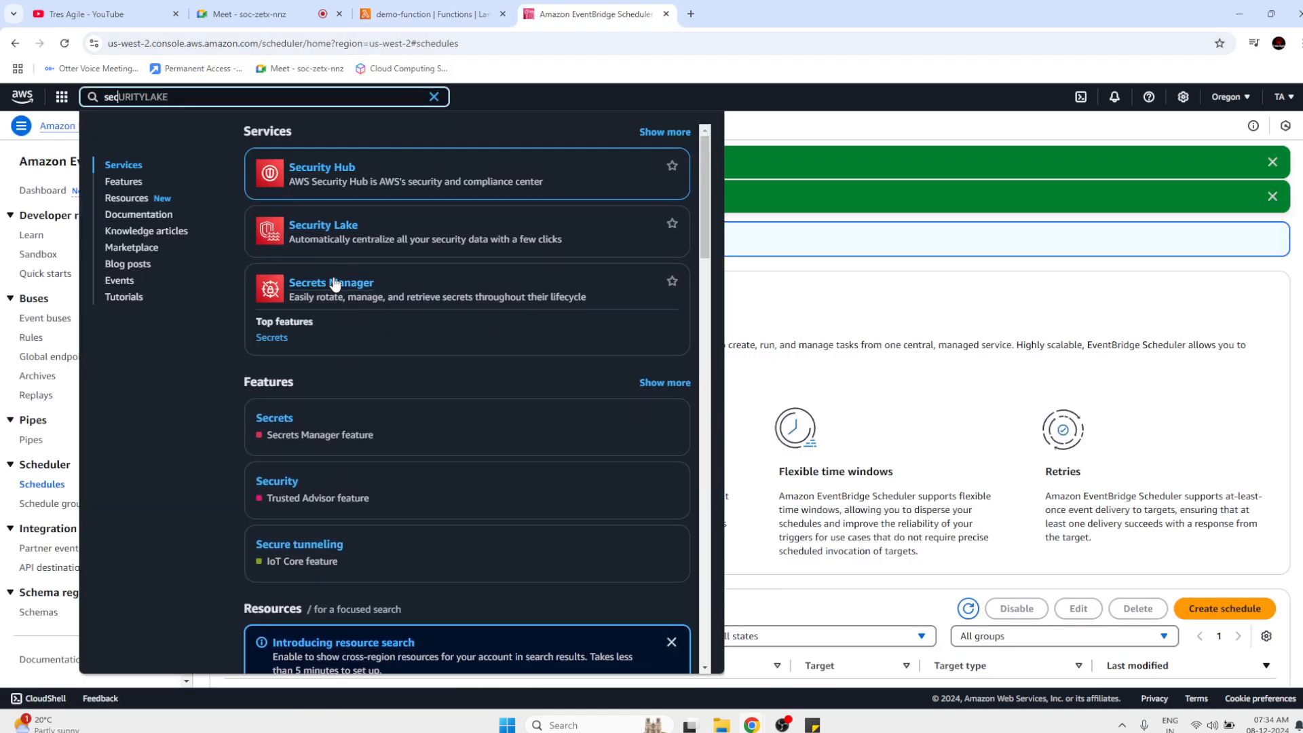
pyautogui.click(335, 283)
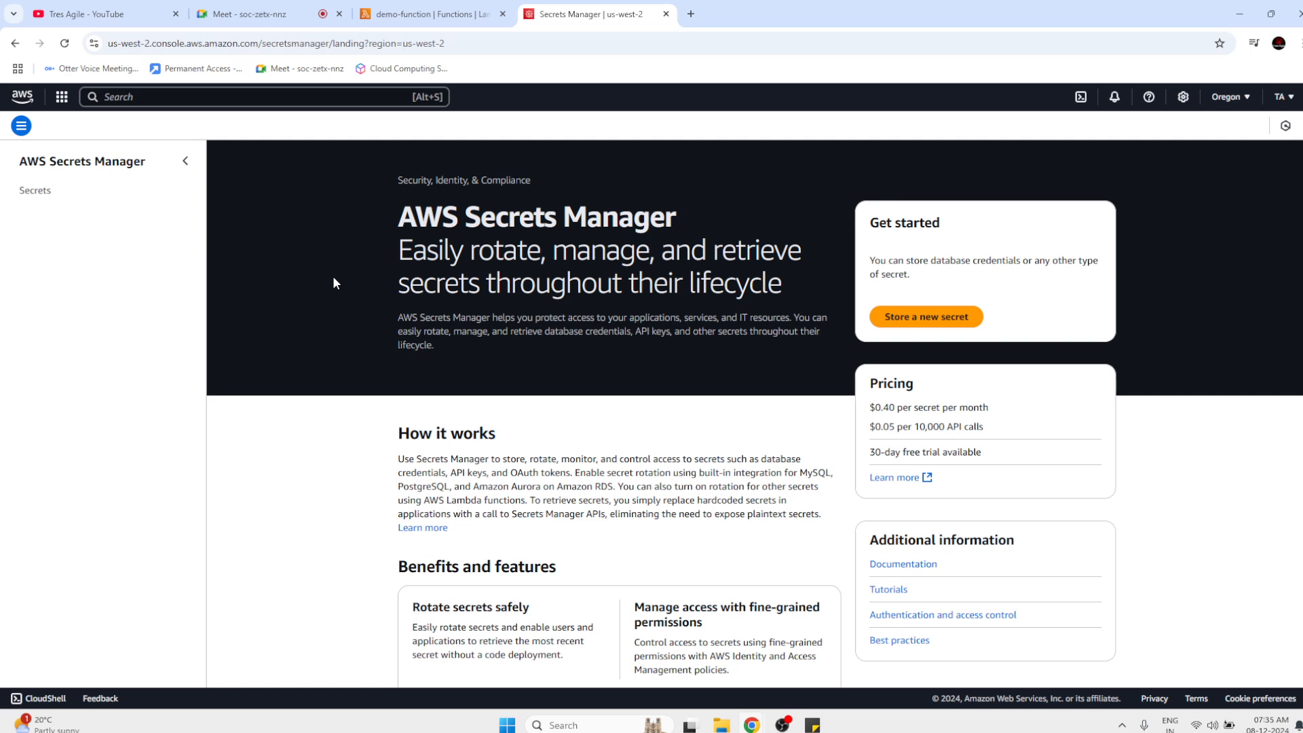
pyautogui.click(36, 190)
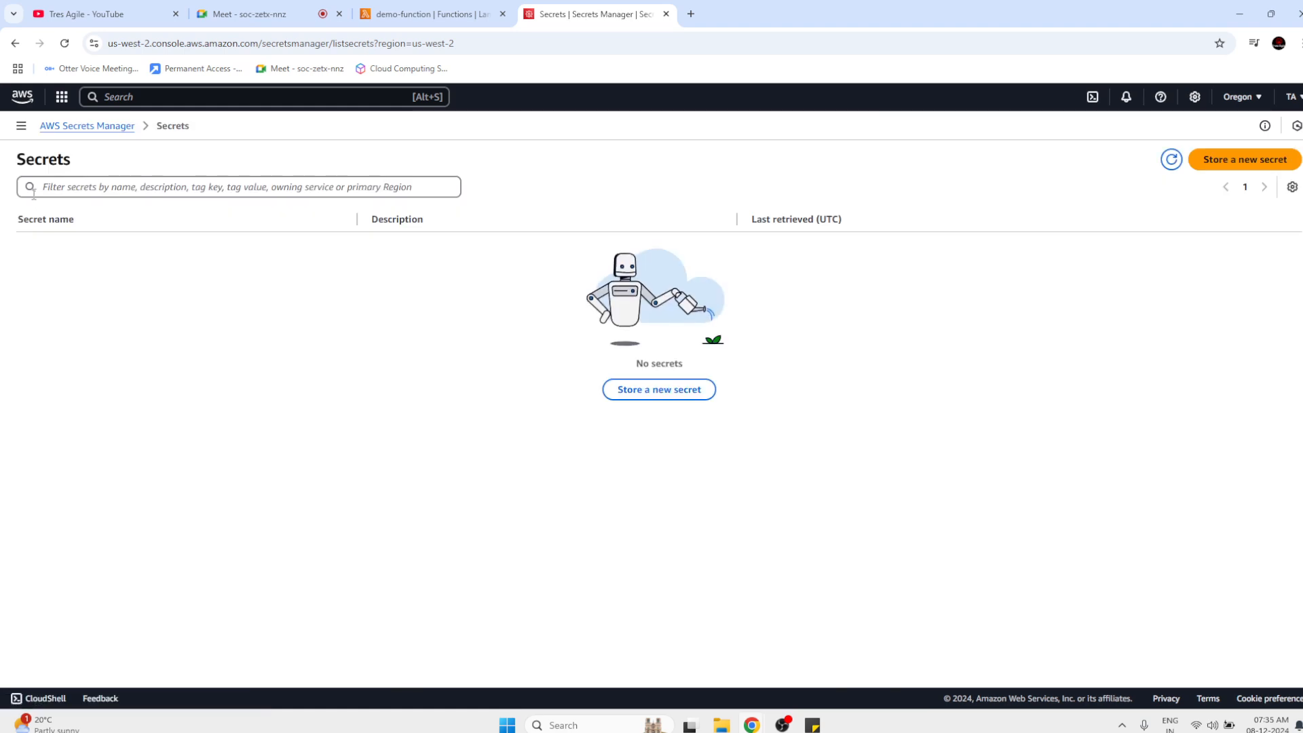
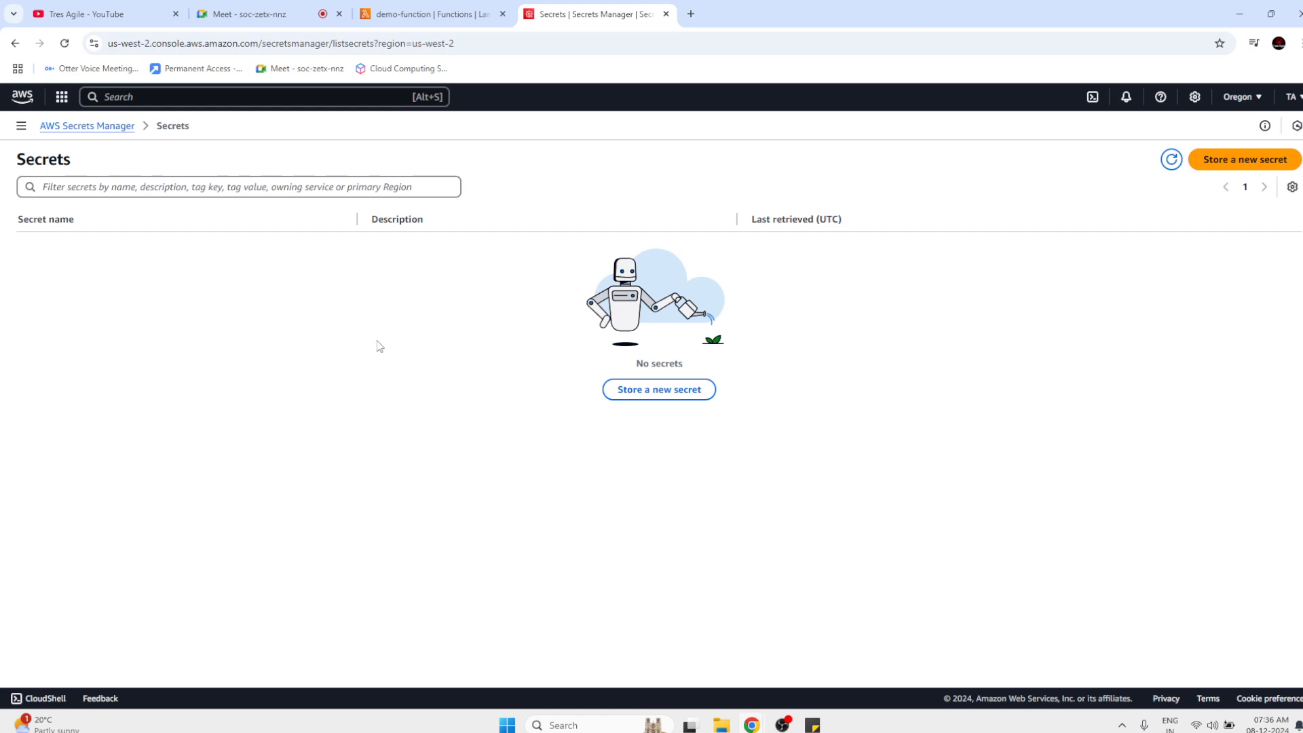
# Glance at demo-function's code, then start storing a new secret in Secrets Manager.
pyautogui.click(424, 12)
pyautogui.scroll(-3, 543, 435)
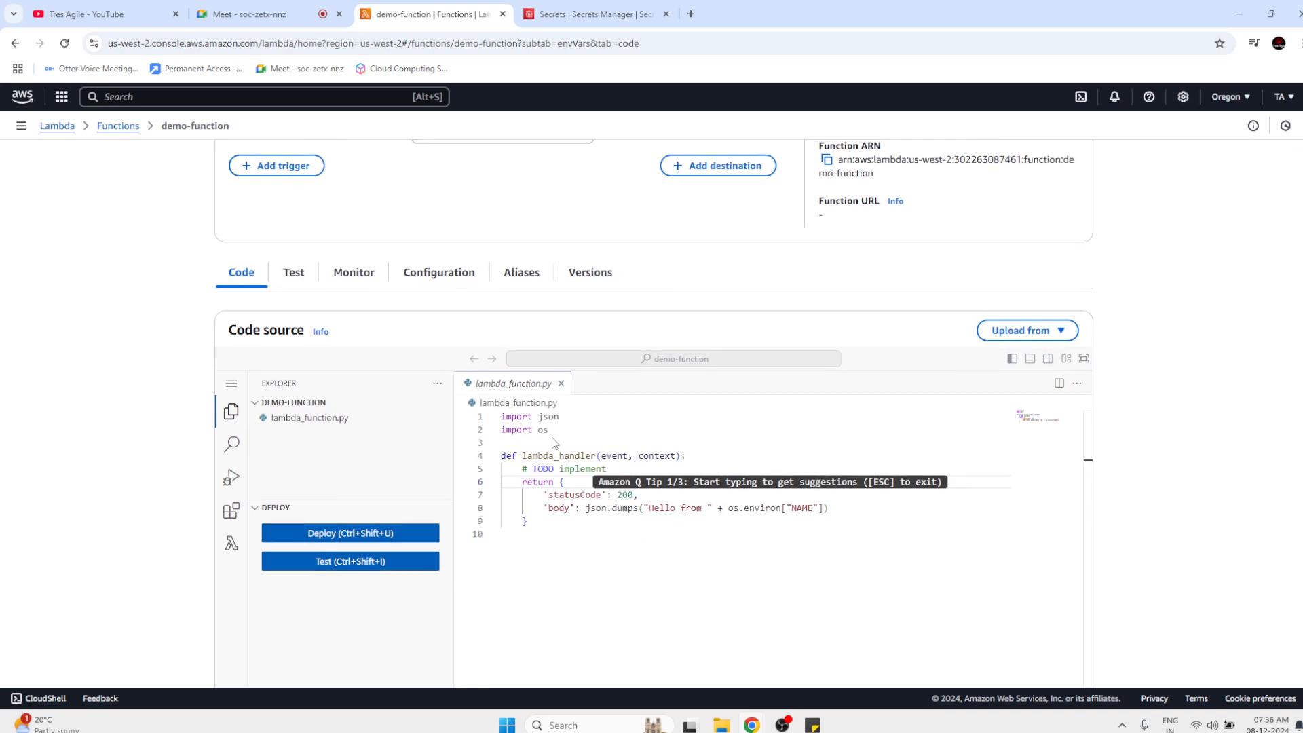
pyautogui.click(661, 494)
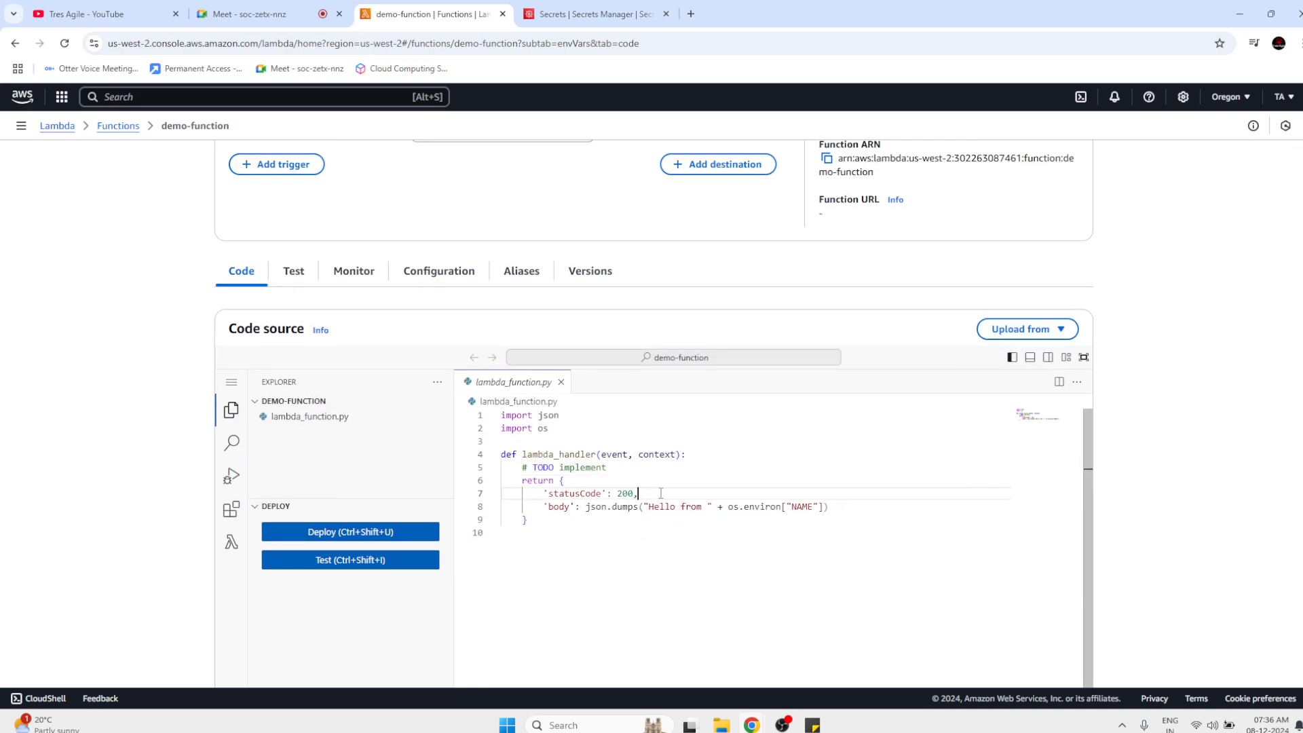
pyautogui.click(584, 9)
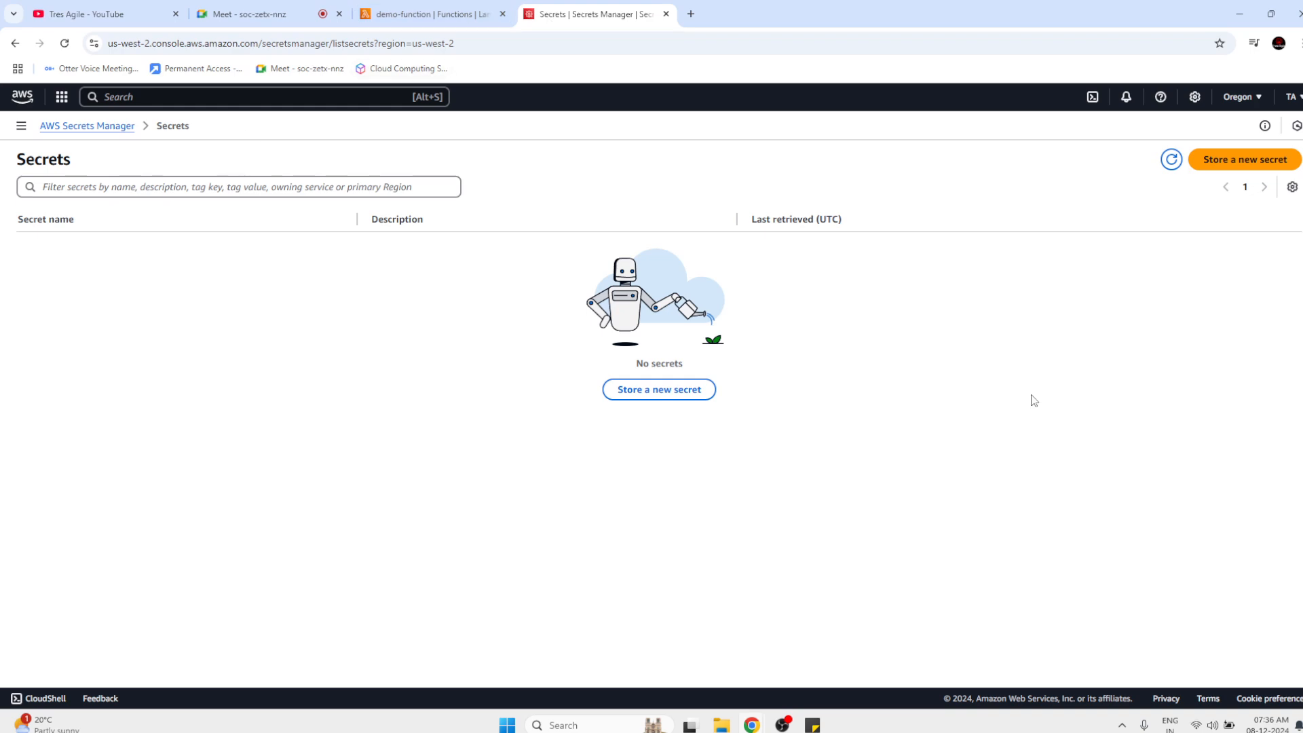
pyautogui.click(680, 396)
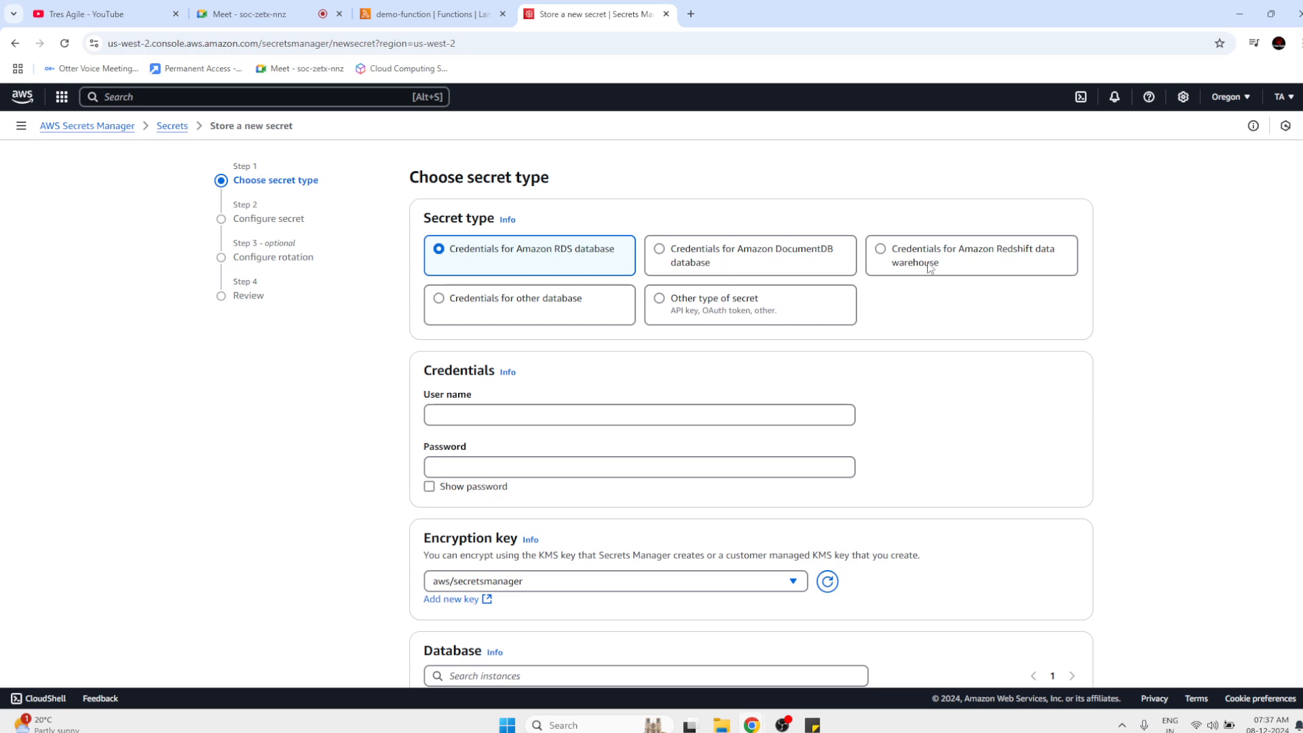
# Compare the RDS credentials and Other secret types and their Plaintext view, settling on Other type of secret.
pyautogui.click(694, 311)
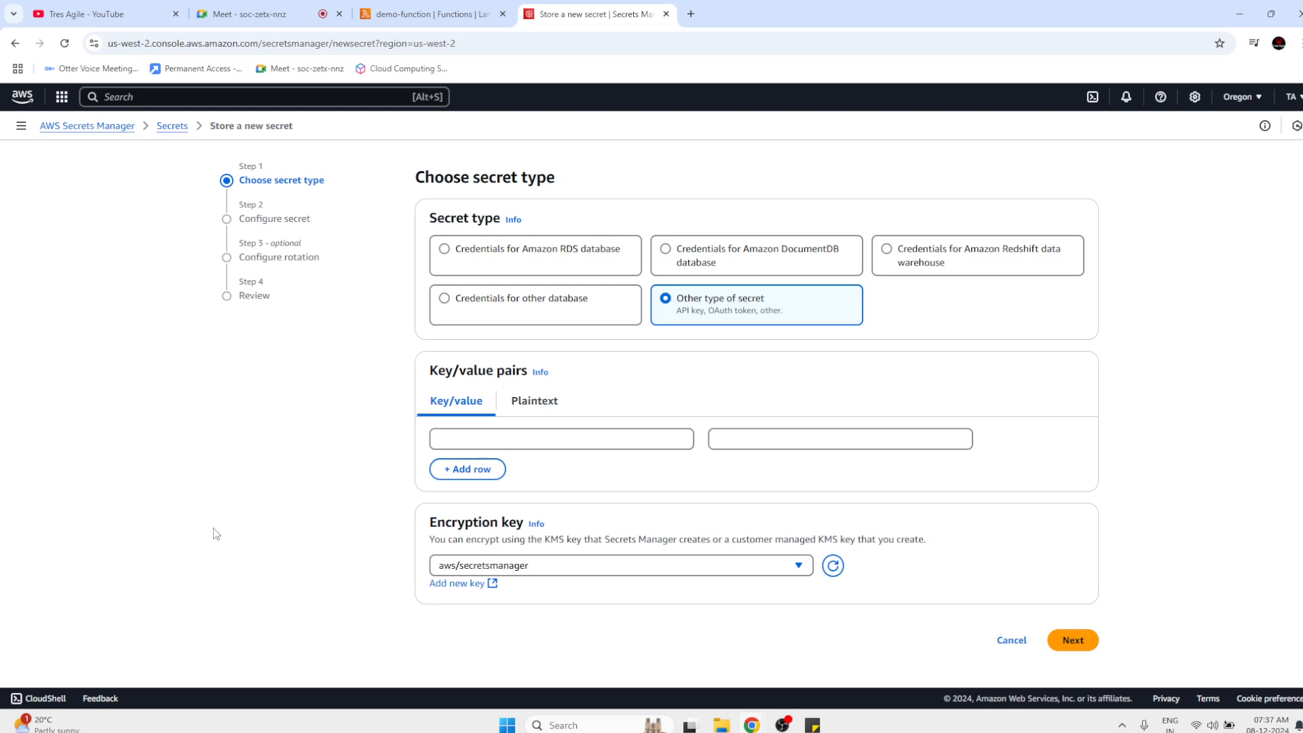
pyautogui.click(446, 271)
pyautogui.scroll(-2, 585, 412)
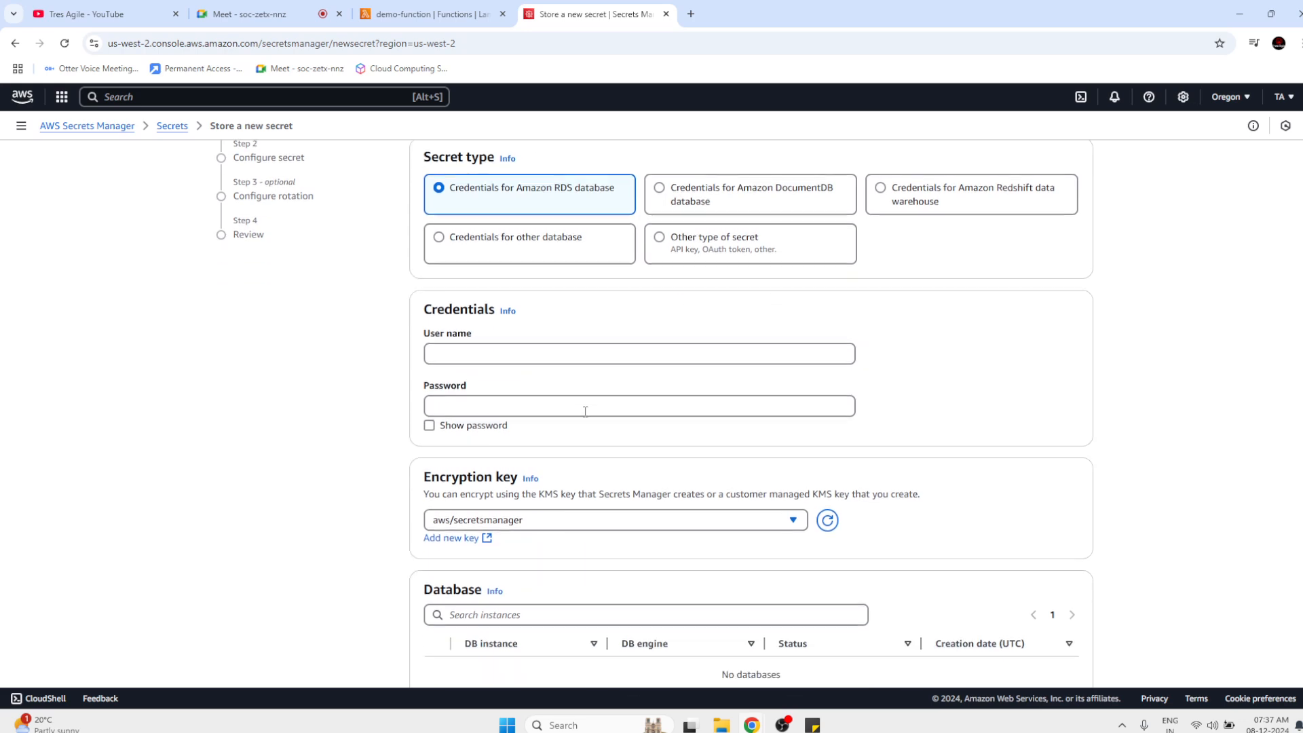
pyautogui.click(473, 330)
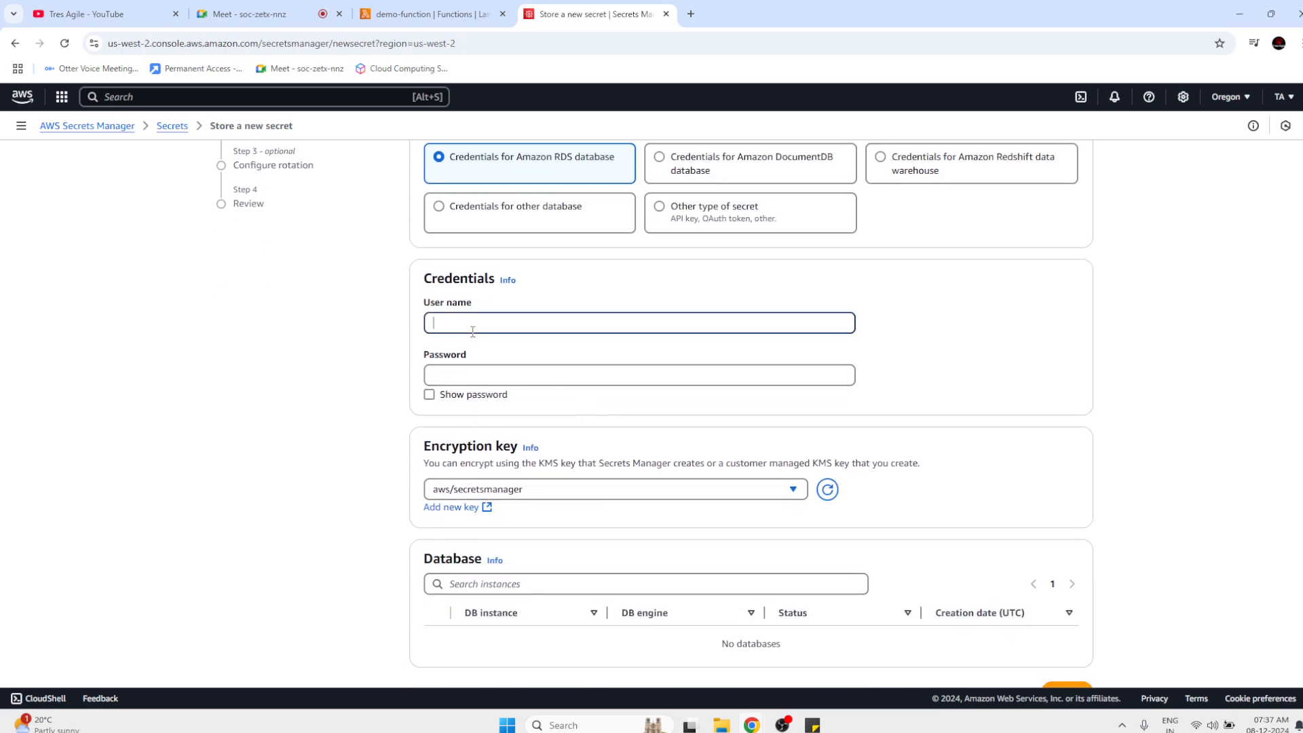
pyautogui.click(480, 374)
pyautogui.click(368, 402)
pyautogui.scroll(2, 368, 402)
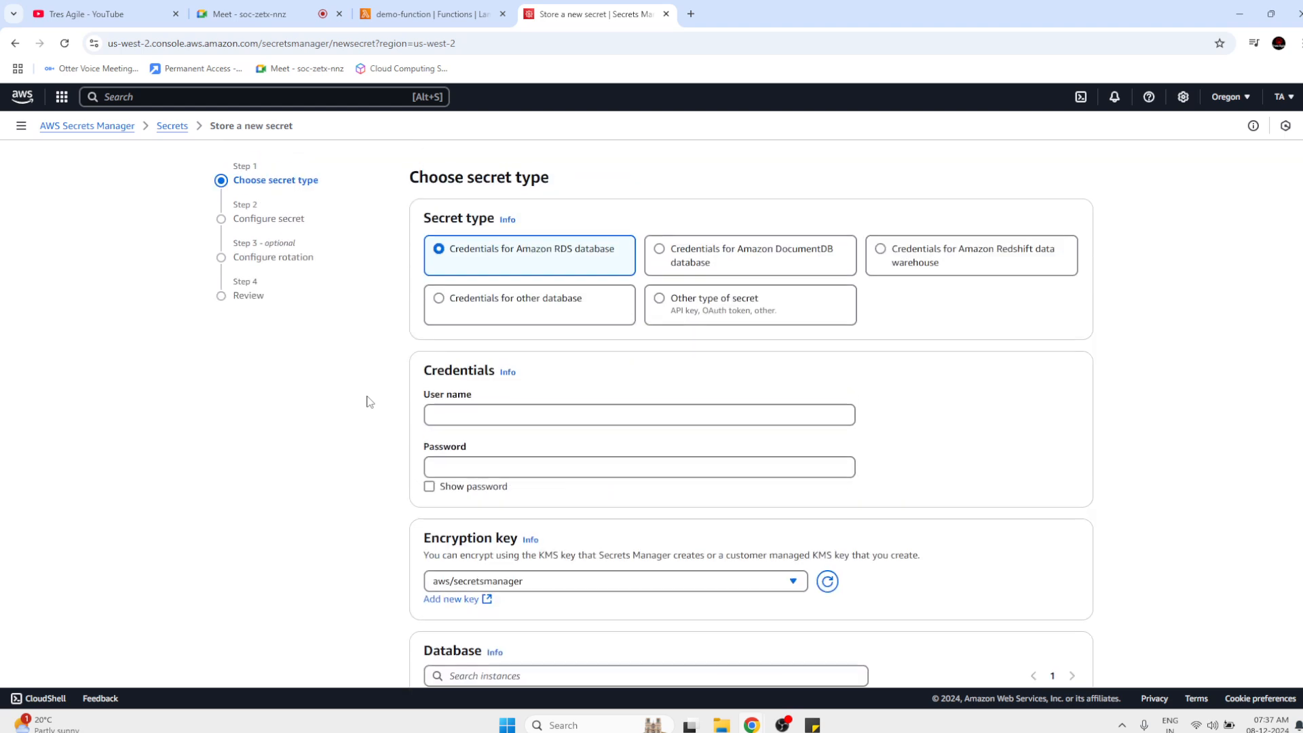
pyautogui.click(668, 301)
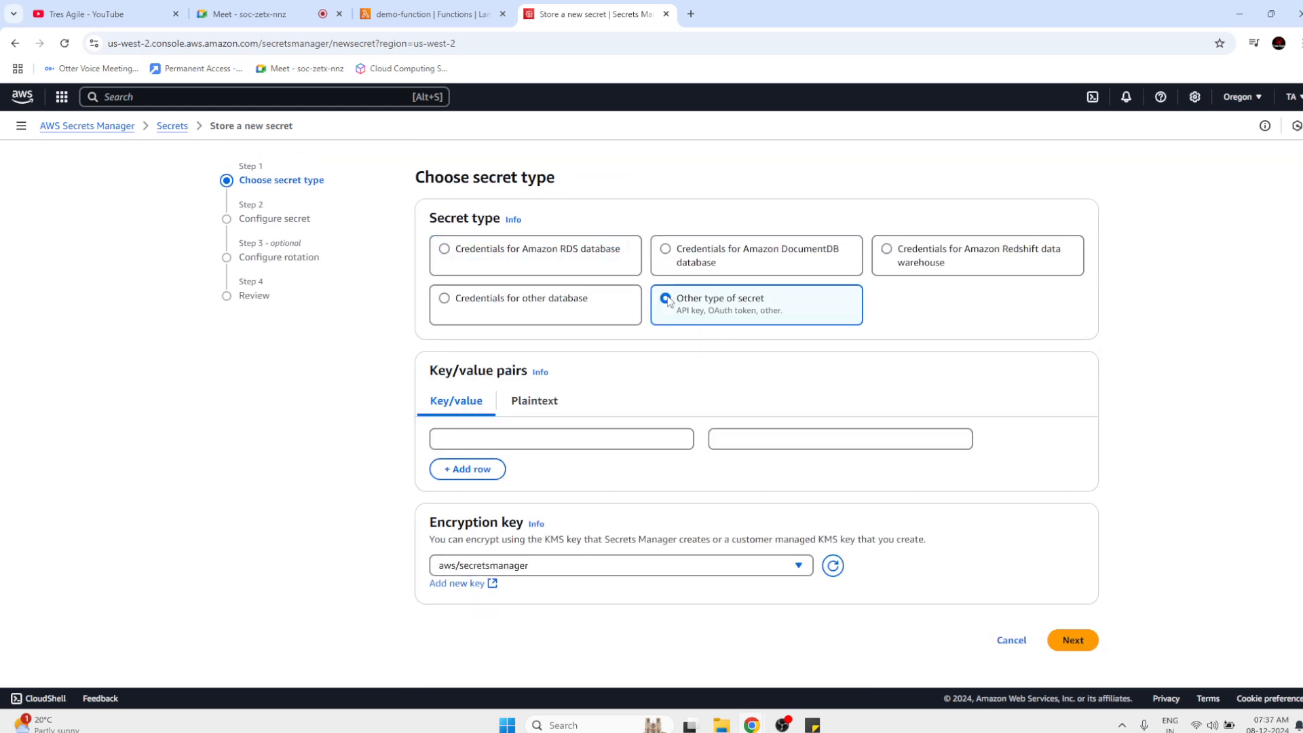
pyautogui.click(533, 406)
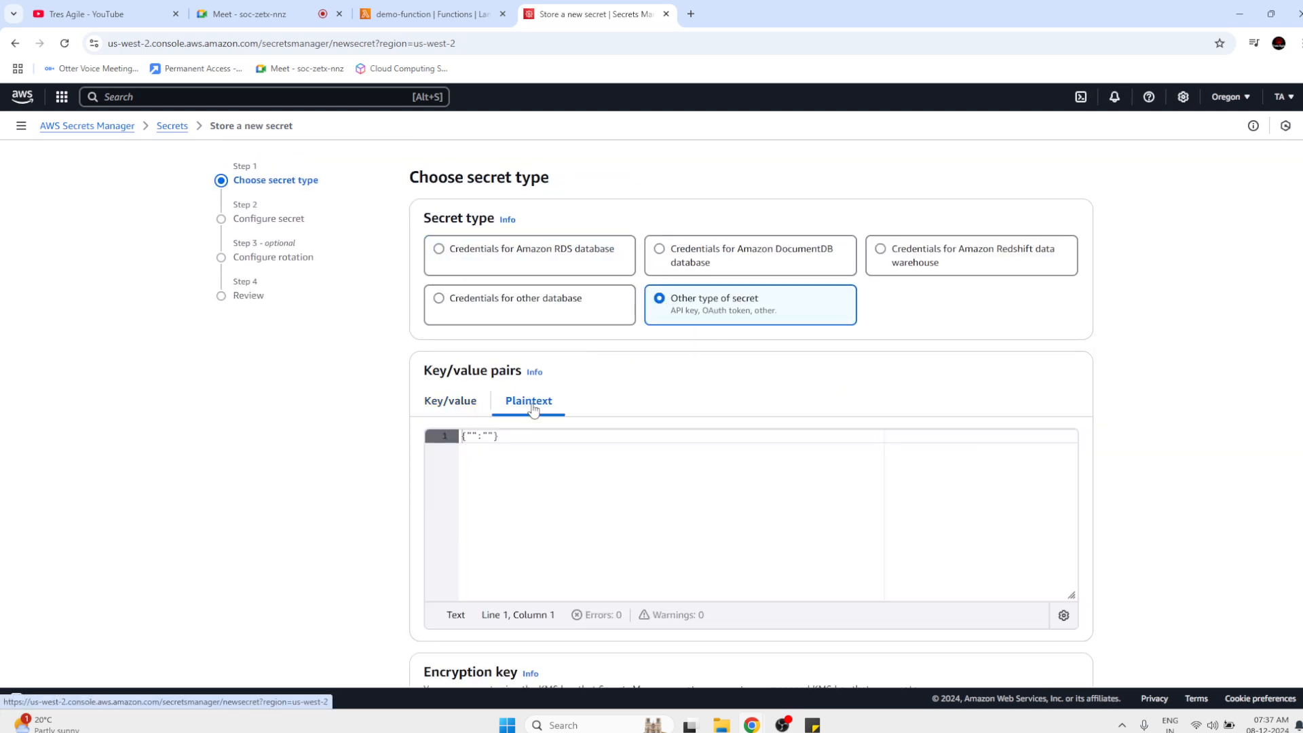
pyautogui.click(472, 407)
pyautogui.click(560, 407)
pyautogui.click(537, 441)
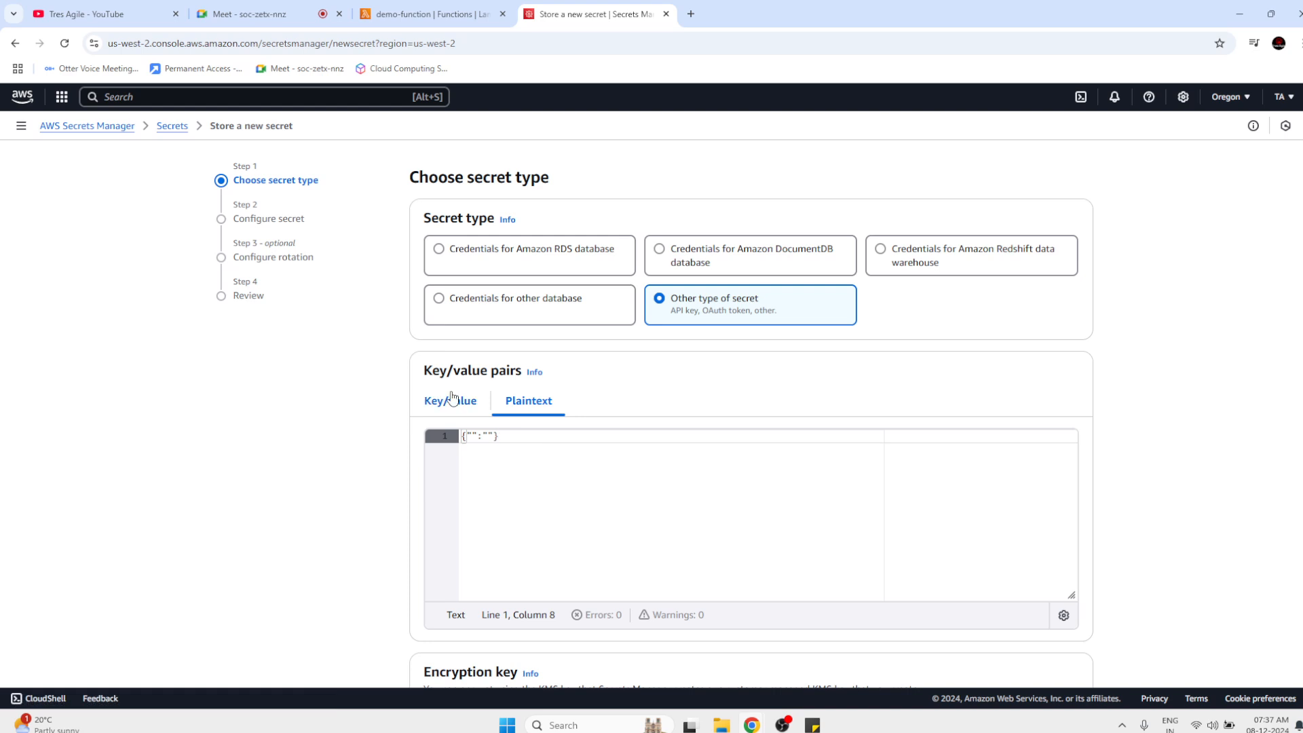
pyautogui.click(455, 401)
# Add the key/value pair name = tres_agile, check it as JSON, and proceed to Configure secret.
pyautogui.click(509, 434)
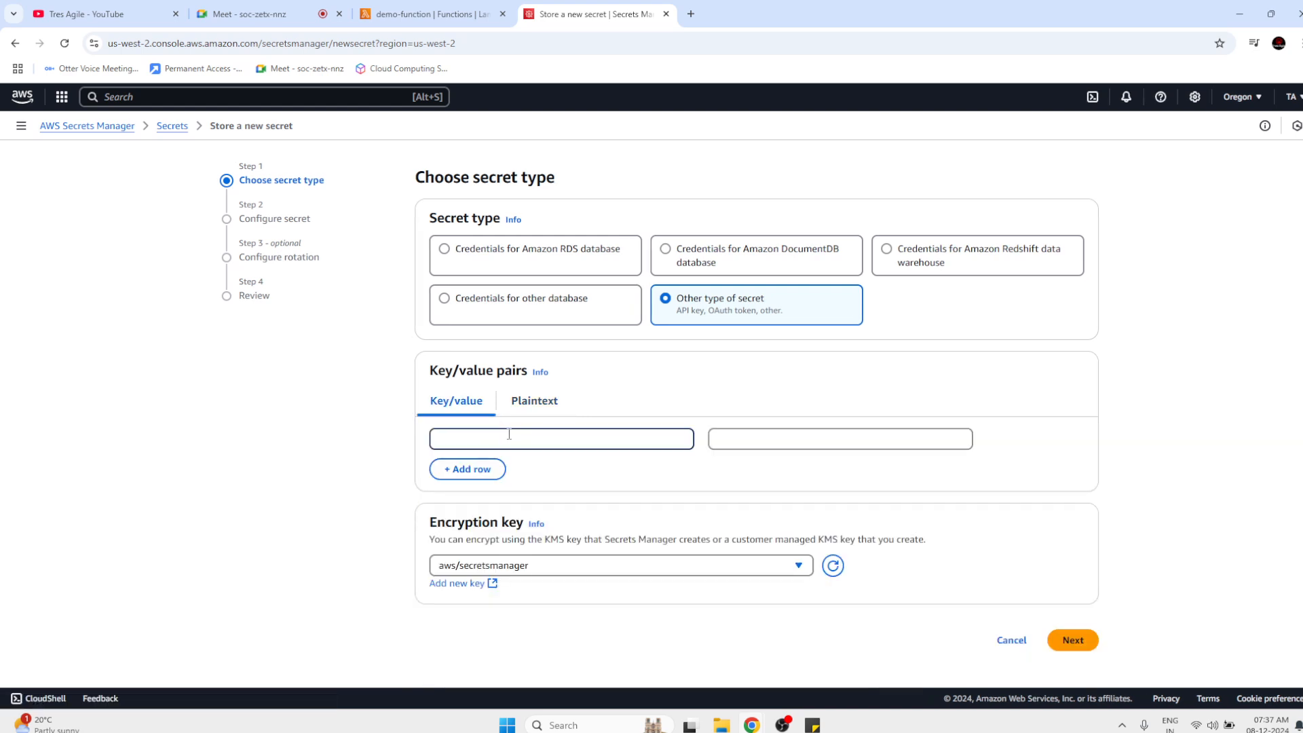
pyautogui.write('name')
pyautogui.press('Tab')
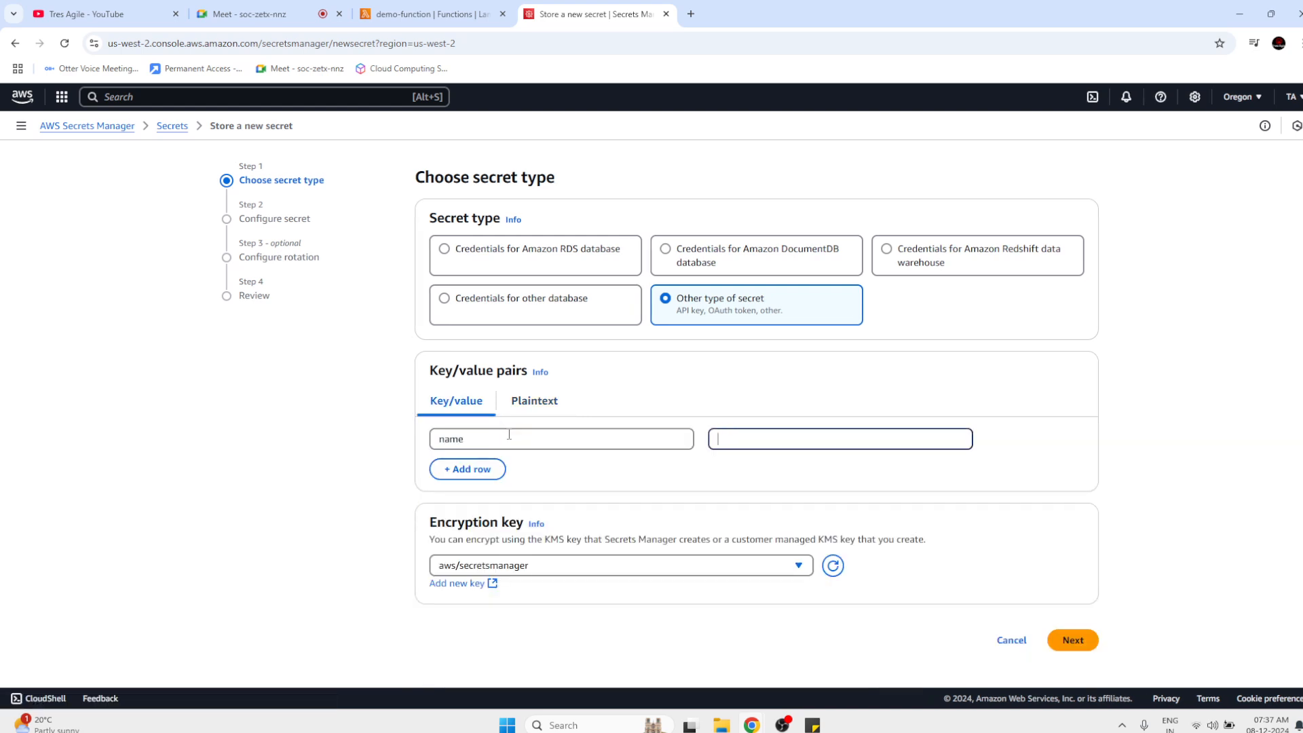
pyautogui.write('tres_agile')
pyautogui.click(551, 405)
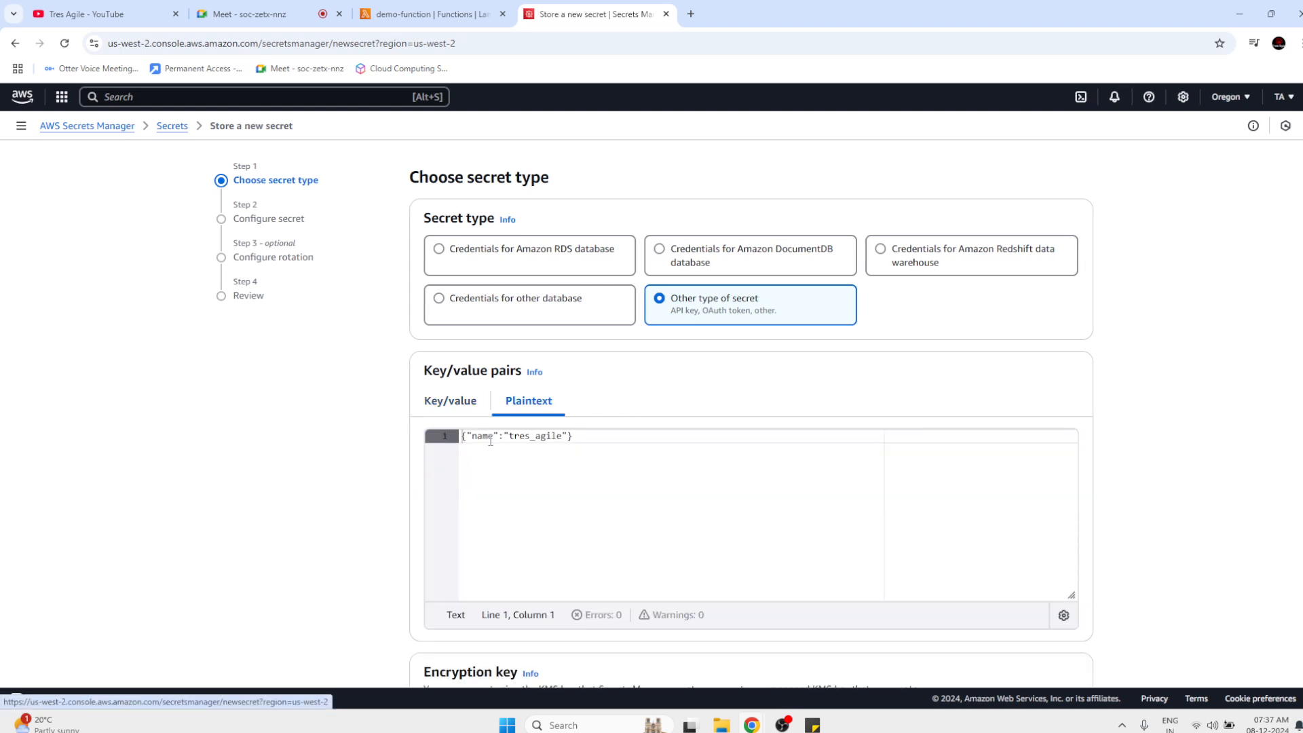
pyautogui.click(519, 449)
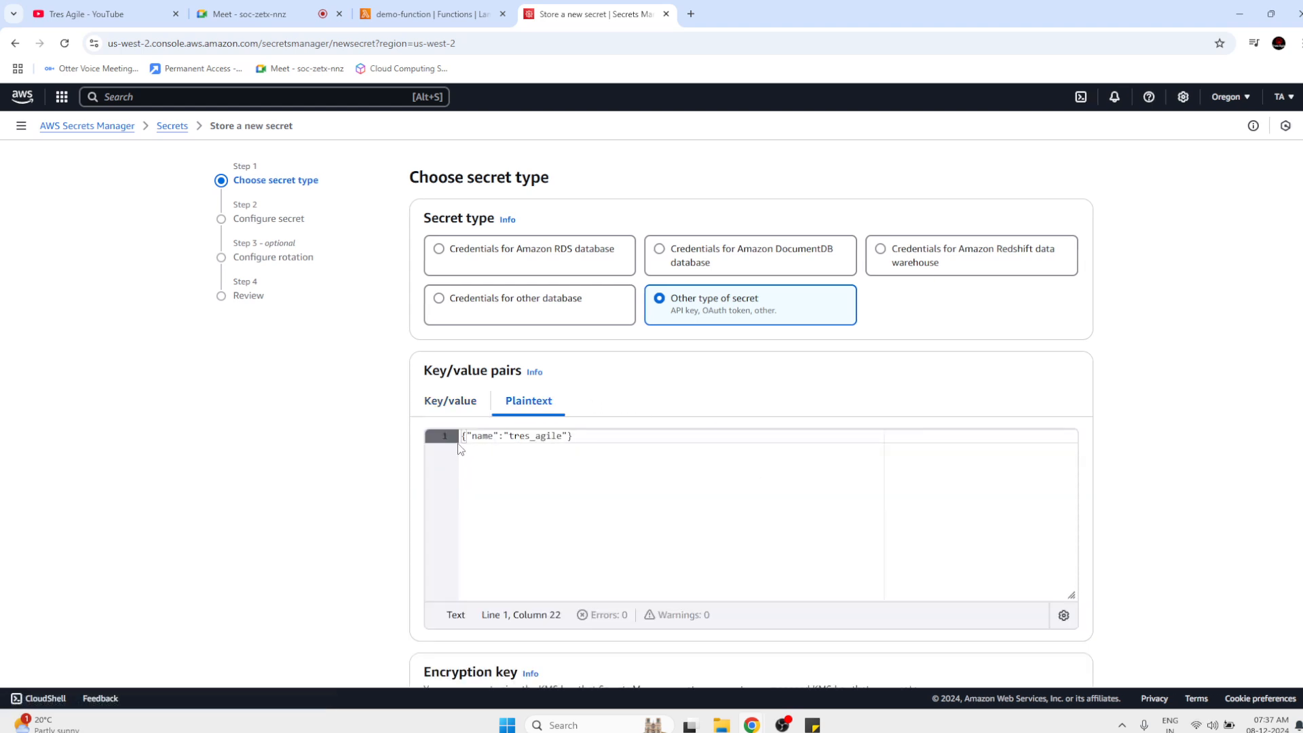
pyautogui.click(450, 400)
pyautogui.click(1074, 641)
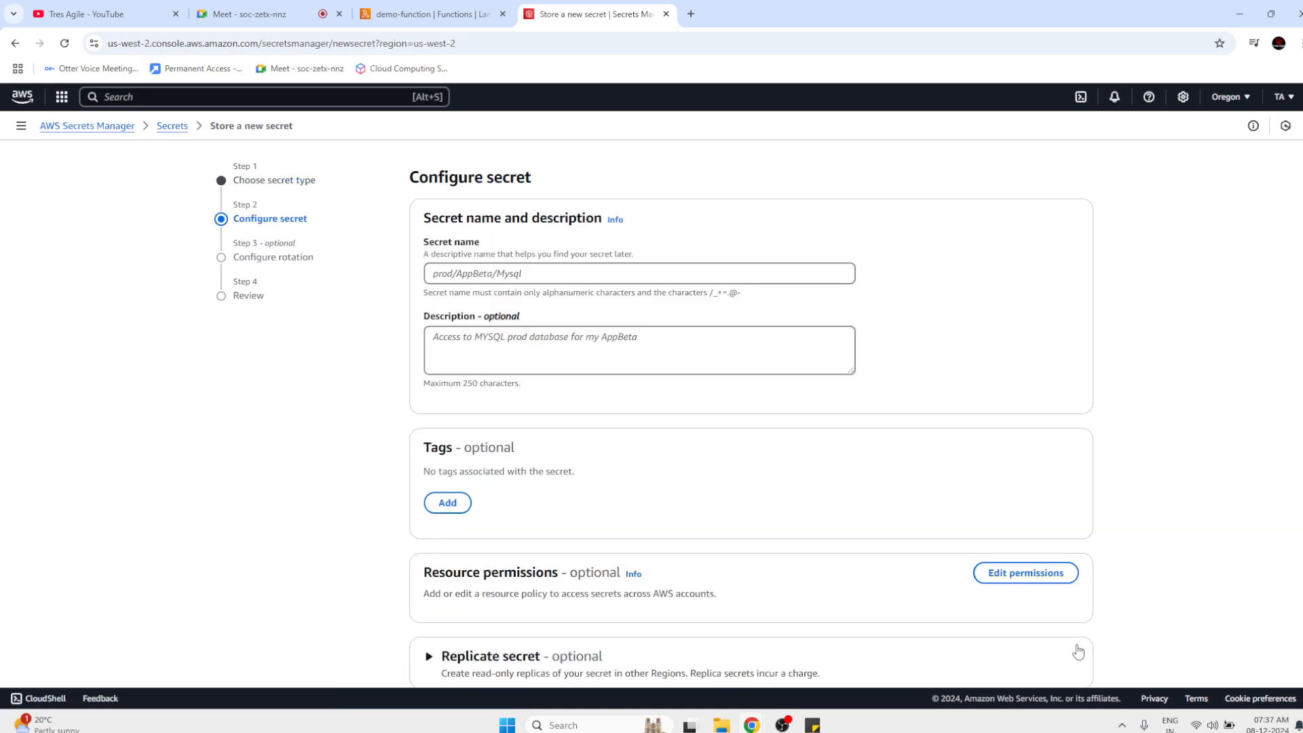
# Name the secret test-secret.
pyautogui.click(662, 277)
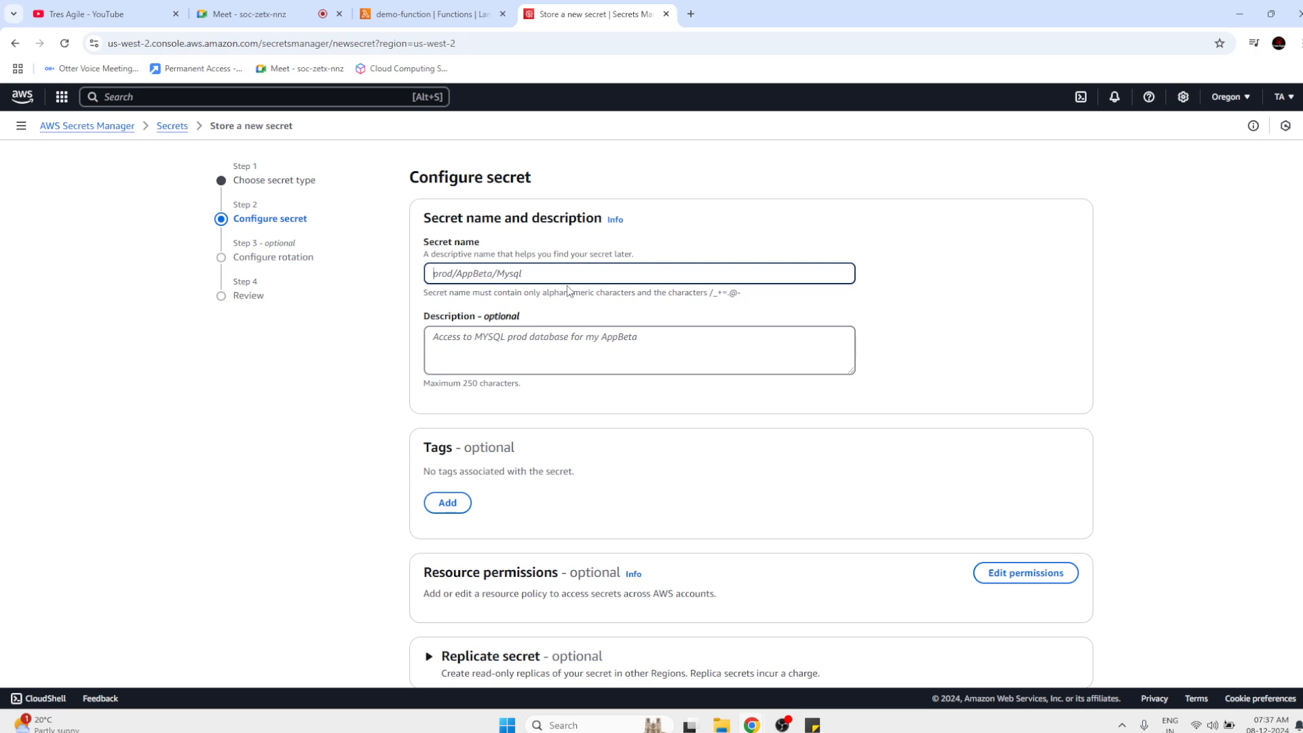
pyautogui.write('test-secret')
pyautogui.click(316, 368)
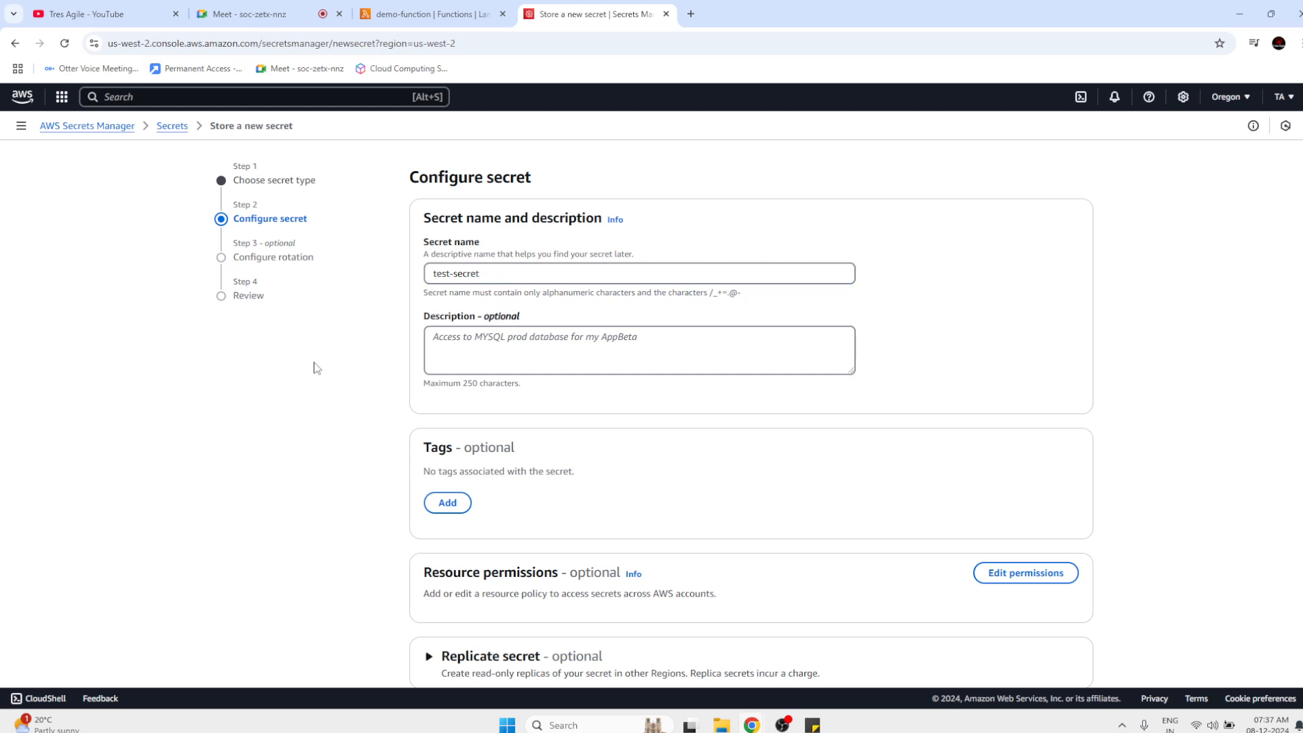
pyautogui.click(501, 276)
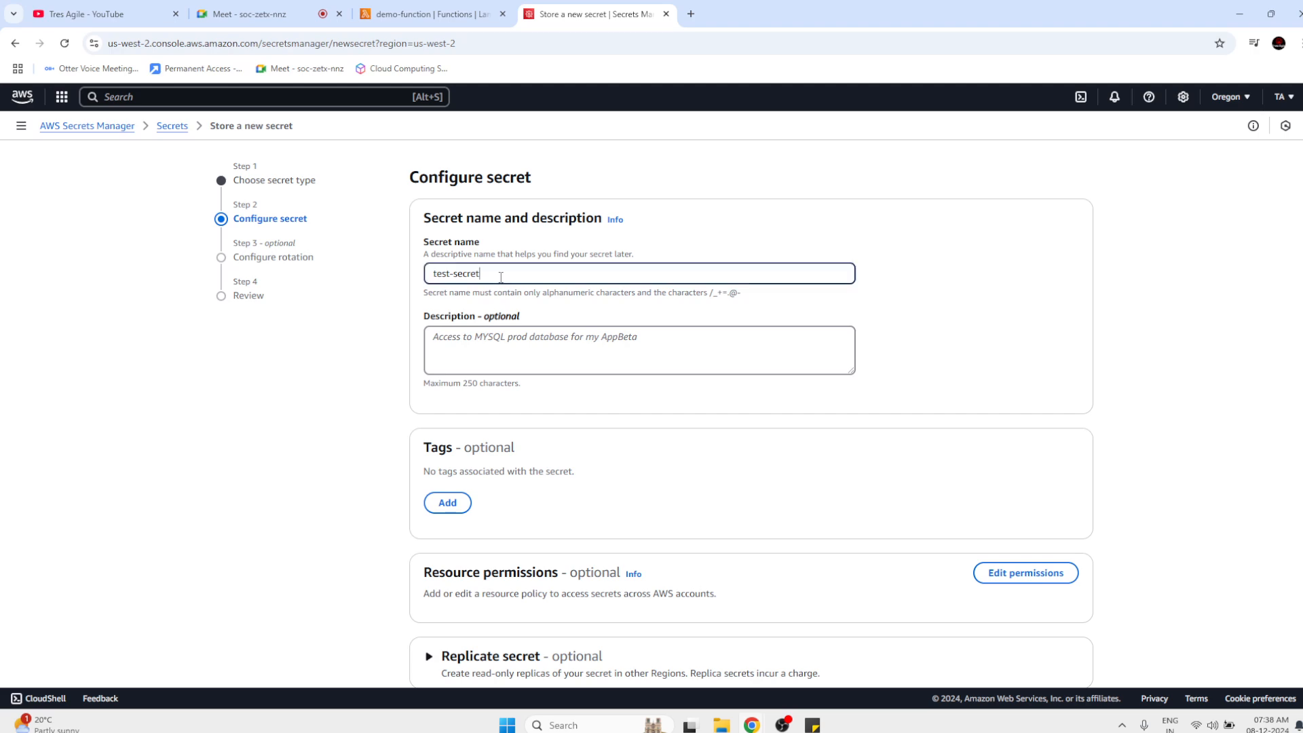
pyautogui.write('/test/test')
pyautogui.press('BackSpace')
pyautogui.press('BackSpace')
pyautogui.press('BackSpace')
pyautogui.press('BackSpace')
pyautogui.press('BackSpace')
pyautogui.press('BackSpace')
# Look at the resource permissions policy editor, cancel without adding a policy, and move on to rotation.
pyautogui.scroll(-1, 559, 360)
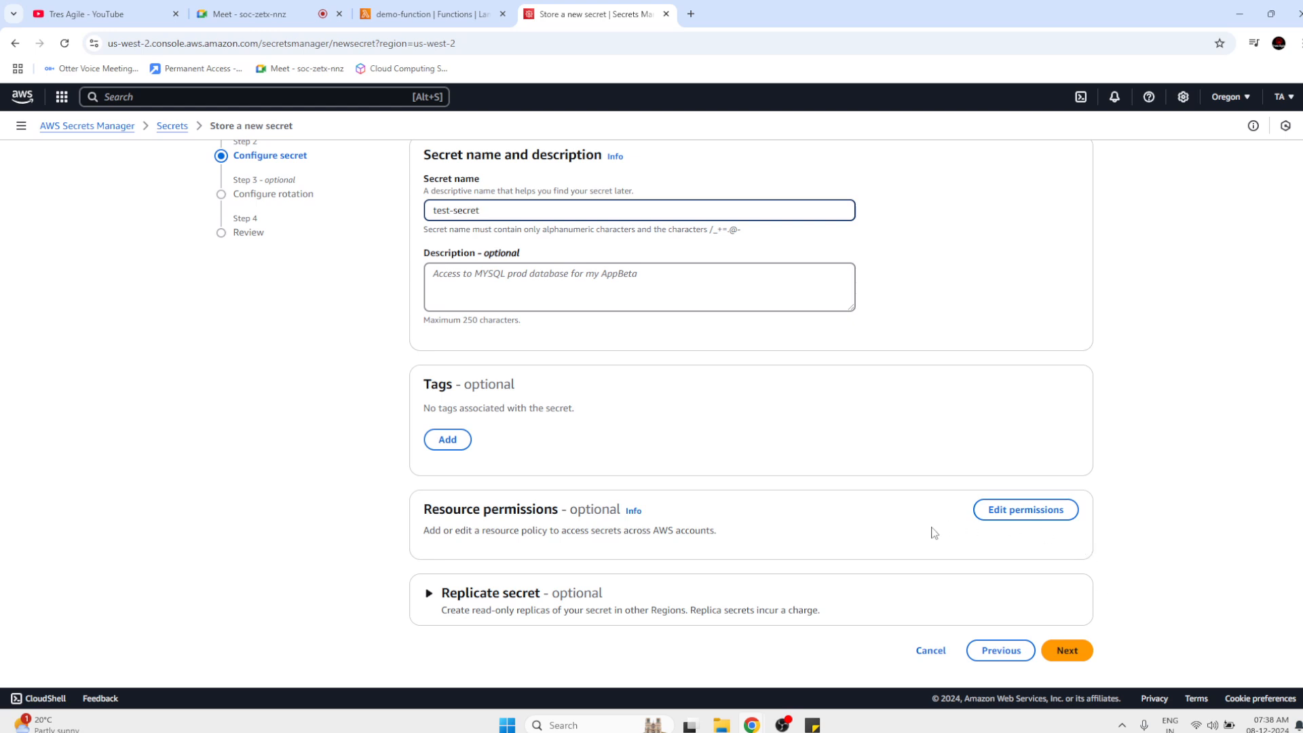
pyautogui.doubleClick(502, 509)
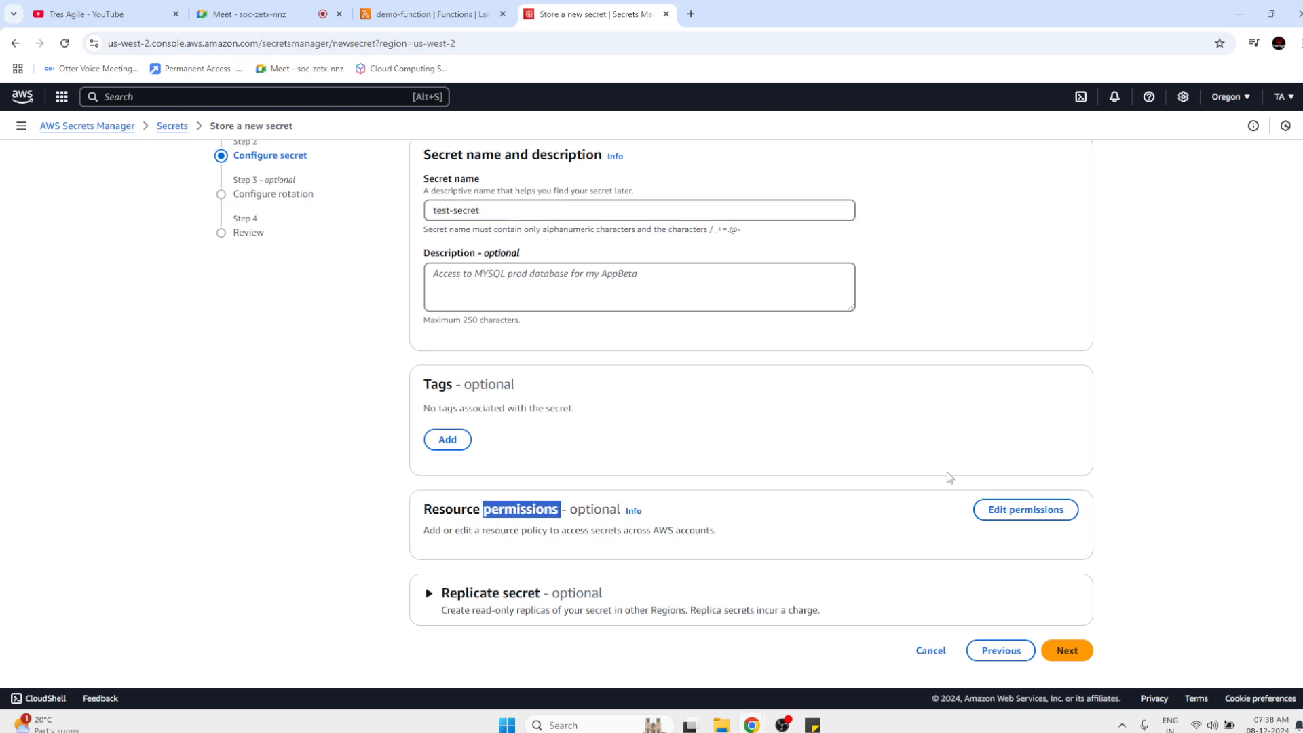
pyautogui.click(1008, 509)
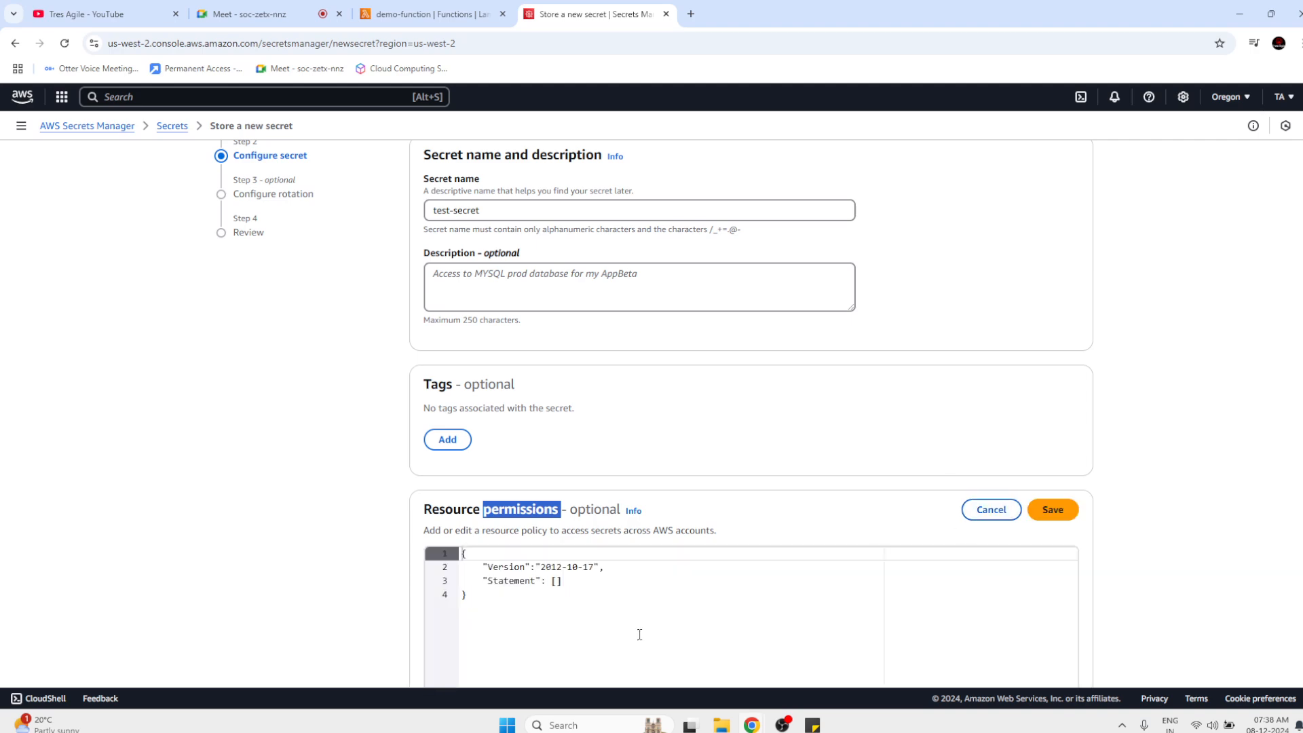
pyautogui.scroll(-2, 638, 632)
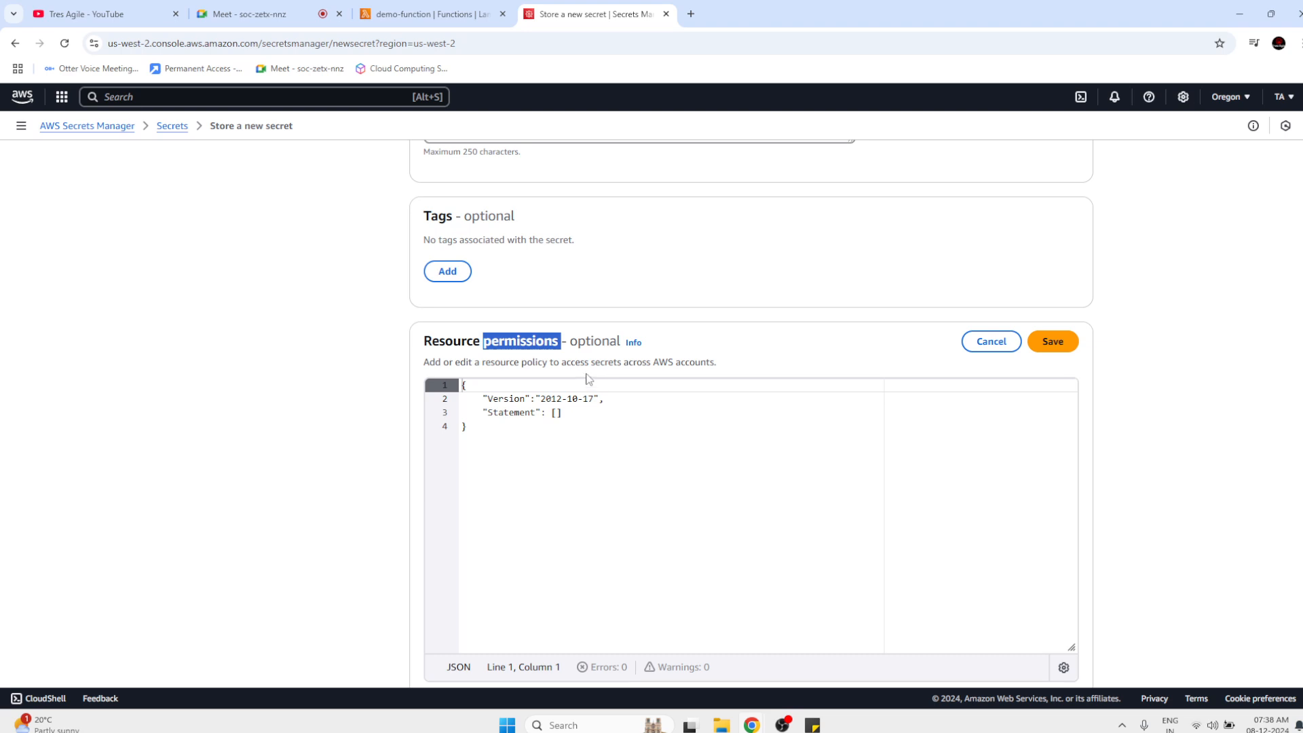
pyautogui.scroll(-2, 736, 461)
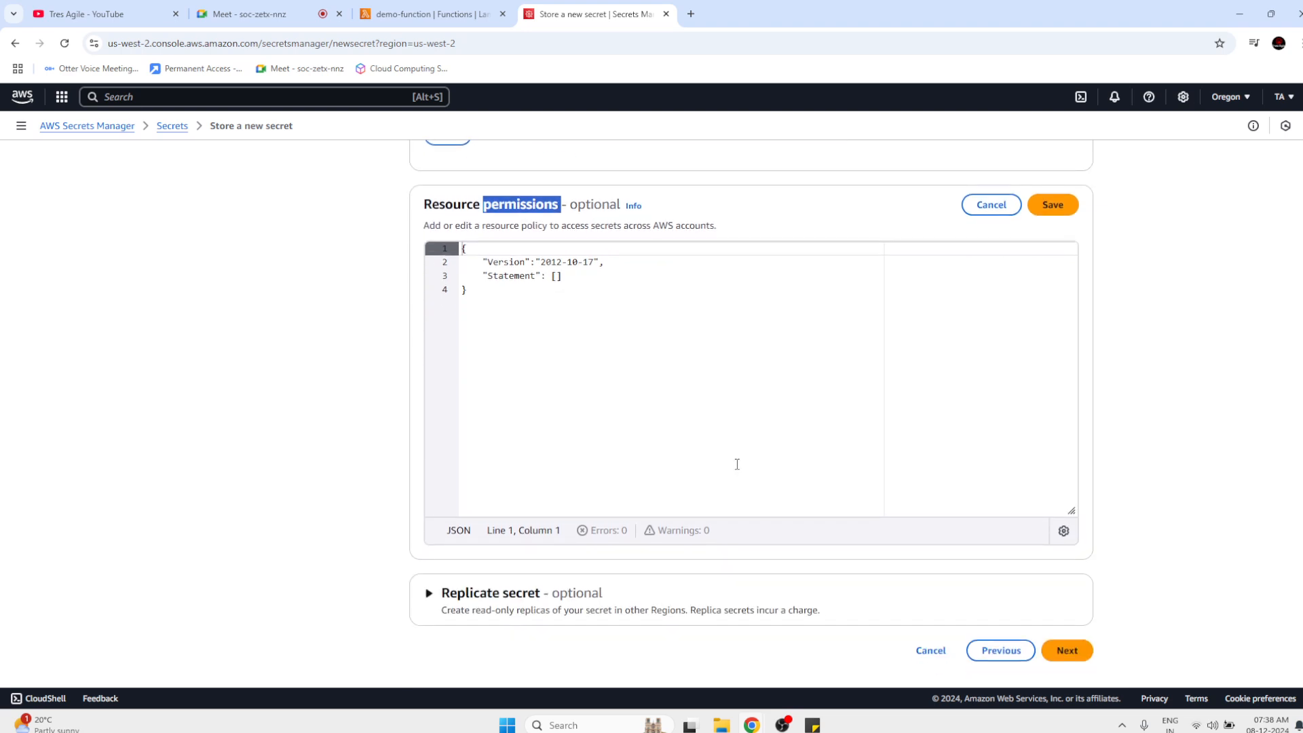
pyautogui.click(737, 464)
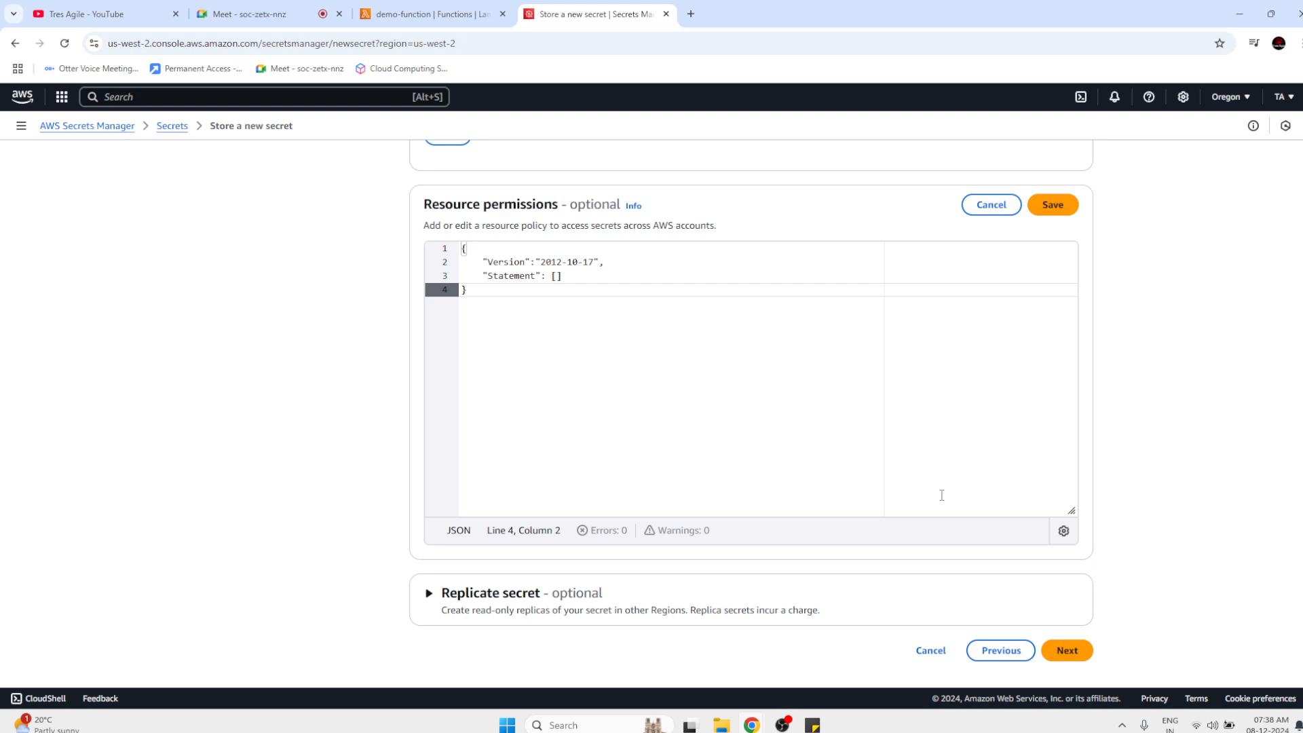
pyautogui.click(994, 205)
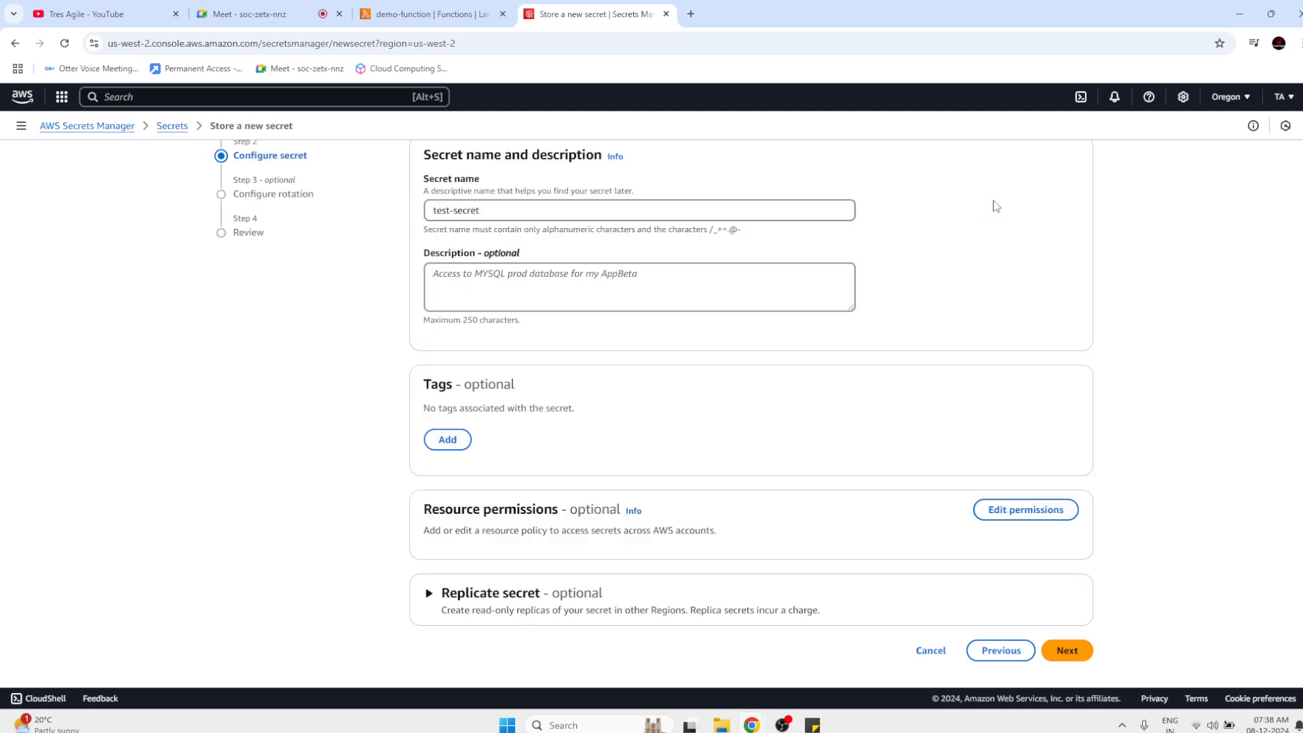
pyautogui.click(1068, 651)
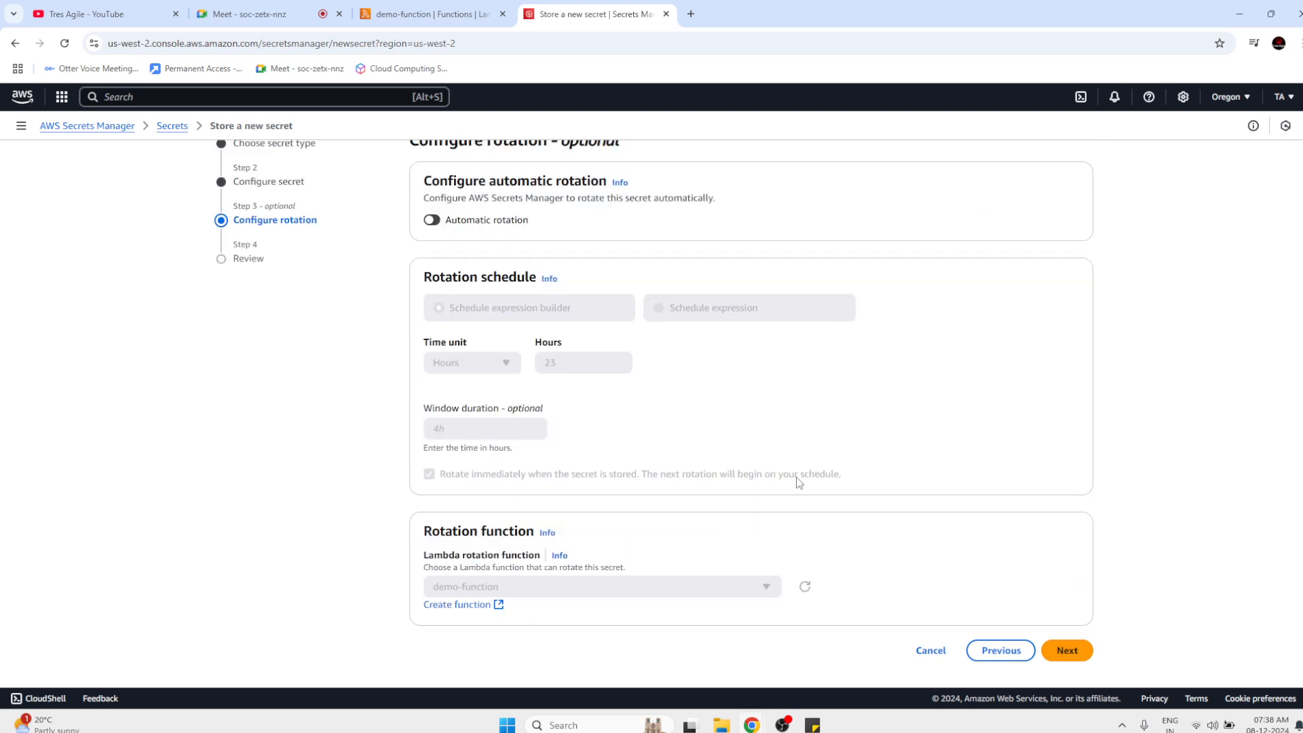
# Turn on automatic rotation every 23 hours with demo-function, then go back to Configure secret.
pyautogui.scroll(1, 515, 359)
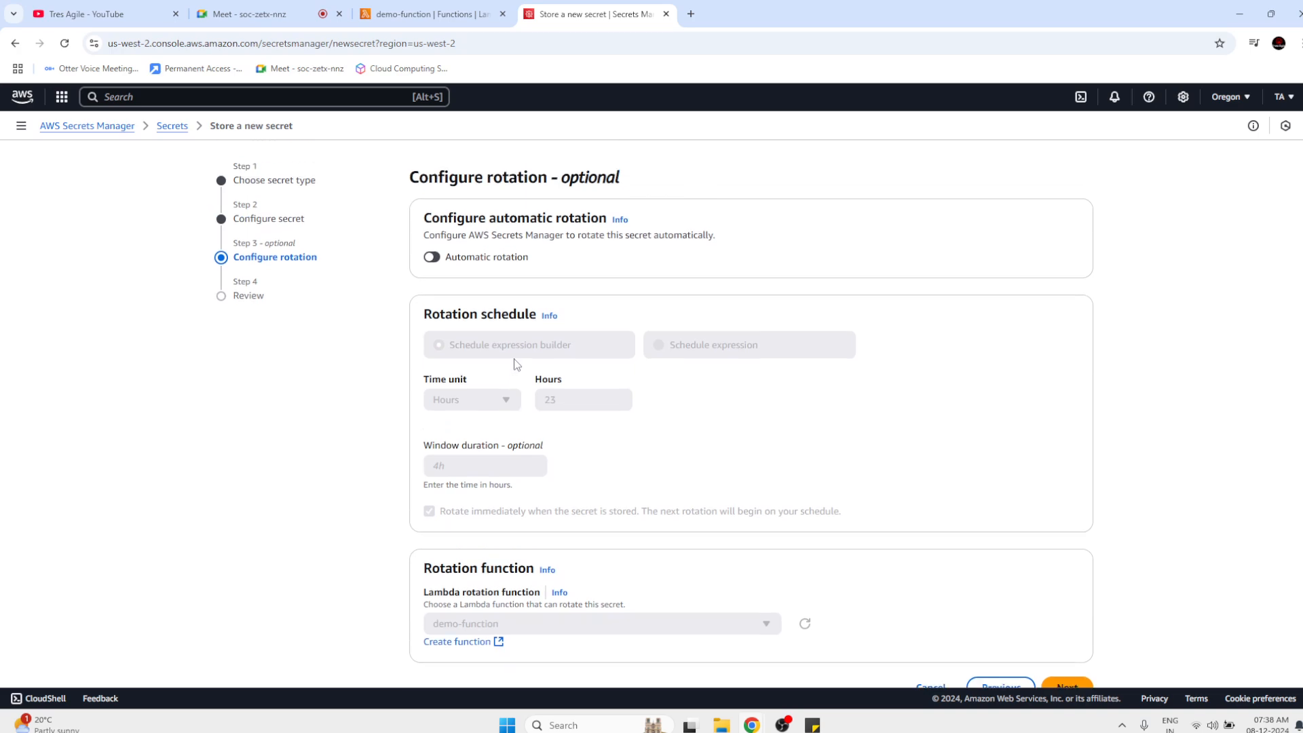
pyautogui.scroll(-1, 514, 364)
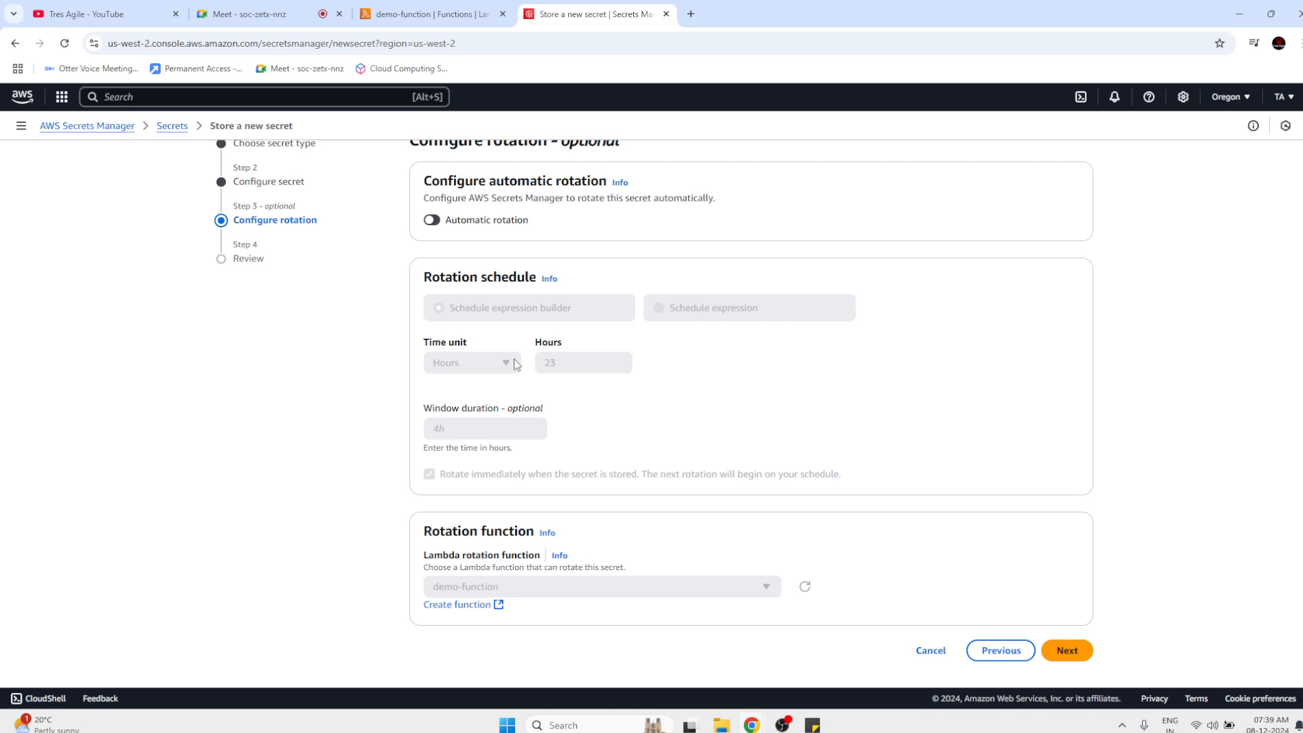
pyautogui.click(432, 220)
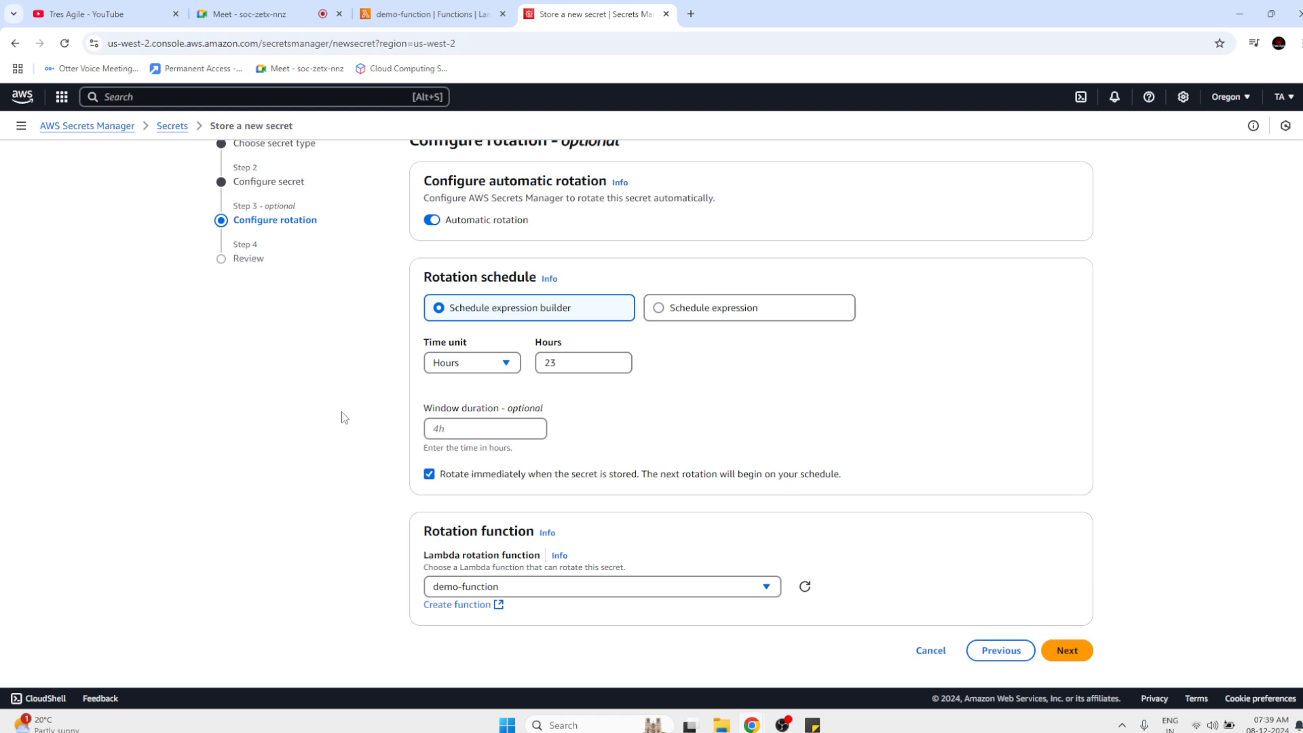
pyautogui.scroll(1, 341, 417)
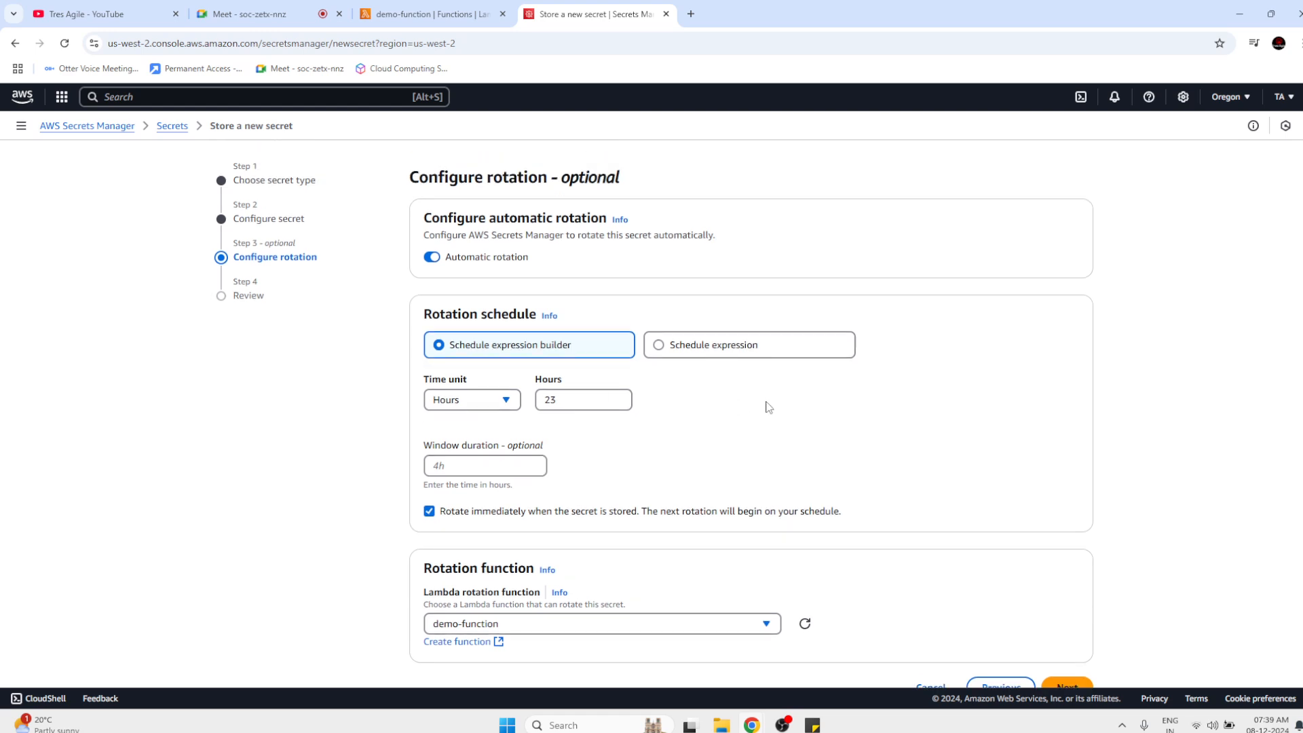
pyautogui.click(297, 217)
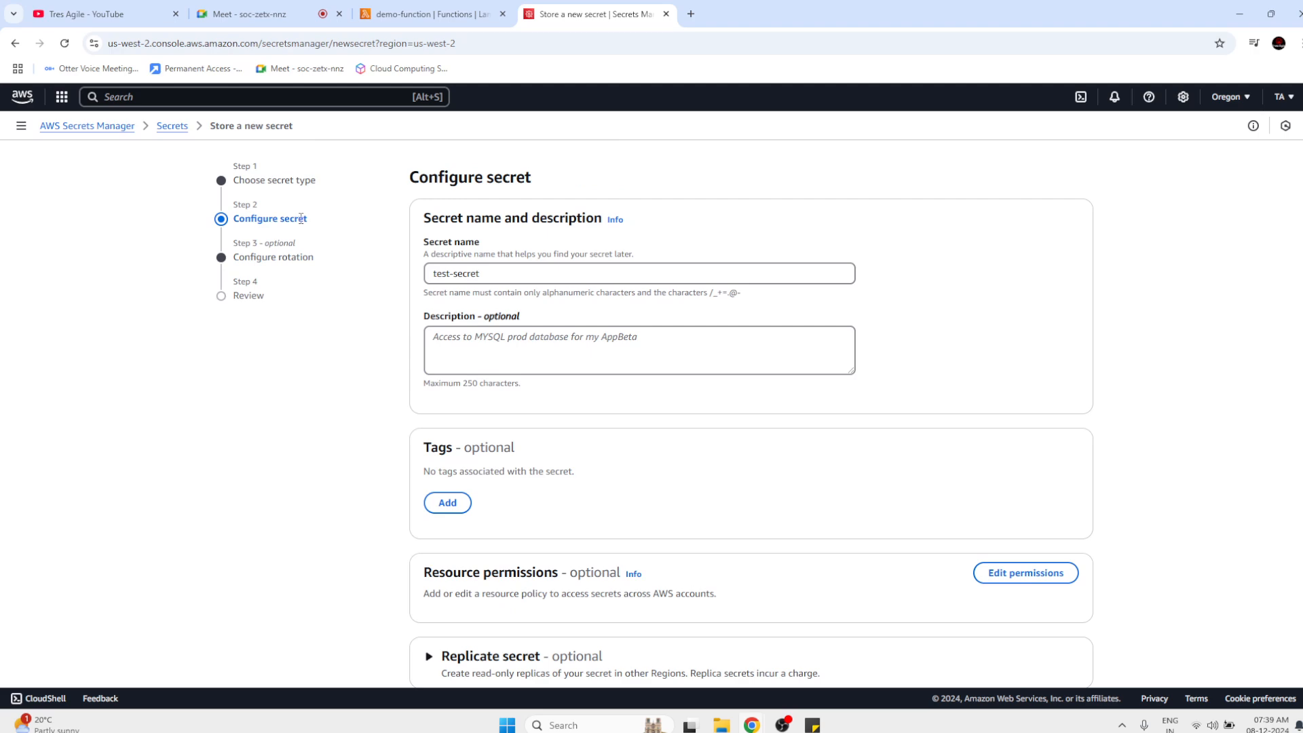
# Revisit step 1 to point out the name / tres_agile pair, then advance to rotation settings.
pyautogui.click(297, 181)
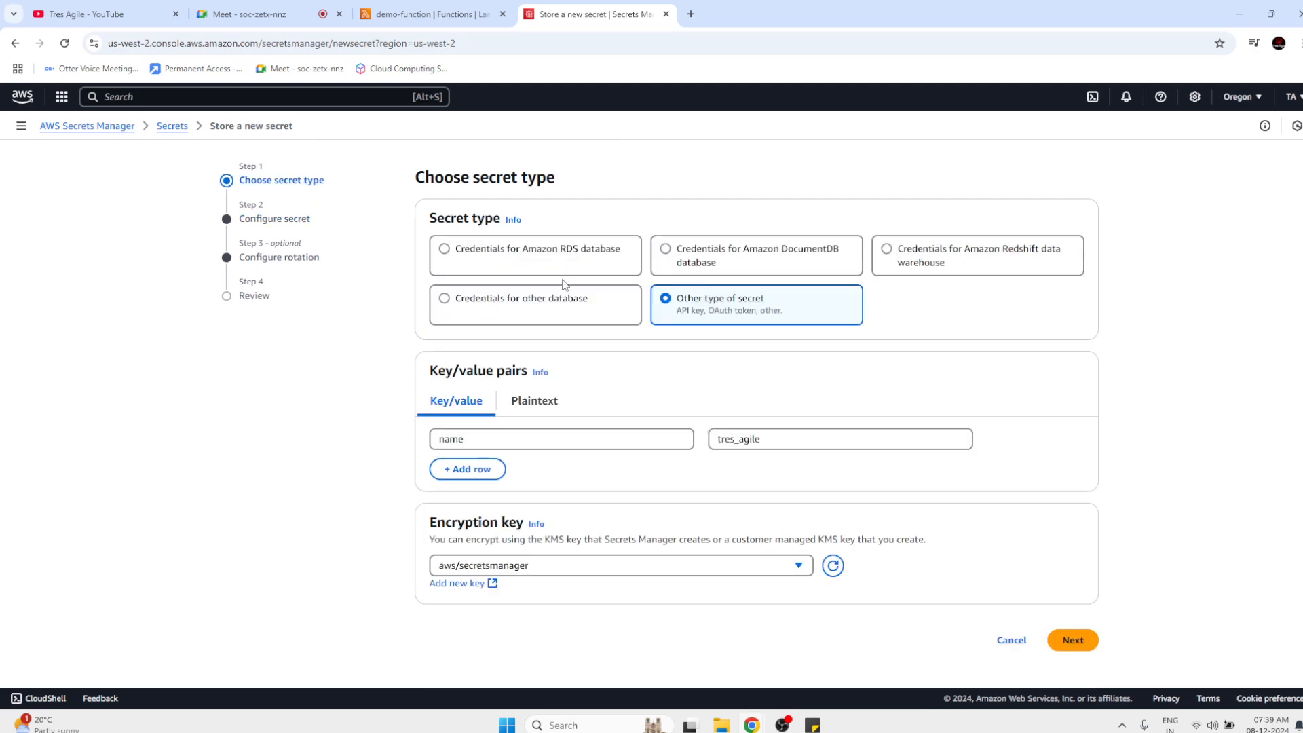
pyautogui.doubleClick(738, 439)
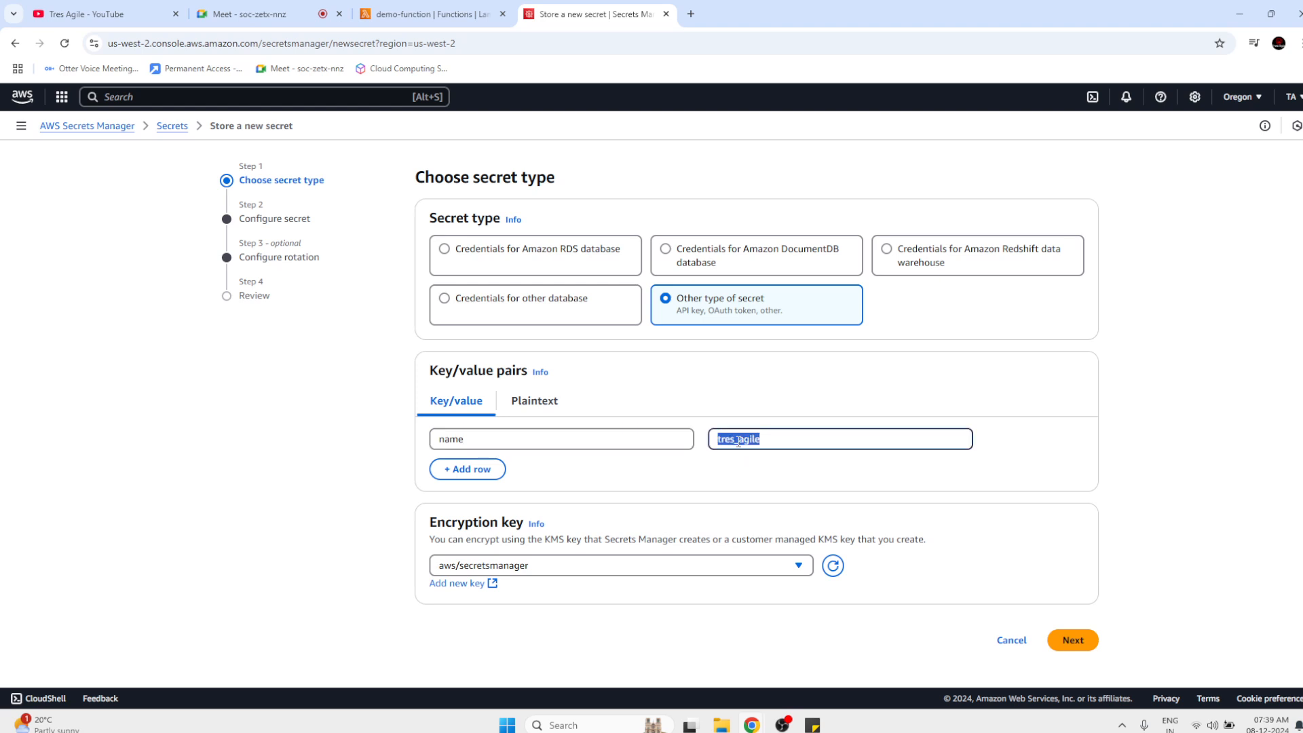
pyautogui.click(333, 564)
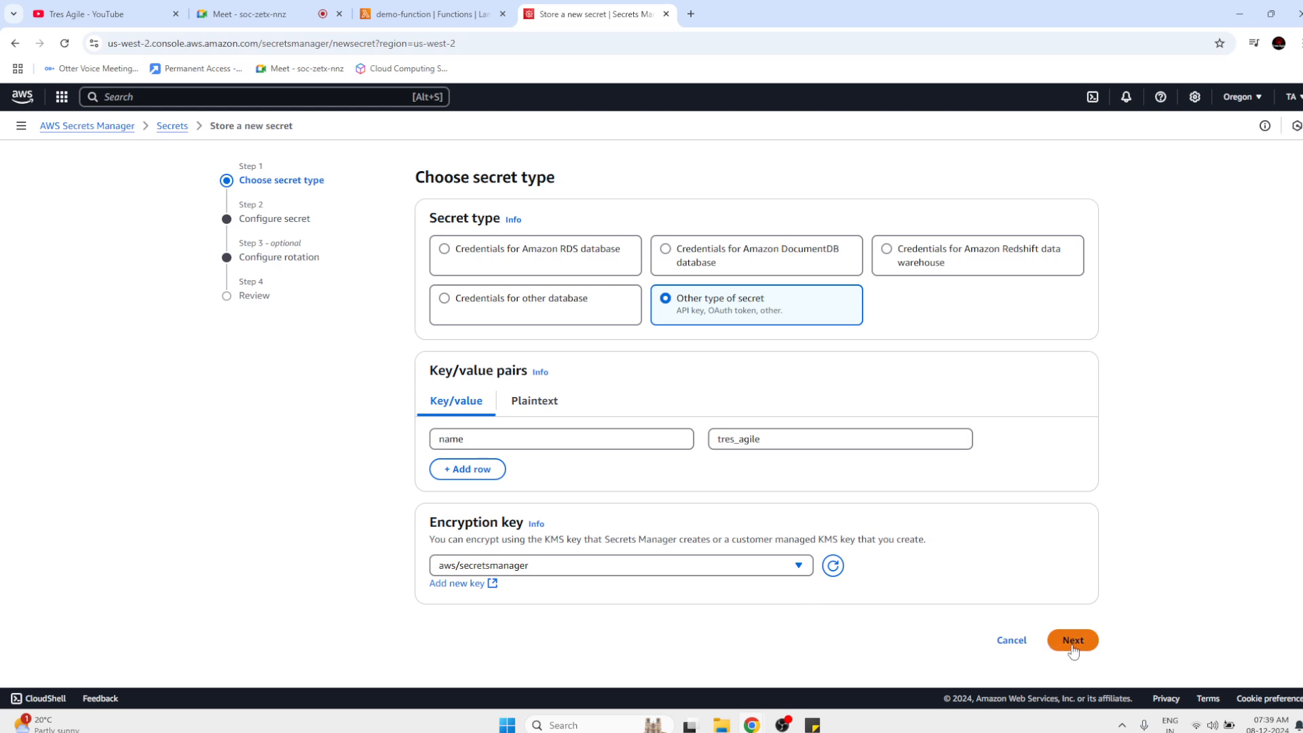
pyautogui.doubleClick(743, 440)
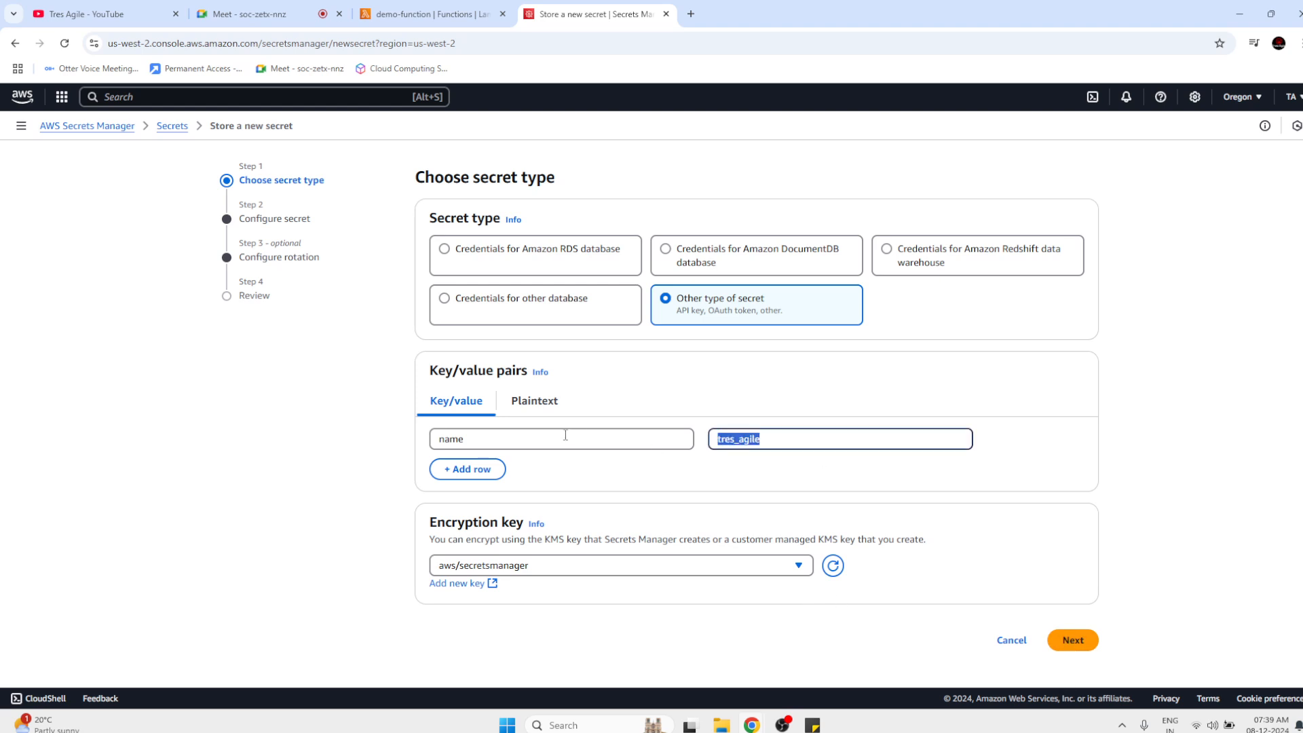
pyautogui.doubleClick(467, 440)
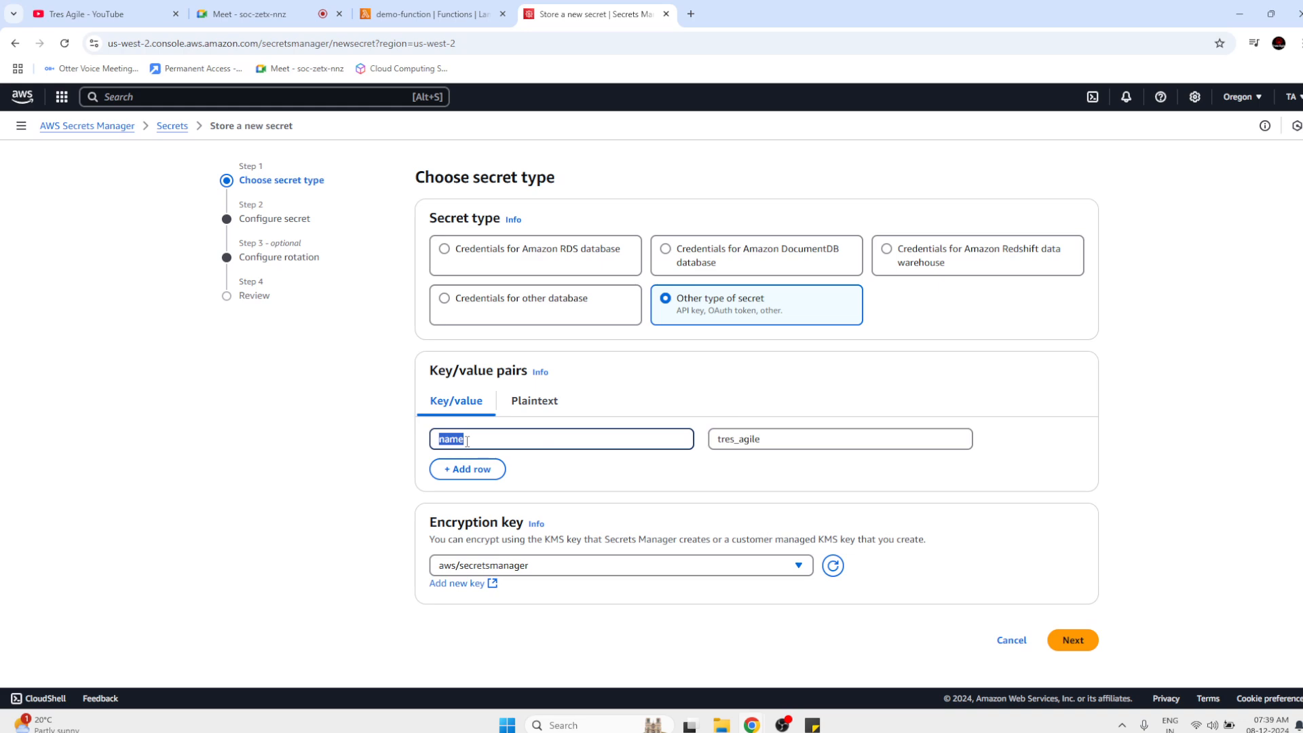
pyautogui.click(1079, 644)
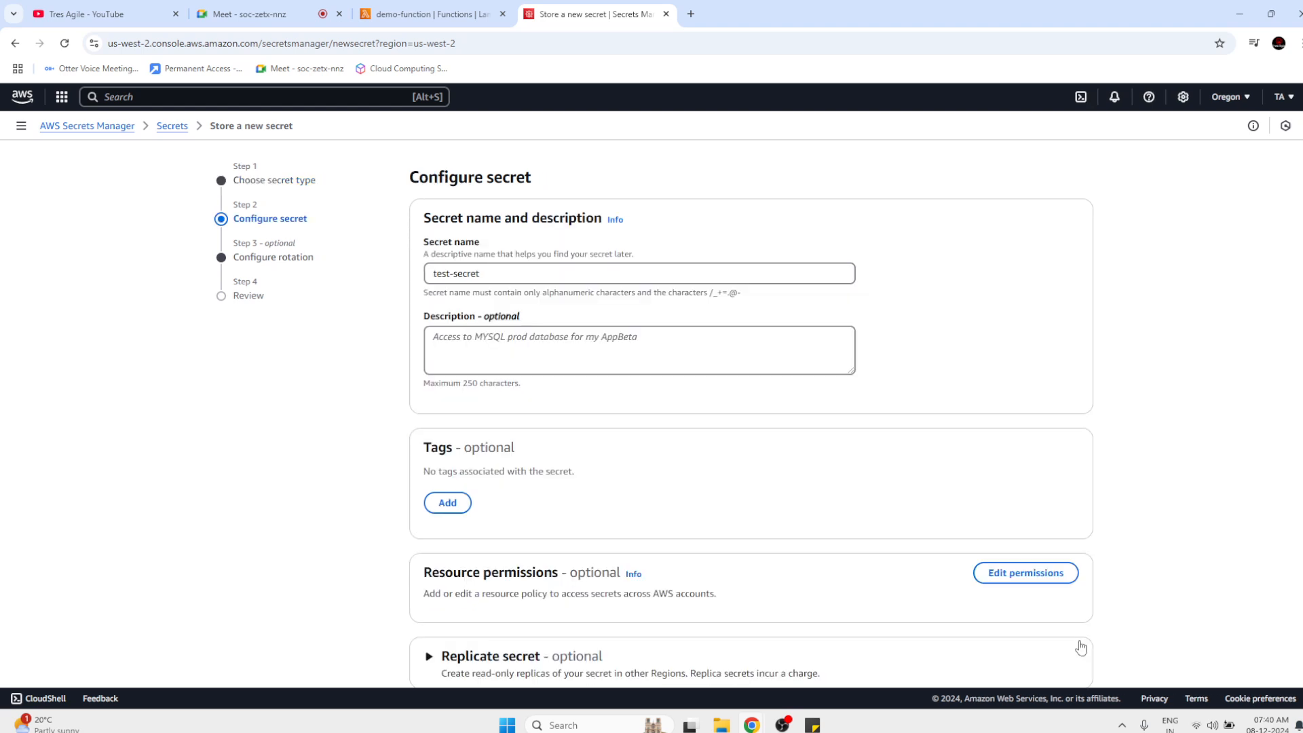
pyautogui.scroll(-1, 1082, 649)
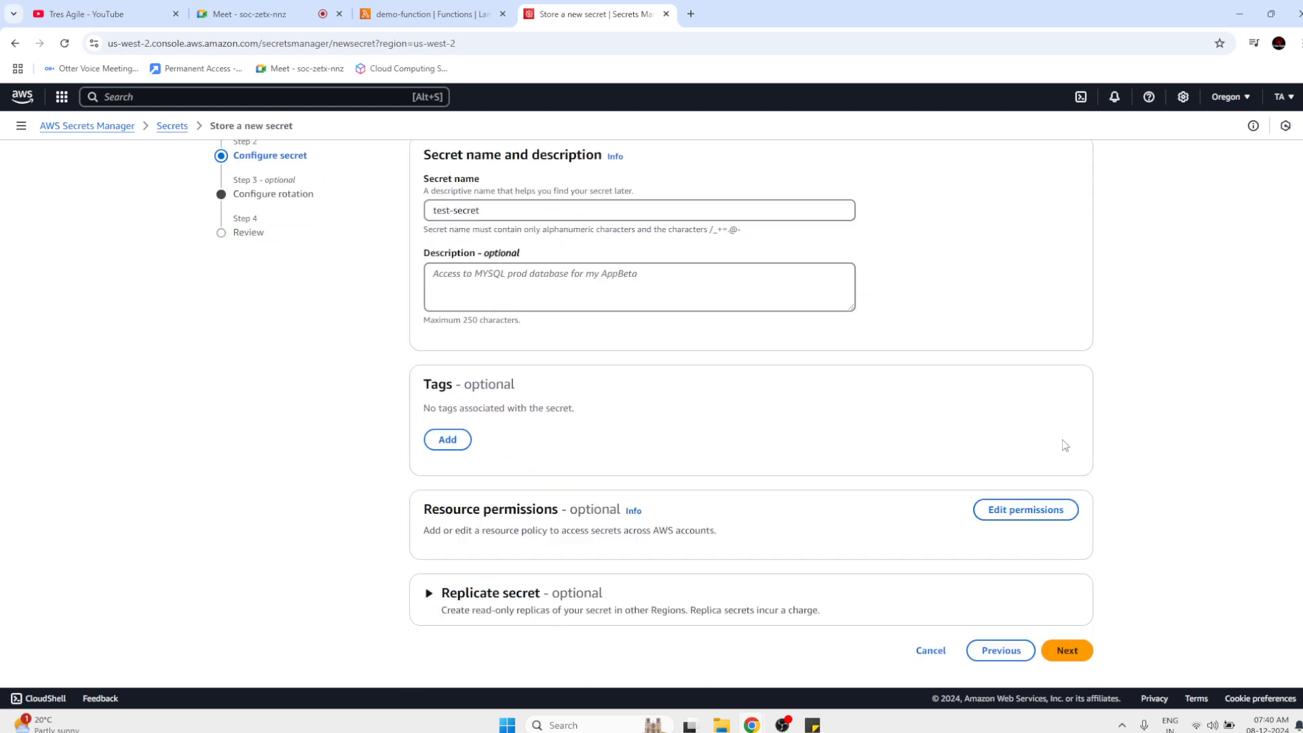
pyautogui.click(1067, 650)
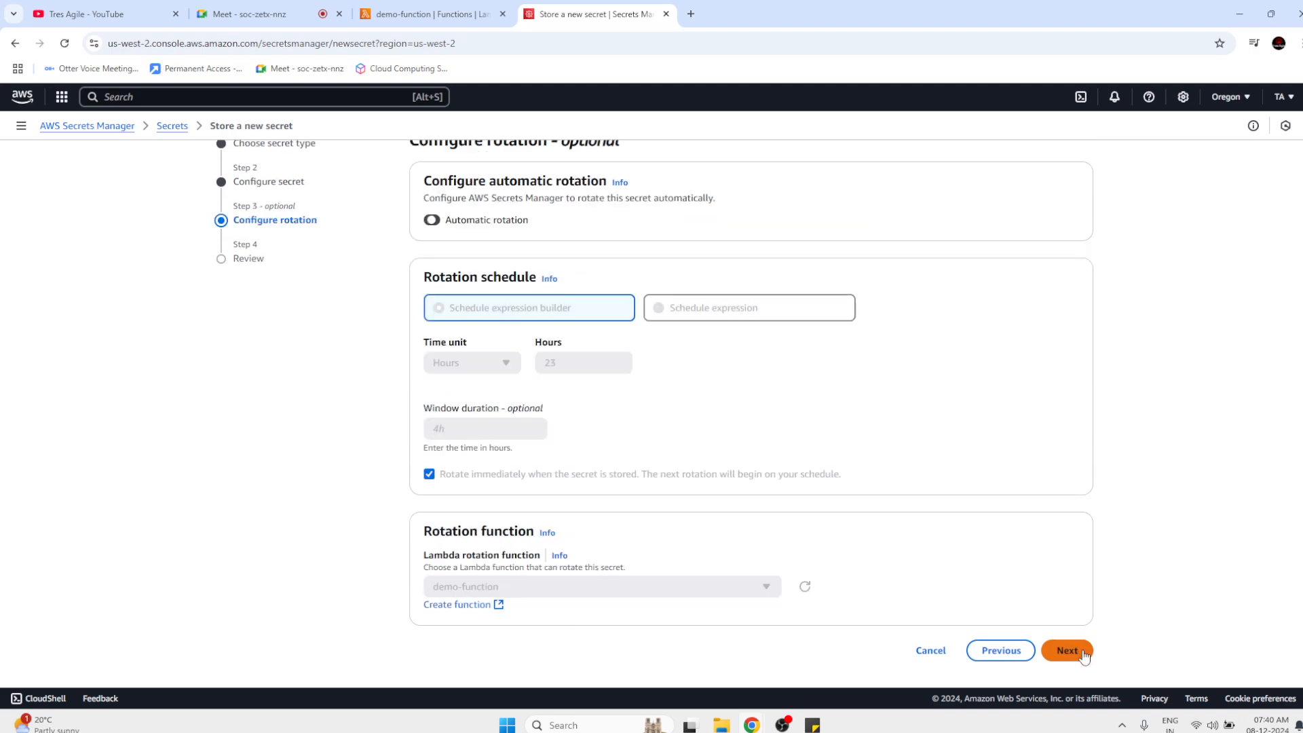
# Enable automatic rotation, try the rate(23 hours) schedule expression, and change the hours value to 24.
pyautogui.click(435, 224)
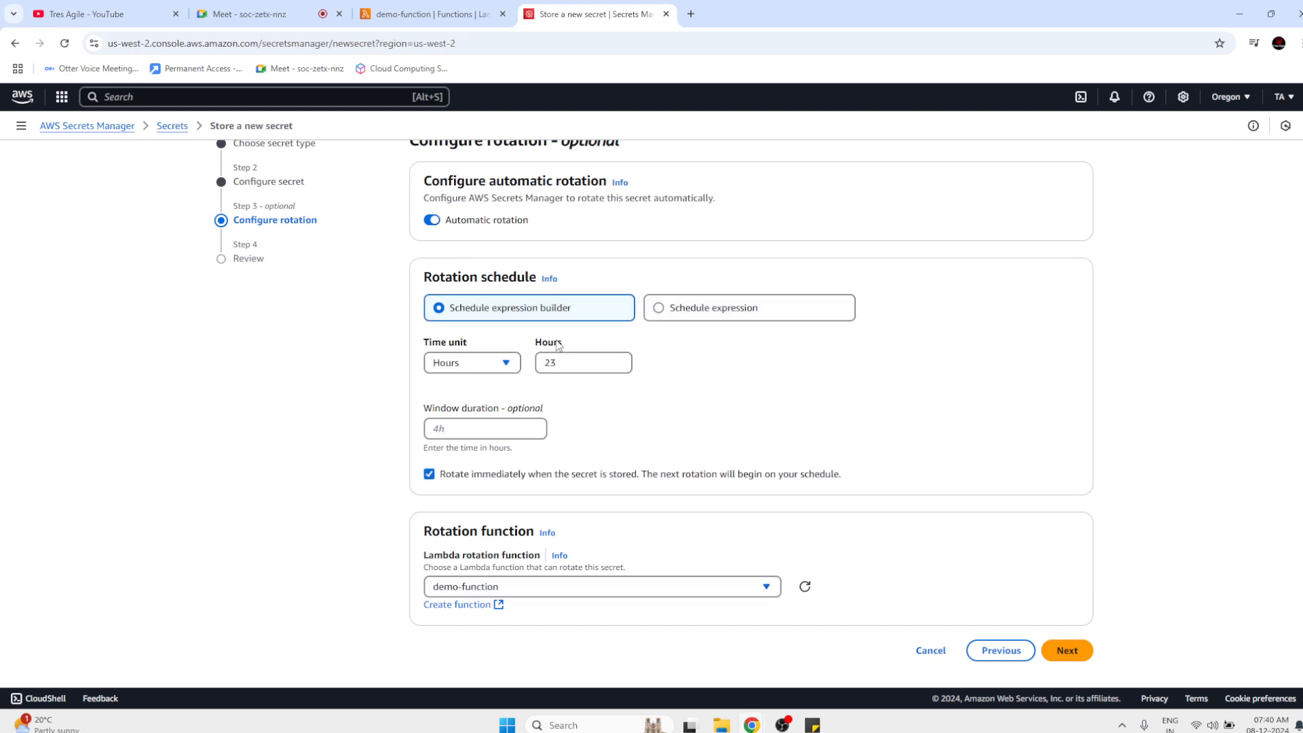
pyautogui.click(679, 311)
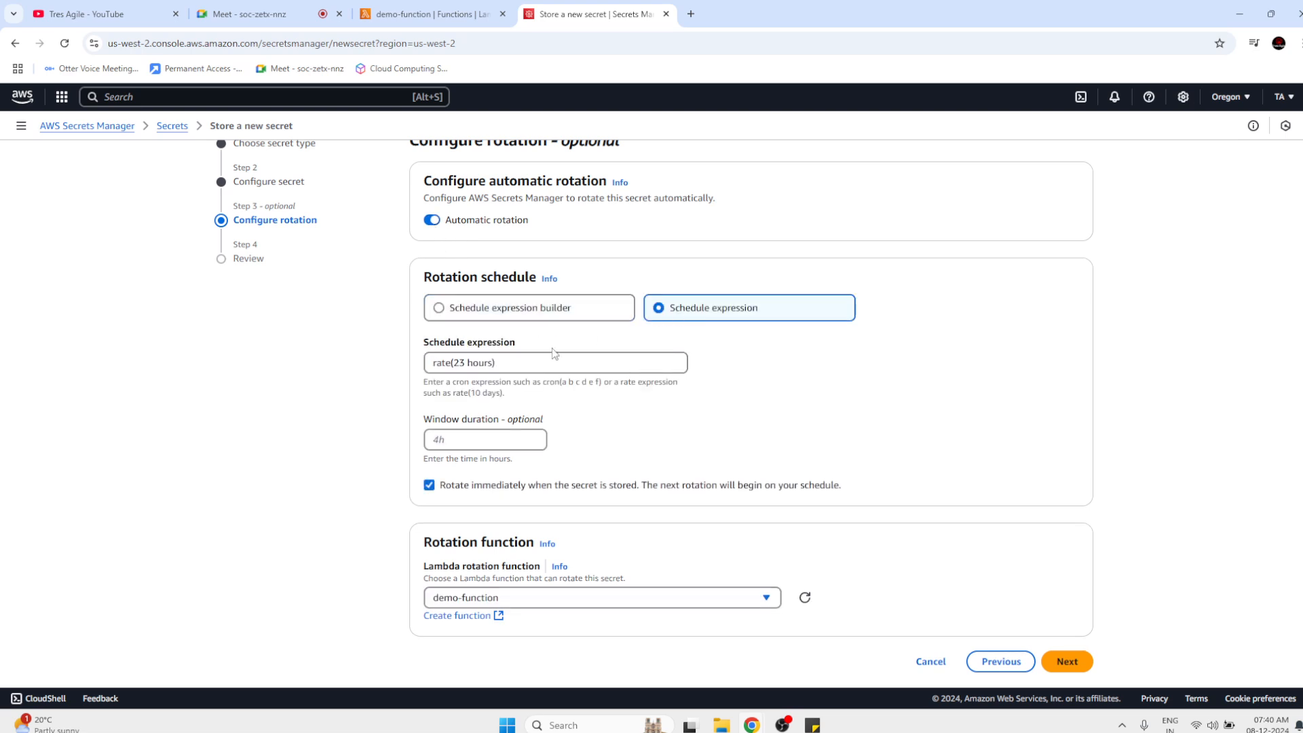
pyautogui.click(495, 361)
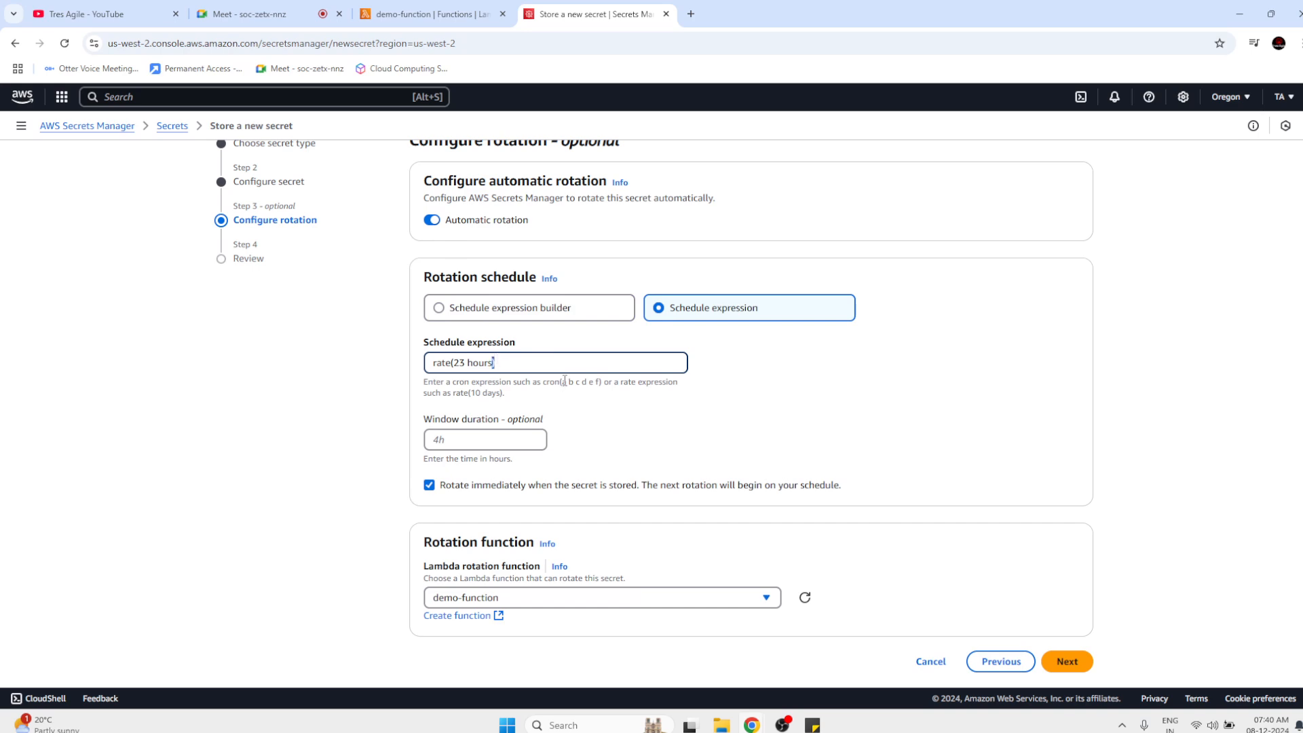
pyautogui.click(573, 397)
pyautogui.click(513, 361)
pyautogui.hotkey('ctrl', 'a')
pyautogui.click(512, 312)
pyautogui.click(492, 365)
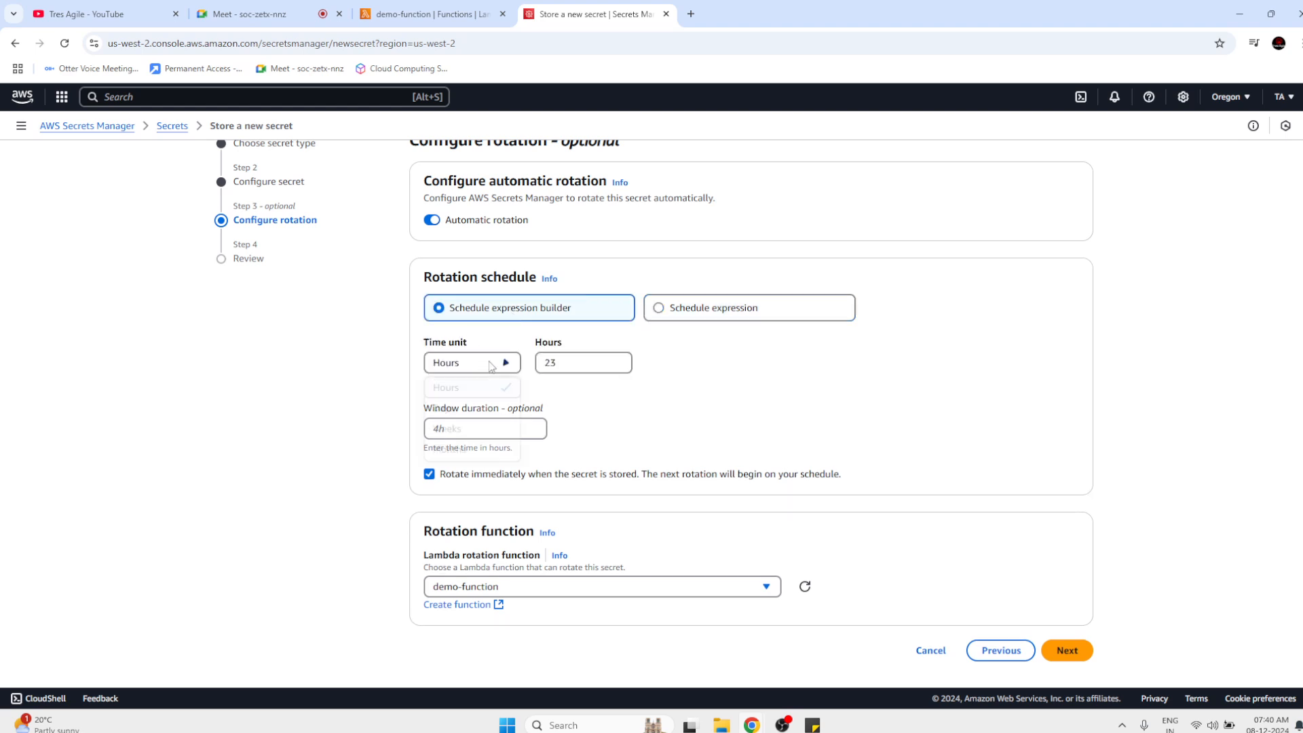
pyautogui.click(451, 387)
pyautogui.click(577, 355)
pyautogui.press('BackSpace')
pyautogui.write('4')
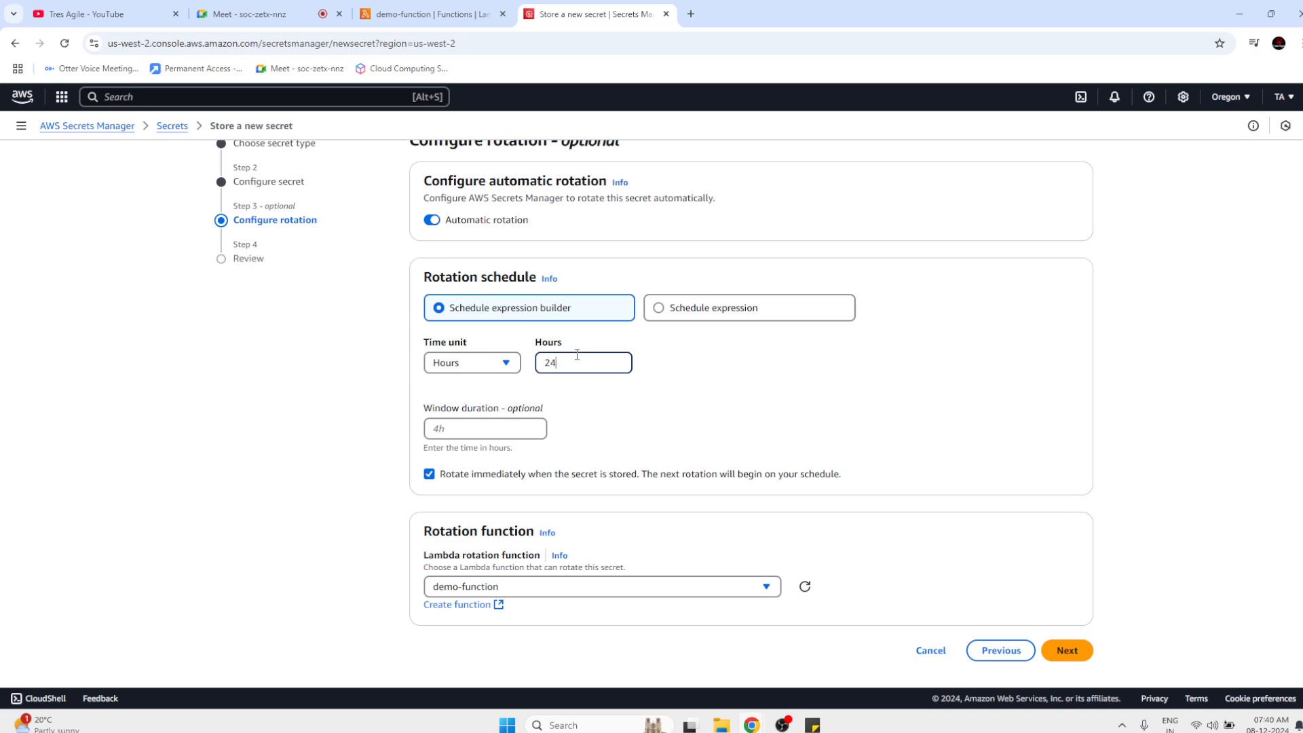
pyautogui.click(316, 471)
# Change the rotation interval to every 7 days.
pyautogui.scroll(1, 597, 232)
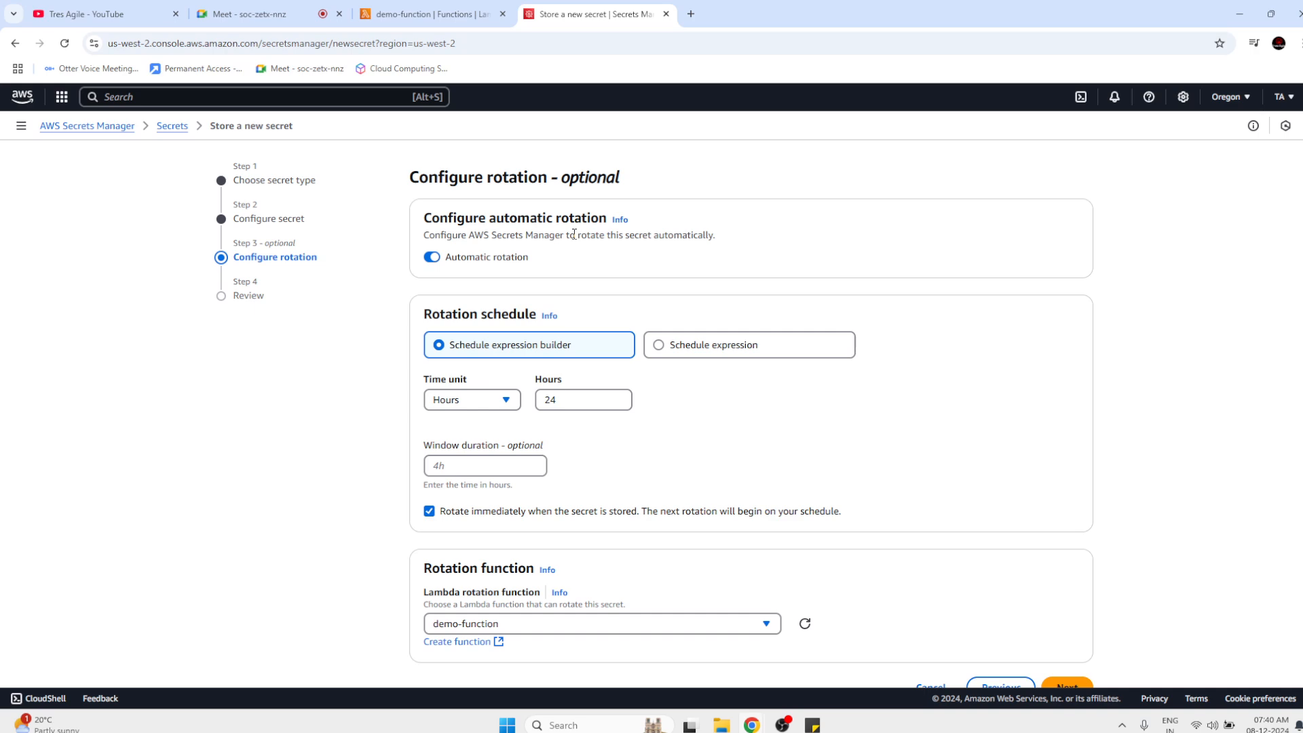
pyautogui.scroll(-1, 574, 234)
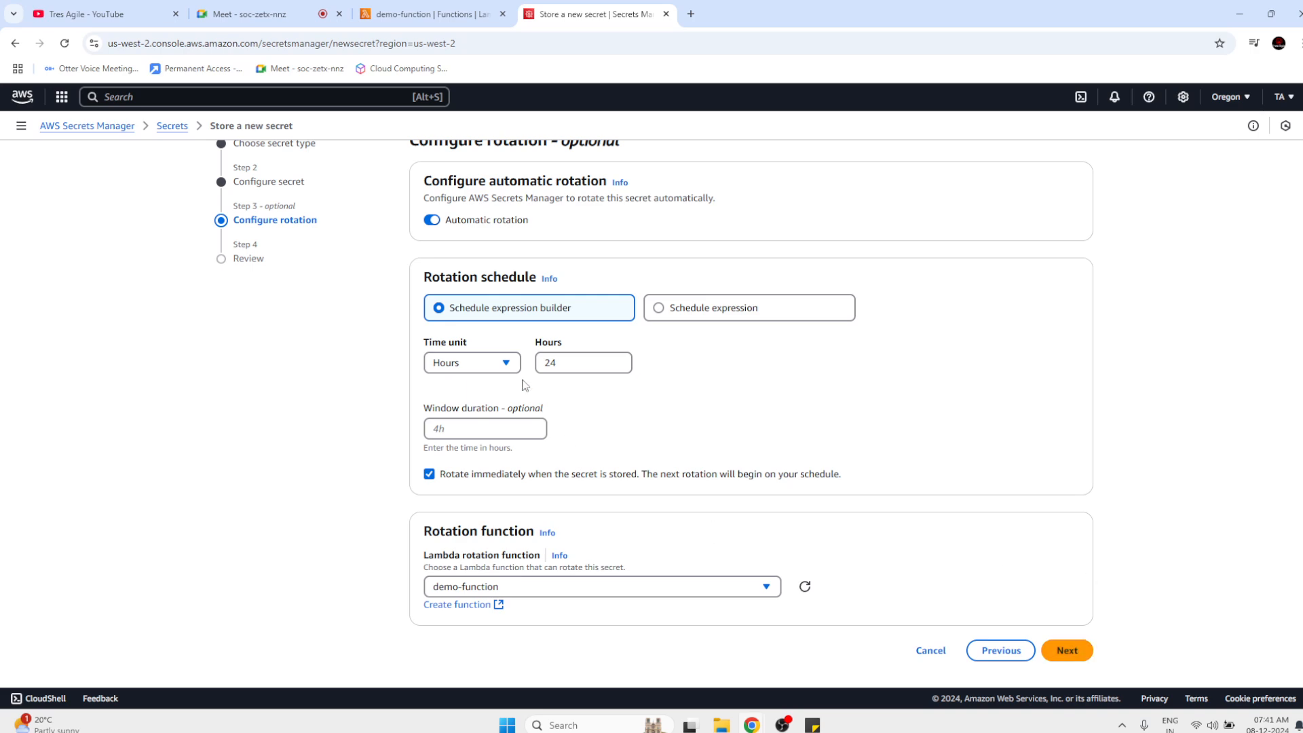
pyautogui.click(506, 363)
pyautogui.click(485, 411)
pyautogui.click(566, 371)
pyautogui.write('7')
pyautogui.press('Tab')
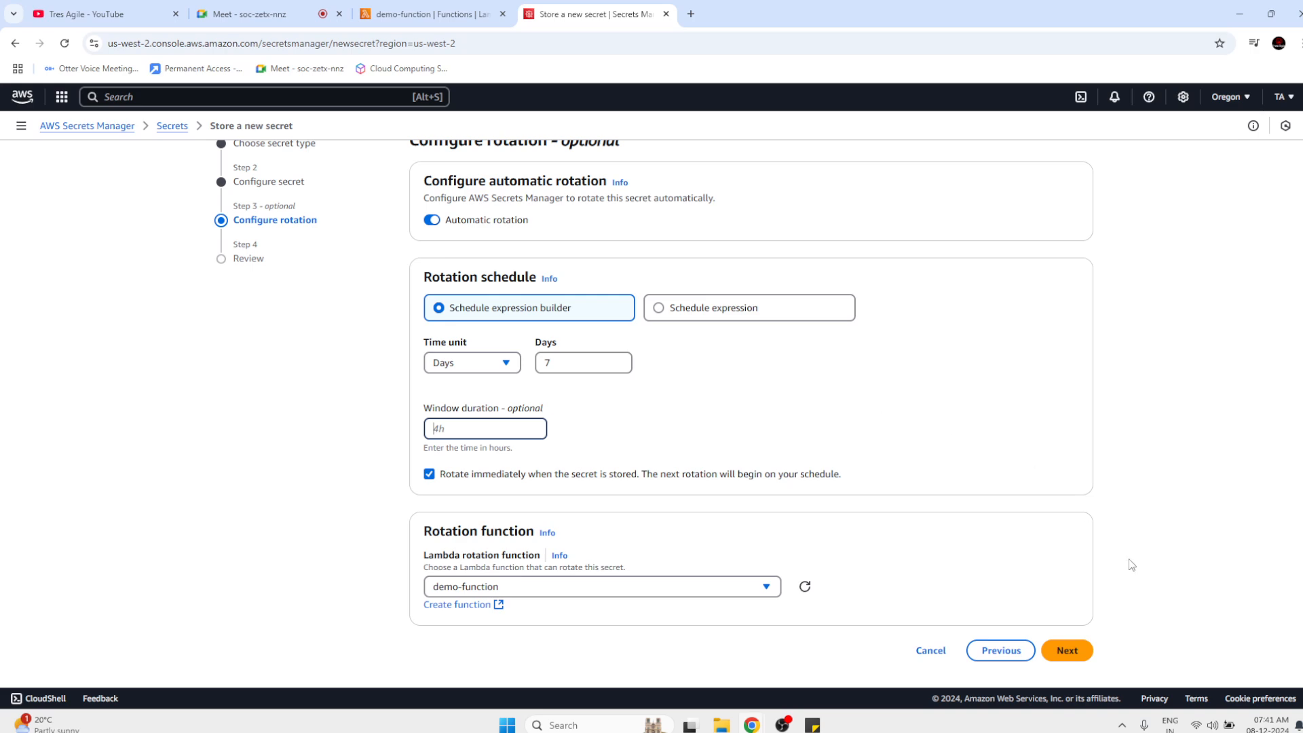
# Open the Review step and find the getSecretValue call in the sample code.
pyautogui.click(1078, 650)
pyautogui.scroll(-10, 963, 600)
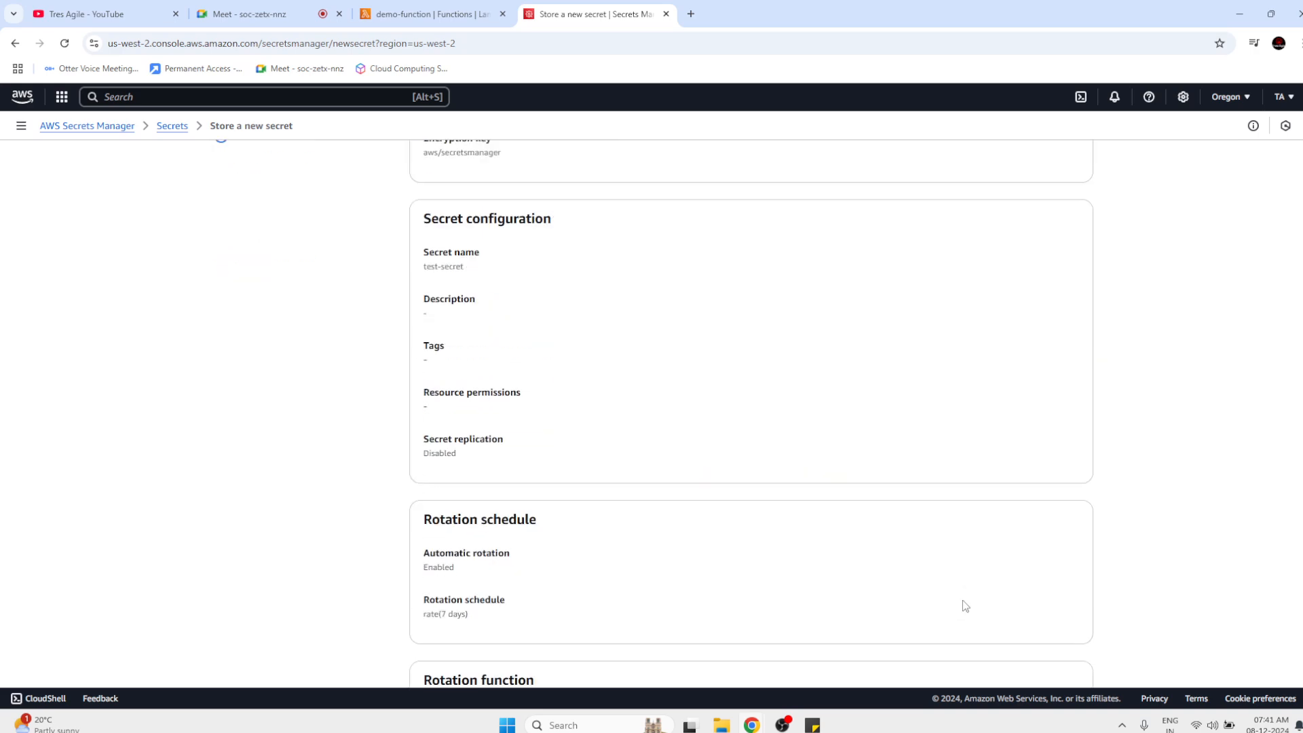
pyautogui.scroll(-3, 896, 509)
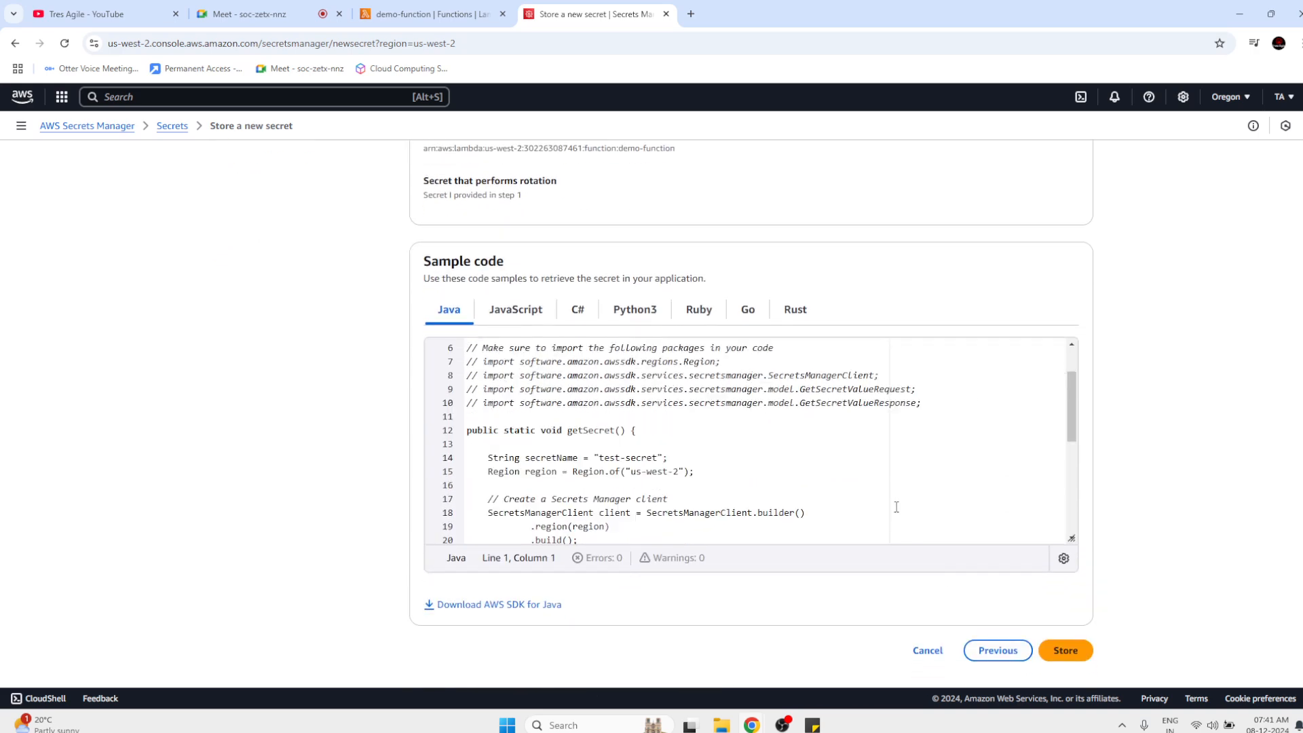
pyautogui.scroll(-2, 603, 450)
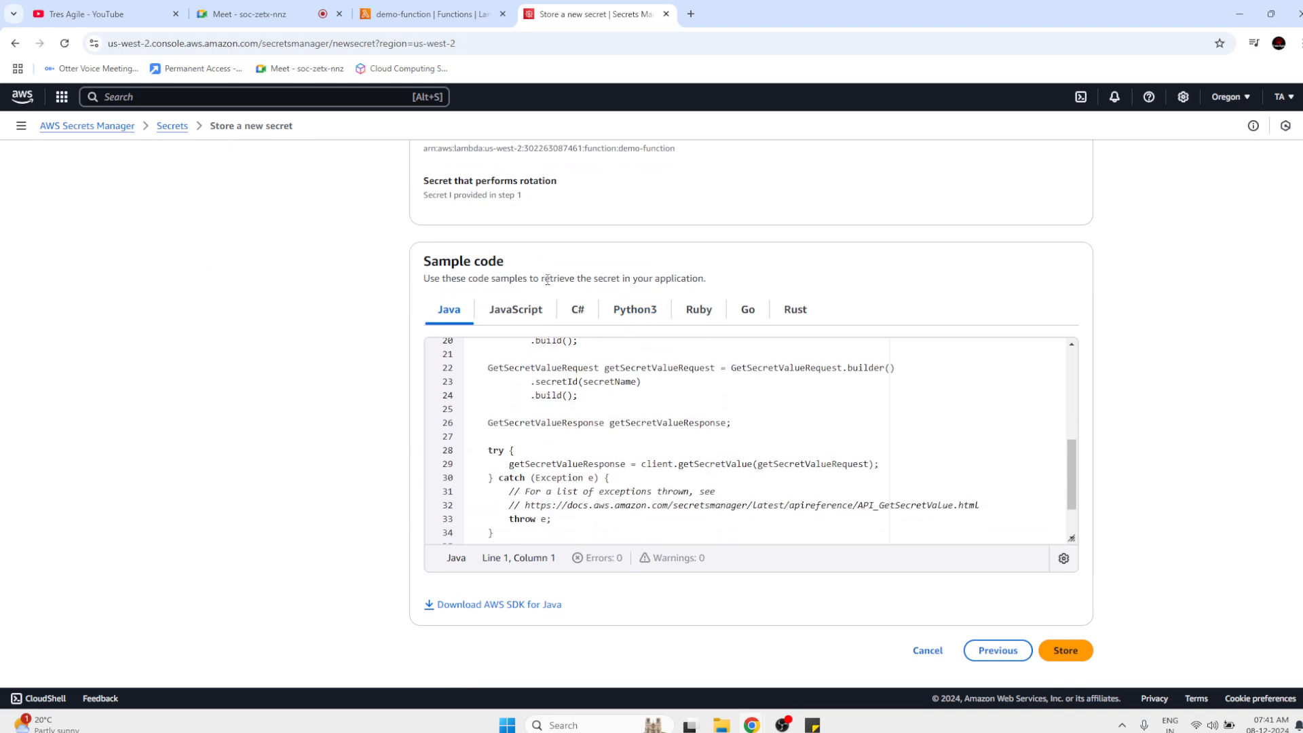
pyautogui.doubleClick(547, 279)
pyautogui.click(595, 464)
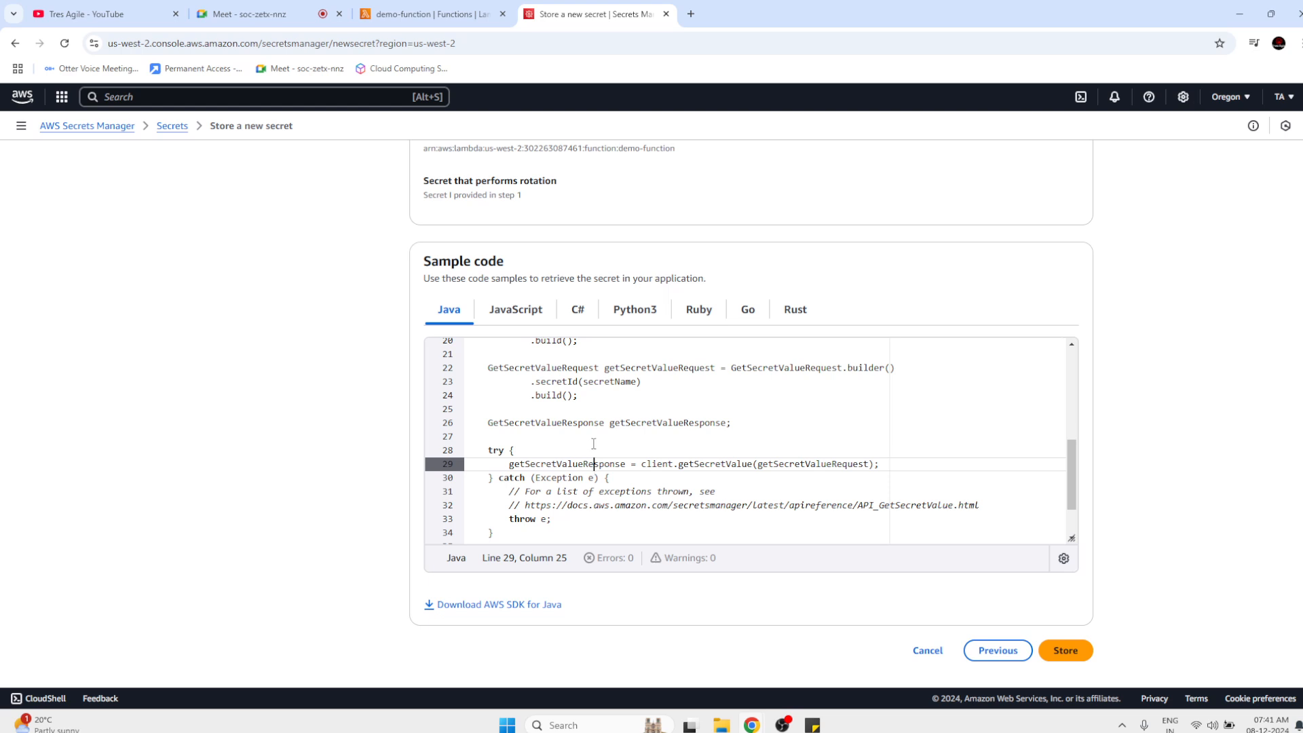
pyautogui.scroll(5, 547, 376)
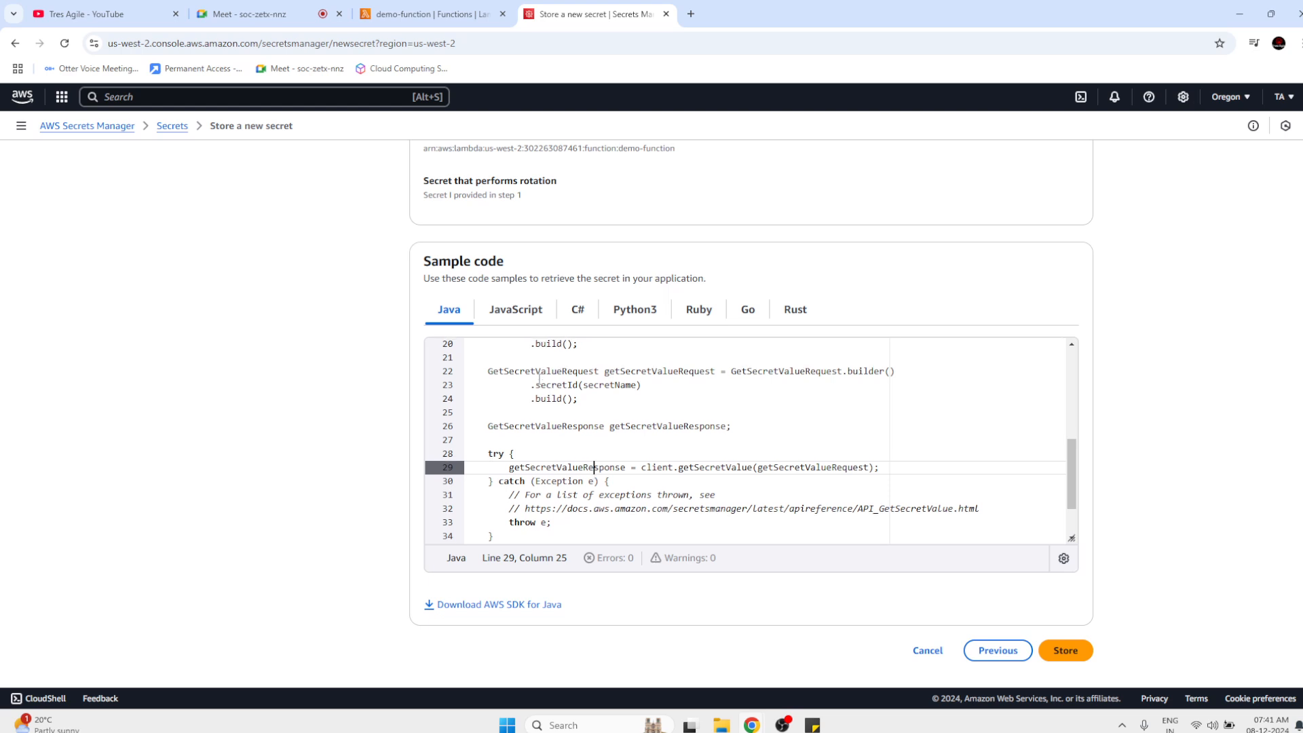
# Show the Python3 sample code and point at the get_secret function.
pyautogui.rightClick(513, 332)
pyautogui.rightClick(638, 311)
pyautogui.rightClick(642, 311)
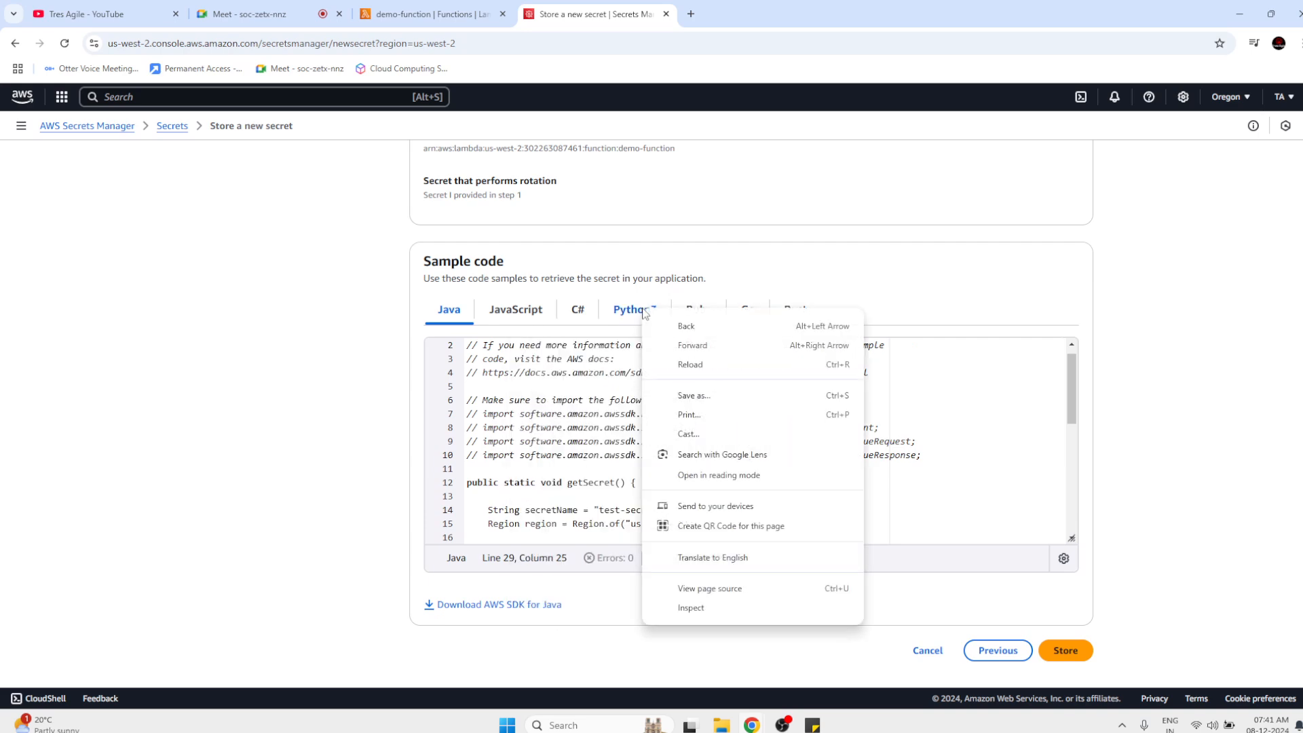
pyautogui.click(644, 313)
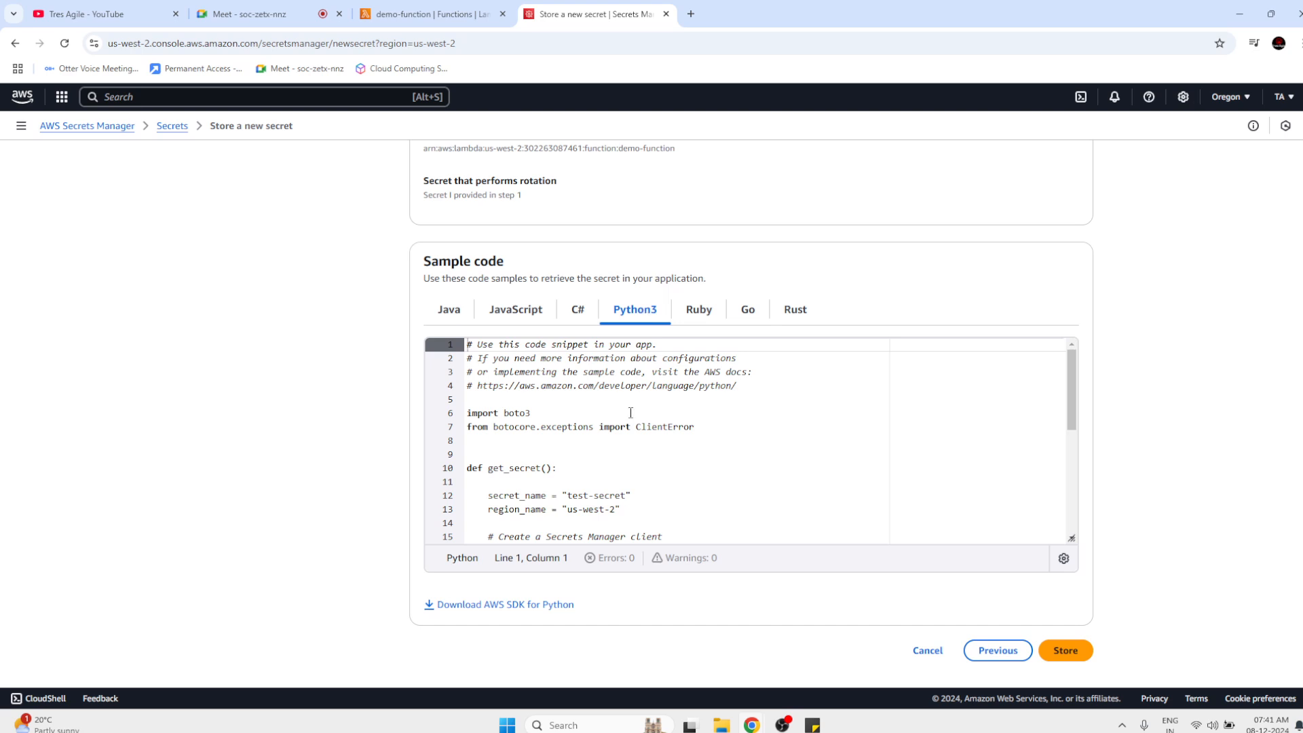
pyautogui.scroll(-2, 631, 413)
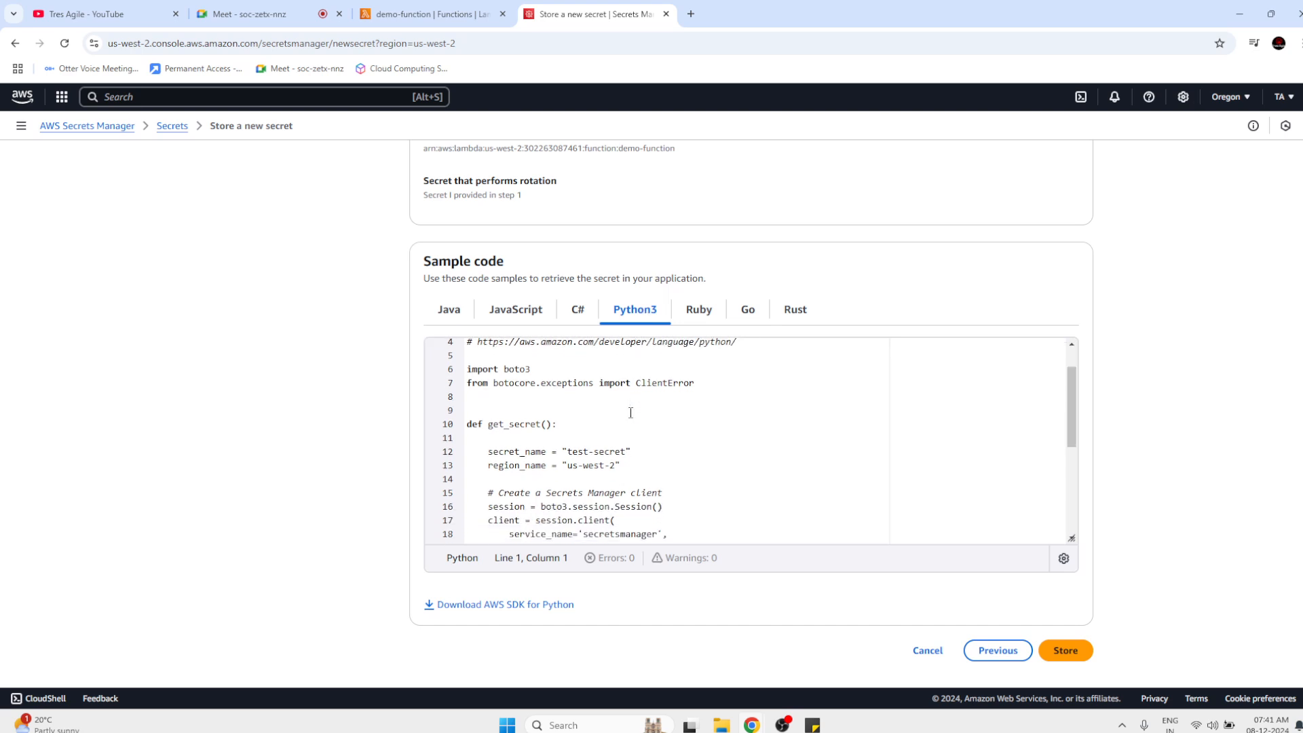
pyautogui.scroll(1, 631, 412)
pyautogui.rightClick(528, 407)
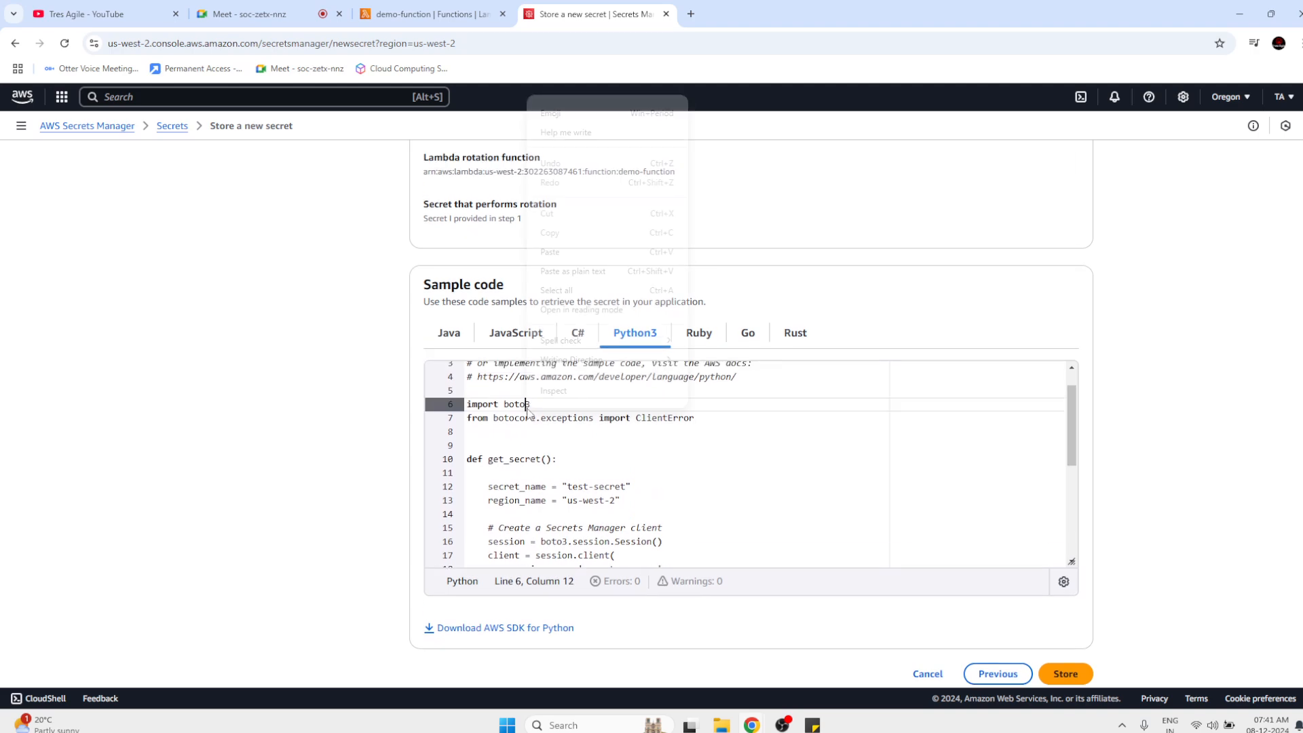
pyautogui.click(602, 474)
# Scroll through the rest of the Python3 snippet, marking the region name setting.
pyautogui.scroll(-1, 602, 476)
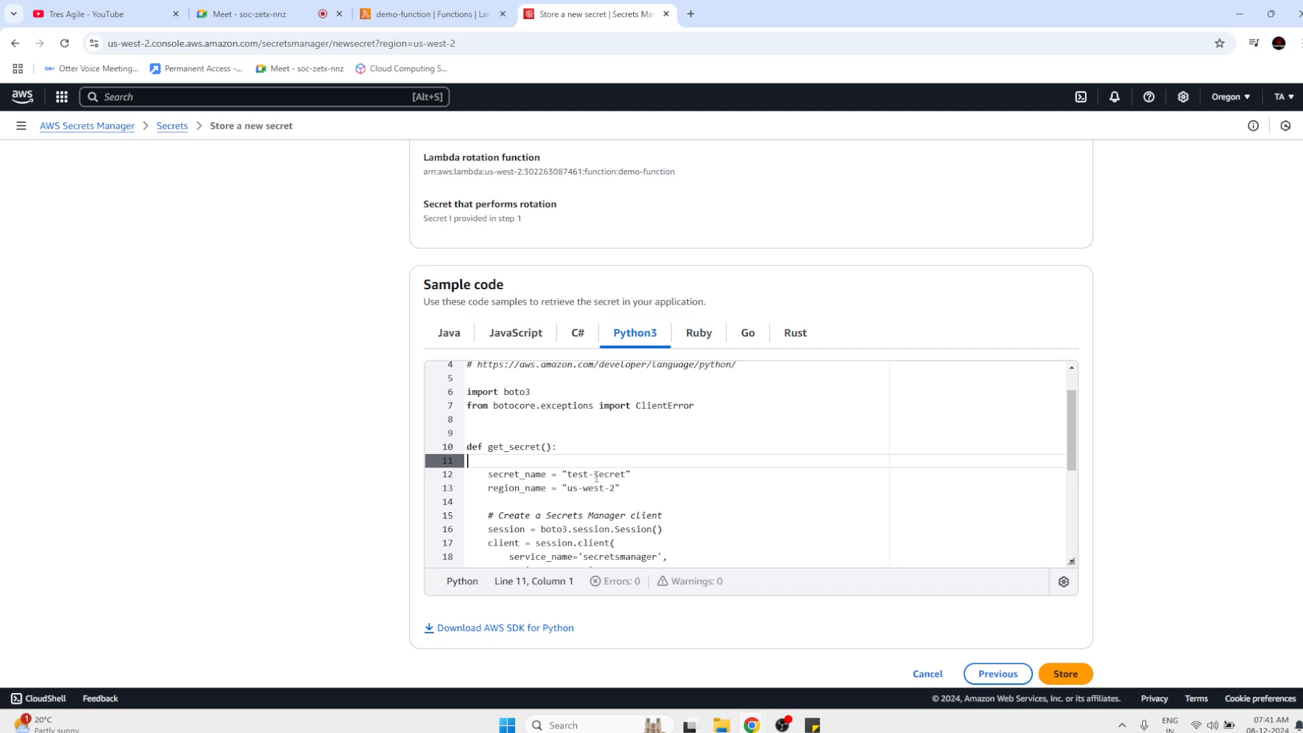
pyautogui.rightClick(602, 477)
pyautogui.click(599, 488)
pyautogui.scroll(-1, 641, 520)
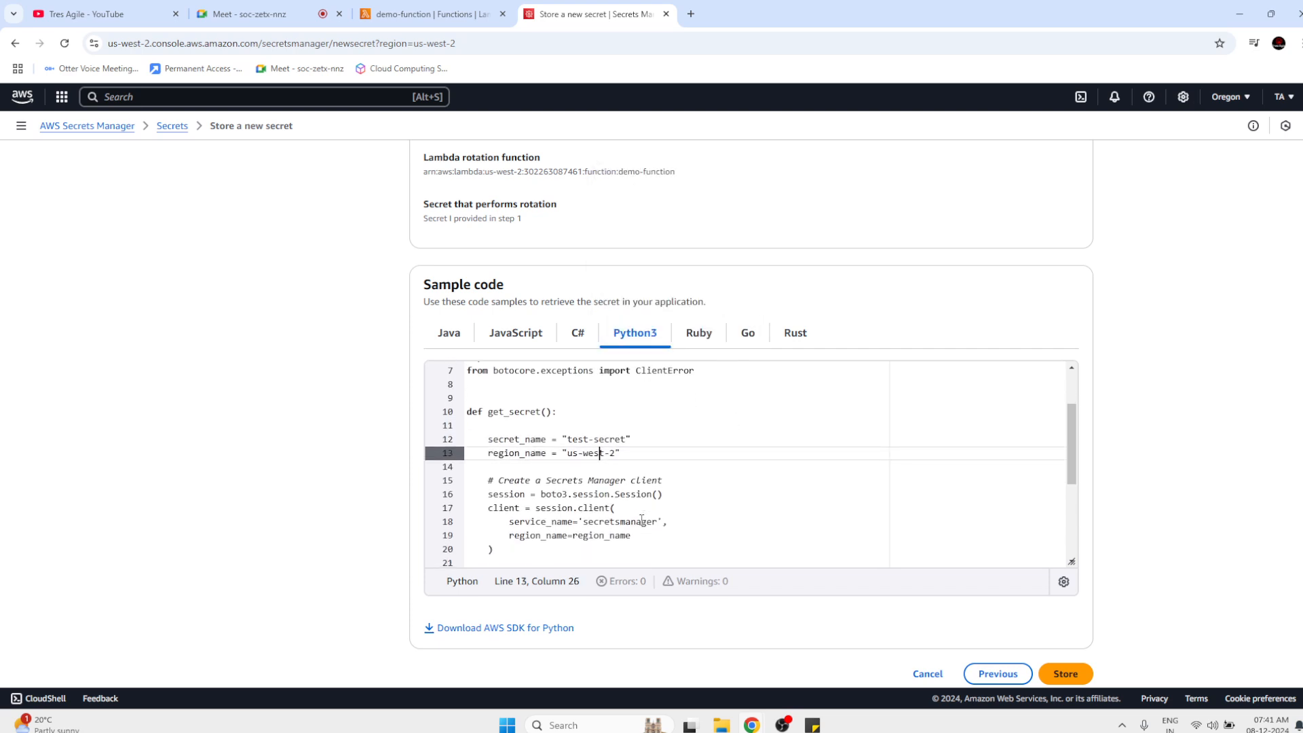
pyautogui.moveTo(503, 500); pyautogui.dragTo(578, 536)
pyautogui.scroll(-1, 578, 533)
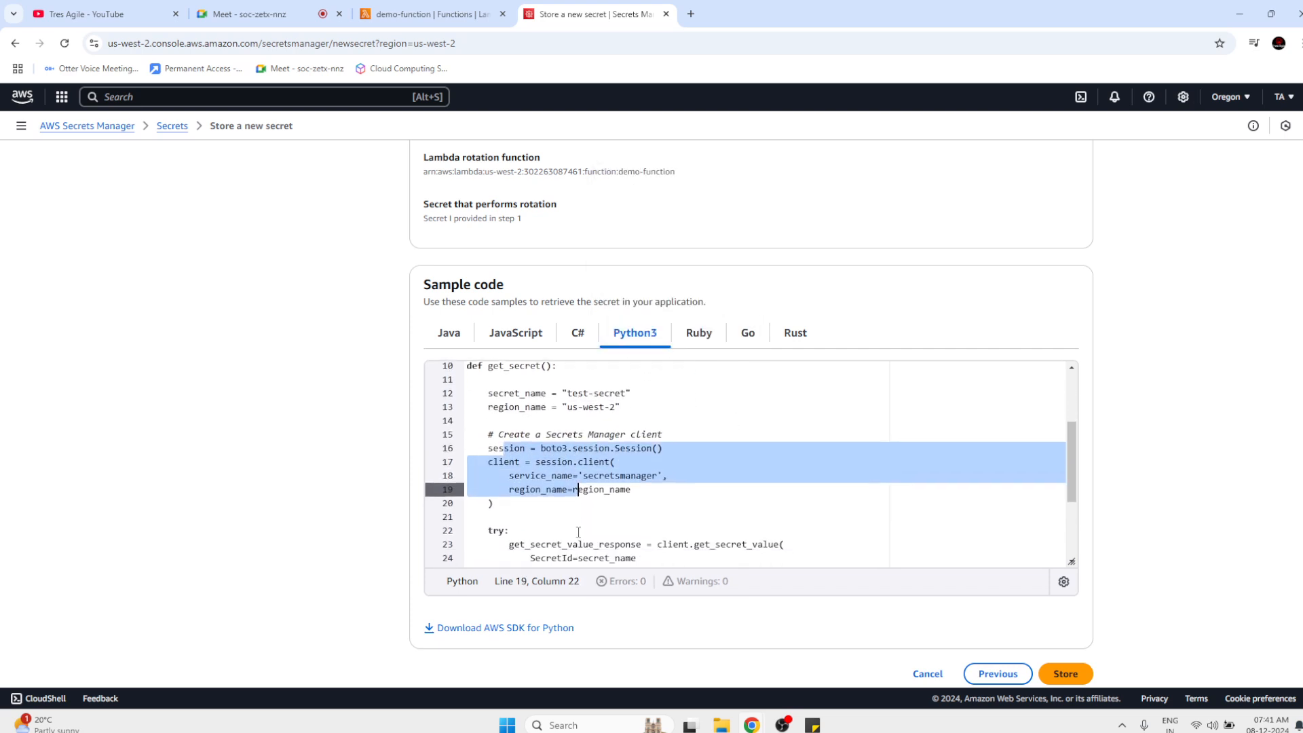
pyautogui.scroll(-4, 578, 532)
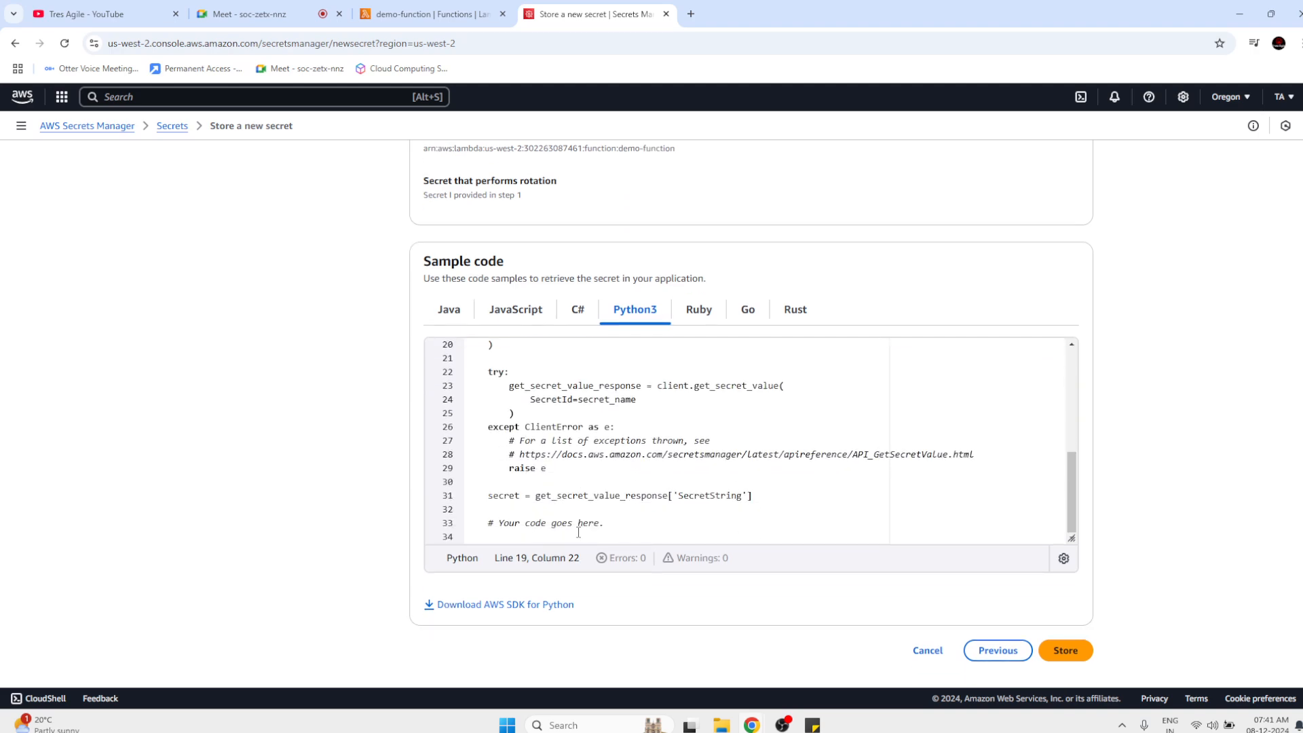
pyautogui.rightClick(769, 510)
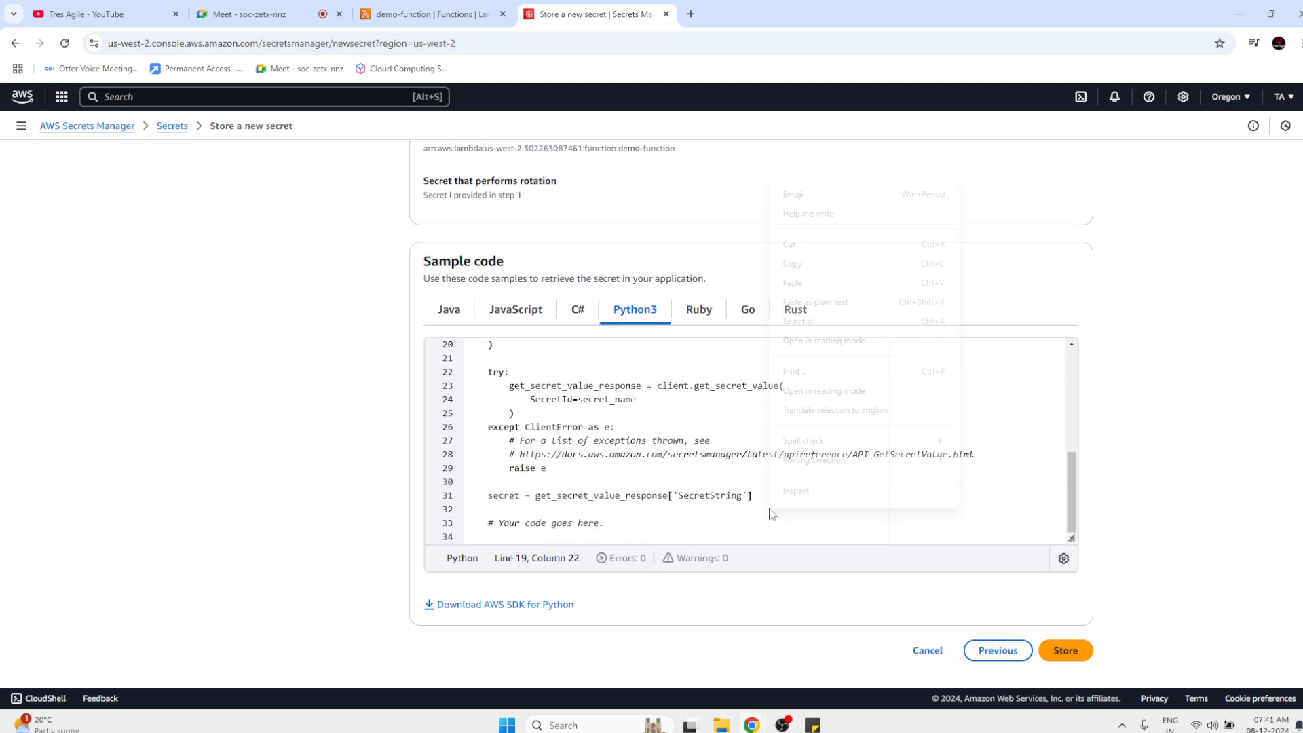
pyautogui.click(1046, 649)
pyautogui.rightClick(1045, 649)
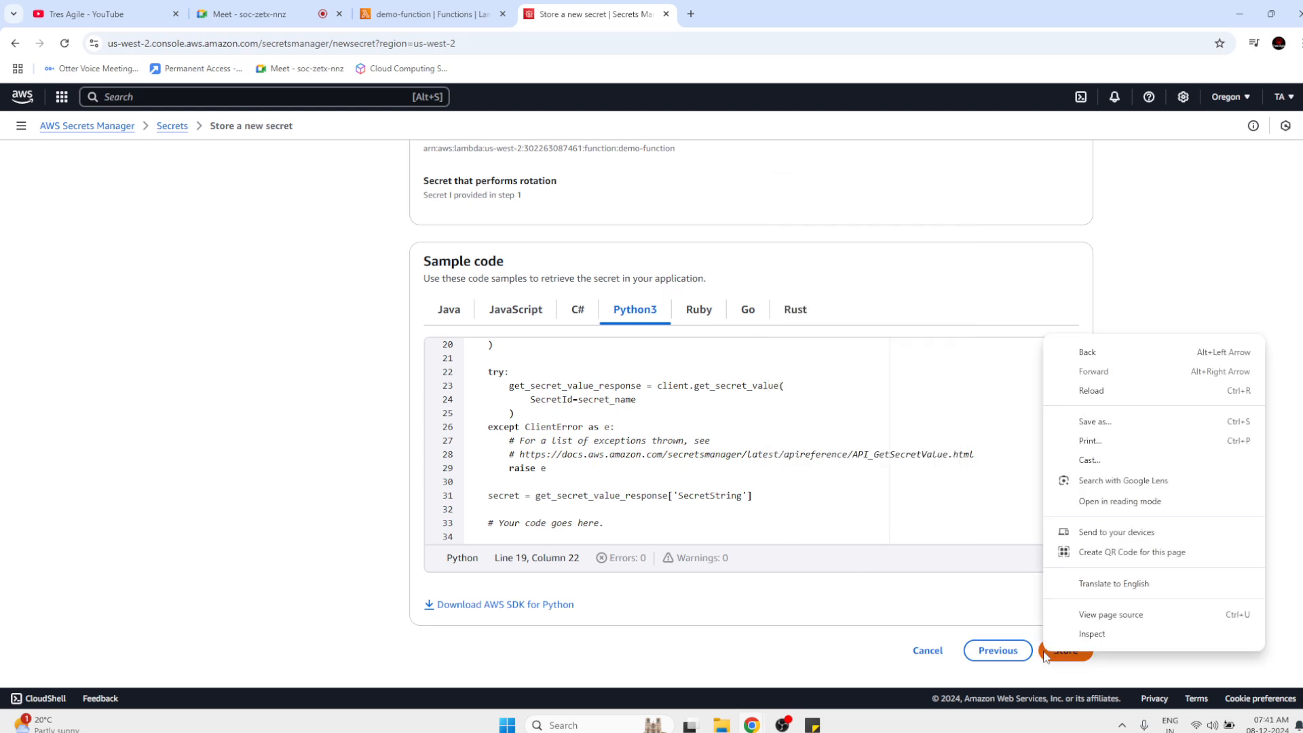
pyautogui.click(1045, 656)
# Store test-secret, dismiss the Lambda-invoke error, refresh the Secrets list, and open test-secret.
pyautogui.click(1046, 656)
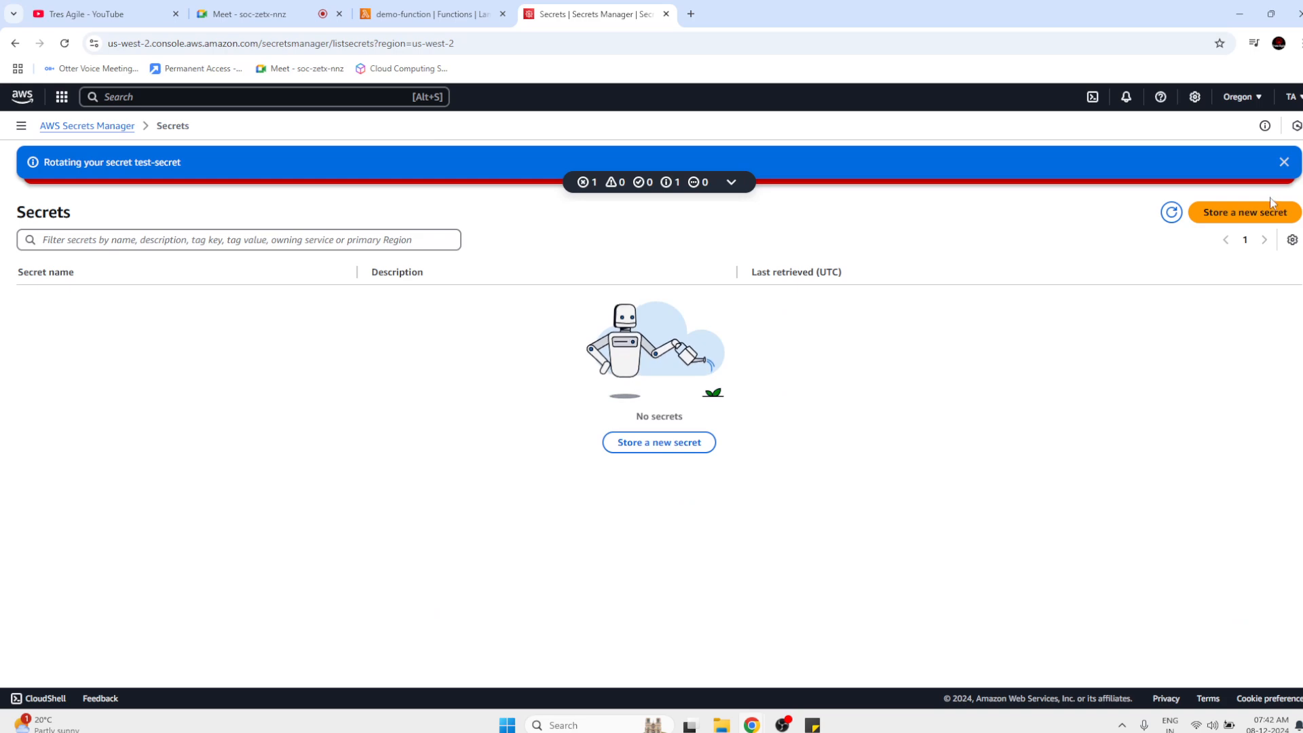
pyautogui.rightClick(1287, 165)
pyautogui.rightClick(1167, 151)
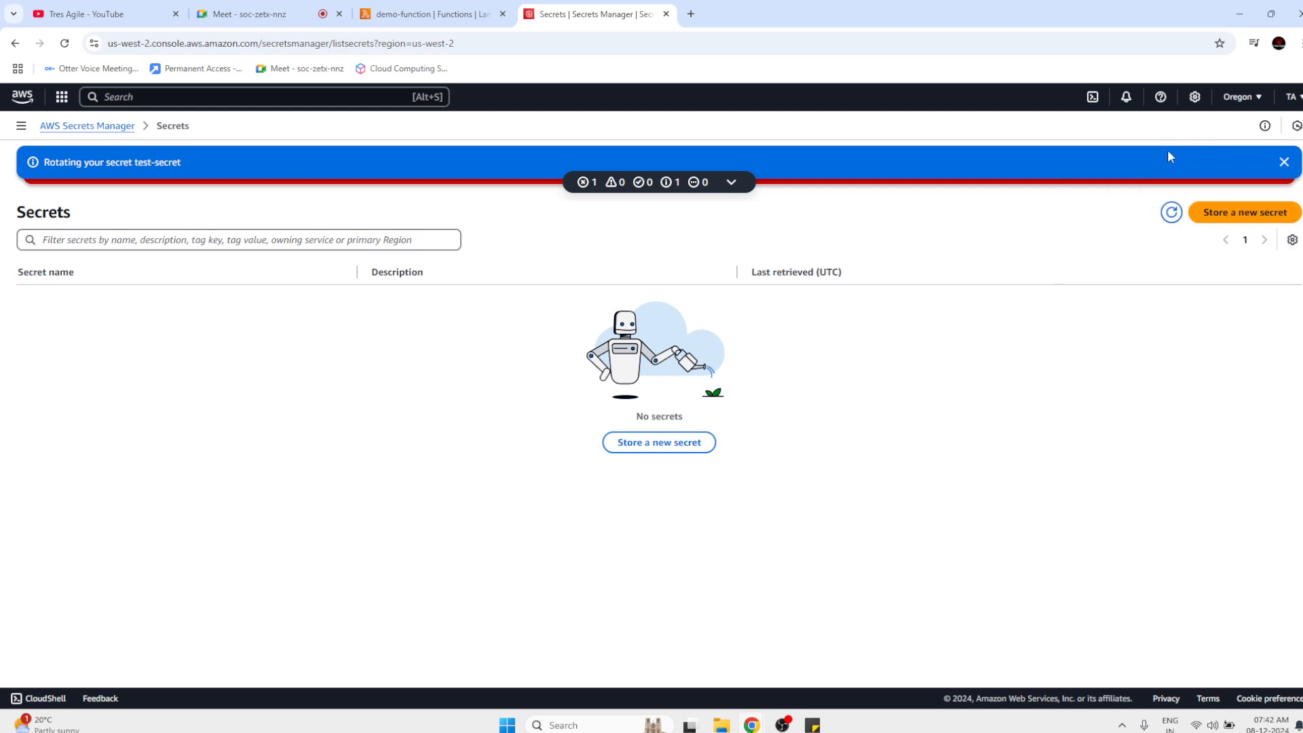
pyautogui.click(1283, 167)
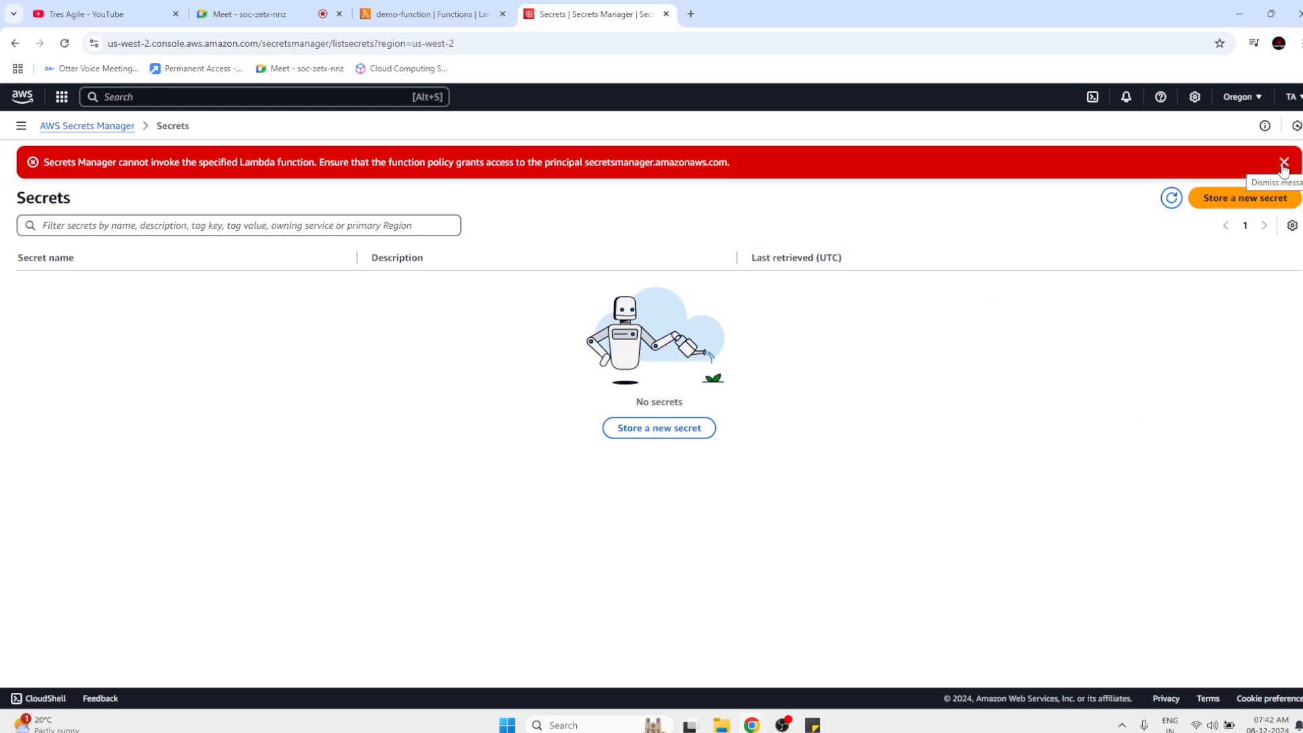
pyautogui.click(1283, 165)
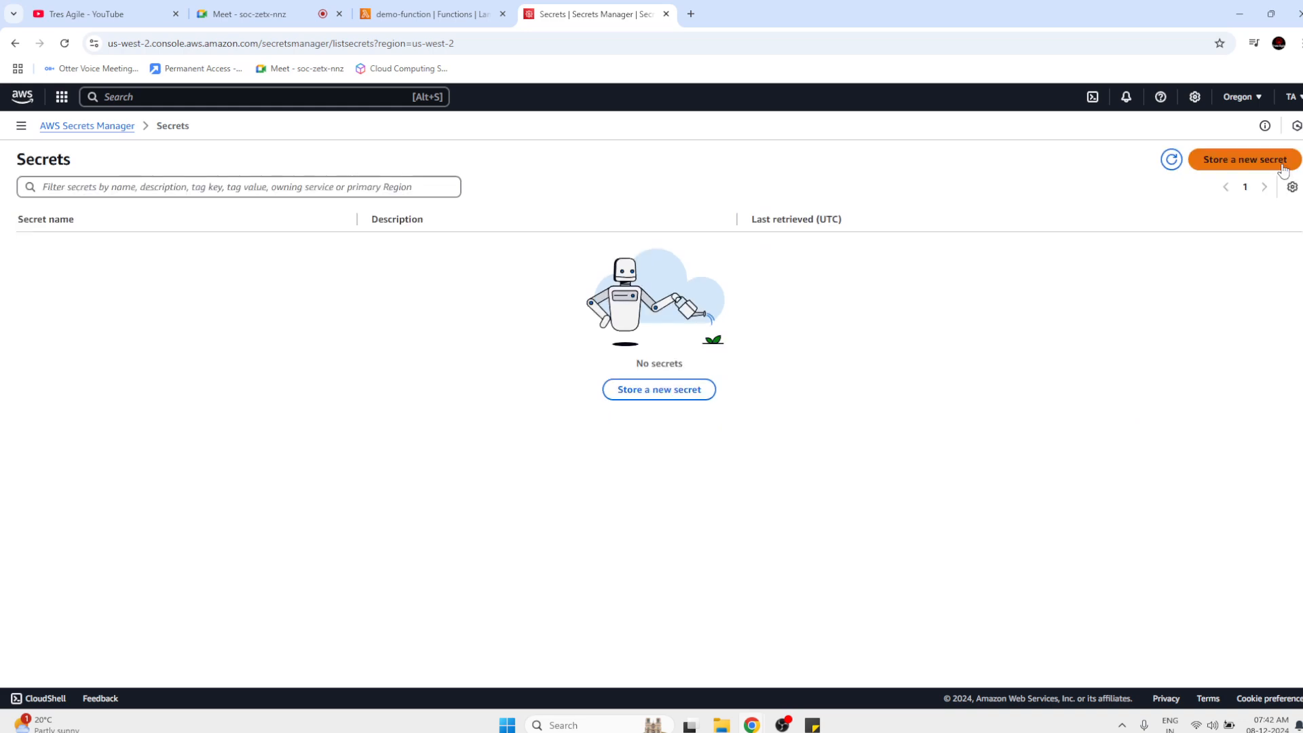
pyautogui.click(1169, 165)
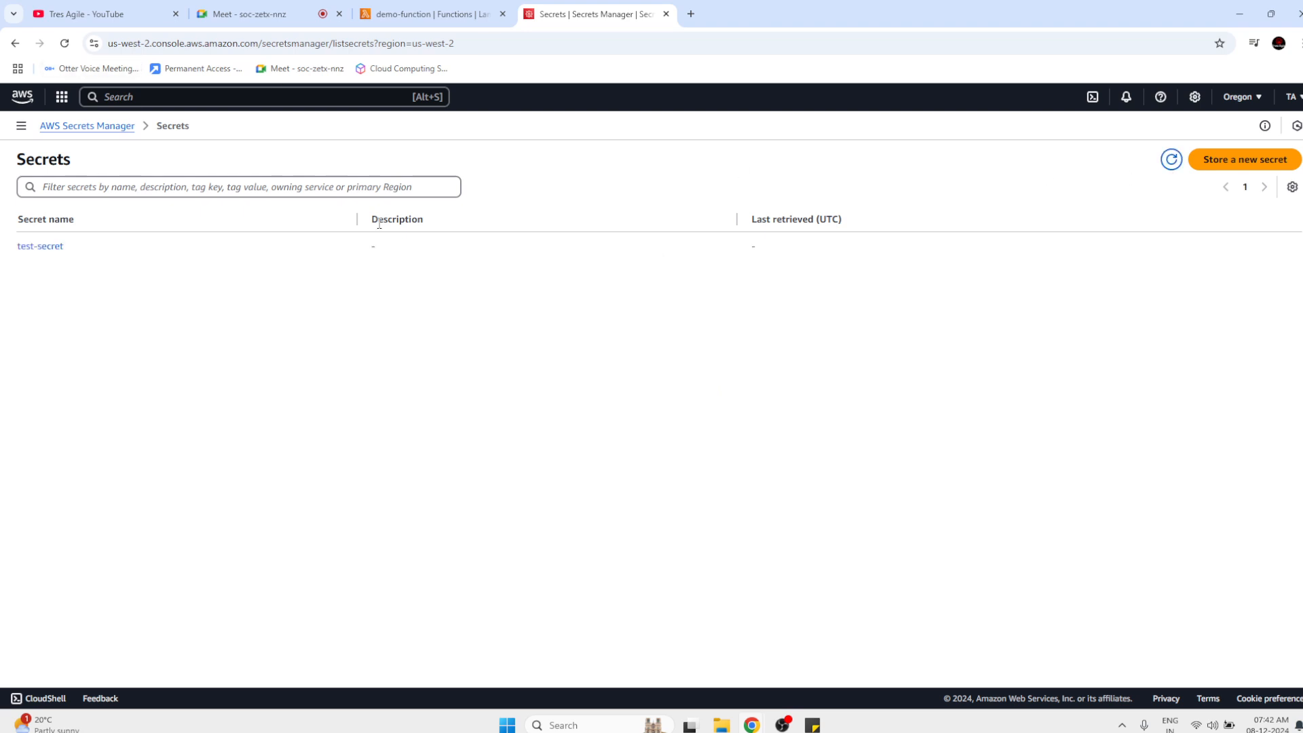
pyautogui.click(56, 249)
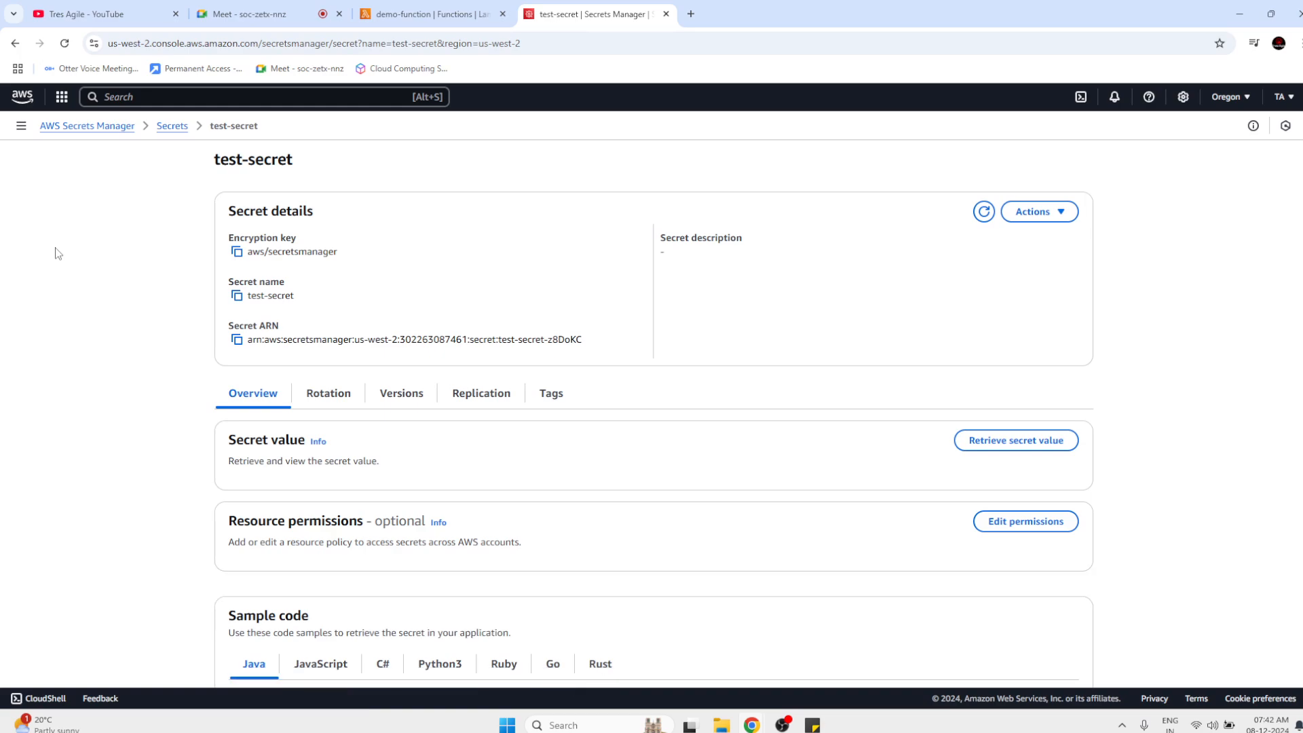
# Browse test-secret's Rotation, Versions, Replication and Tags tabs, then return to the overview.
pyautogui.scroll(-5, 56, 253)
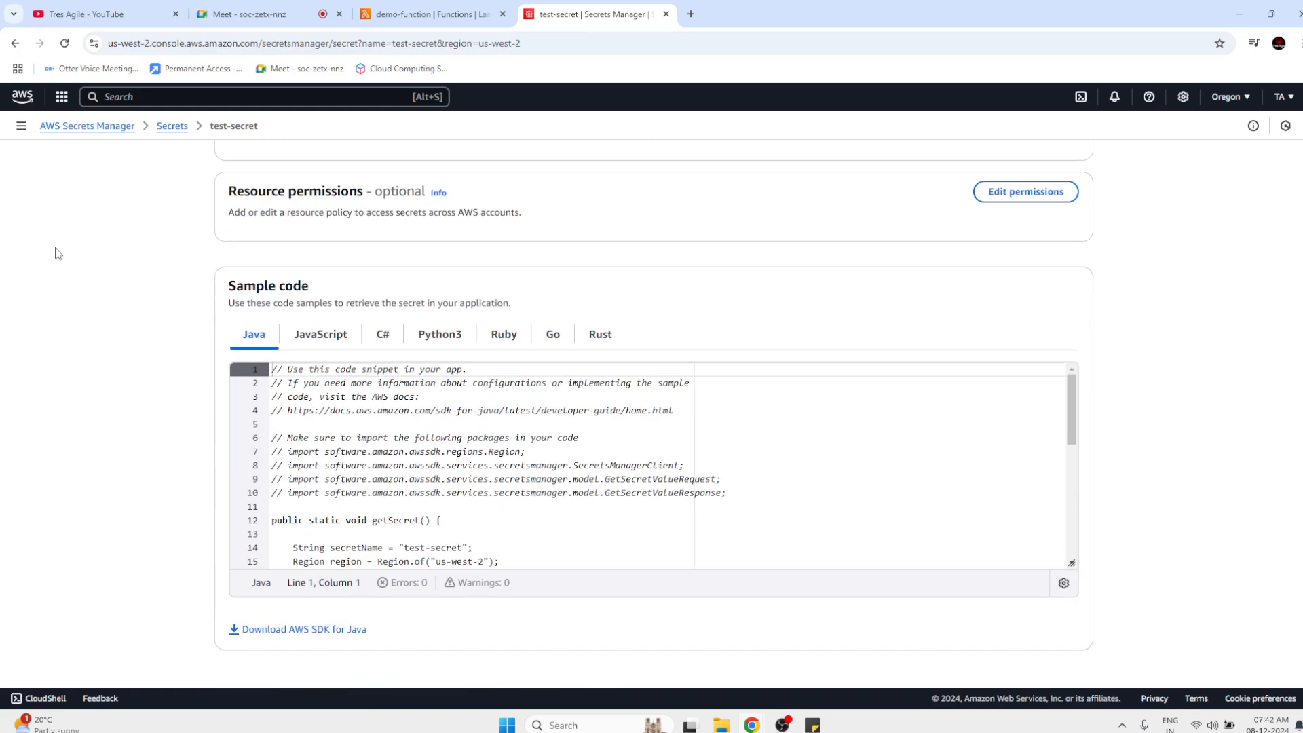
pyautogui.scroll(5, 56, 252)
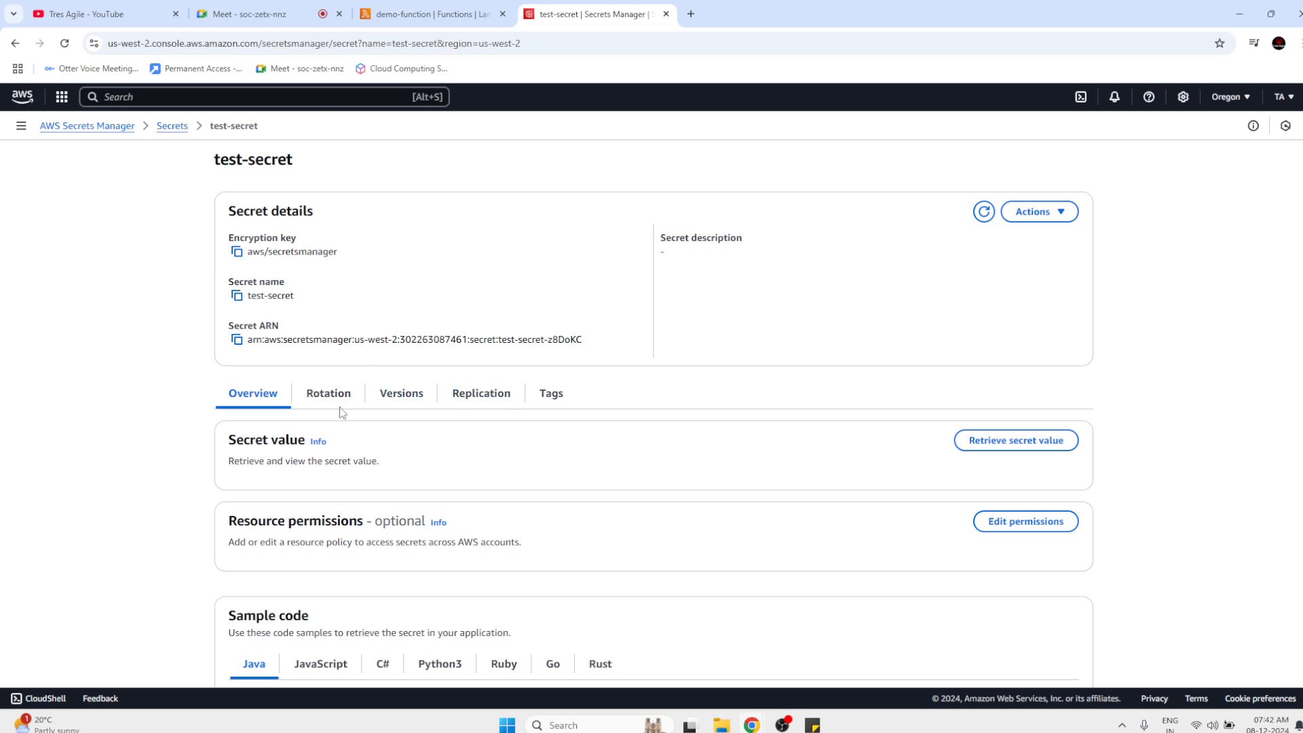
pyautogui.click(317, 402)
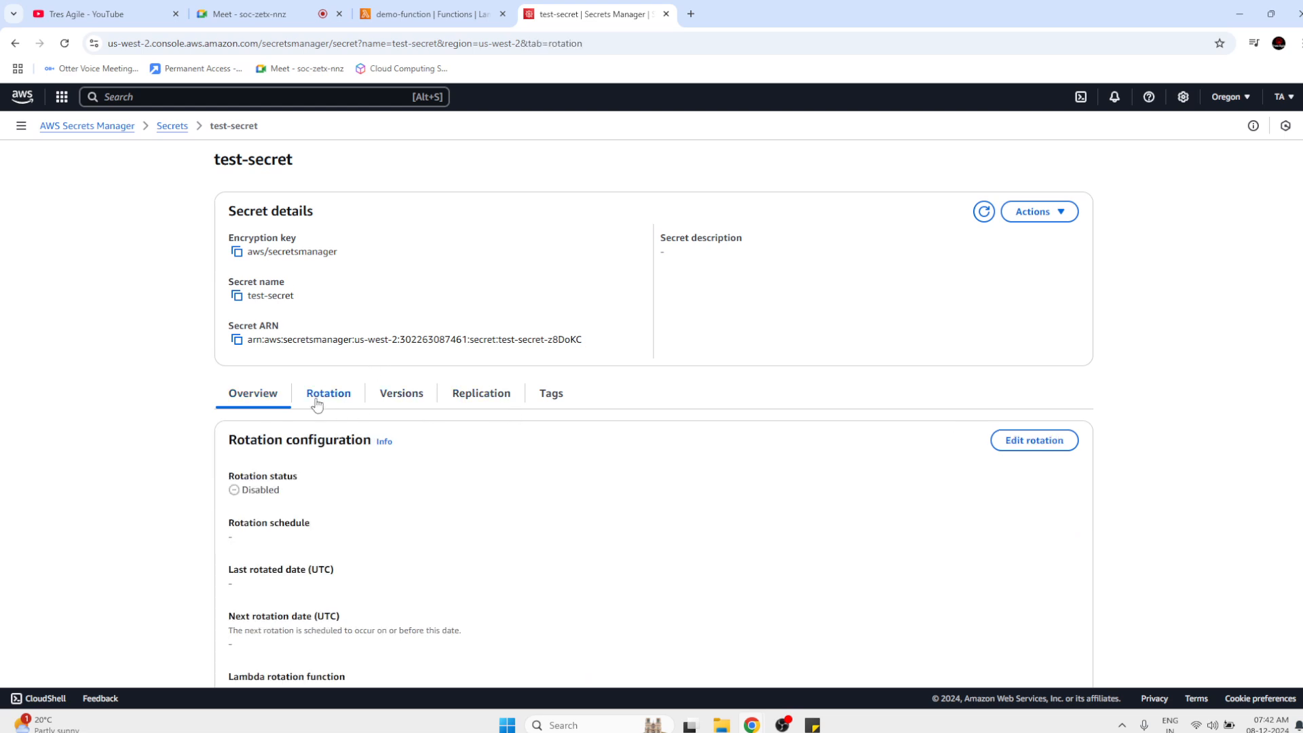
pyautogui.click(405, 410)
pyautogui.click(461, 405)
pyautogui.click(547, 406)
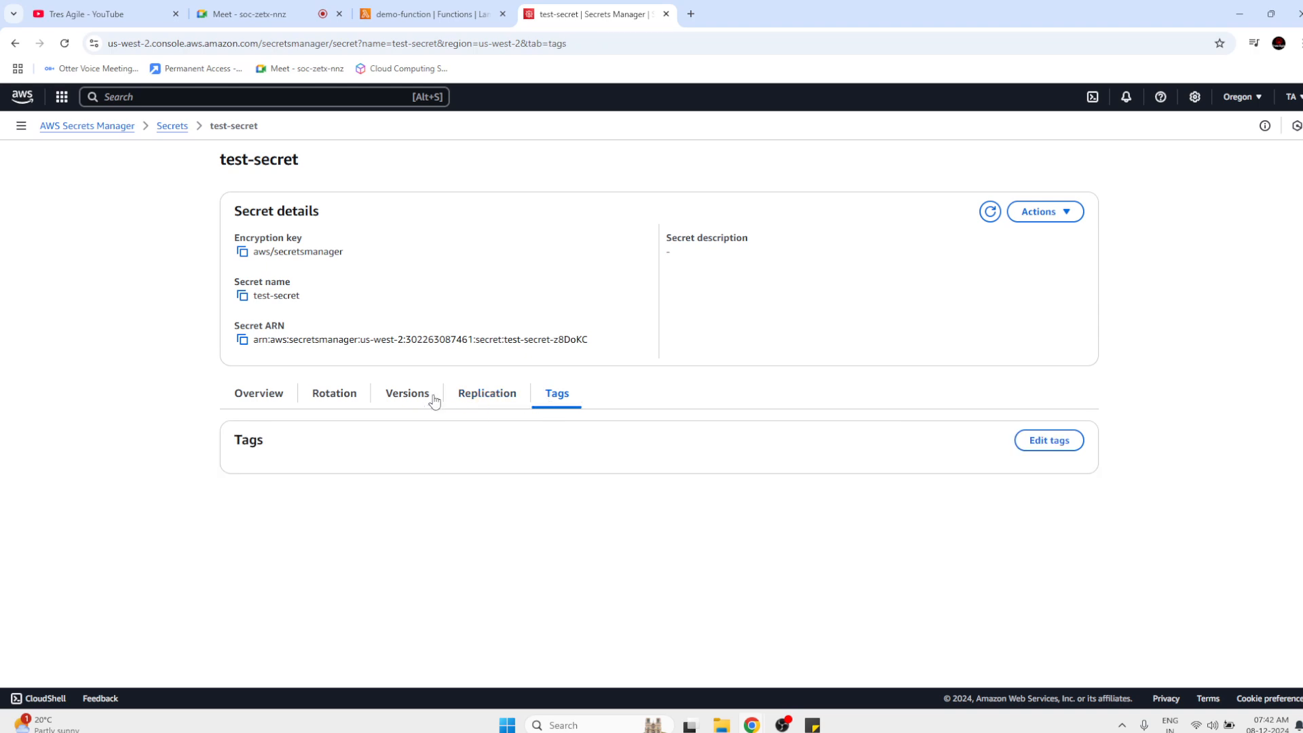
pyautogui.click(394, 397)
pyautogui.click(256, 394)
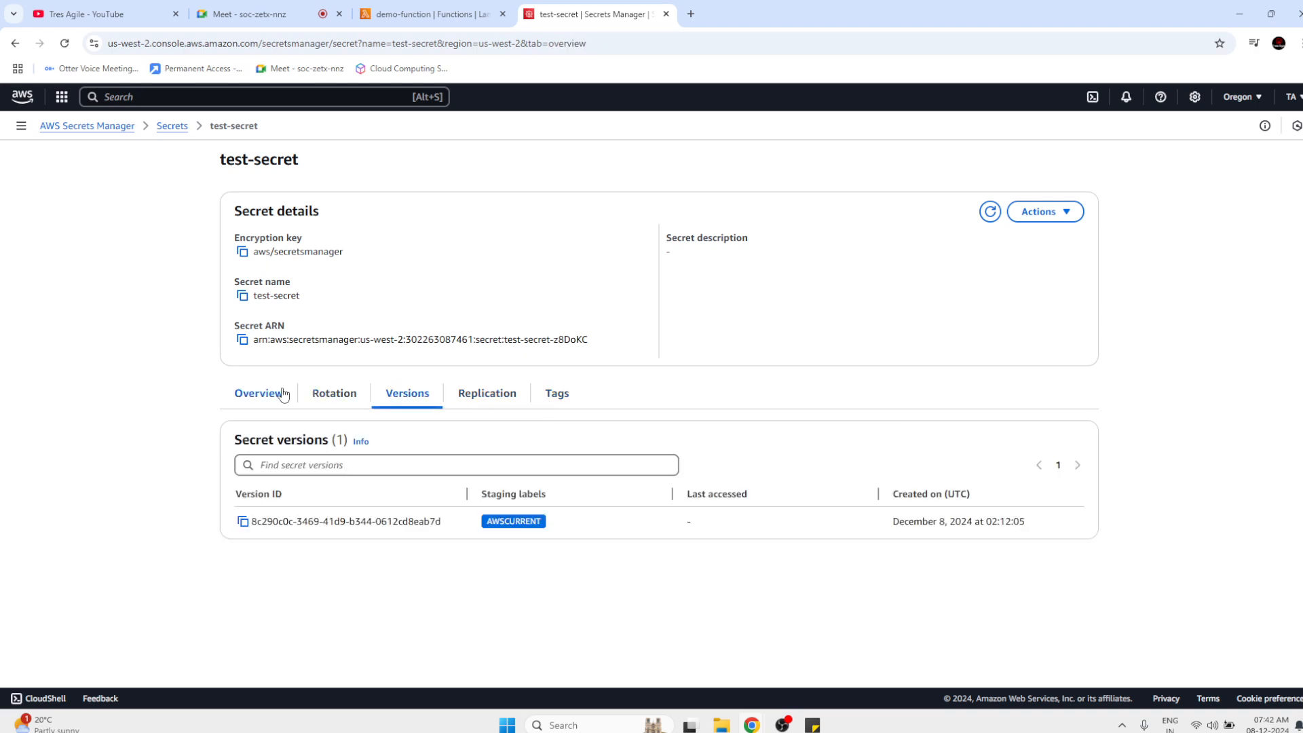
# Retrieve and reveal test-secret's stored key and value.
pyautogui.scroll(-5, 421, 472)
pyautogui.scroll(-3, 421, 467)
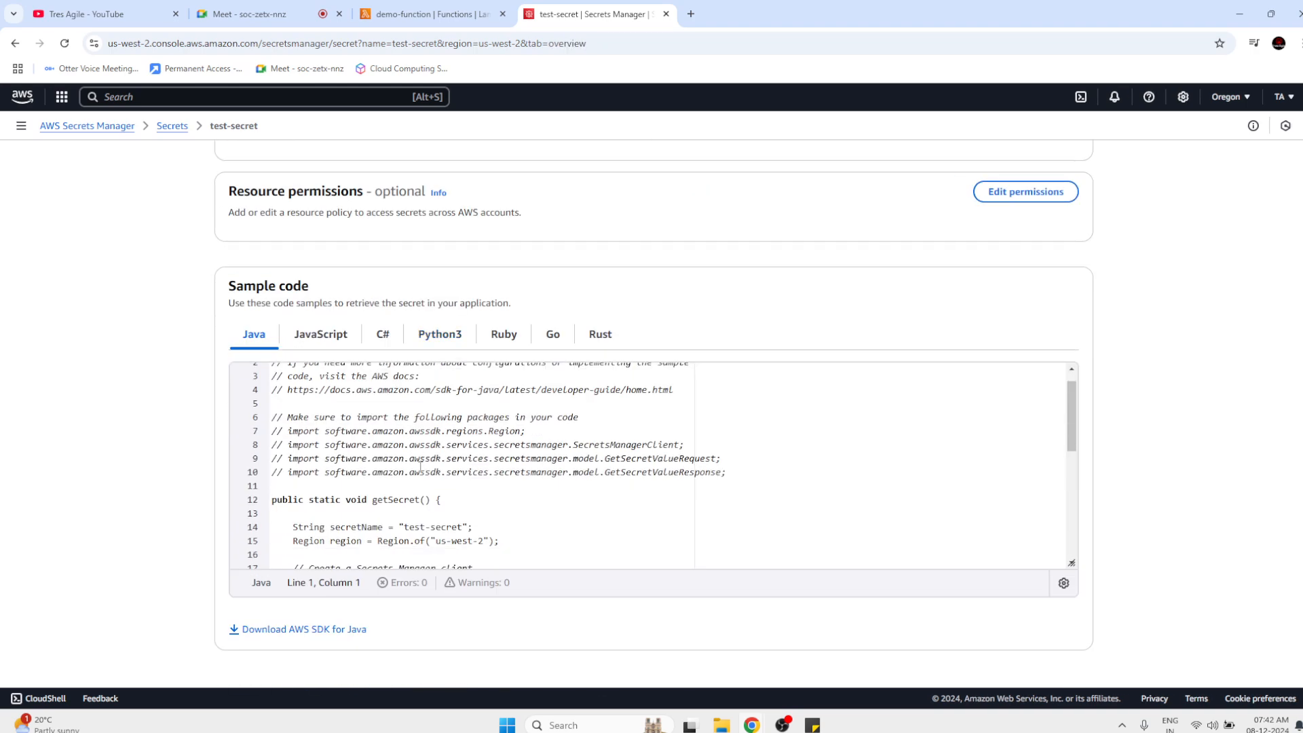
pyautogui.scroll(8, 421, 467)
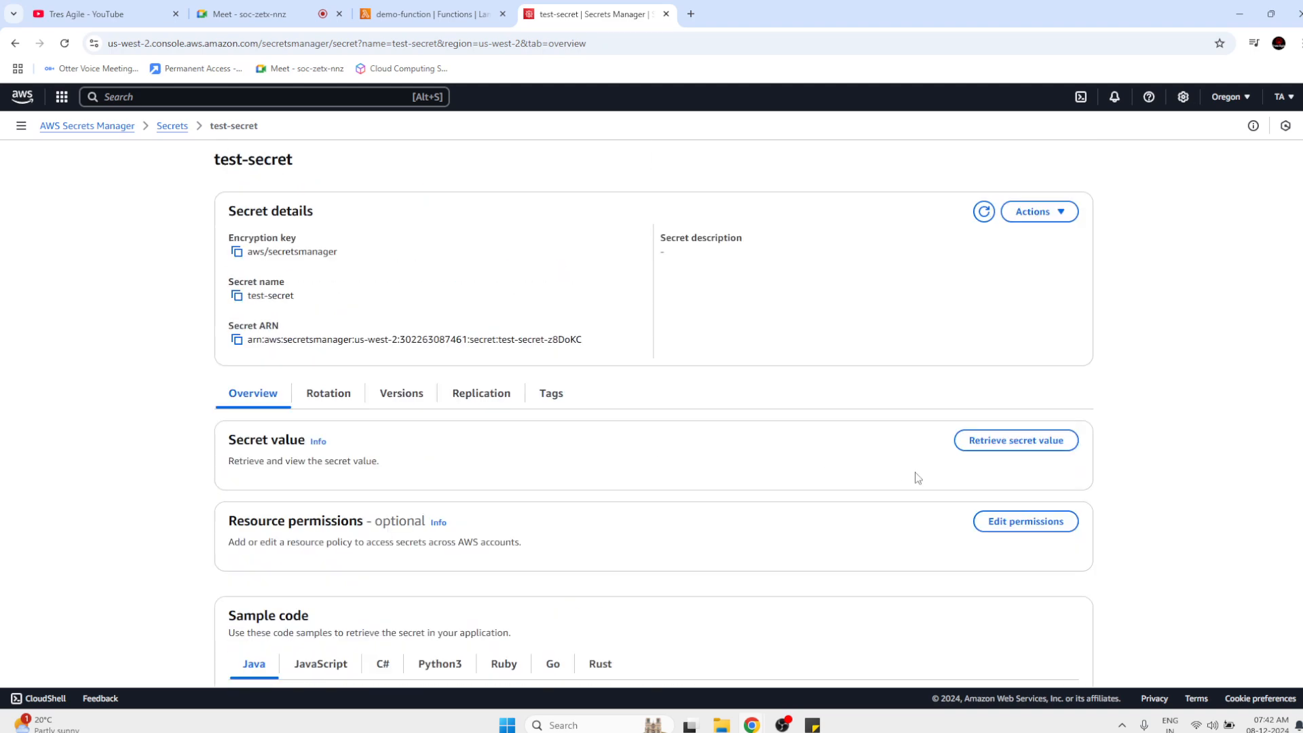
pyautogui.click(1016, 451)
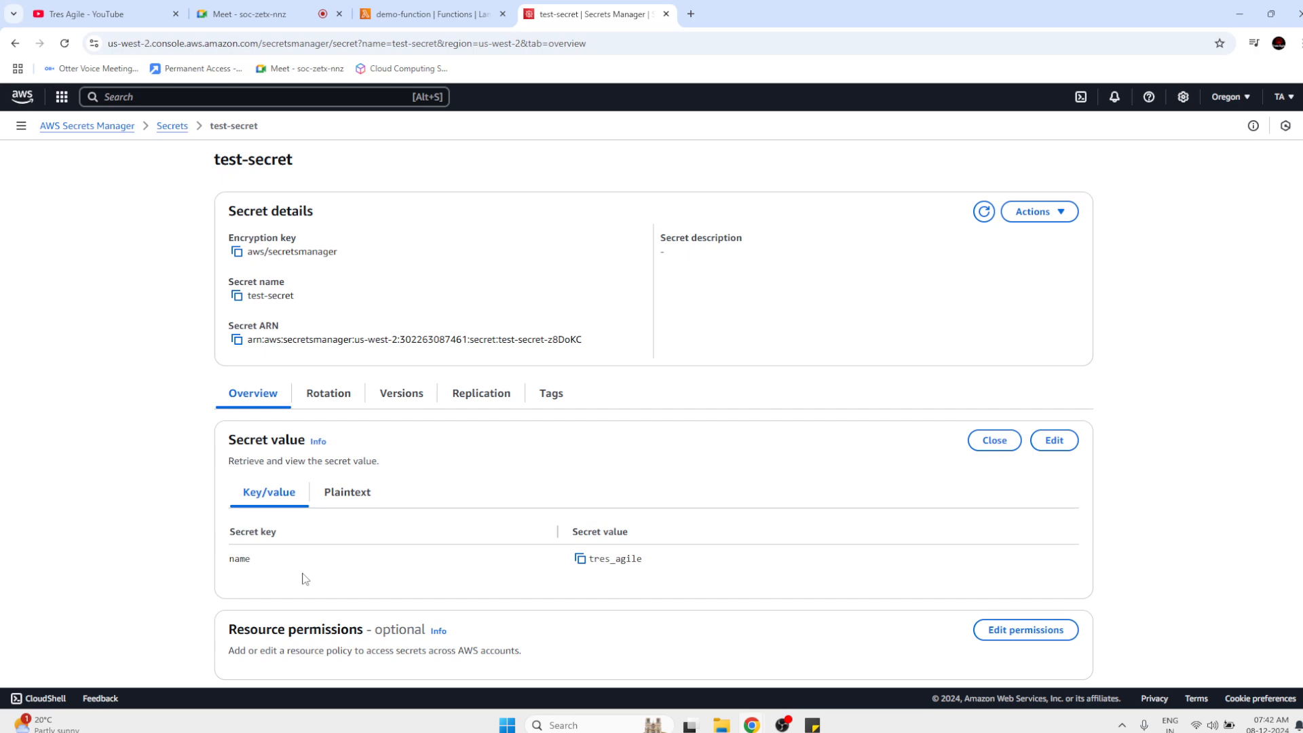
# Select all of the Python3 sample code and return to demo-function's code in Lambda.
pyautogui.scroll(-6, 306, 579)
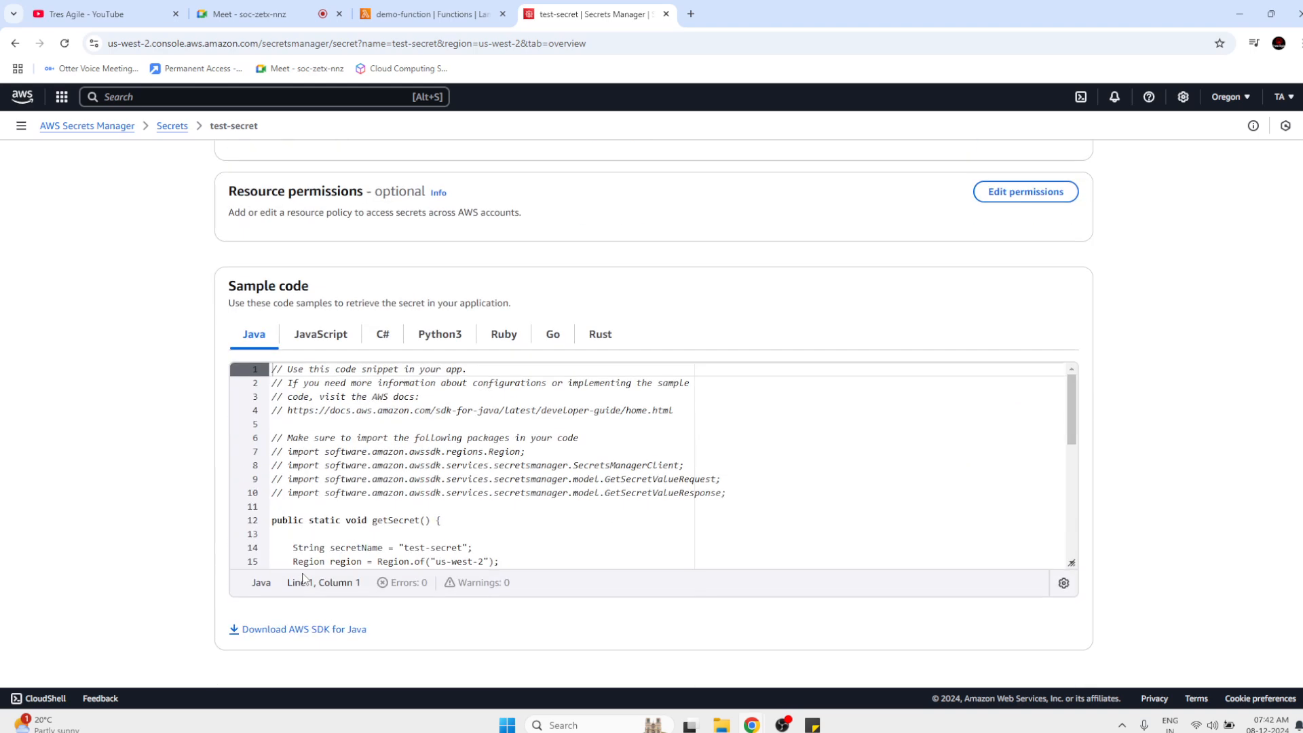
pyautogui.click(454, 348)
pyautogui.click(471, 437)
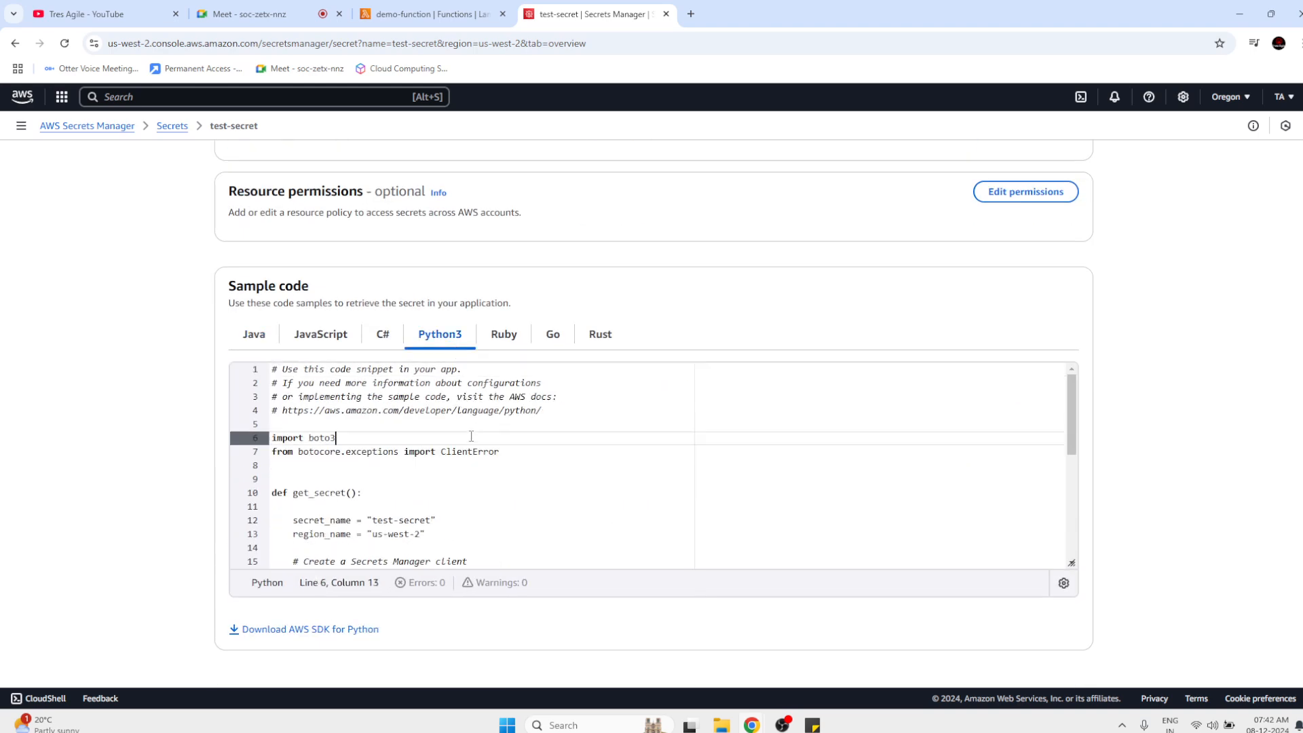
pyautogui.hotkey('ctrl', 'a')
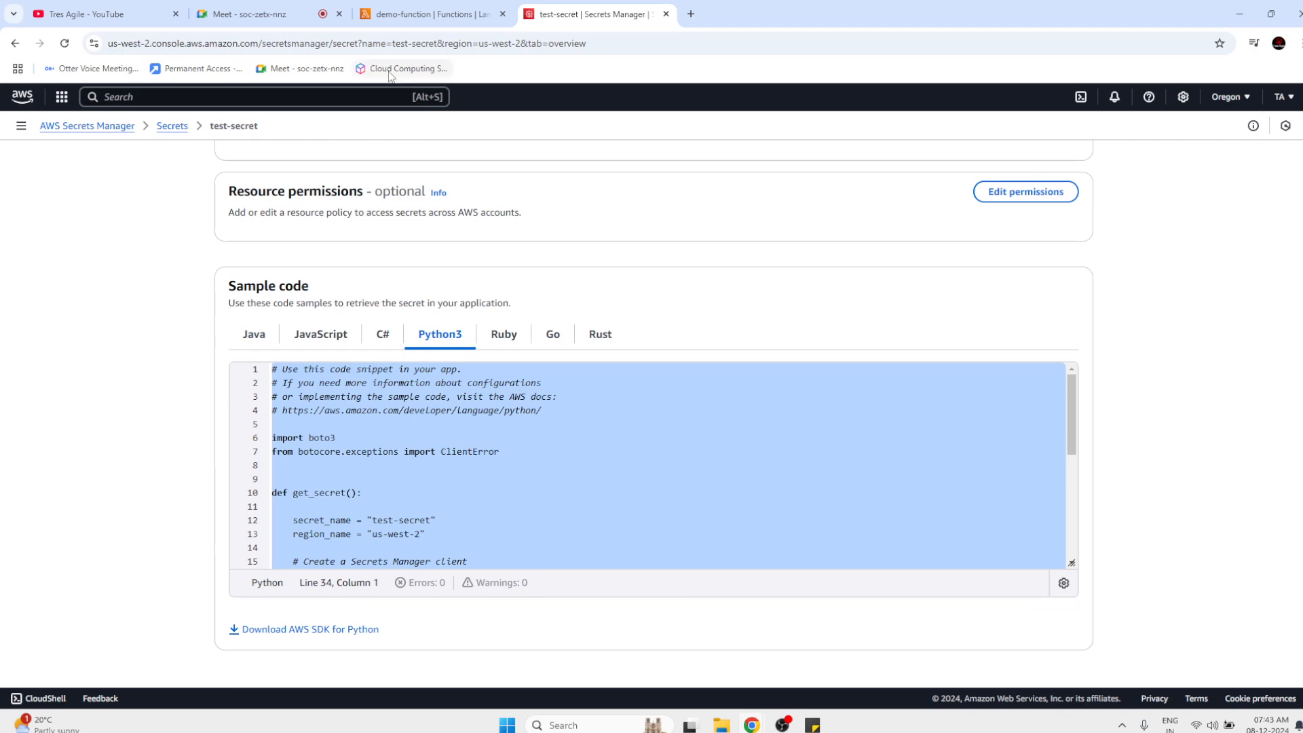
pyautogui.click(424, 13)
pyautogui.click(642, 455)
# Replace the function code with the copied Secrets Manager sample and review the SecretString line.
pyautogui.hotkey('ctrl', 'a')
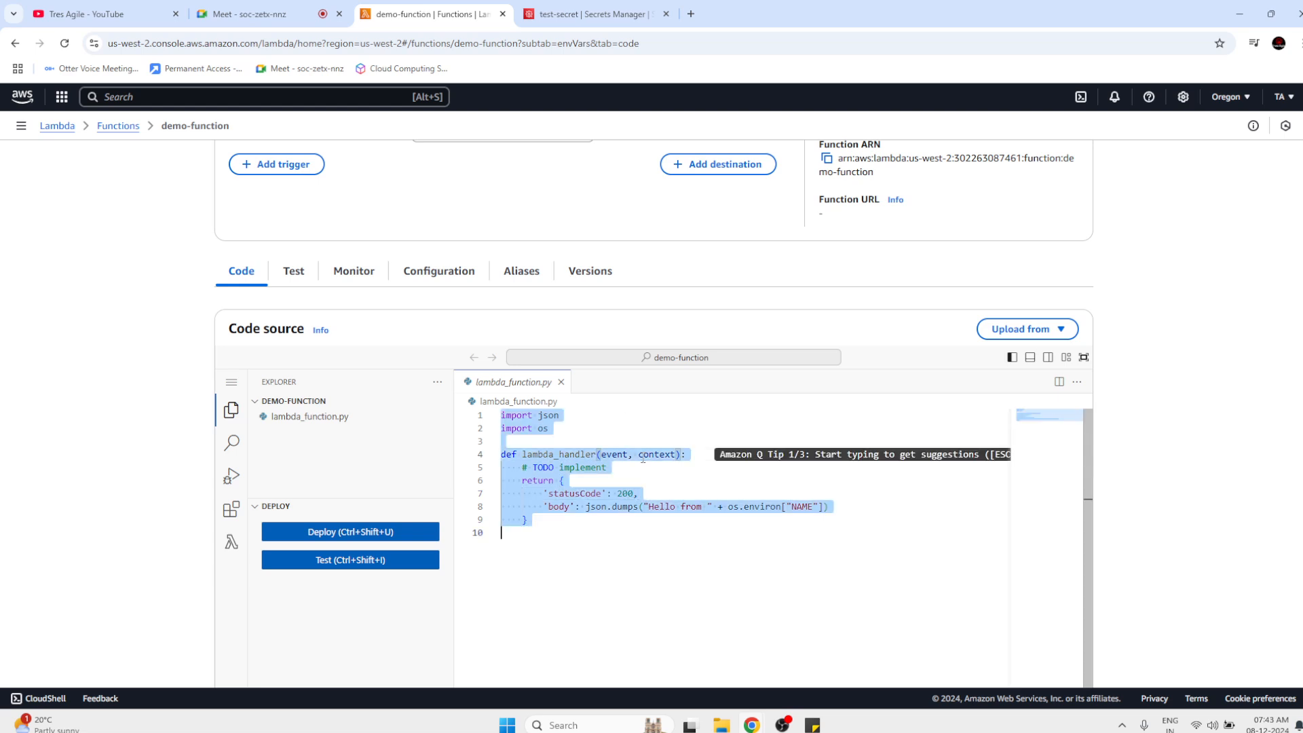
pyautogui.hotkey('ctrl', 'v')
pyautogui.scroll(-2, 662, 519)
pyautogui.scroll(-3, 662, 519)
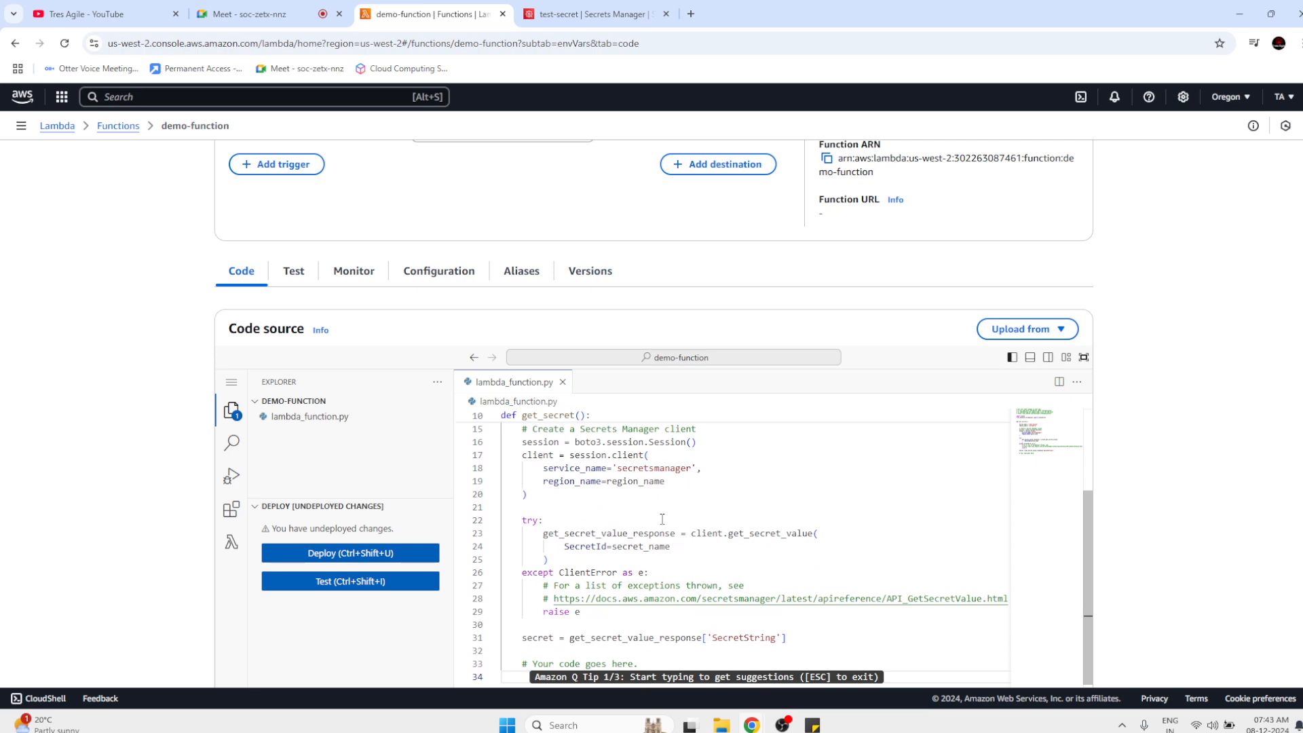
pyautogui.scroll(-2, 661, 519)
pyautogui.click(597, 591)
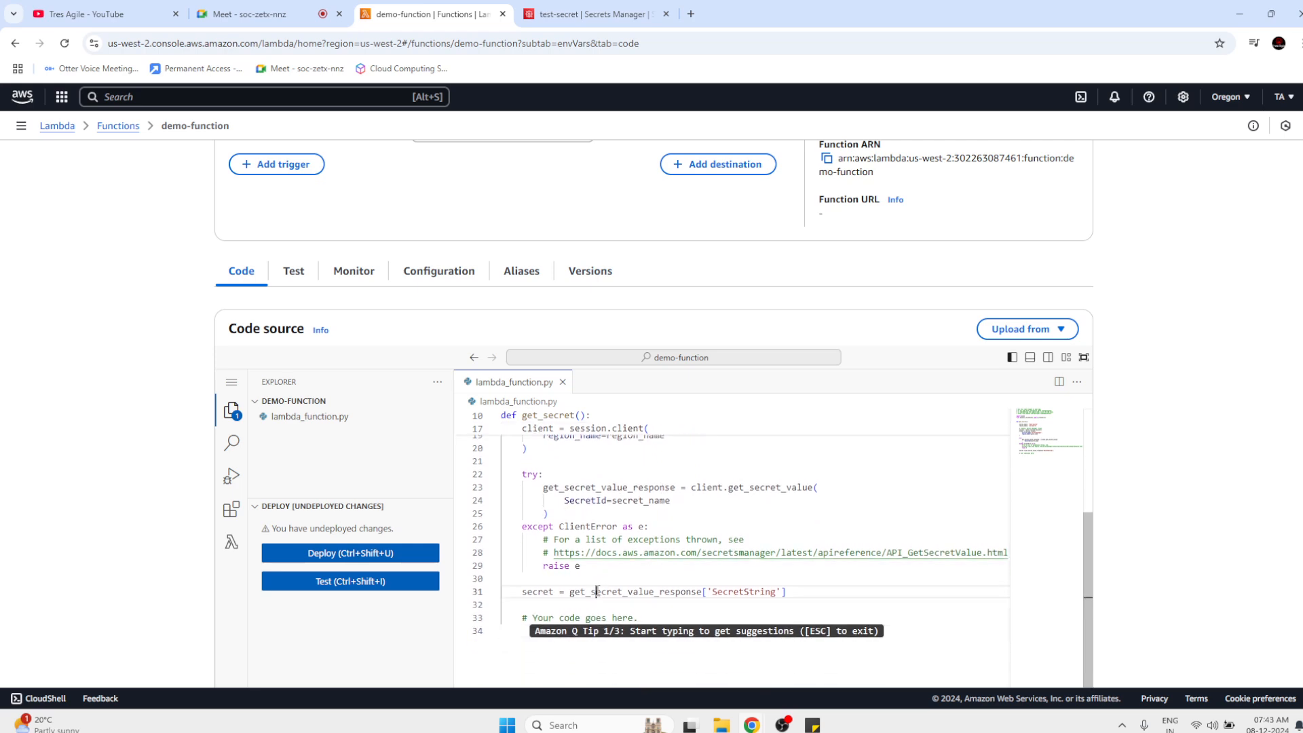
pyautogui.tripleClick(597, 591)
pyautogui.scroll(-1, 660, 617)
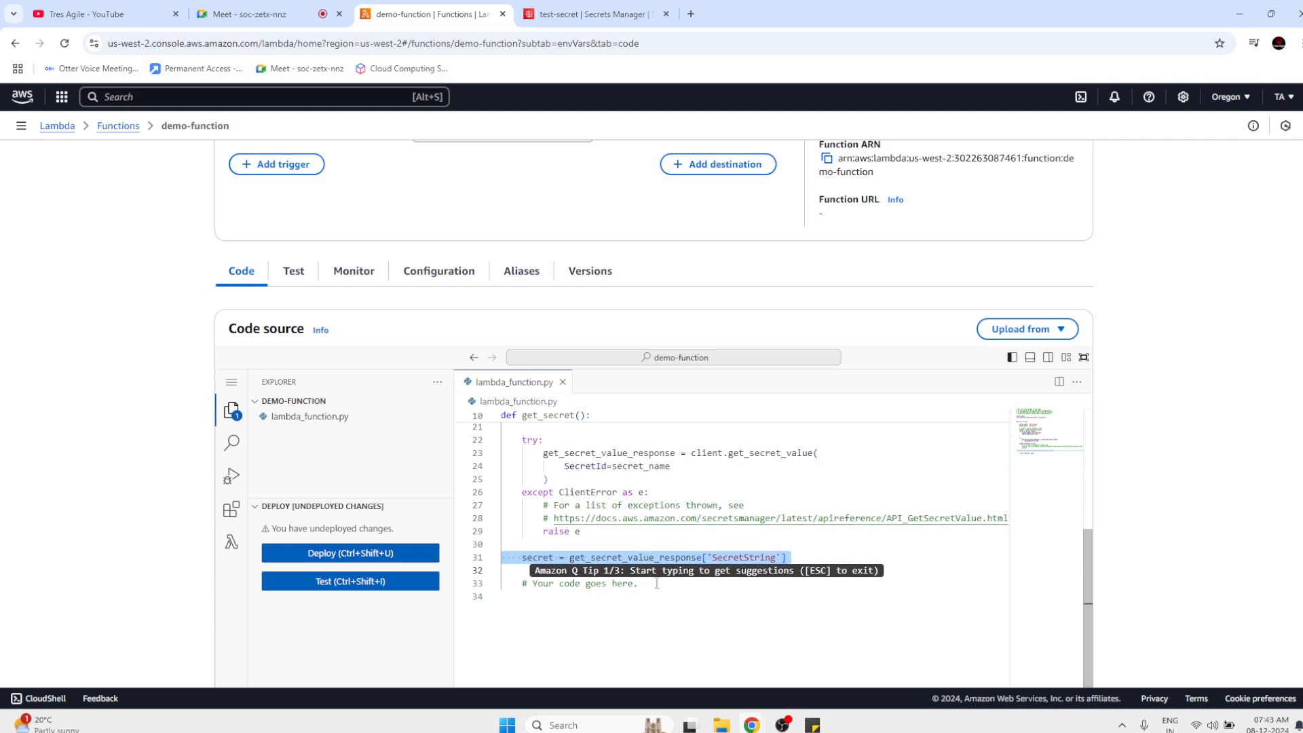
pyautogui.click(651, 584)
pyautogui.moveTo(569, 562); pyautogui.dragTo(734, 550)
pyautogui.click(834, 563)
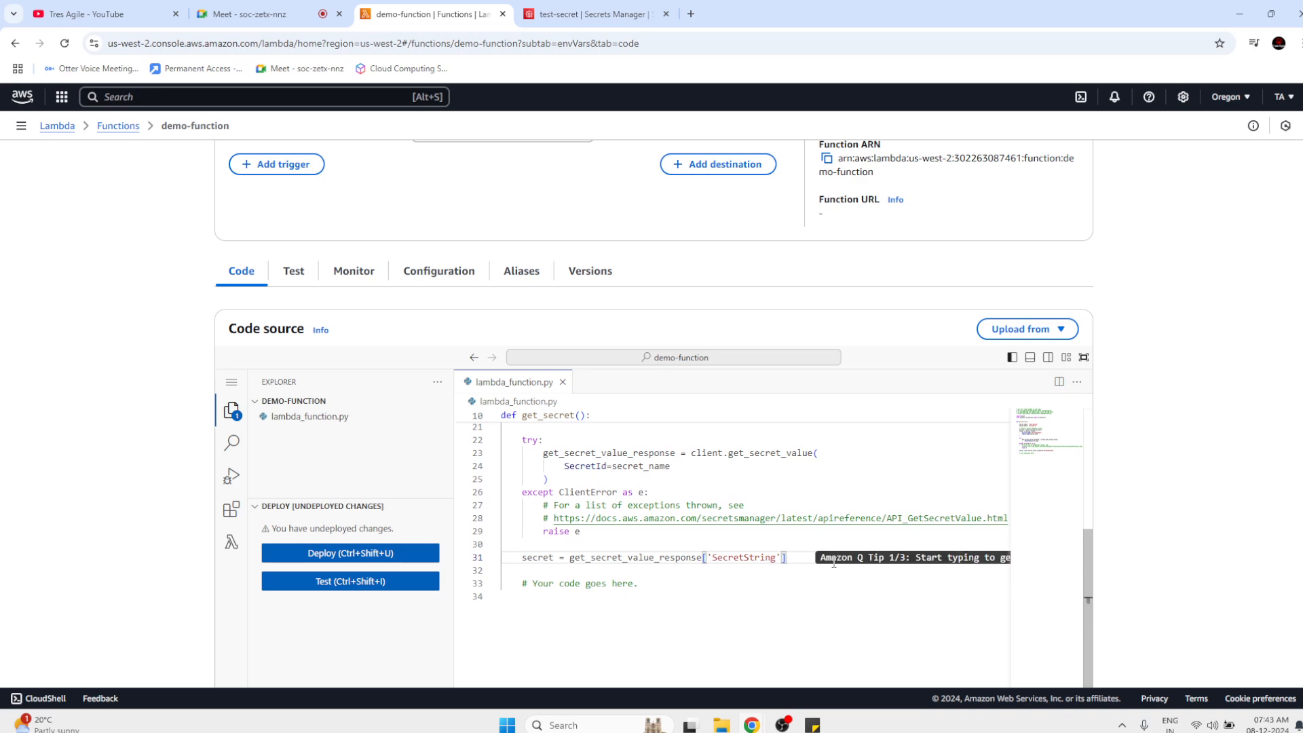
# Add 'return secret', then 'sec = get_secret' and 'print(sec)' at the end of the code.
pyautogui.scroll(5, 834, 563)
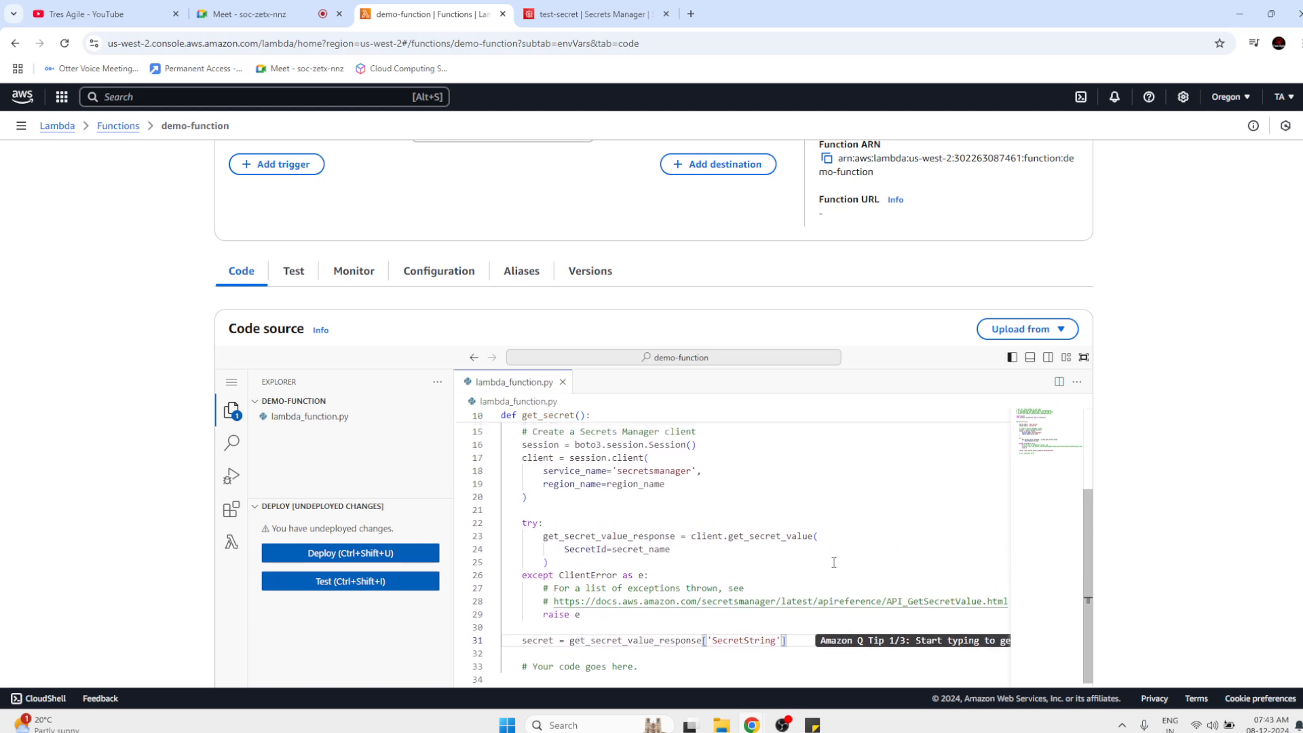
pyautogui.scroll(1, 834, 563)
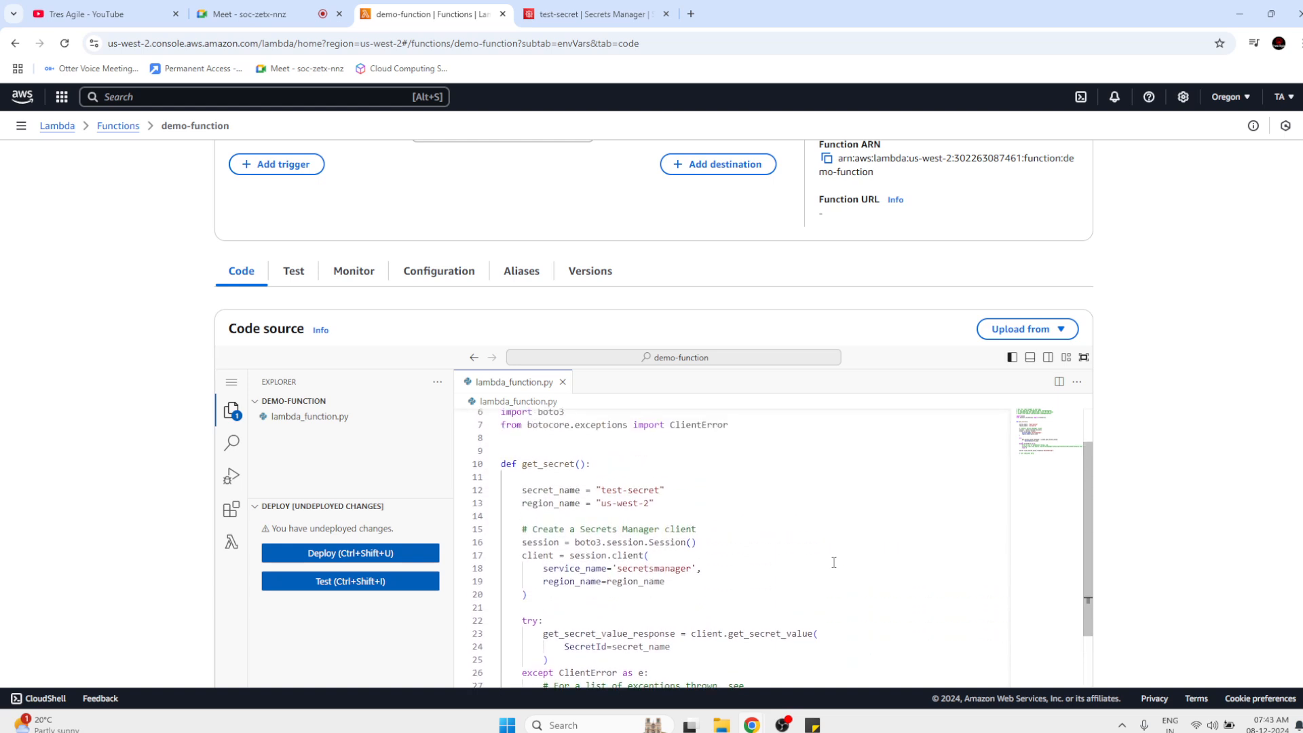
pyautogui.scroll(-10, 834, 562)
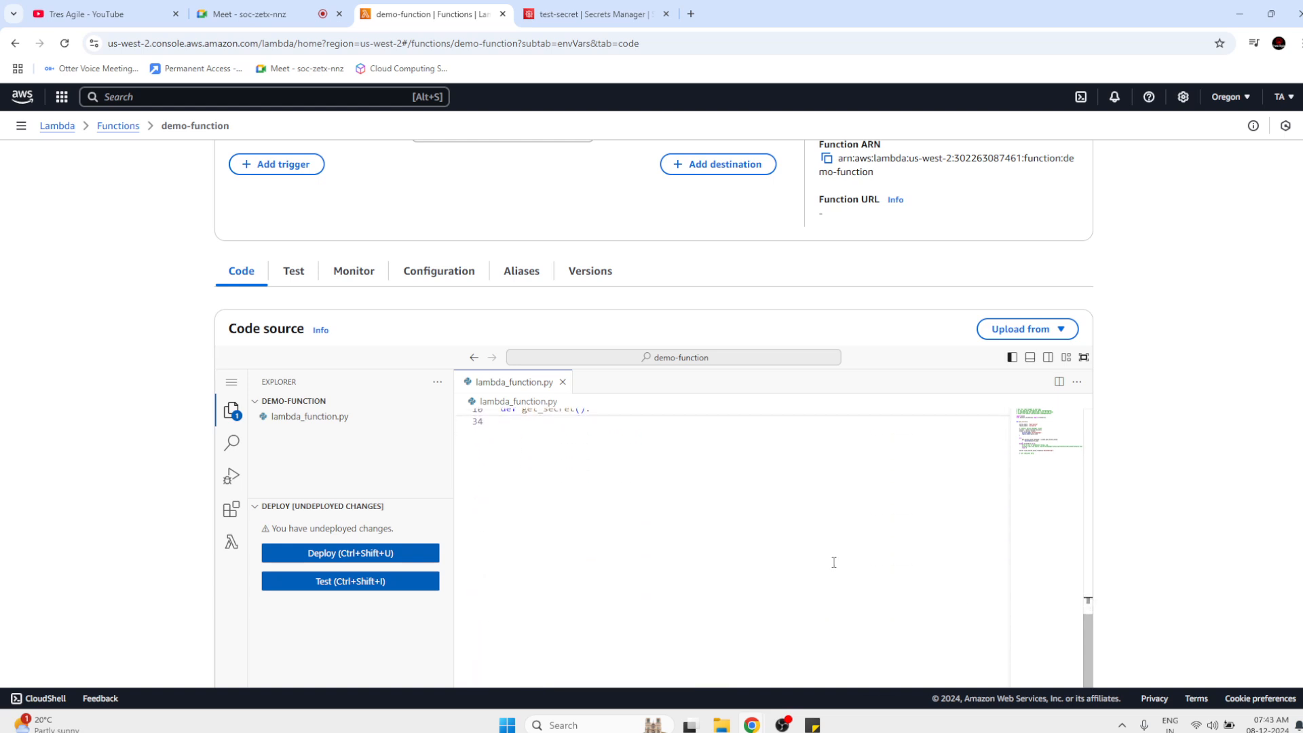
pyautogui.scroll(3, 834, 562)
pyautogui.press('Return')
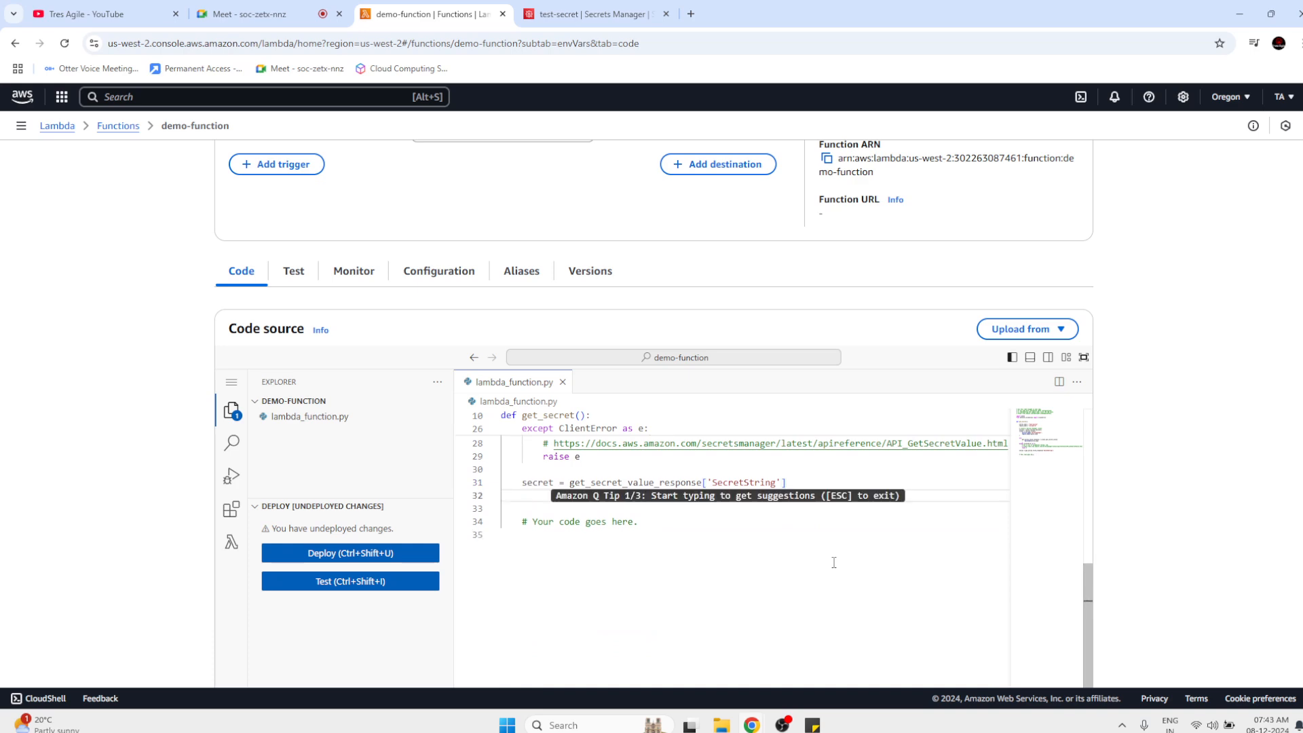
pyautogui.write('return secret')
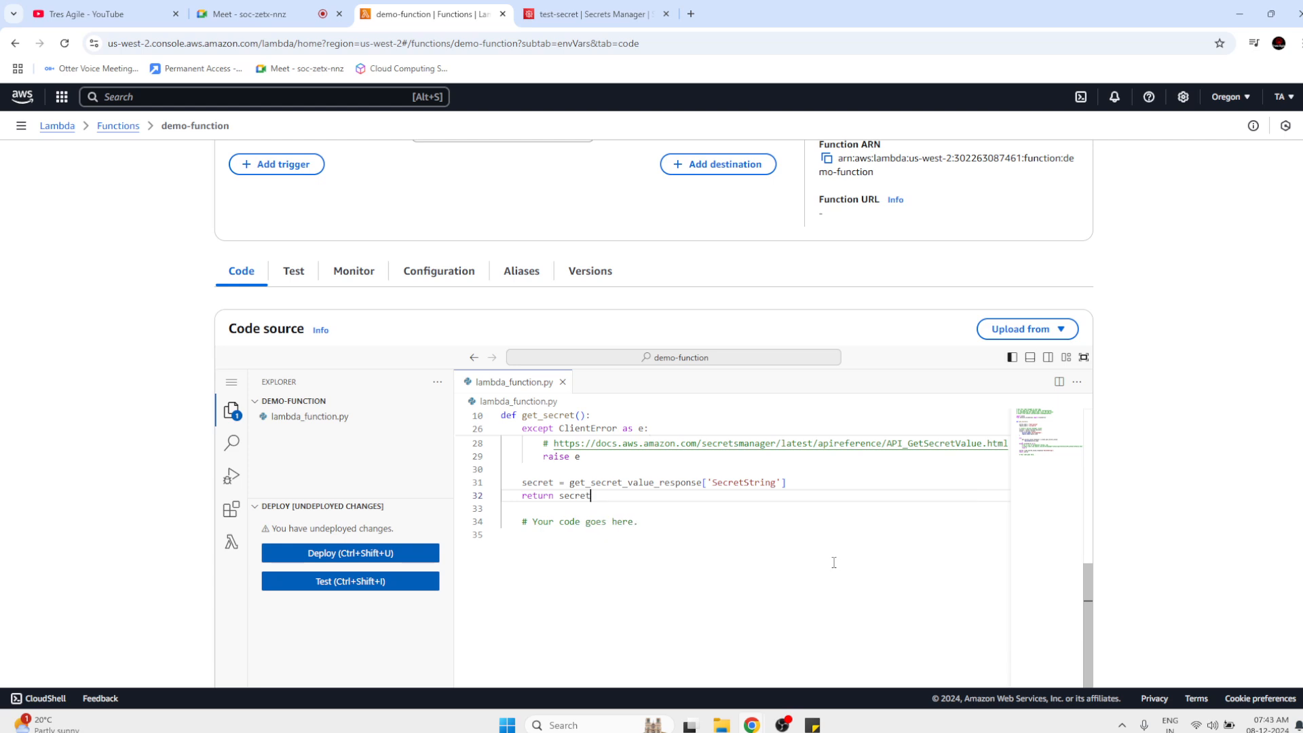
pyautogui.press('Return')
pyautogui.press('Return')
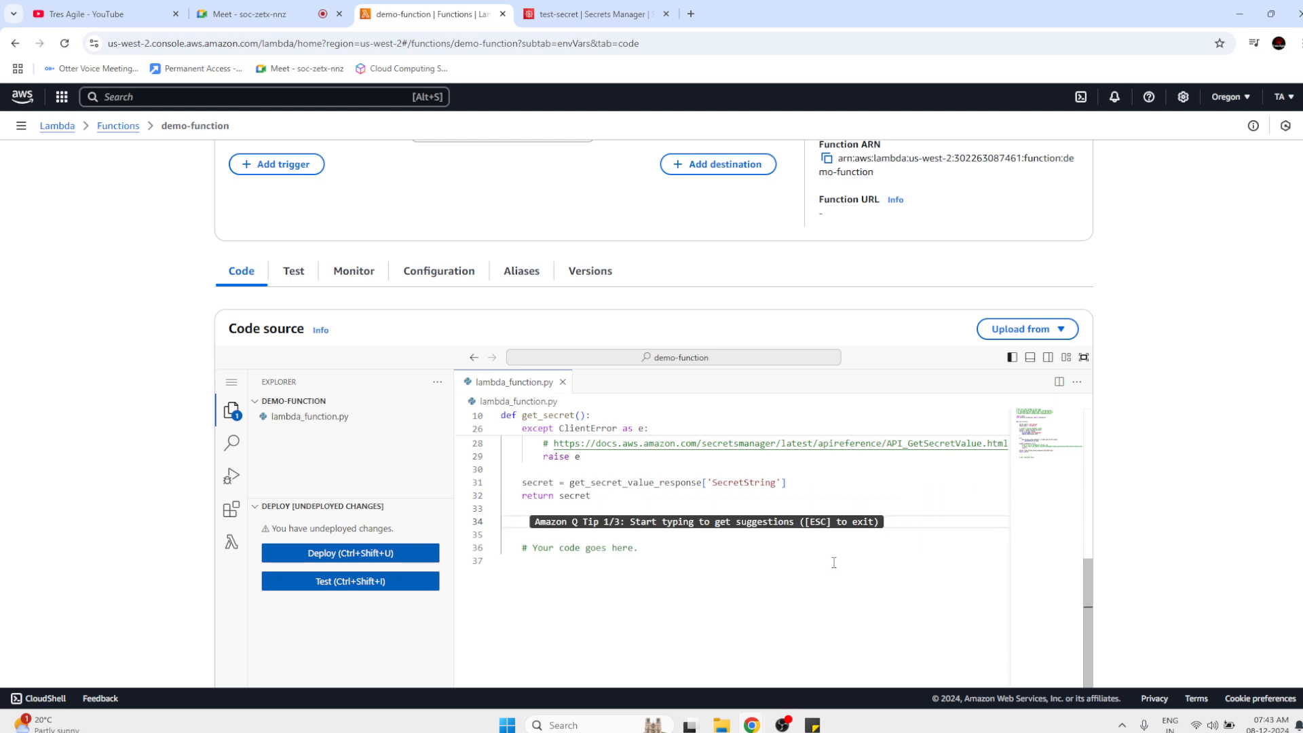
pyautogui.press('BackSpace')
pyautogui.write('sec =')
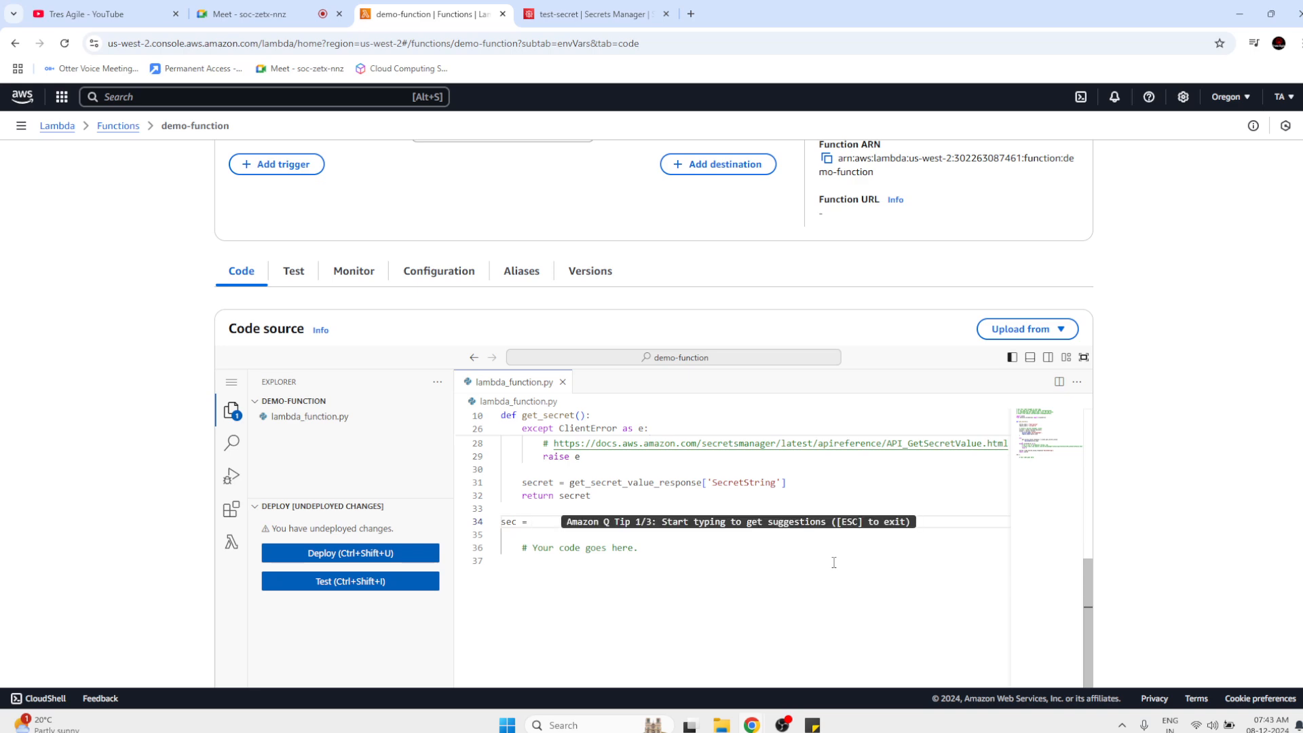
pyautogui.write(' get_secret')
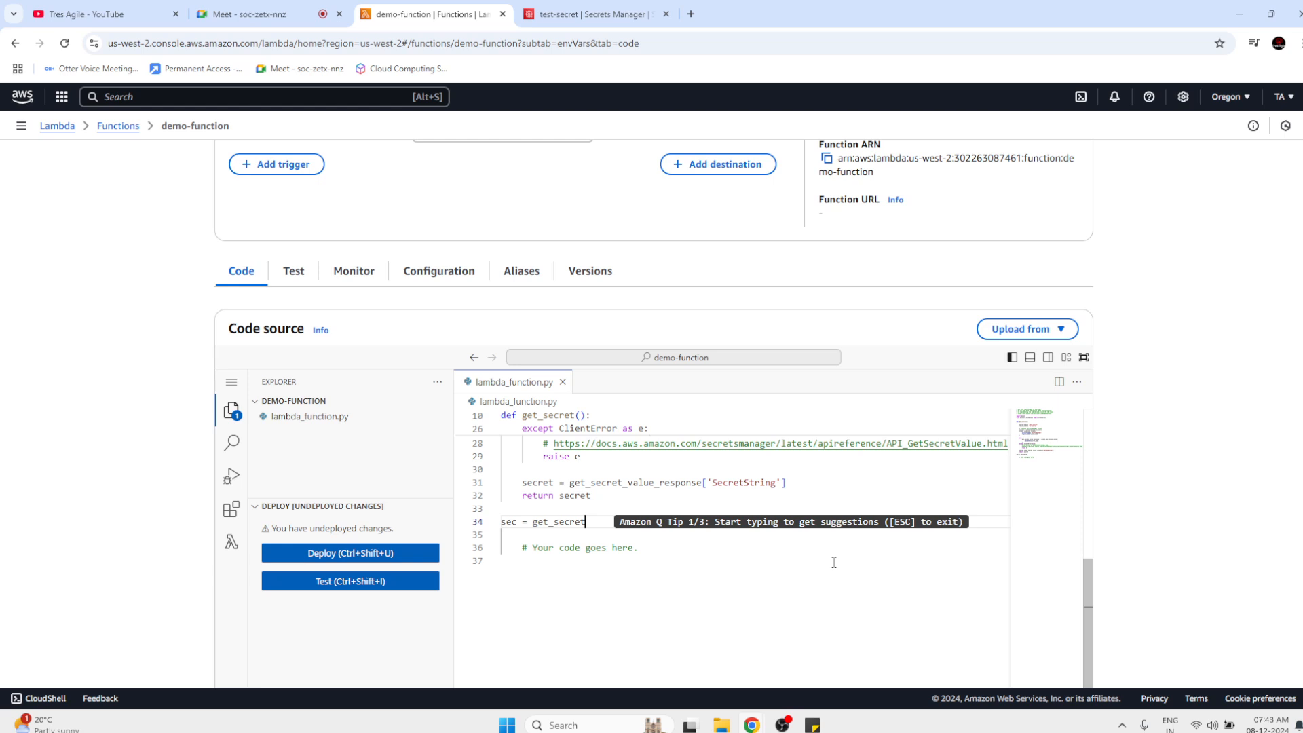
pyautogui.press('Return')
pyautogui.write('pr')
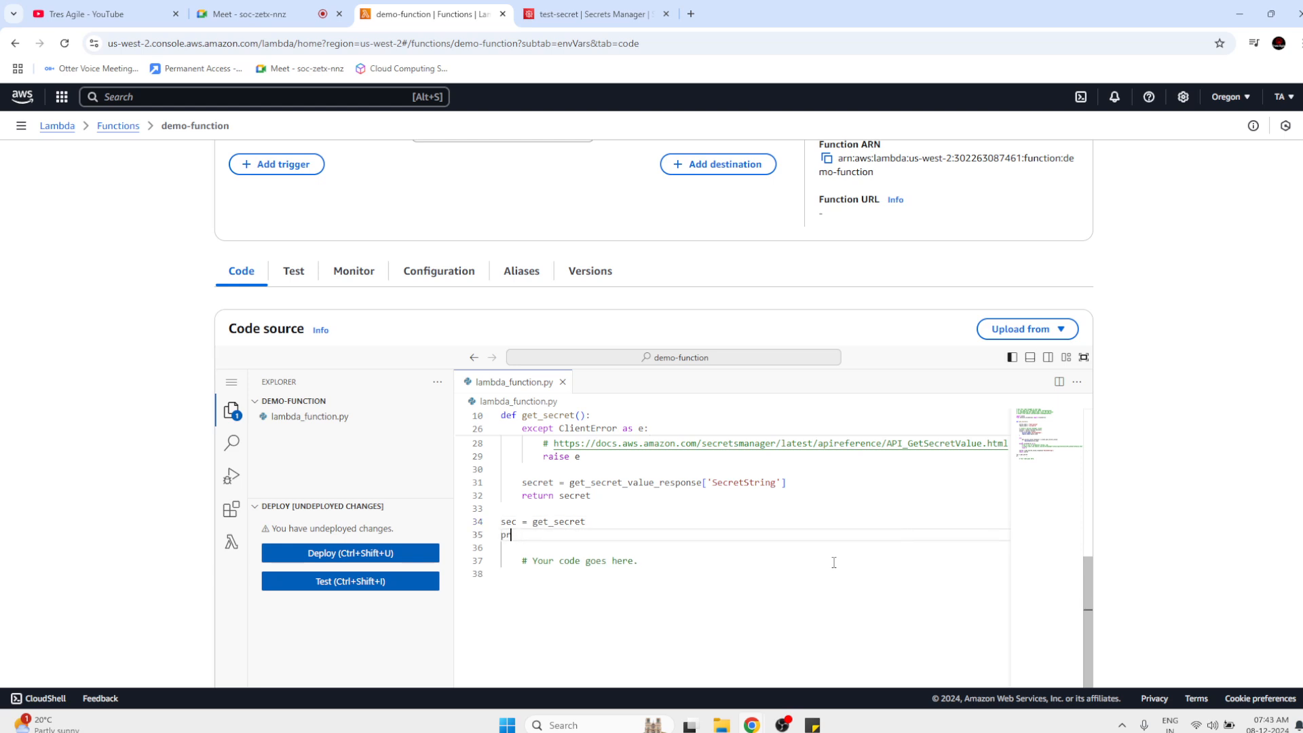
pyautogui.write('int(s')
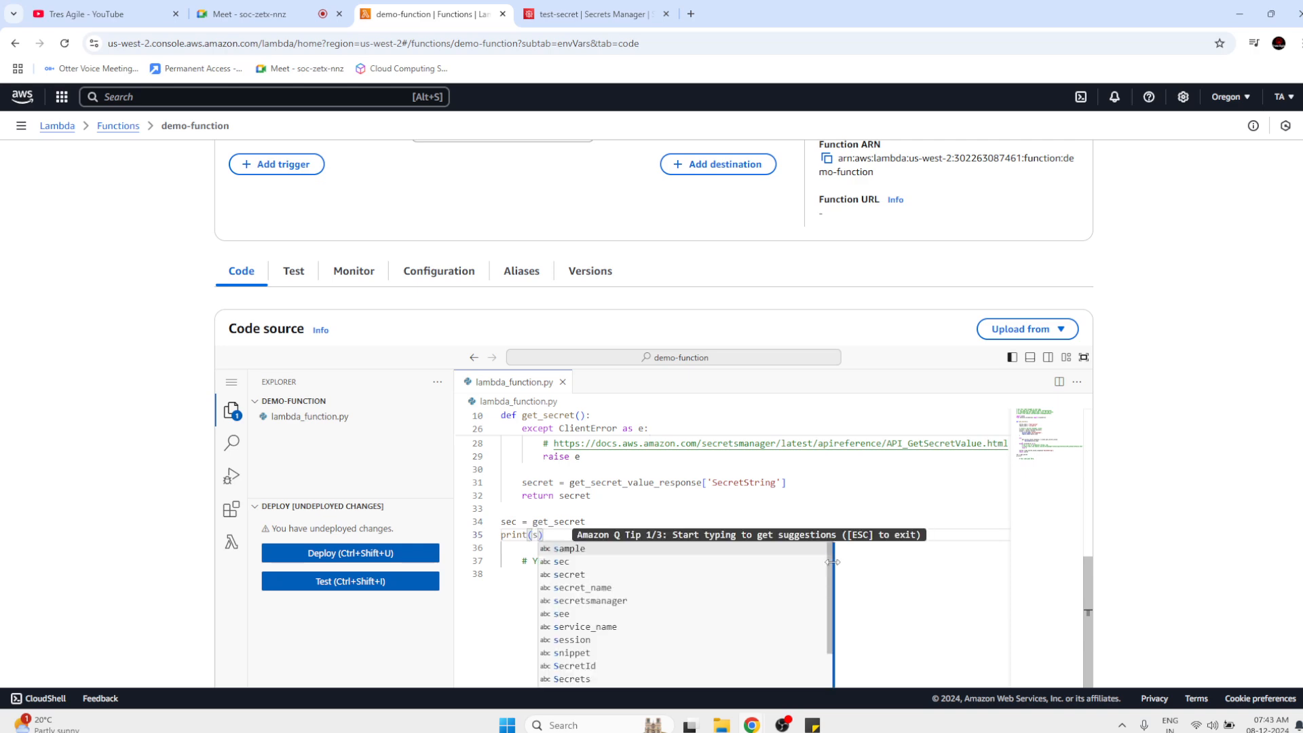
pyautogui.press('Down')
pyautogui.press('Return')
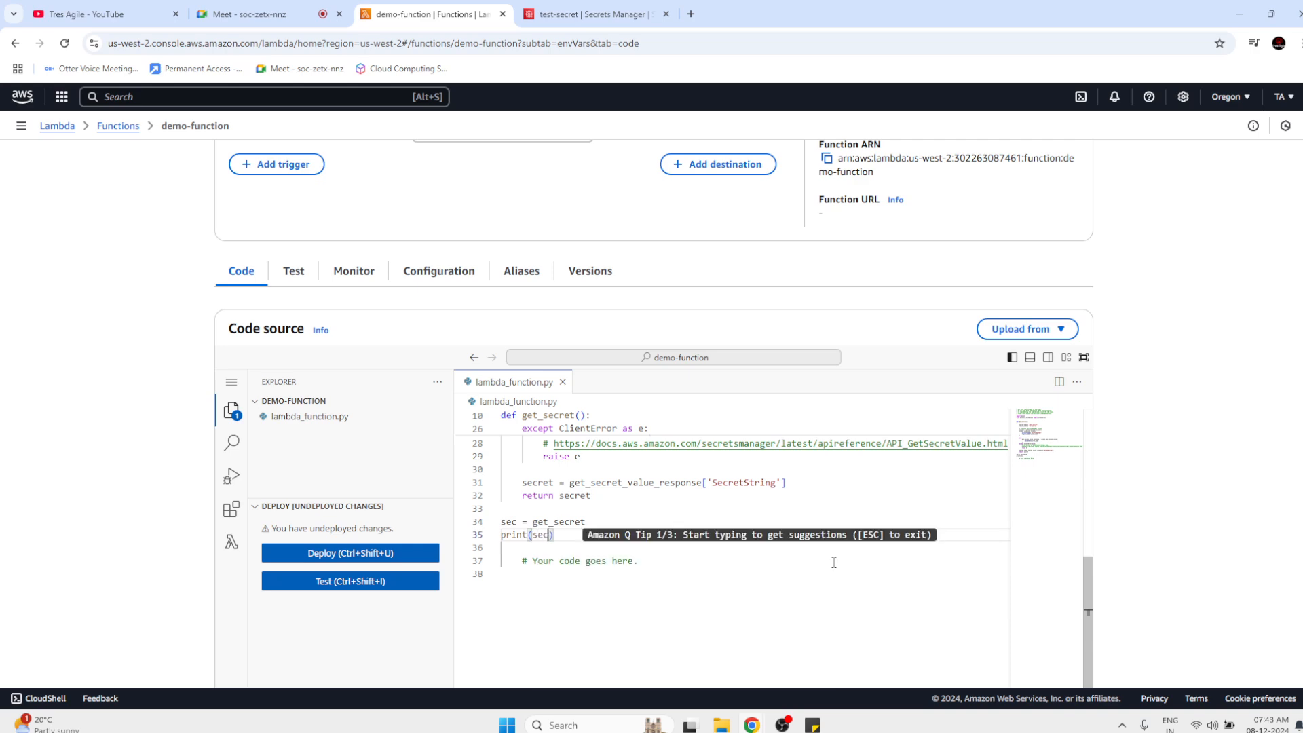
# Deploy the updated function code.
pyautogui.scroll(3, 760, 370)
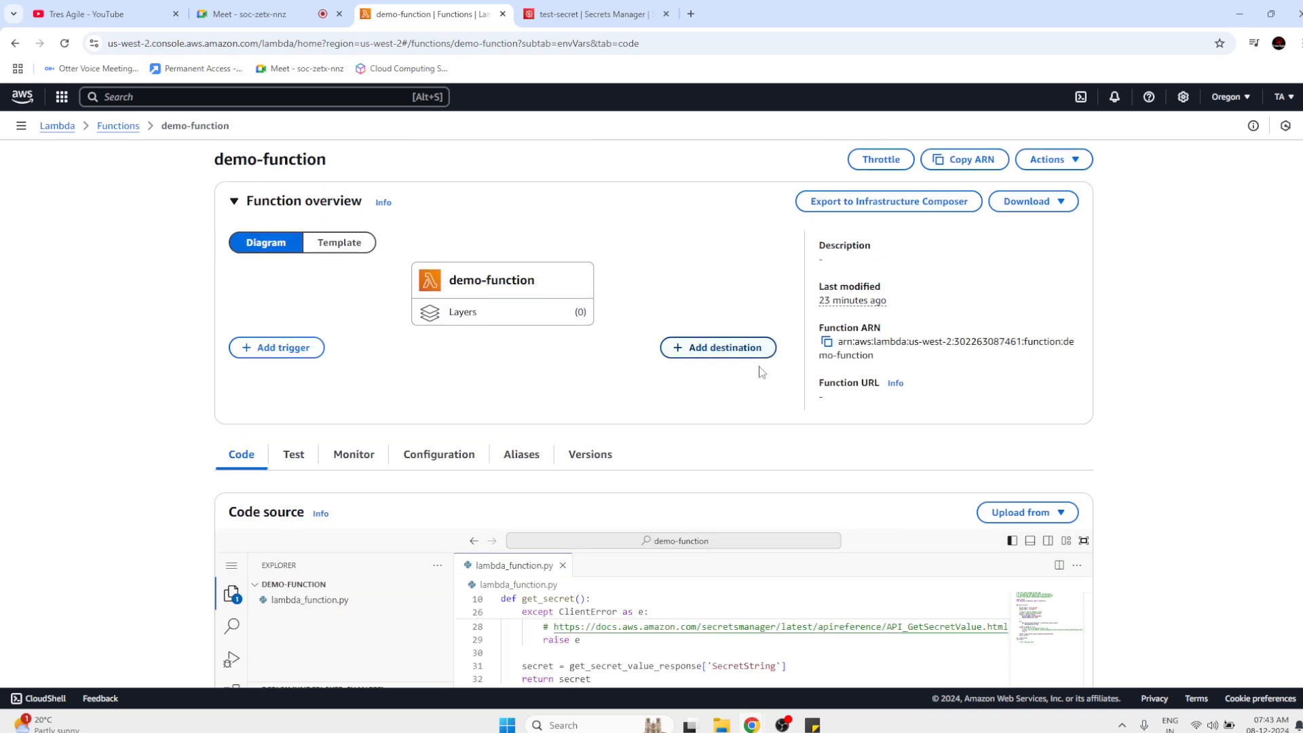
pyautogui.scroll(-5, 629, 423)
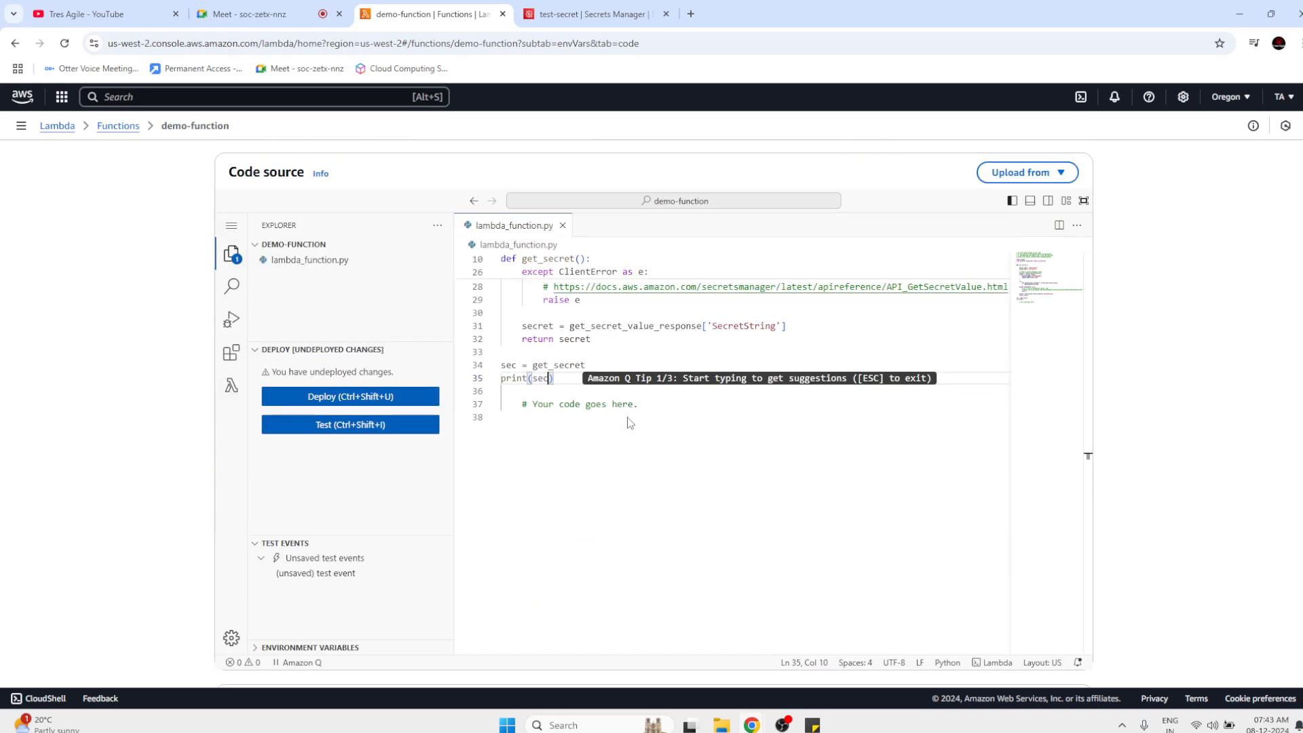
pyautogui.click(405, 396)
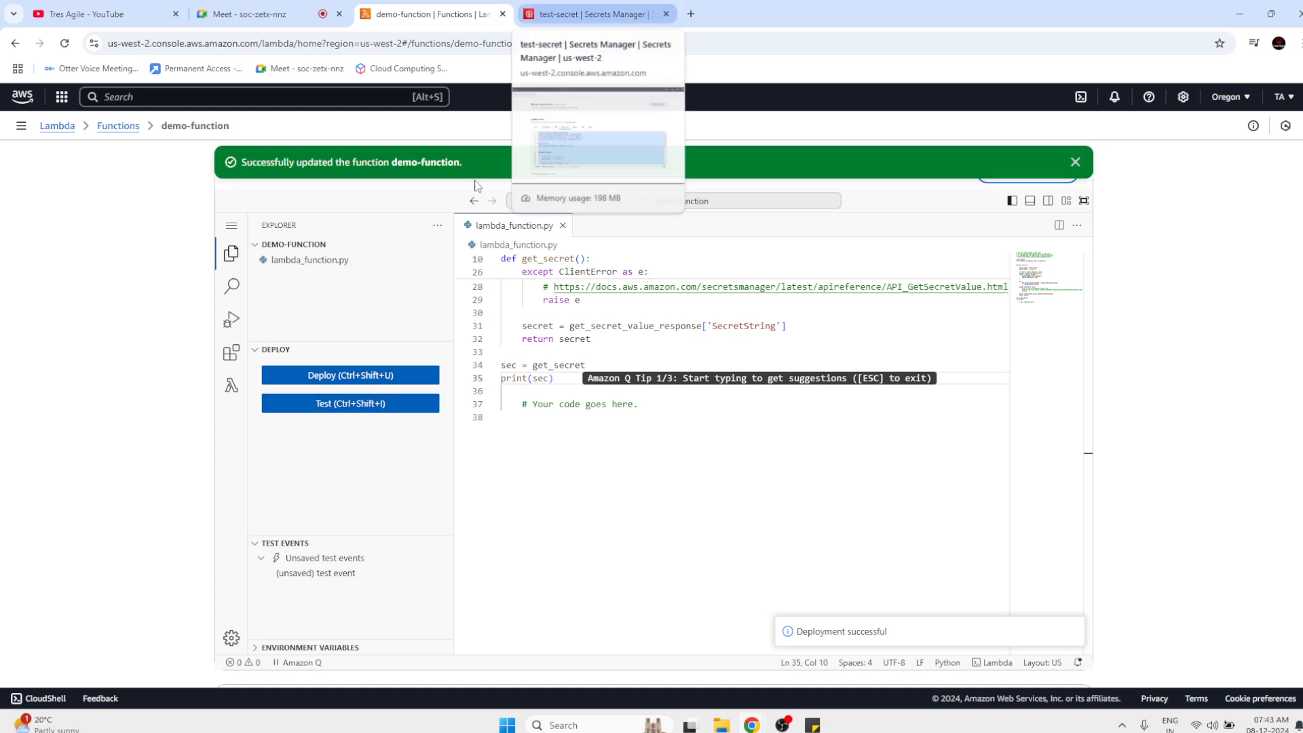
# Test with the unsaved test event and review the Runtime.HandlerNotFound failure output.
pyautogui.click(361, 404)
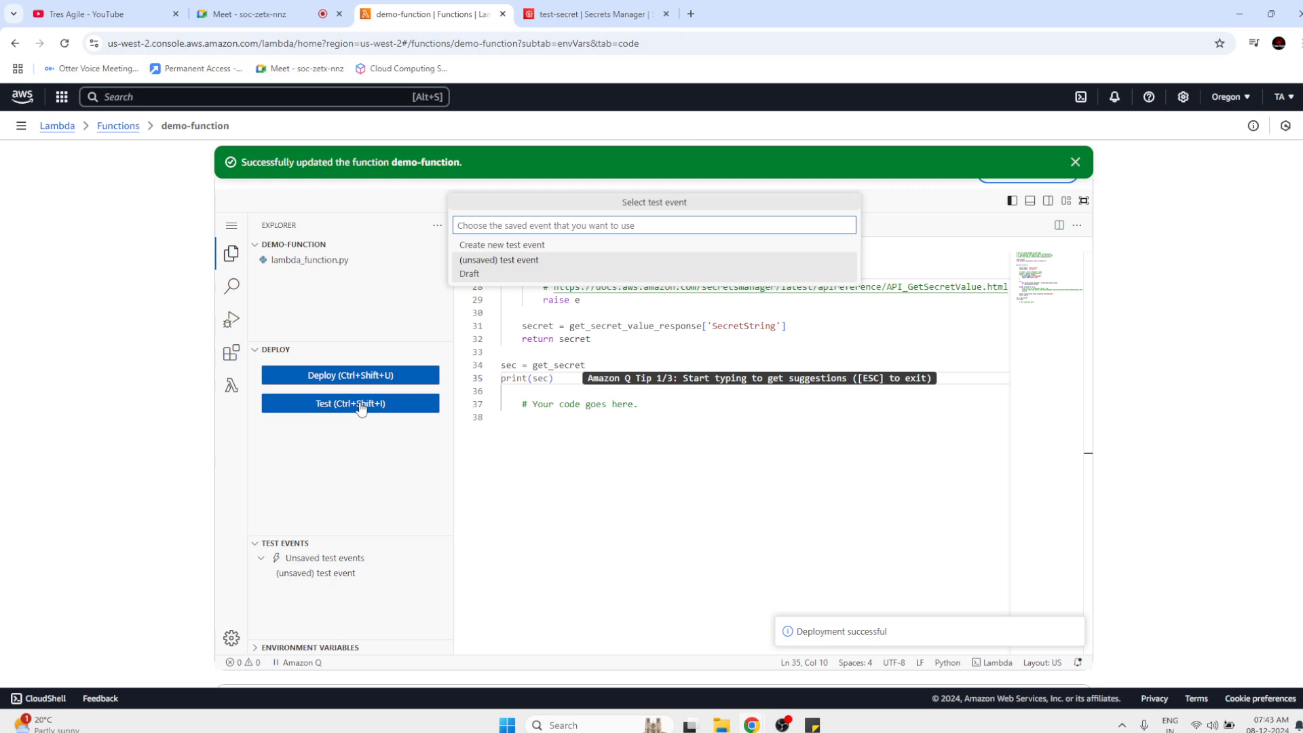
pyautogui.click(550, 277)
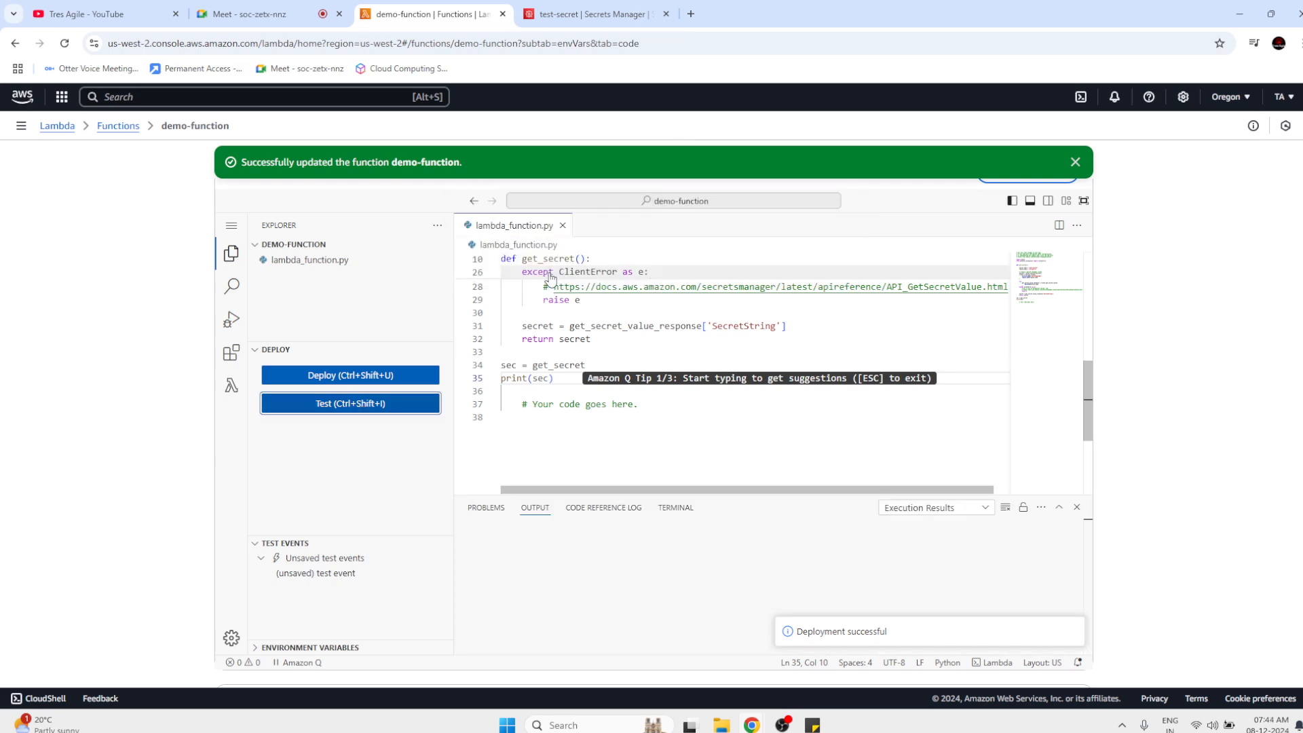
pyautogui.scroll(-1, 698, 566)
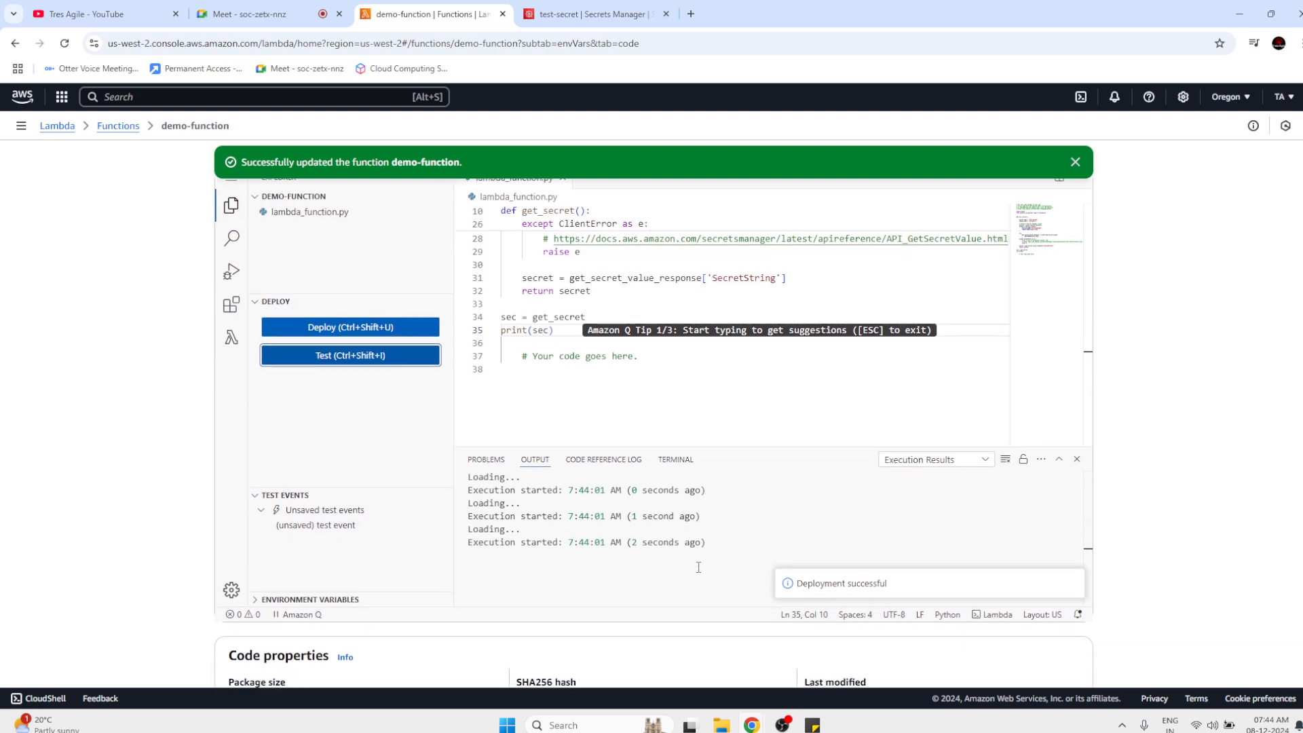
pyautogui.scroll(-1, 699, 567)
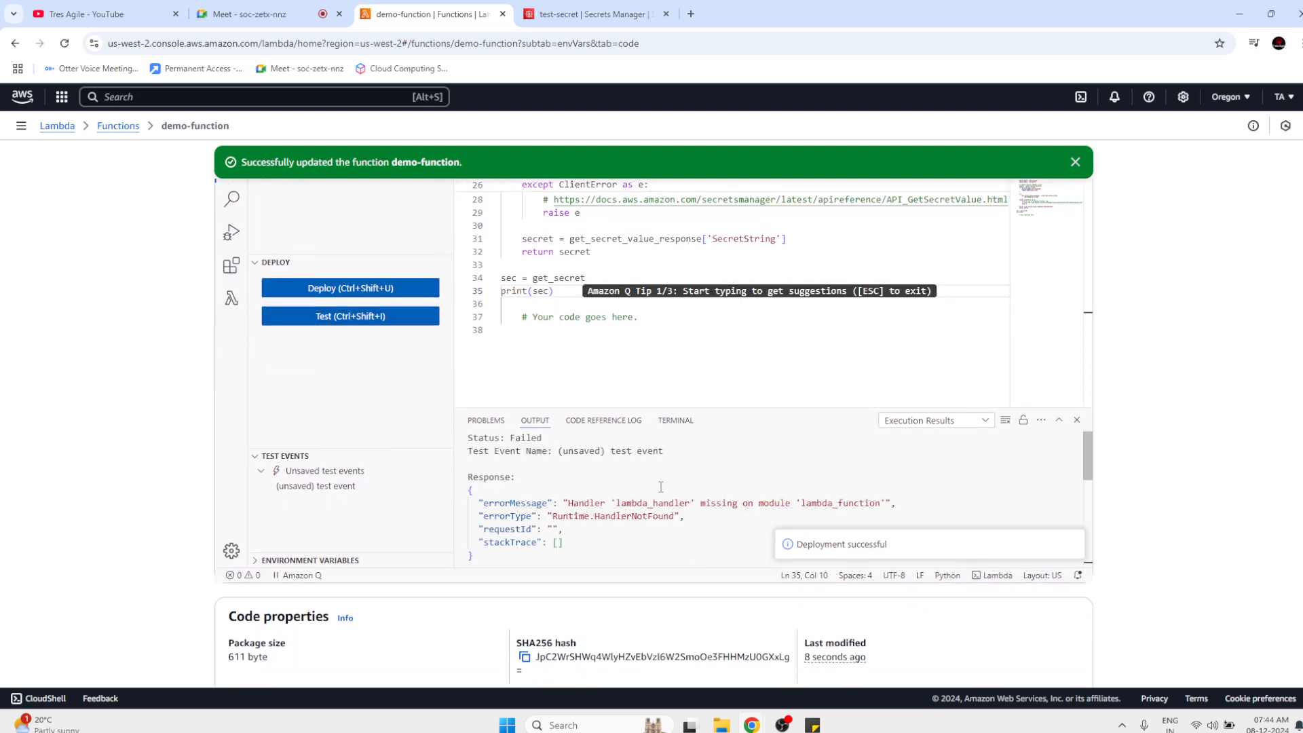
pyautogui.scroll(-3, 680, 526)
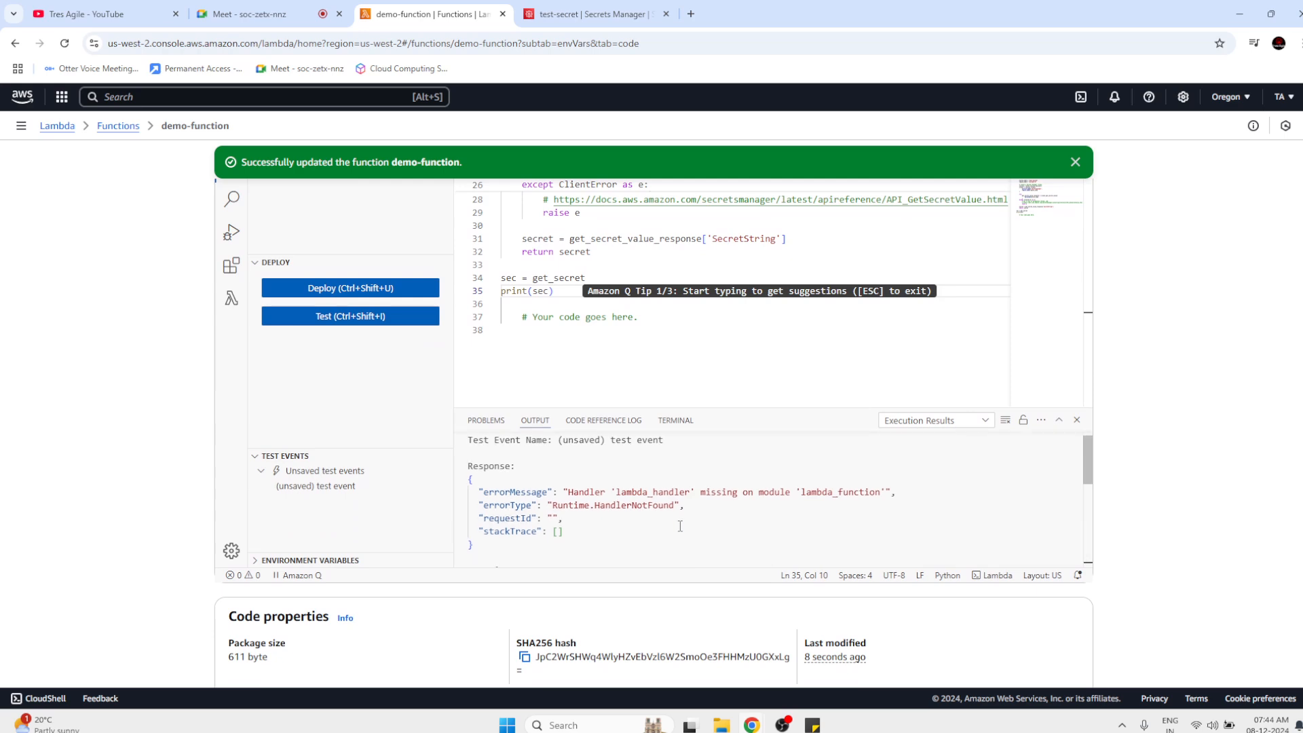
pyautogui.scroll(4, 676, 443)
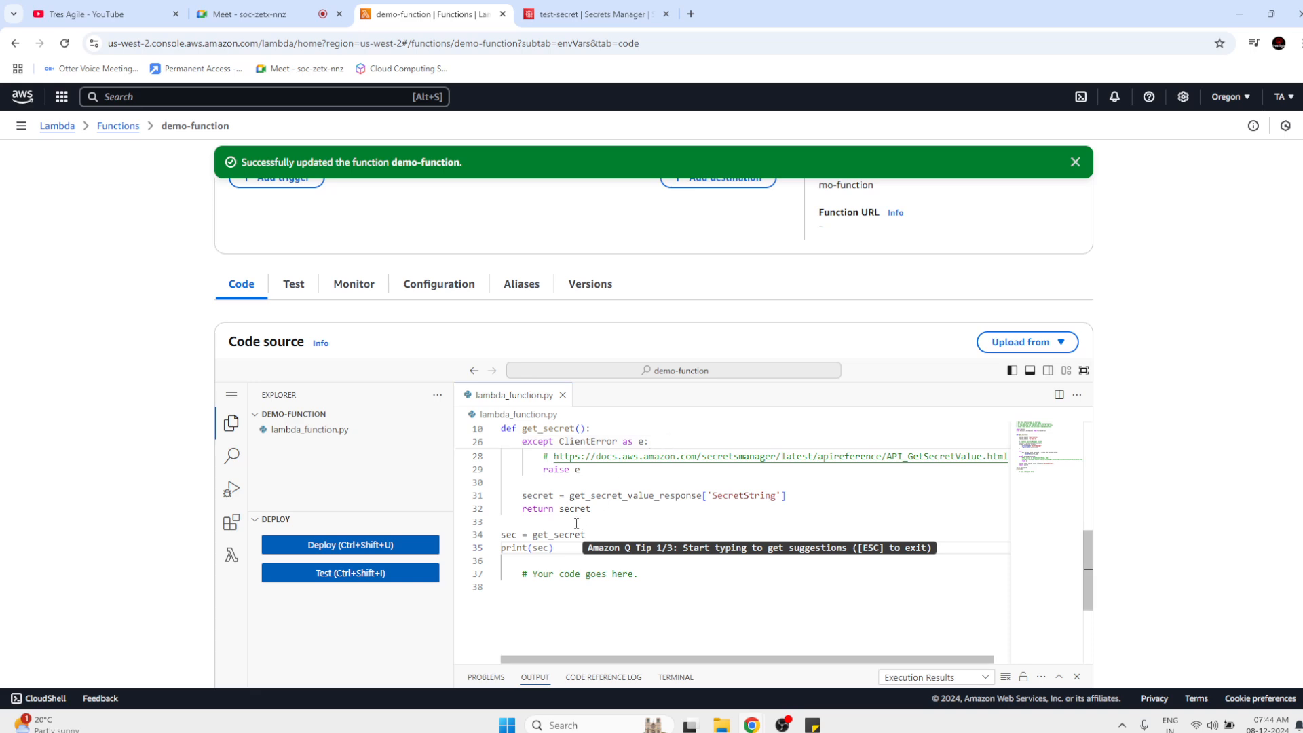
pyautogui.scroll(5, 675, 442)
# Open lambda_function.py and look over its current code.
pyautogui.scroll(2, 576, 524)
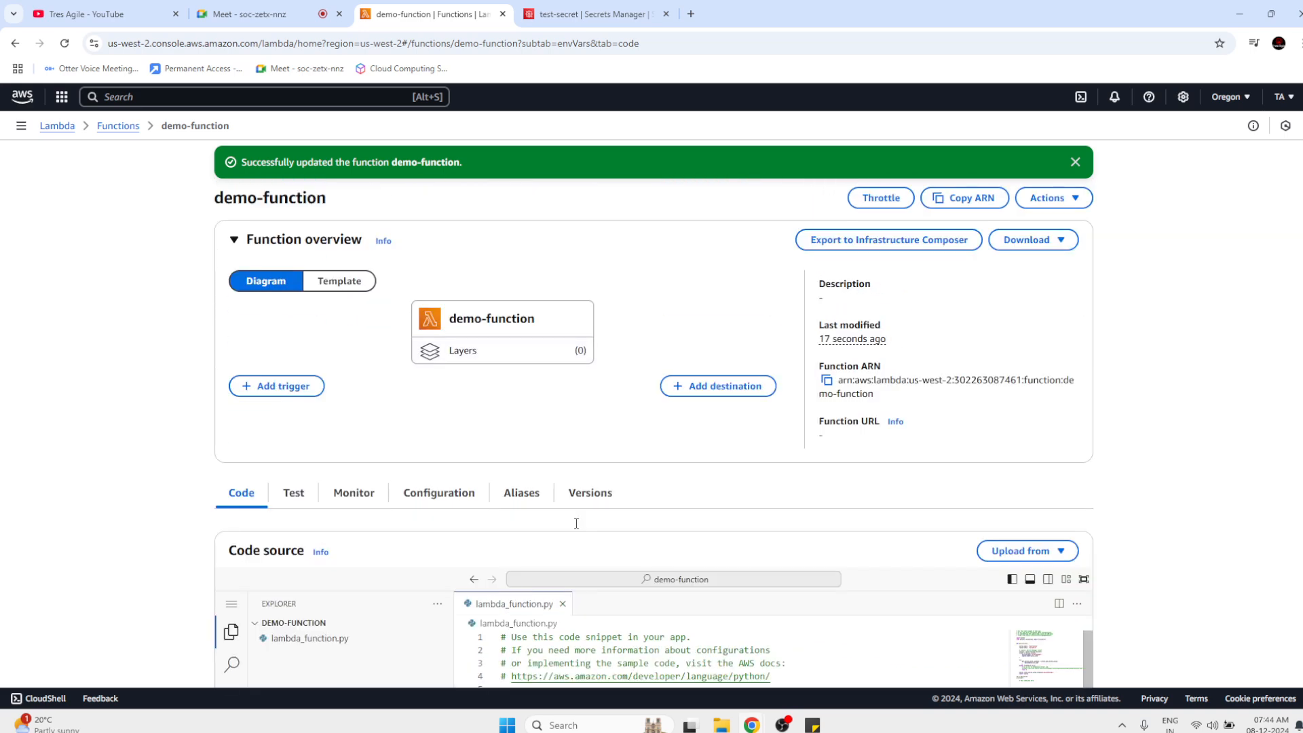
pyautogui.scroll(-2, 576, 524)
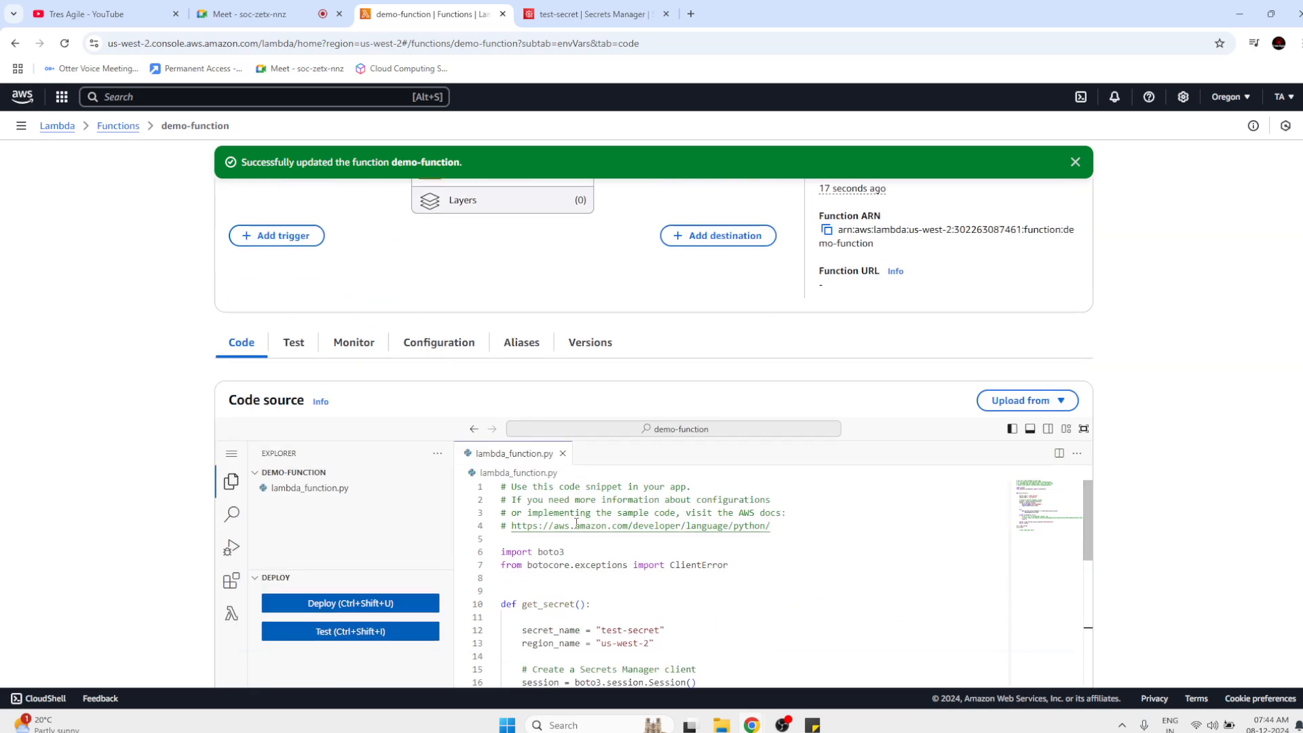
pyautogui.click(335, 492)
pyautogui.scroll(-1, 664, 585)
pyautogui.scroll(-6, 665, 585)
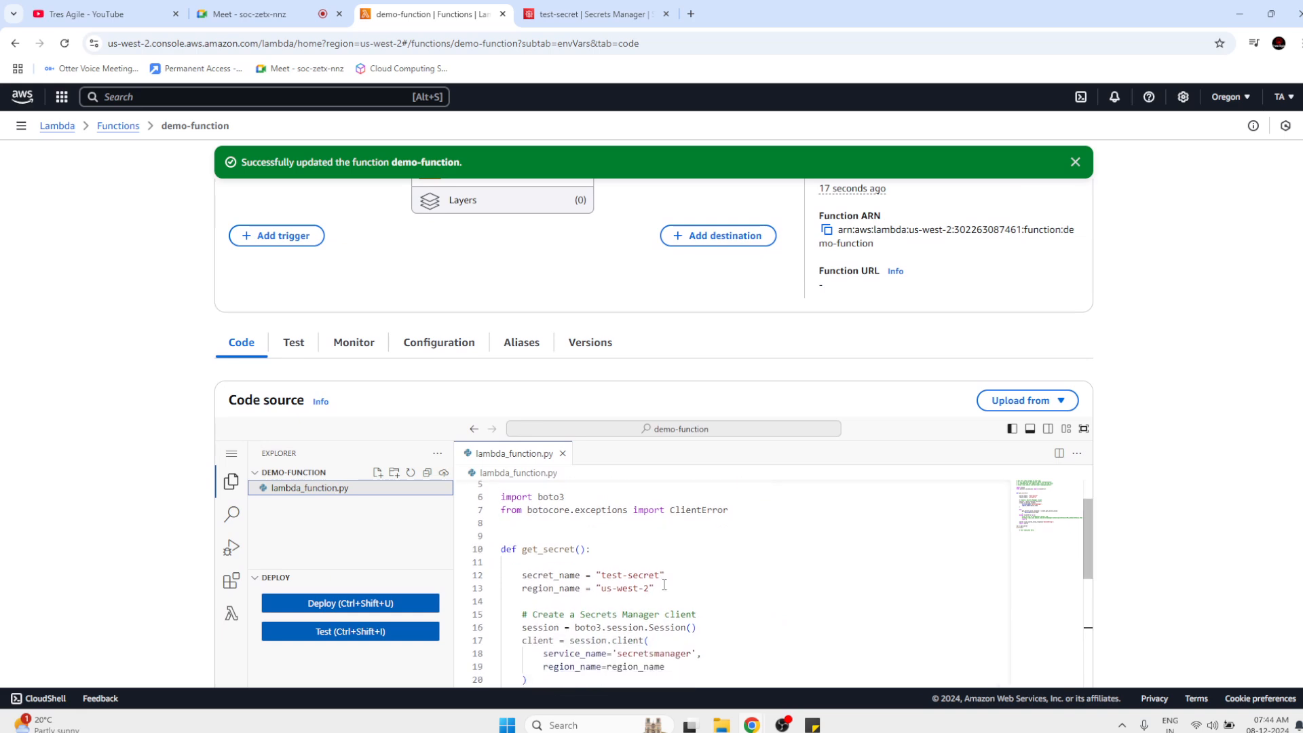
pyautogui.rightClick(601, 578)
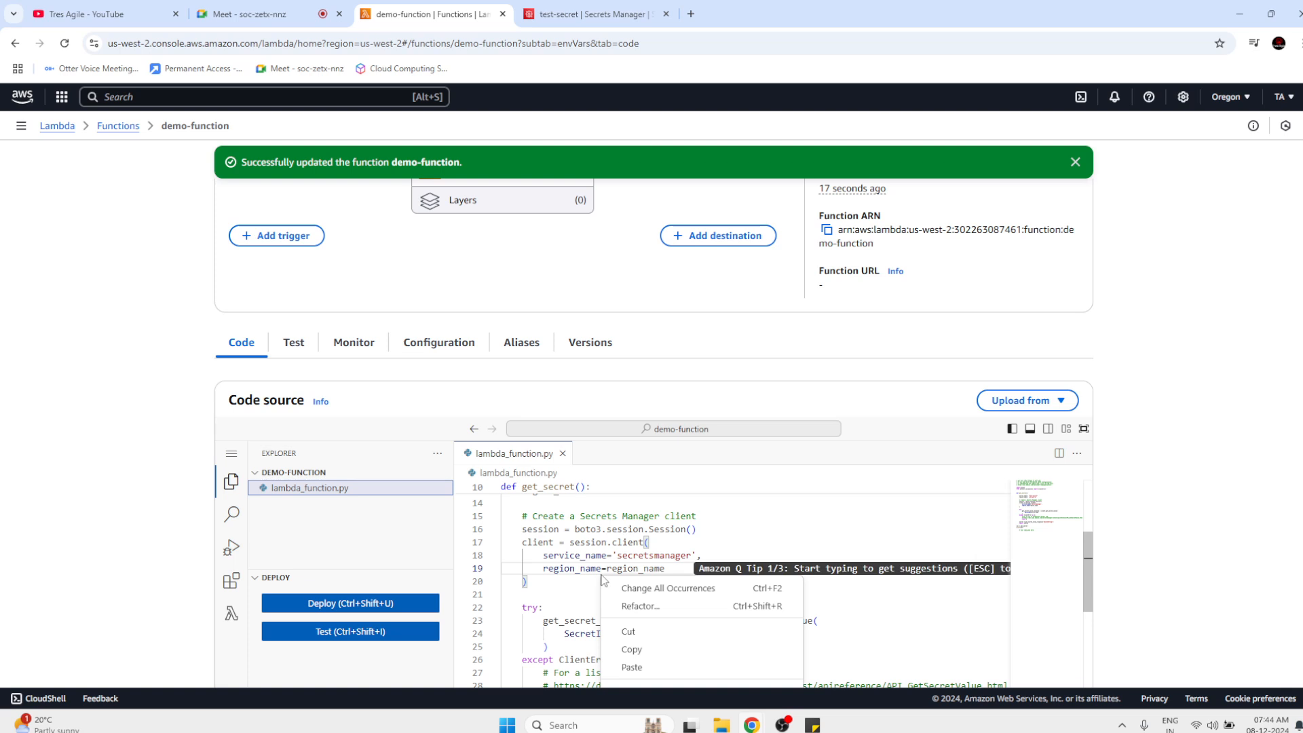
pyautogui.hotkey('ctrl', 'a')
pyautogui.click(602, 576)
pyautogui.scroll(-3, 602, 576)
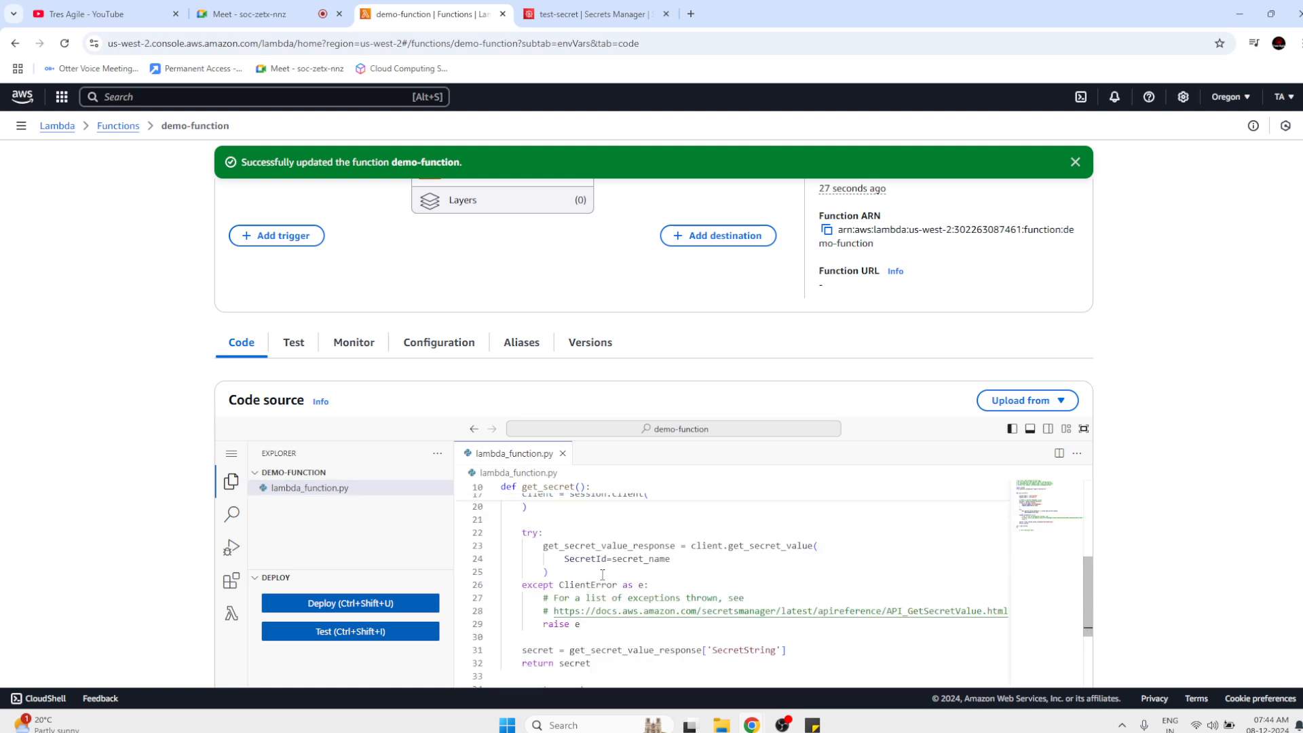
pyautogui.scroll(-4, 602, 575)
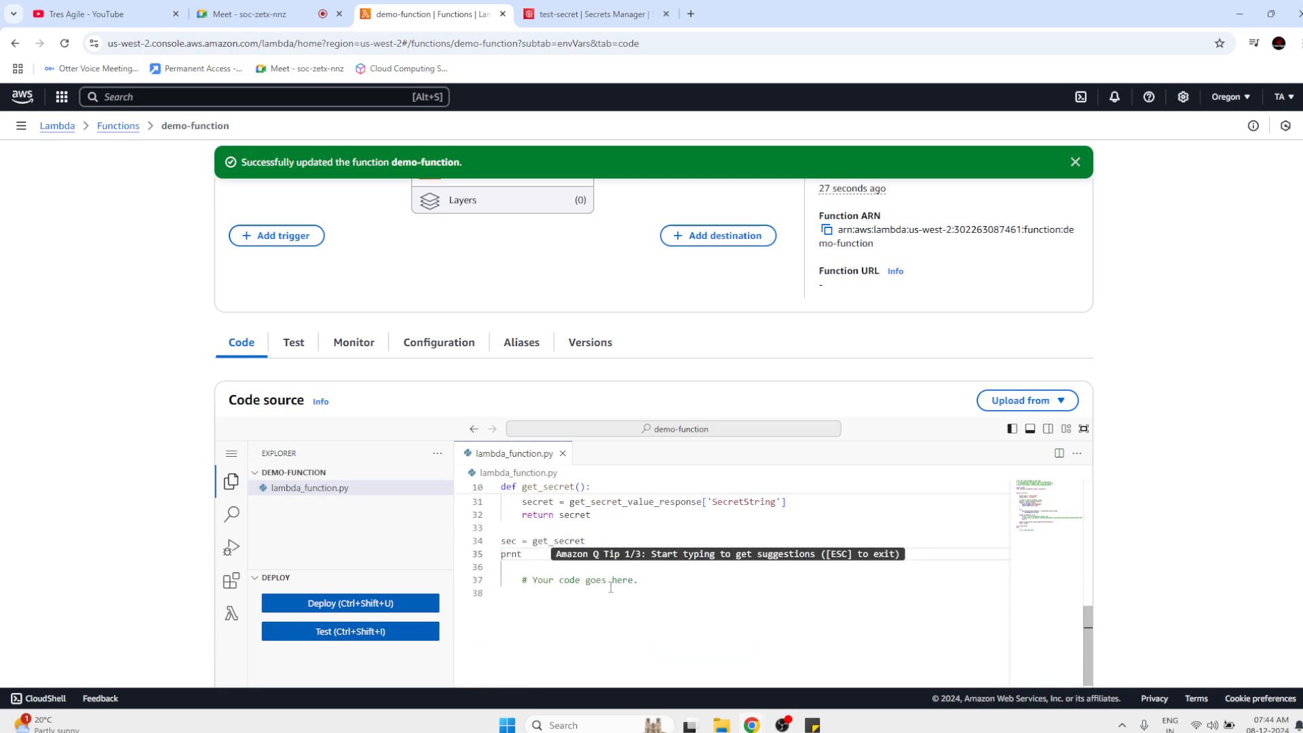
pyautogui.scroll(8, 610, 587)
pyautogui.scroll(-4, 739, 324)
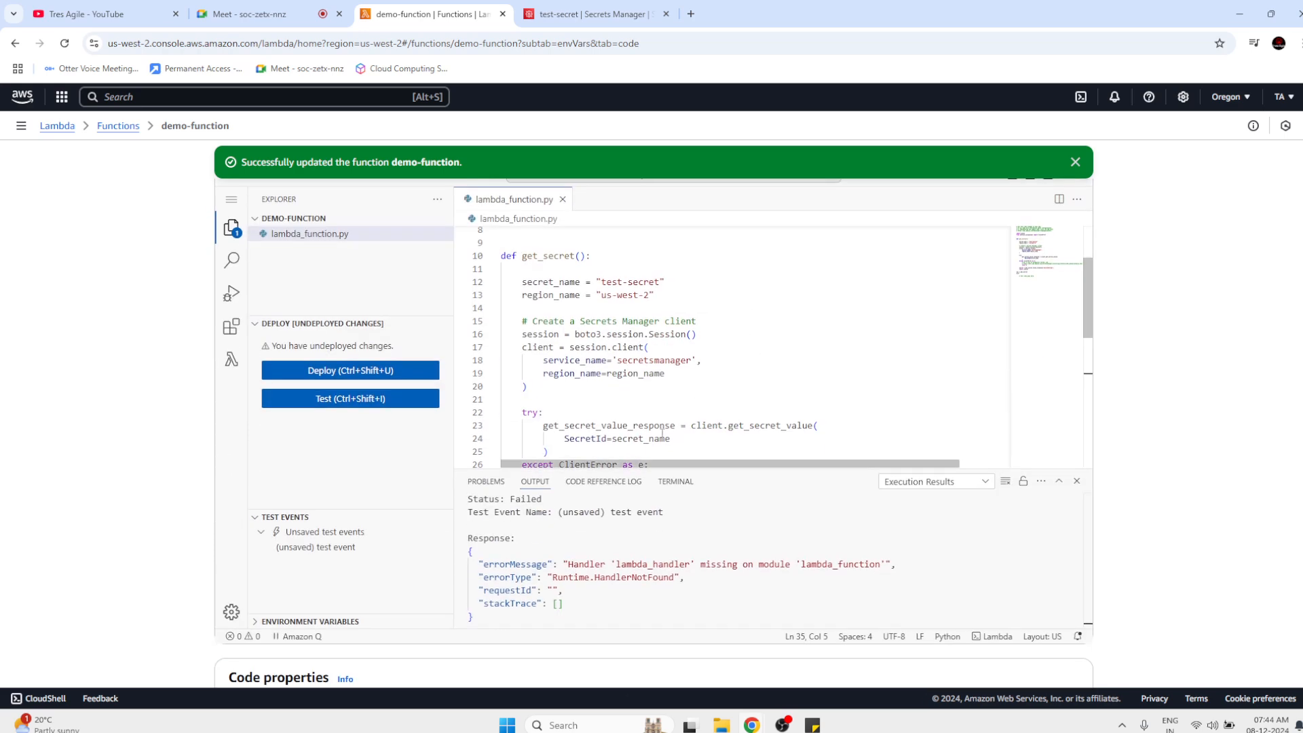
# Undo the added secret-fetching code back to the original lambda_handler template.
pyautogui.click(624, 415)
pyautogui.hotkey('ctrl', 'z')
pyautogui.hotkey('ctrl', 'z')
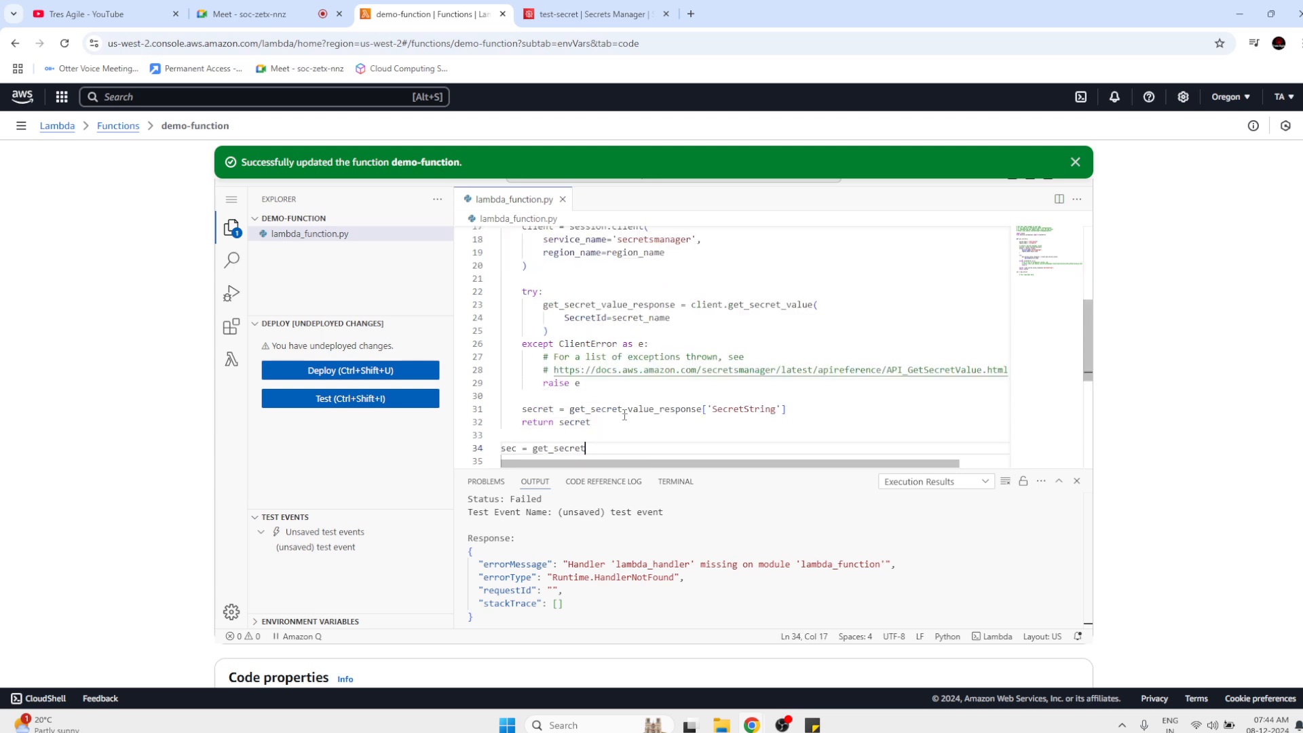
pyautogui.hotkey('ctrl', 'z')
pyautogui.hotkey('ctrl', 'z')
pyautogui.hotkey('ctrl', 'z')
pyautogui.hotkey('ctrl', 'z')
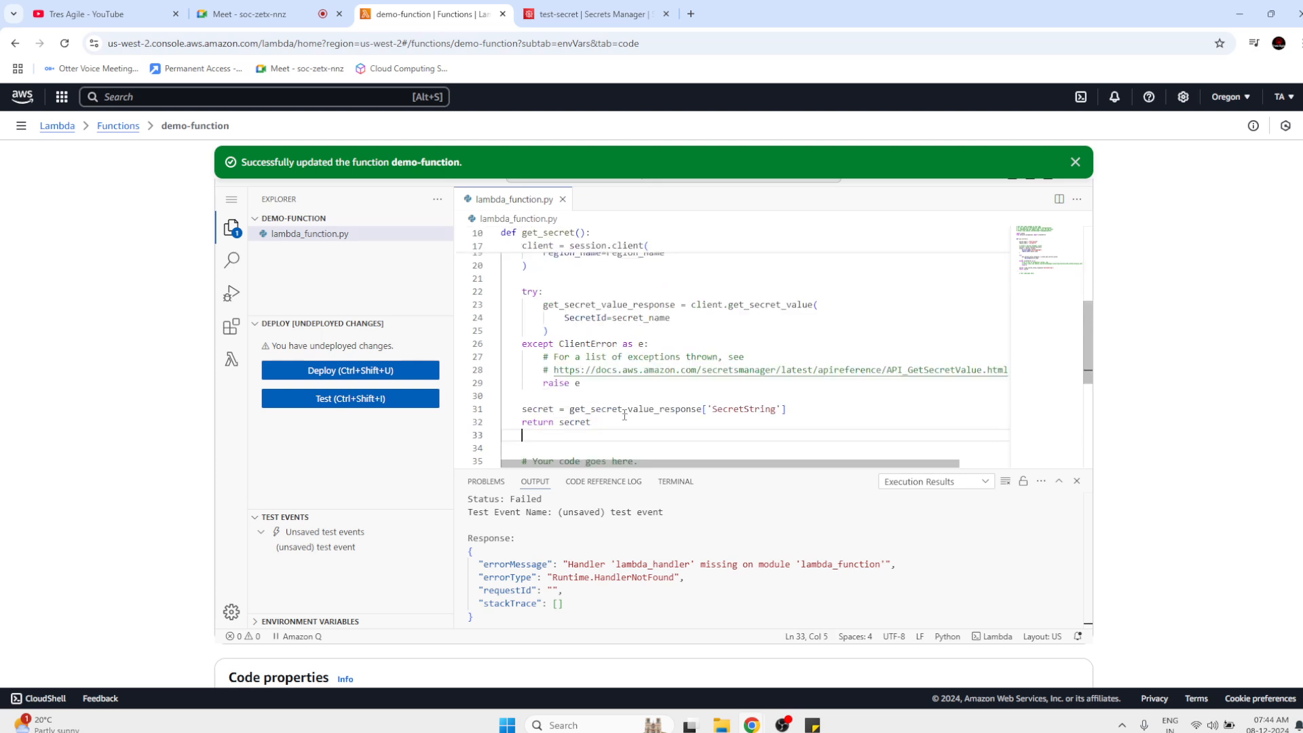
pyautogui.hotkey('ctrl', 'z')
pyautogui.hotkey('ctrl', 'z')
pyautogui.hotkey('ctrl', 'z')
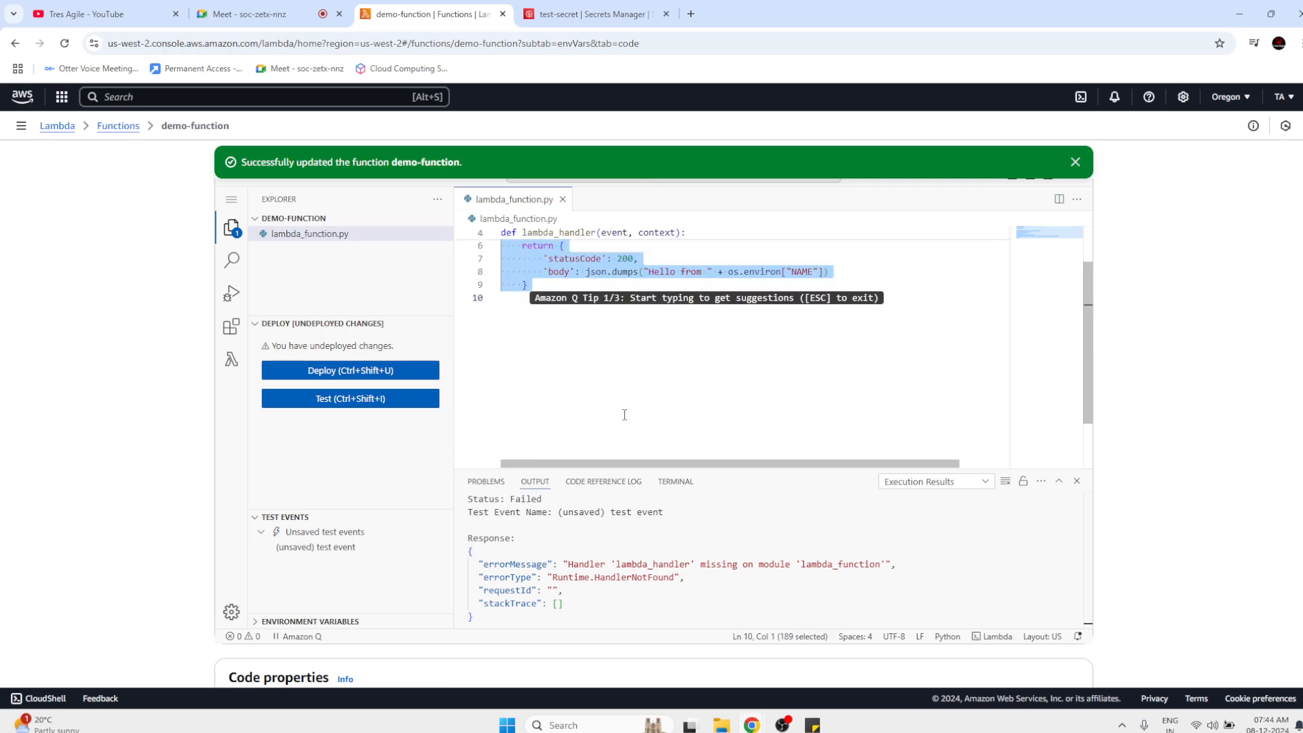
pyautogui.scroll(3, 625, 419)
pyautogui.click(624, 432)
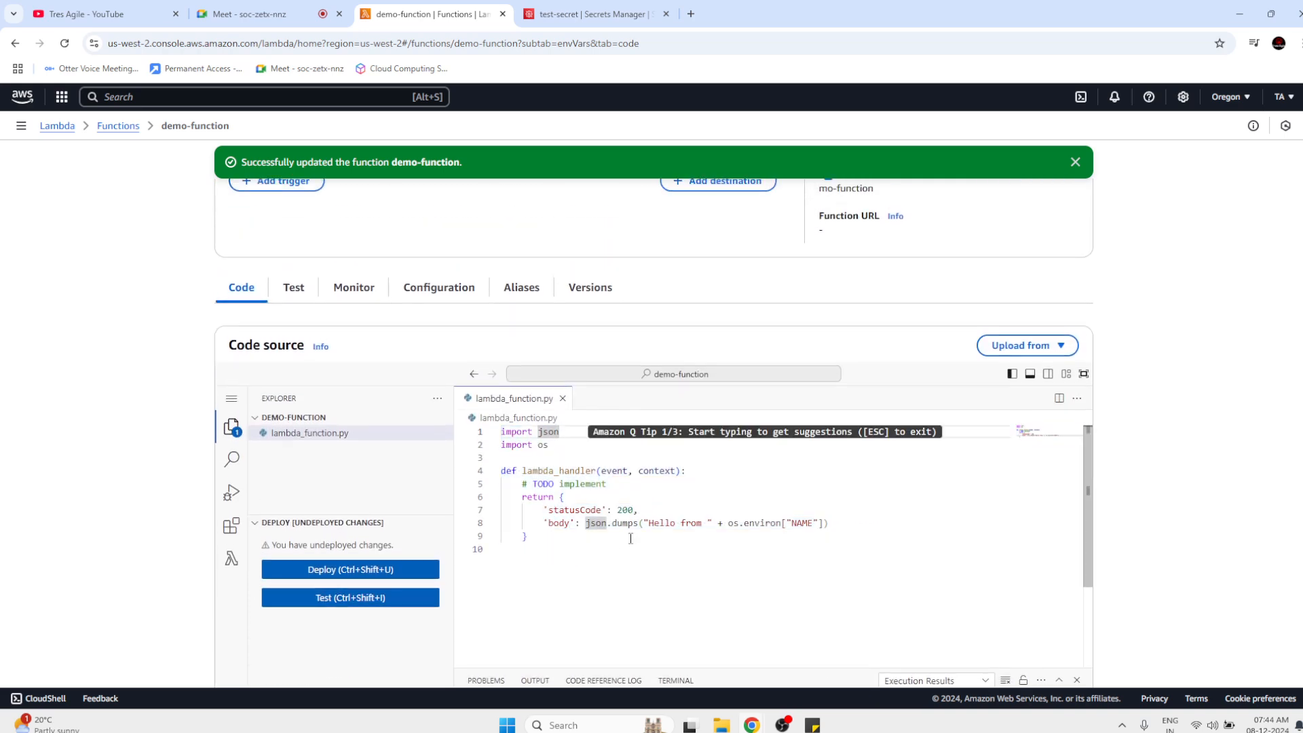
pyautogui.scroll(-1, 587, 572)
pyautogui.scroll(1, 588, 572)
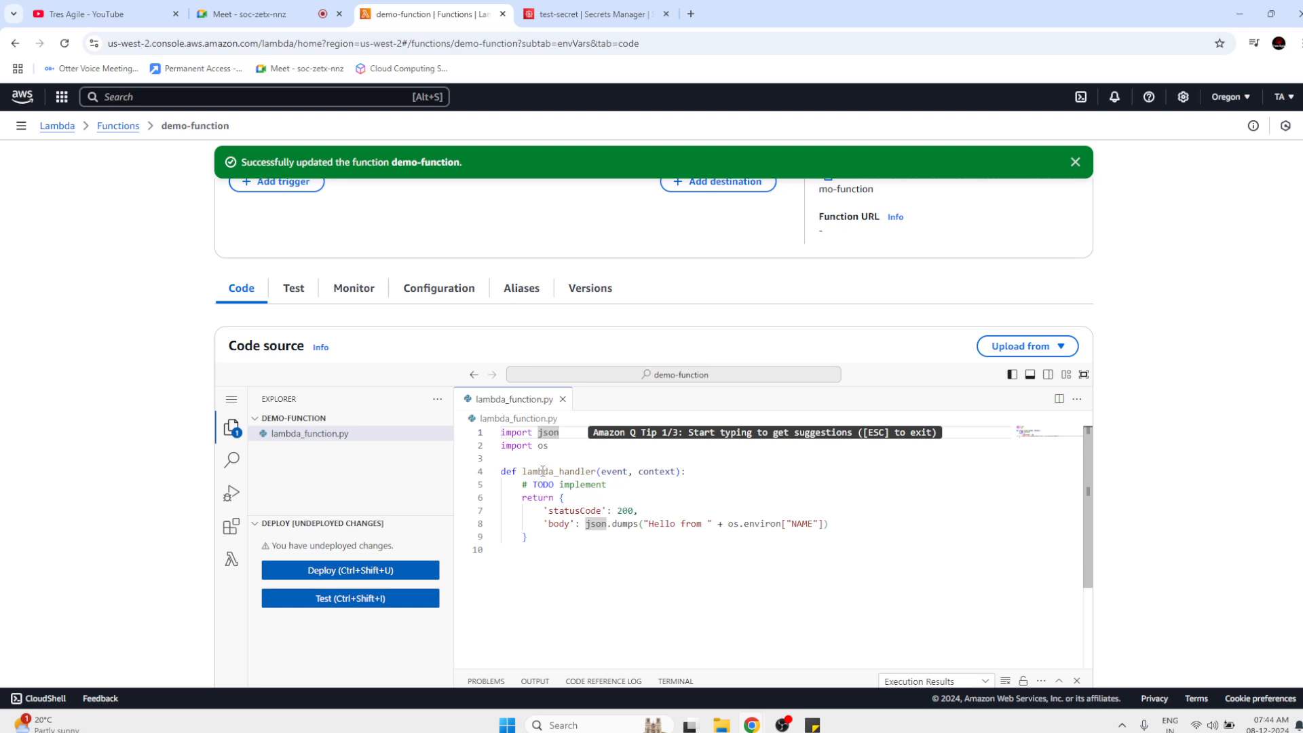
# Select the lambda_handler body on lines 5–9 and start a Windows search.
pyautogui.doubleClick(542, 470)
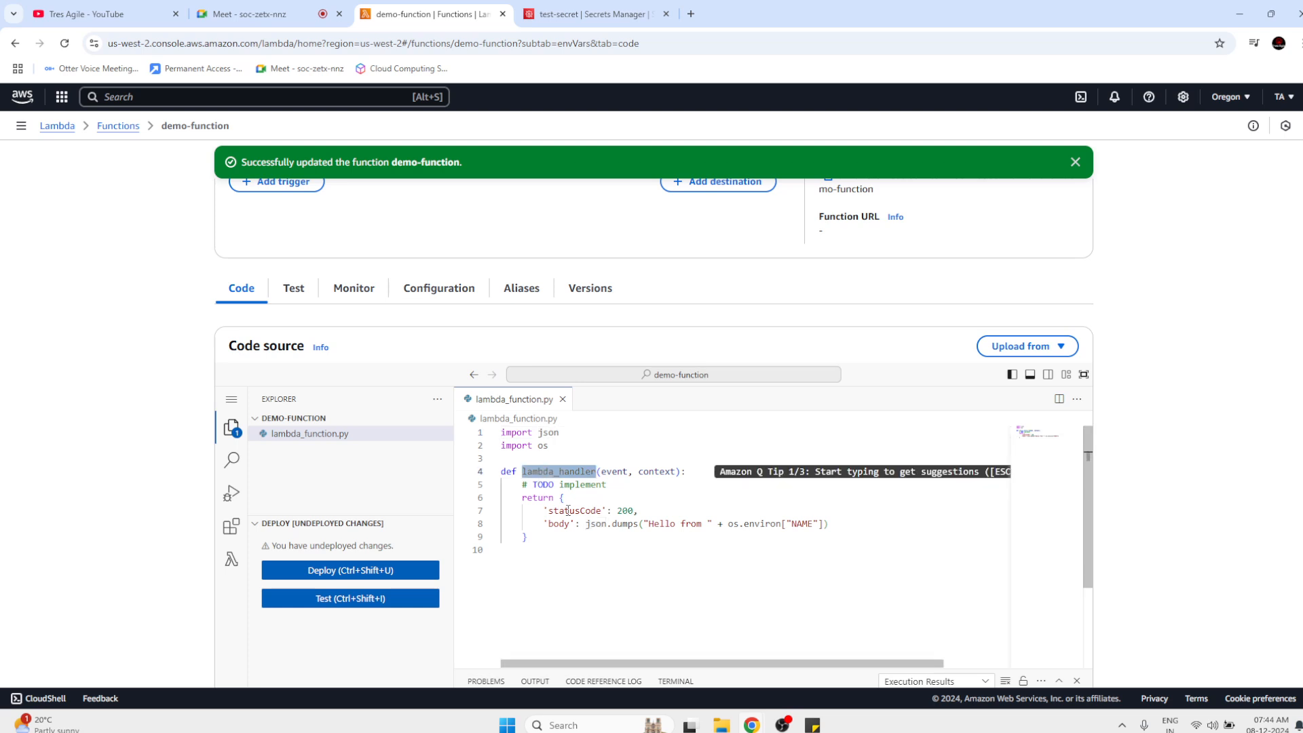
pyautogui.click(542, 541)
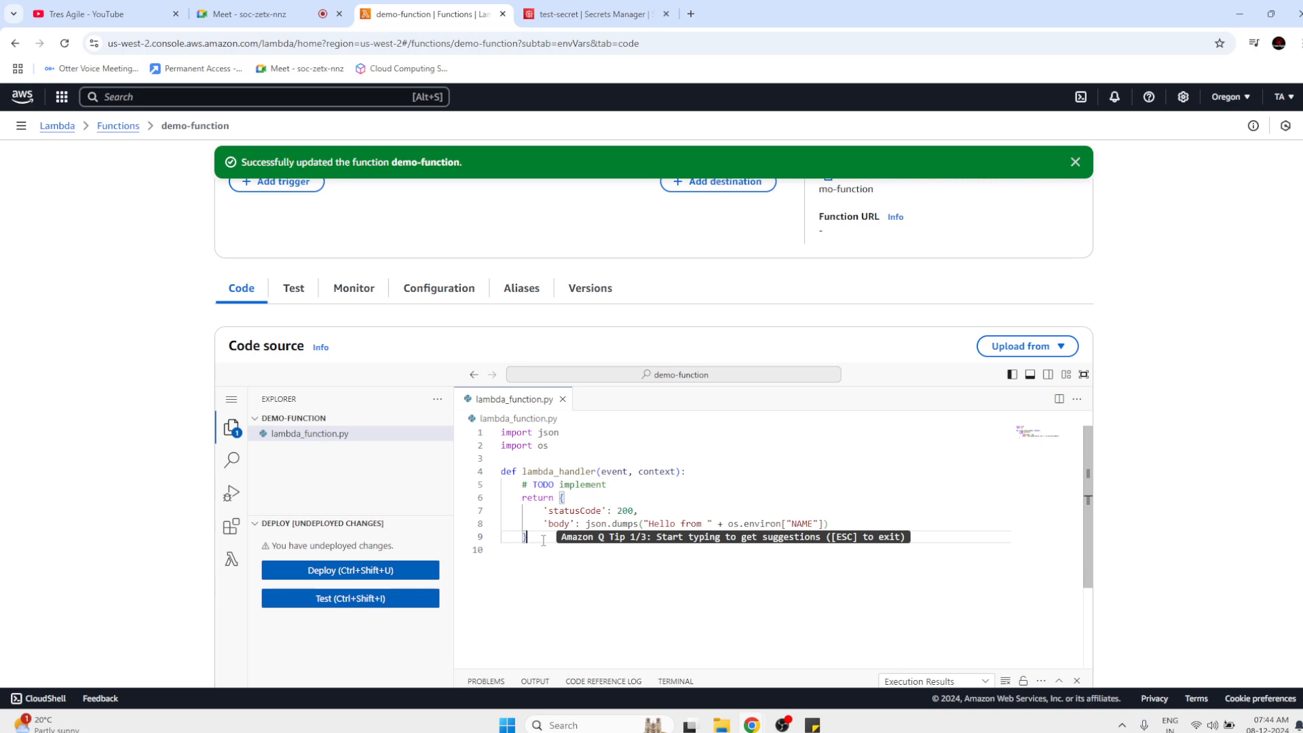
pyautogui.moveTo(543, 541); pyautogui.dragTo(469, 484)
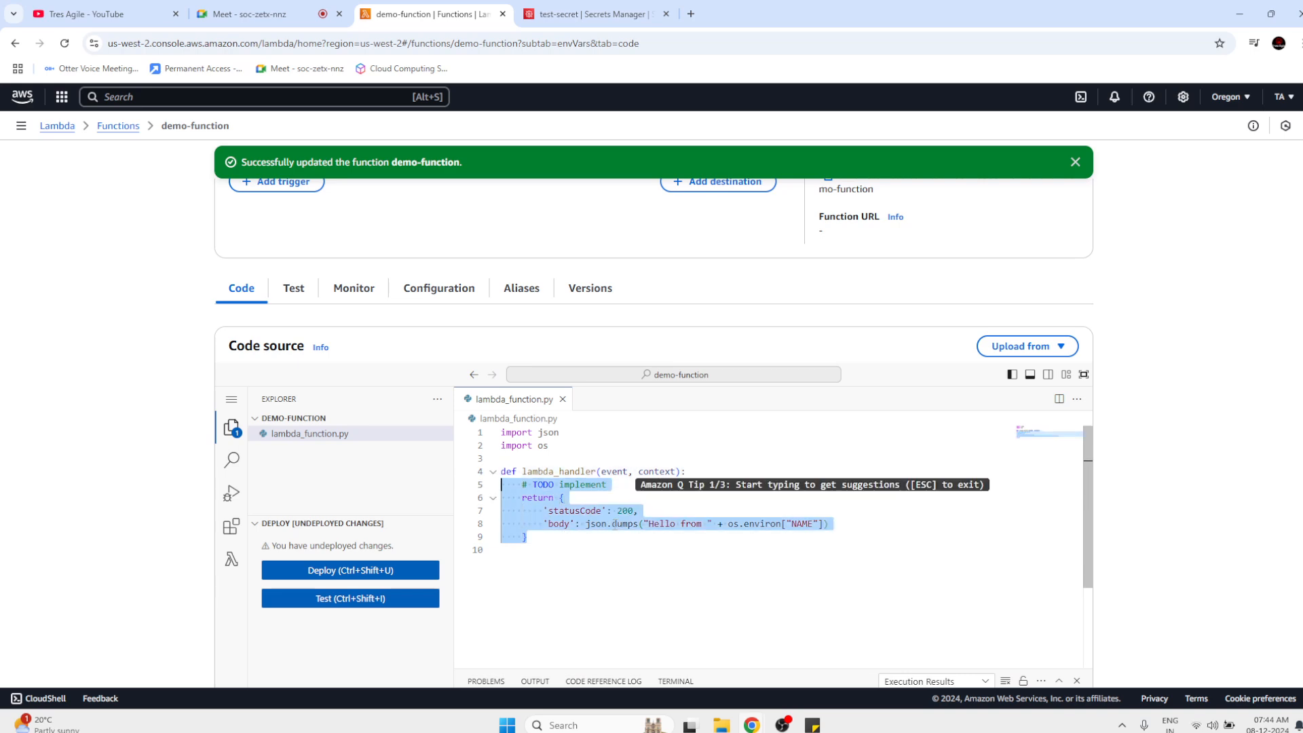
pyautogui.click(599, 725)
# Open Notepad and copy the get_secret code body from the snippet.
pyautogui.write('n')
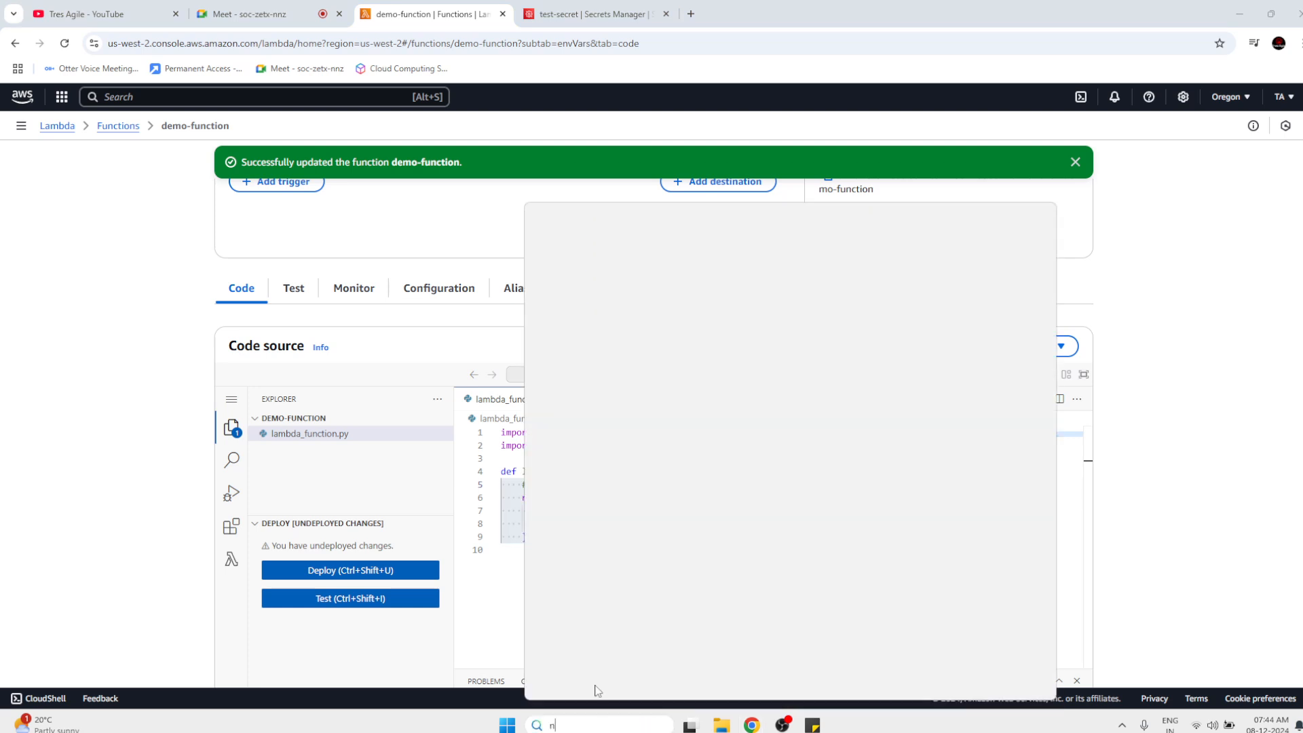
pyautogui.click(602, 299)
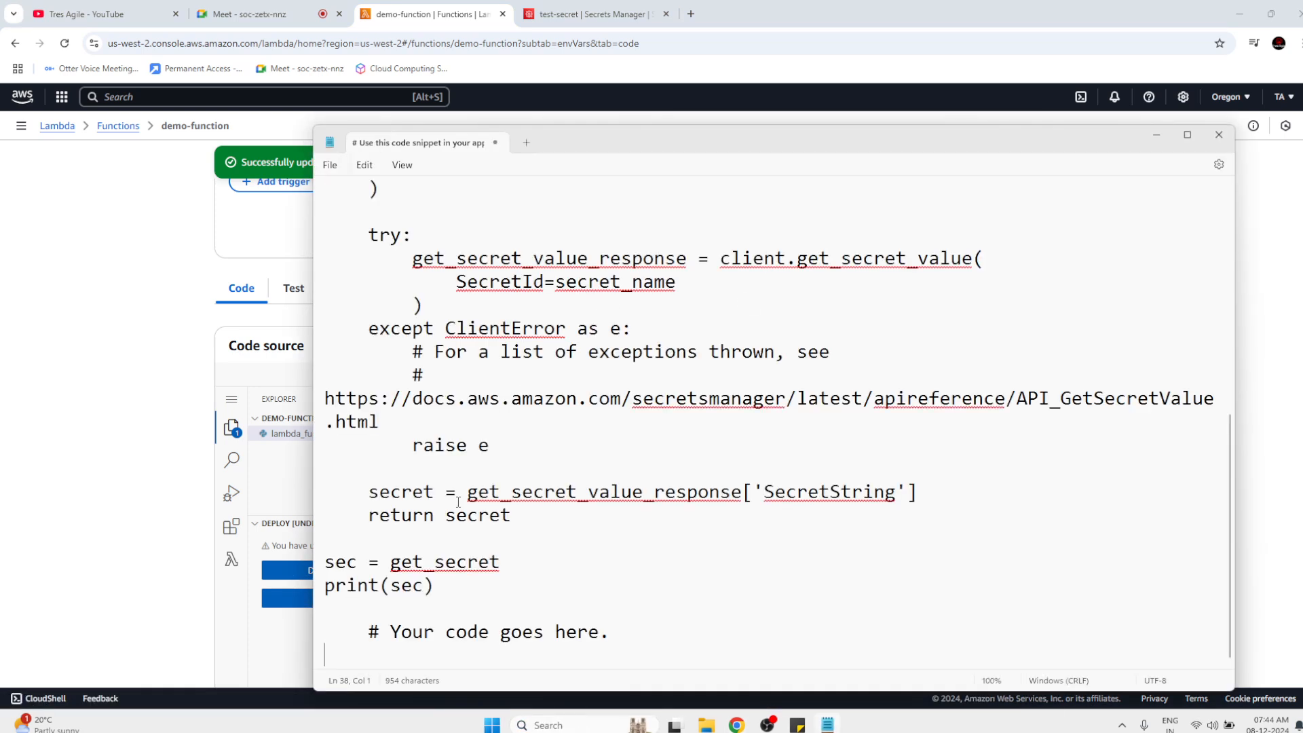
pyautogui.moveTo(434, 575); pyautogui.dragTo(265, 444)
pyautogui.hotkey('ctrl', 'c')
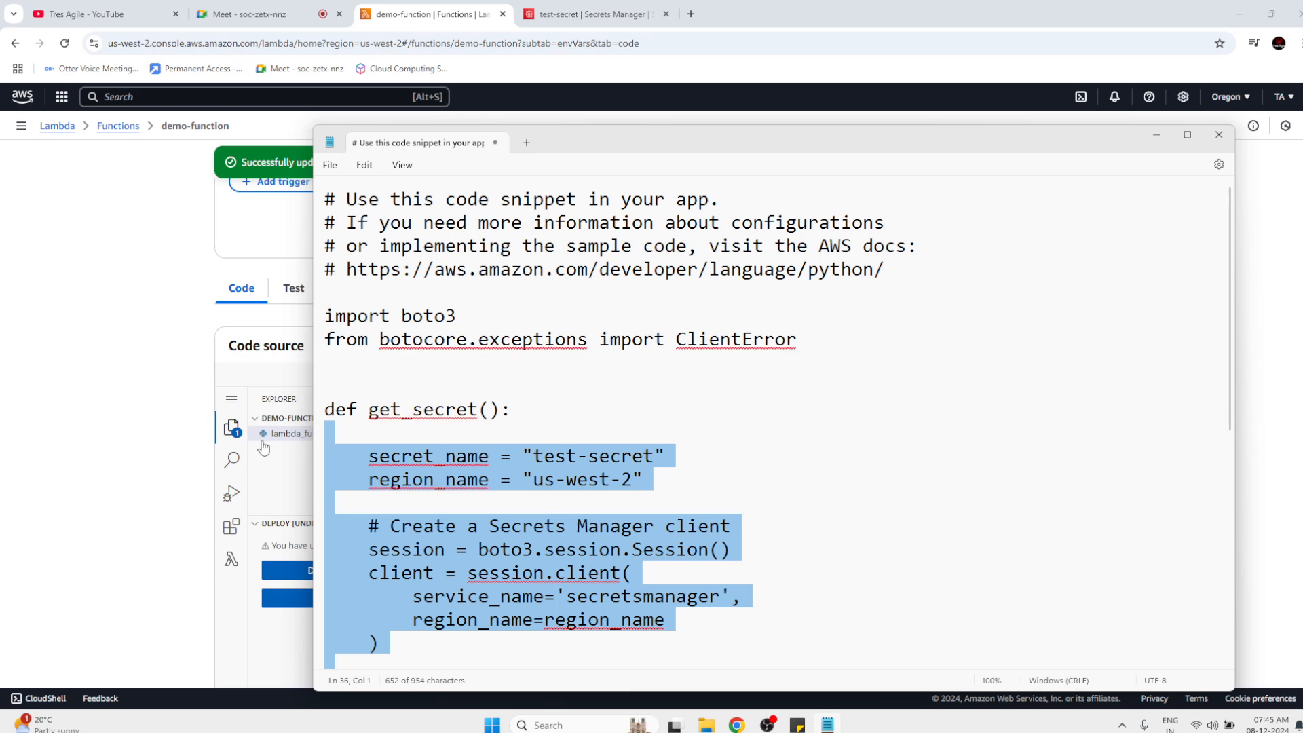
# Paste the get_secret body over handler lines 5–9, then copy the boto3 and ClientError imports.
pyautogui.click(151, 542)
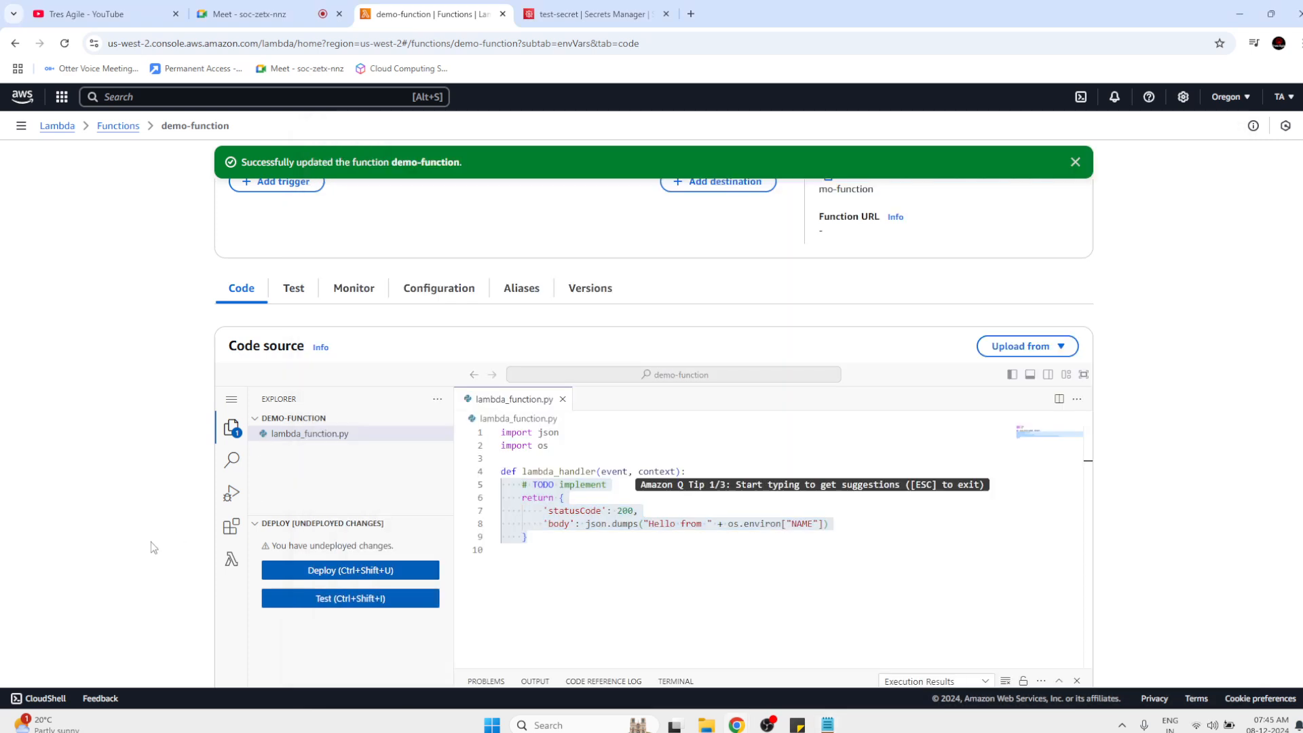
pyautogui.click(537, 541)
pyautogui.moveTo(537, 541); pyautogui.dragTo(471, 488)
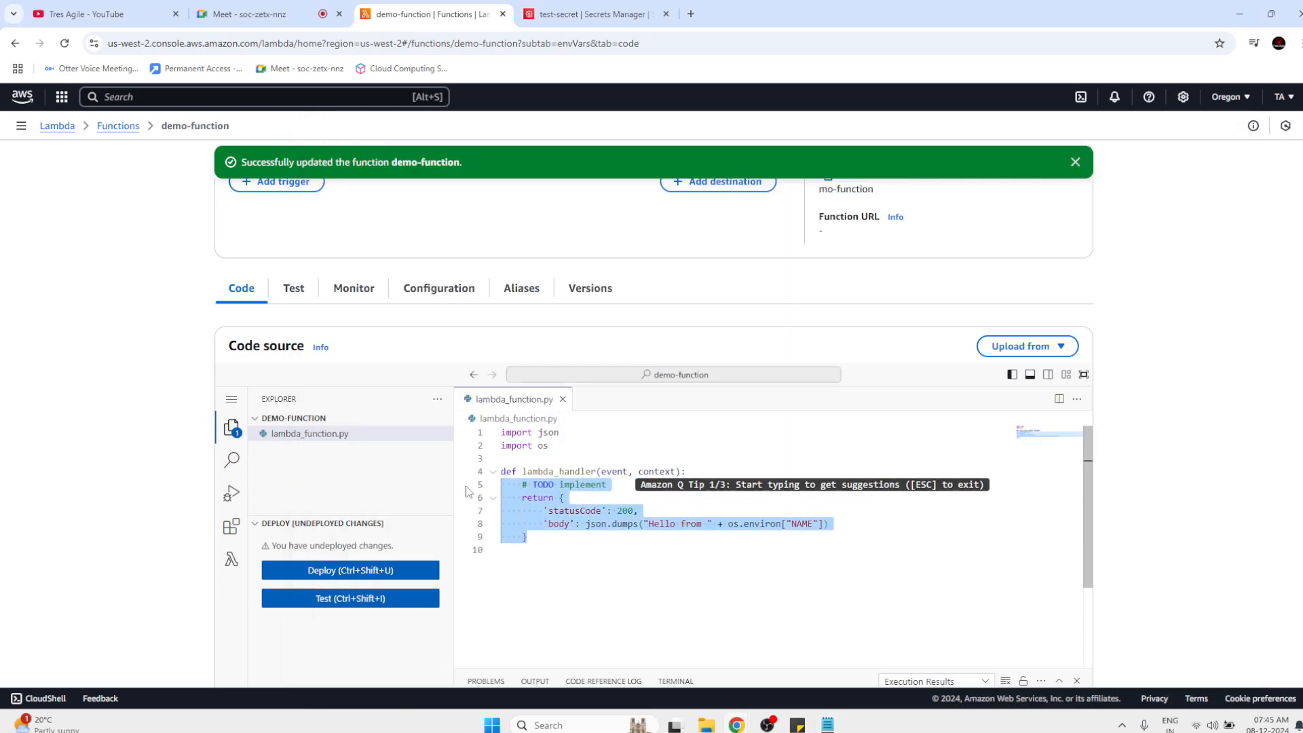
pyautogui.hotkey('ctrl', 'v')
pyautogui.scroll(5, 602, 544)
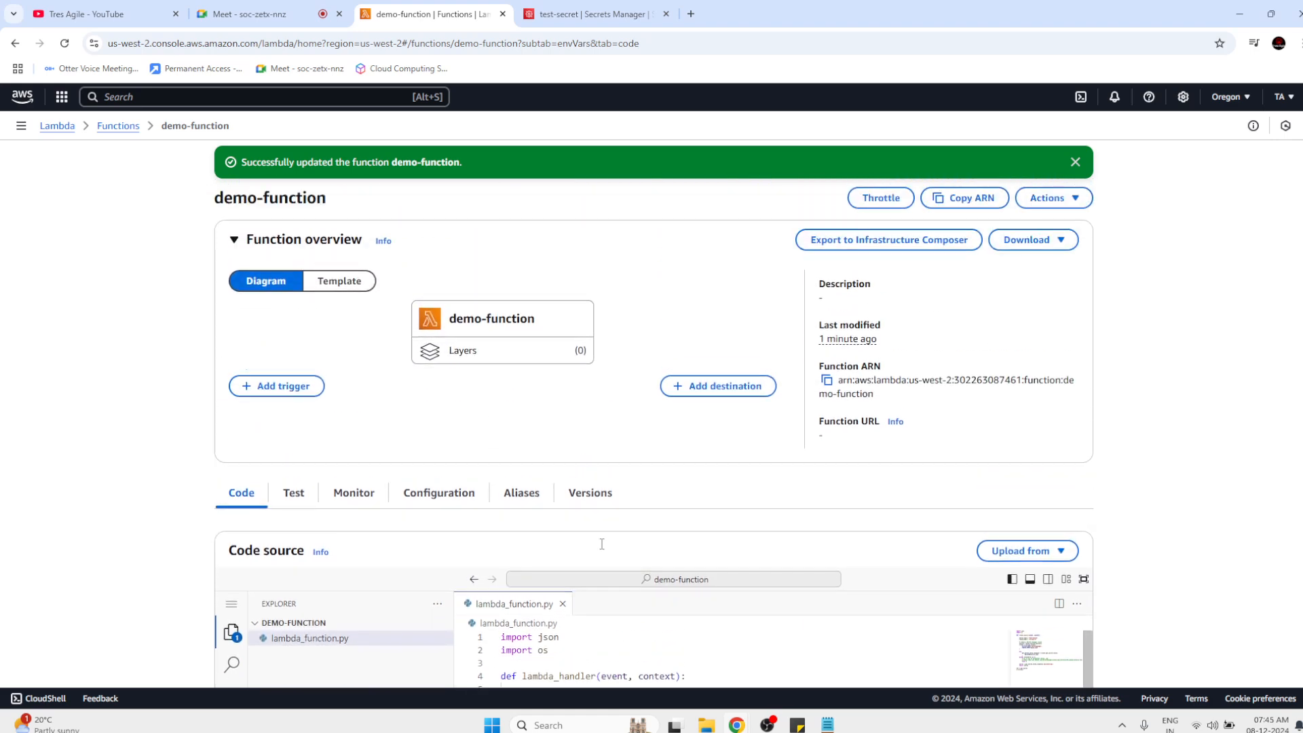
pyautogui.hotkey('alt', 'Tab')
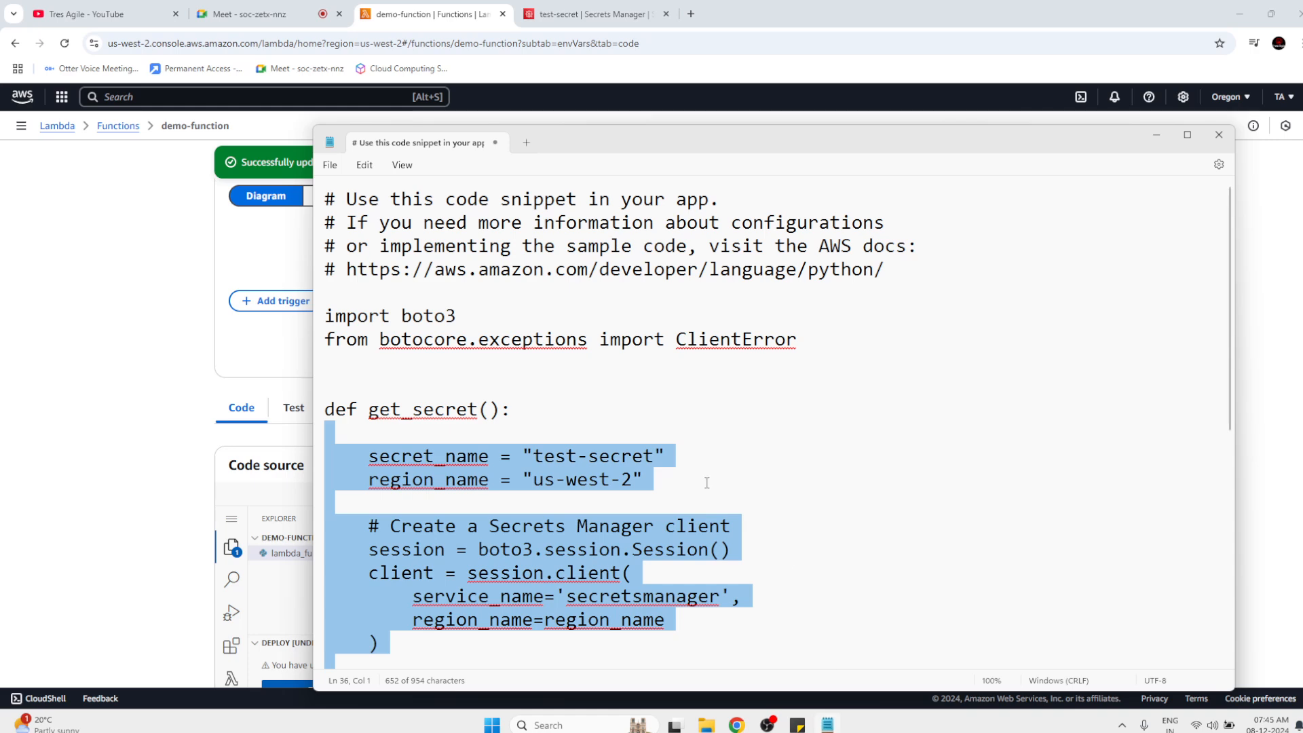
pyautogui.moveTo(822, 346); pyautogui.dragTo(320, 313)
pyautogui.hotkey('ctrl', 'c')
# Paste the boto3 and ClientError import lines right after 'import os'.
pyautogui.click(139, 394)
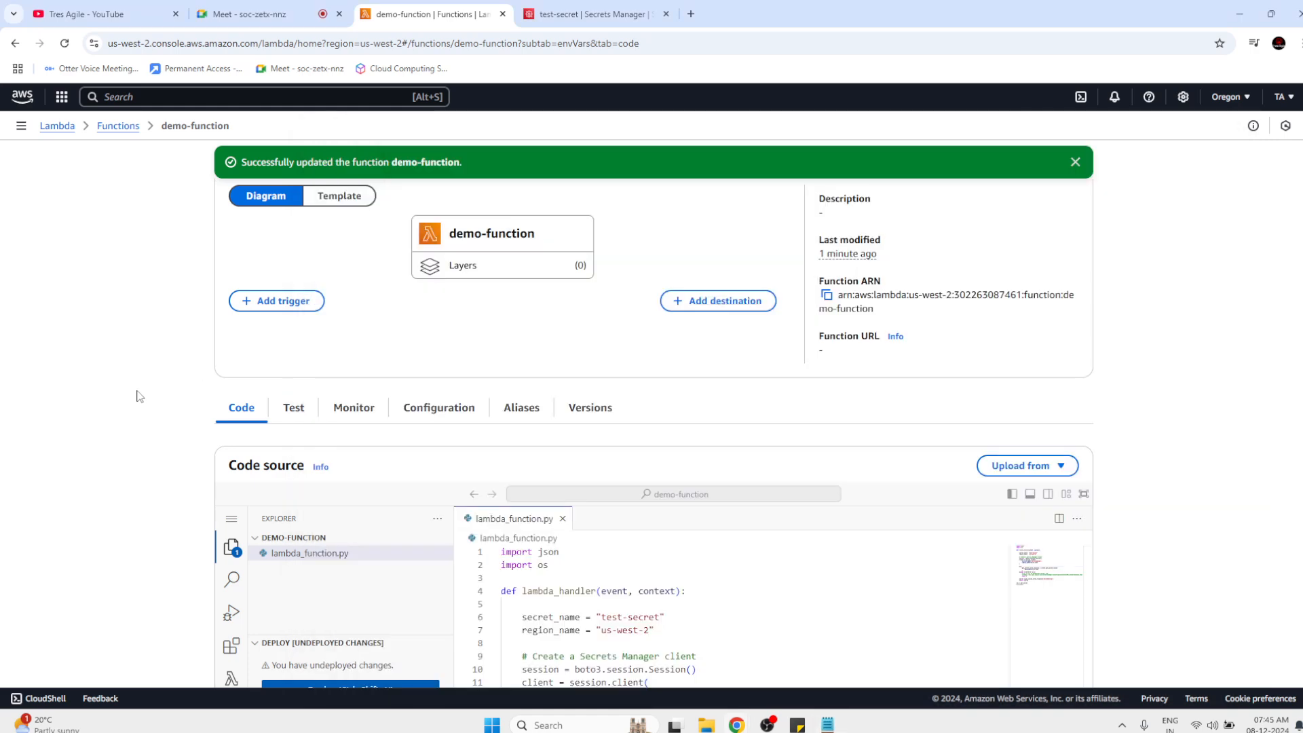
pyautogui.scroll(-3, 165, 393)
pyautogui.click(578, 405)
pyautogui.press('Return')
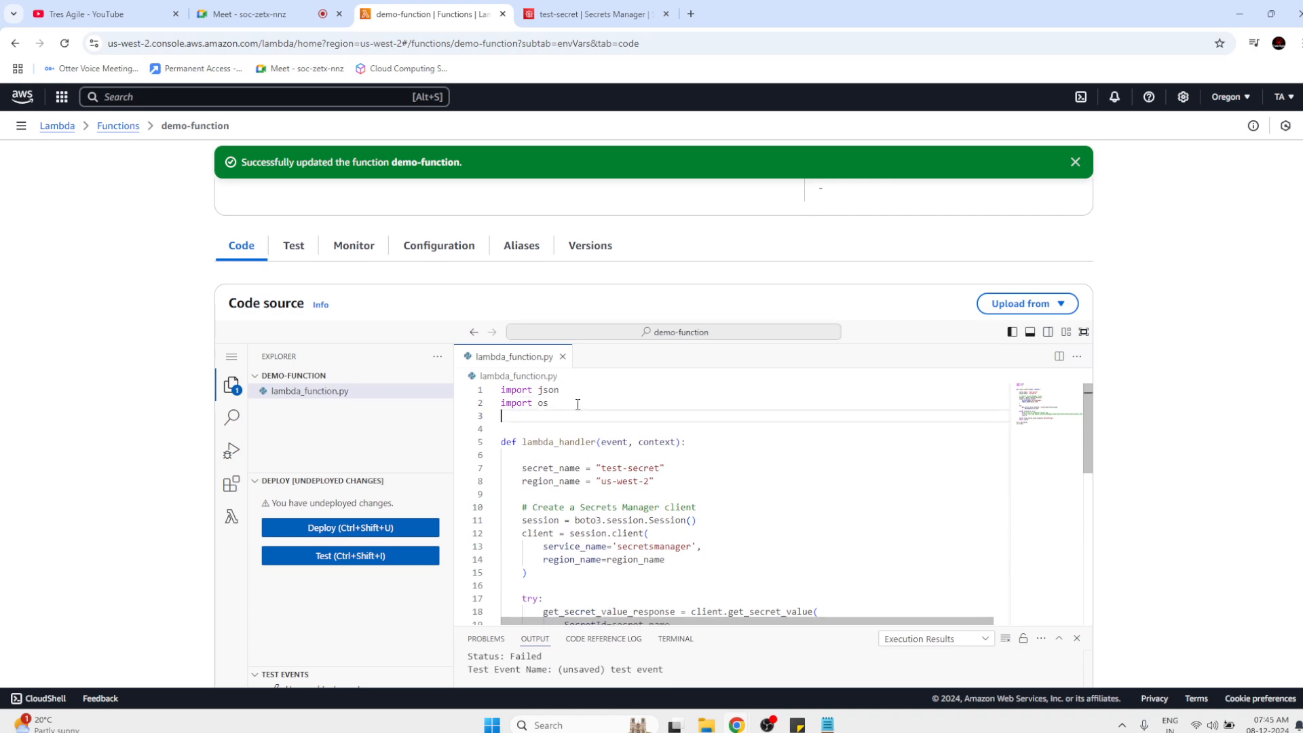
pyautogui.hotkey('ctrl', 'v')
# Deploy and test with the unsaved event, getting a 'get_secret' NameError.
pyautogui.scroll(-3, 578, 434)
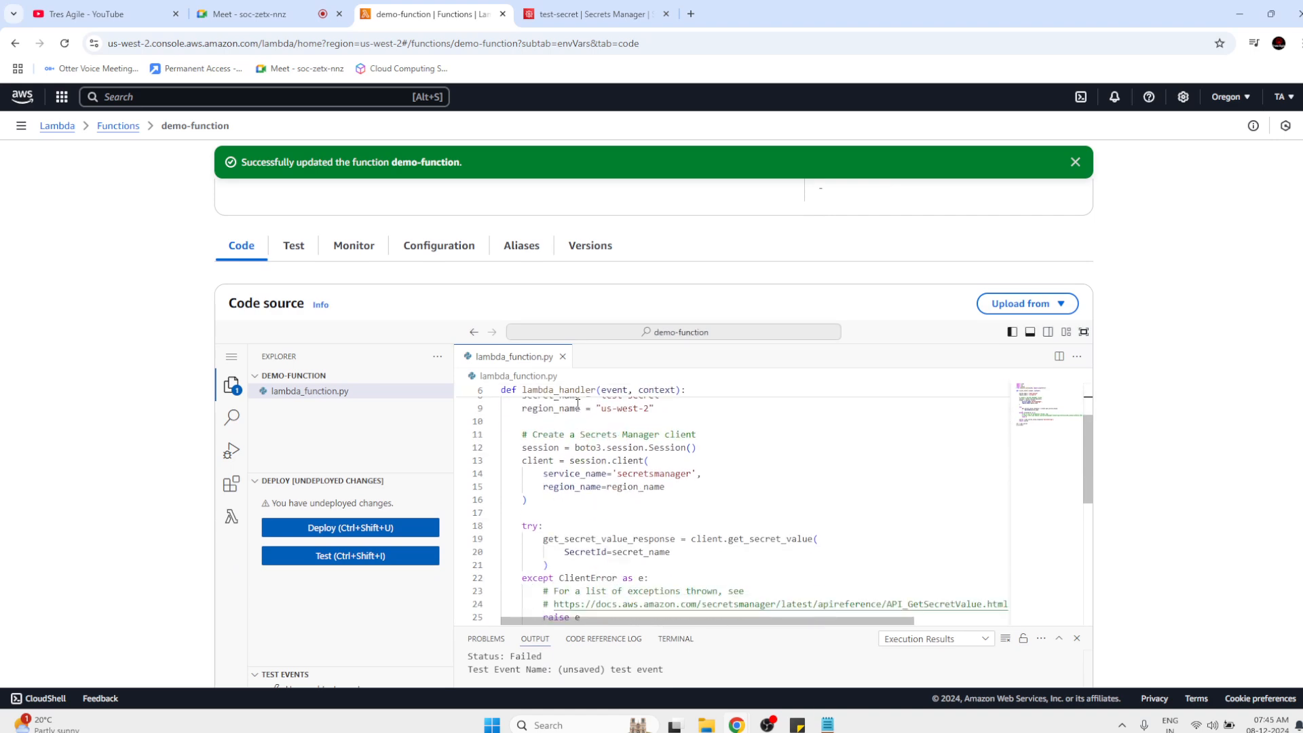
pyautogui.click(353, 530)
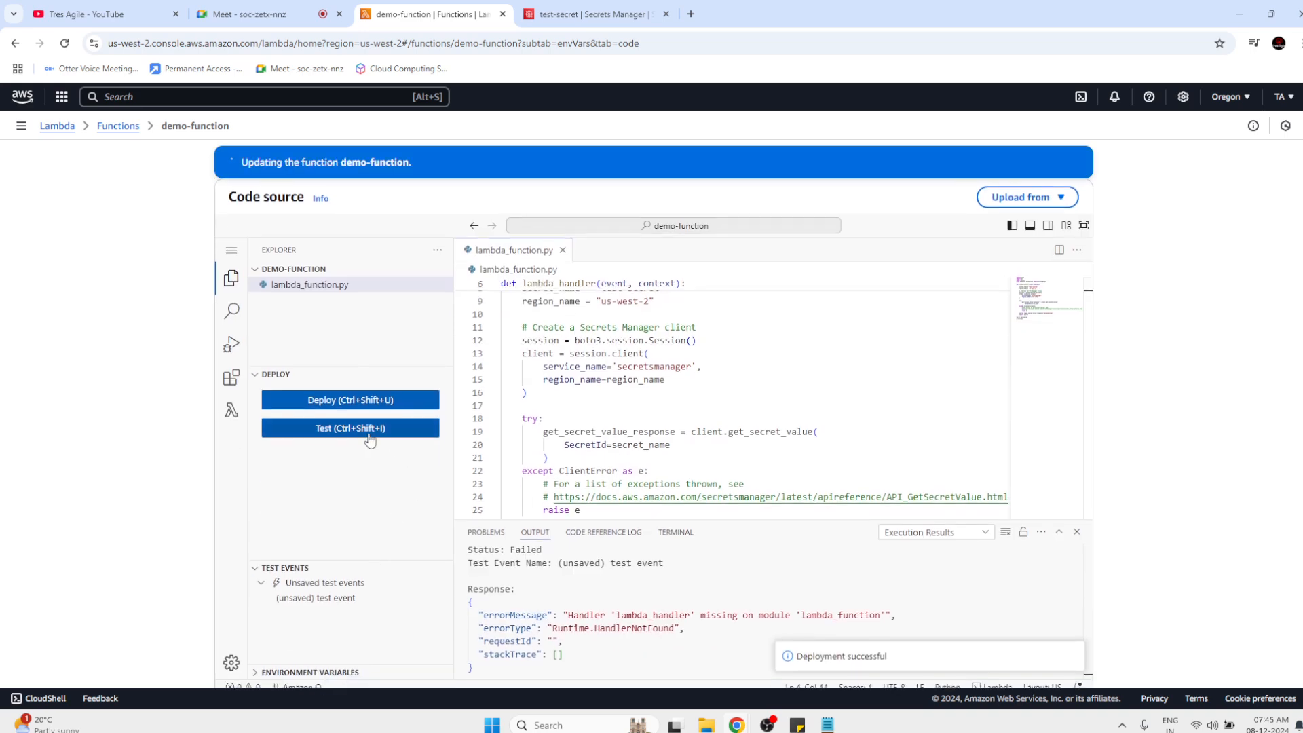
pyautogui.click(367, 434)
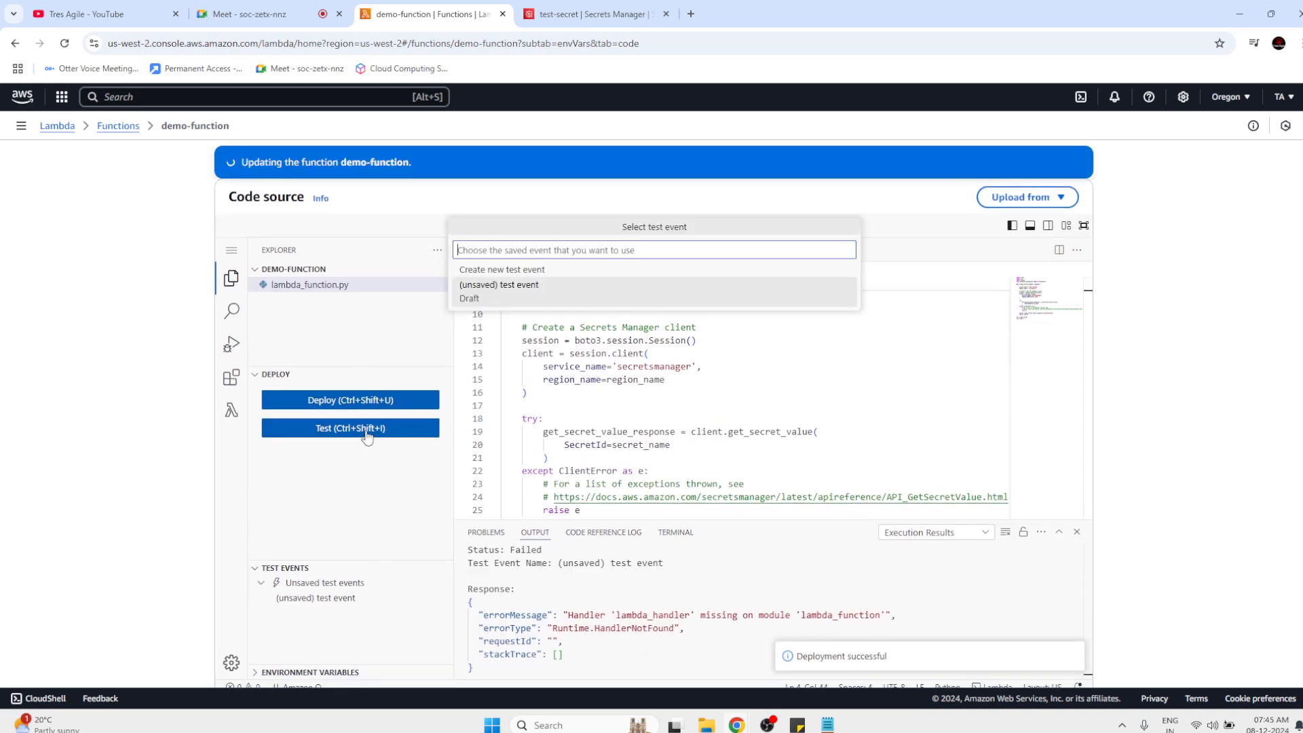
pyautogui.click(554, 290)
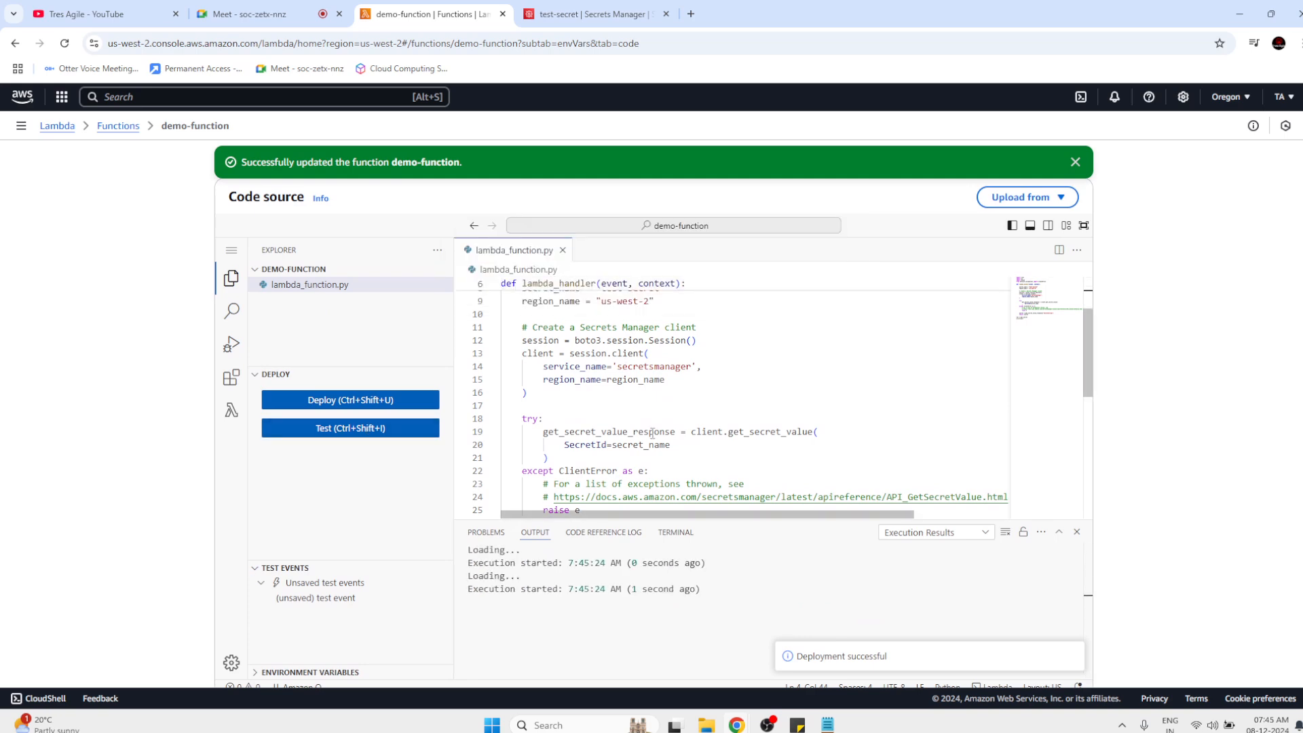
pyautogui.scroll(-1, 717, 468)
pyautogui.scroll(-2, 760, 581)
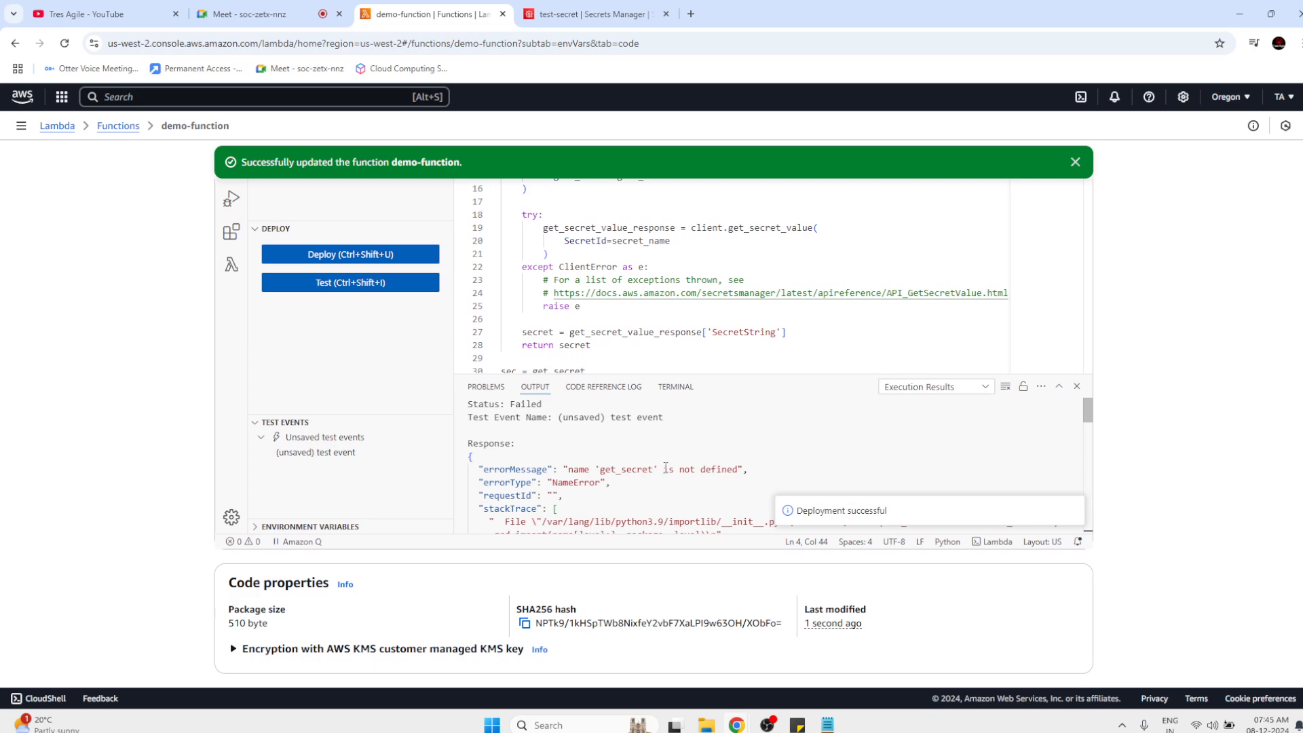
# Replace get_secret on line 30 with lambda_handler and deploy the fix.
pyautogui.scroll(-5, 666, 468)
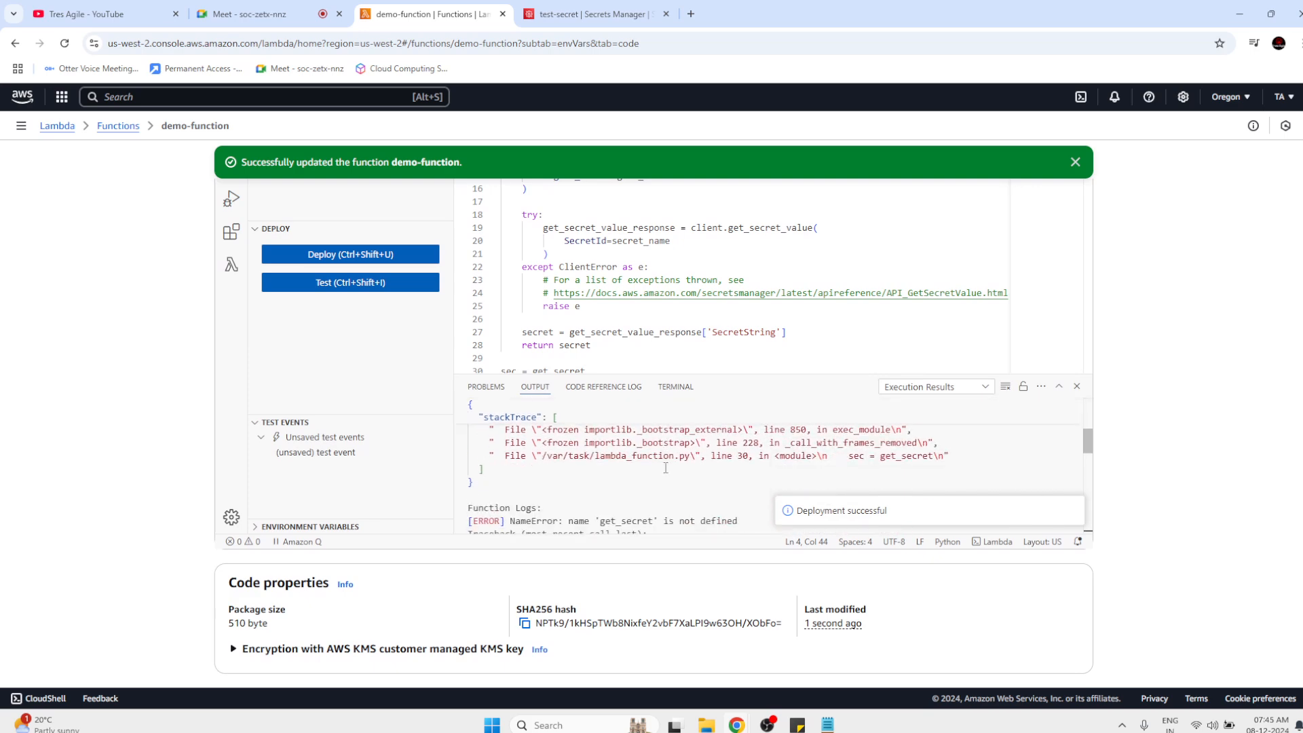
pyautogui.scroll(-3, 666, 468)
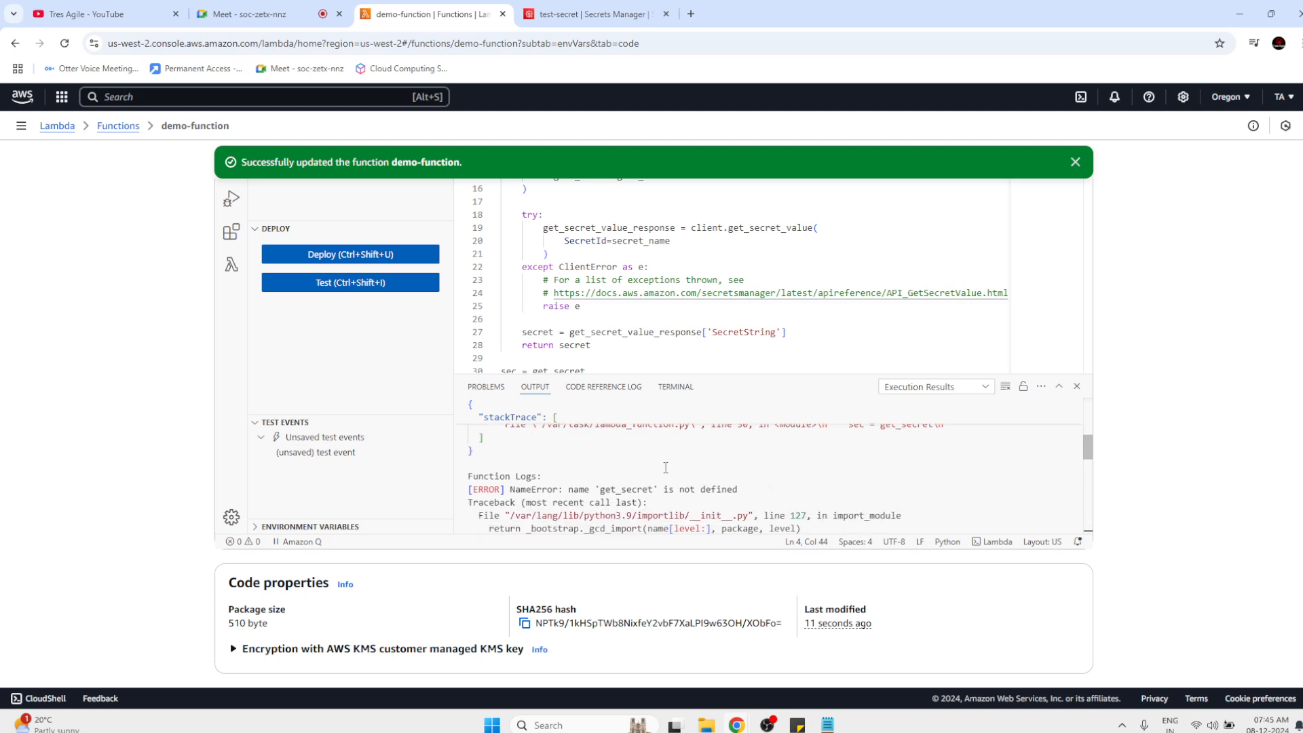
pyautogui.scroll(-2, 666, 467)
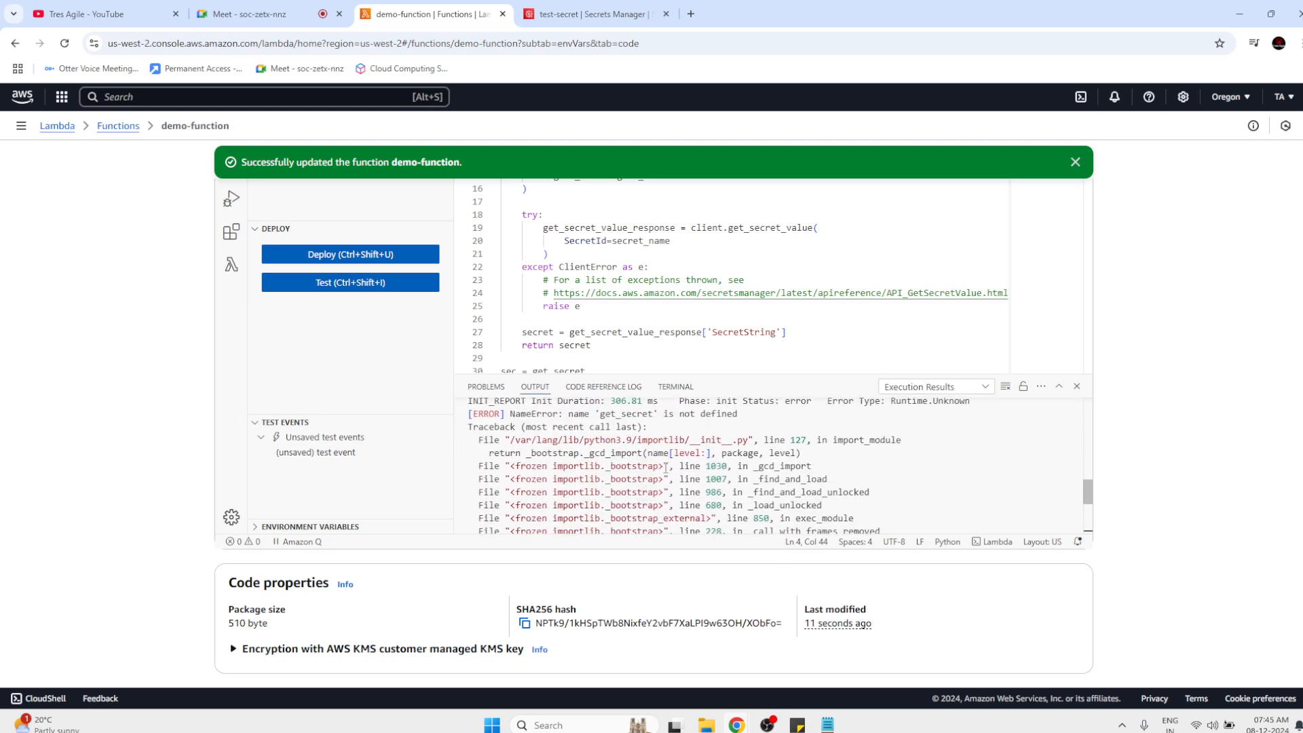
pyautogui.scroll(-4, 665, 468)
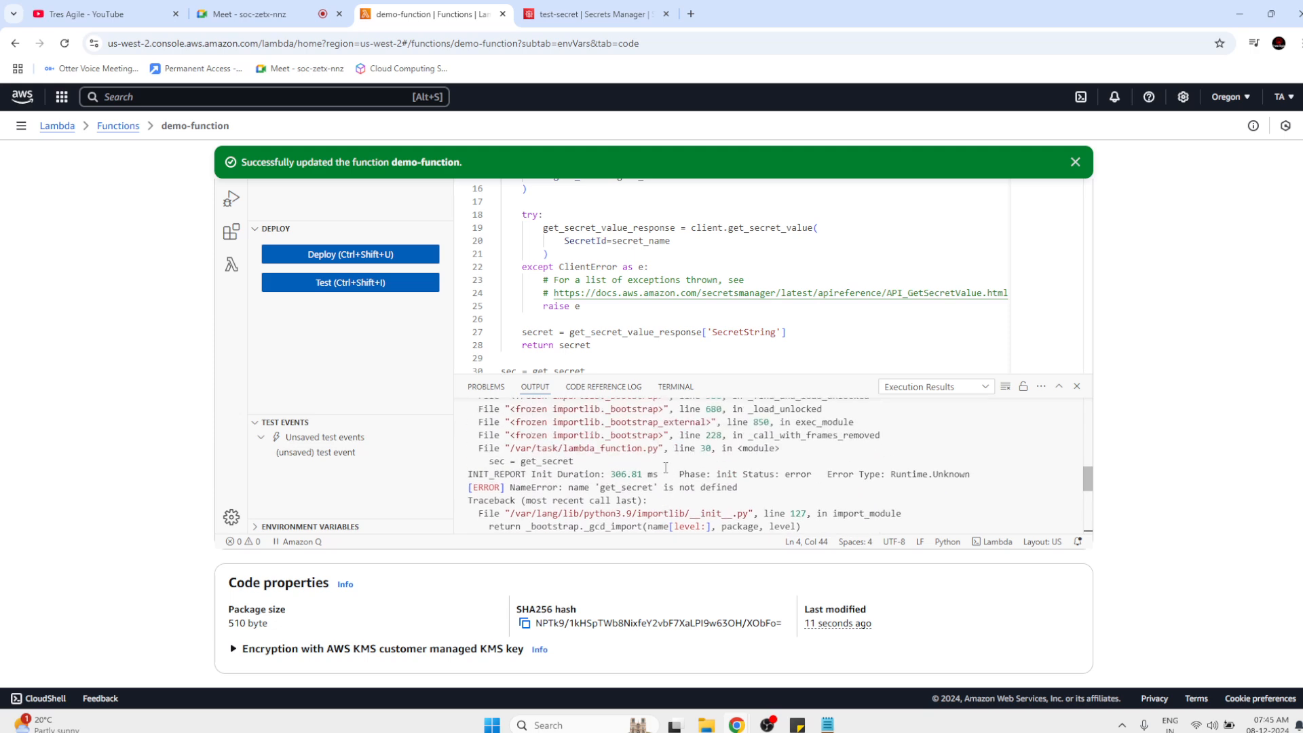
pyautogui.scroll(-1, 629, 309)
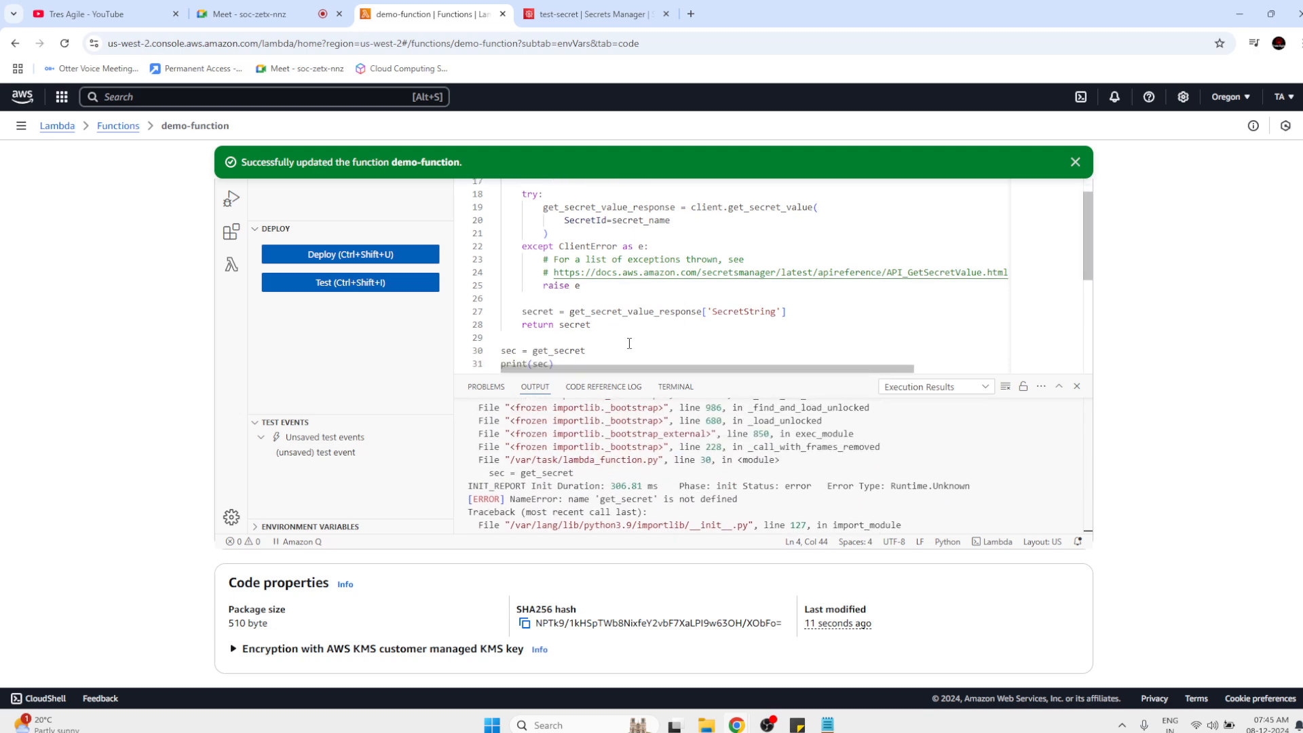
pyautogui.scroll(10, 612, 347)
pyautogui.scroll(-4, 611, 347)
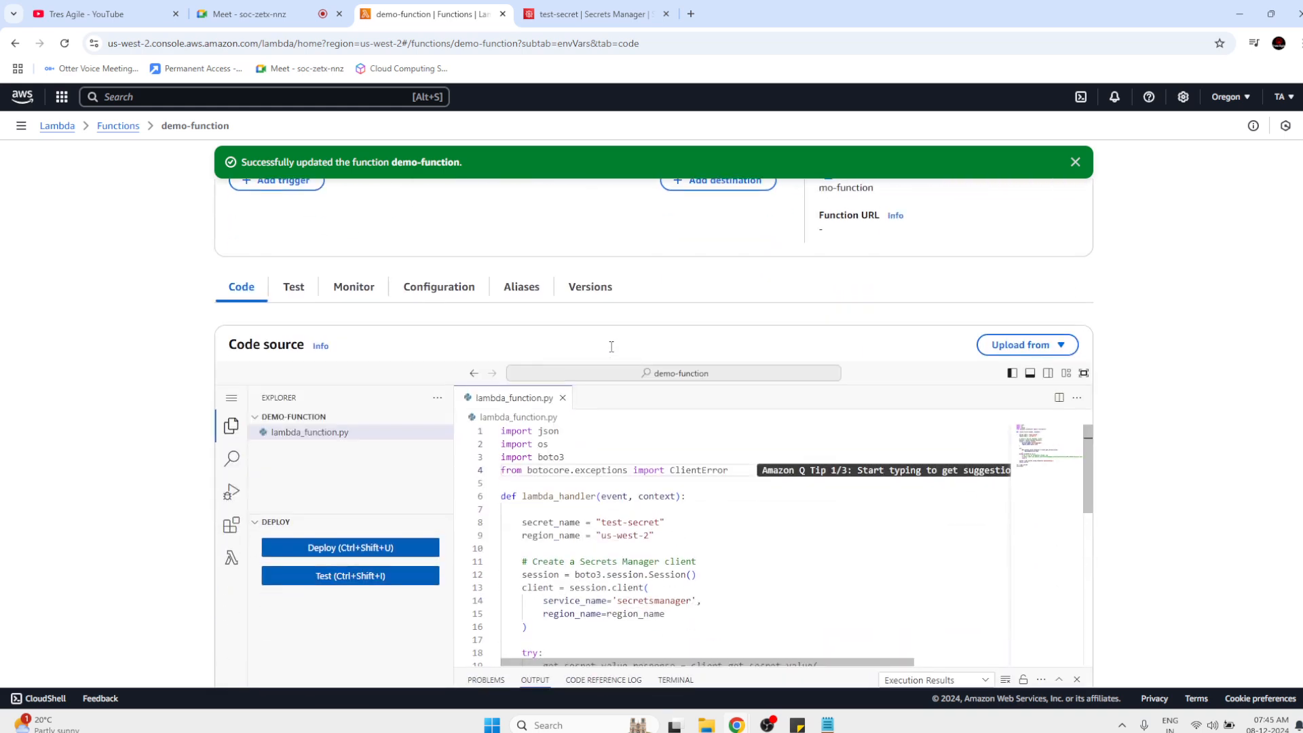
pyautogui.doubleClick(568, 394)
pyautogui.hotkey('ctrl', 'c')
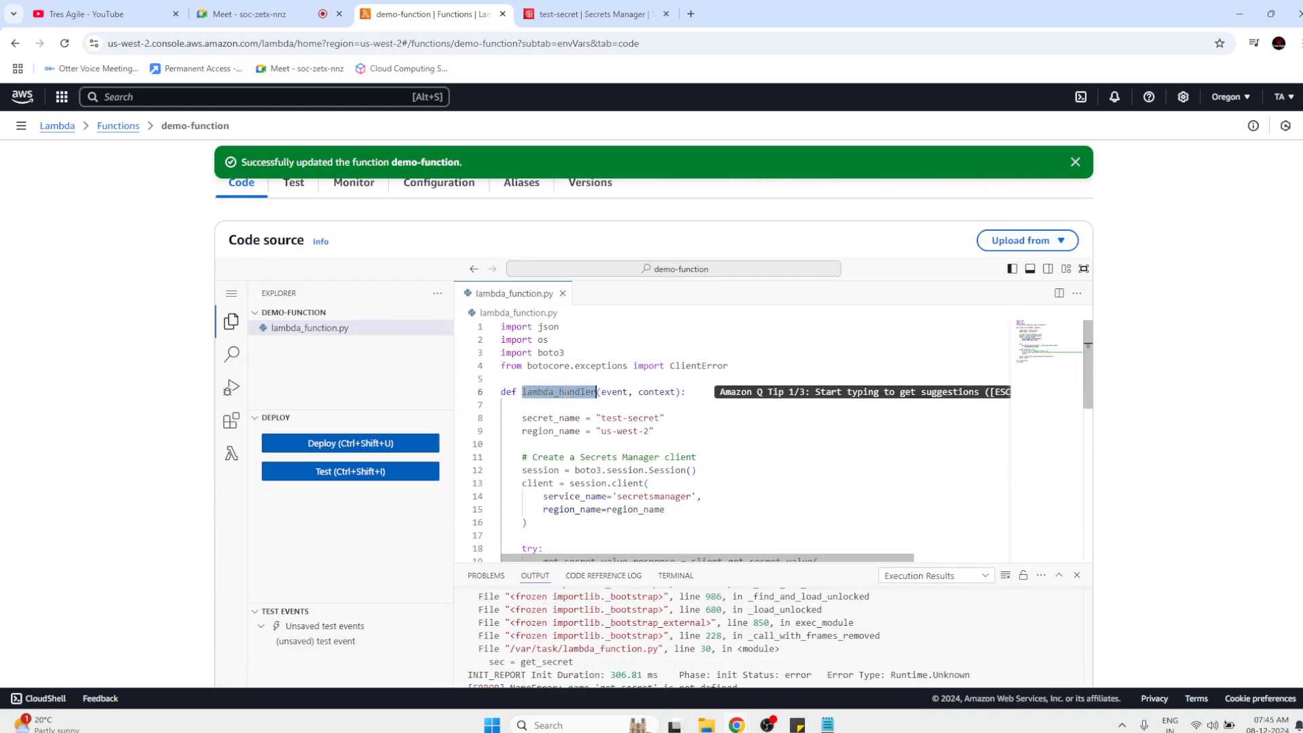
pyautogui.scroll(-6, 590, 459)
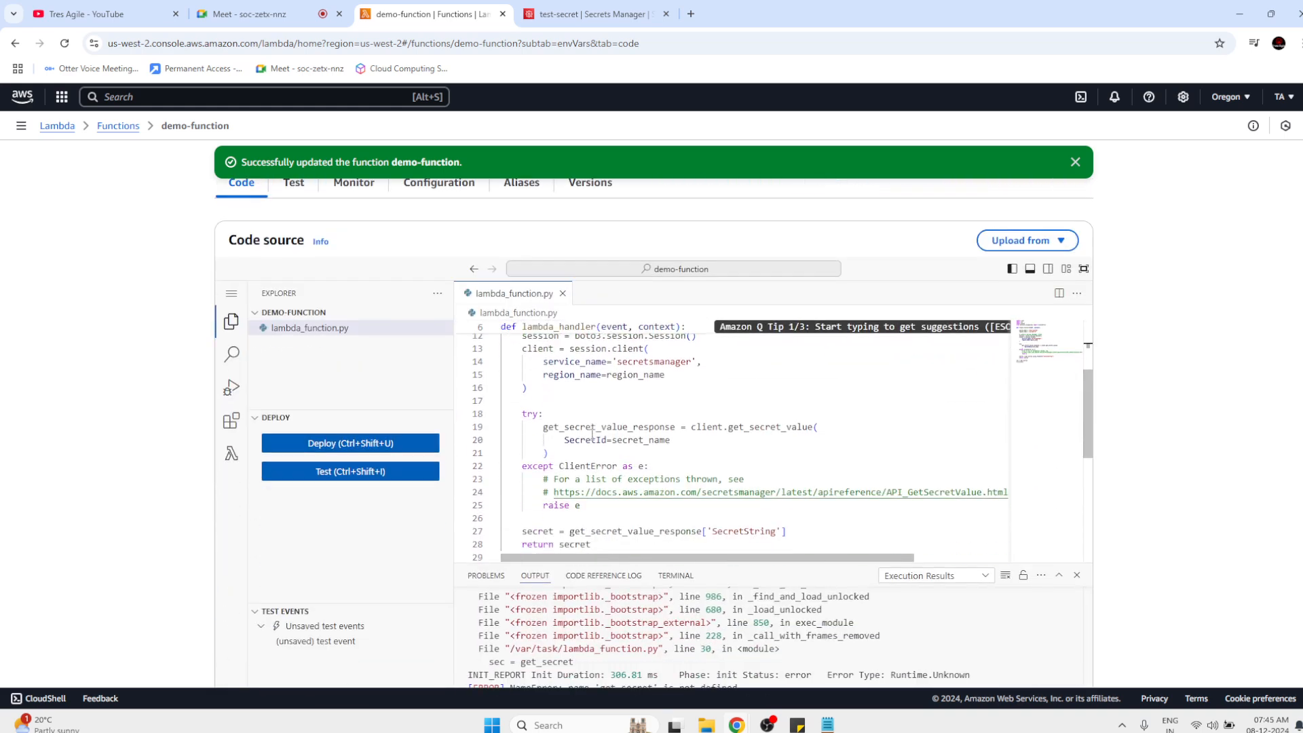
pyautogui.doubleClick(551, 467)
pyautogui.hotkey('ctrl', 'v')
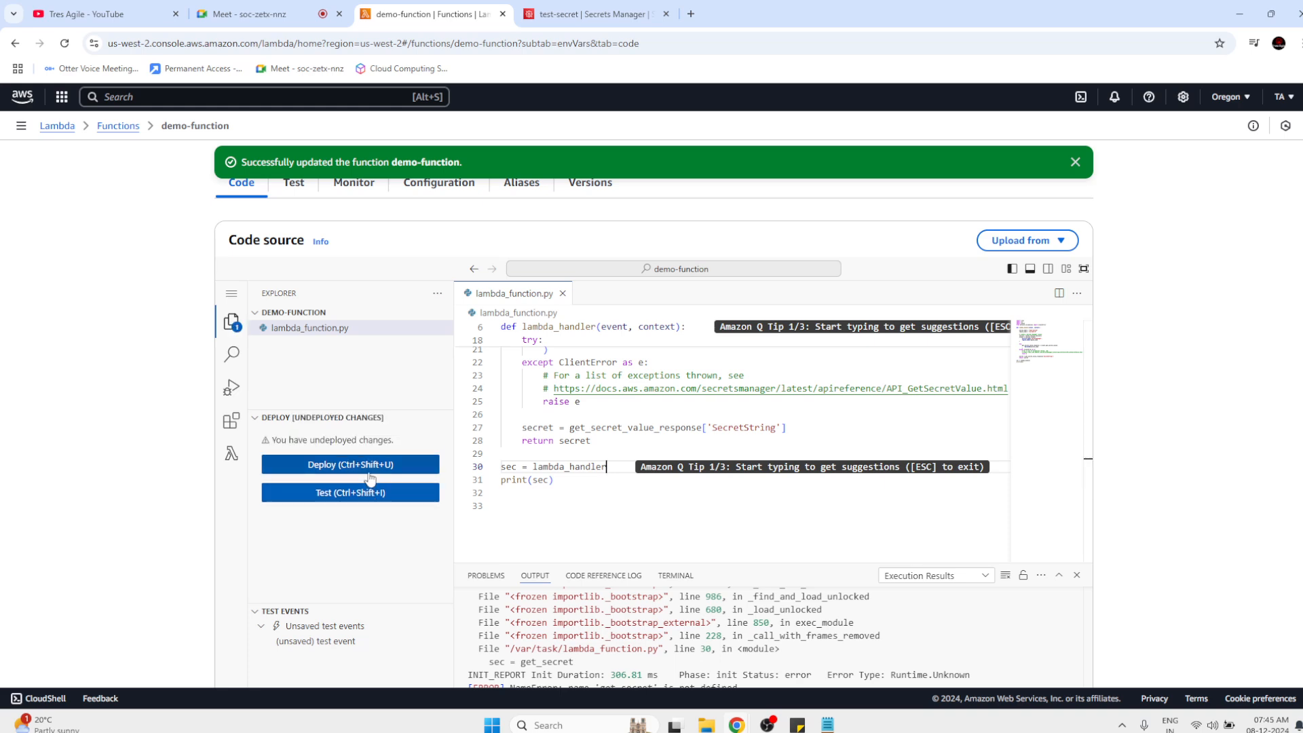
pyautogui.click(348, 465)
# Redeploy and test with the unsaved event, revealing AccessDeniedException on GetSecretValue for test-secret.
pyautogui.click(348, 466)
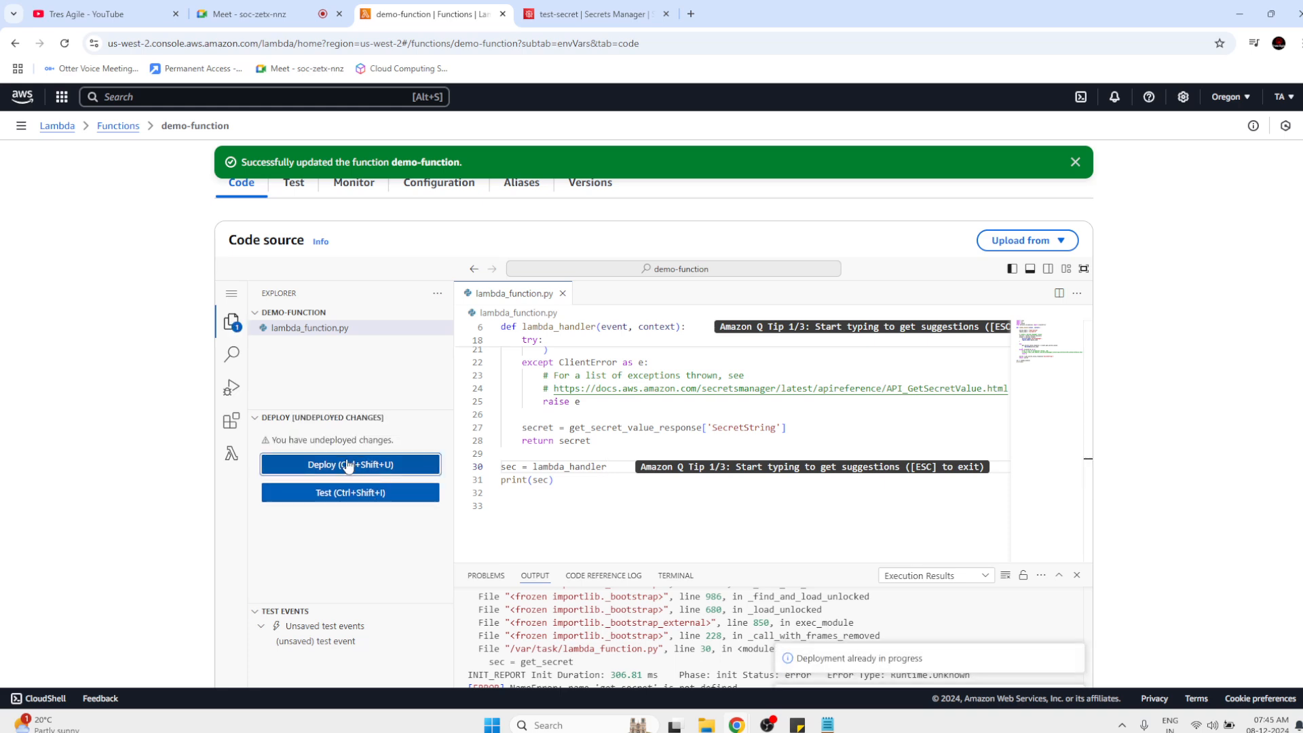
pyautogui.scroll(-4, 348, 466)
pyautogui.scroll(4, 348, 466)
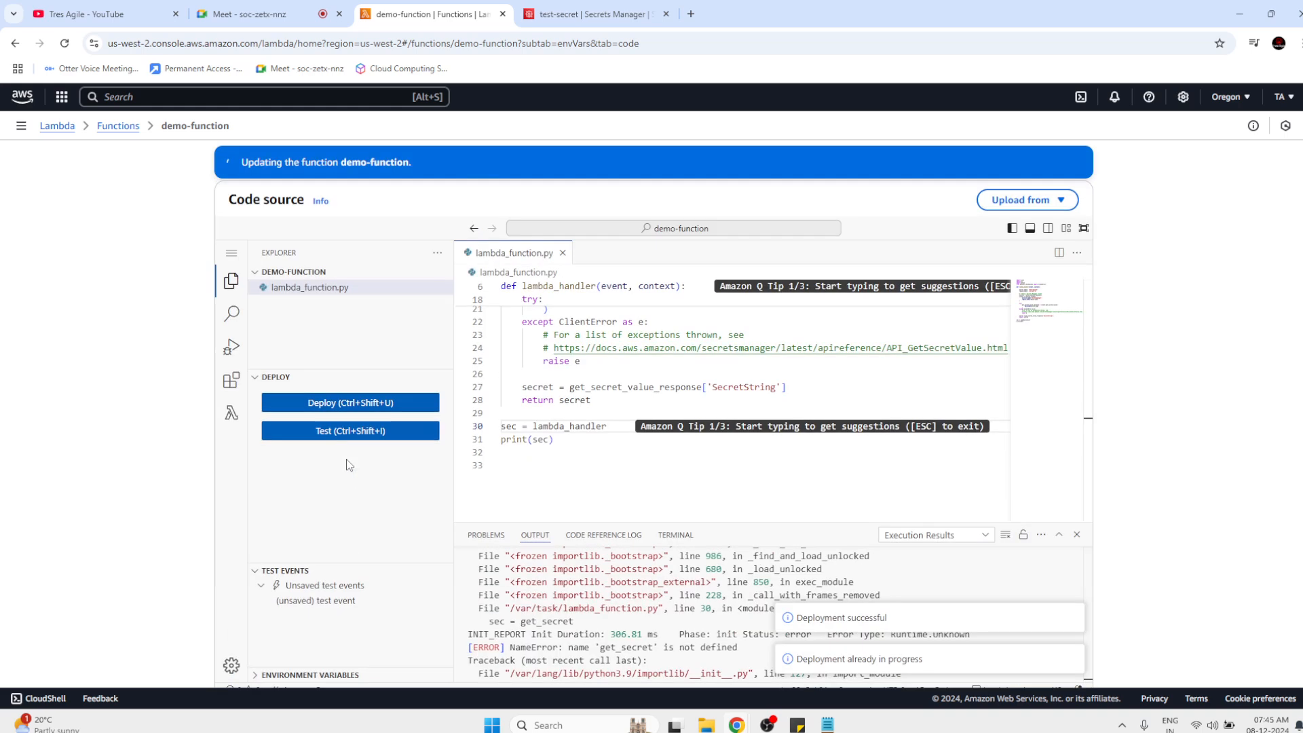
pyautogui.click(326, 422)
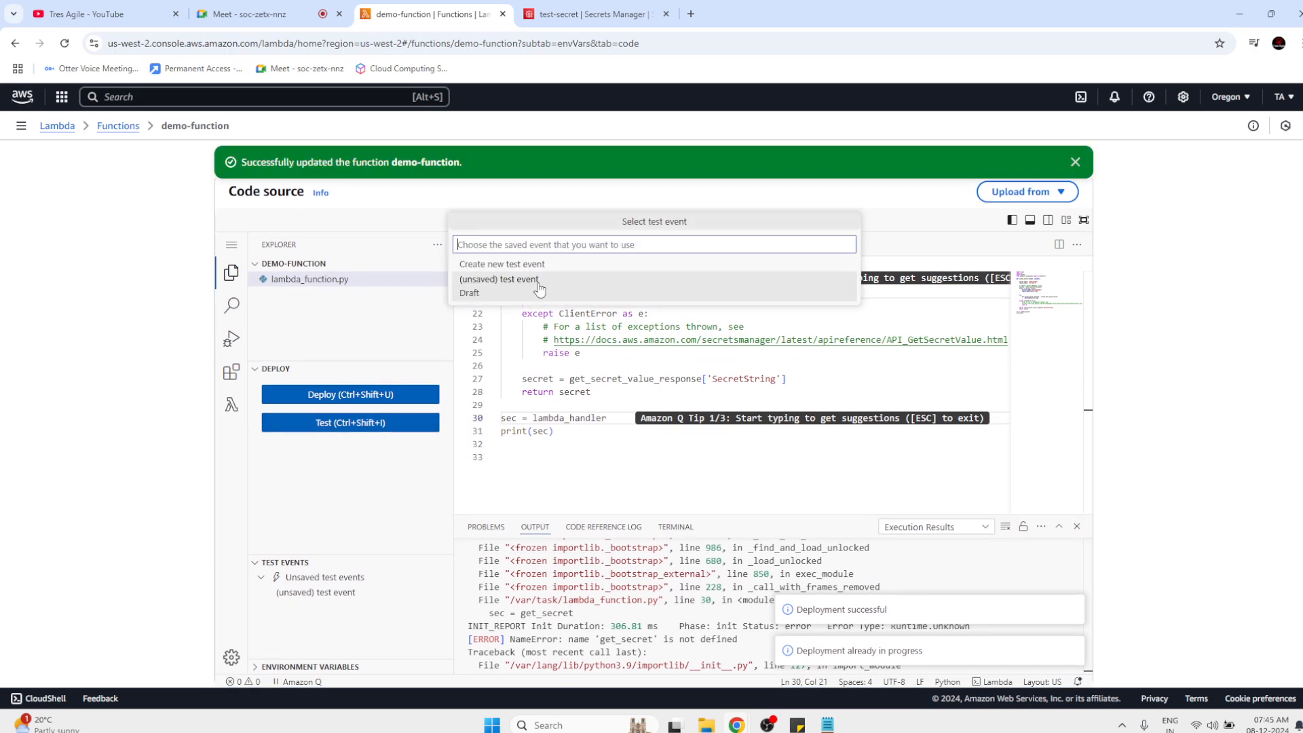
pyautogui.click(540, 289)
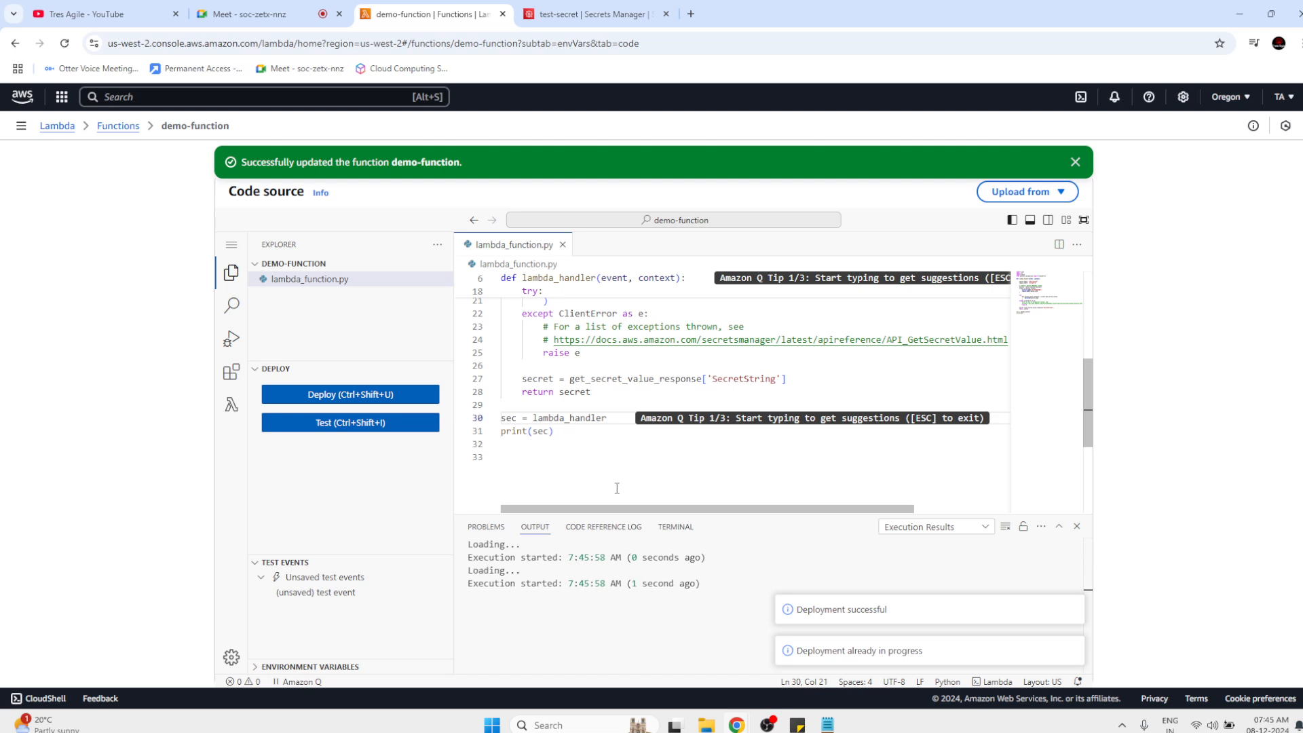
pyautogui.scroll(-4, 586, 380)
pyautogui.scroll(-2, 598, 578)
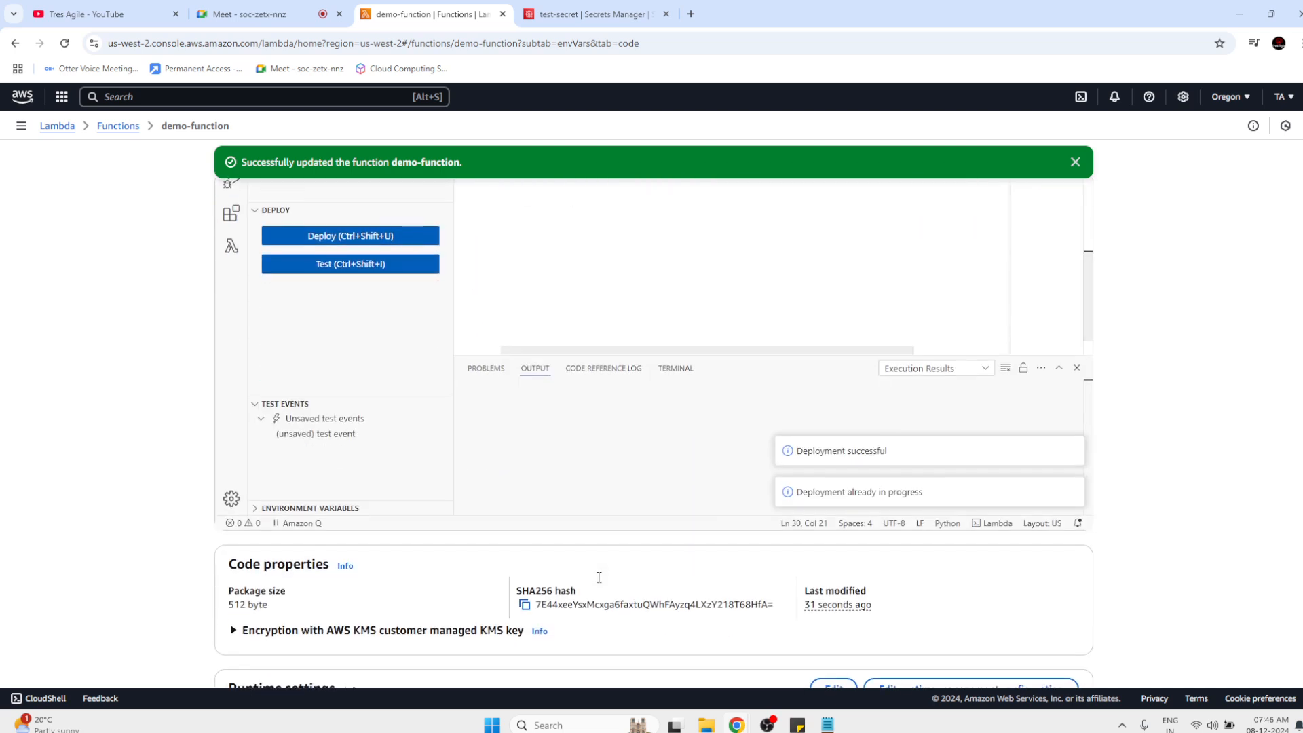
pyautogui.scroll(-1, 686, 425)
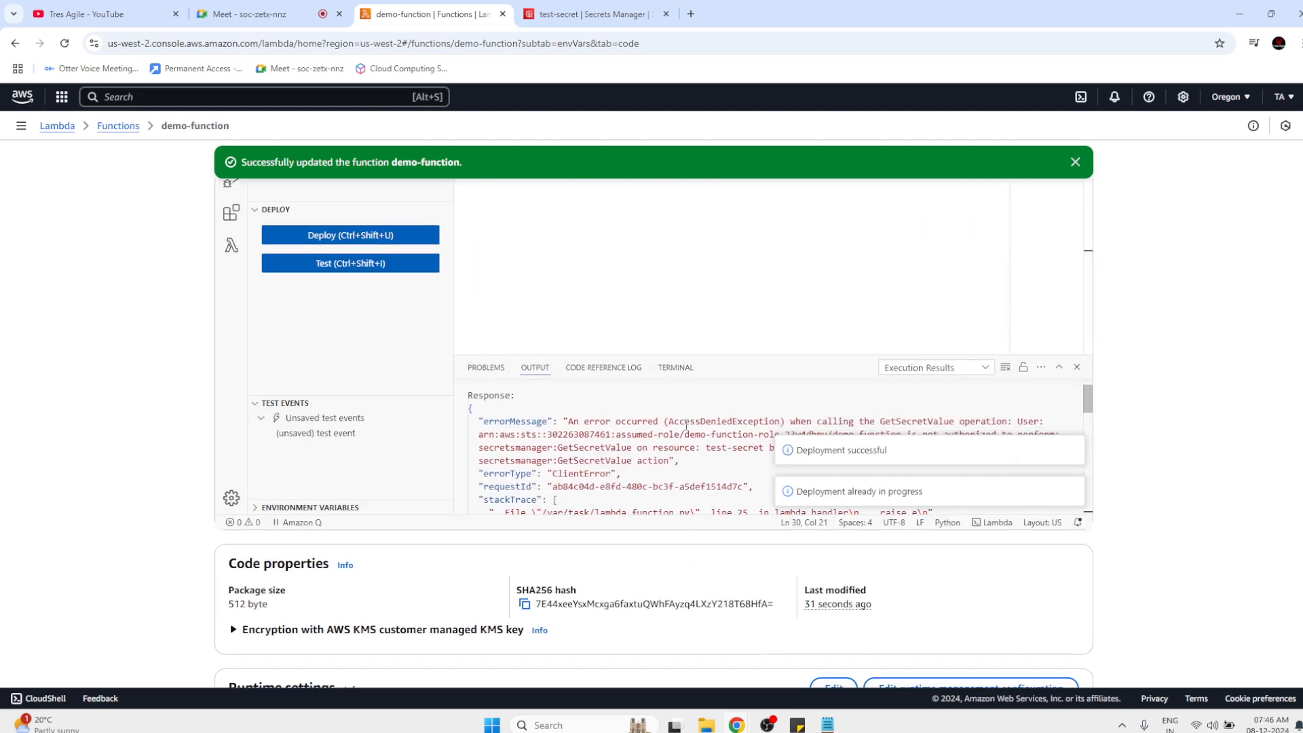
# Dismiss the deployment notices and open the function's Configuration tab.
pyautogui.click(1072, 450)
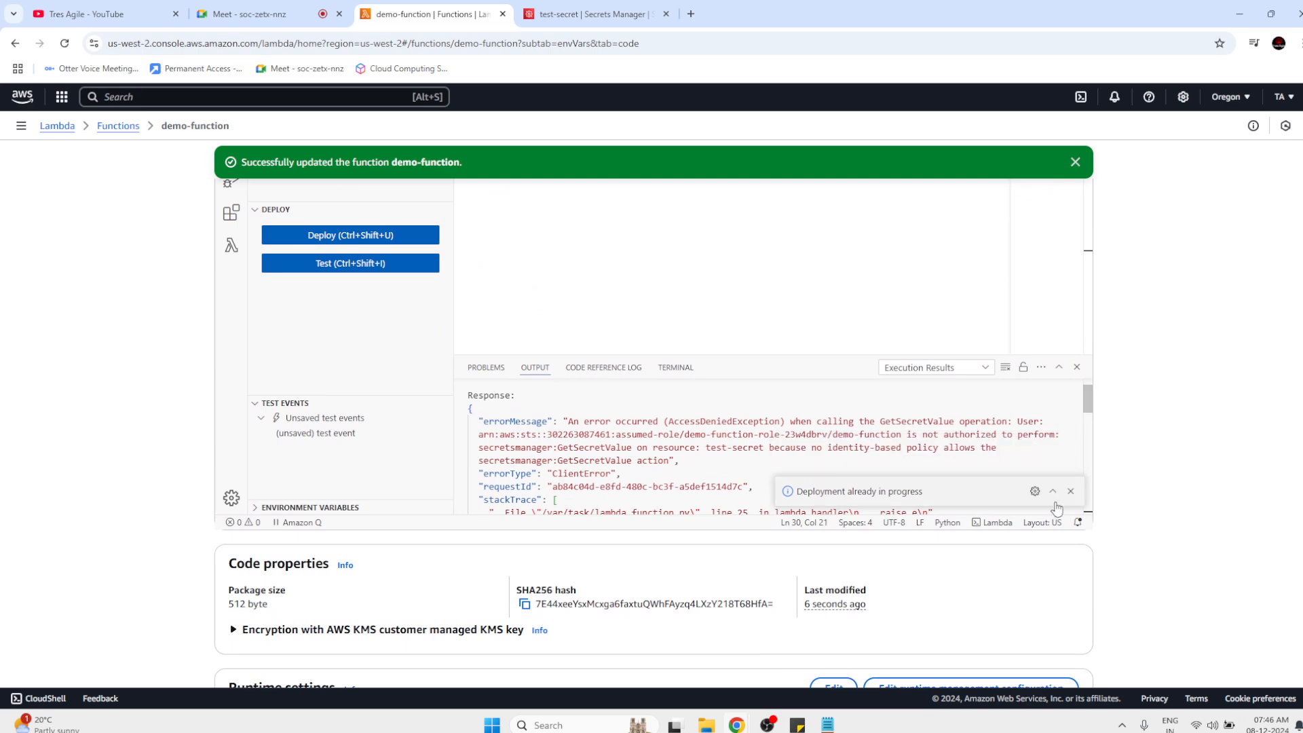
pyautogui.click(1072, 491)
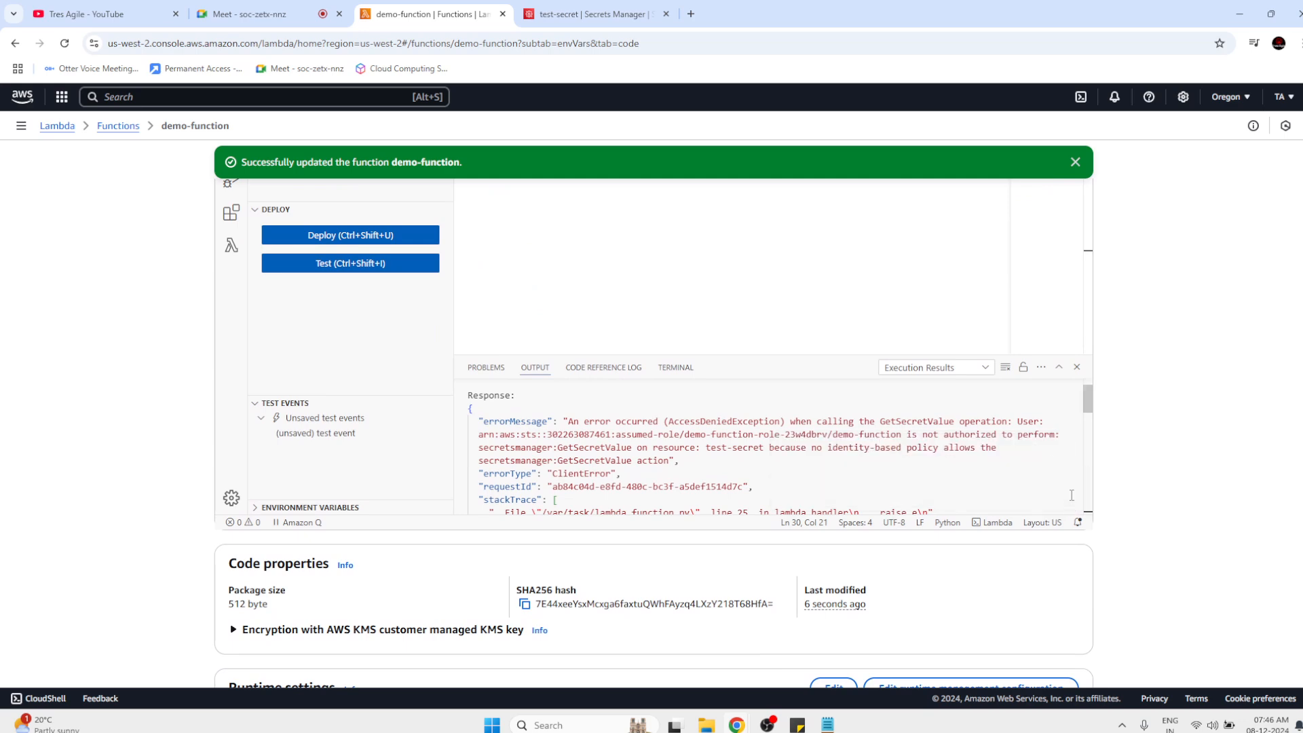
pyautogui.click(755, 475)
pyautogui.scroll(-1, 755, 475)
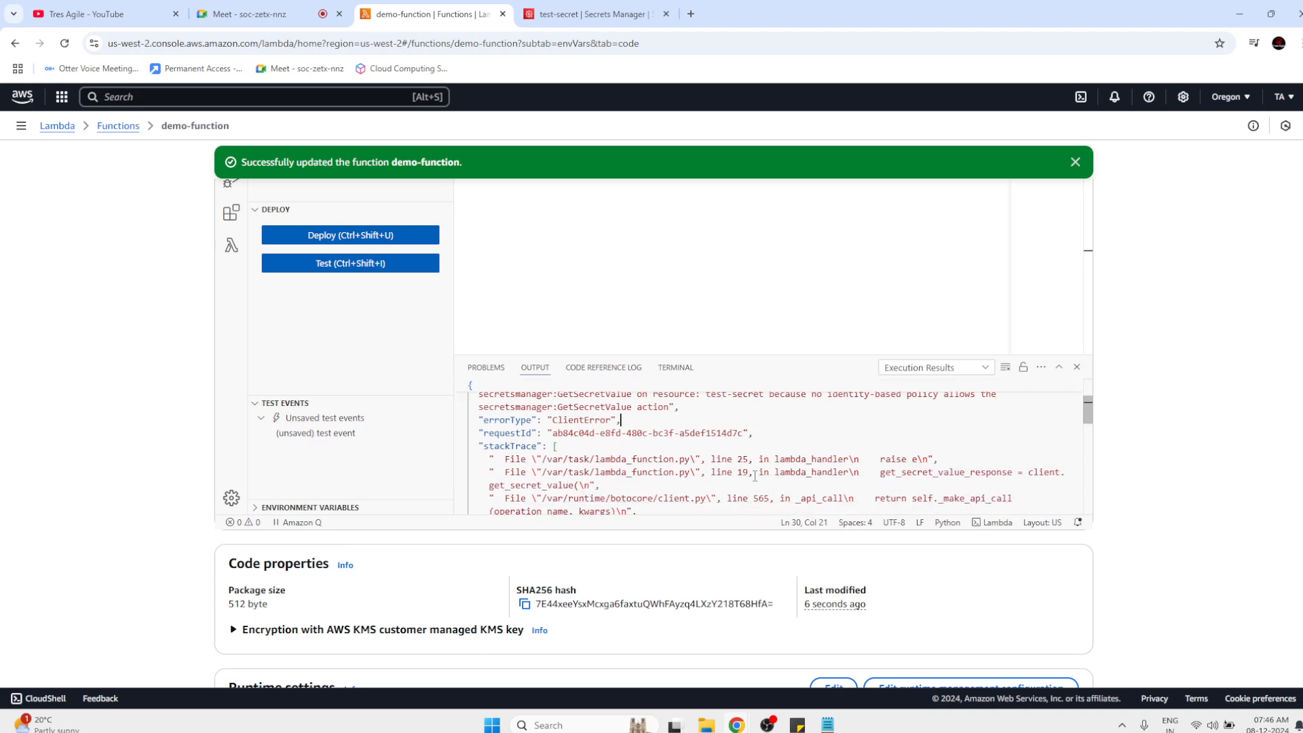
pyautogui.scroll(5, 755, 475)
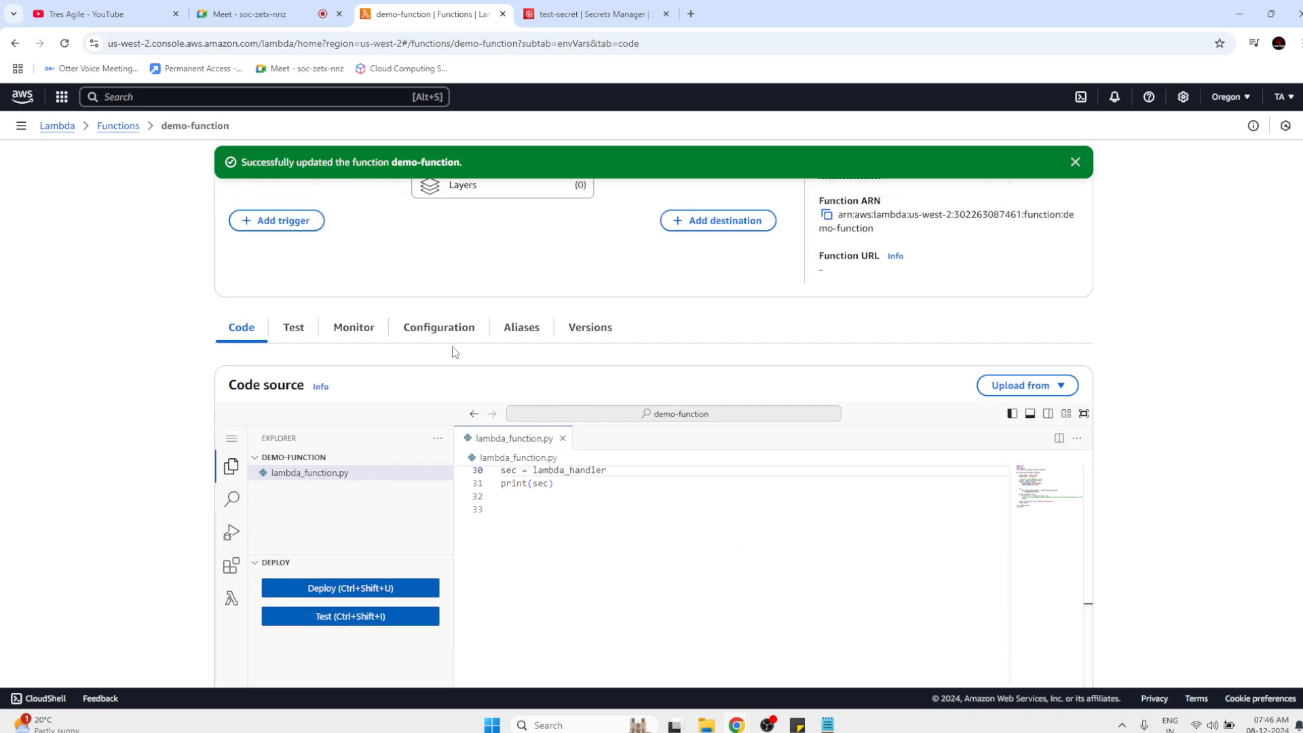
pyautogui.click(437, 337)
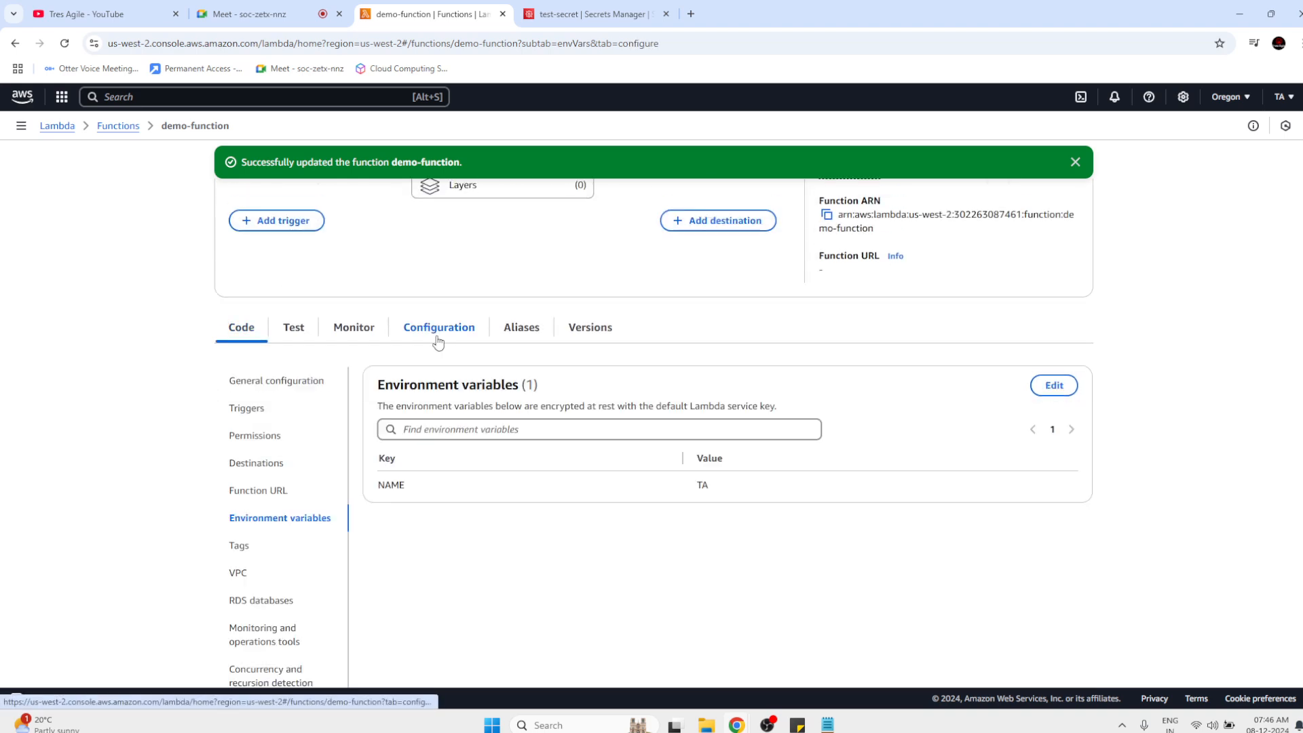
# Open execution role demo-function-role-23w4dbrv in IAM and inspect its basic execution policy.
pyautogui.click(248, 436)
pyautogui.keyDown('ctrl'); pyautogui.click(483, 426); pyautogui.keyUp('ctrl')
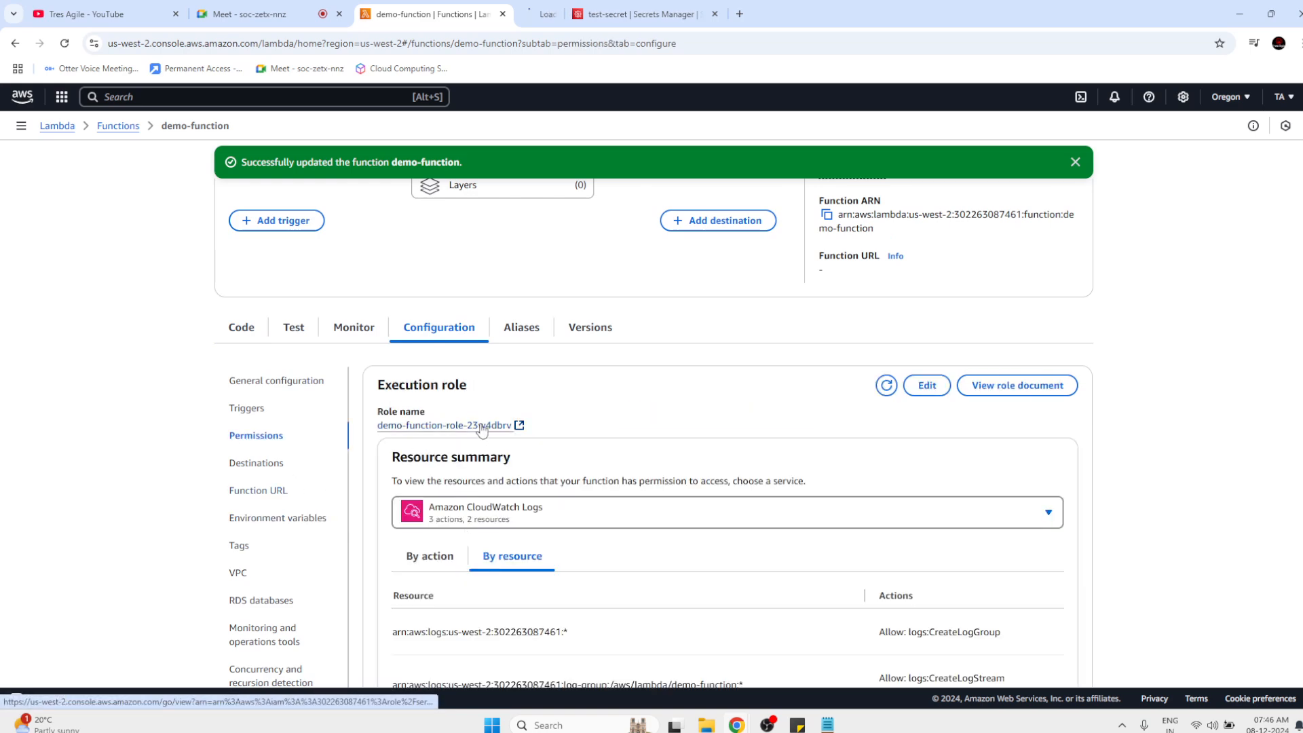
pyautogui.click(593, 8)
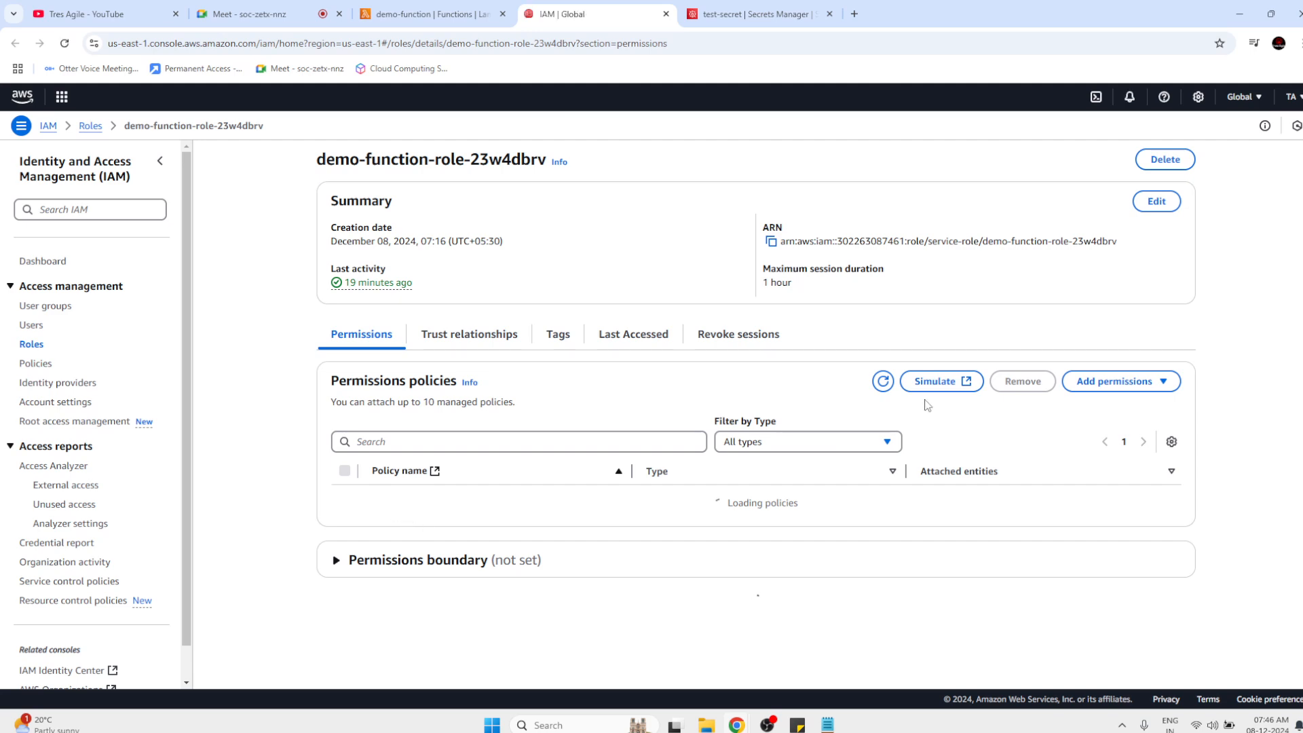
pyautogui.click(374, 499)
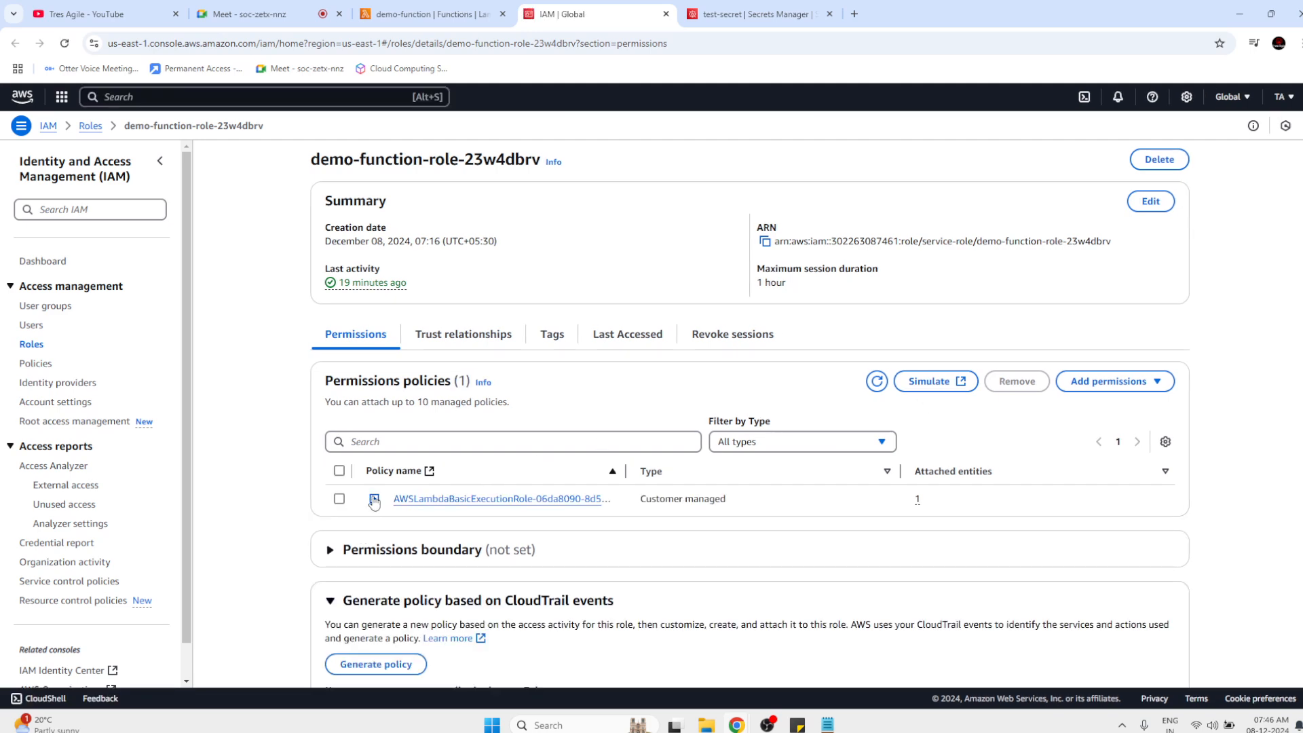
pyautogui.scroll(-3, 519, 559)
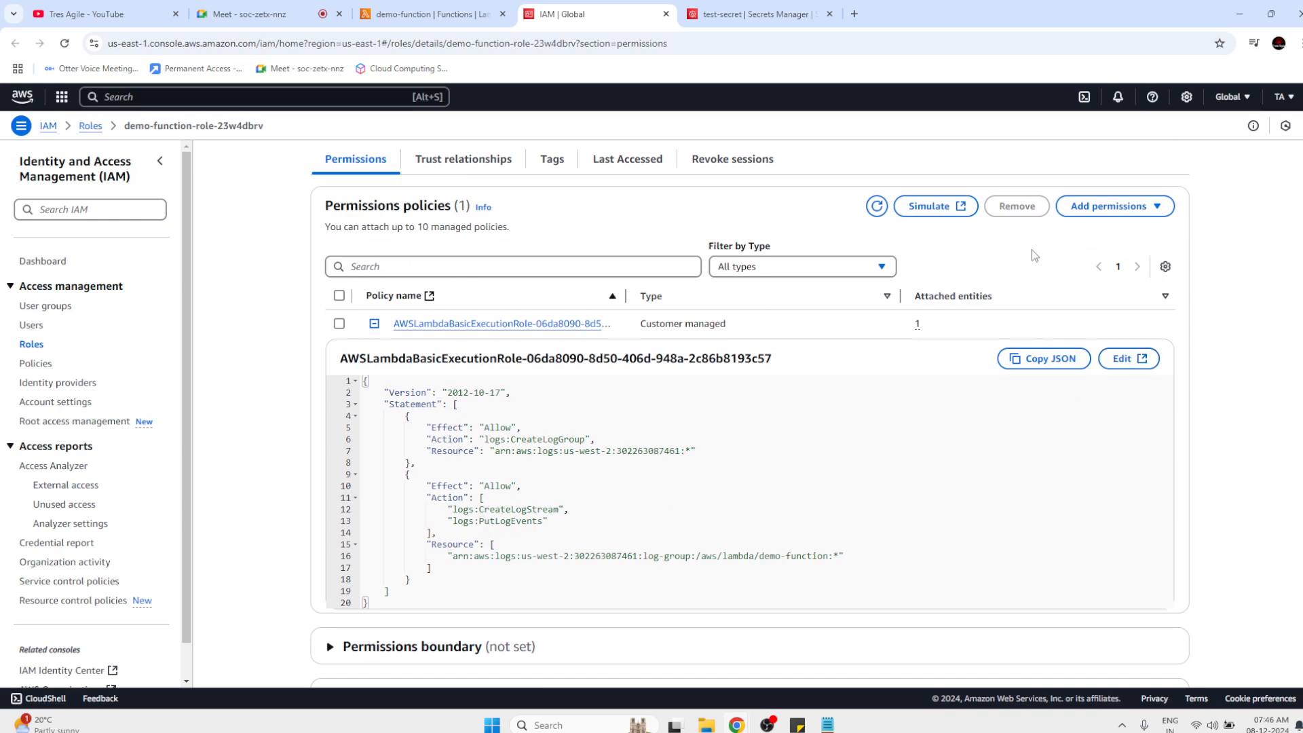
pyautogui.rightClick(1090, 202)
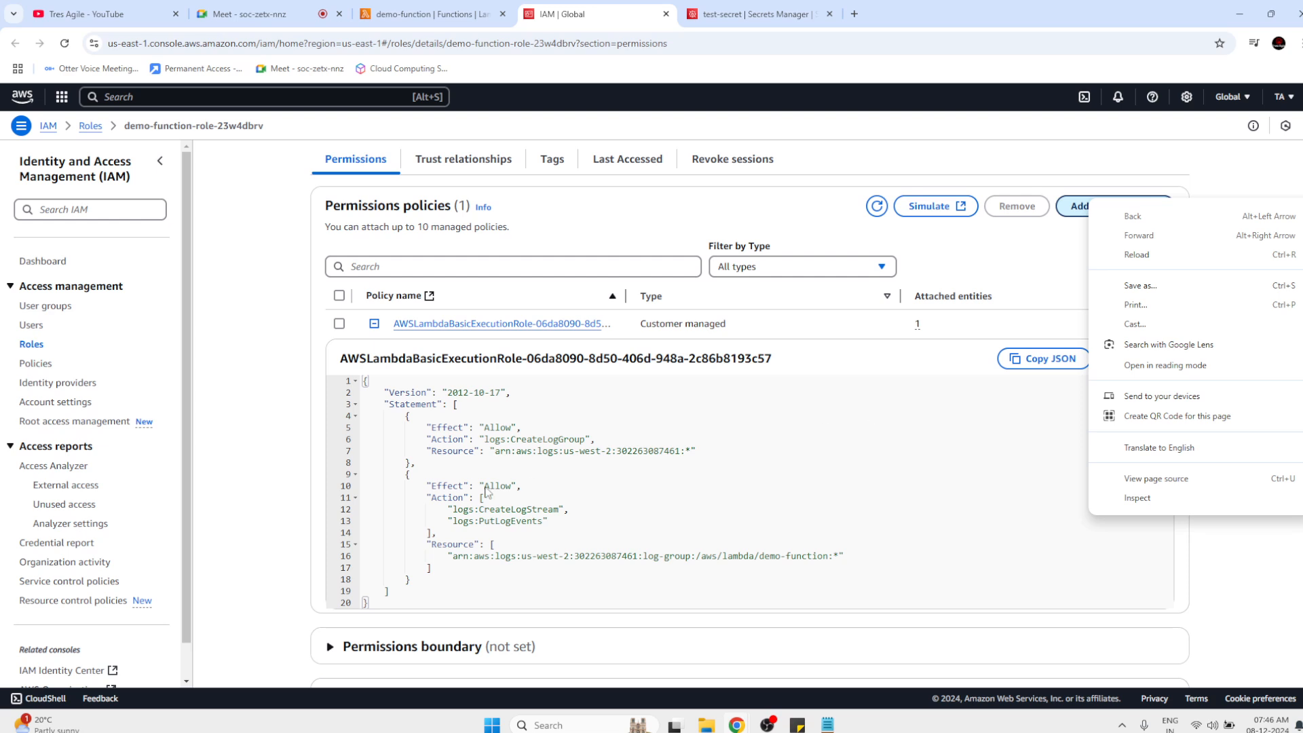
pyautogui.press('Escape')
# Attach the SecretsManagerReadWrite policy to the role, then return to the Lambda page.
pyautogui.click(1109, 205)
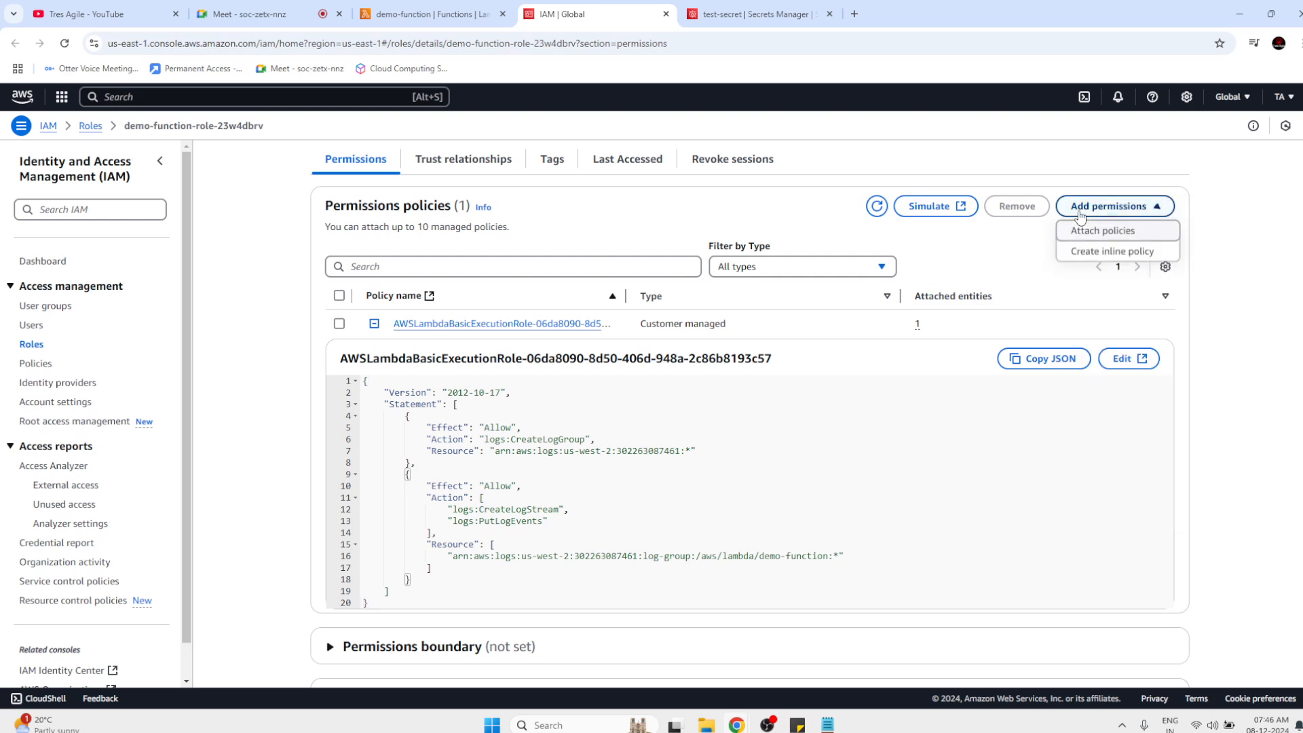
pyautogui.click(1113, 237)
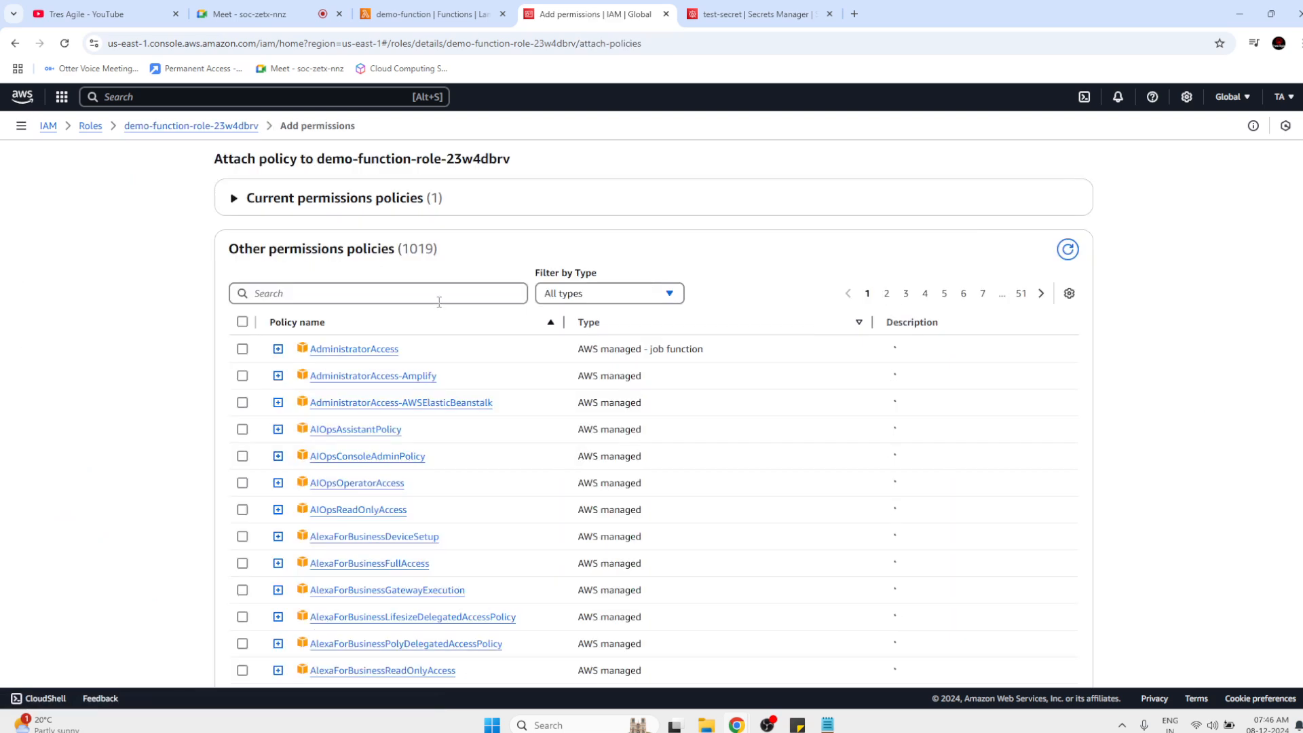
pyautogui.click(439, 300)
pyautogui.write('secret')
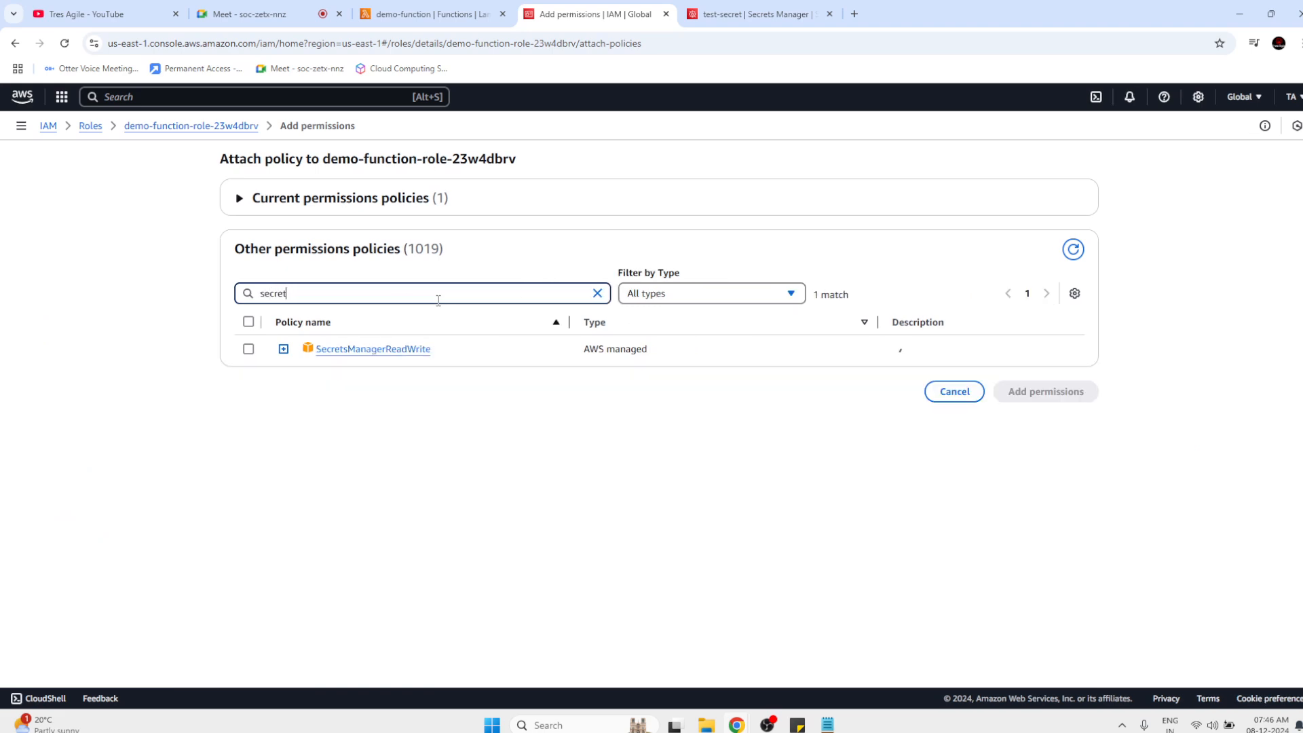
pyautogui.click(248, 349)
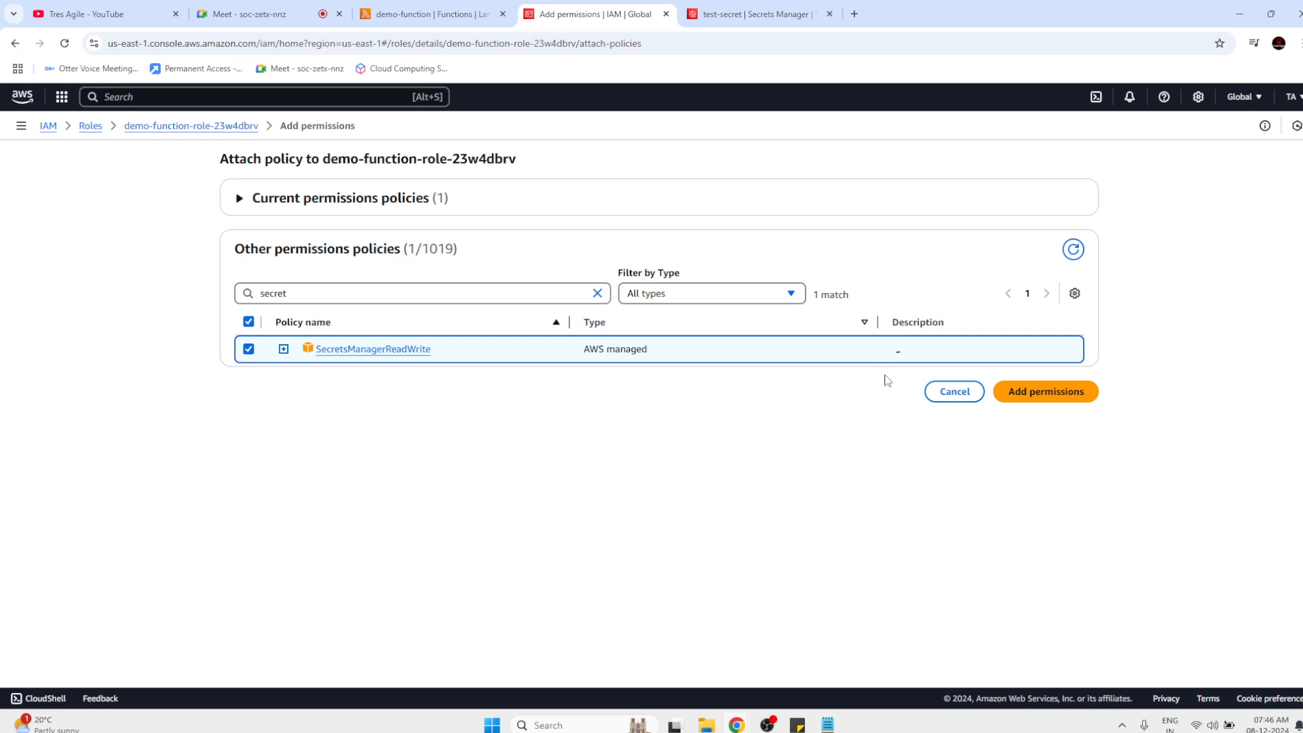
pyautogui.click(1025, 393)
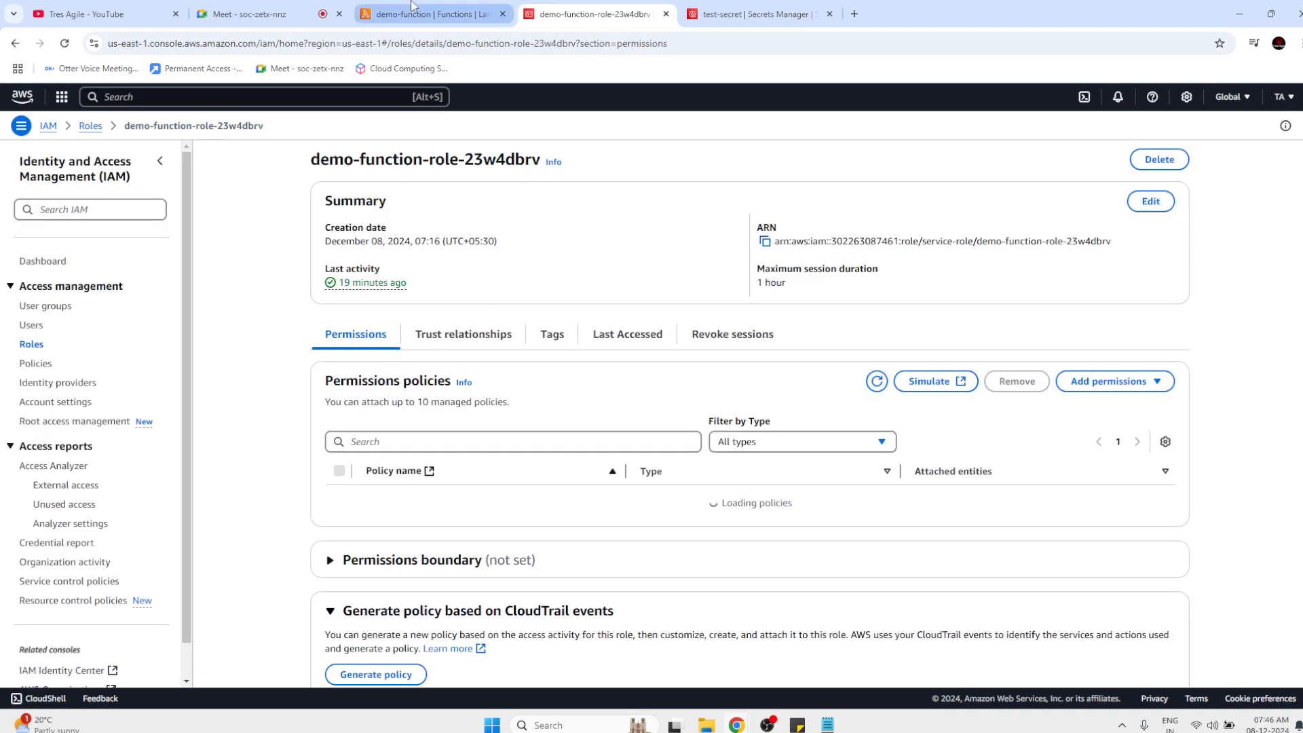
pyautogui.click(412, 8)
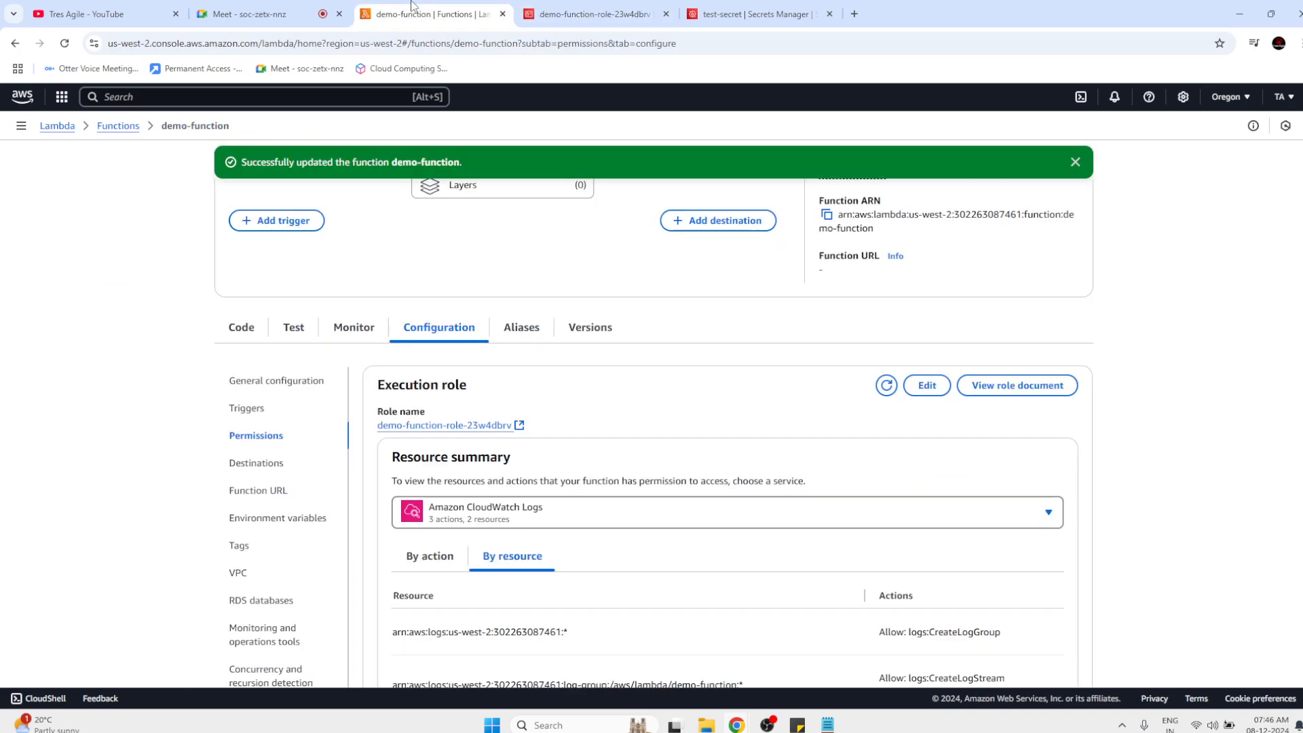
# Redeploy and rerun the test, confirming it returns the test-secret value, then open test-secret's page.
pyautogui.click(231, 331)
pyautogui.scroll(-3, 377, 467)
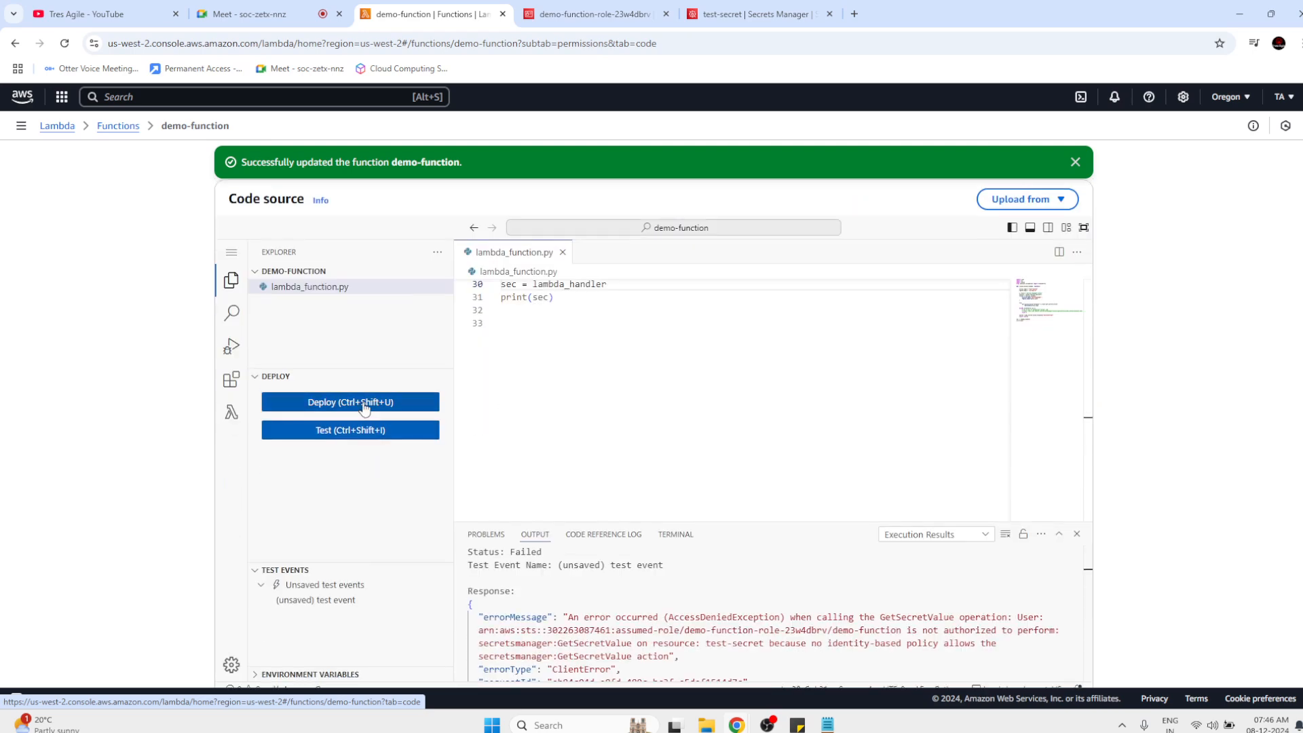
pyautogui.click(366, 404)
pyautogui.scroll(-2, 365, 410)
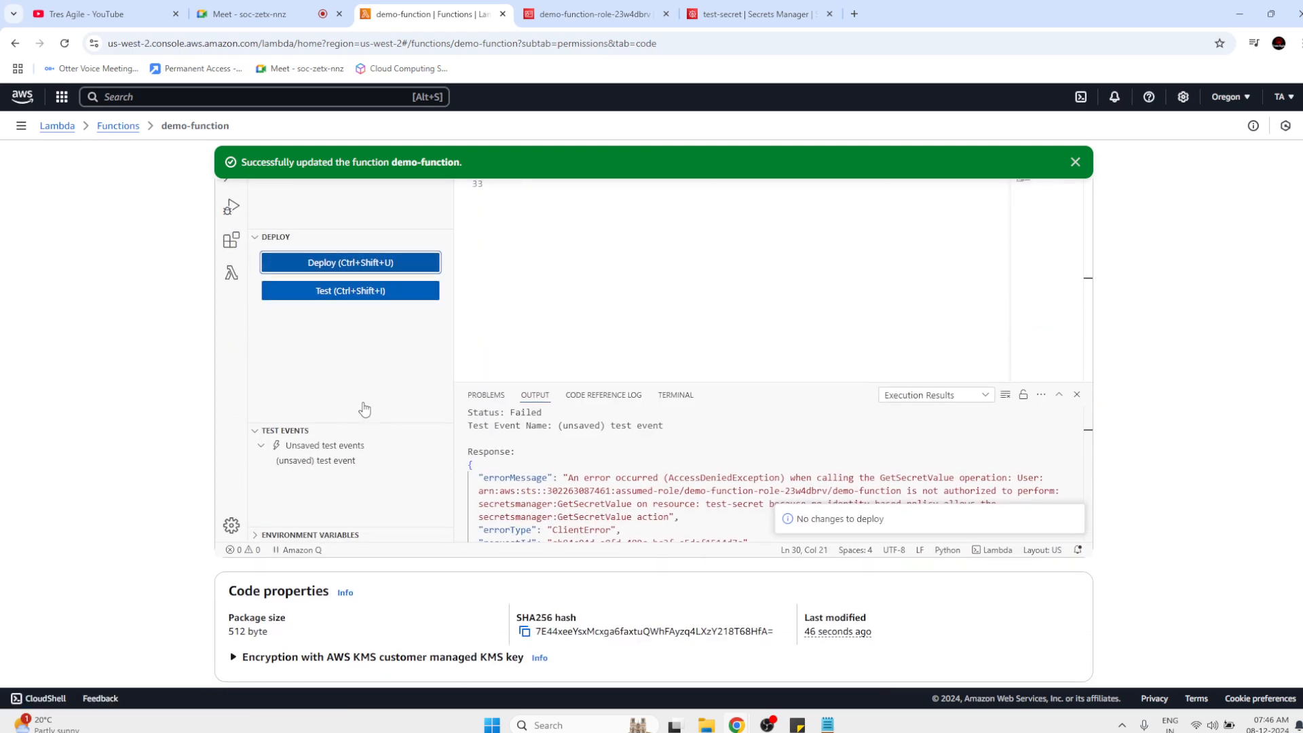
pyautogui.click(396, 290)
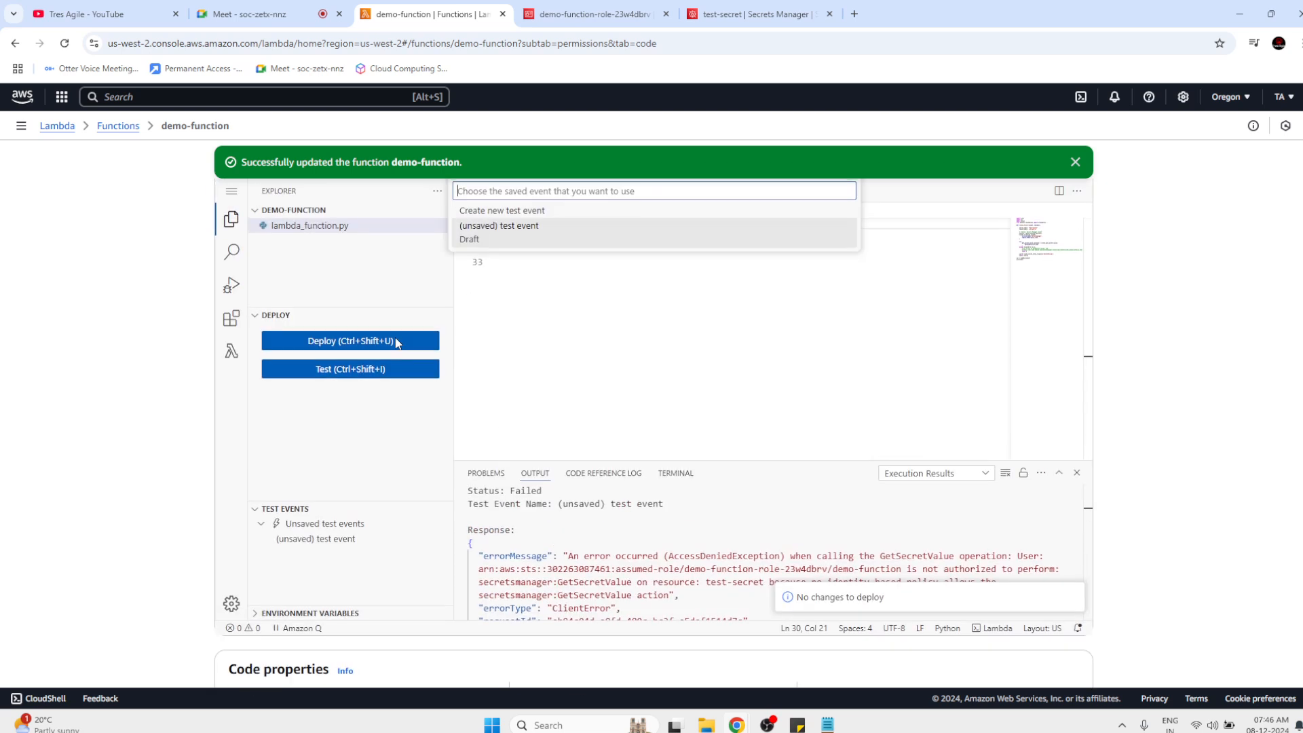
pyautogui.click(501, 240)
pyautogui.scroll(-1, 588, 389)
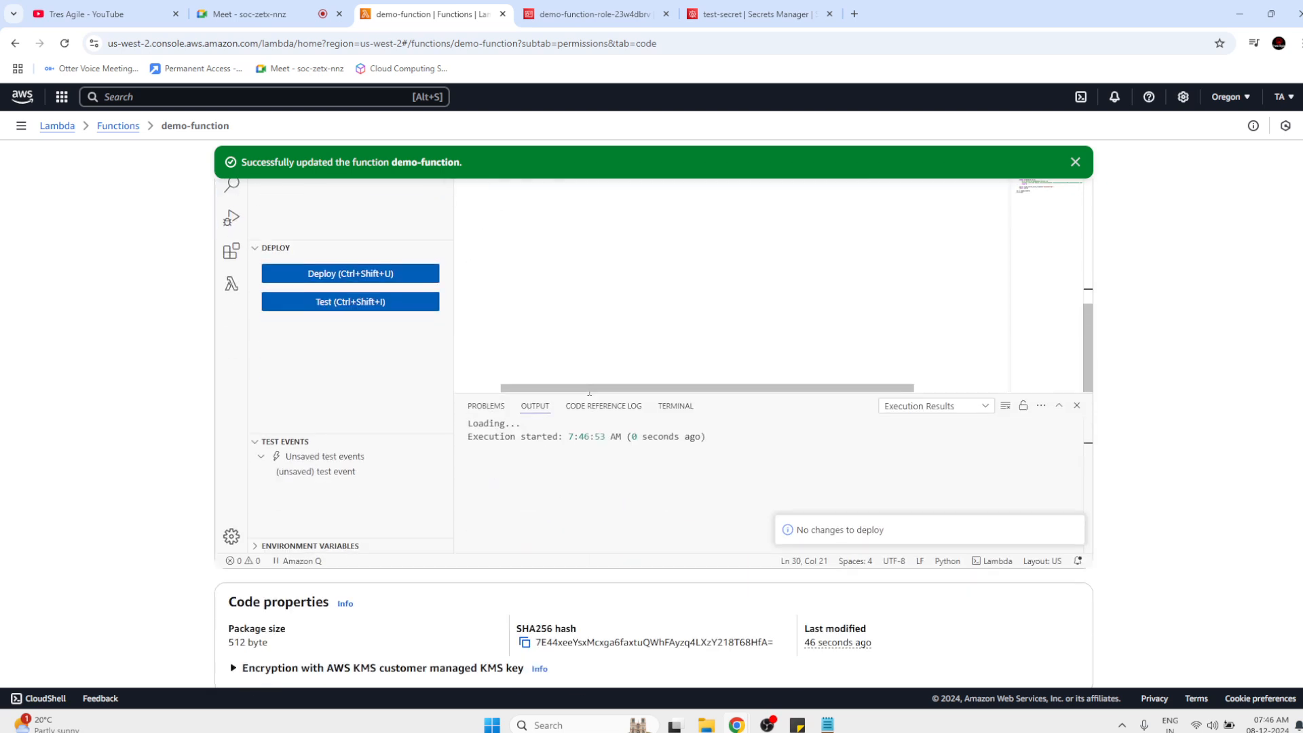
pyautogui.scroll(-1, 588, 474)
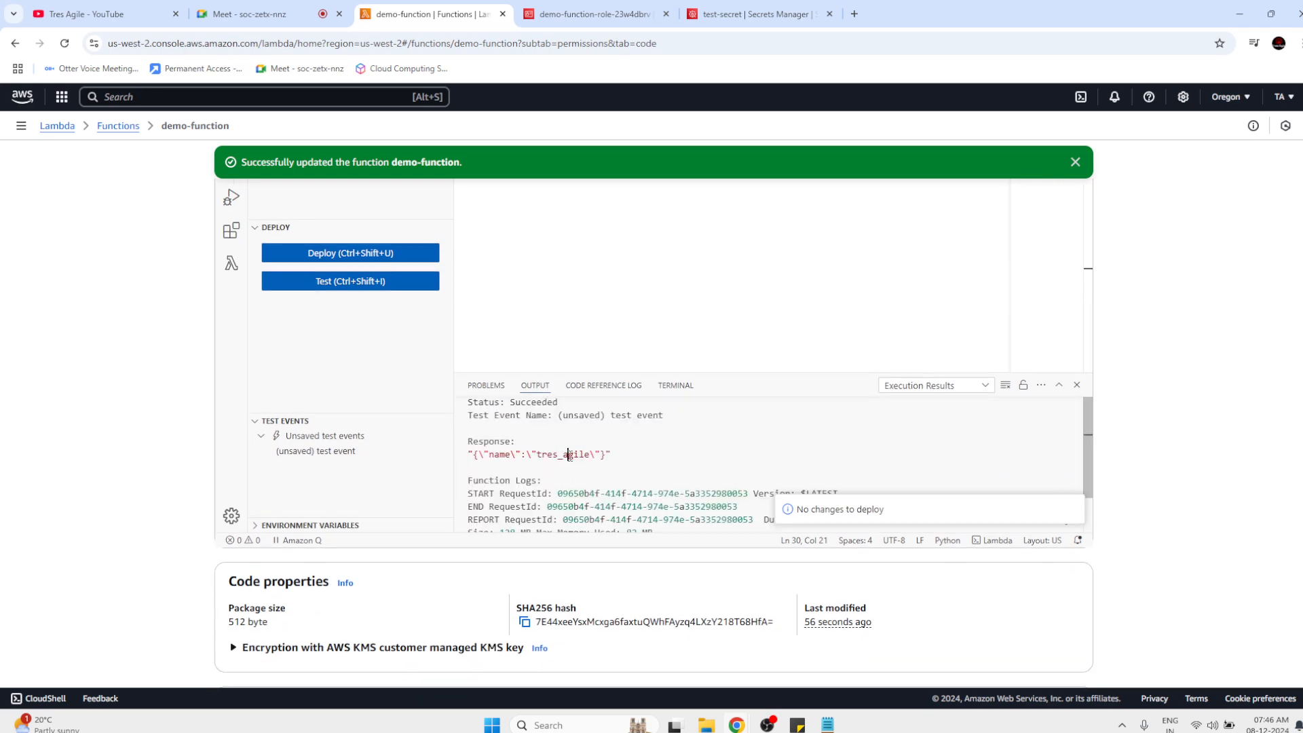
pyautogui.doubleClick(569, 455)
pyautogui.click(721, 7)
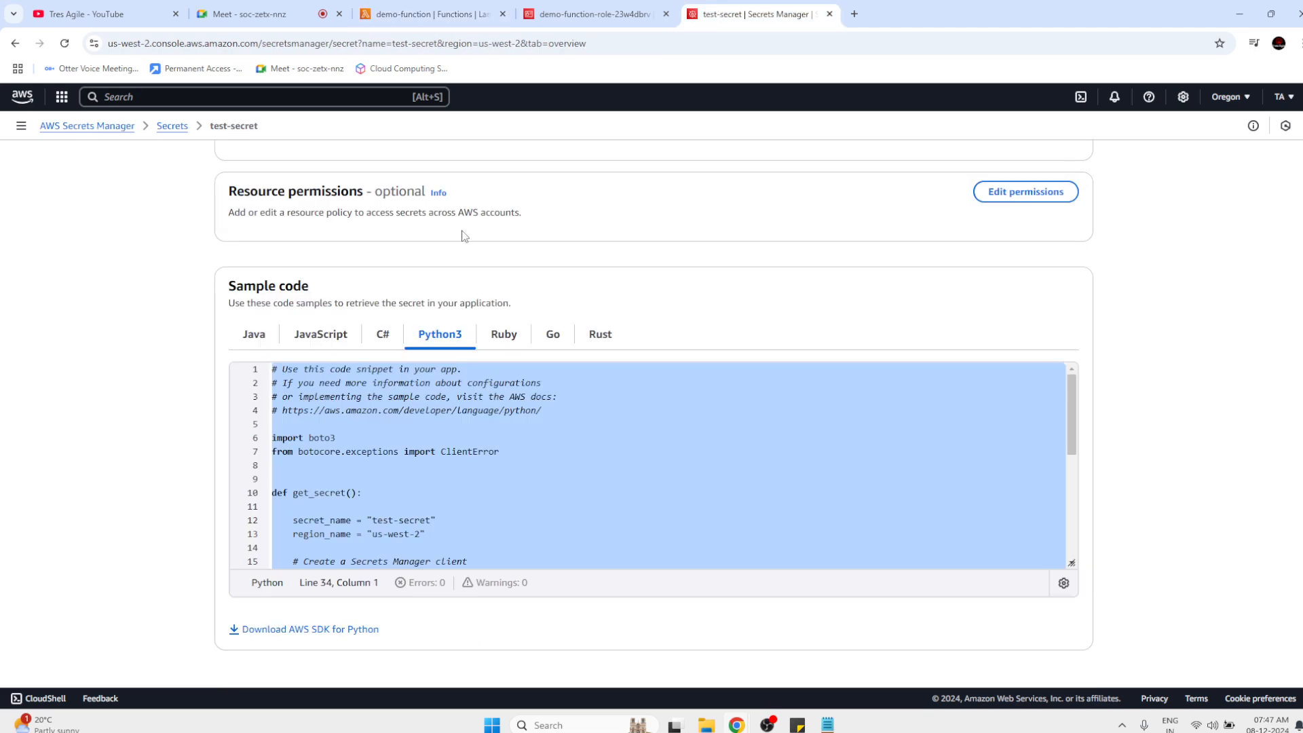
# Compare test-secret's stored value with the Lambda test output.
pyautogui.scroll(6, 465, 236)
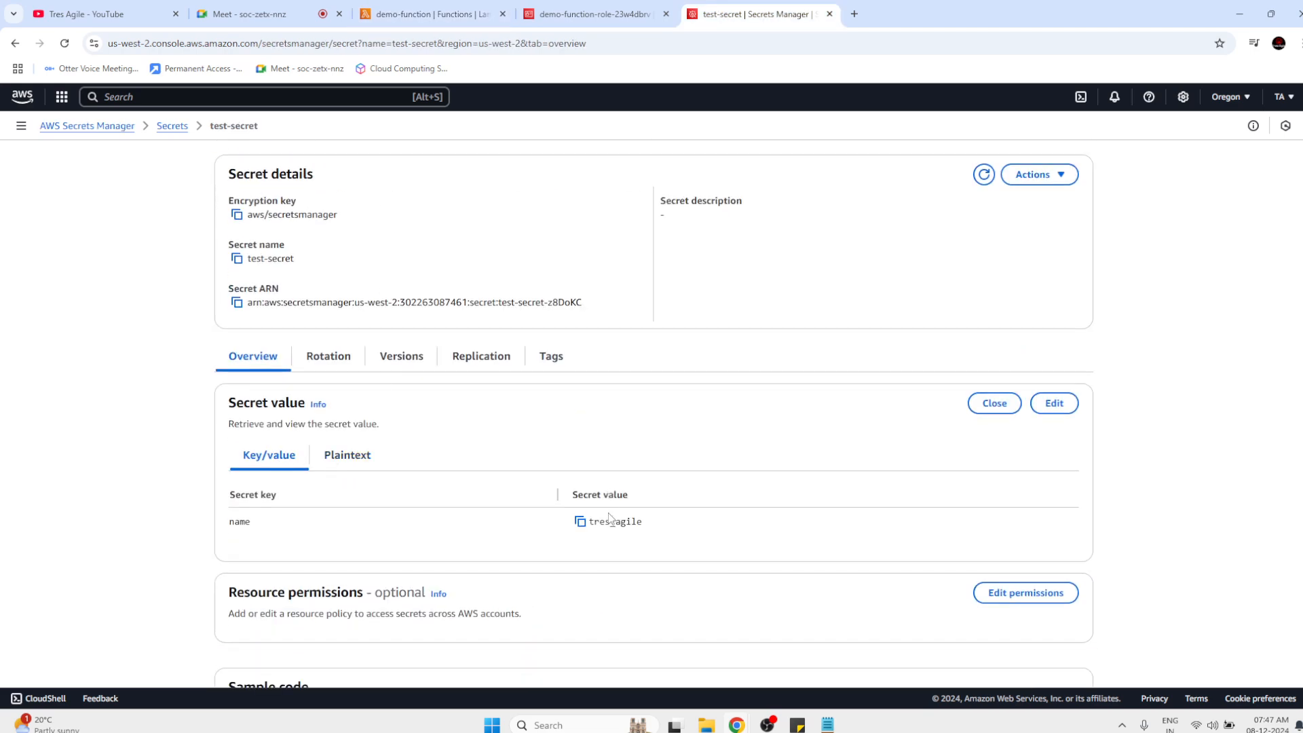
pyautogui.doubleClick(609, 522)
pyautogui.click(433, 13)
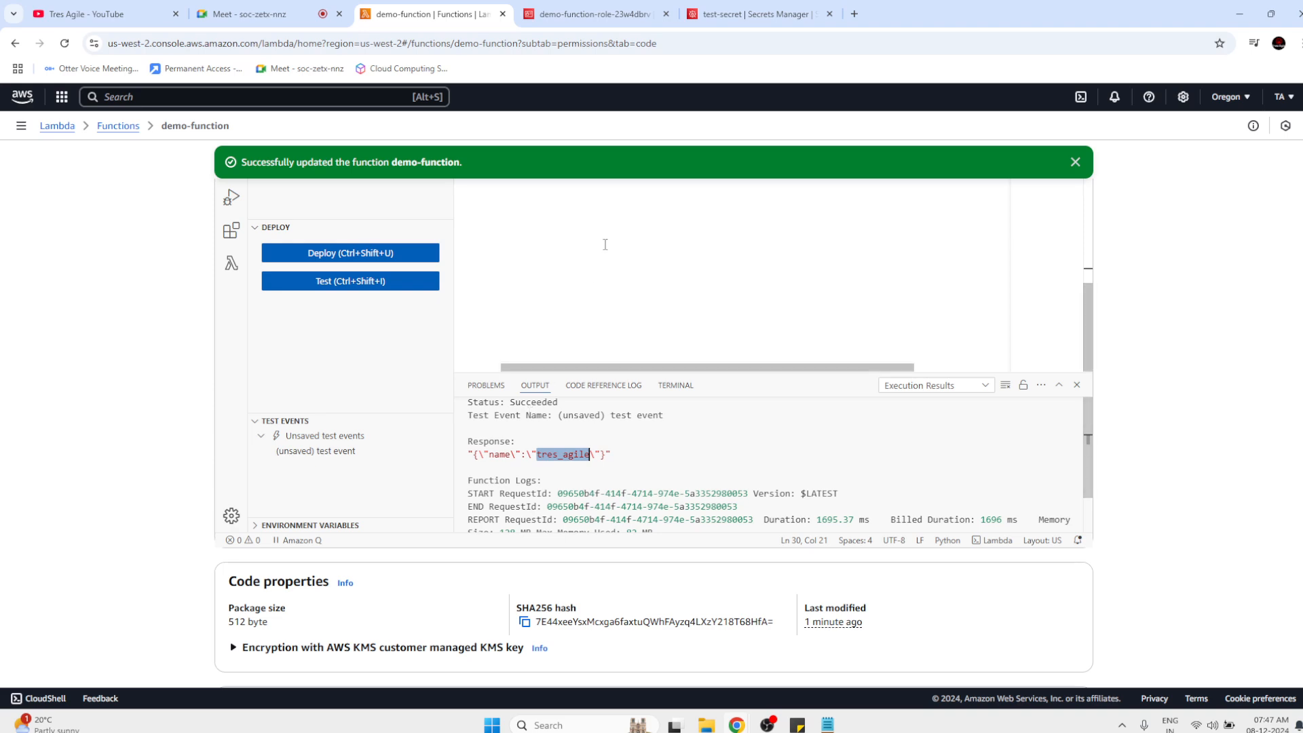
# Check test-secret's disabled rotation settings, then return to the IAM role page.
pyautogui.click(694, 7)
pyautogui.scroll(-6, 600, 327)
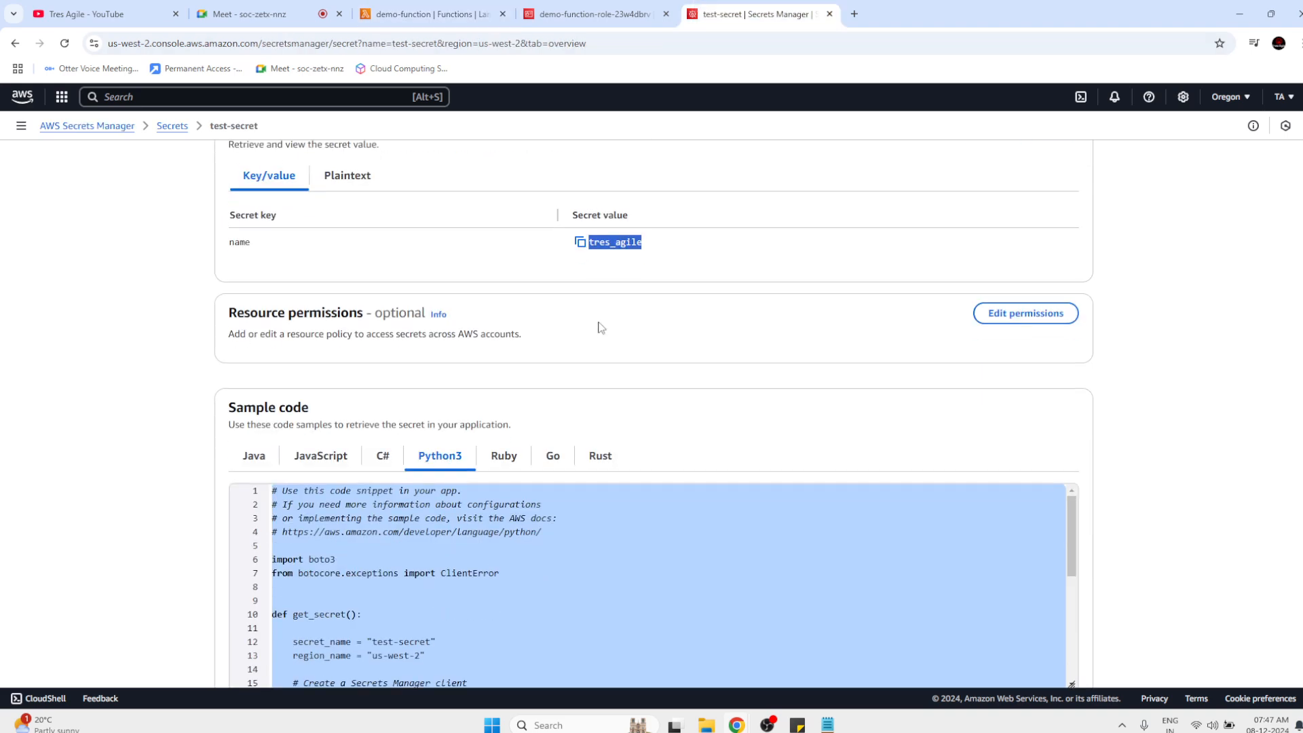
pyautogui.scroll(5, 600, 327)
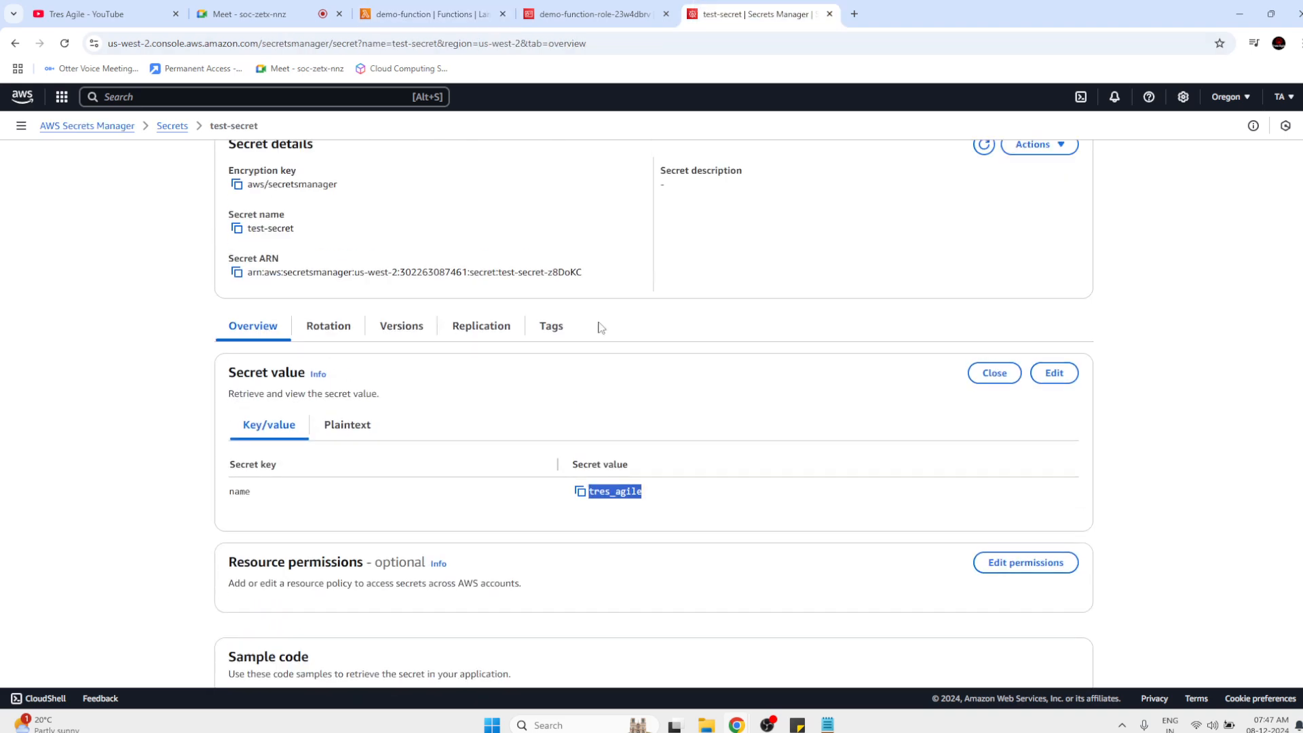
pyautogui.click(330, 324)
pyautogui.scroll(-1, 294, 588)
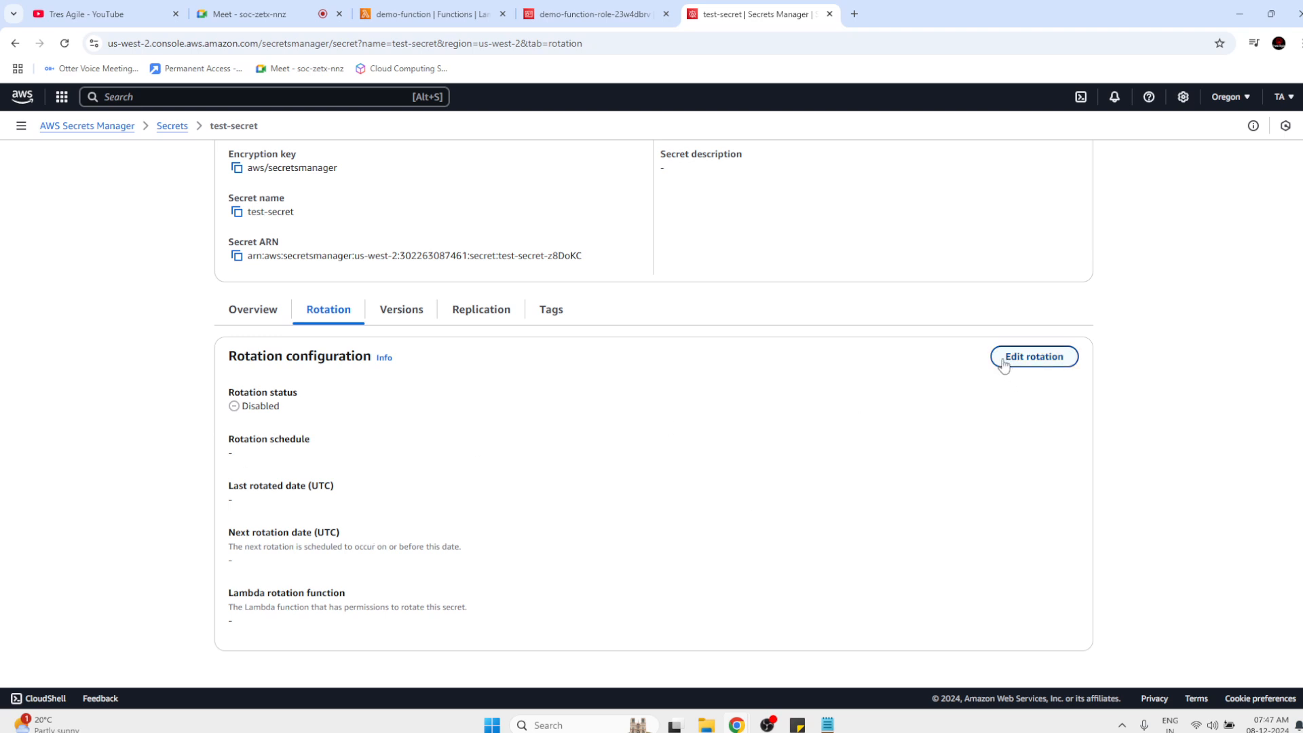
pyautogui.click(543, 14)
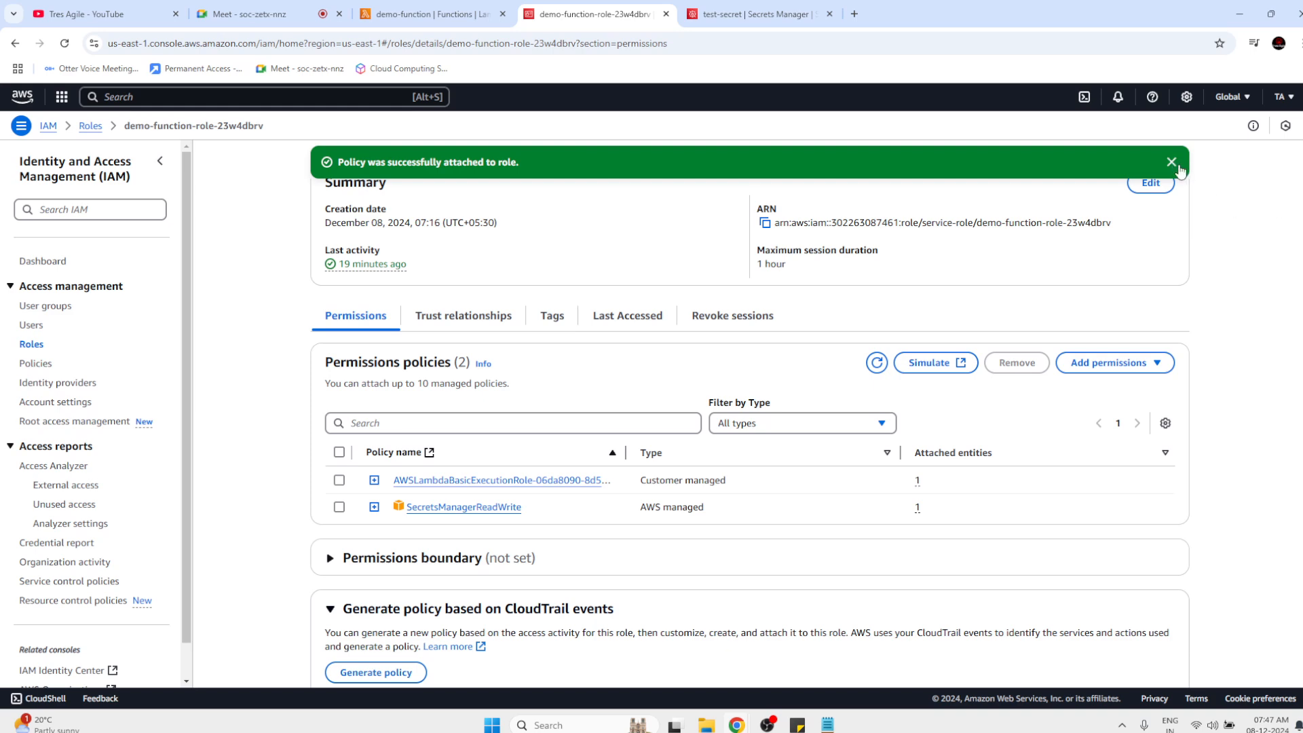
# Dismiss the policy-attached banner, then erase all the scratch code in Notepad and close it.
pyautogui.click(1178, 167)
pyautogui.scroll(2, 736, 380)
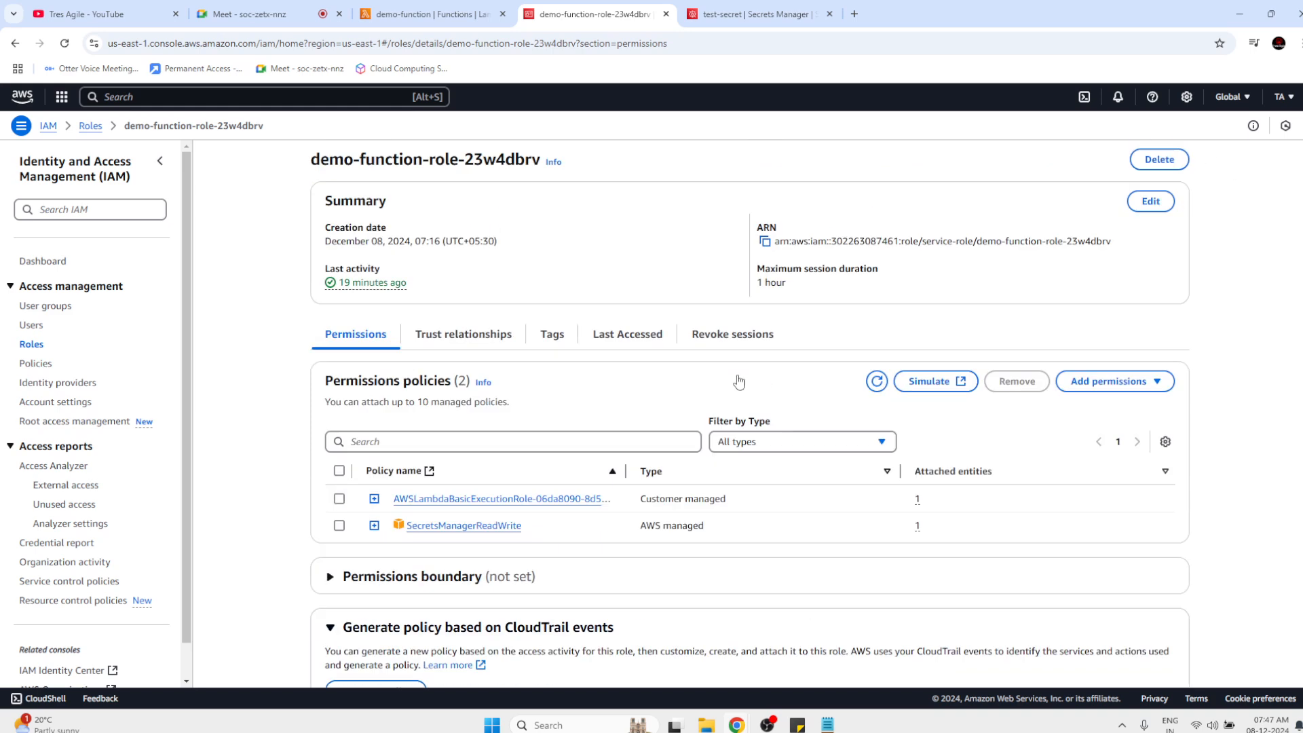
pyautogui.click(826, 725)
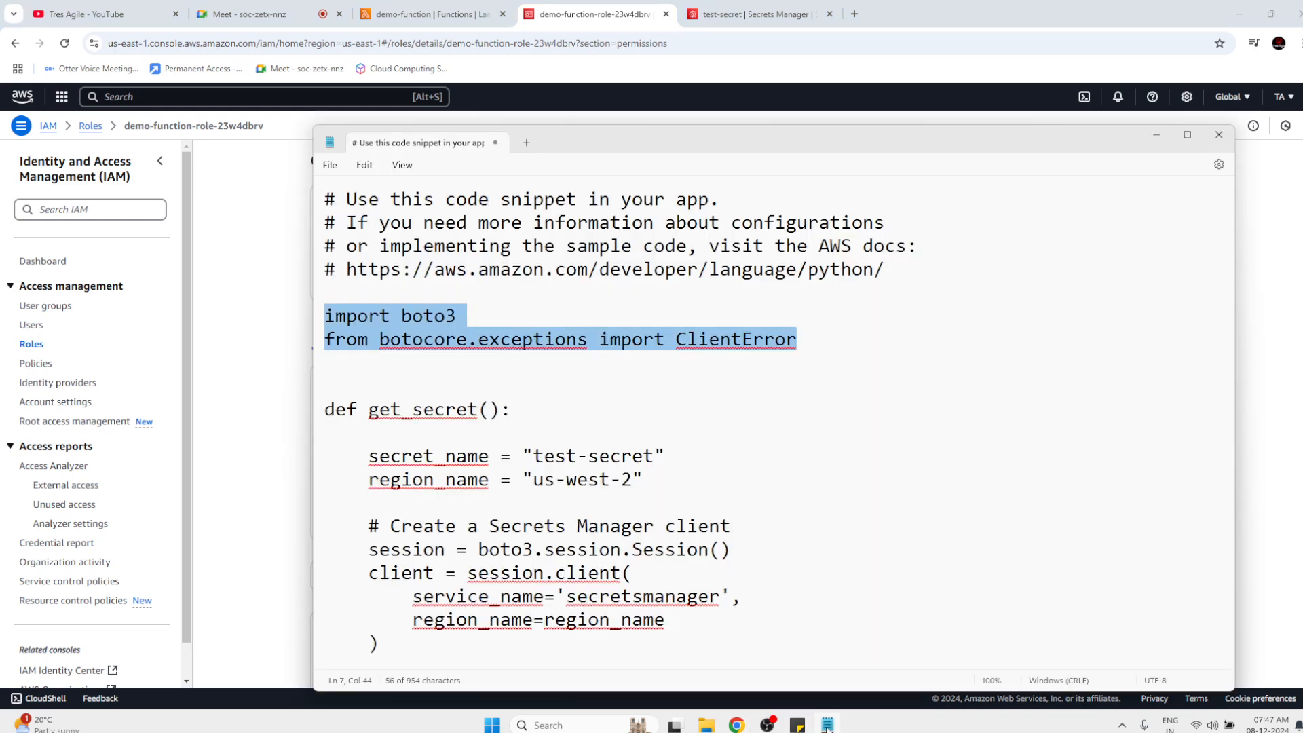
pyautogui.click(699, 528)
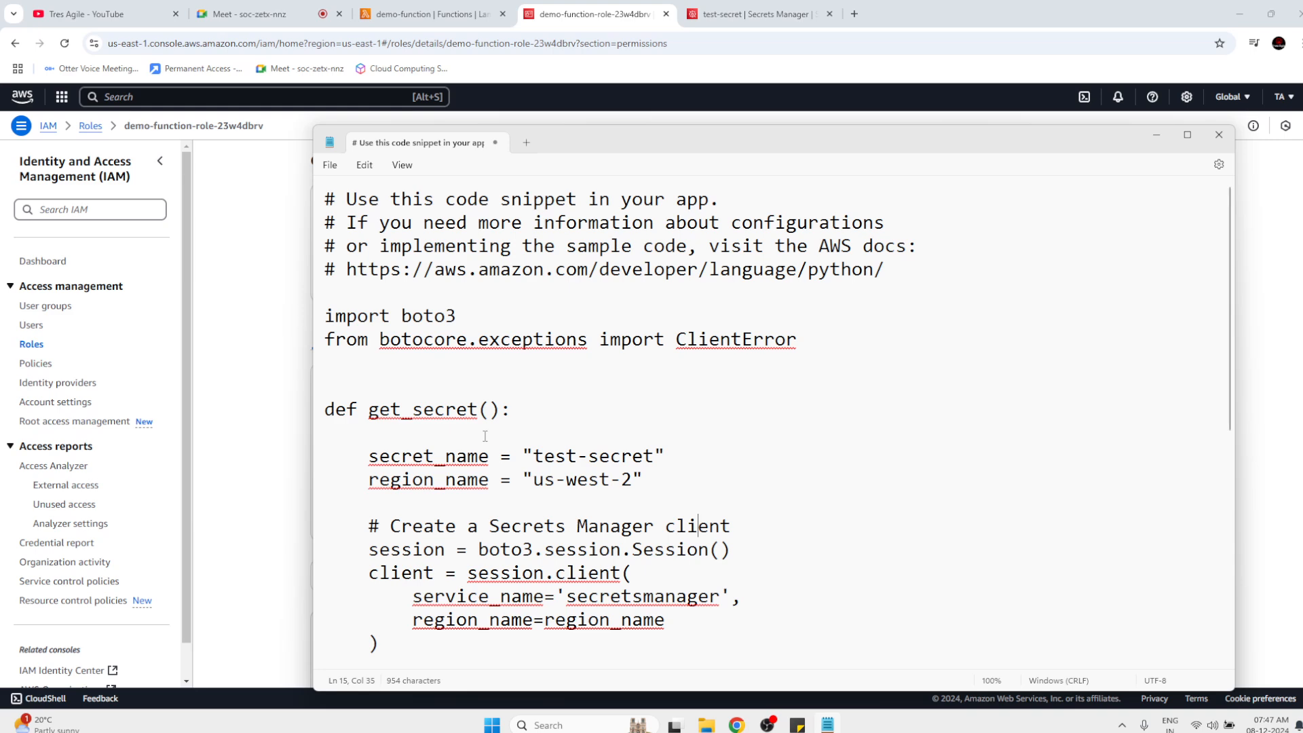
pyautogui.hotkey('ctrl', 'a')
pyautogui.press('BackSpace')
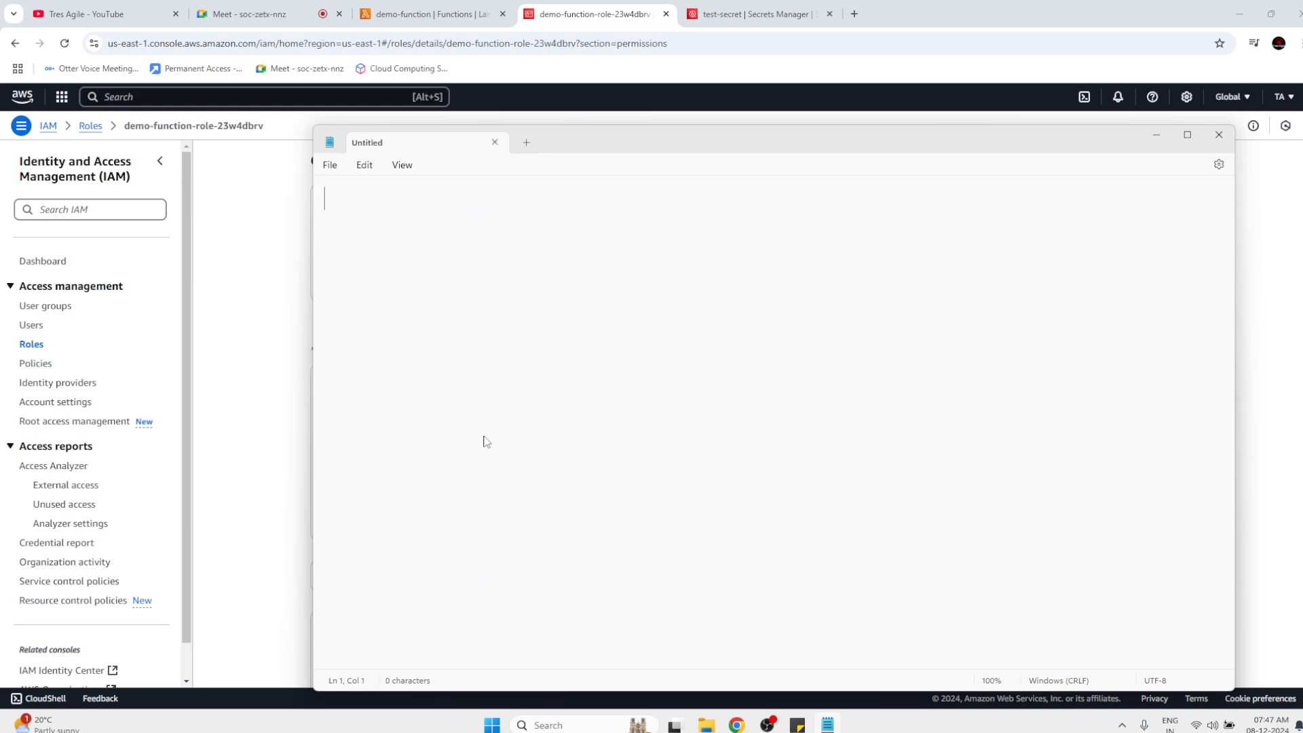
pyautogui.click(495, 142)
# Review the test-secret sample code, the IAM role page, and demo-function's code near line 33.
pyautogui.click(750, 14)
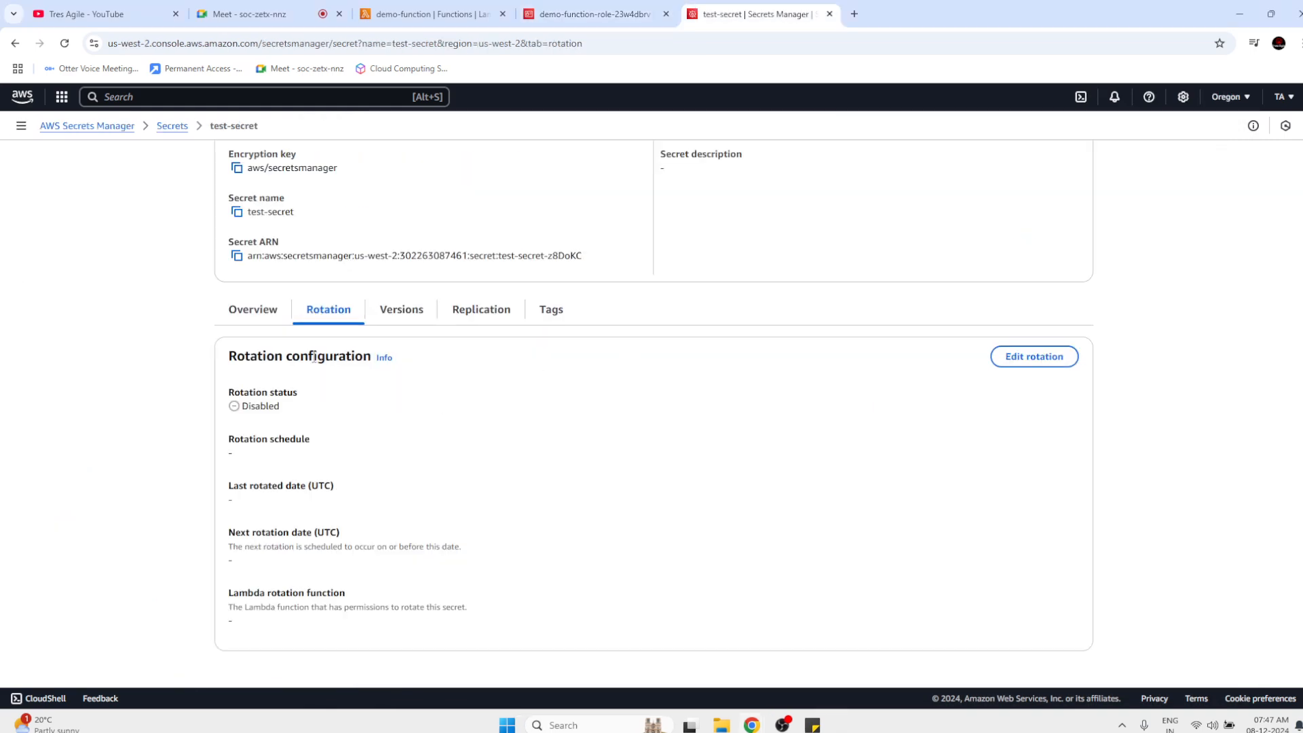
pyautogui.click(255, 309)
pyautogui.scroll(-5, 525, 475)
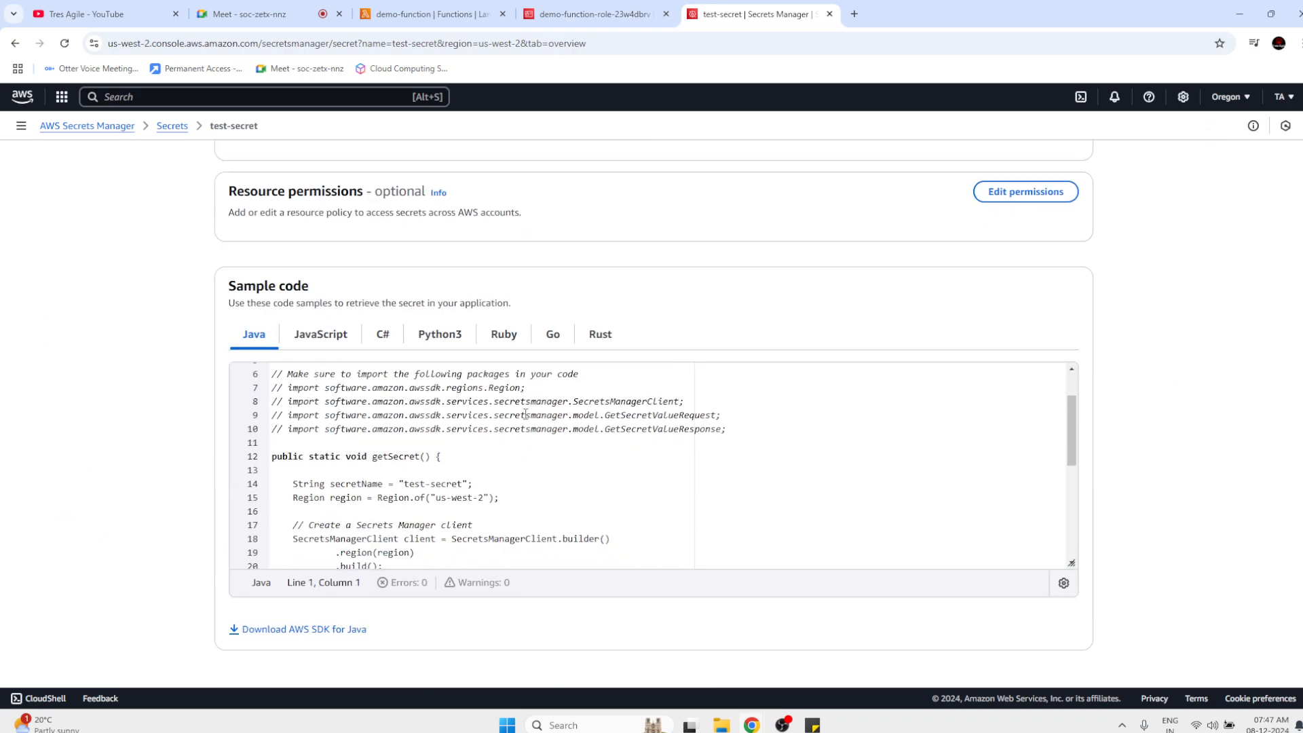
pyautogui.click(558, 9)
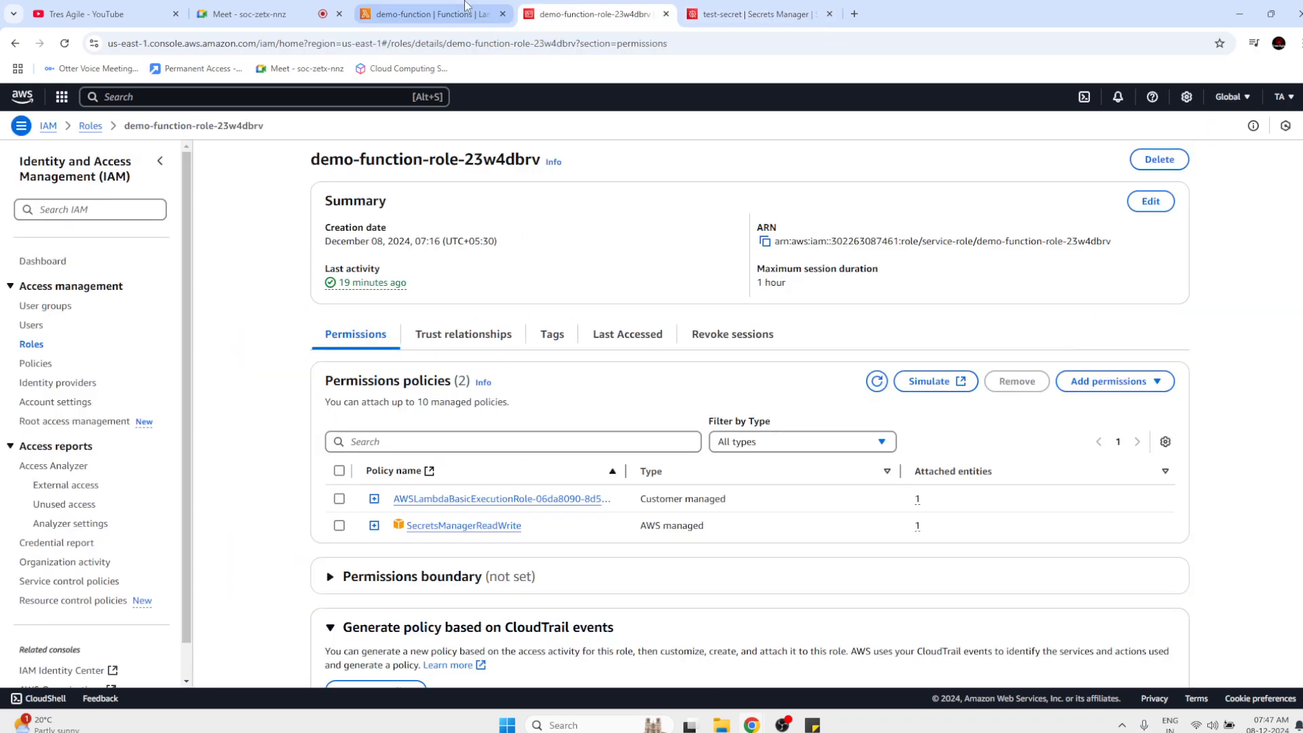
pyautogui.click(434, 15)
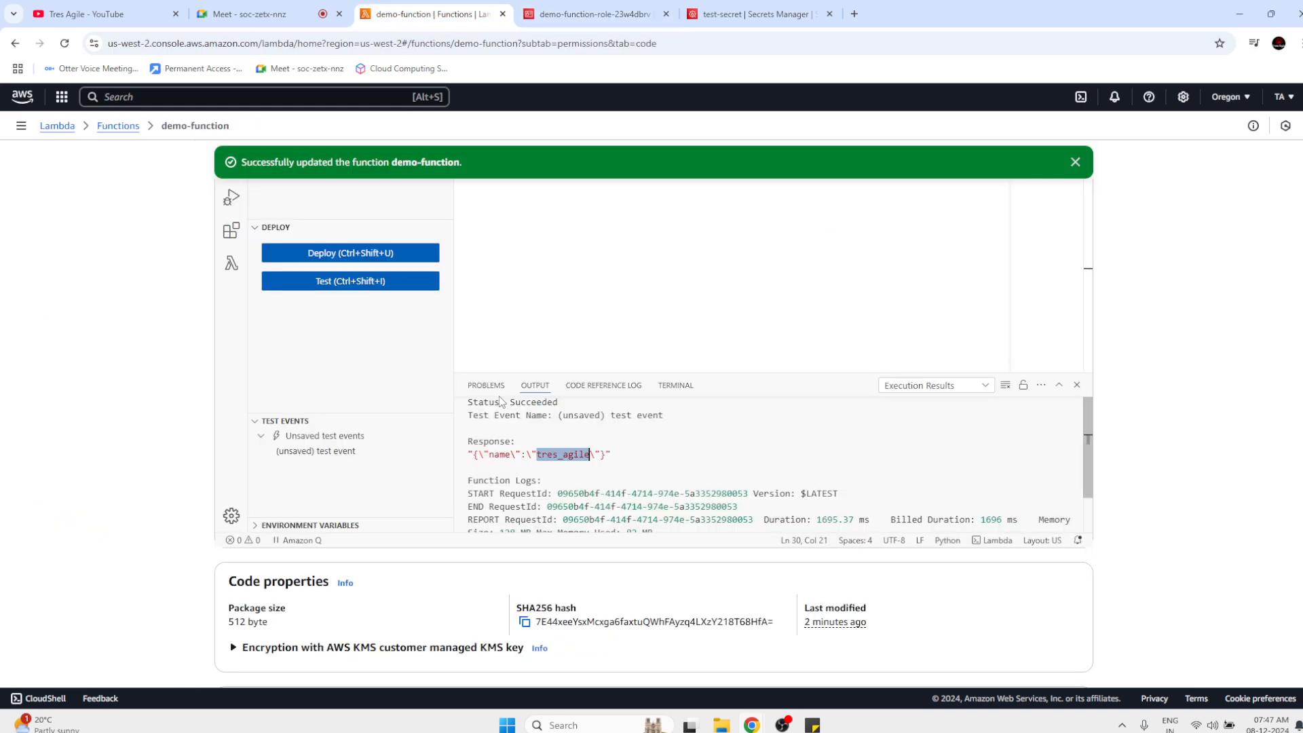
pyautogui.scroll(5, 376, 359)
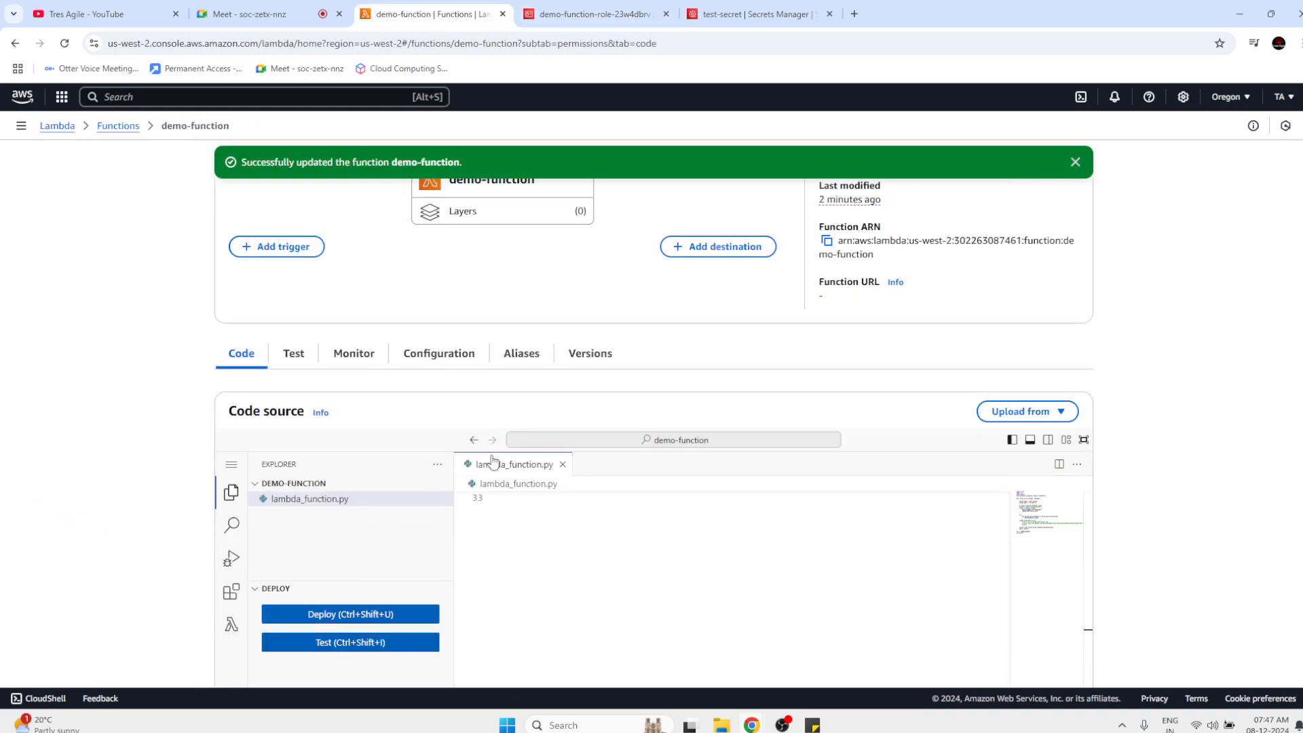
pyautogui.click(520, 522)
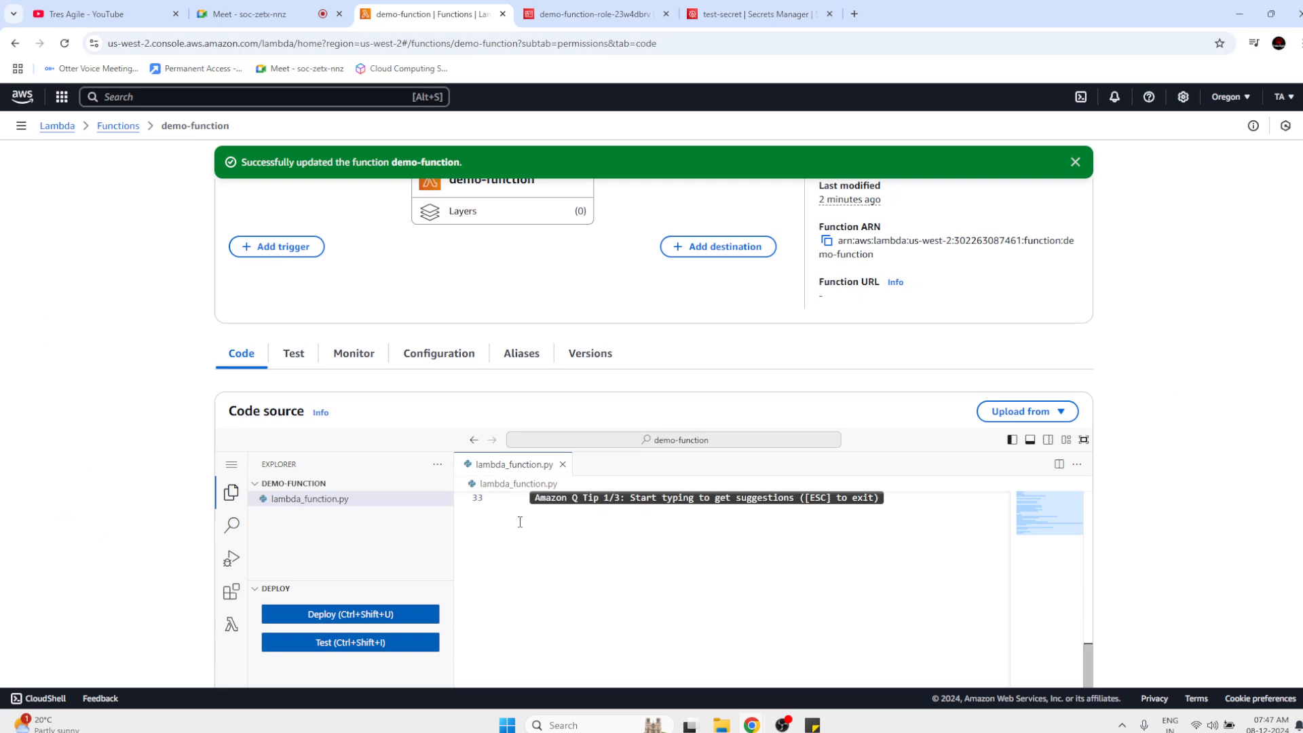
pyautogui.scroll(2, 519, 522)
# Post the Python test-secret fetching code in the Meet chat, then return to the IAM role page.
pyautogui.click(249, 13)
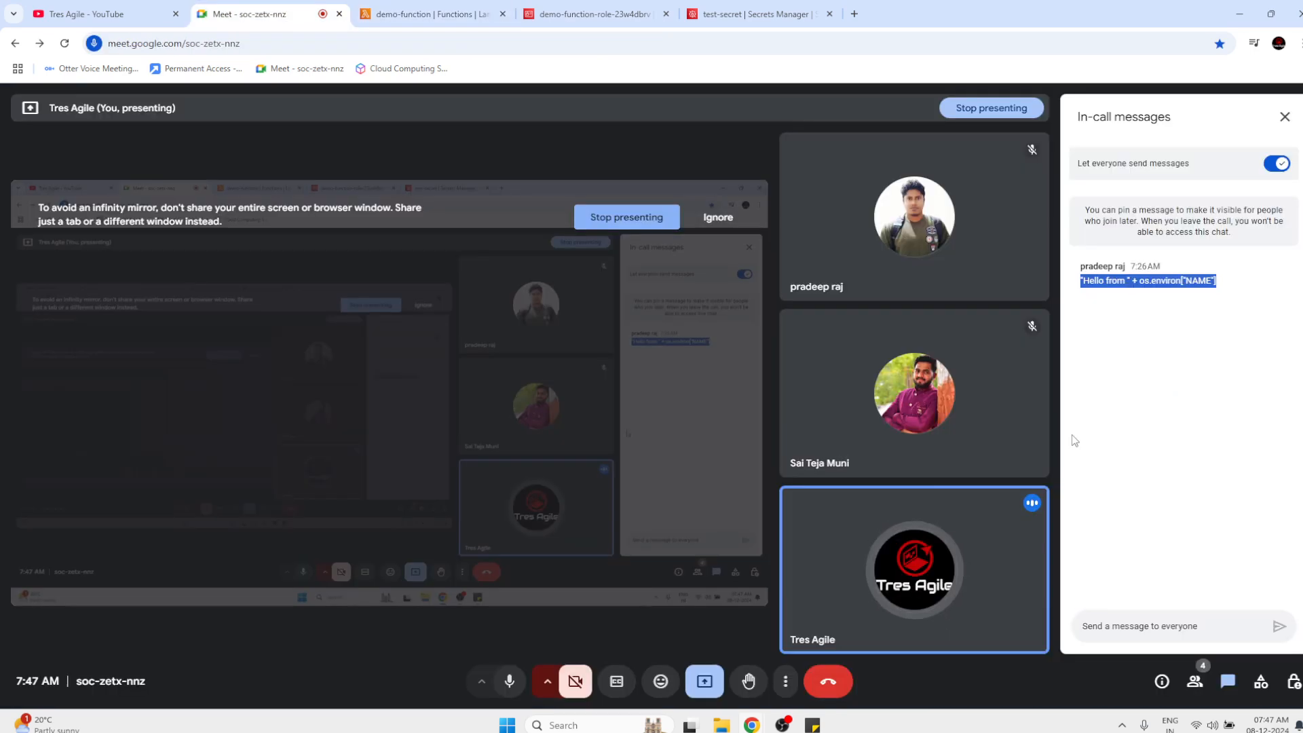
pyautogui.click(1114, 626)
pyautogui.hotkey('ctrl', 'v')
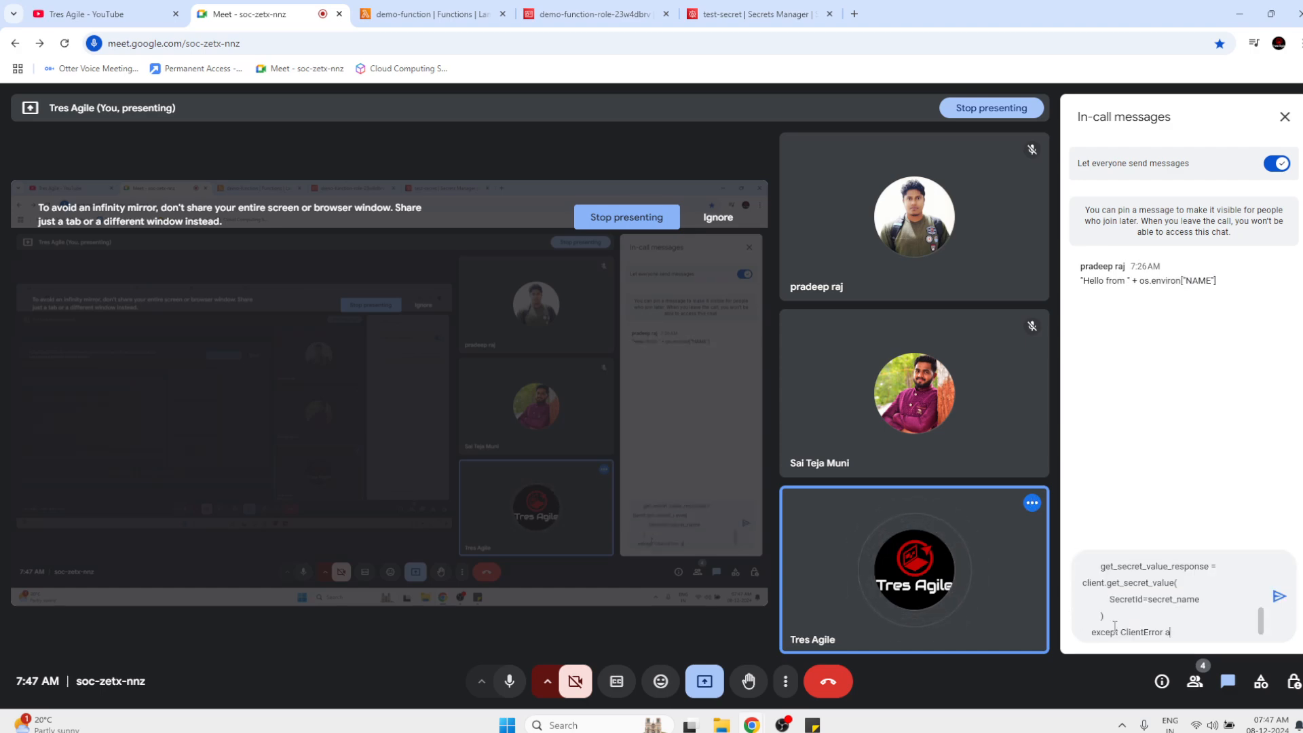
pyautogui.press('Return')
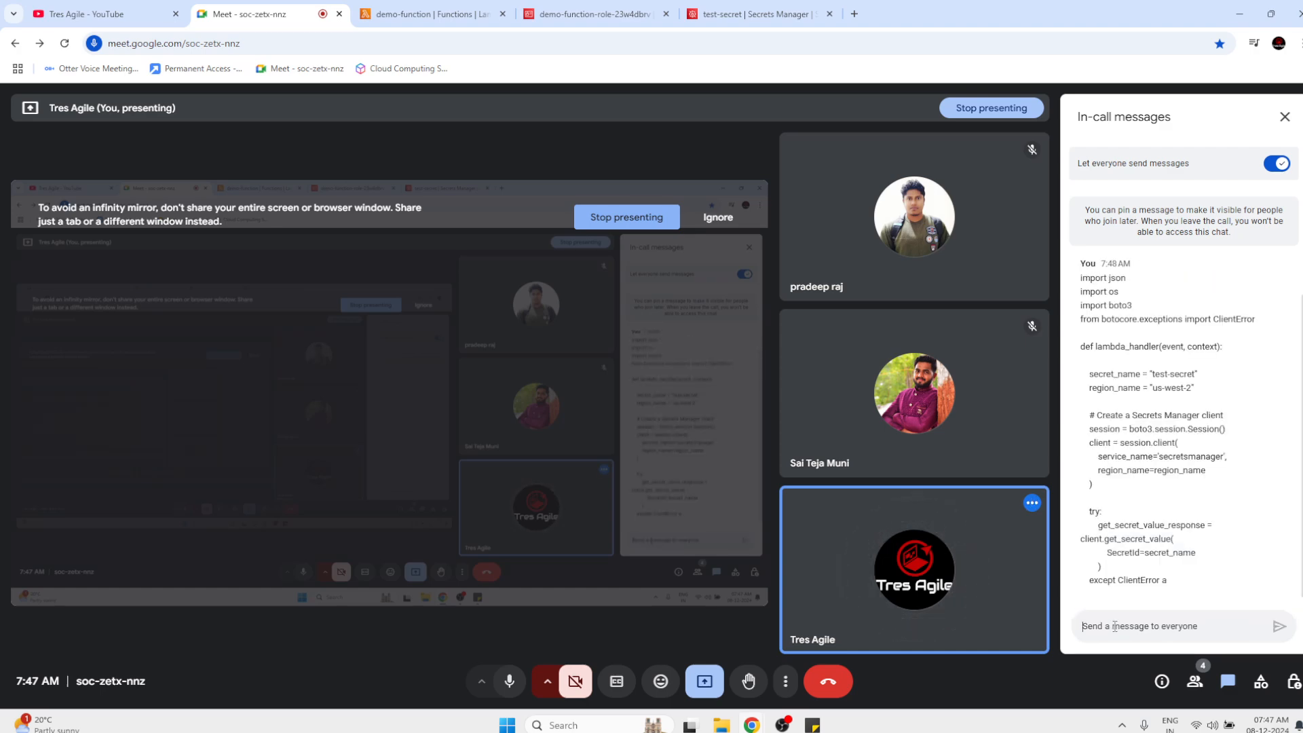
pyautogui.click(603, 8)
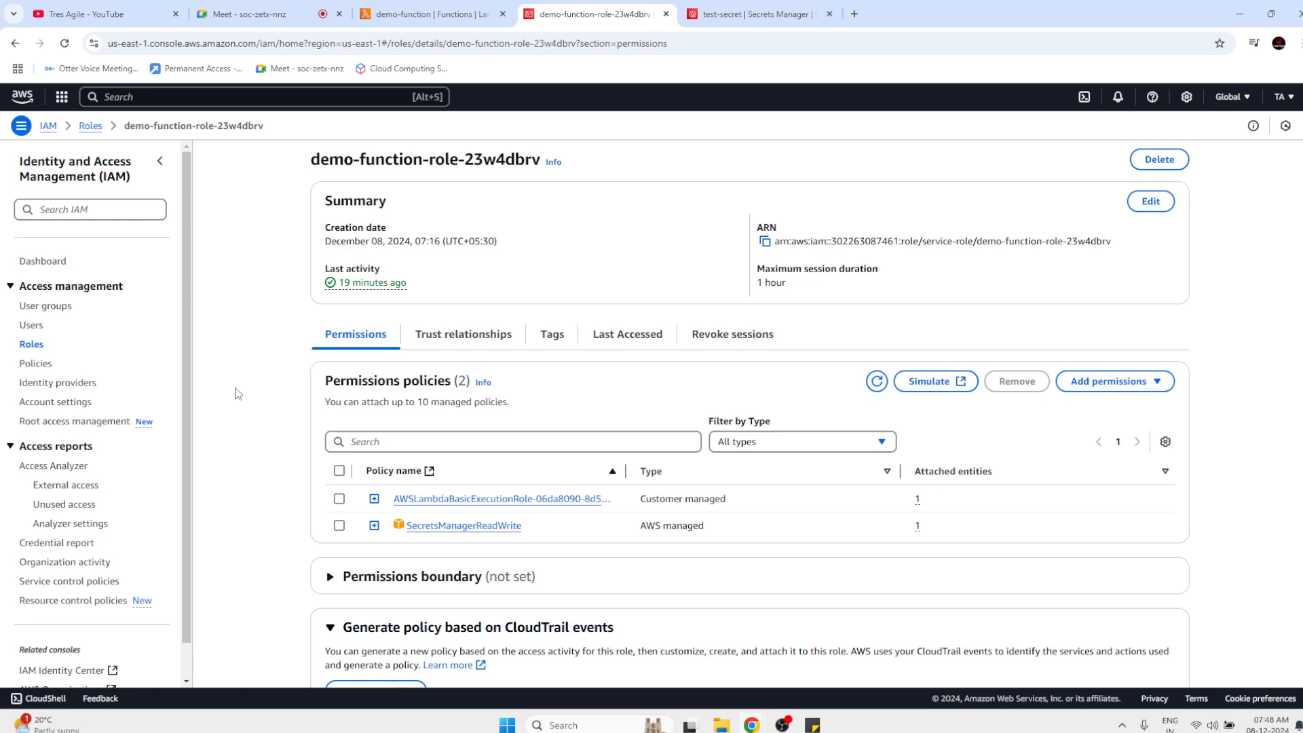